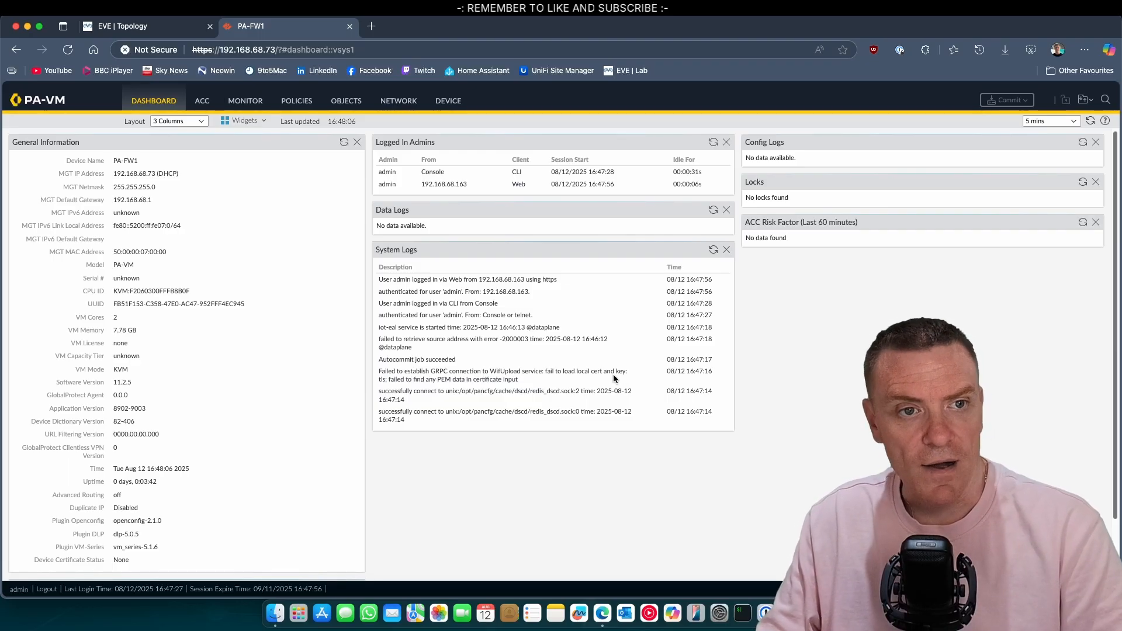
Step: Compare the EVE lab topology with the firewall and bring up its Ethernet interfaces list
{"action": "left_click", "coordinate": [116, 27]}
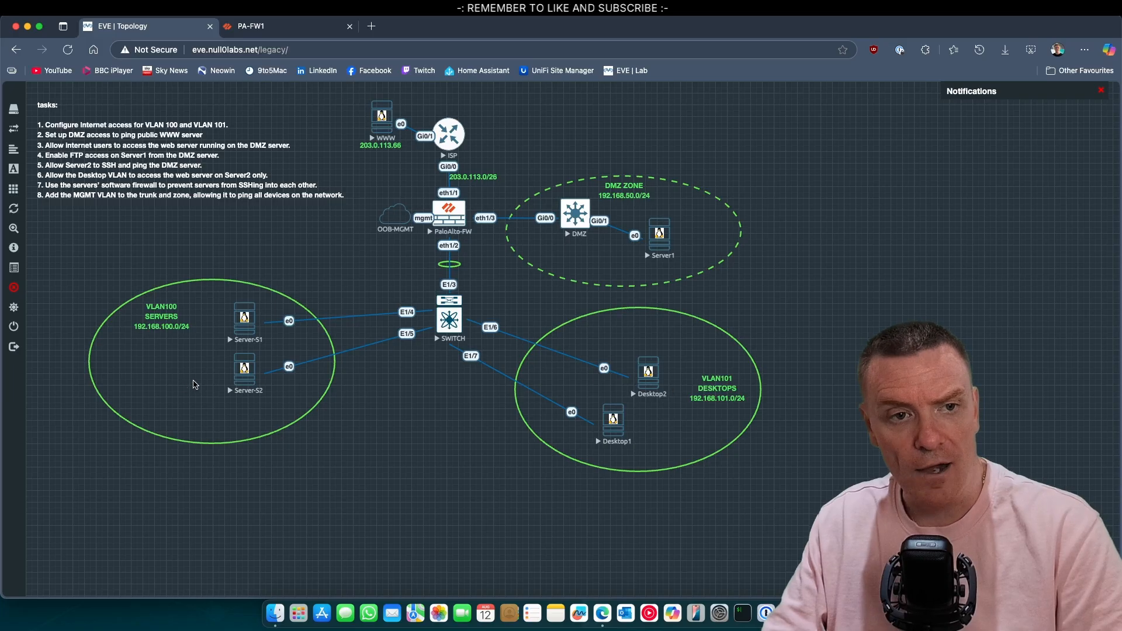
{"action": "left_click", "coordinate": [269, 26]}
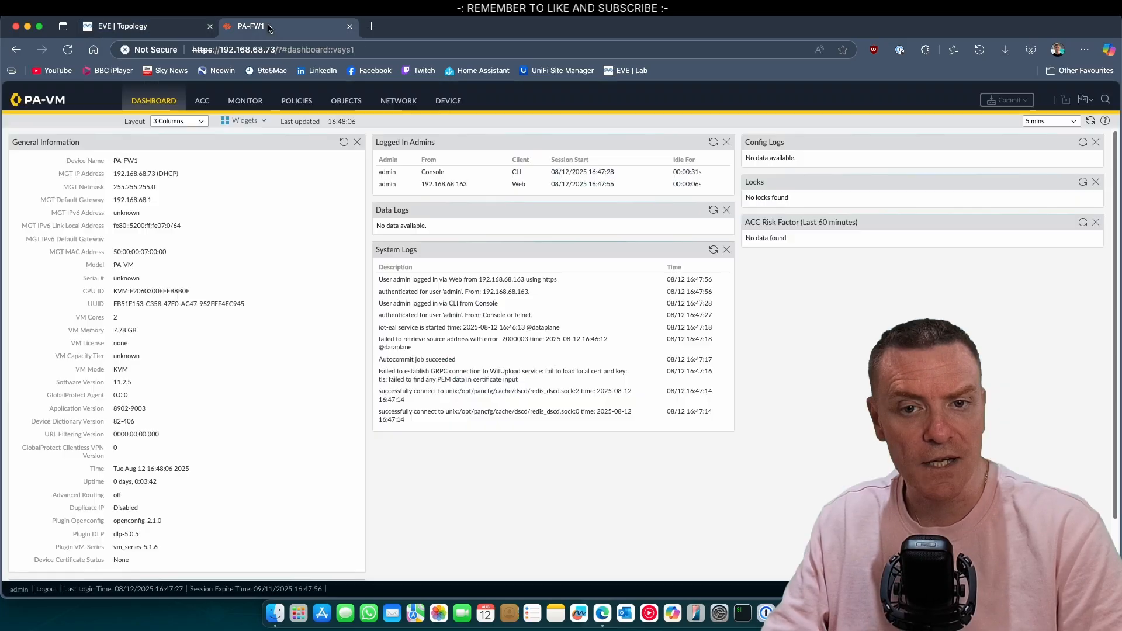
{"action": "left_click", "coordinate": [397, 101]}
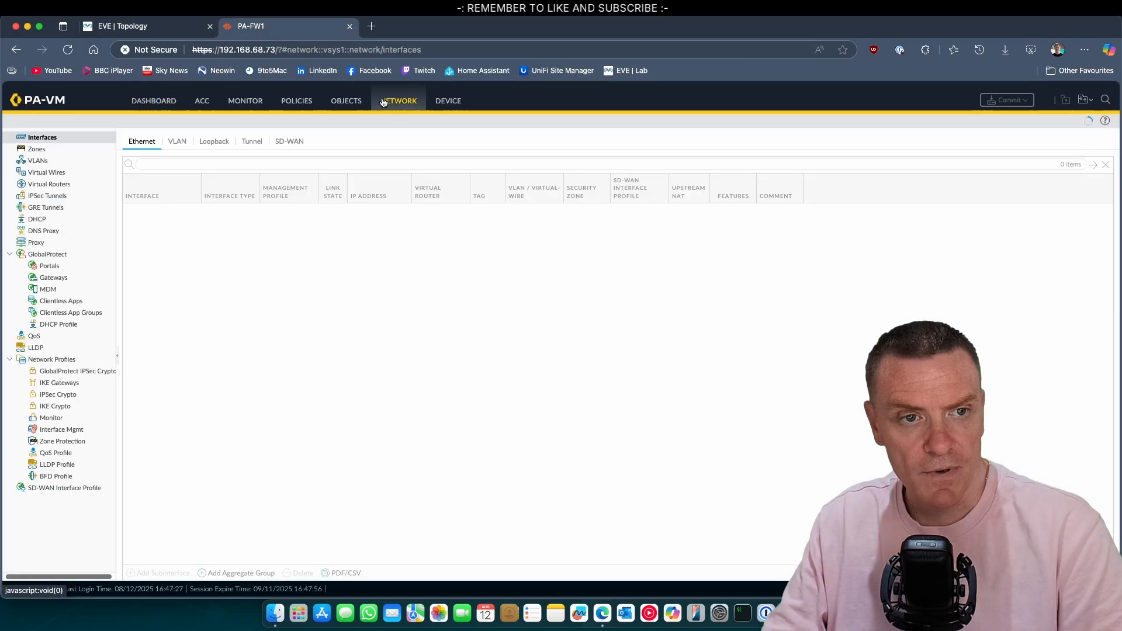
{"action": "left_click", "coordinate": [142, 27]}
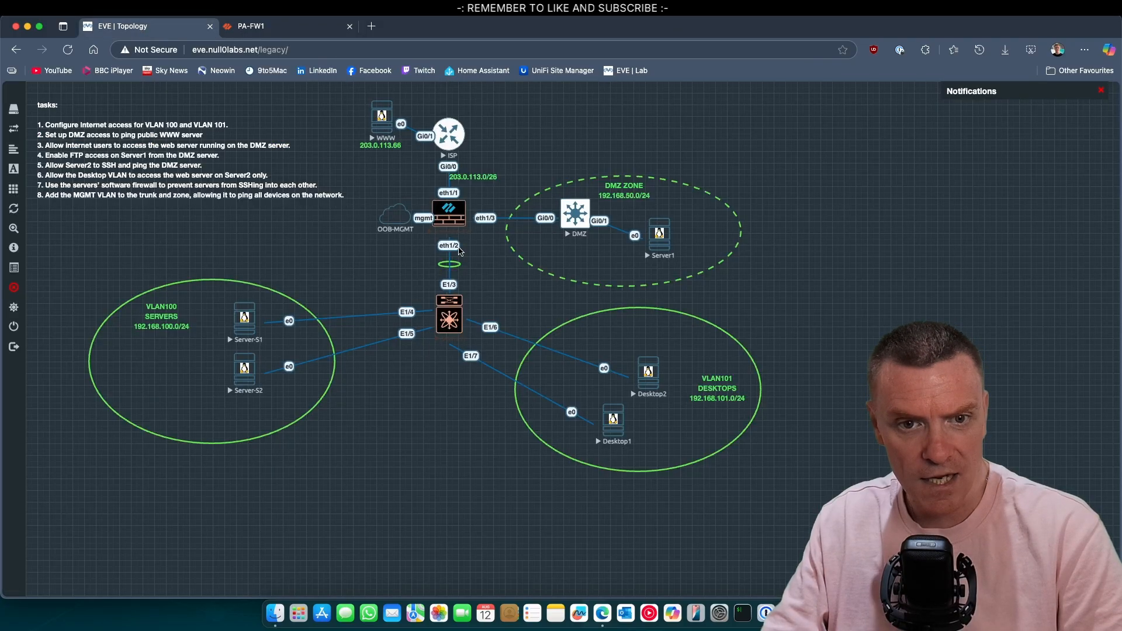
{"action": "left_click", "coordinate": [269, 25]}
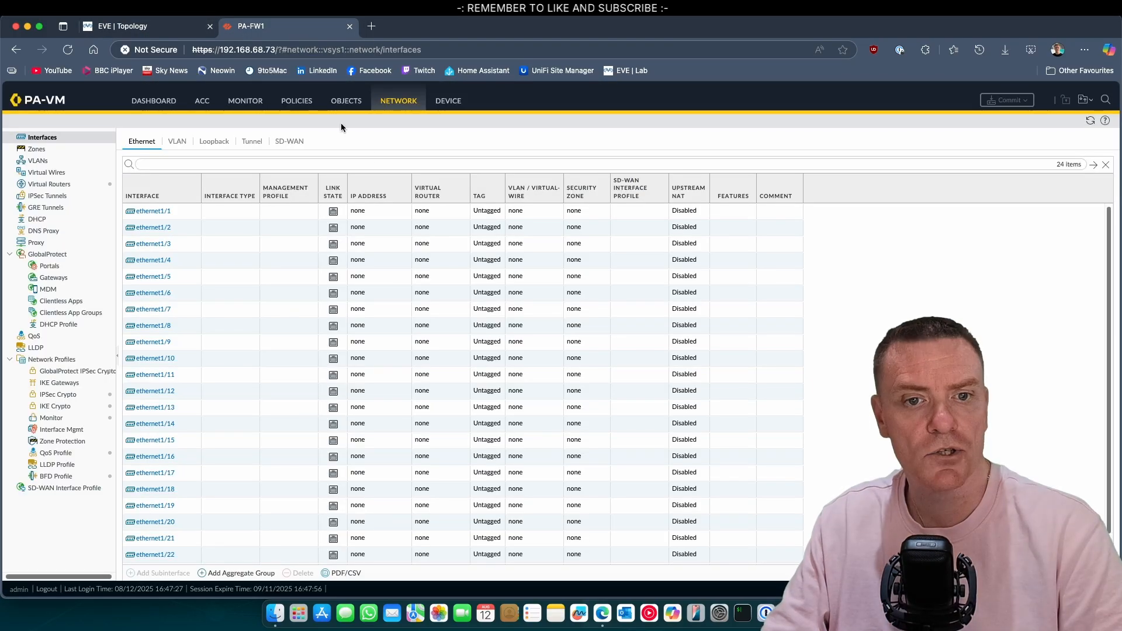
Step: Change ethernet1/2's interface type to Layer3
{"action": "left_click", "coordinate": [166, 227]}
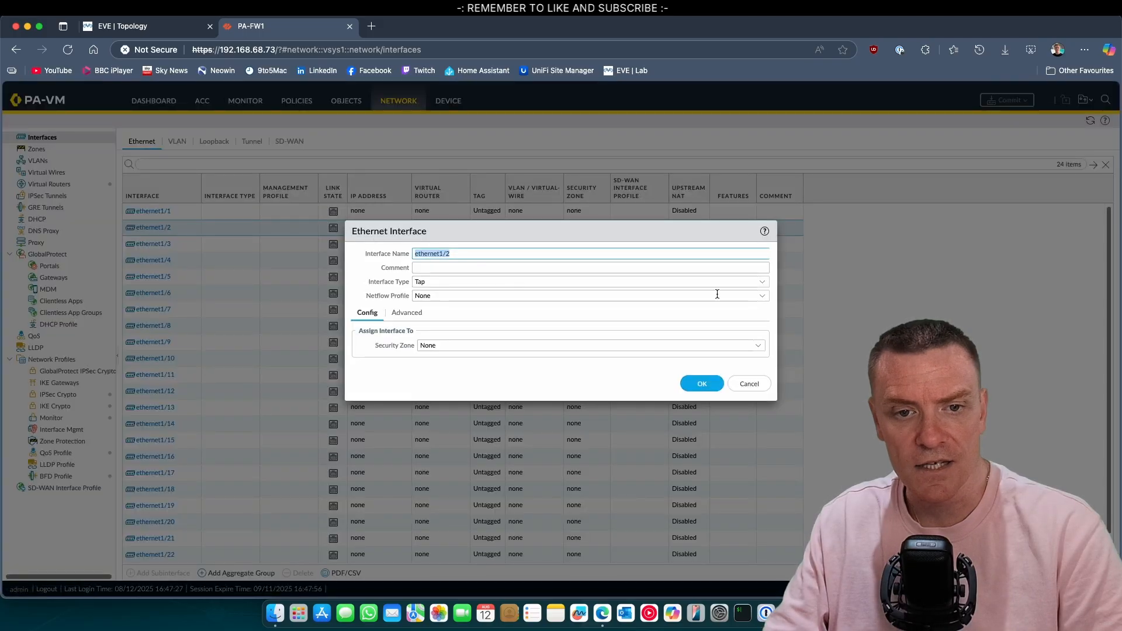
{"action": "left_click", "coordinate": [761, 287]}
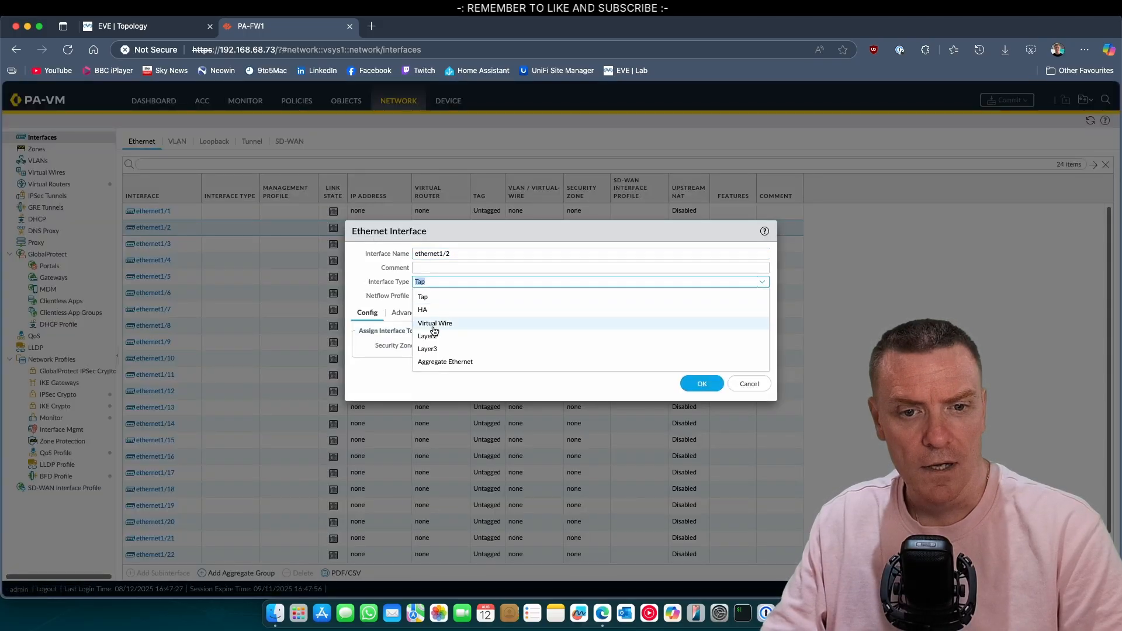
{"action": "left_click", "coordinate": [472, 349]}
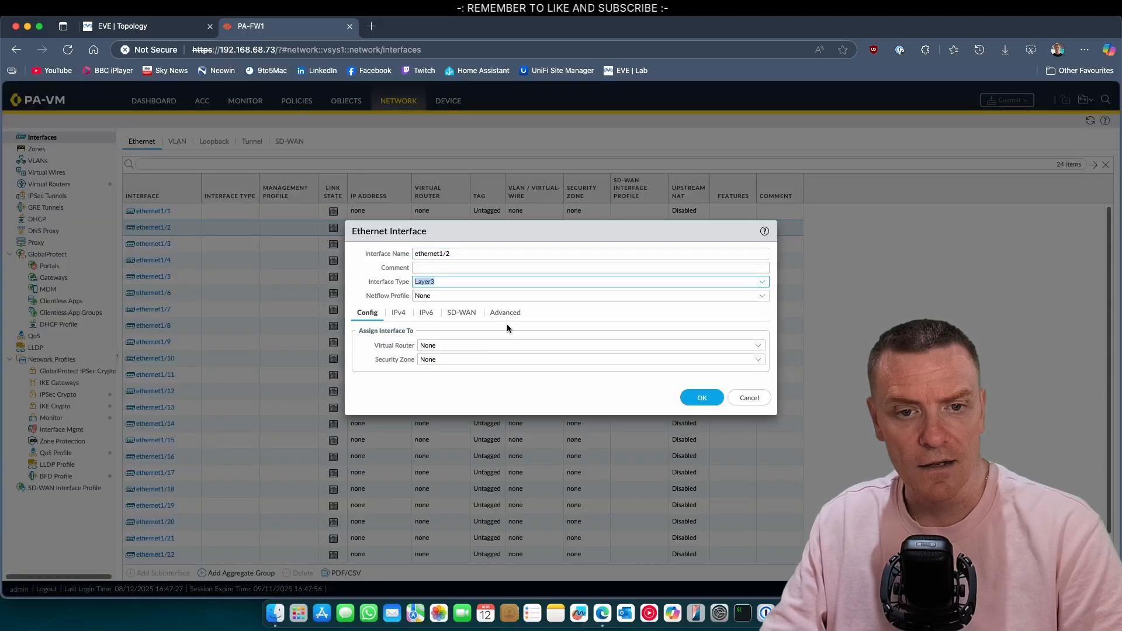
{"action": "left_click", "coordinate": [702, 398]}
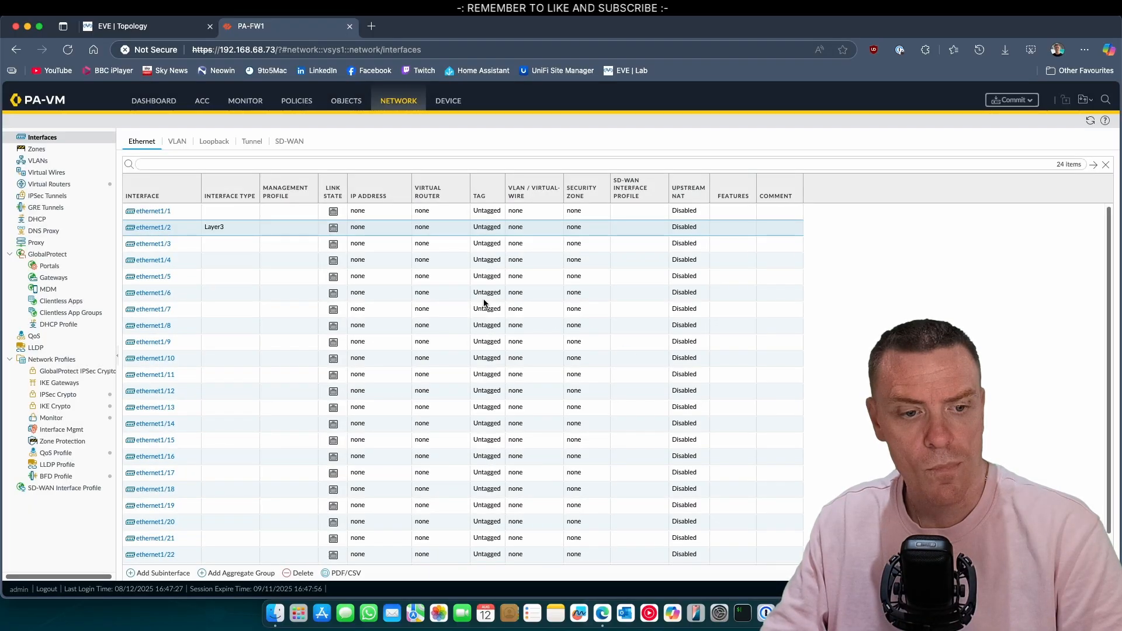
Step: Add subinterface ethernet1/2.100 with tag 100, the default virtual router and a new SERVER zone
{"action": "left_click", "coordinate": [173, 572]}
{"action": "left_click", "coordinate": [692, 271]}
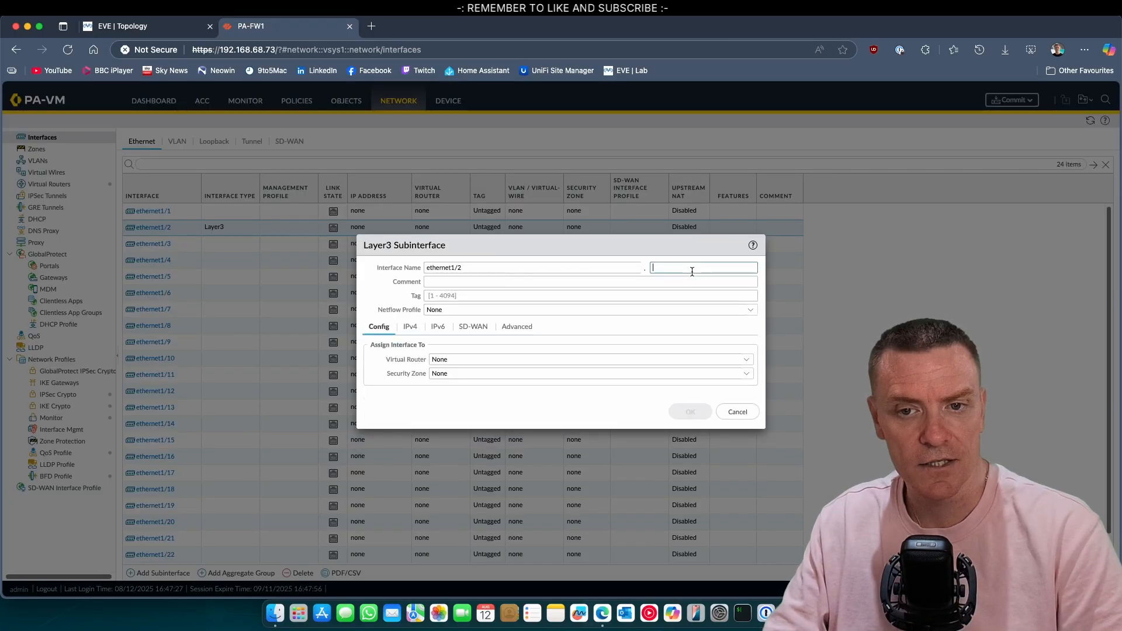
{"action": "type", "text": "100"}
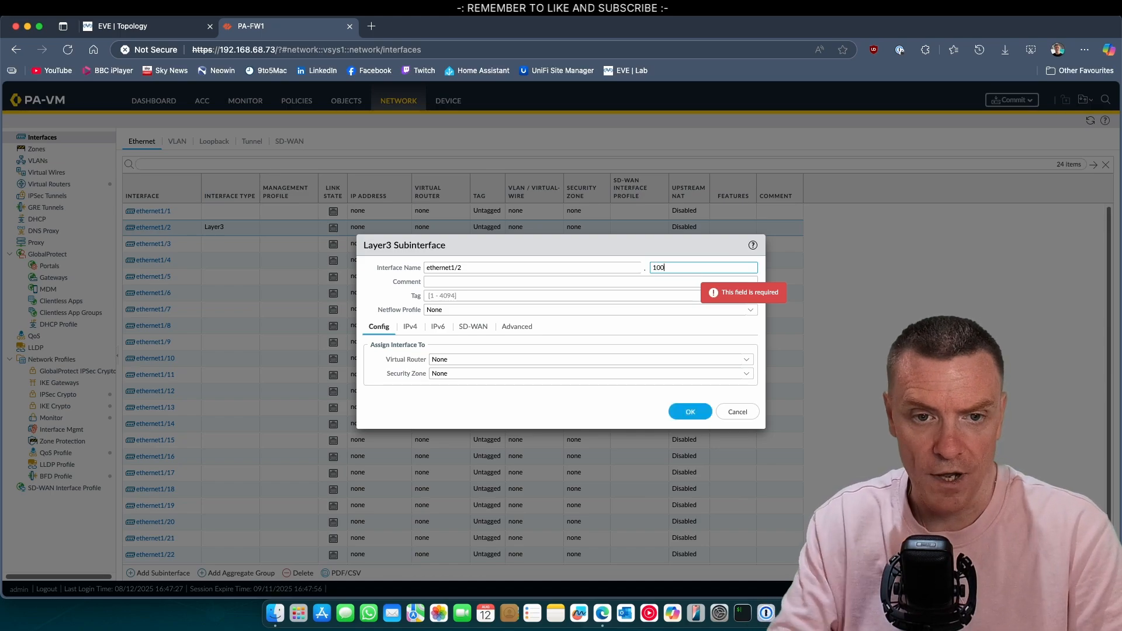
{"action": "left_click", "coordinate": [488, 294]}
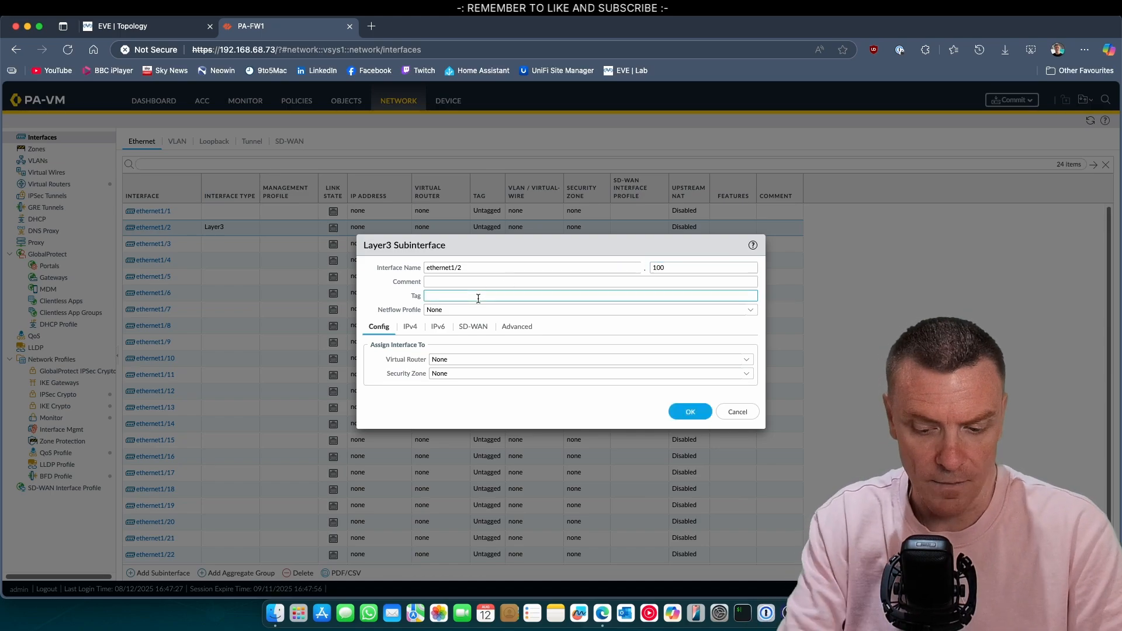
{"action": "type", "text": "100"}
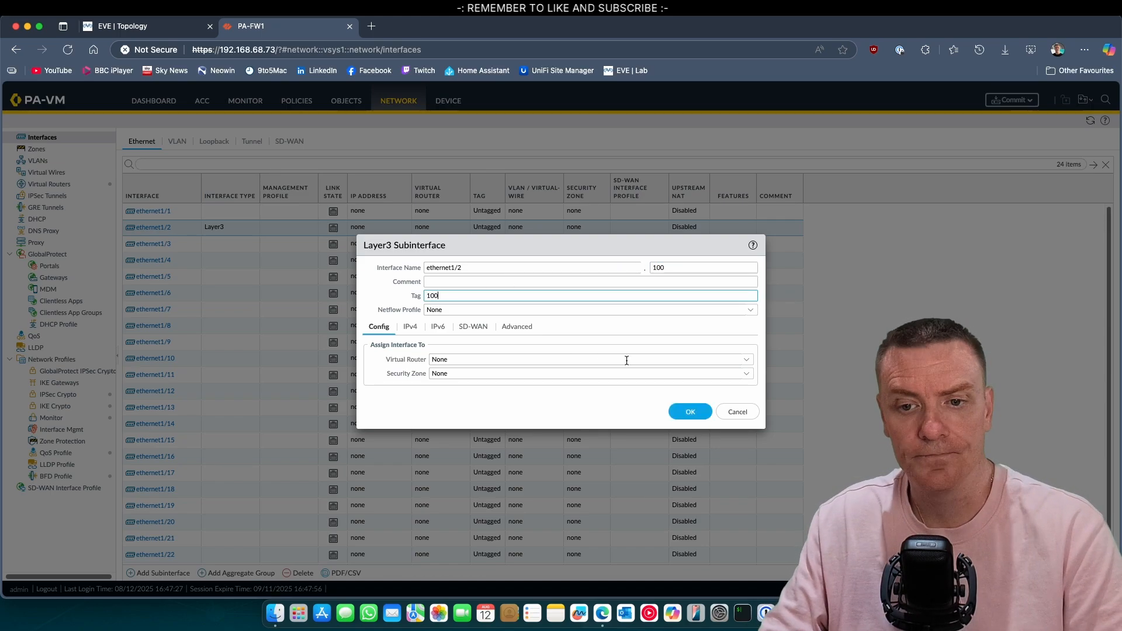
{"action": "left_click", "coordinate": [648, 359]}
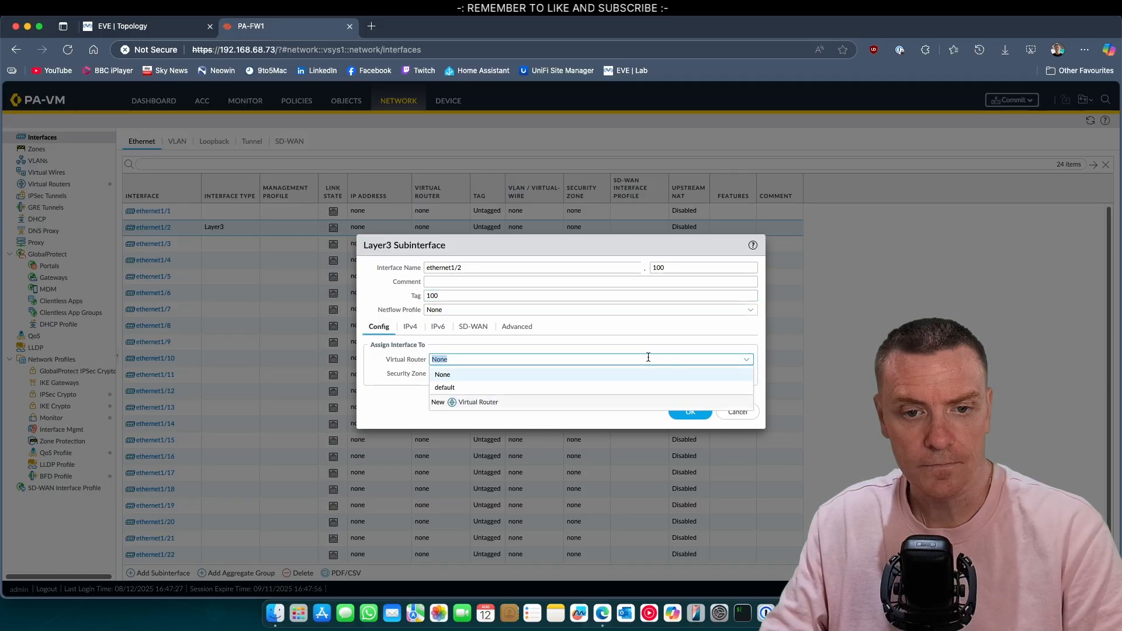
{"action": "left_click", "coordinate": [520, 386]}
{"action": "left_click", "coordinate": [746, 375]}
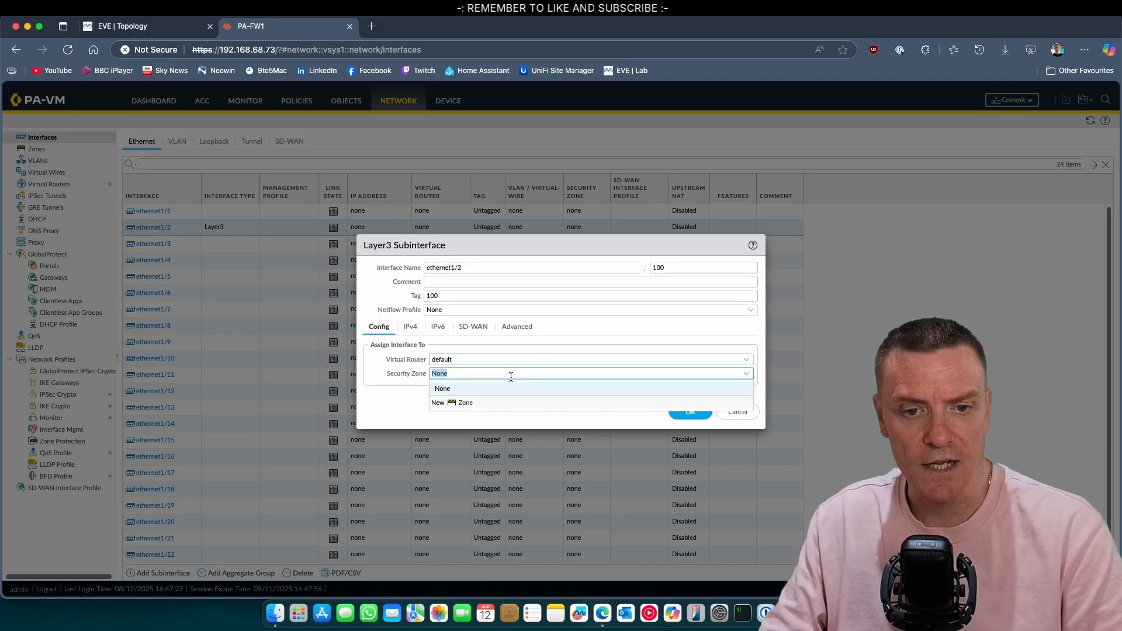
{"action": "left_click", "coordinate": [464, 404]}
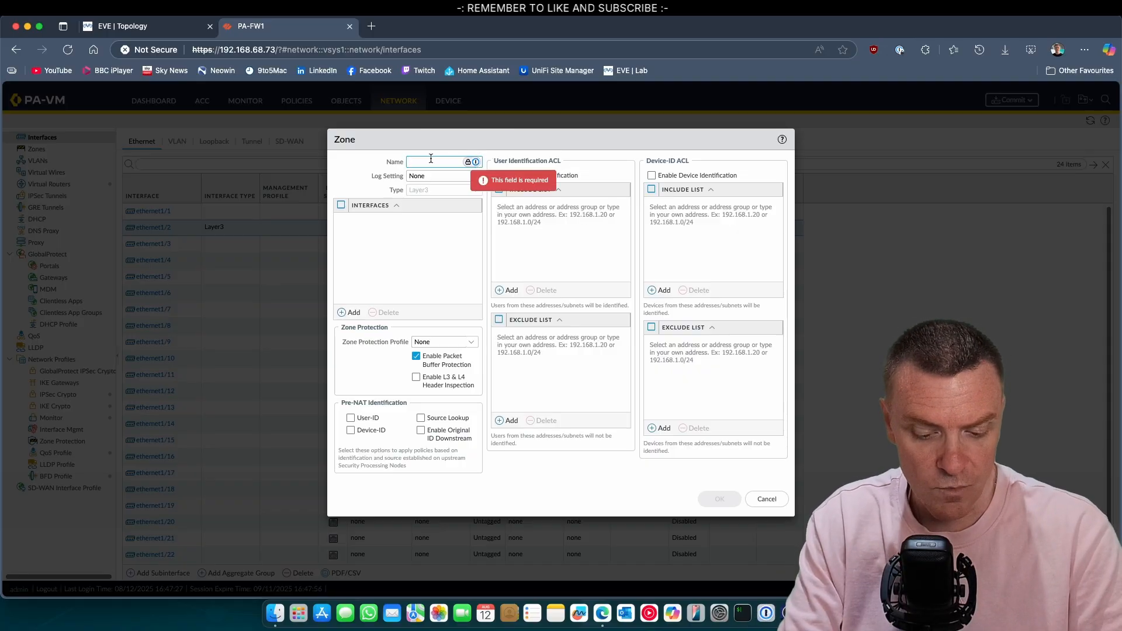
{"action": "type", "text": "S"}
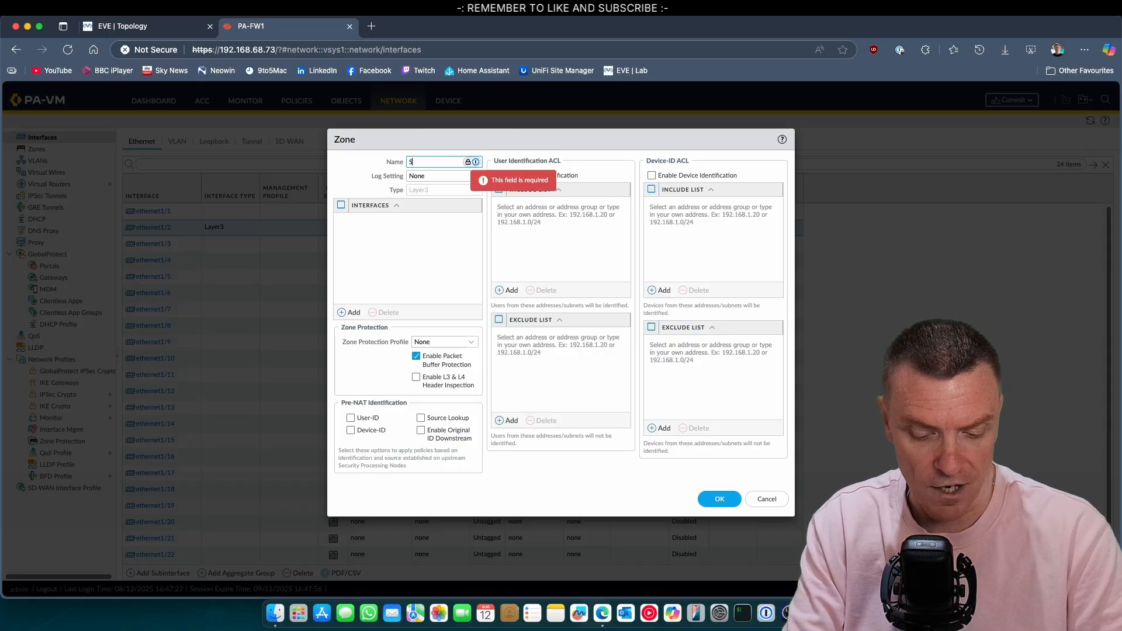
{"action": "type", "text": "ERVER"}
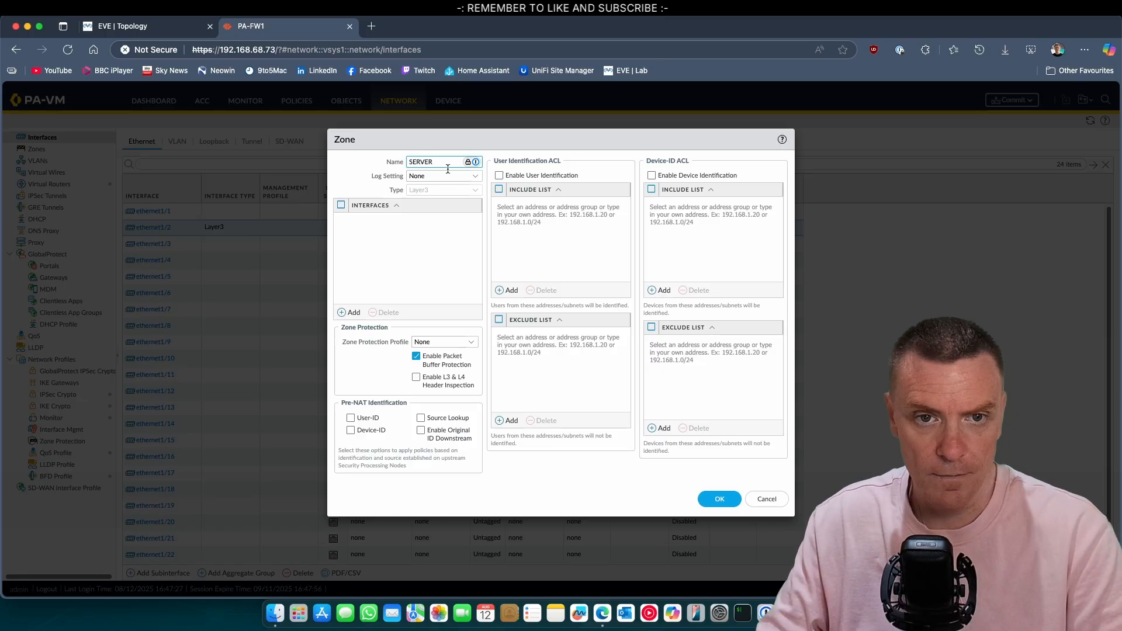
{"action": "left_click", "coordinate": [709, 498]}
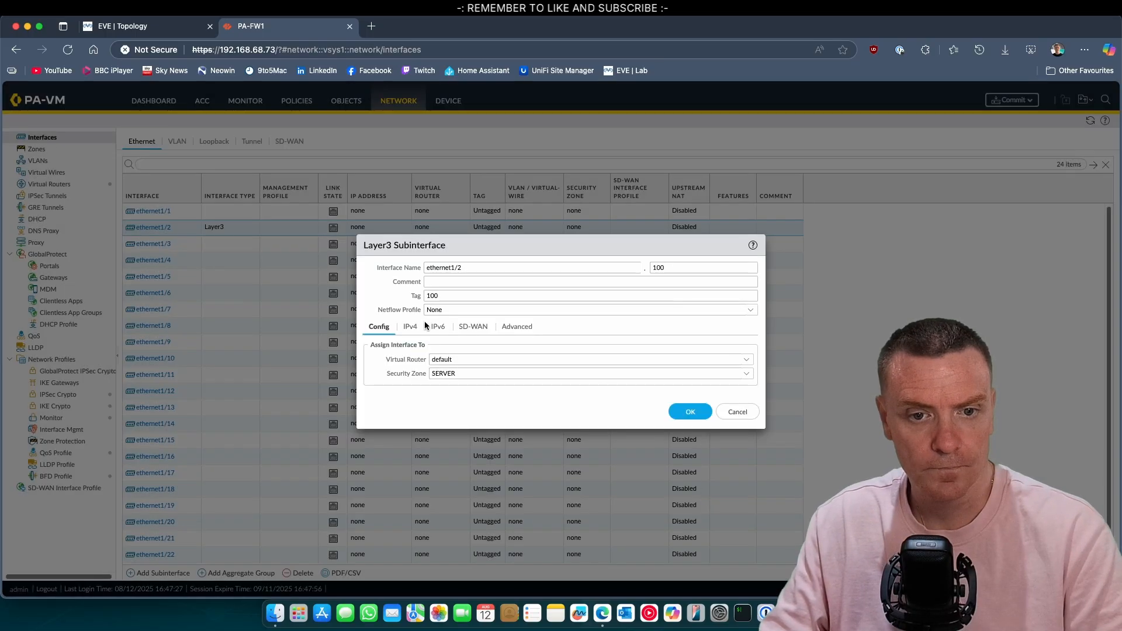
Step: Give ethernet1/2.100 the IPv4 address 192.168.100.254/24
{"action": "left_click", "coordinate": [410, 326]}
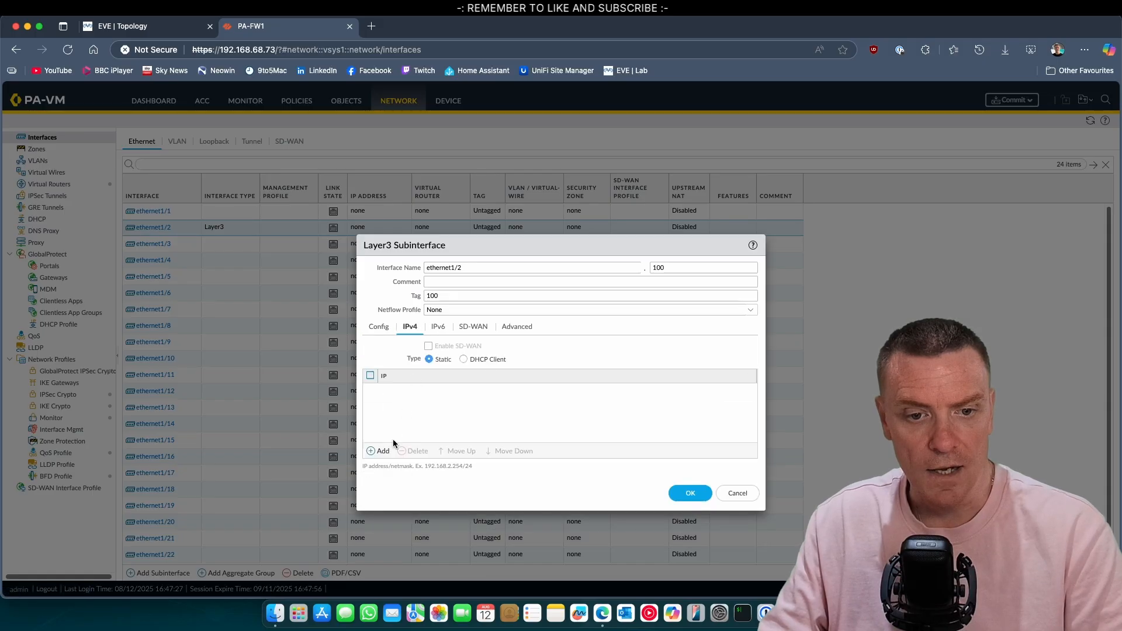
{"action": "left_click", "coordinate": [380, 451]}
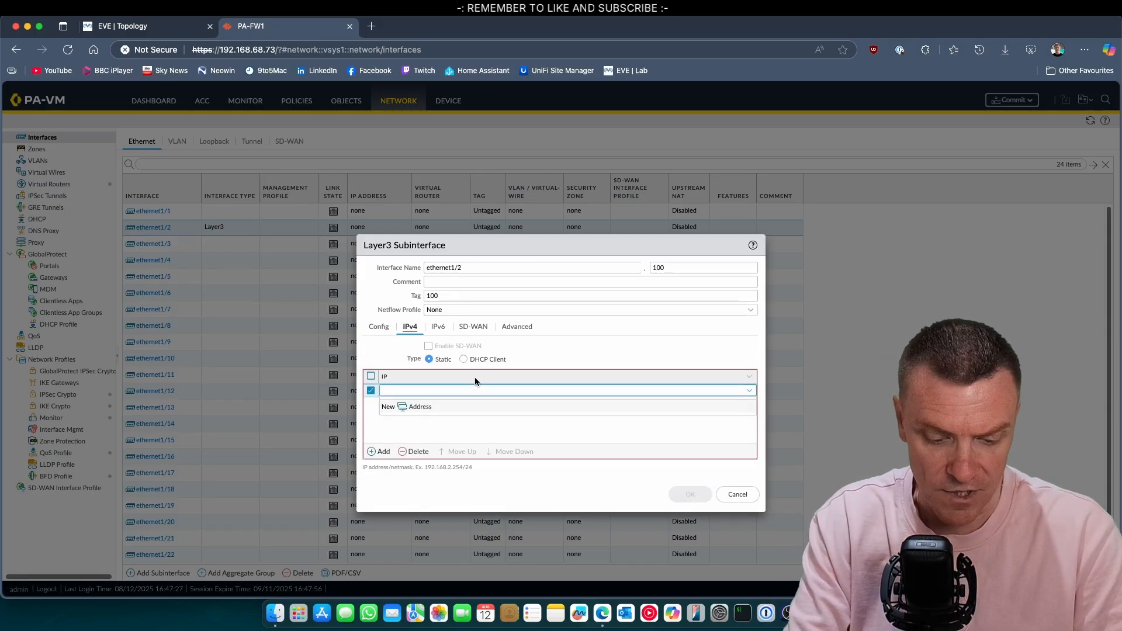
{"action": "type", "text": "192.168.100"}
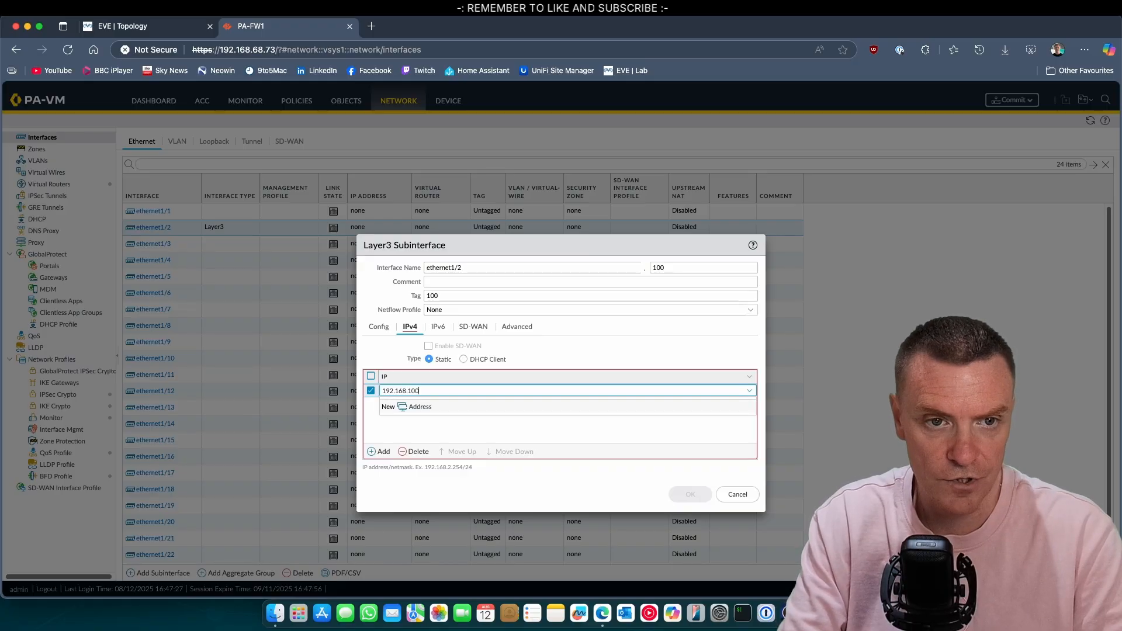
{"action": "type", "text": ".254"}
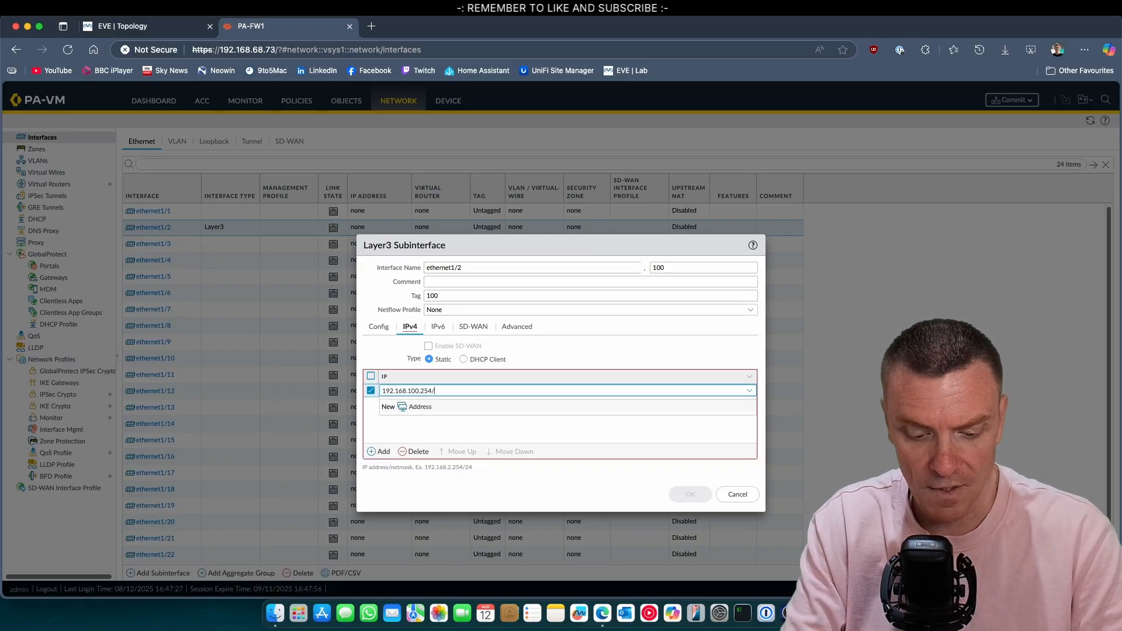
{"action": "type", "text": "/24"}
{"action": "left_click", "coordinate": [446, 426]}
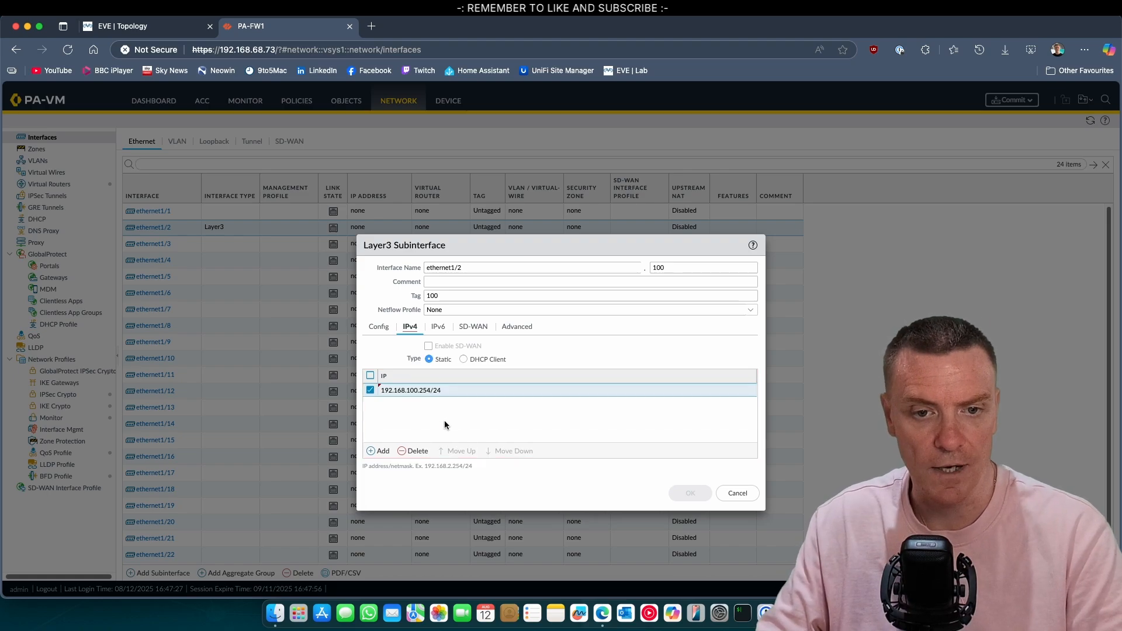
Step: Create a PING management profile allowing ping, apply it, and save the subinterface
{"action": "left_click", "coordinate": [507, 331]}
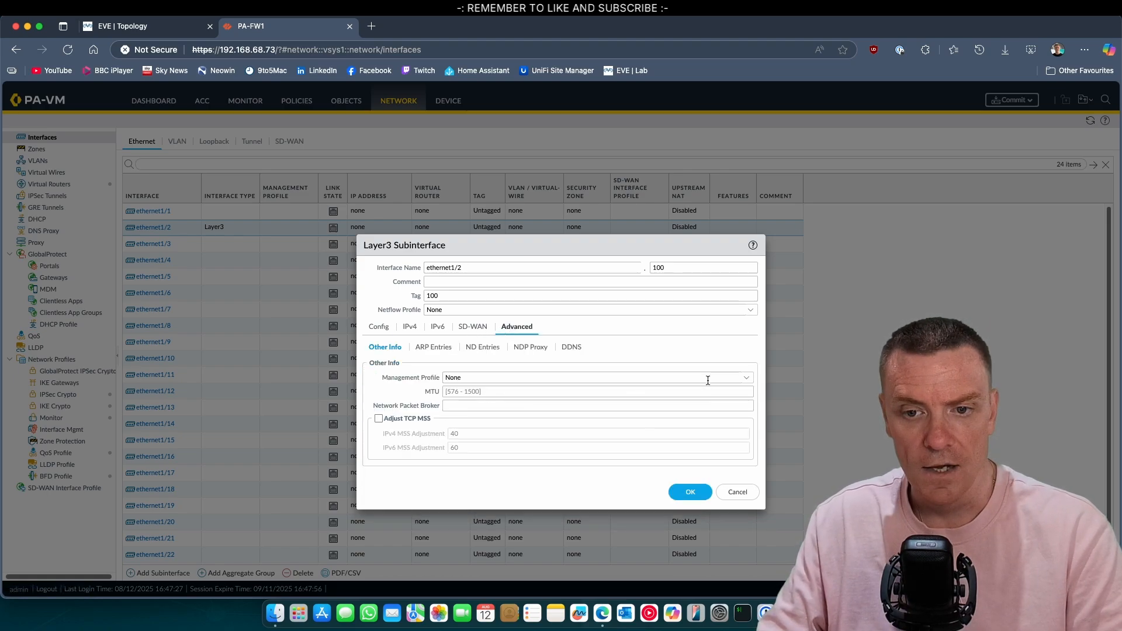
{"action": "left_click", "coordinate": [750, 383]}
{"action": "left_click", "coordinate": [483, 408]}
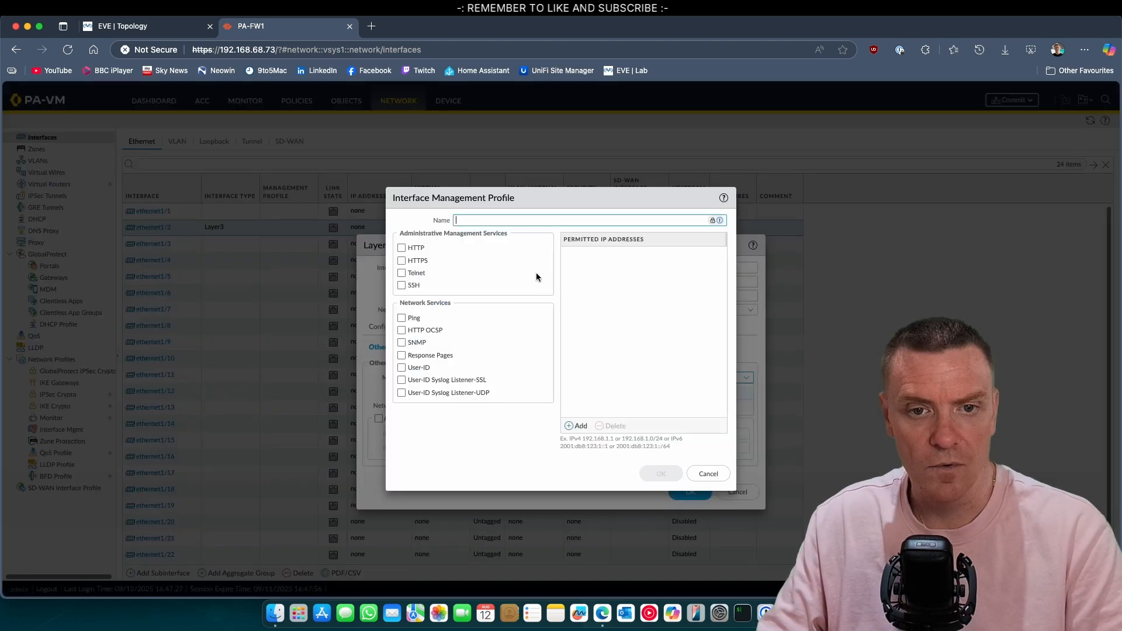
{"action": "left_click", "coordinate": [412, 318]}
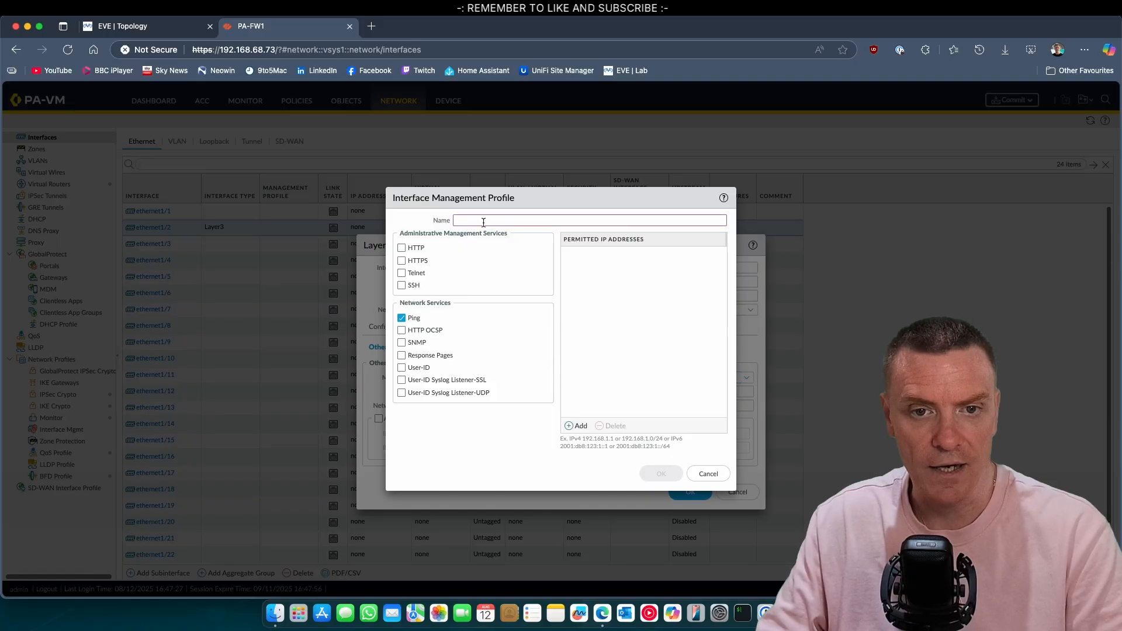
{"action": "left_click", "coordinate": [483, 220]}
{"action": "type", "text": "PING"}
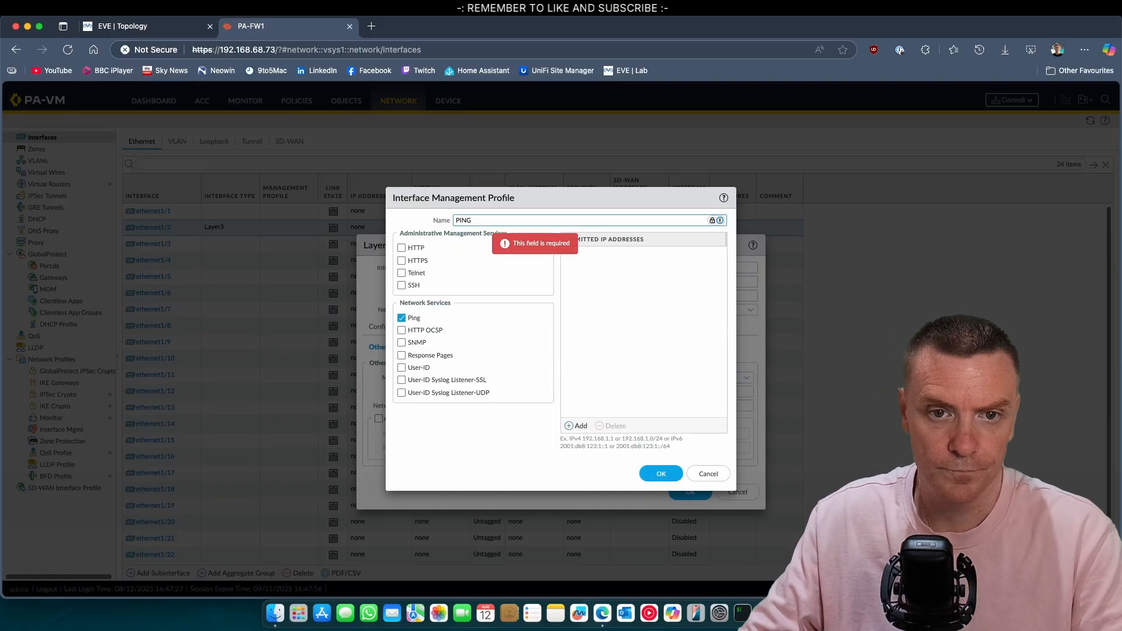
{"action": "left_click", "coordinate": [661, 474]}
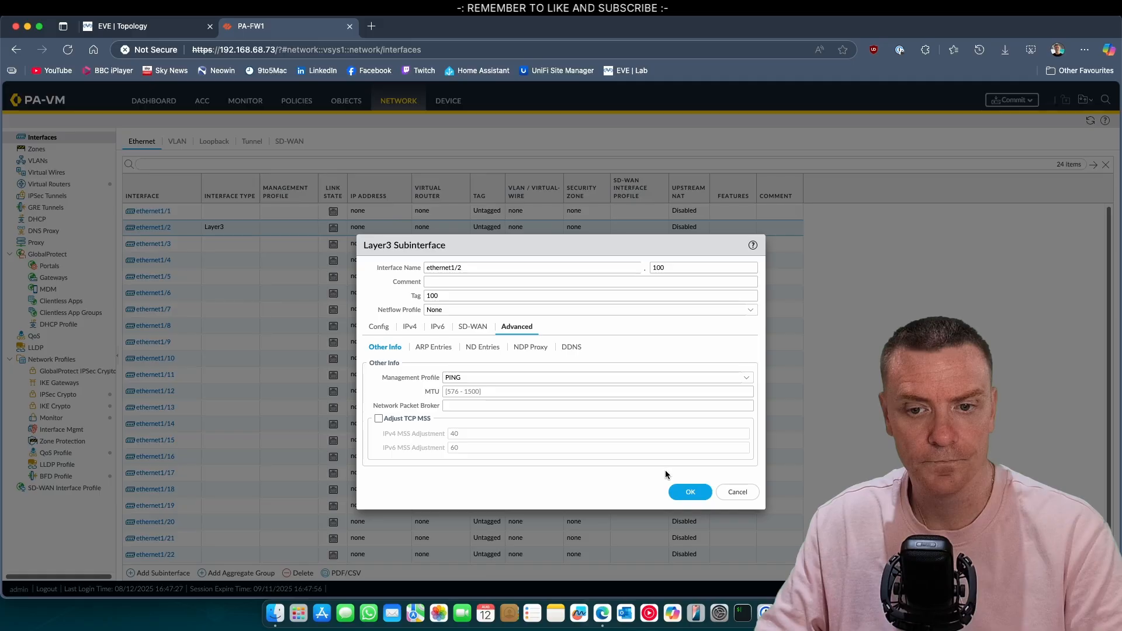
{"action": "left_click", "coordinate": [678, 491]}
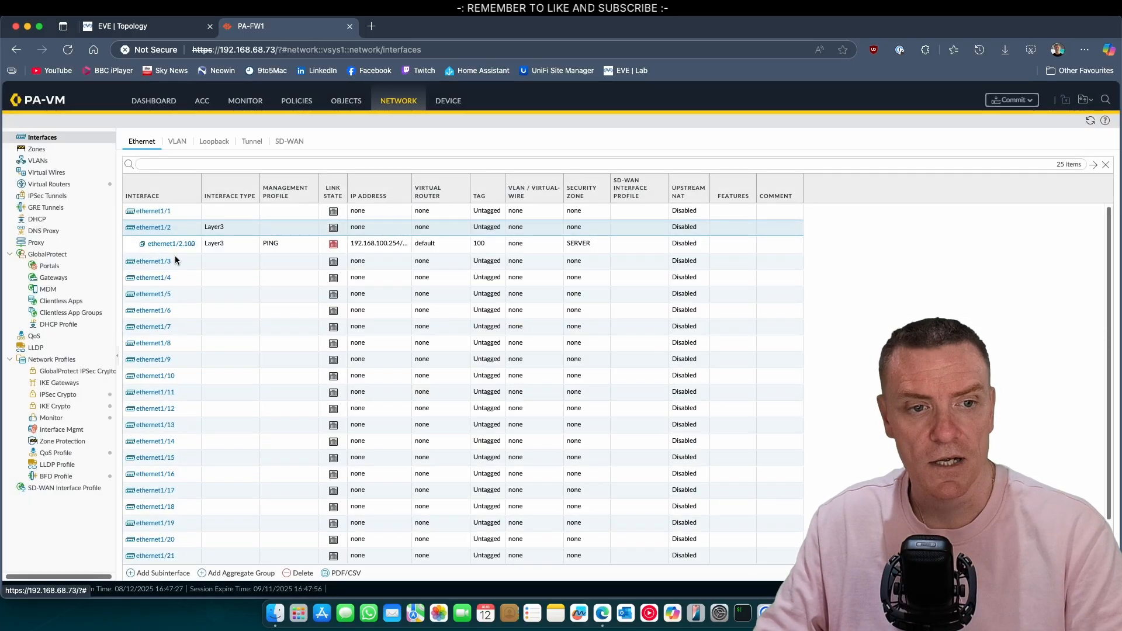
{"action": "left_click", "coordinate": [162, 234]}
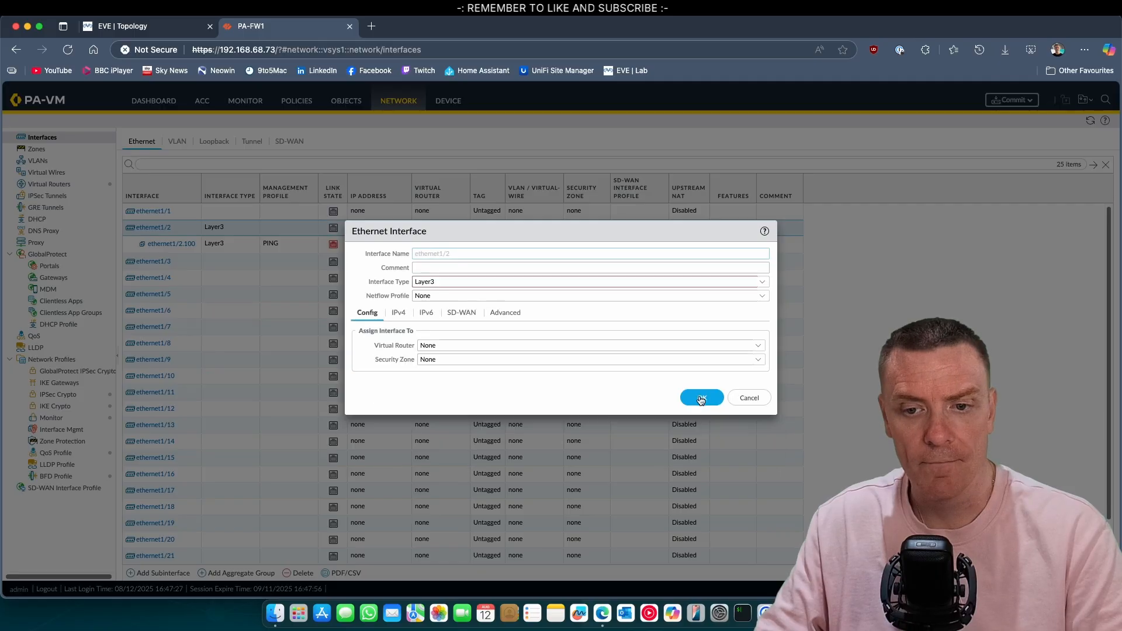
{"action": "left_click", "coordinate": [751, 400]}
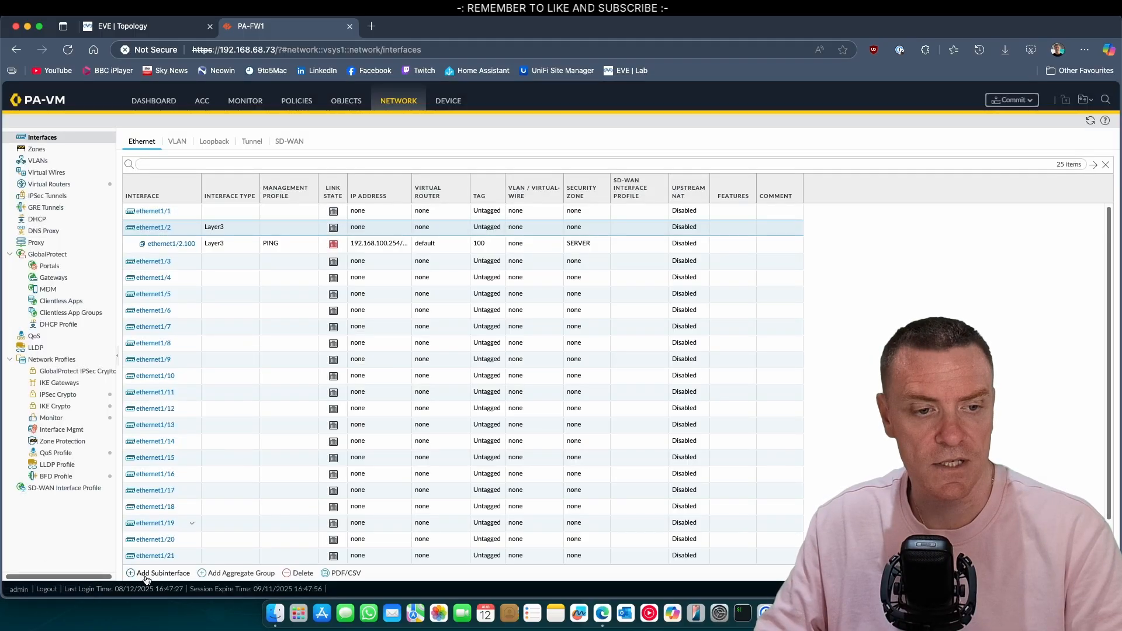
{"action": "left_click", "coordinate": [167, 30]}
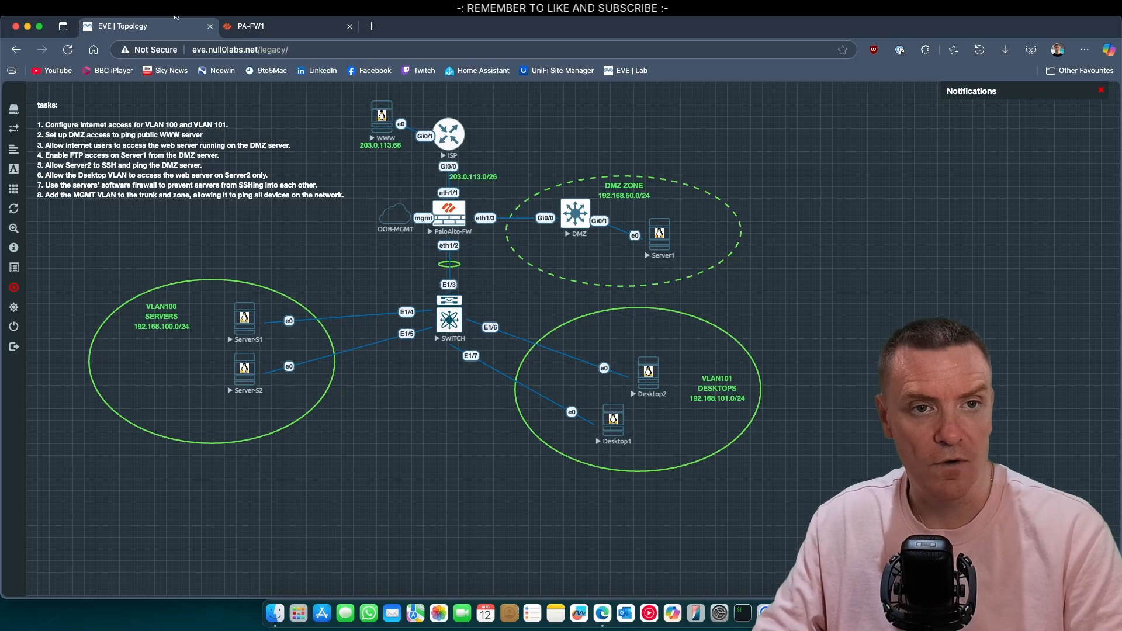
{"action": "left_click", "coordinate": [257, 26]}
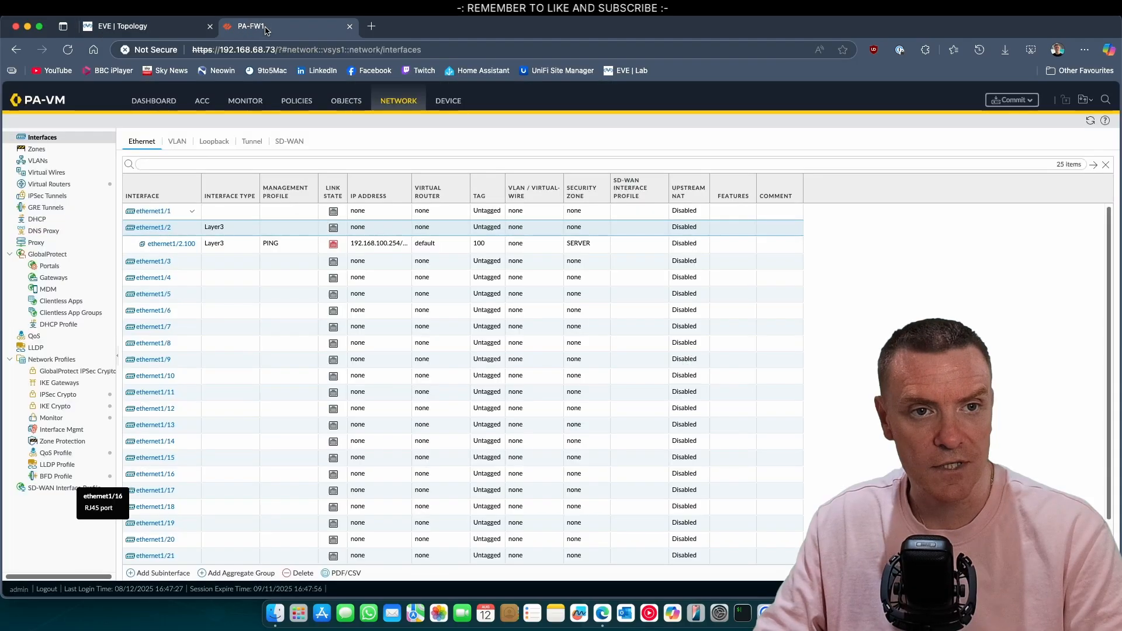
Step: Add subinterface ethernet1/2.101 with tag 101, the default virtual router and a new DESKTOP zone
{"action": "left_click", "coordinate": [161, 573]}
{"action": "left_click", "coordinate": [690, 267]}
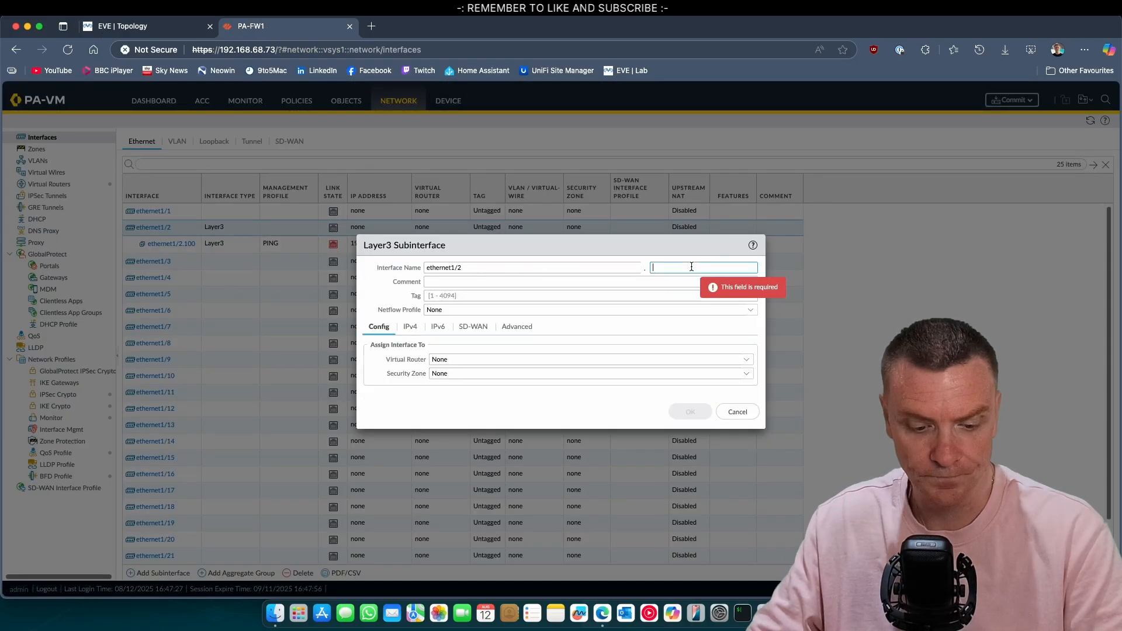
{"action": "type", "text": "101"}
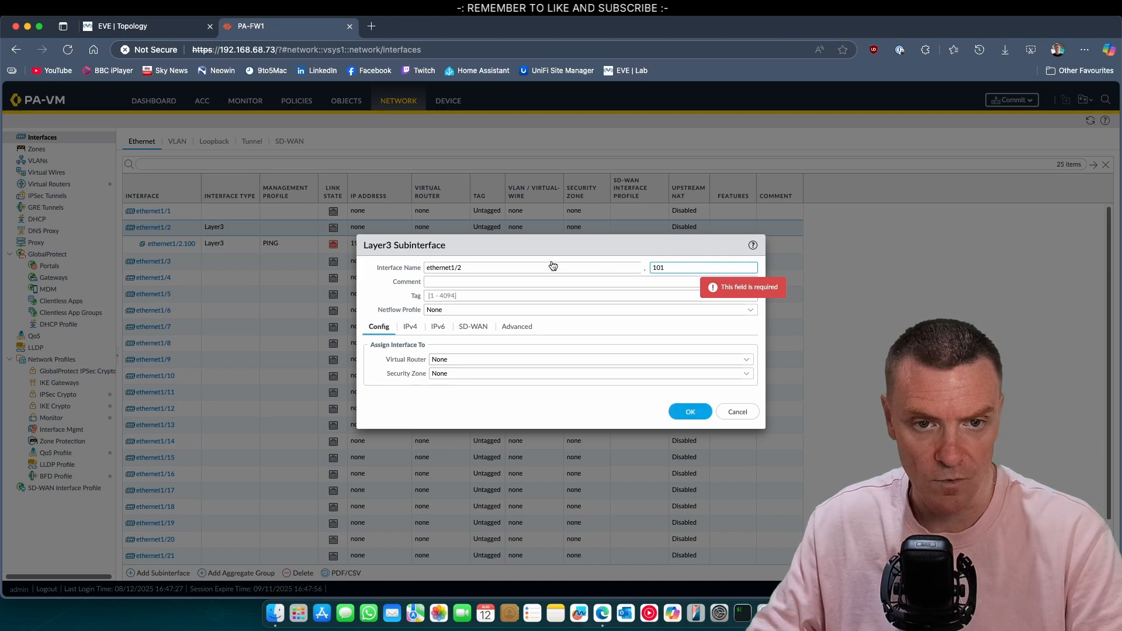
{"action": "left_click", "coordinate": [471, 295]}
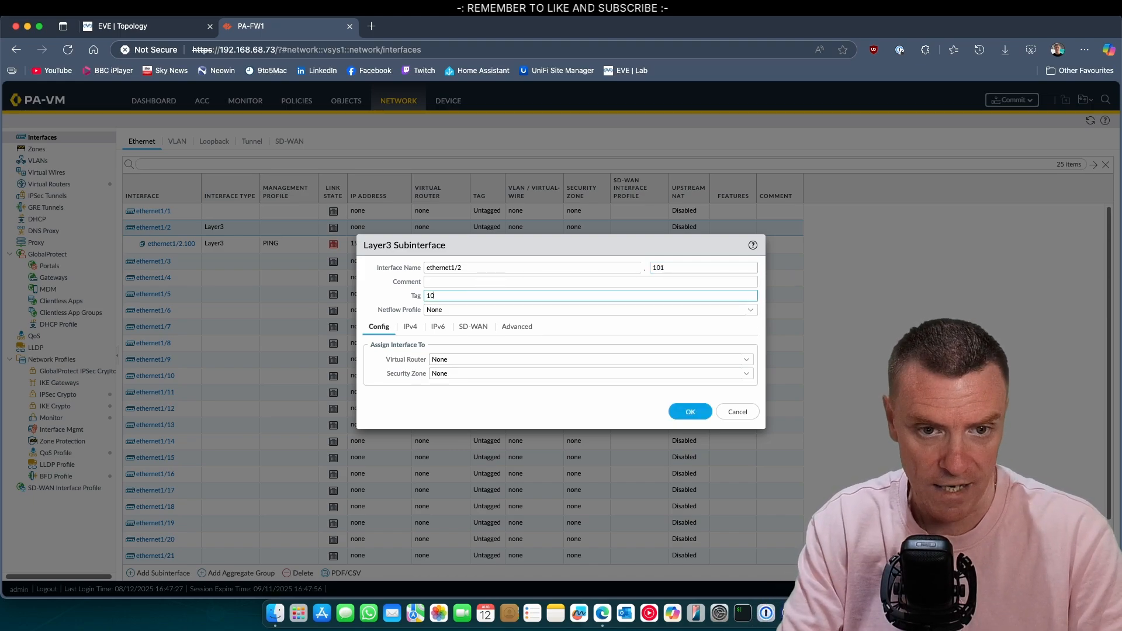
{"action": "left_click", "coordinate": [448, 358]}
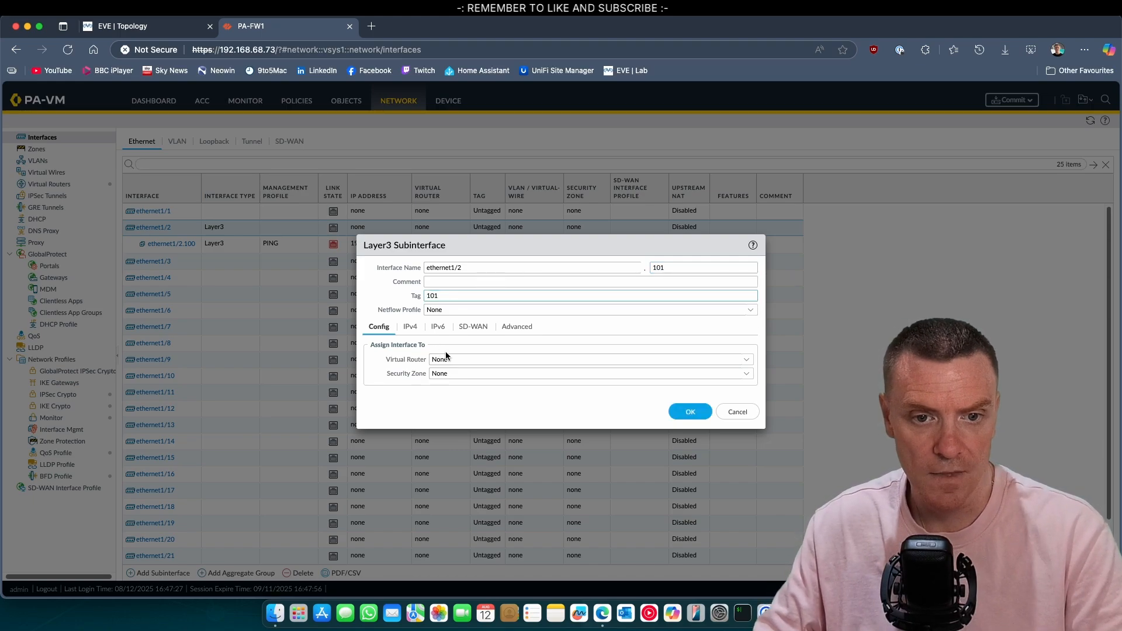
{"action": "left_click", "coordinate": [750, 365]}
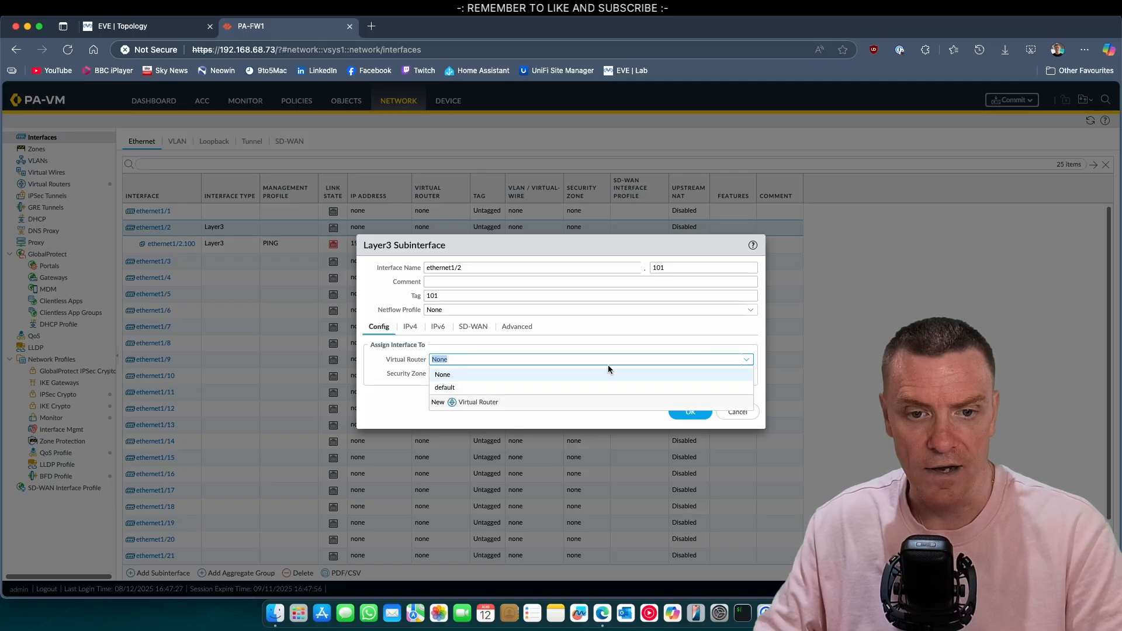
{"action": "left_click", "coordinate": [505, 387]}
{"action": "left_click", "coordinate": [746, 374]}
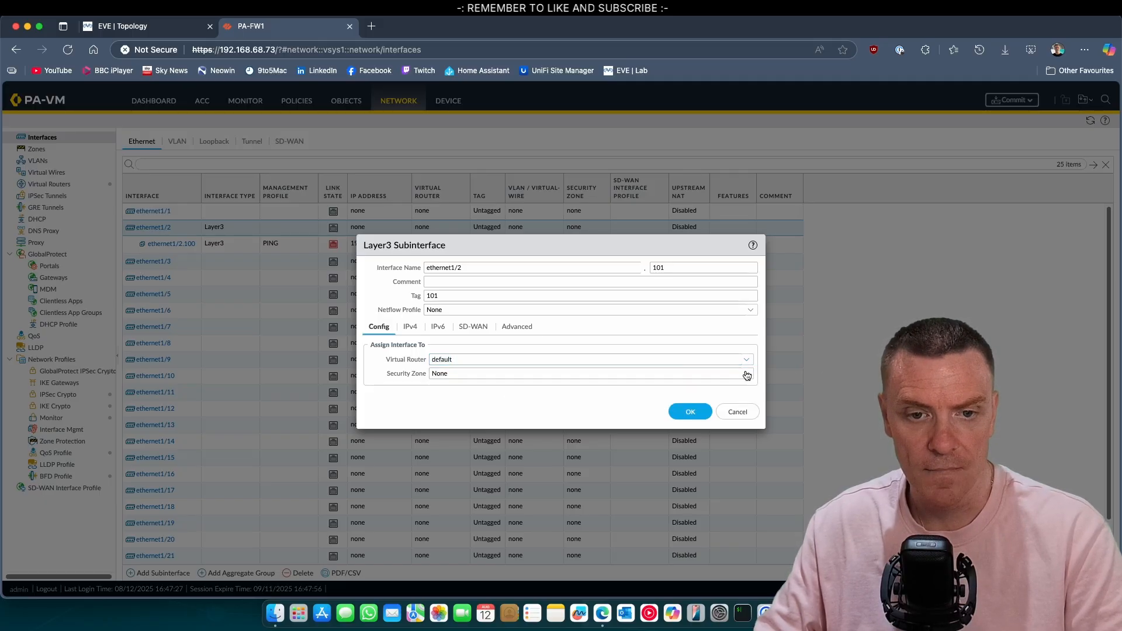
{"action": "left_click", "coordinate": [466, 420]}
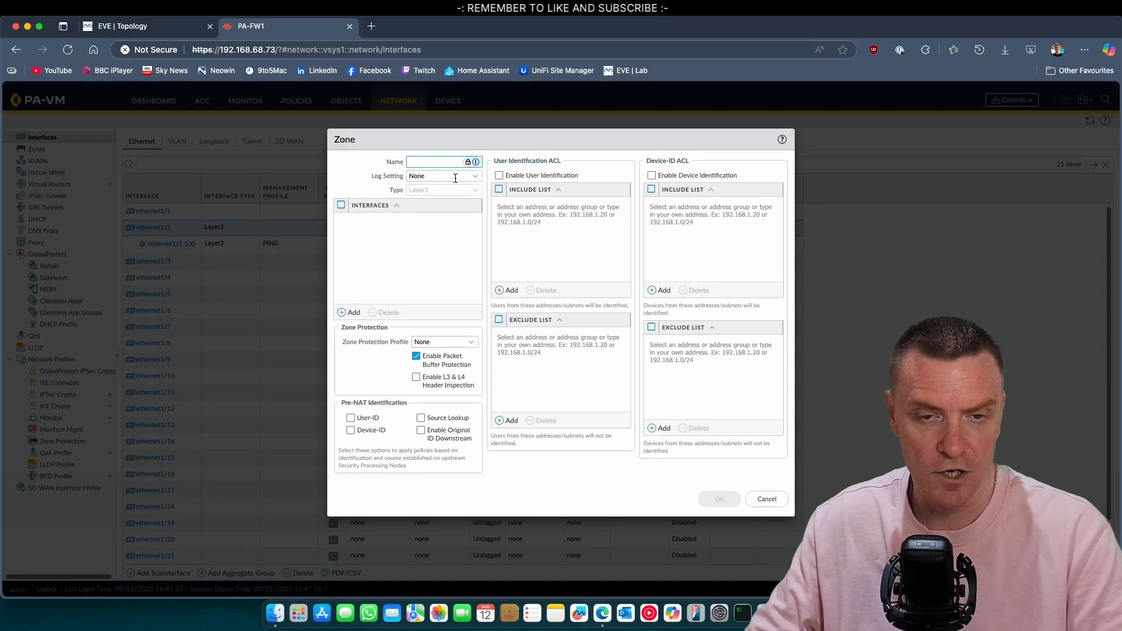
{"action": "type", "text": "DESKTOP"}
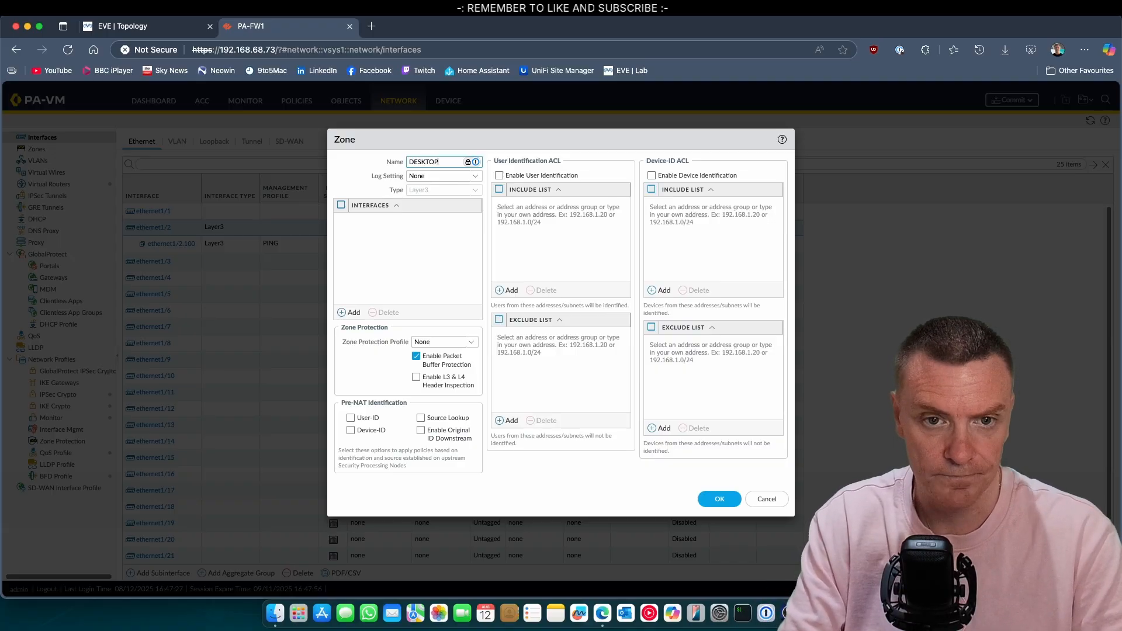
{"action": "left_click", "coordinate": [710, 500]}
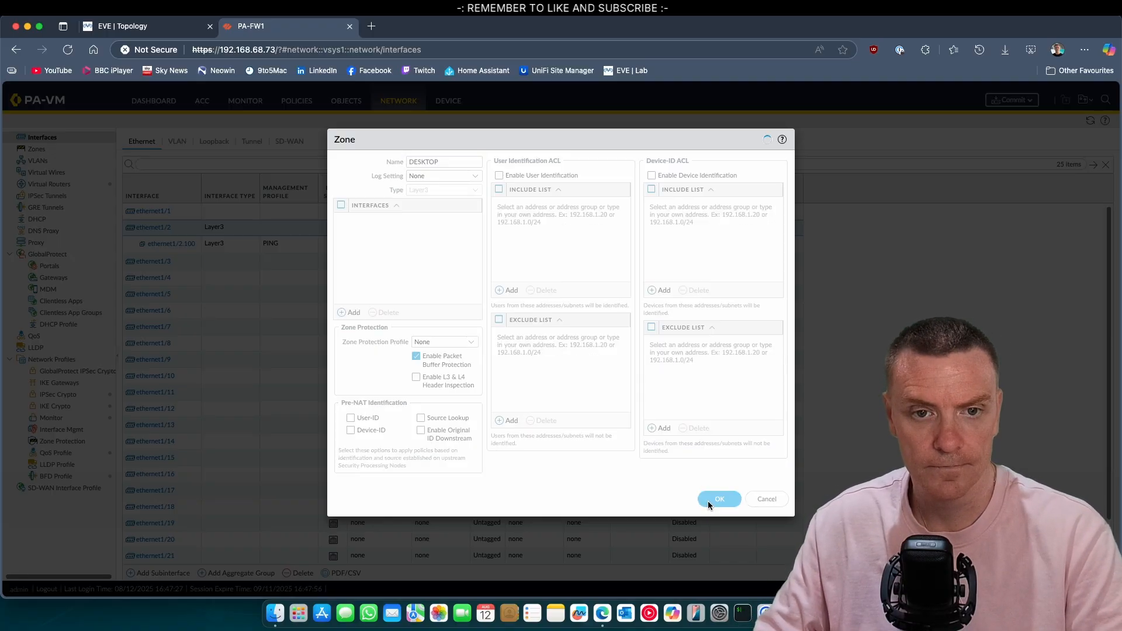
Step: Assign 192.168.101.254/24 and the PING management profile to ethernet1/2.101, then save it
{"action": "left_click", "coordinate": [422, 329]}
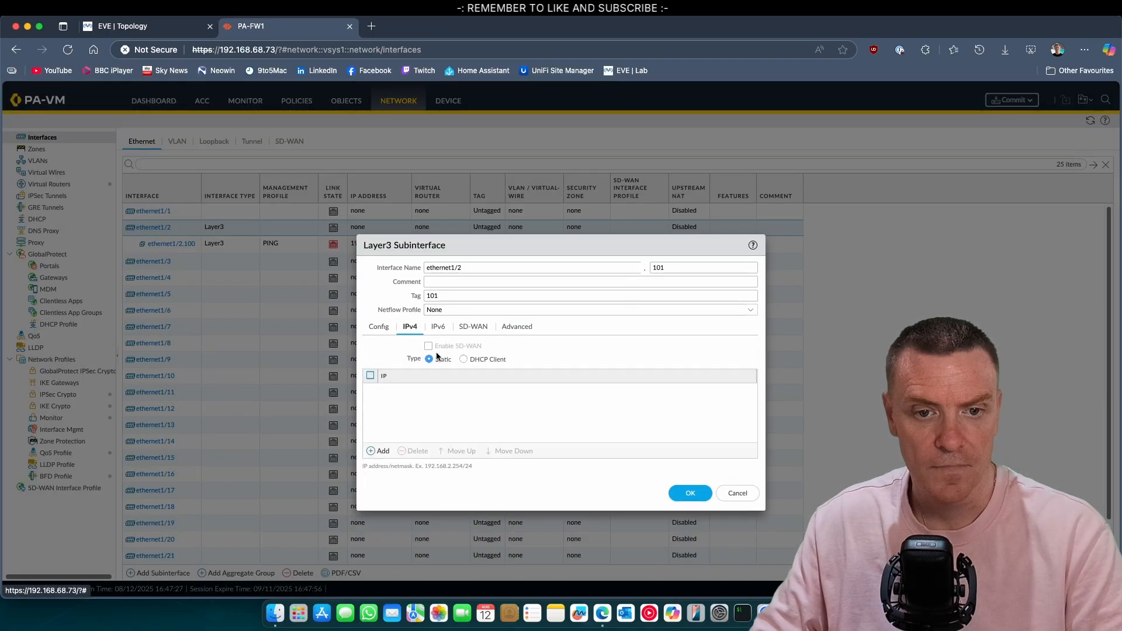
{"action": "left_click", "coordinate": [380, 451]}
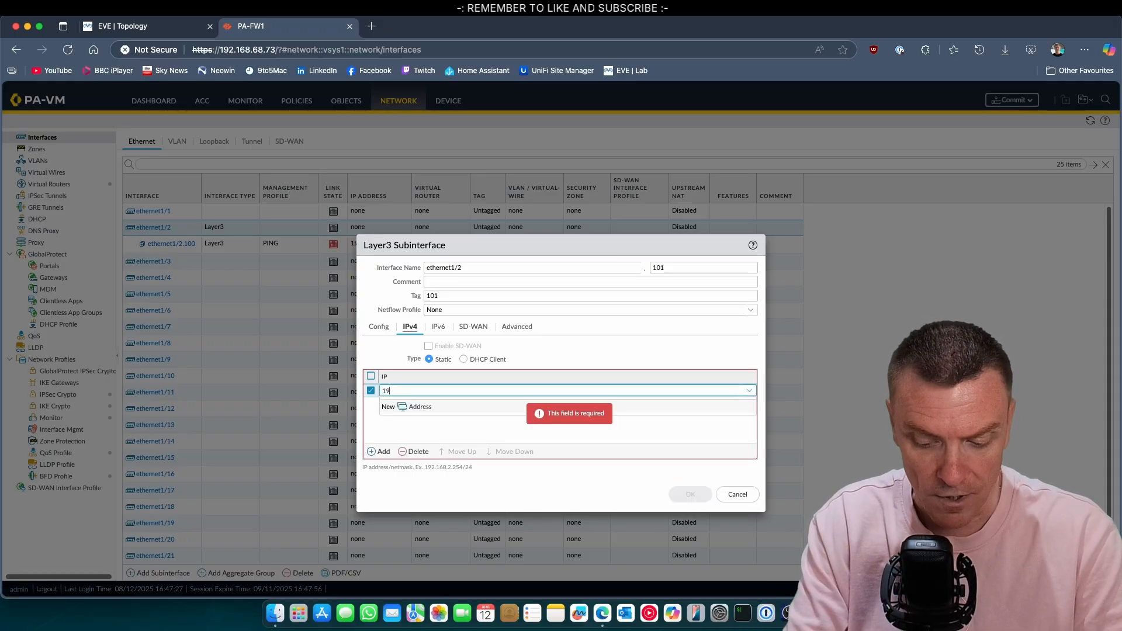
{"action": "type", "text": "192.168"}
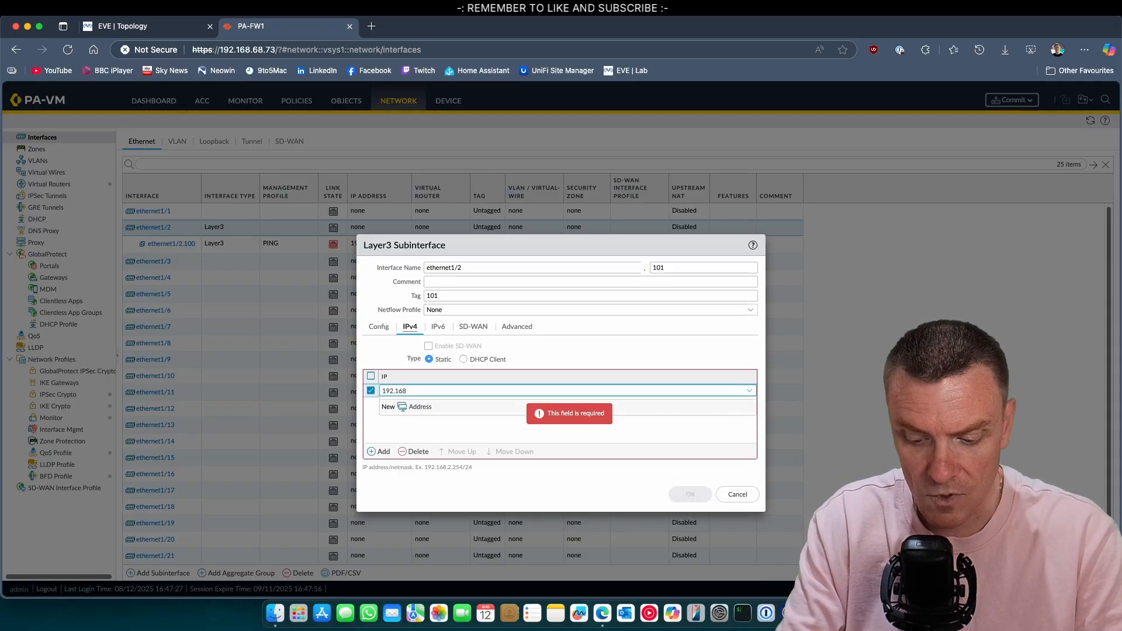
{"action": "type", "text": ".101.2"}
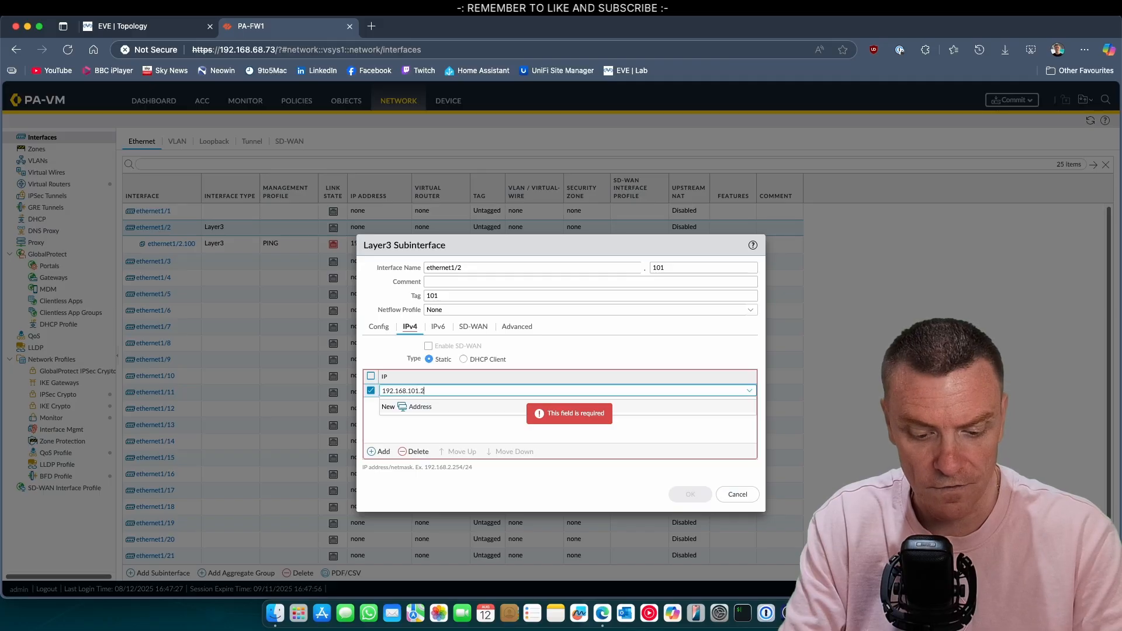
{"action": "type", "text": "54/24"}
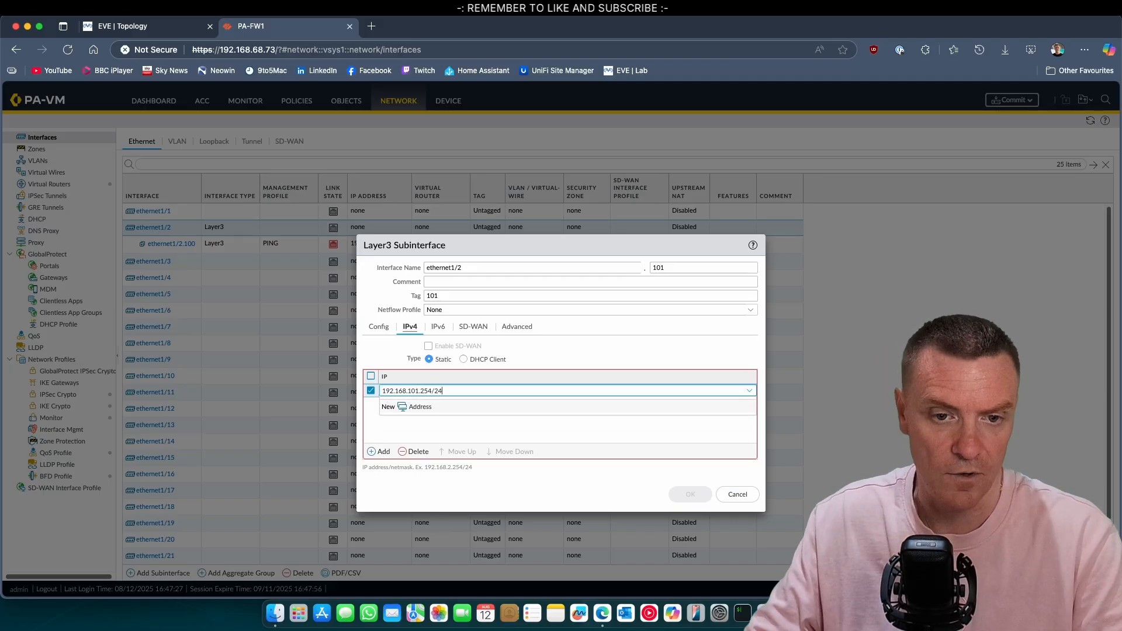
{"action": "left_click", "coordinate": [498, 425]}
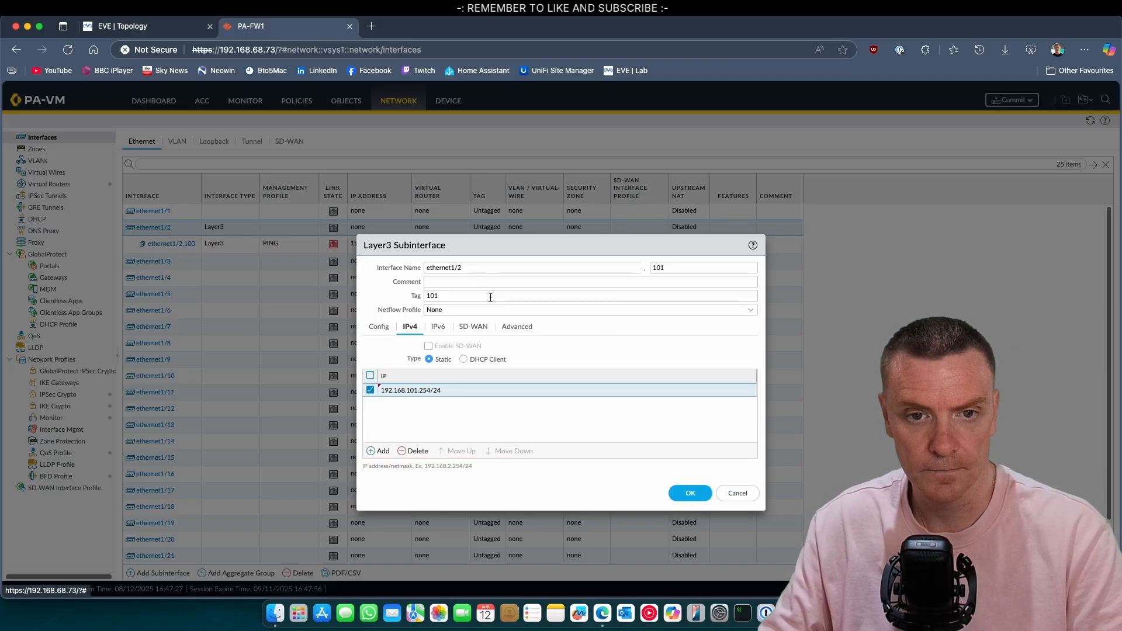
{"action": "left_click", "coordinate": [518, 330]}
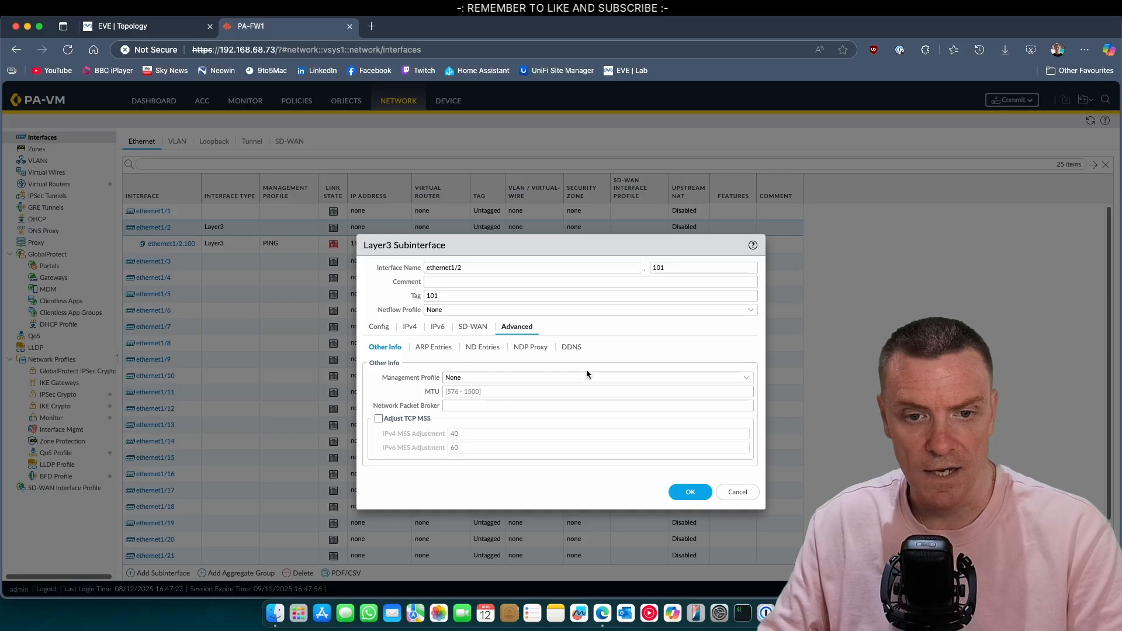
{"action": "left_click", "coordinate": [740, 383]}
{"action": "left_click", "coordinate": [474, 405]}
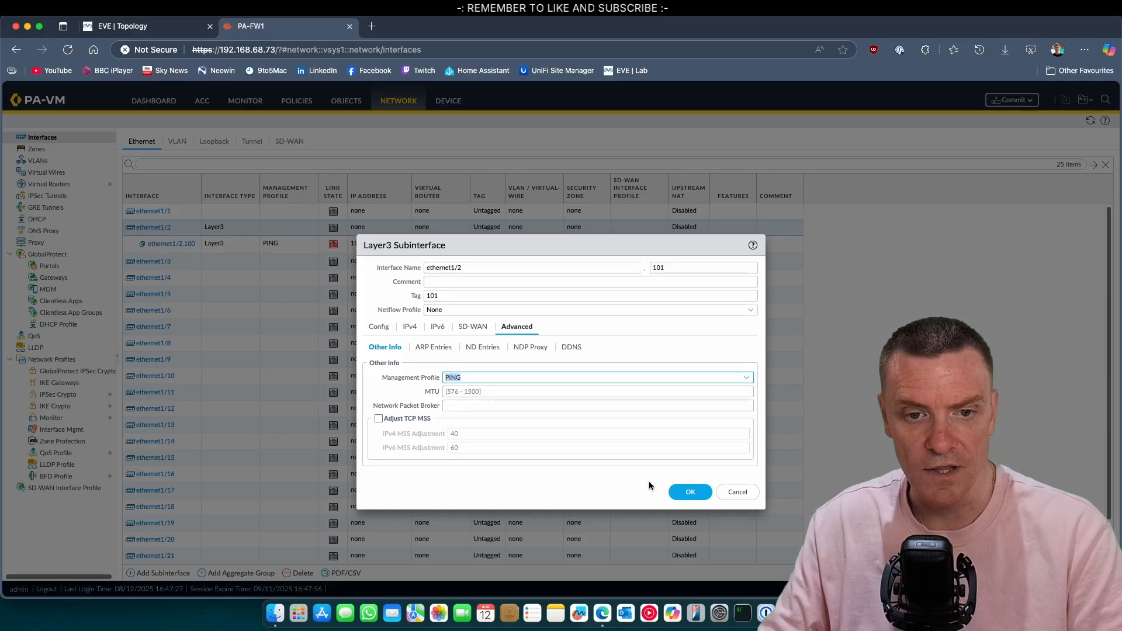
{"action": "left_click", "coordinate": [690, 492]}
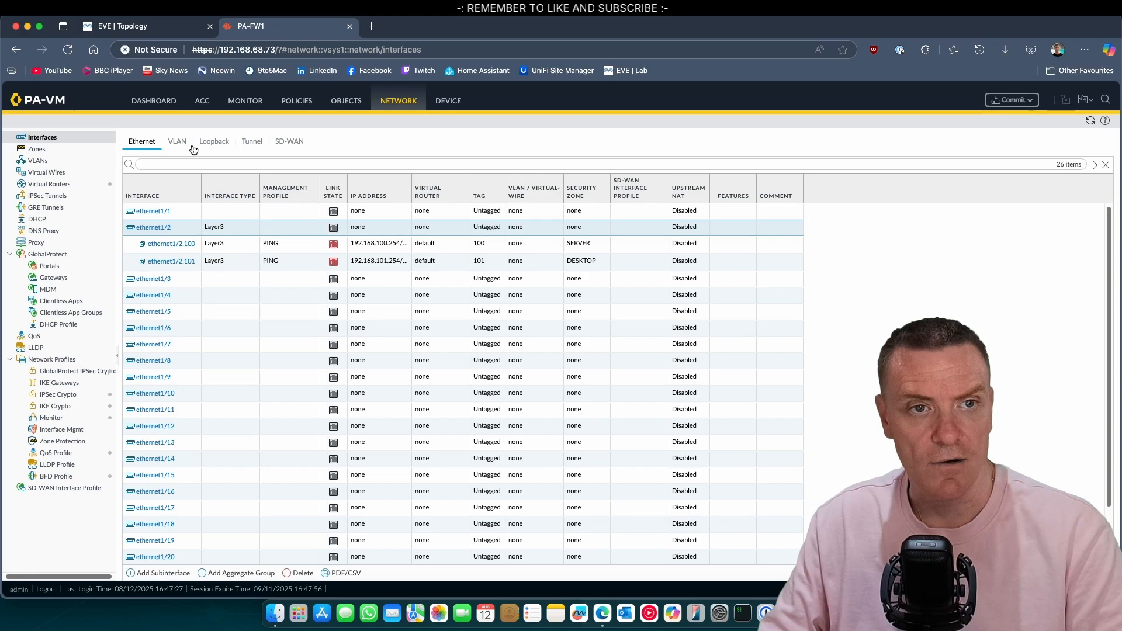
Step: Check the EVE topology, then bring up ethernet1/3's settings on the firewall
{"action": "left_click", "coordinate": [123, 26]}
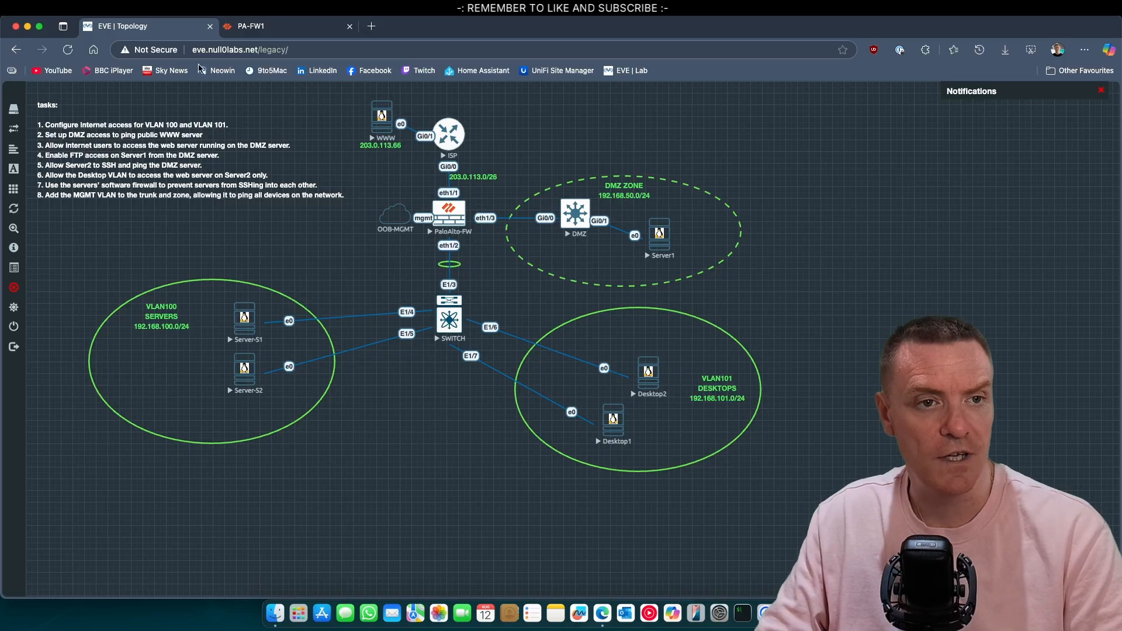
{"action": "left_click", "coordinate": [251, 26]}
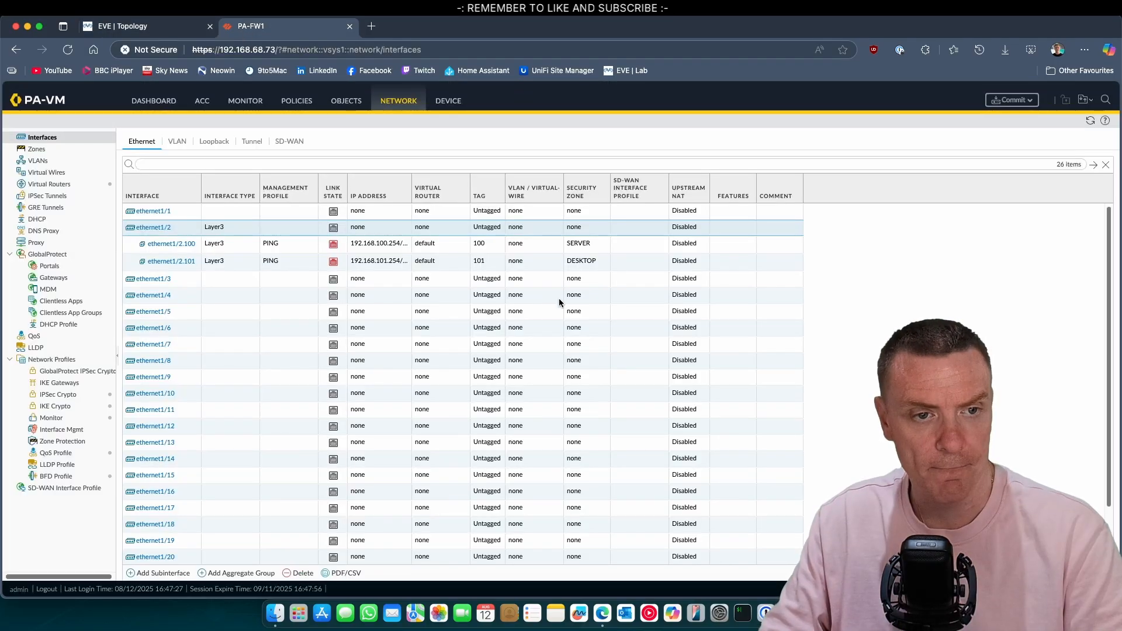
{"action": "left_click", "coordinate": [154, 279]}
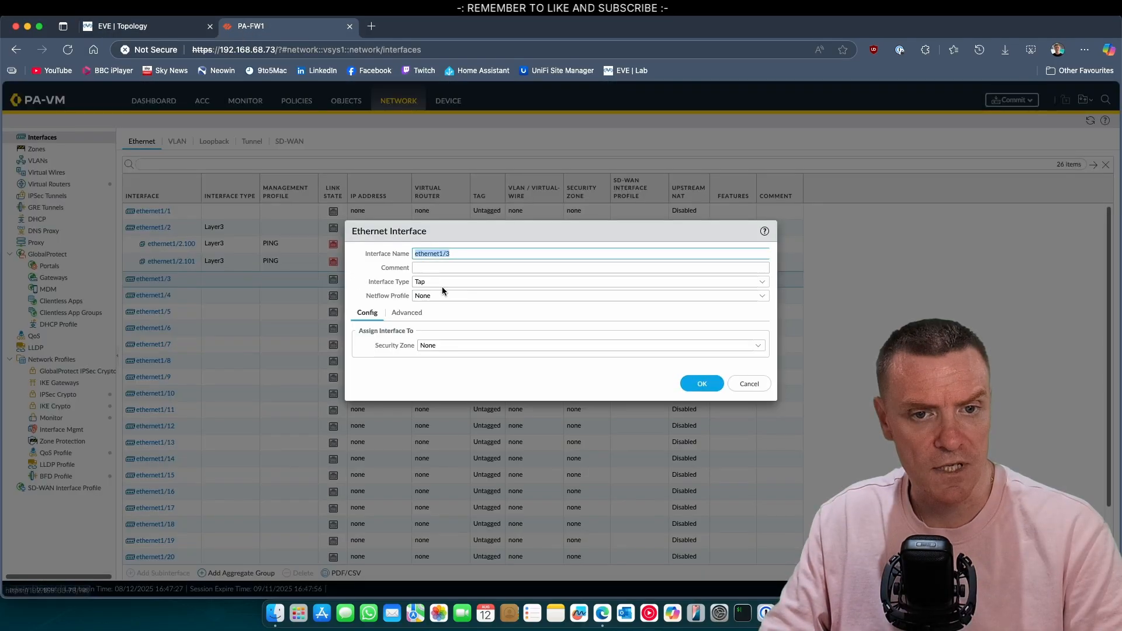
Step: Make ethernet1/3 a Layer3 interface on the default router in a new DMZ zone
{"action": "left_click", "coordinate": [763, 282]}
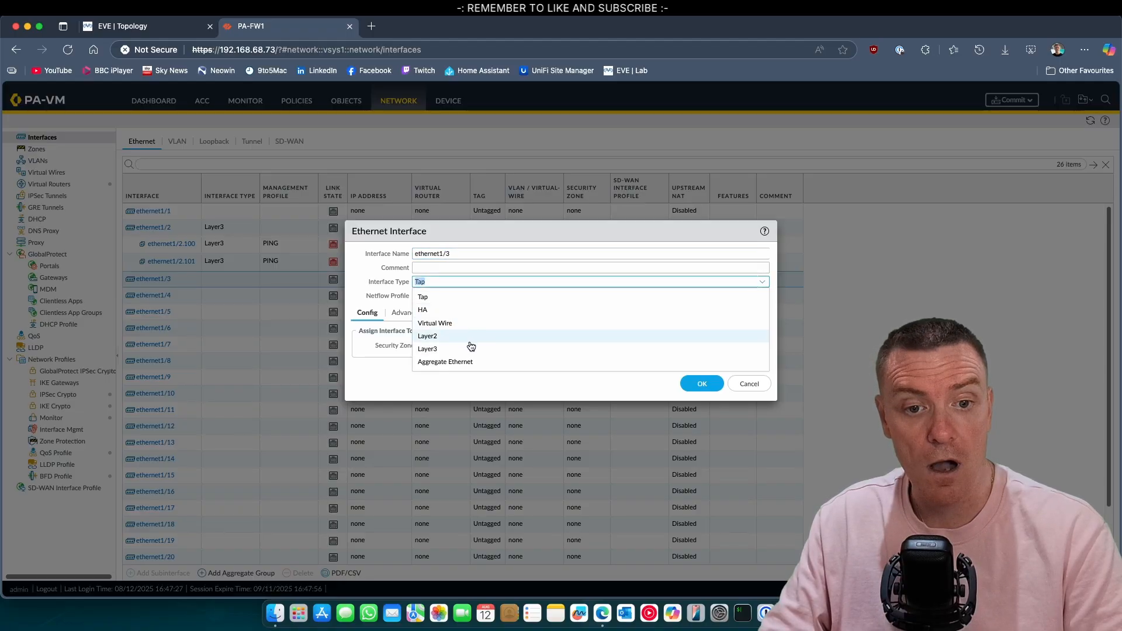
{"action": "left_click", "coordinate": [471, 348]}
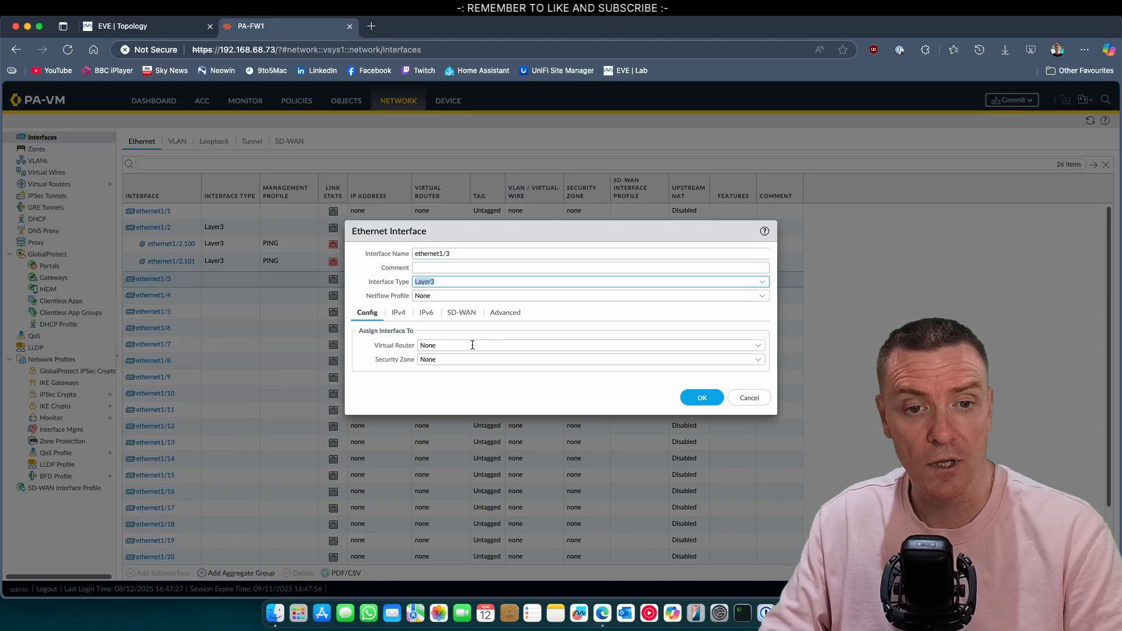
{"action": "left_click", "coordinate": [748, 345]}
{"action": "left_click", "coordinate": [514, 374]}
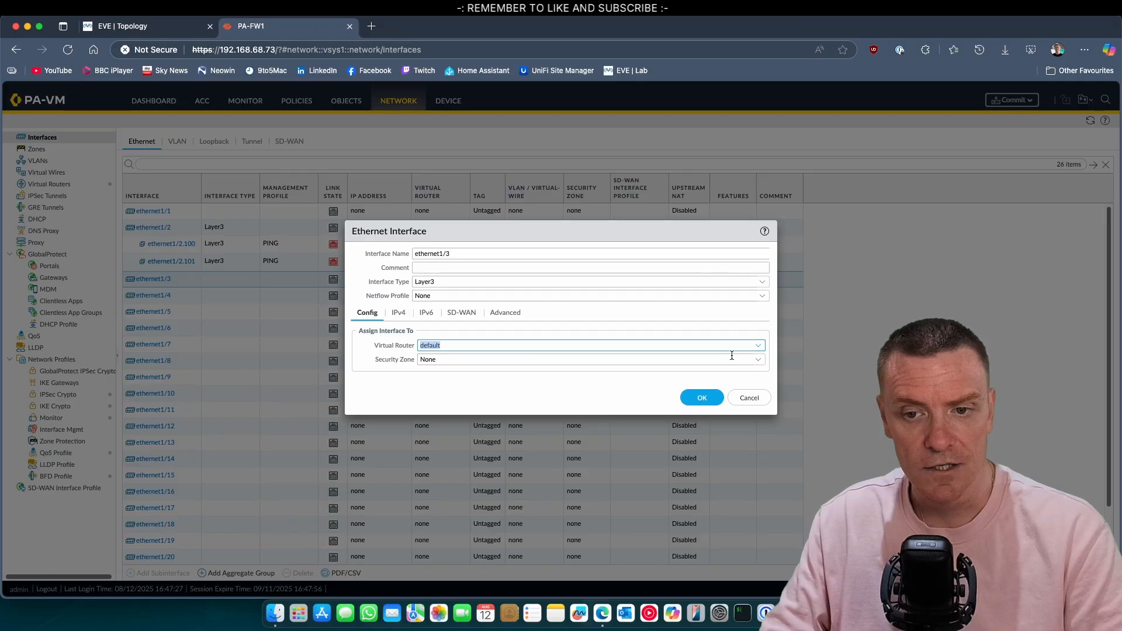
{"action": "left_click", "coordinate": [761, 361]}
{"action": "left_click", "coordinate": [447, 409]}
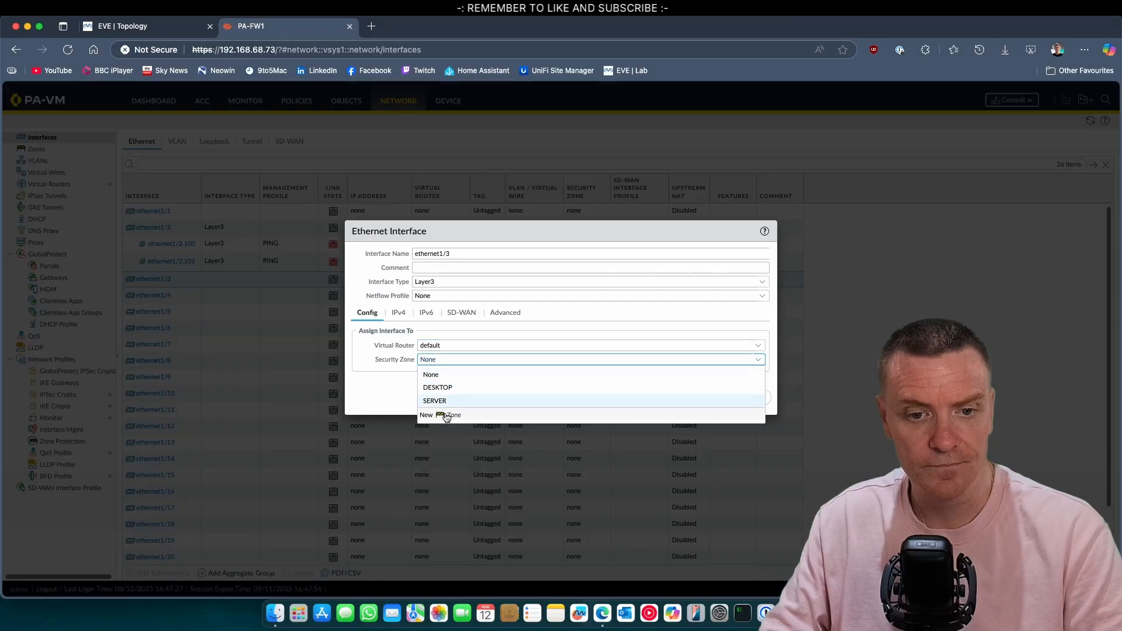
{"action": "type", "text": "DMZ"}
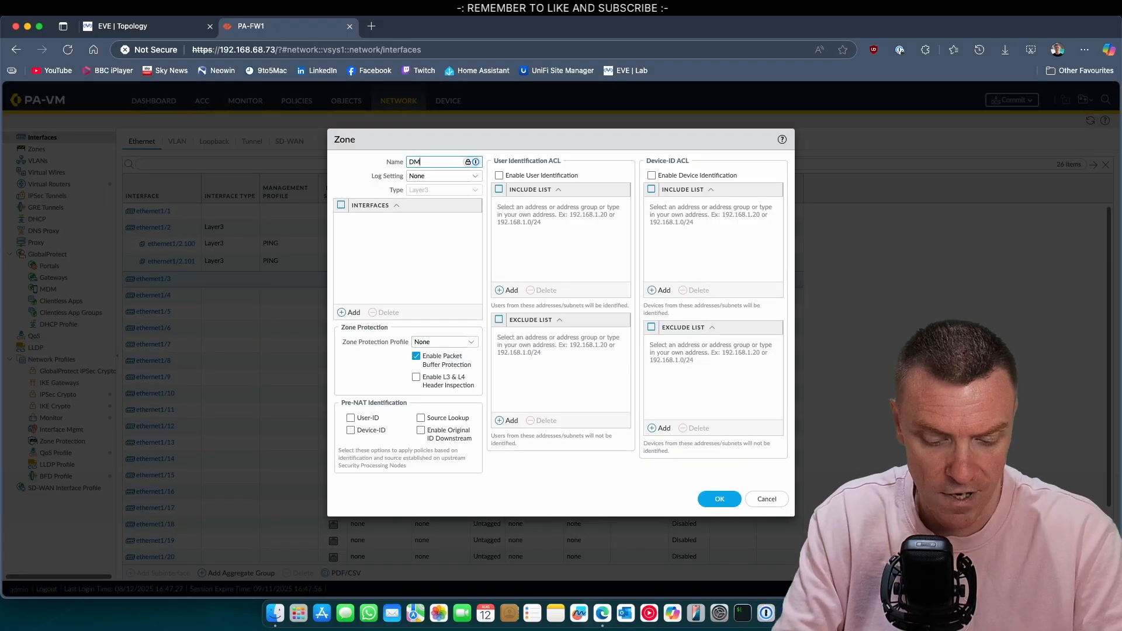
{"action": "left_click", "coordinate": [719, 499]}
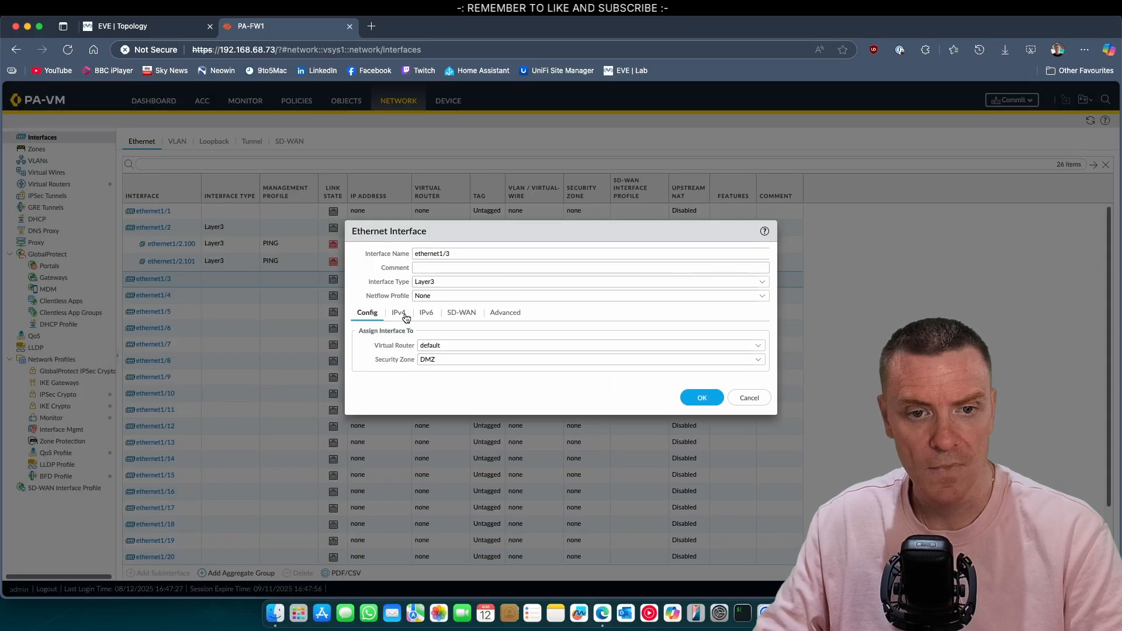
Step: Give ethernet1/3 address 192.168.50.254/24 and the PING management profile, then save
{"action": "left_click", "coordinate": [399, 313]}
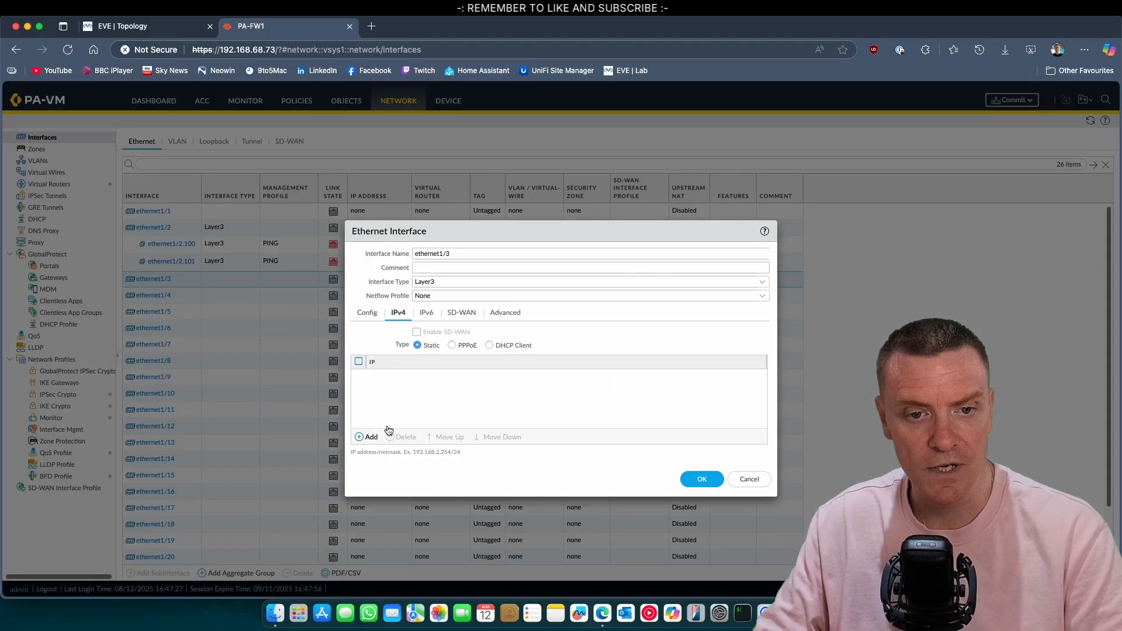
{"action": "left_click", "coordinate": [370, 437]}
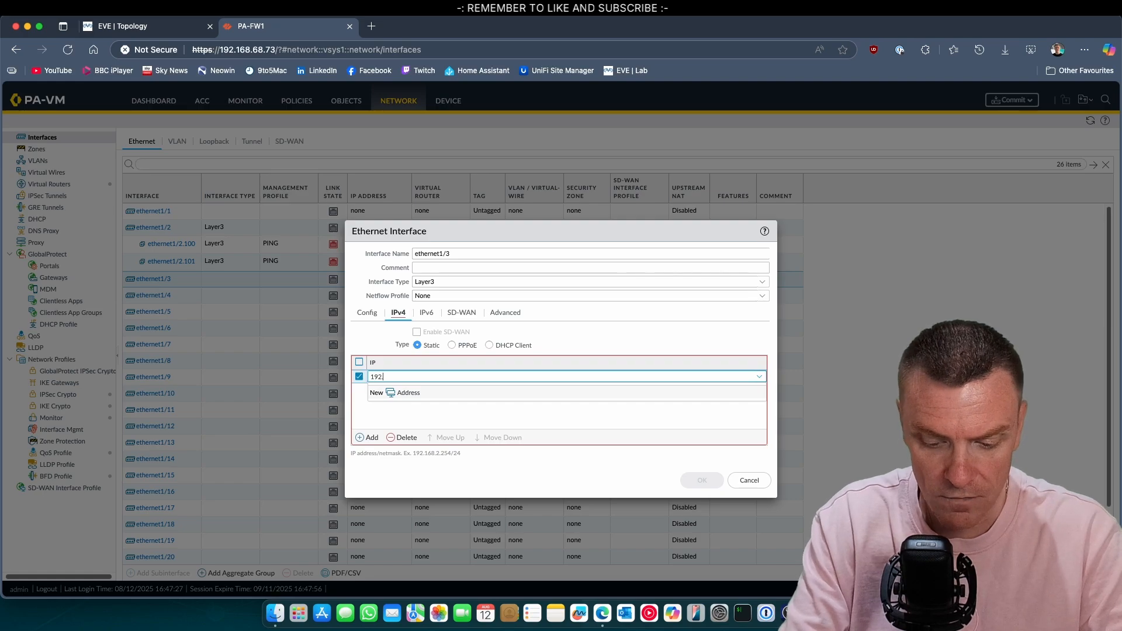
{"action": "type", "text": ".50.25"}
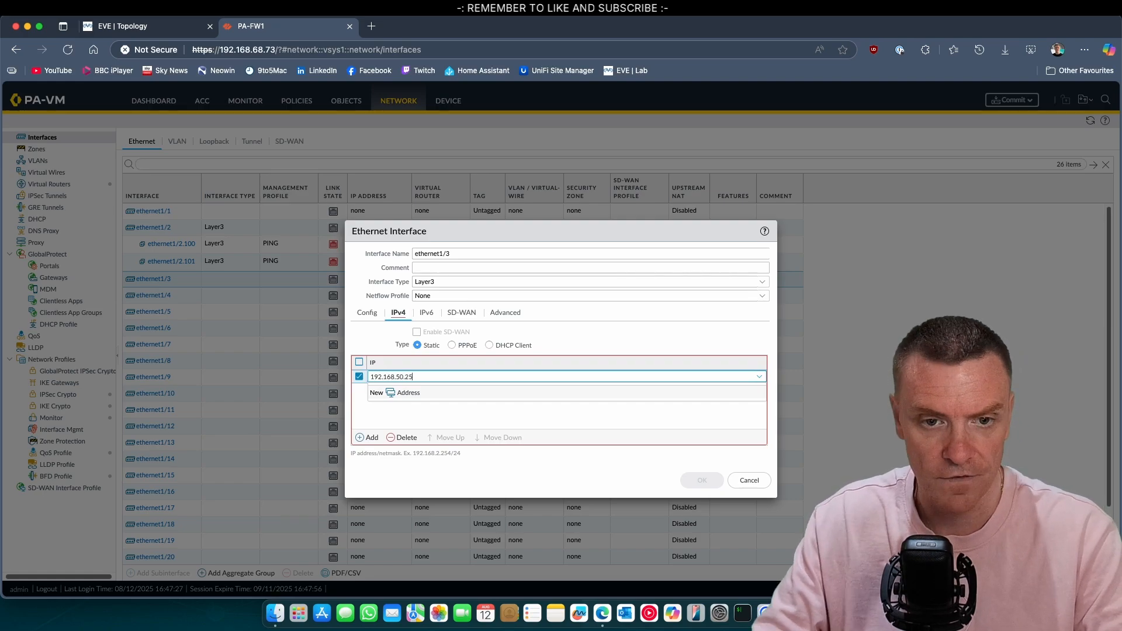
{"action": "type", "text": "4/24"}
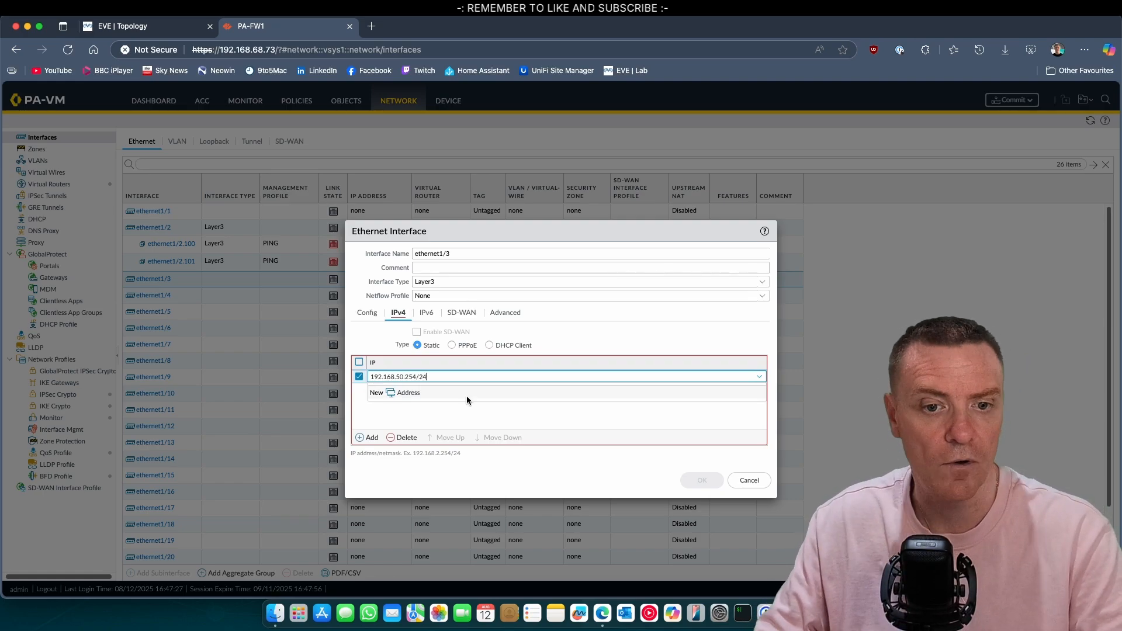
{"action": "left_click", "coordinate": [518, 408]}
{"action": "left_click", "coordinate": [504, 313]}
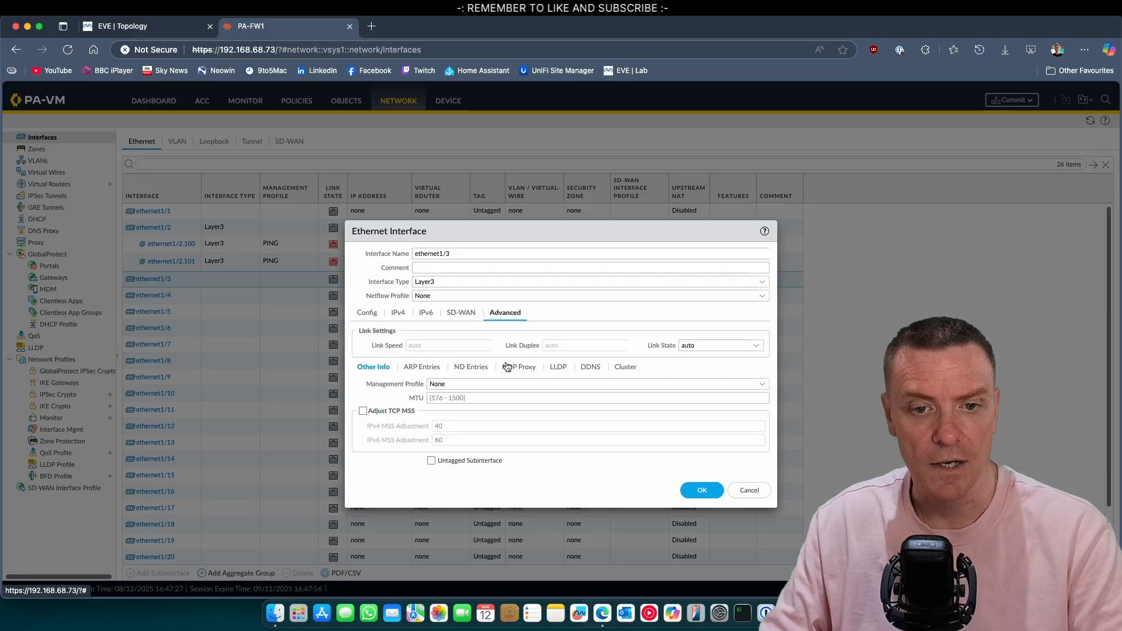
{"action": "left_click", "coordinate": [762, 384]}
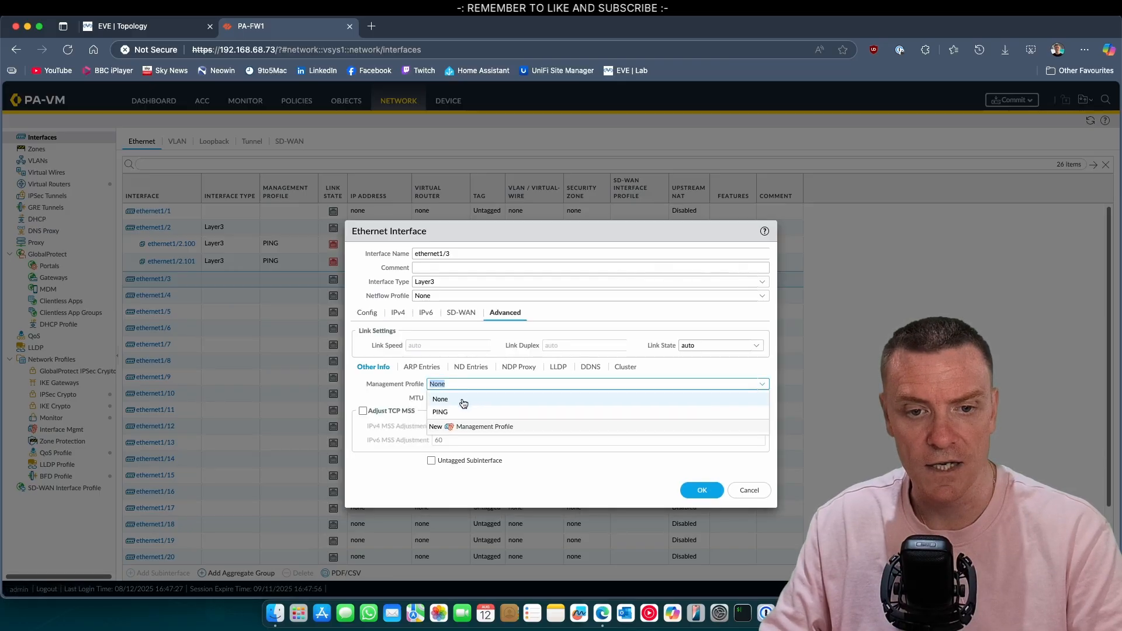
{"action": "left_click", "coordinate": [435, 408]}
{"action": "left_click", "coordinate": [709, 493]}
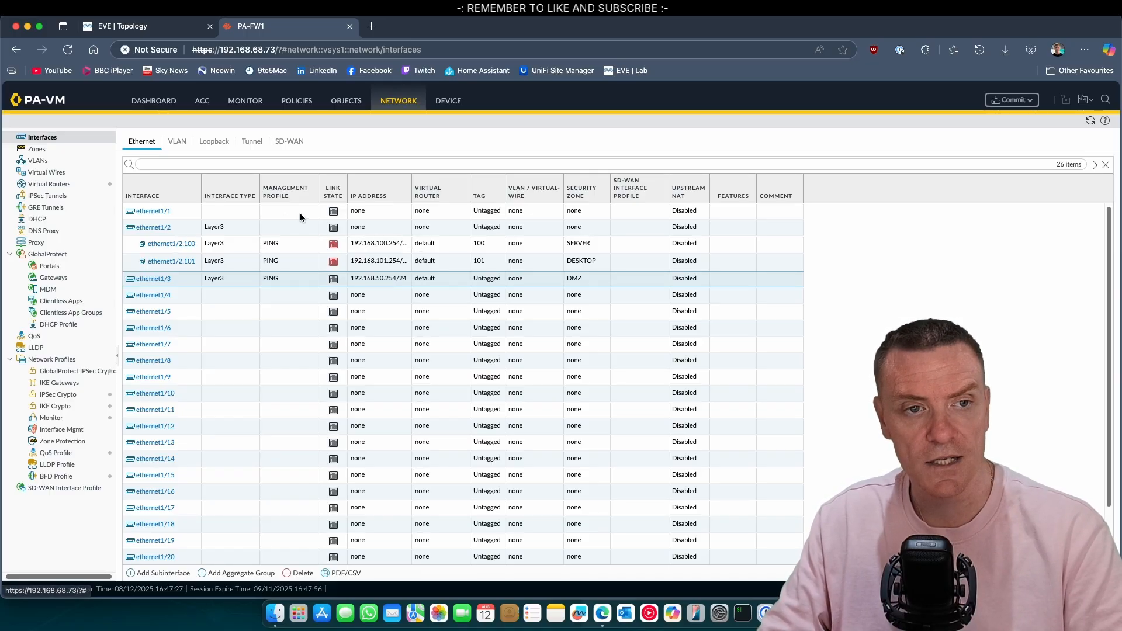
Step: Make ethernet1/1 a Layer3 interface on the default router in a new OUTSIDE zone
{"action": "left_click", "coordinate": [164, 33]}
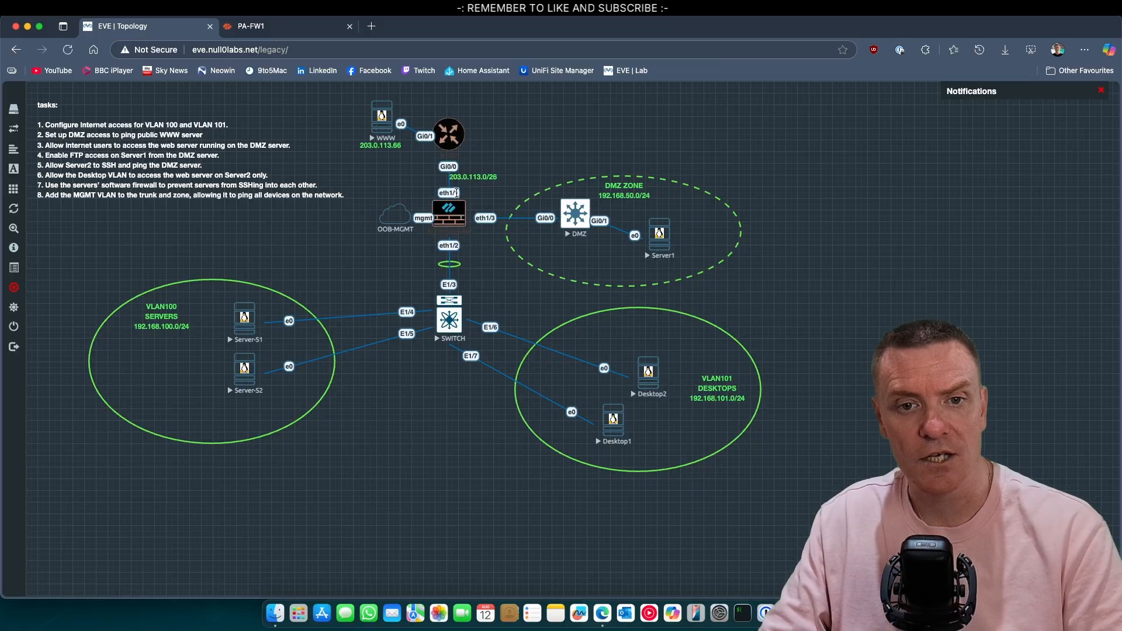
{"action": "left_click", "coordinate": [287, 34]}
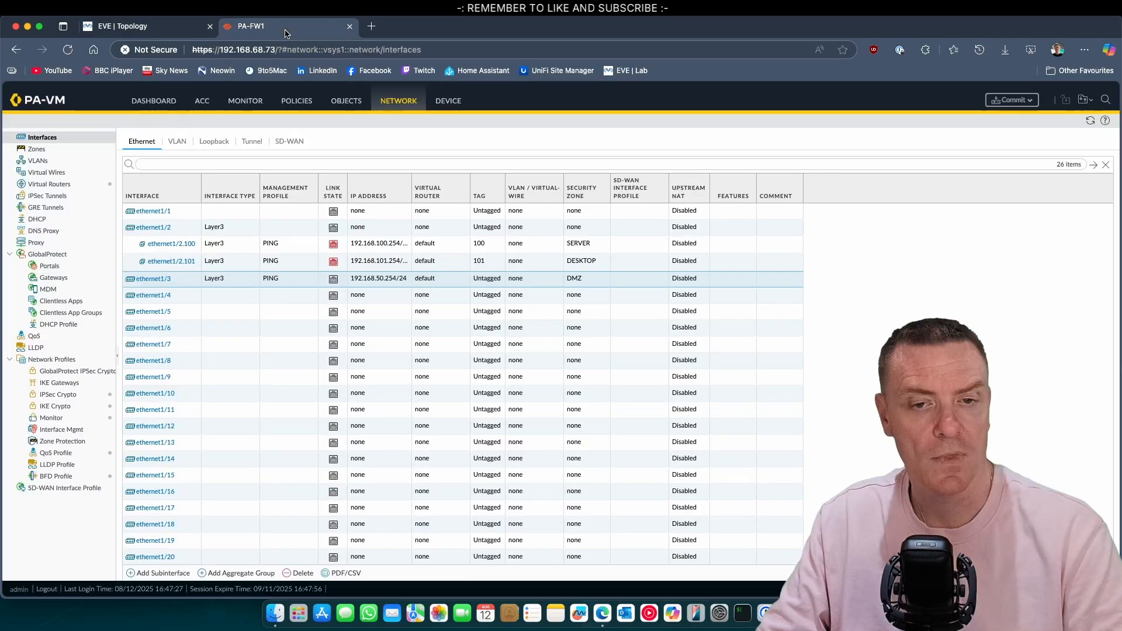
{"action": "left_click", "coordinate": [153, 212]}
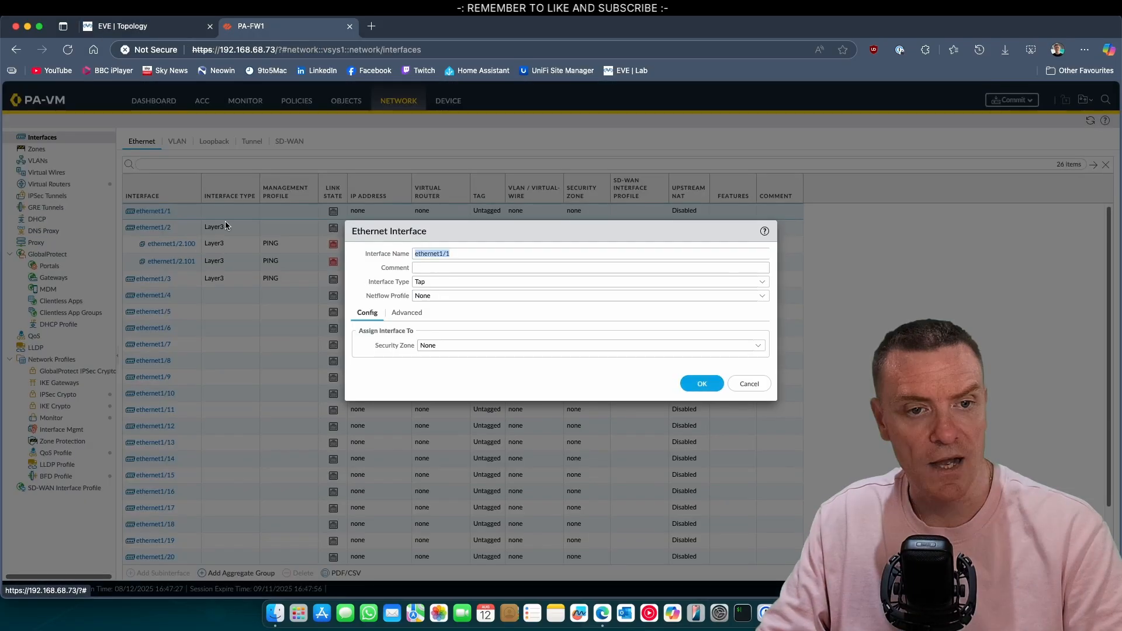
{"action": "left_click", "coordinate": [761, 282]}
{"action": "left_click", "coordinate": [466, 348]}
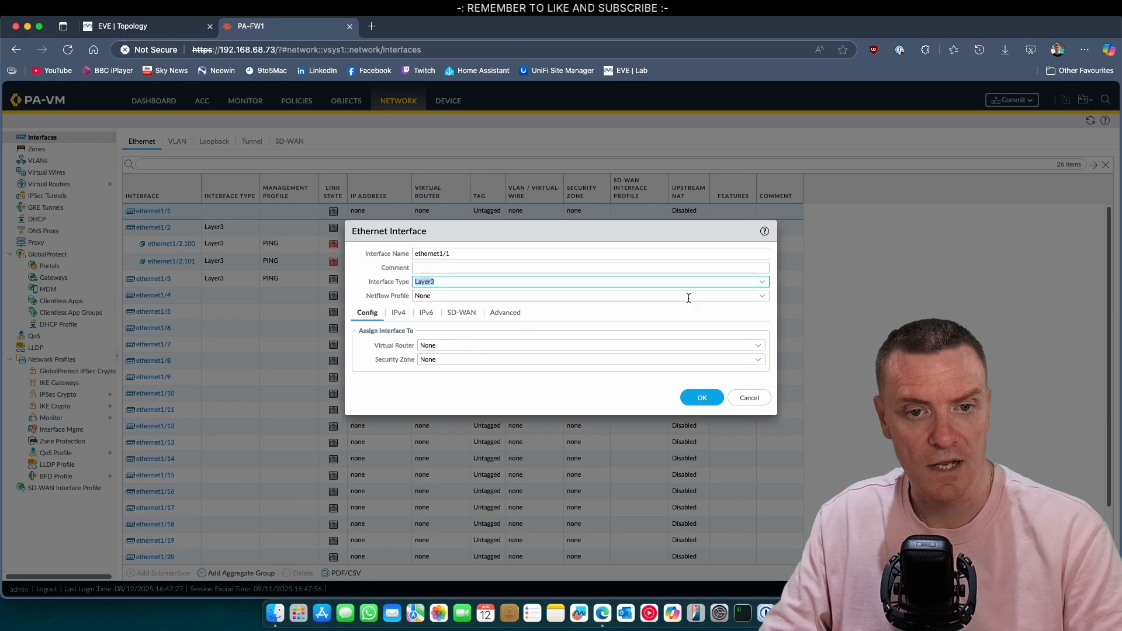
{"action": "left_click", "coordinate": [759, 346]}
{"action": "left_click", "coordinate": [440, 371]}
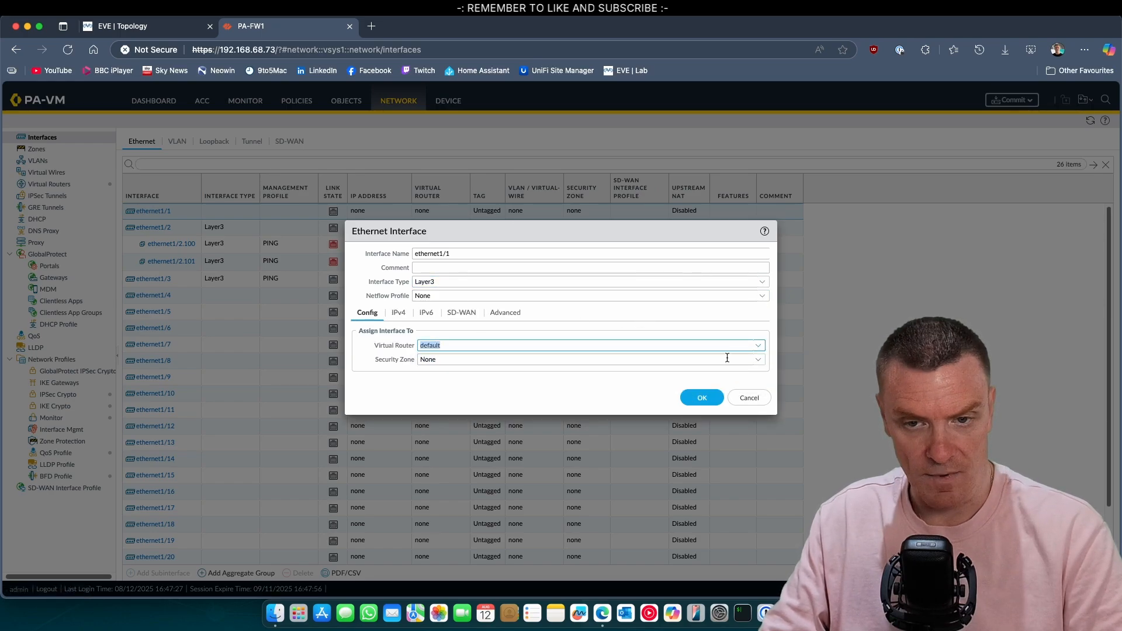
{"action": "left_click", "coordinate": [757, 362]}
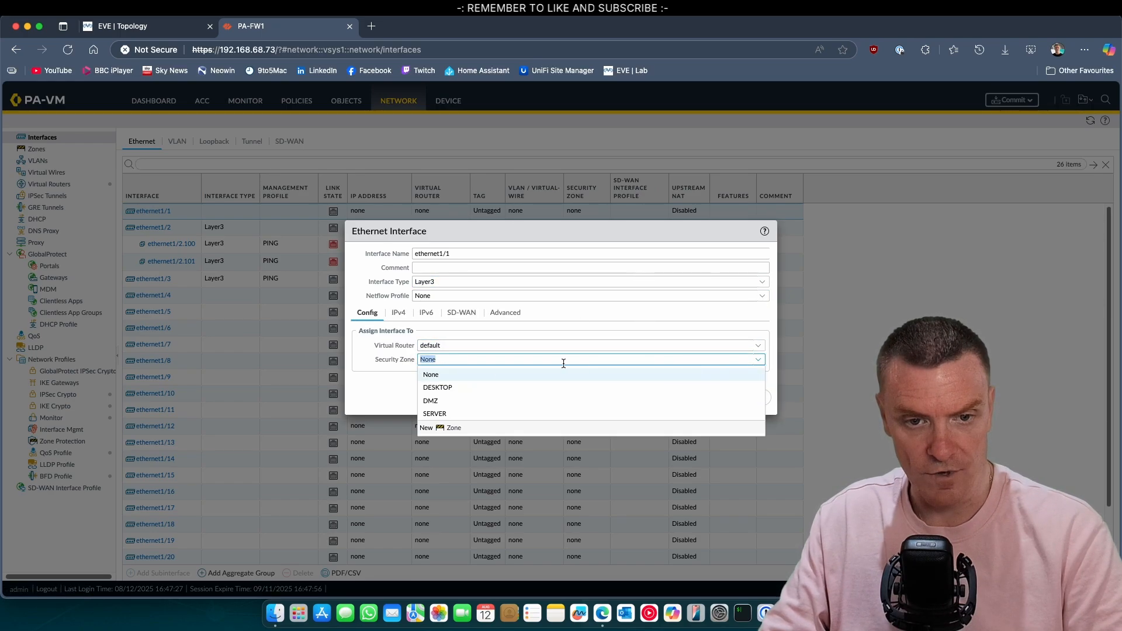
{"action": "left_click", "coordinate": [445, 430]}
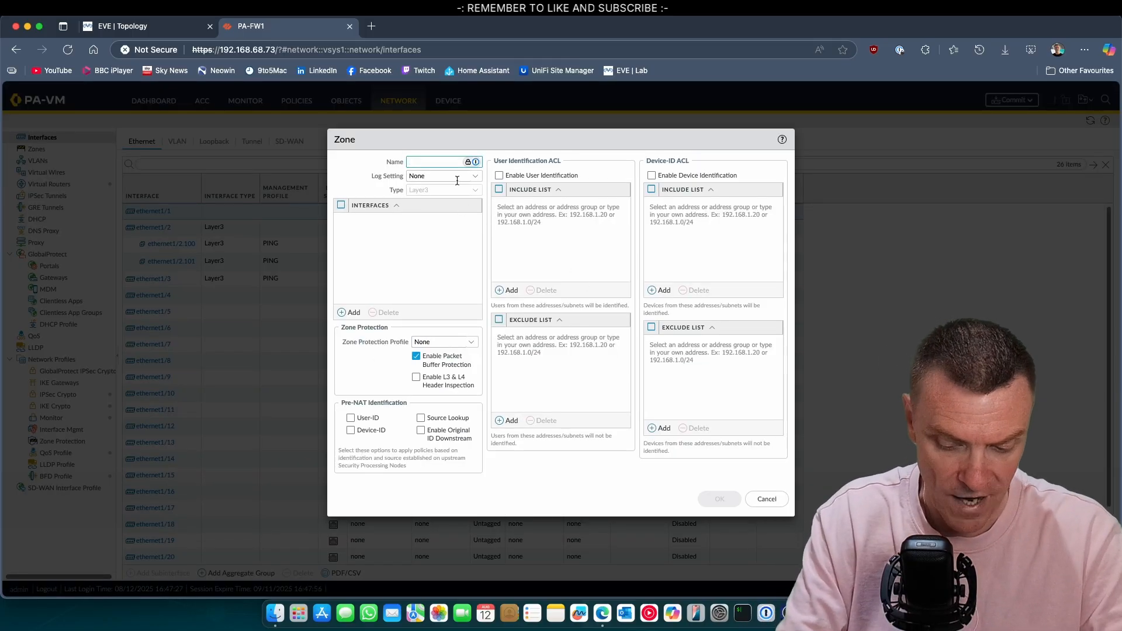
{"action": "type", "text": "OUTSI"}
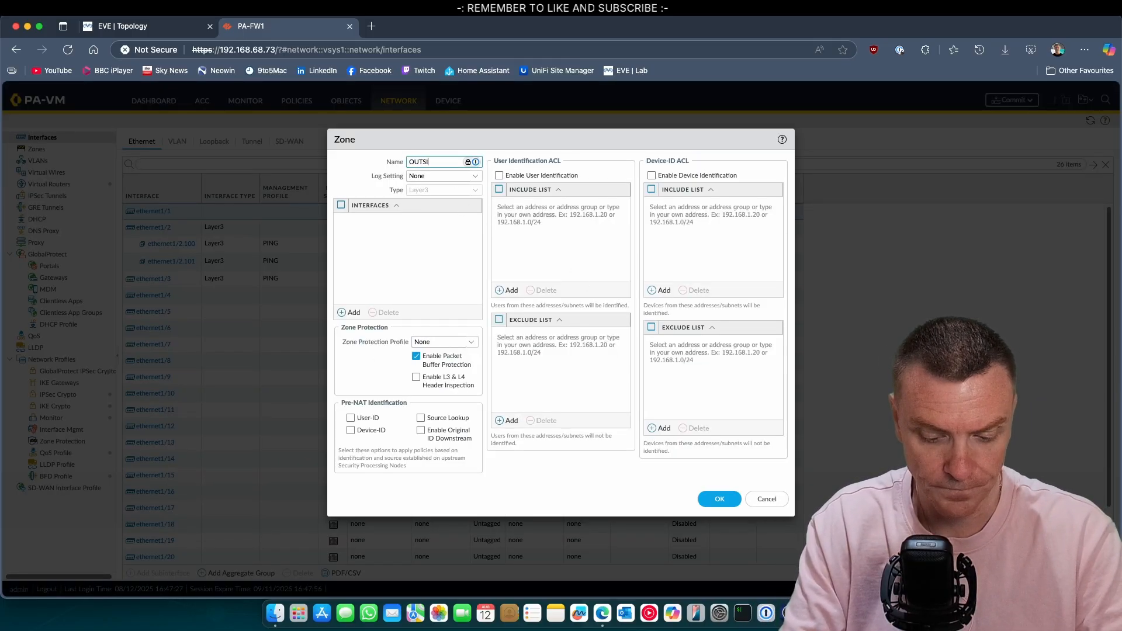
{"action": "type", "text": "DE"}
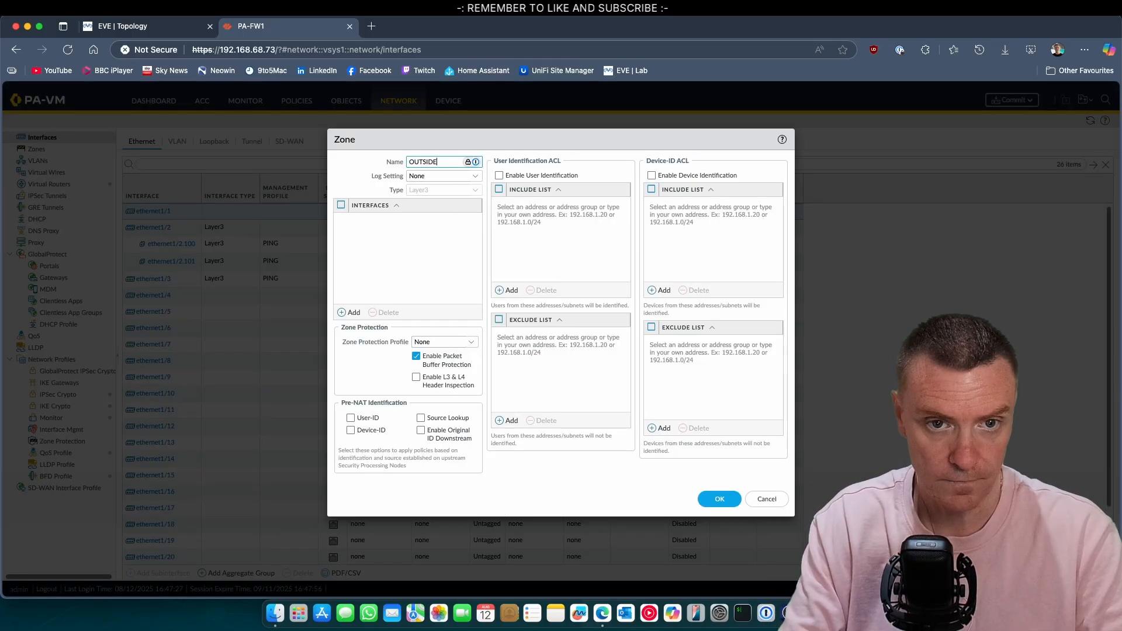
{"action": "left_click", "coordinate": [720, 501]}
Step: Give ethernet1/1 the IPv4 address 203.0.113.2/26 and save it
{"action": "left_click", "coordinate": [399, 314]}
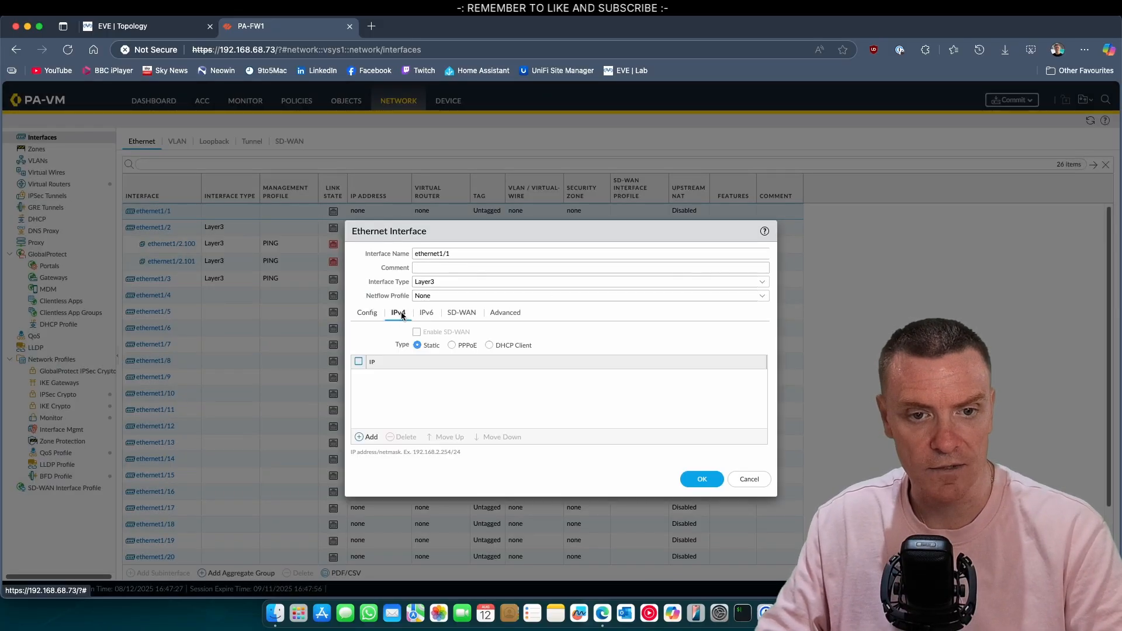
{"action": "left_click", "coordinate": [368, 436]}
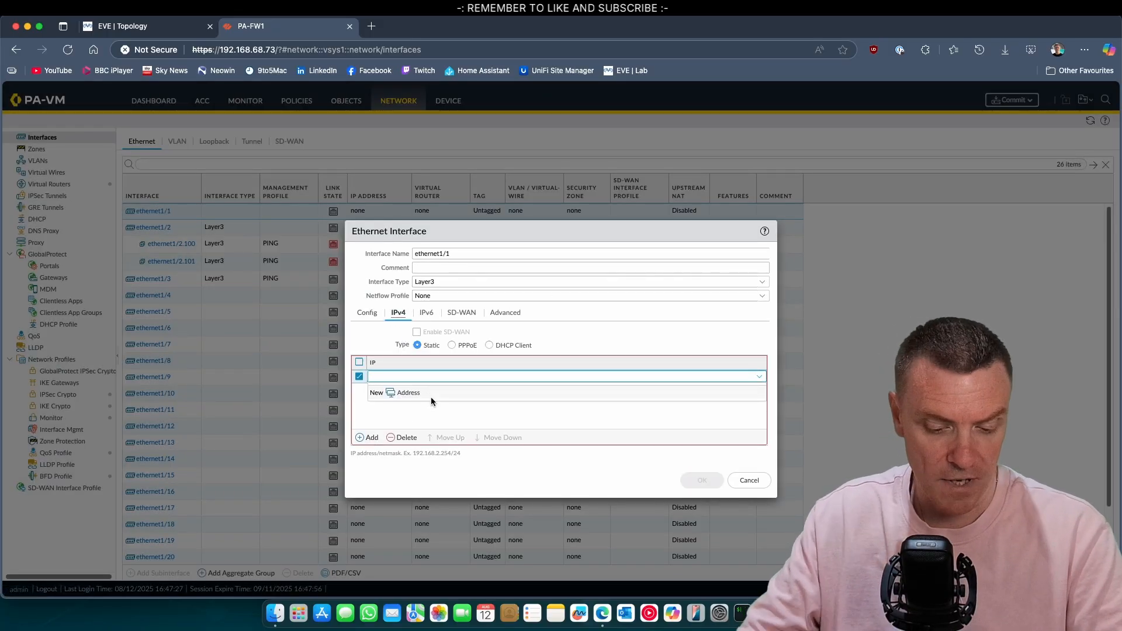
{"action": "type", "text": "203.0.113"}
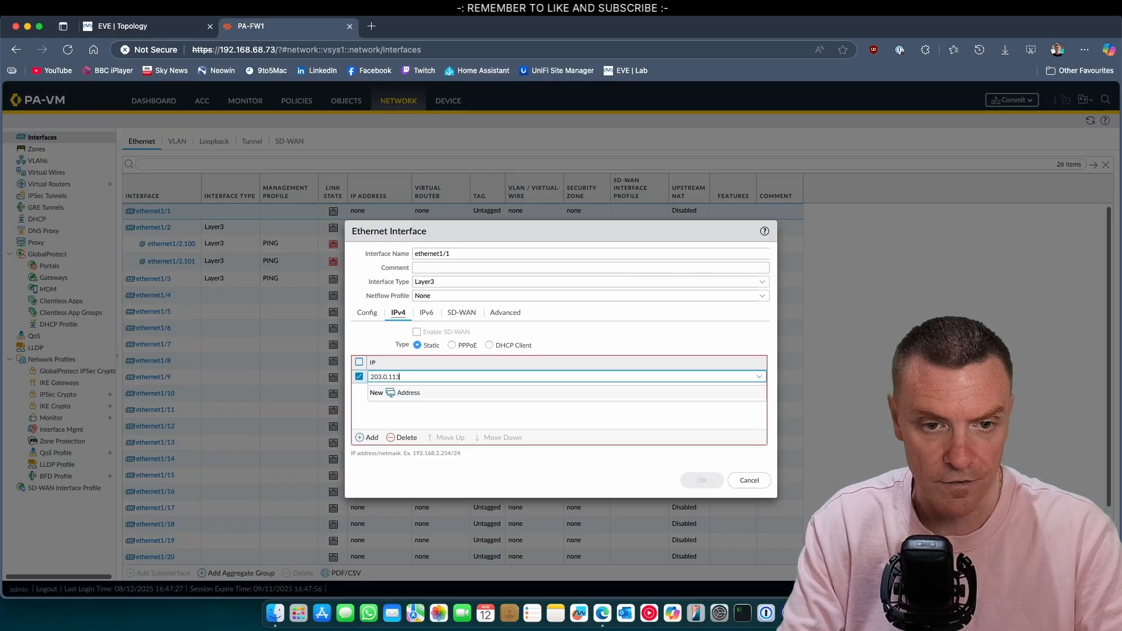
{"action": "type", "text": ".2/"}
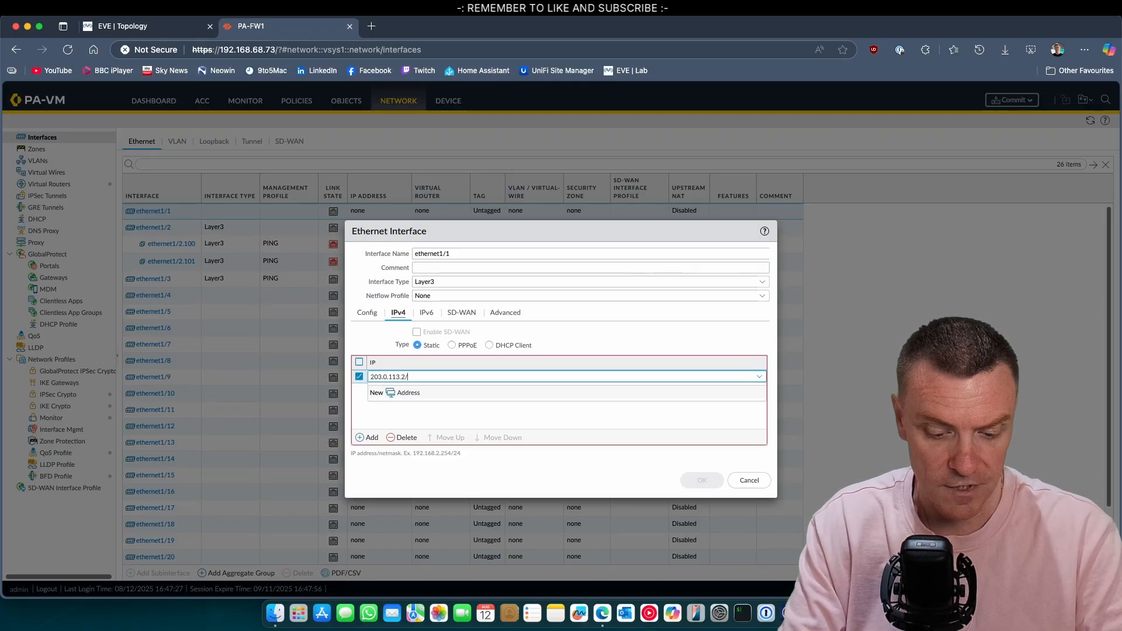
{"action": "type", "text": "26"}
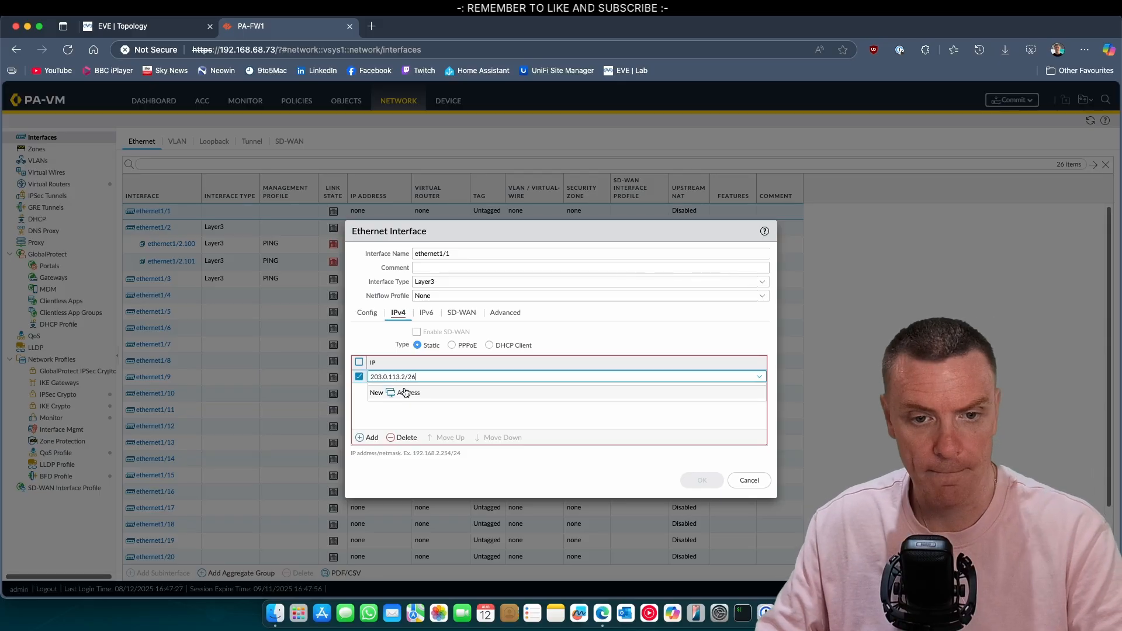
{"action": "left_click", "coordinate": [452, 418]}
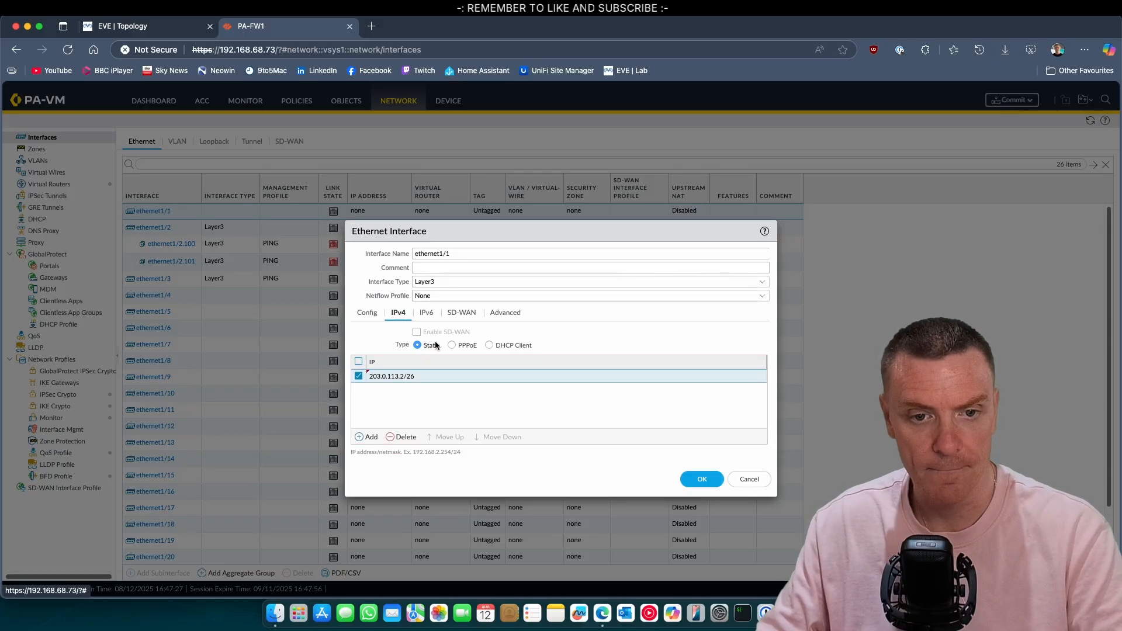
{"action": "left_click", "coordinate": [704, 478]}
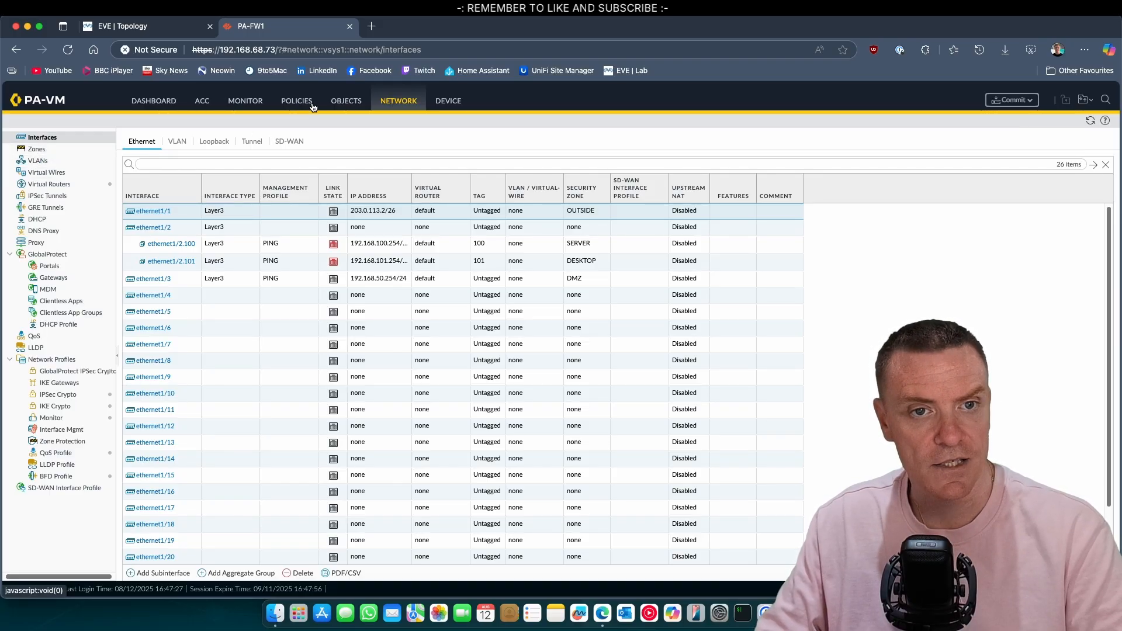
Step: Add a static route with destination 0.0.0.0/0 to the default virtual router
{"action": "left_click", "coordinate": [65, 185]}
{"action": "left_click", "coordinate": [143, 167]}
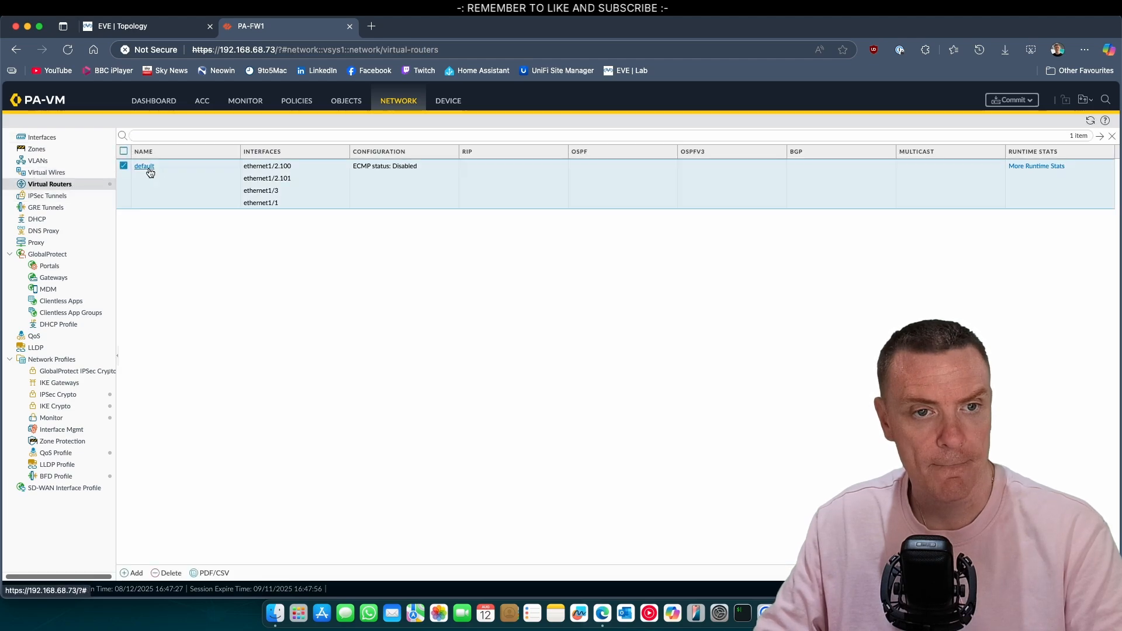
{"action": "left_click", "coordinate": [354, 238]}
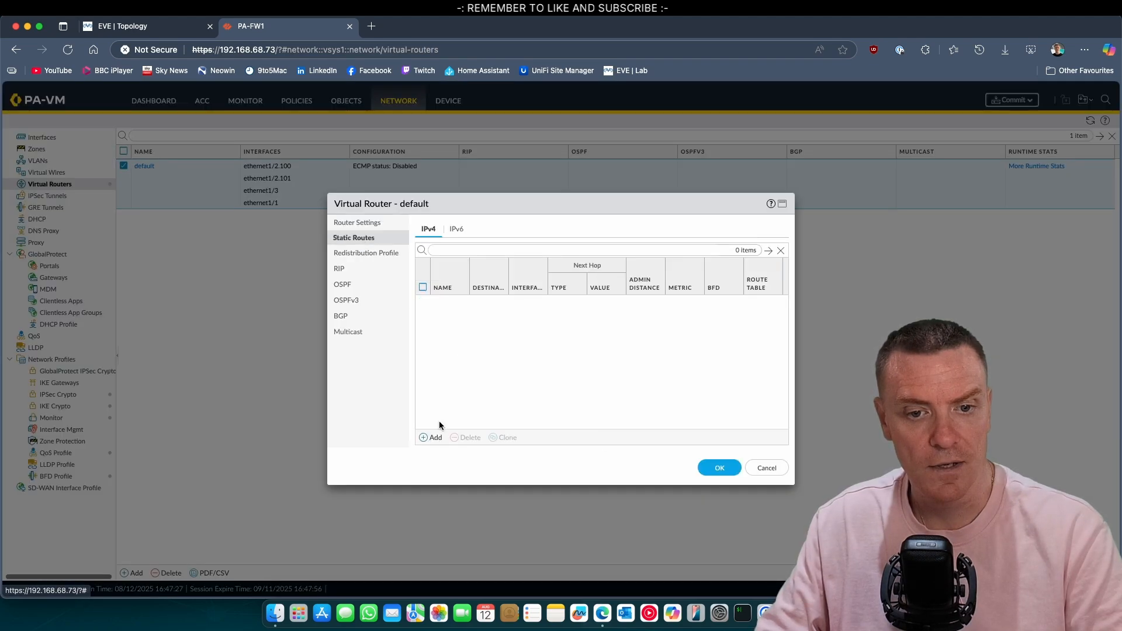
{"action": "left_click", "coordinate": [432, 437]}
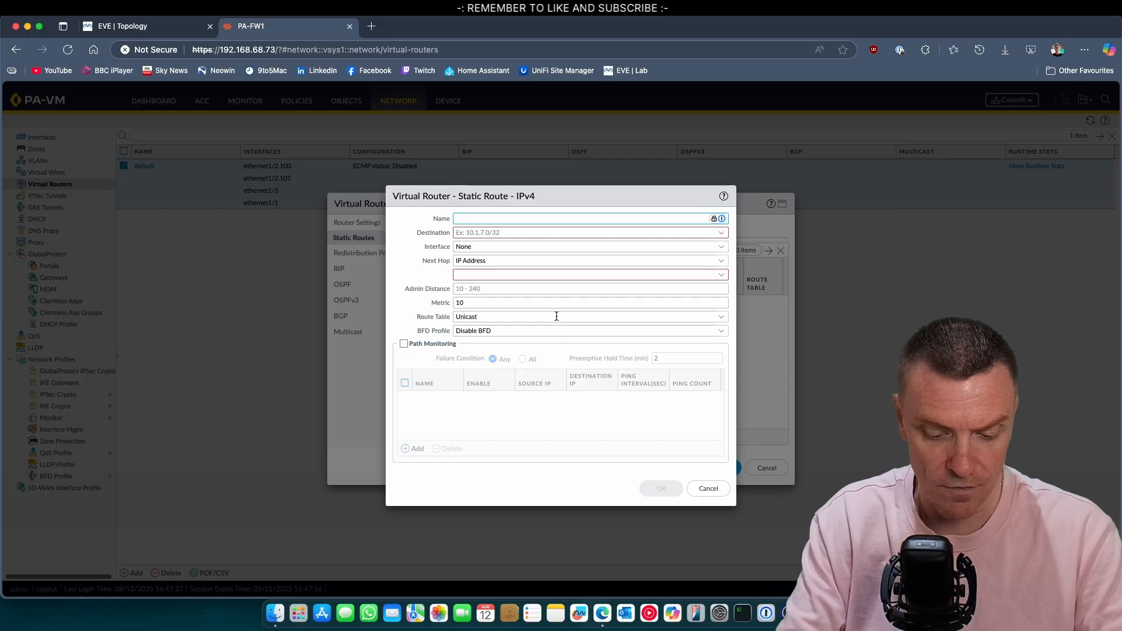
{"action": "type", "text": "default"}
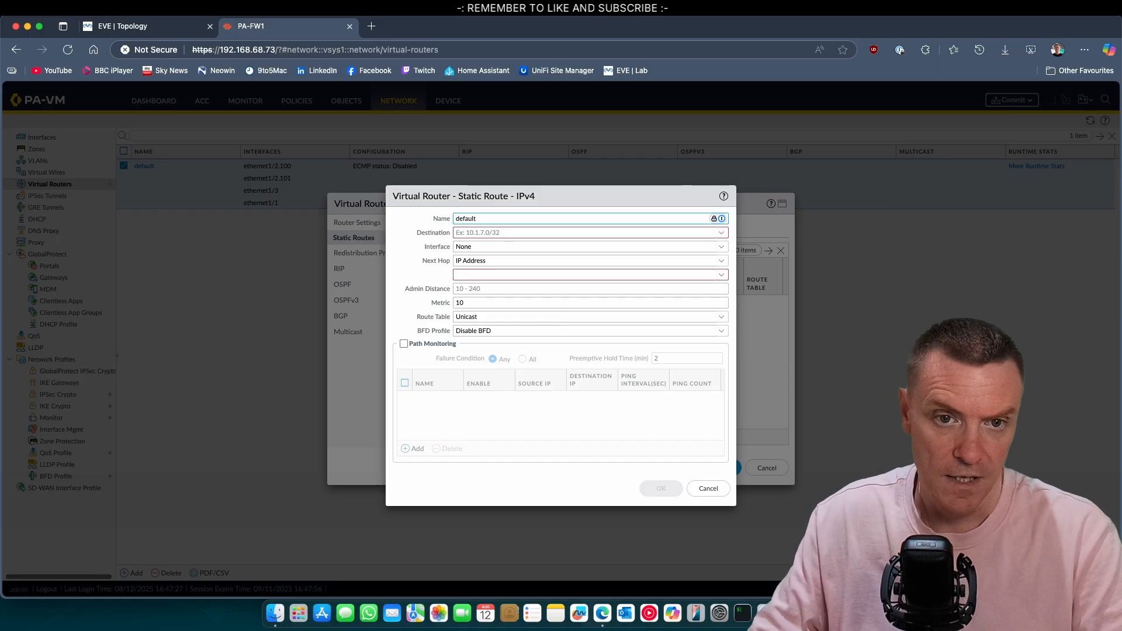
{"action": "left_click", "coordinate": [507, 232]}
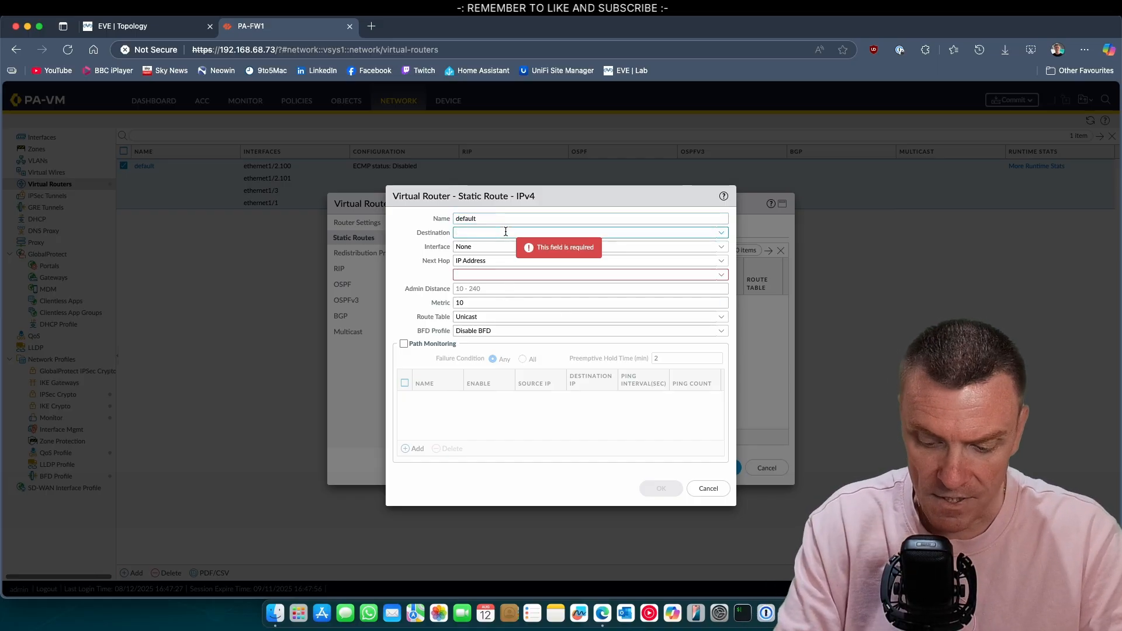
{"action": "type", "text": "0.0.0.0/0"}
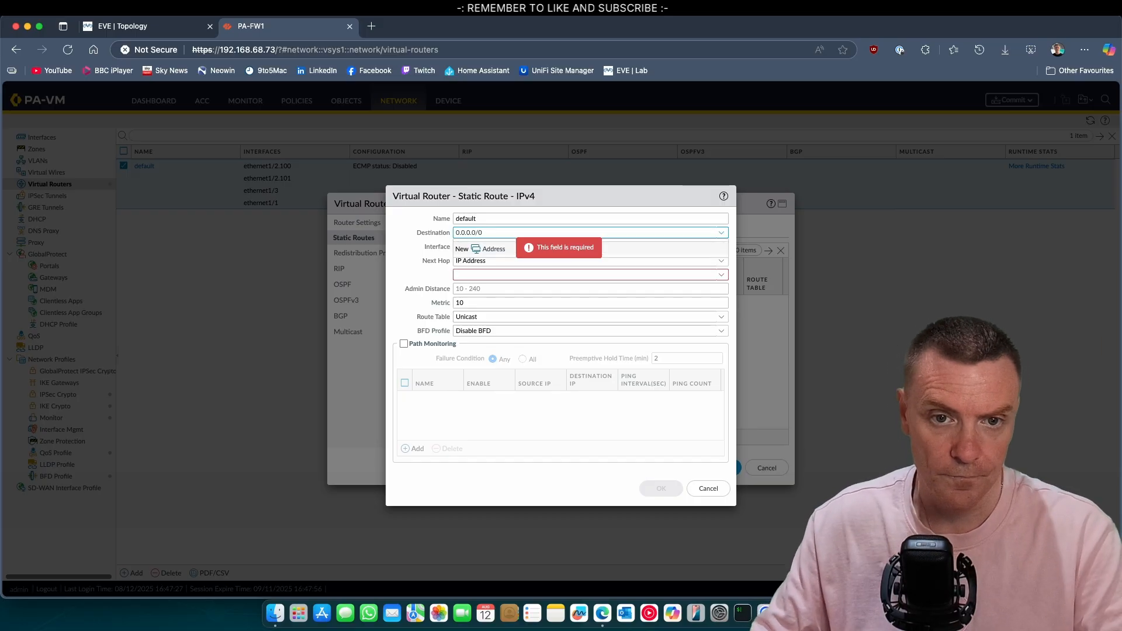
{"action": "key", "text": "Tab"}
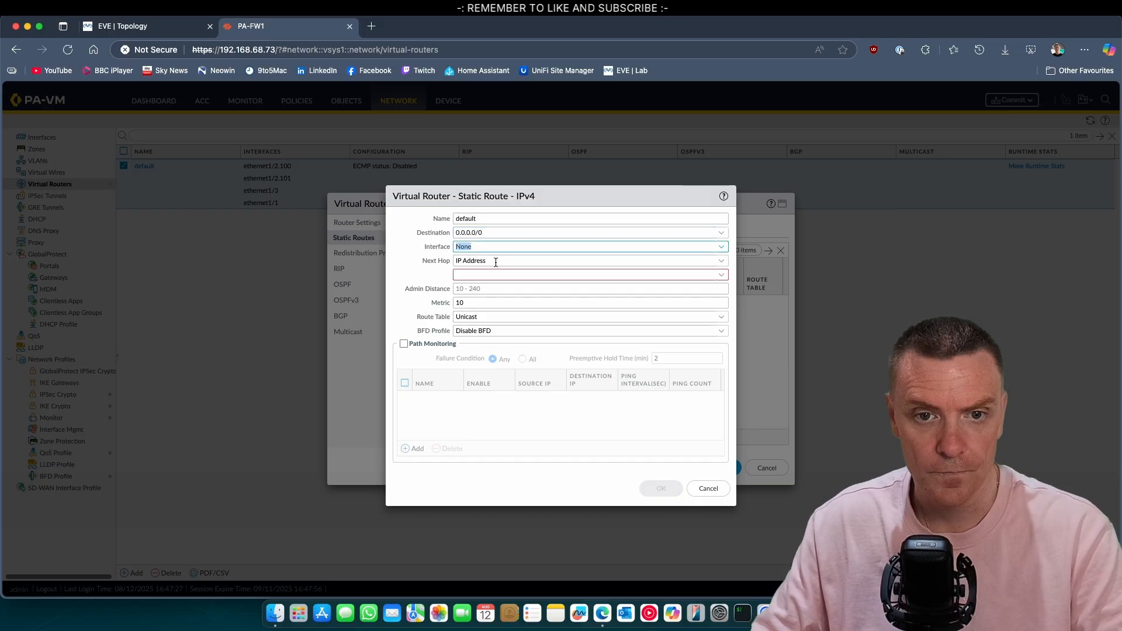
Step: Send the route out ethernet1/1 via next hop 203.0.113.1, save the router, and review interfaces
{"action": "left_click", "coordinate": [726, 251]}
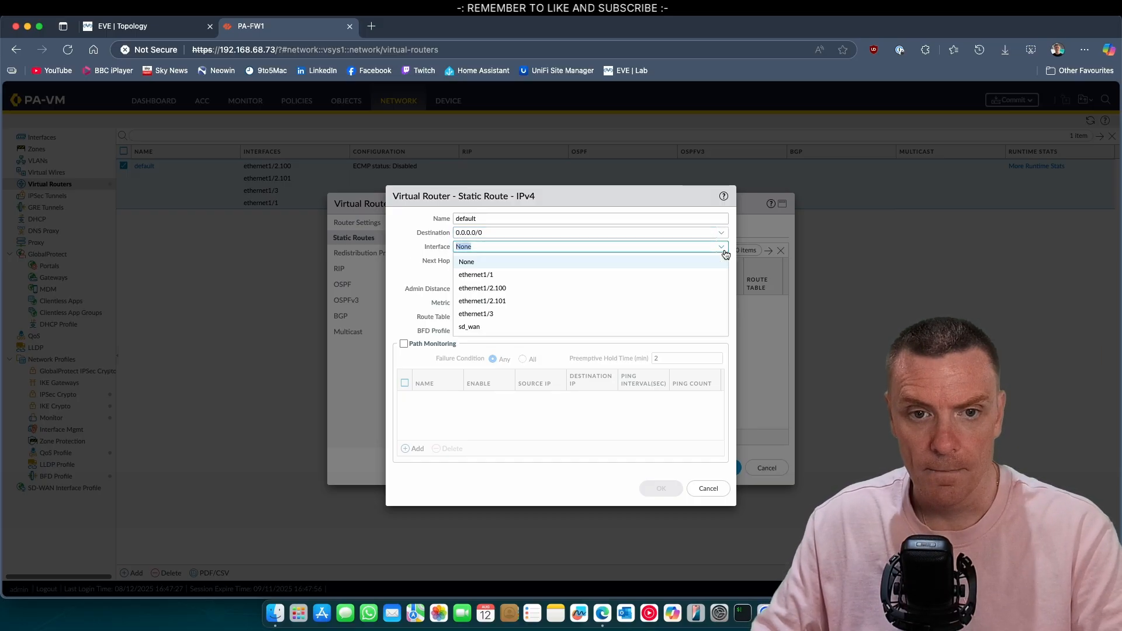
{"action": "left_click", "coordinate": [525, 273]}
{"action": "left_click", "coordinate": [618, 276]}
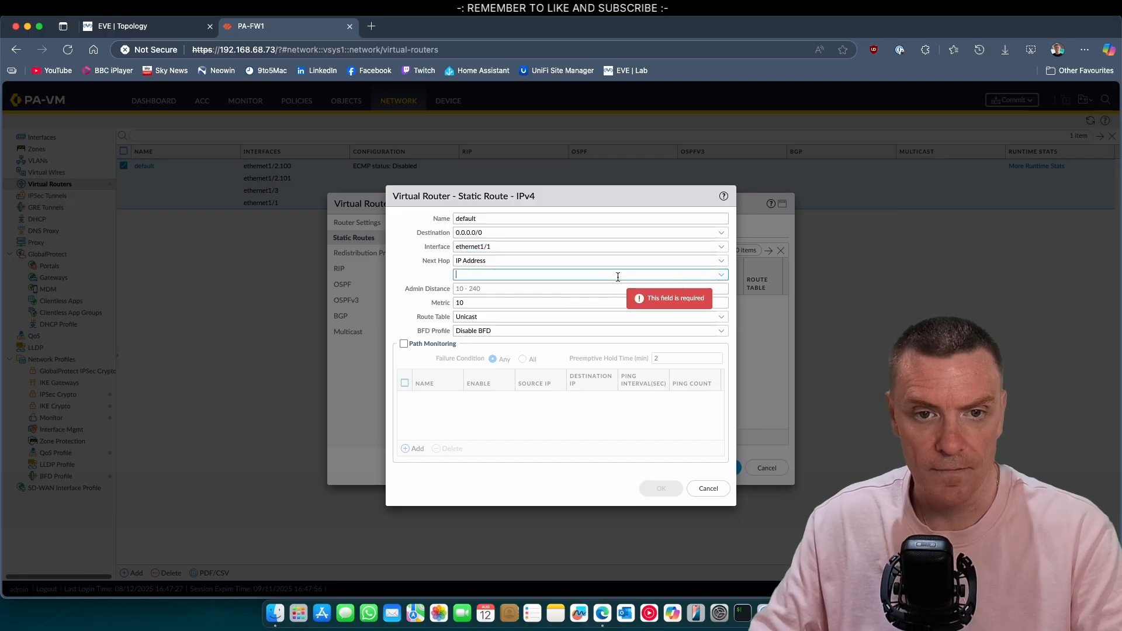
{"action": "type", "text": "203"}
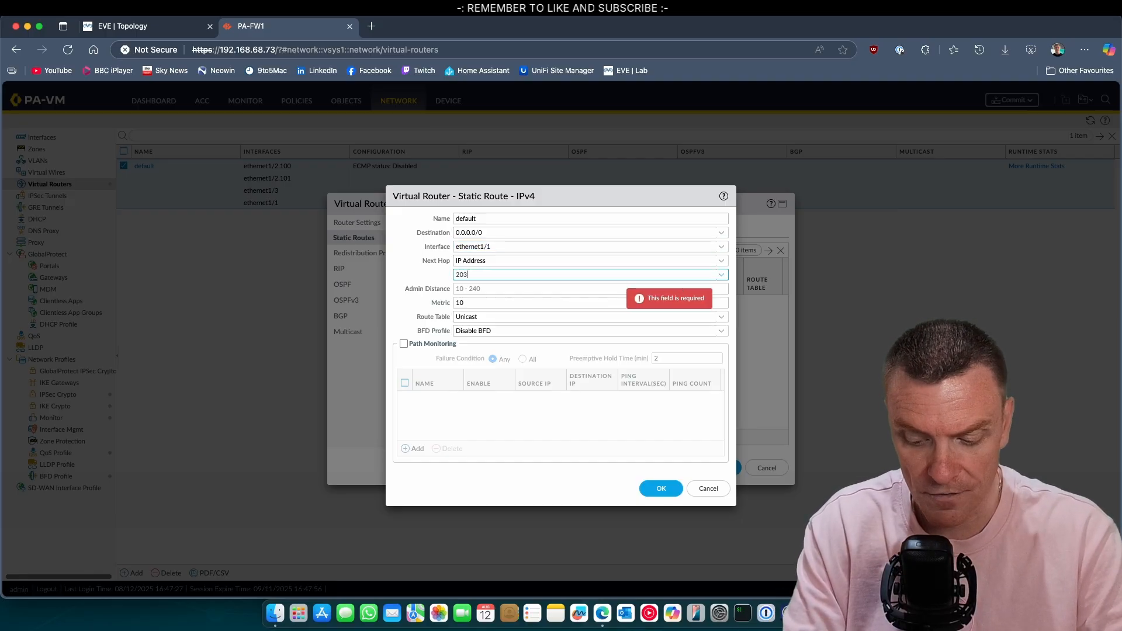
{"action": "type", "text": ".0.113."}
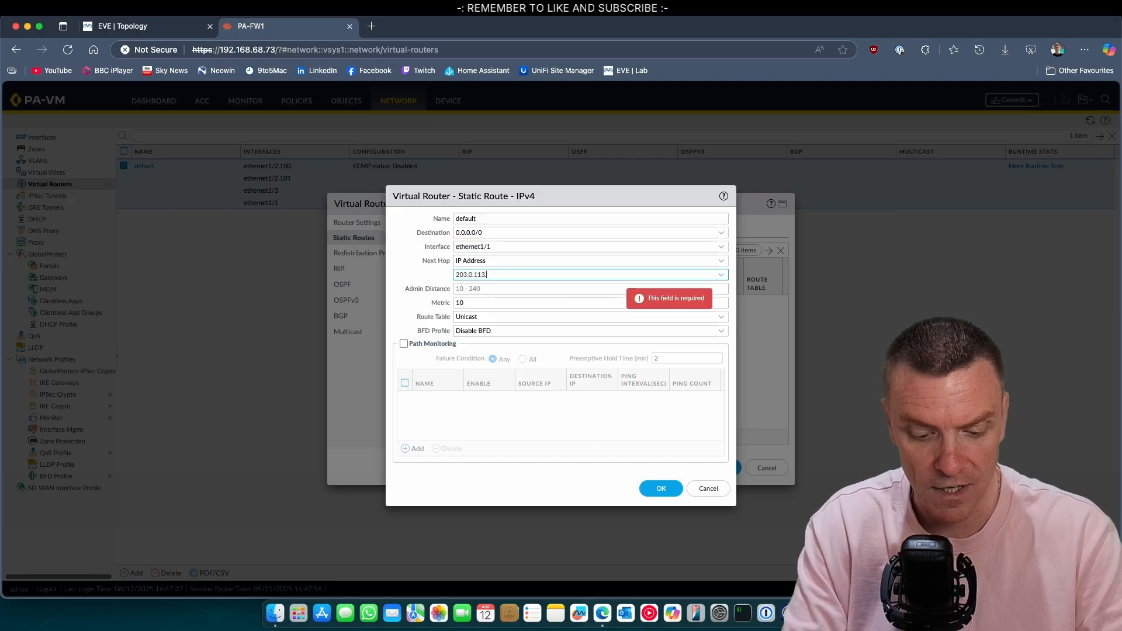
{"action": "type", "text": "1"}
{"action": "left_click", "coordinate": [415, 273]}
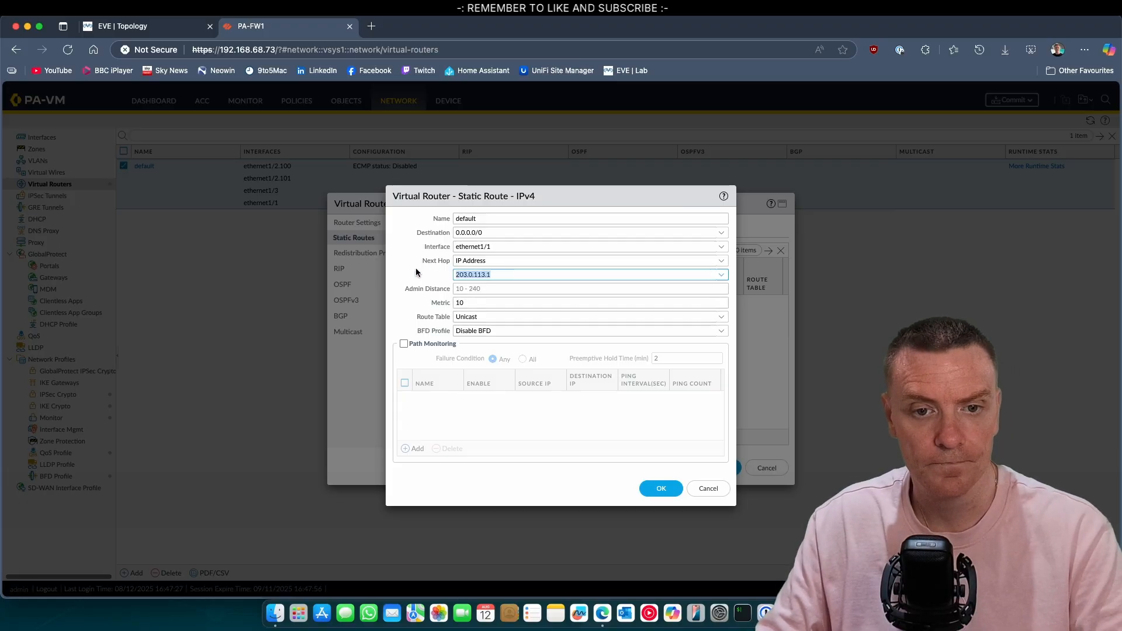
{"action": "left_click", "coordinate": [648, 487]}
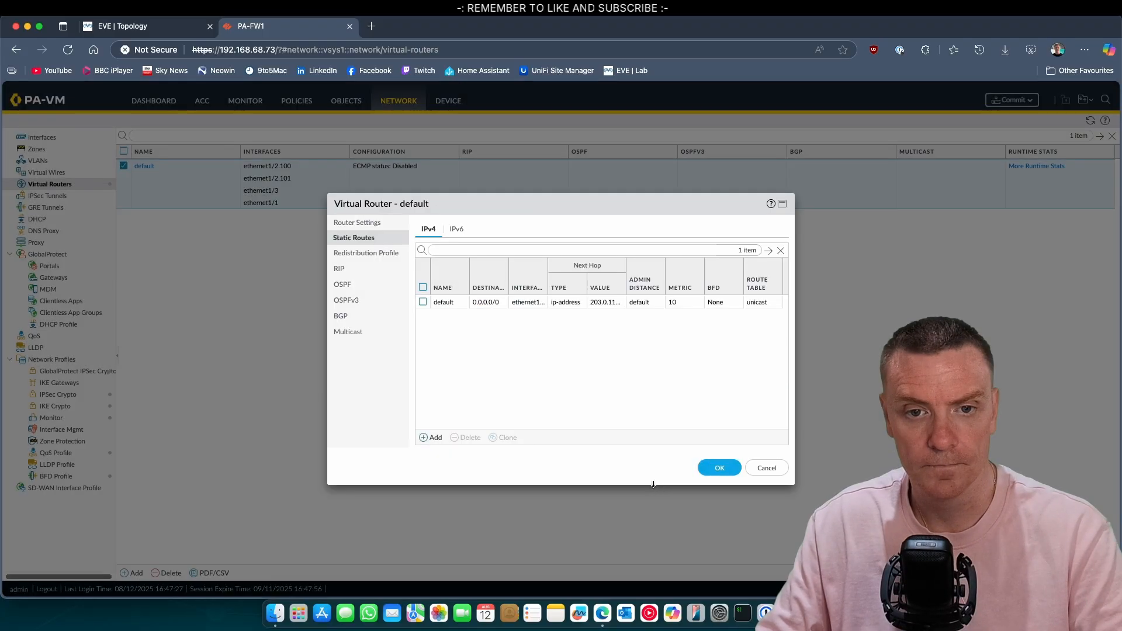
{"action": "left_click", "coordinate": [719, 467]}
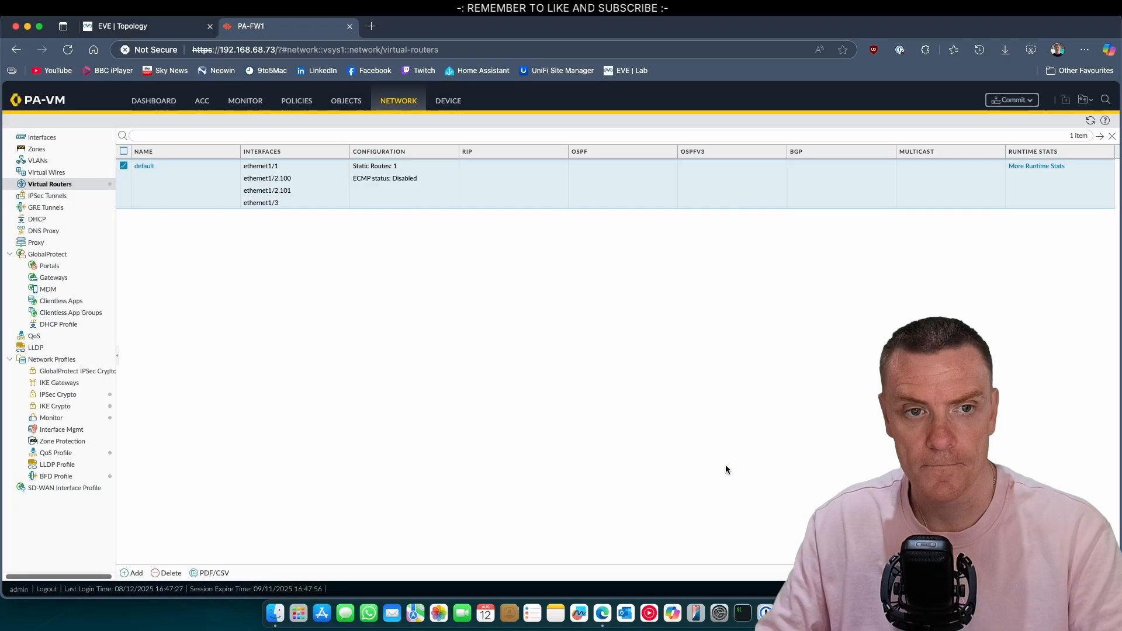
{"action": "mouse_move", "coordinate": [29, 103]}
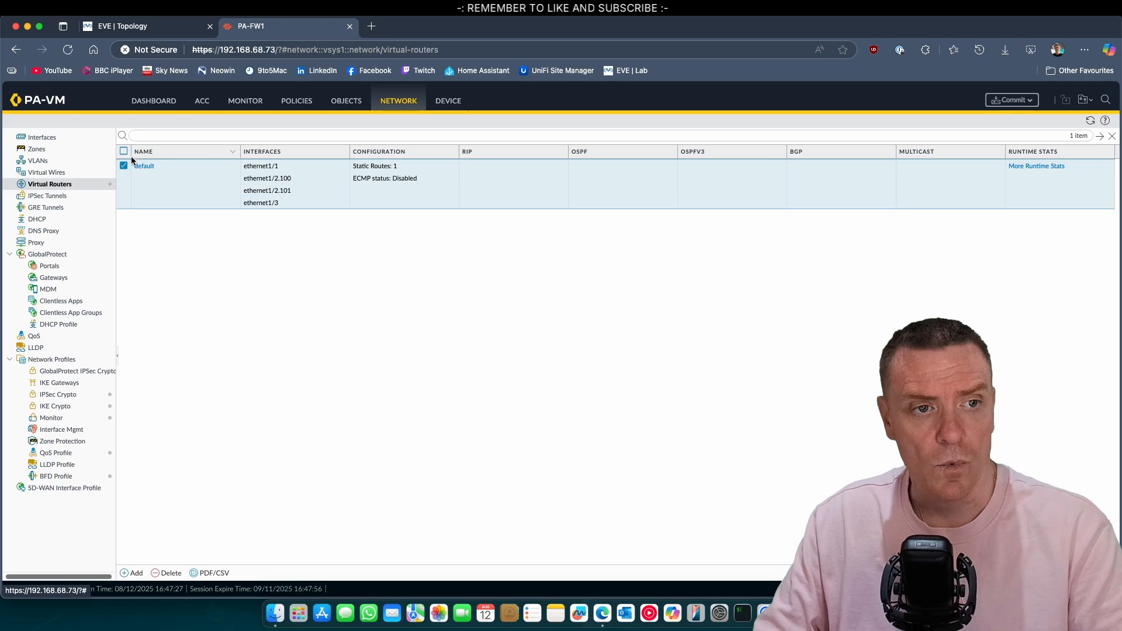
{"action": "left_click", "coordinate": [41, 136]}
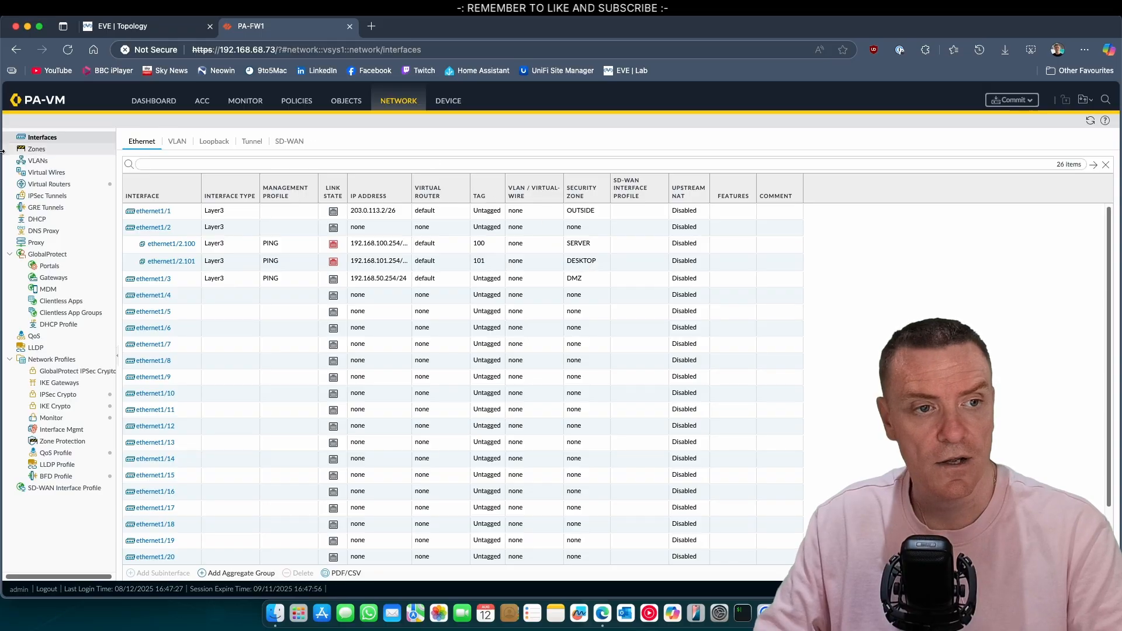
Step: Start a new NAT rule named 'OUTBOUND NAT'
{"action": "left_click", "coordinate": [296, 101]}
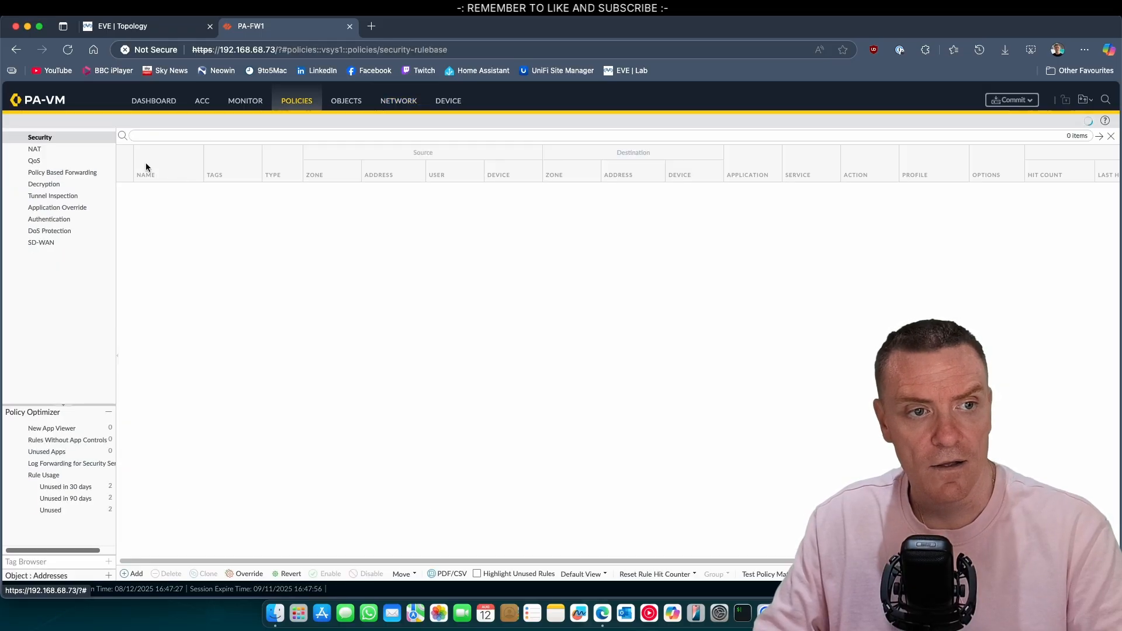
{"action": "left_click", "coordinate": [34, 149]}
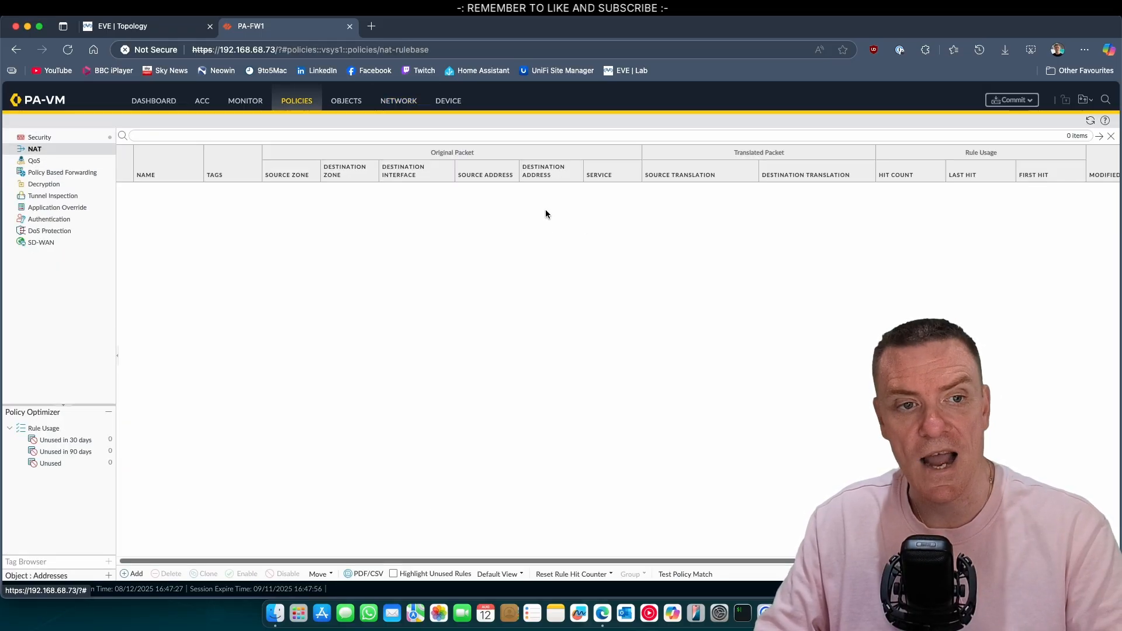
{"action": "left_click", "coordinate": [133, 574]}
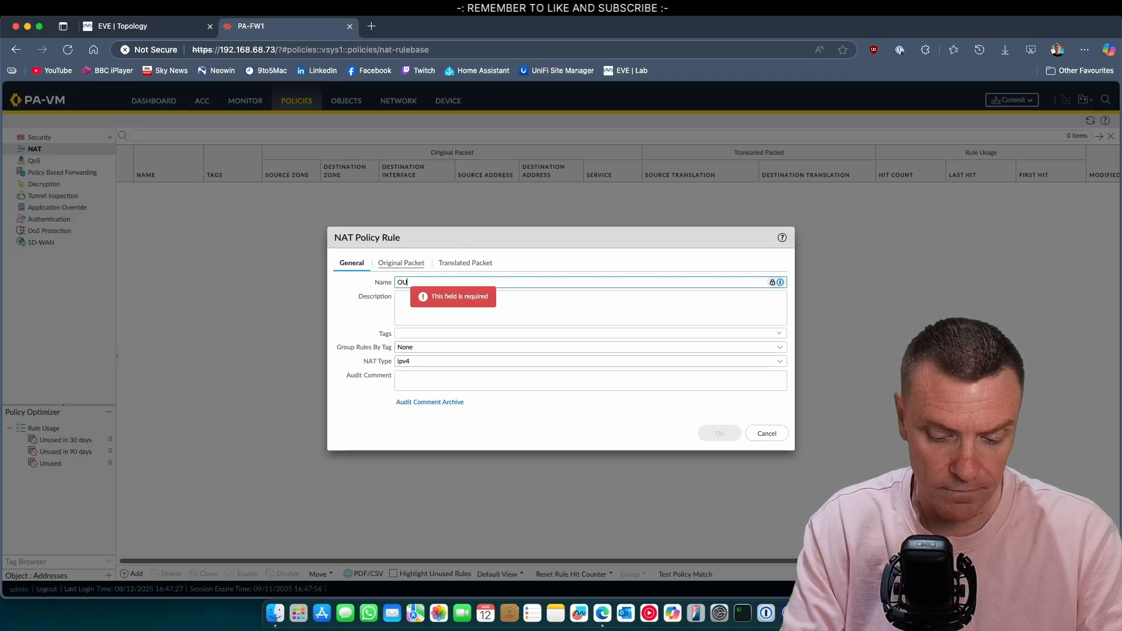
{"action": "type", "text": "OUTBOUND"}
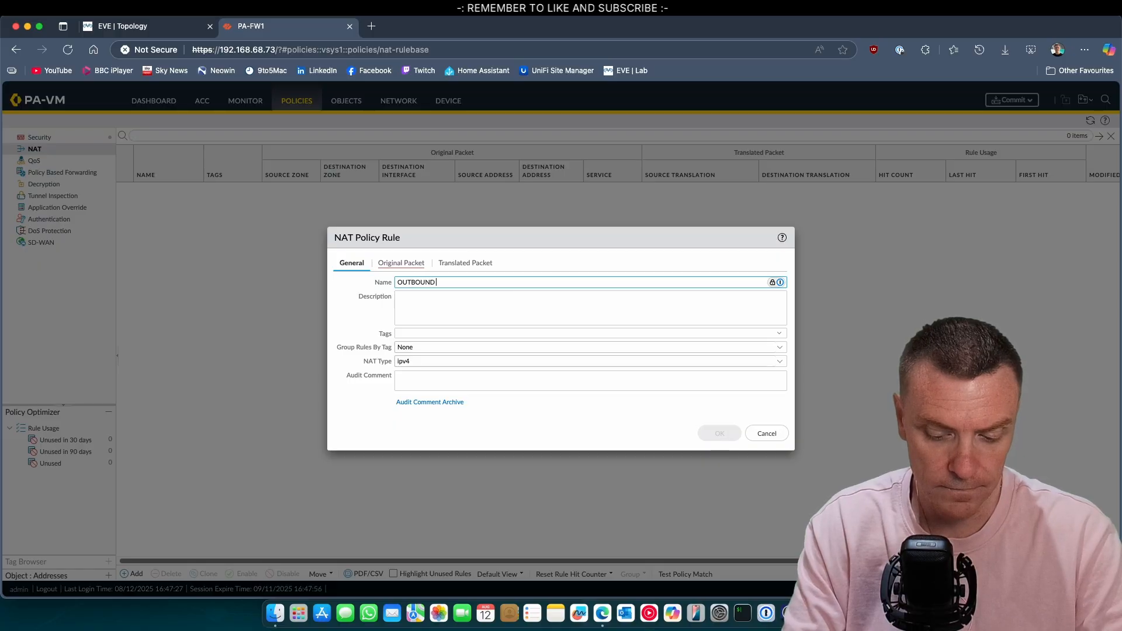
{"action": "type", "text": " NAT"}
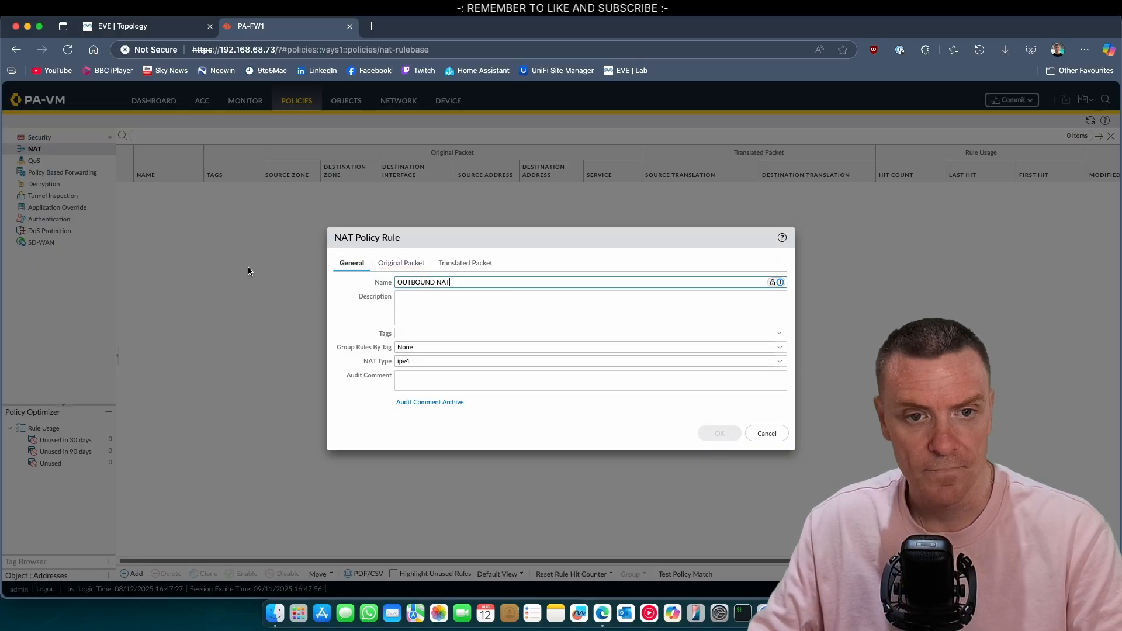
Step: Match source zones SERVER and DESKTOP with destination zone OUTSIDE
{"action": "left_click", "coordinate": [388, 263]}
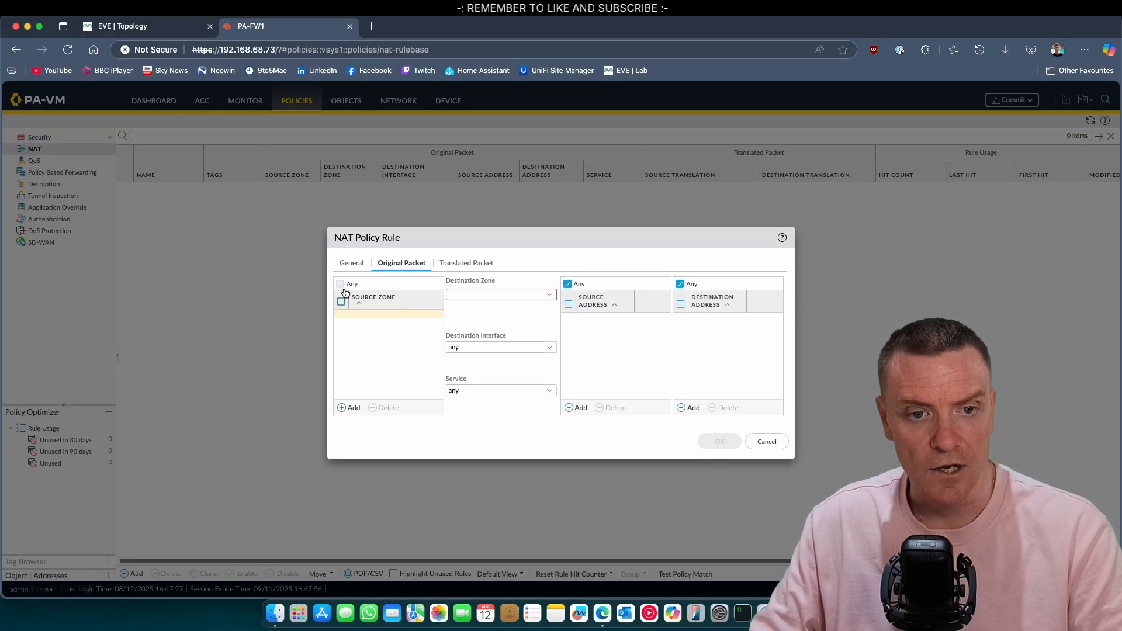
{"action": "left_click", "coordinate": [351, 405]}
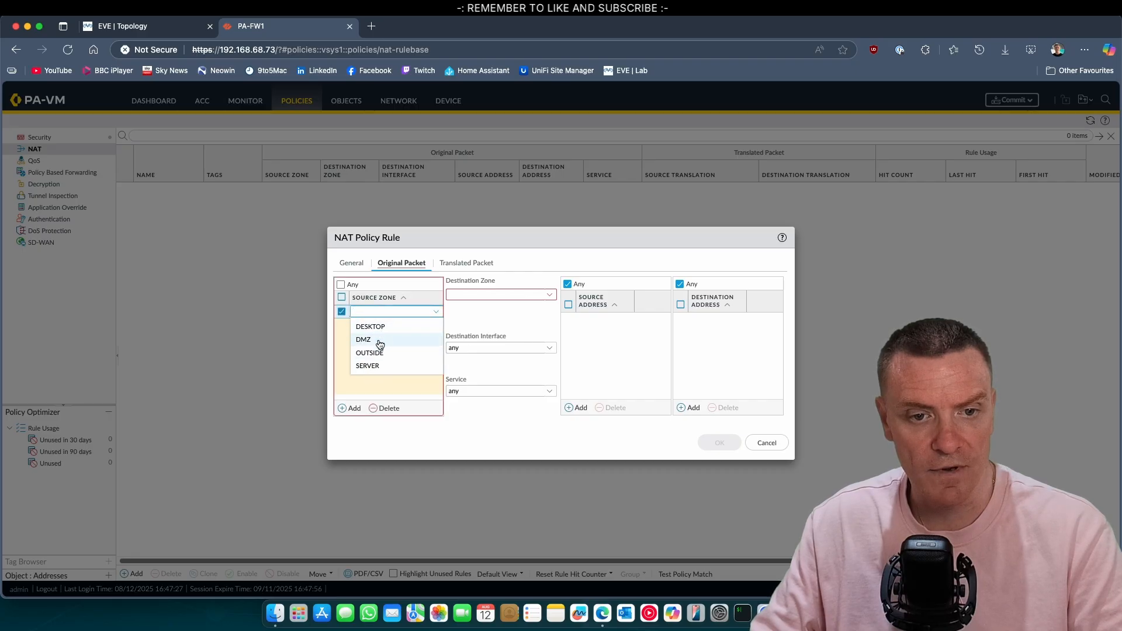
{"action": "left_click", "coordinate": [381, 369]}
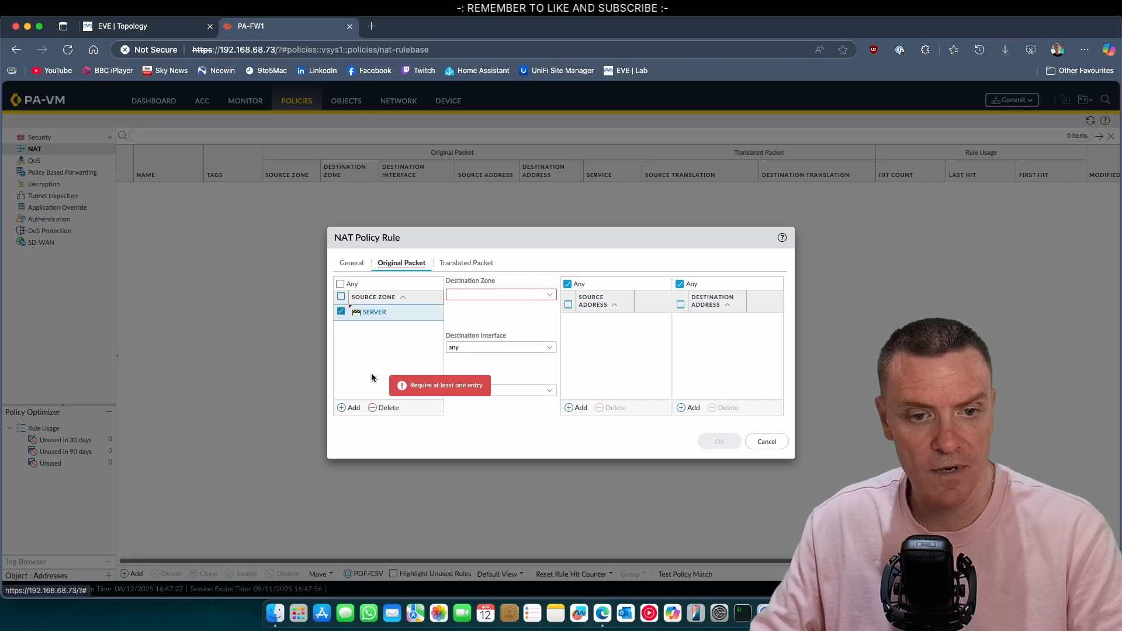
{"action": "left_click", "coordinate": [350, 408]}
{"action": "left_click", "coordinate": [383, 349]}
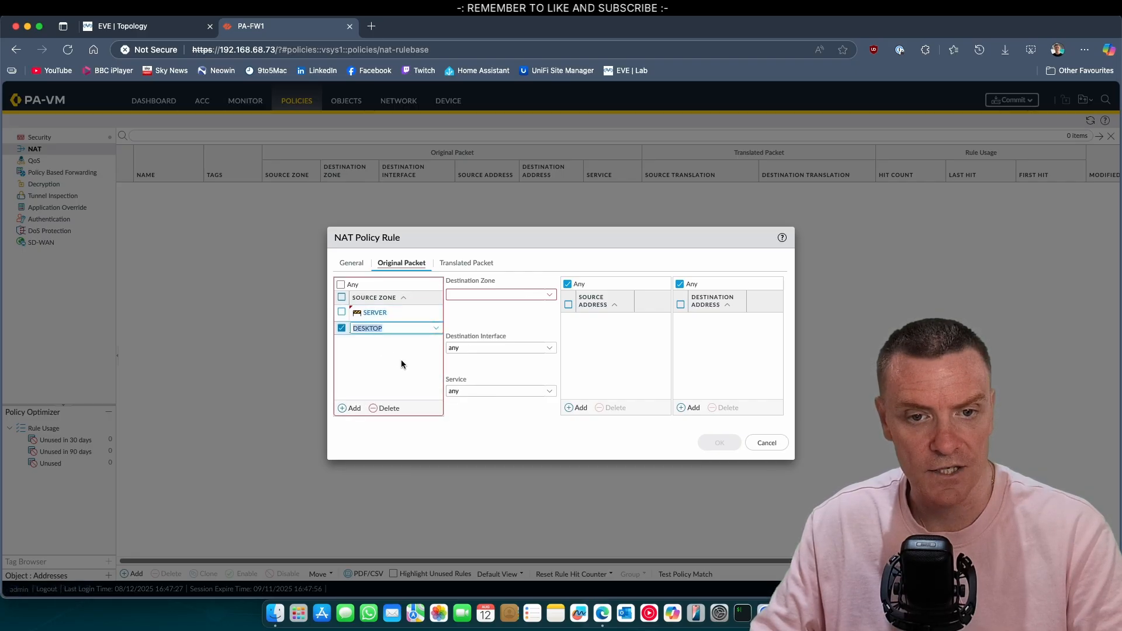
{"action": "left_click", "coordinate": [529, 295]}
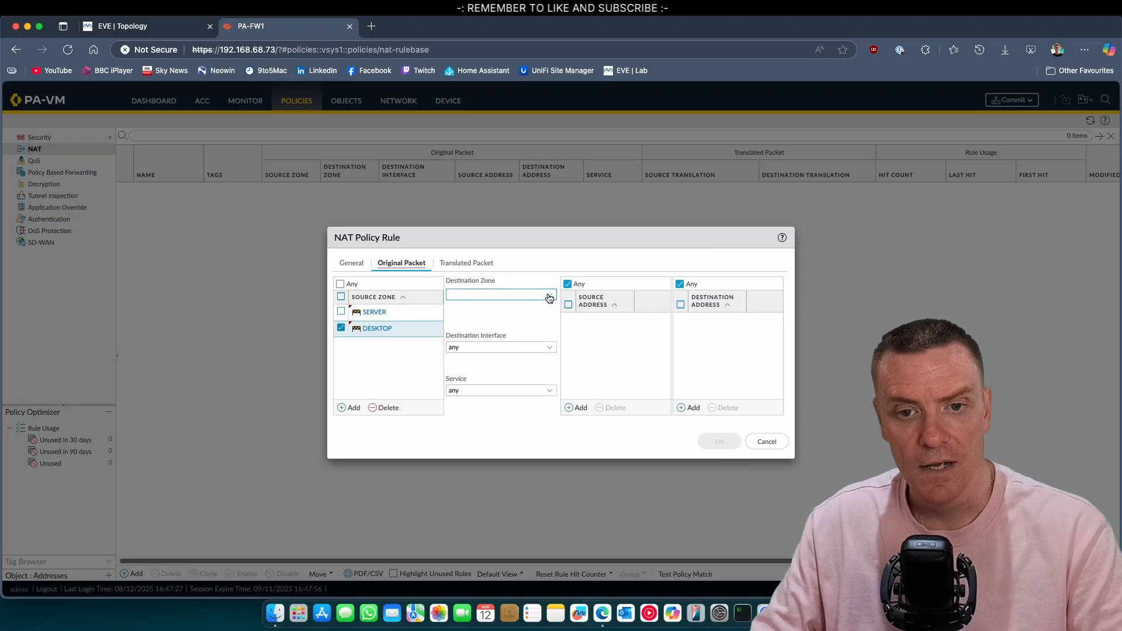
{"action": "left_click", "coordinate": [532, 296]}
{"action": "left_click", "coordinate": [482, 338]}
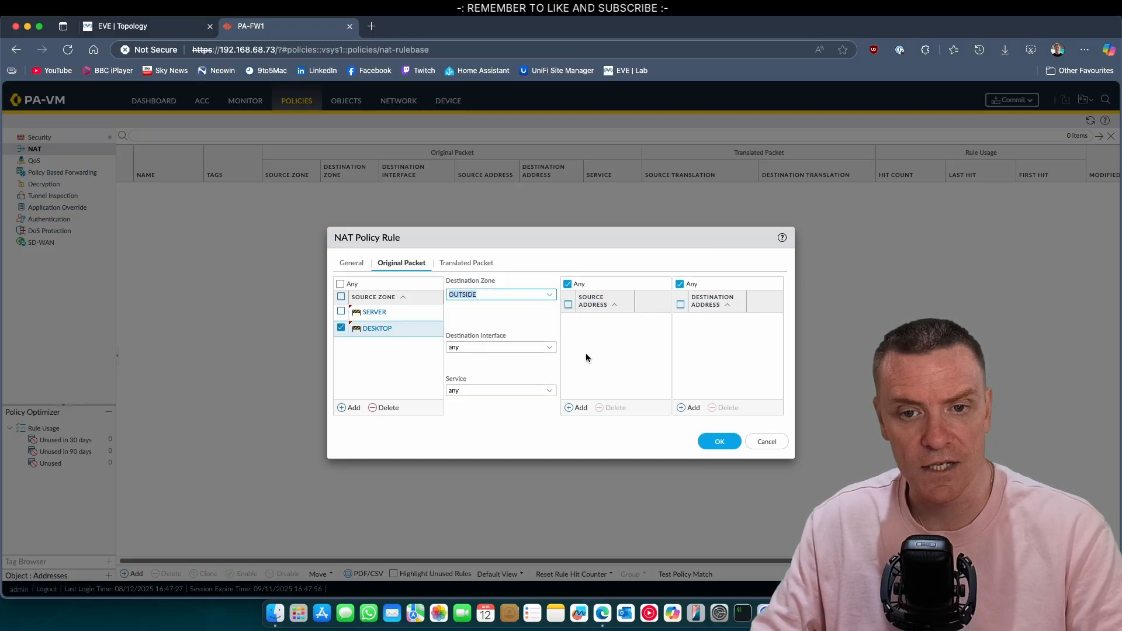
Step: Add source addresses 192.168.101.0/24 and 192.168.100.0/24 to the NAT rule
{"action": "left_click", "coordinate": [580, 408]}
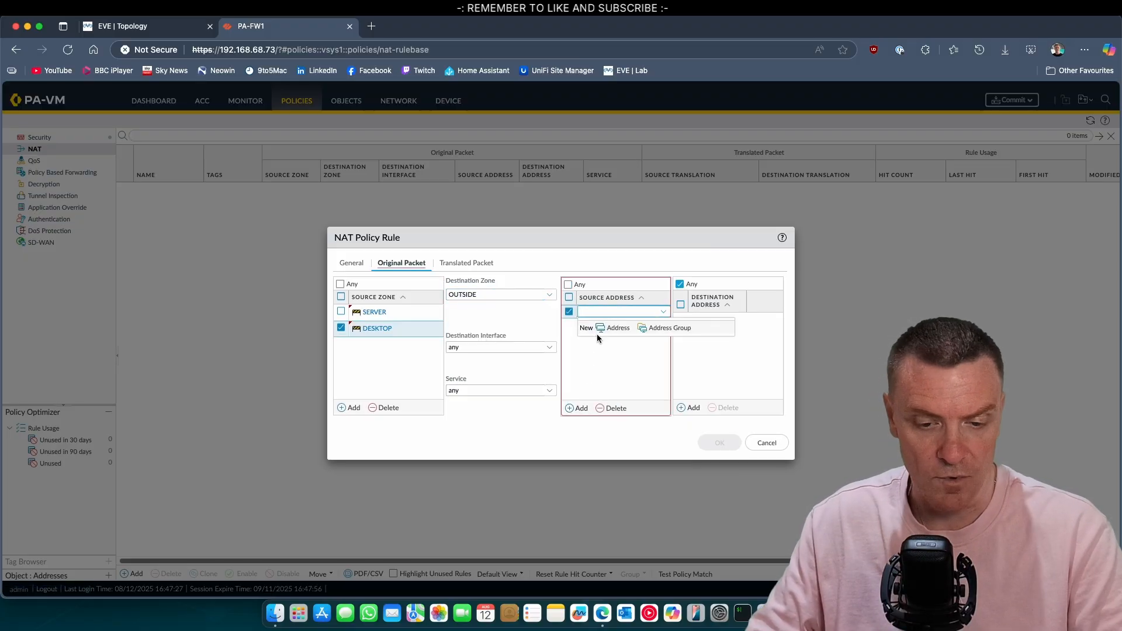
{"action": "type", "text": "192.168.101.0/2"}
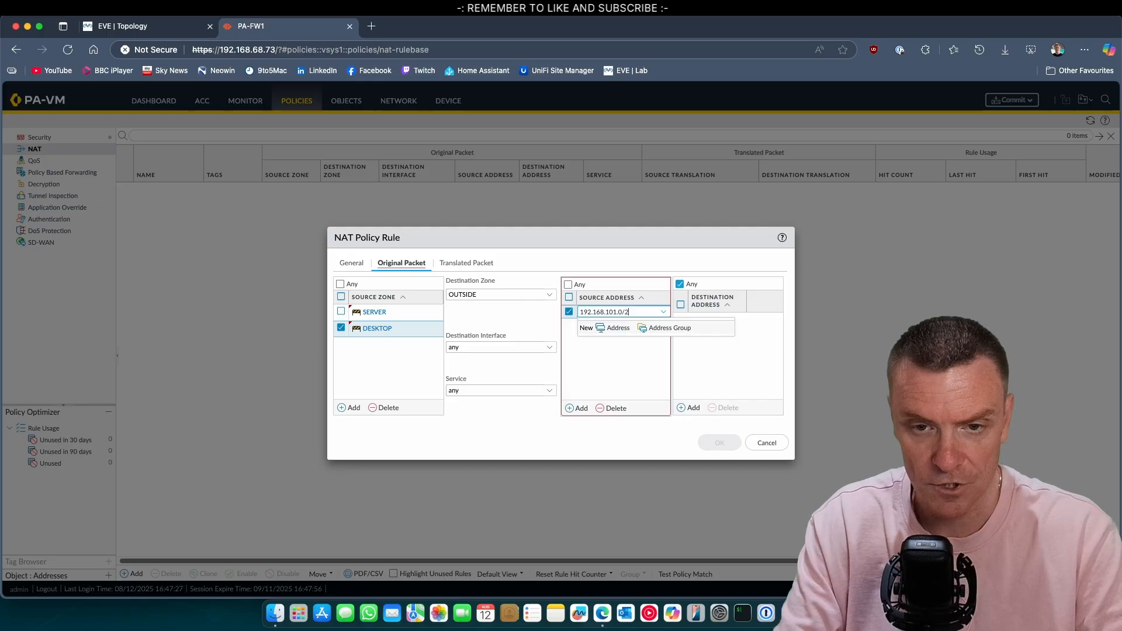
{"action": "type", "text": "4"}
{"action": "left_click", "coordinate": [574, 363]}
{"action": "left_click", "coordinate": [575, 408]}
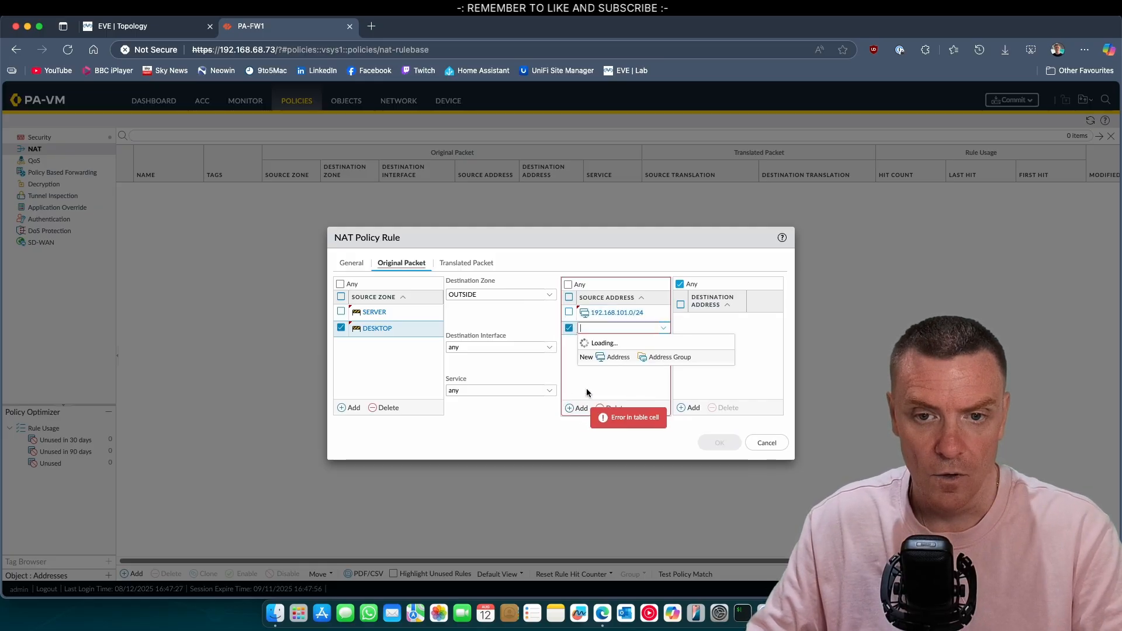
{"action": "type", "text": "192.168"}
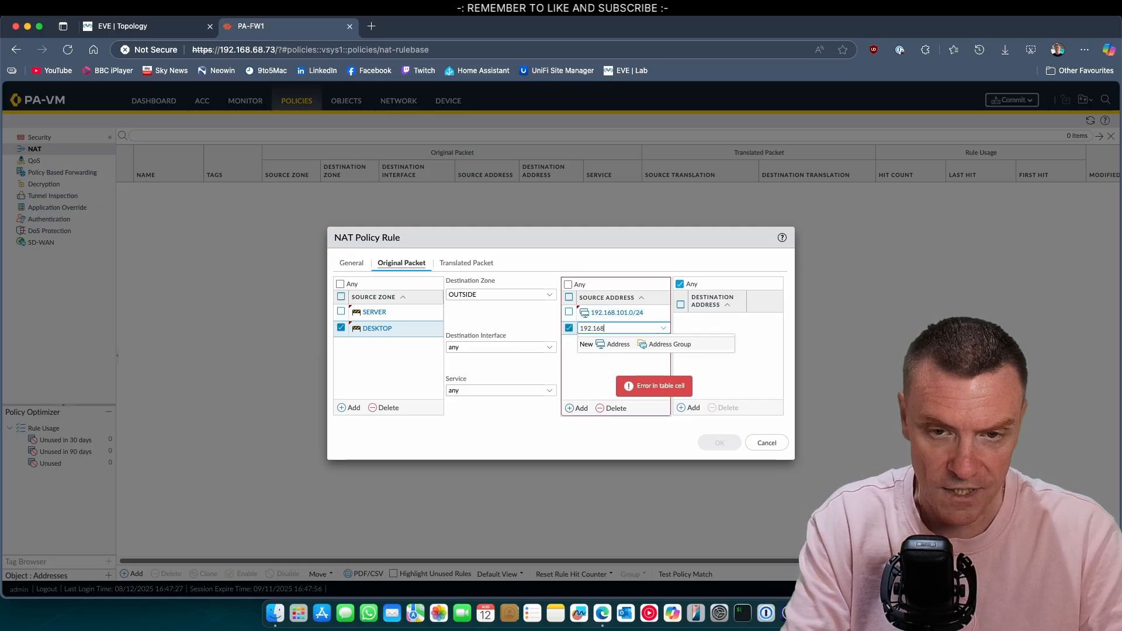
{"action": "type", "text": ".100."}
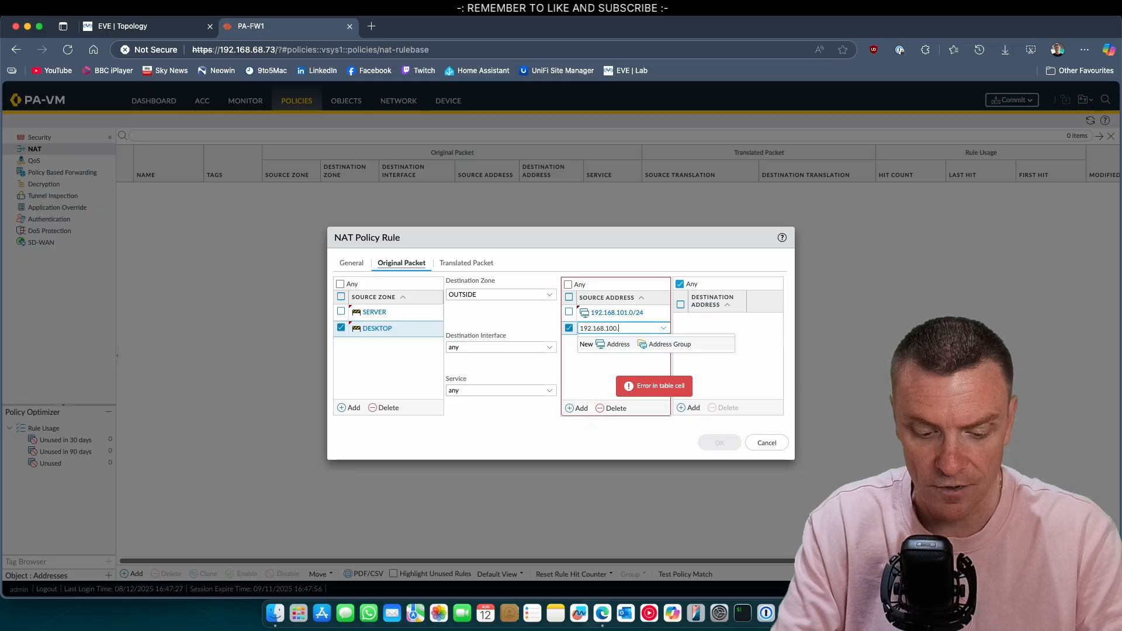
{"action": "type", "text": "0/24"}
{"action": "left_click", "coordinate": [604, 362]}
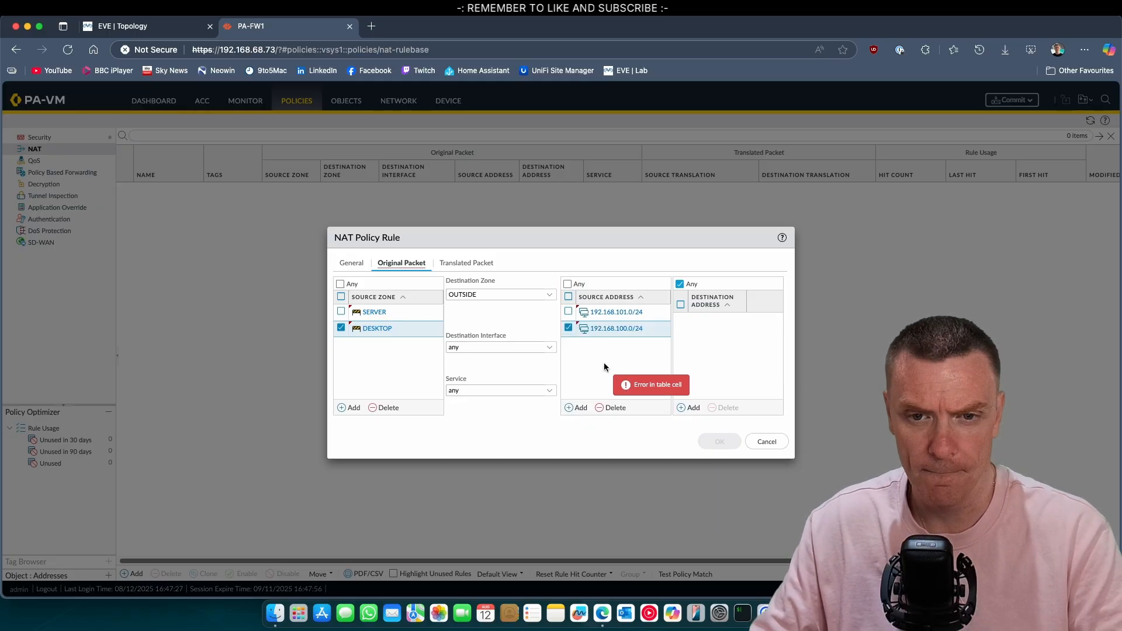
Step: Translate source with Dynamic IP And Port to ethernet1/1's 203.0.113.2/26 and save the rule
{"action": "left_click", "coordinate": [468, 264]}
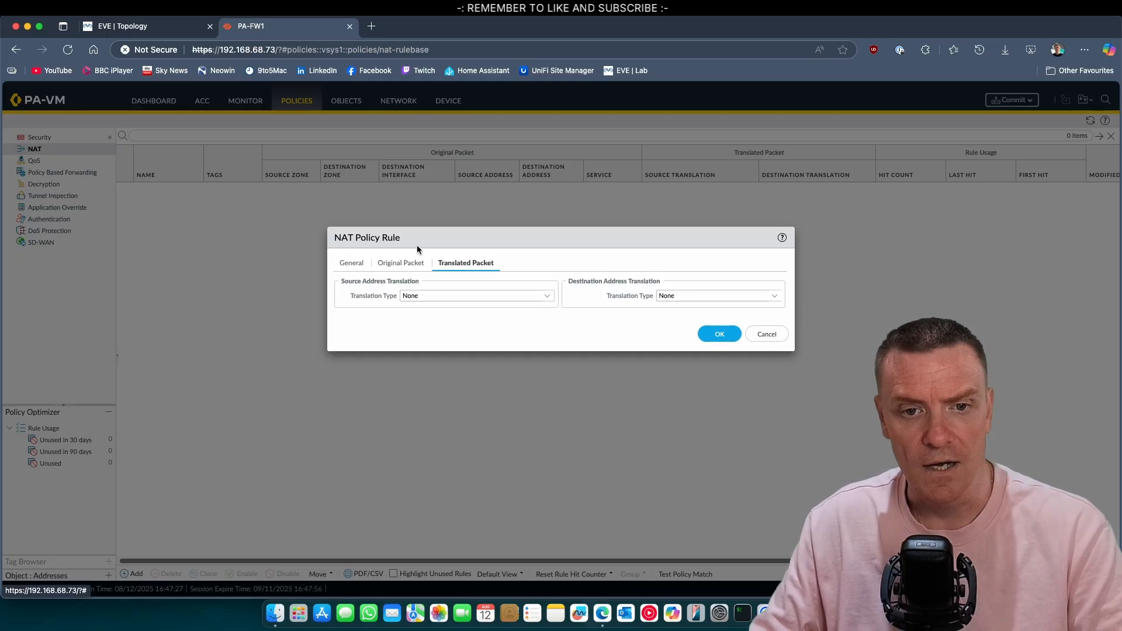
{"action": "left_click", "coordinate": [543, 297]}
{"action": "left_click", "coordinate": [486, 315]}
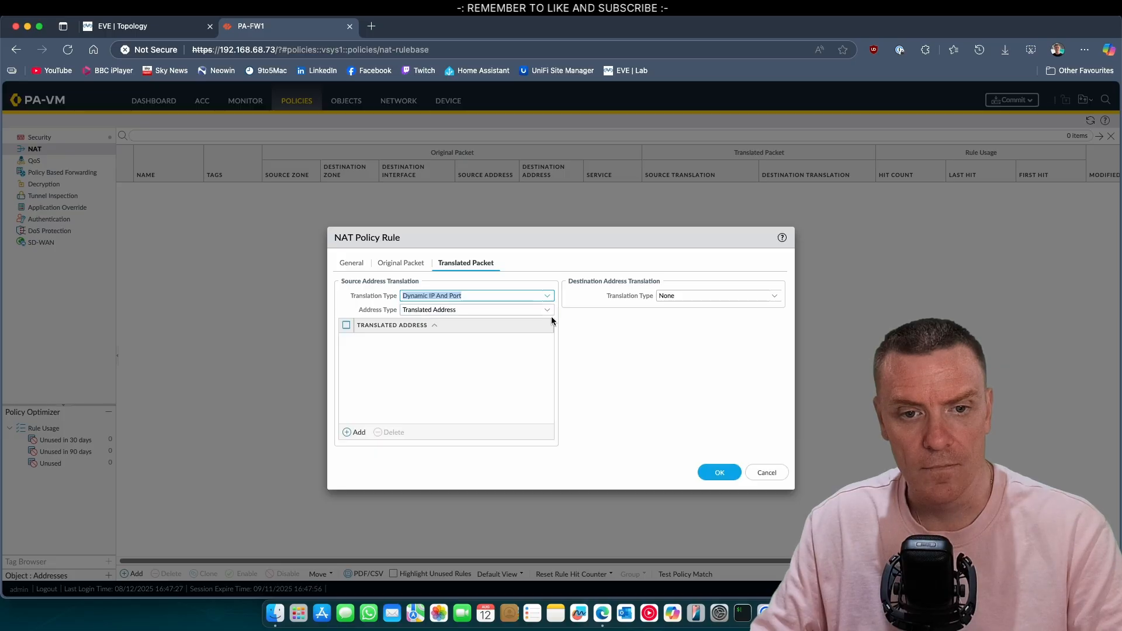
{"action": "left_click", "coordinate": [549, 311]}
{"action": "left_click", "coordinate": [505, 337]}
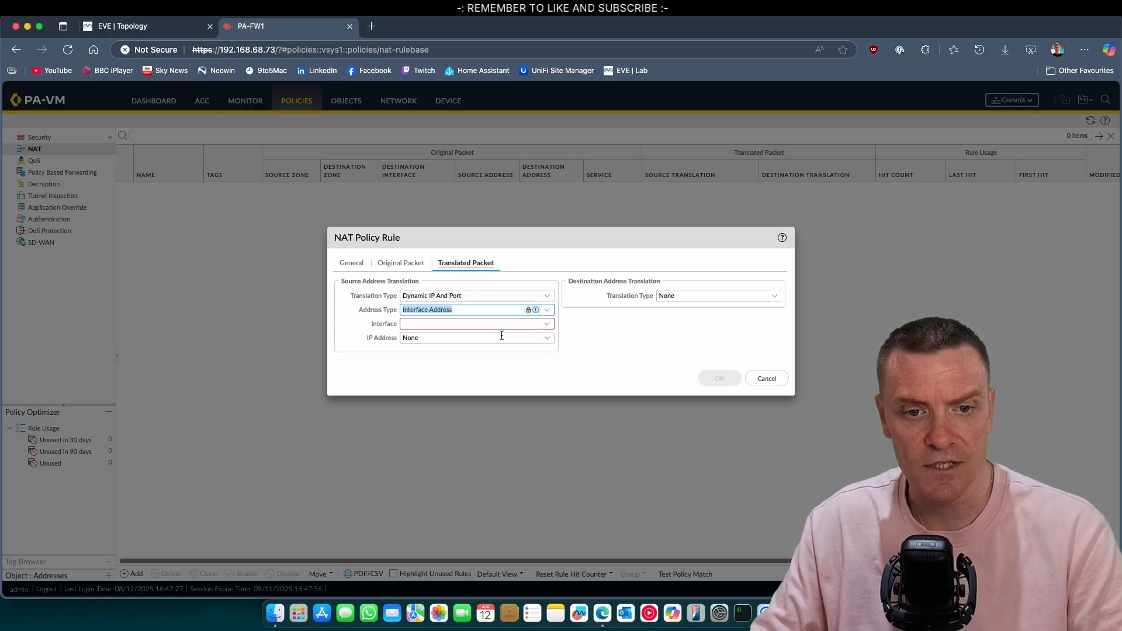
{"action": "left_click", "coordinate": [551, 327]}
{"action": "left_click", "coordinate": [491, 337]}
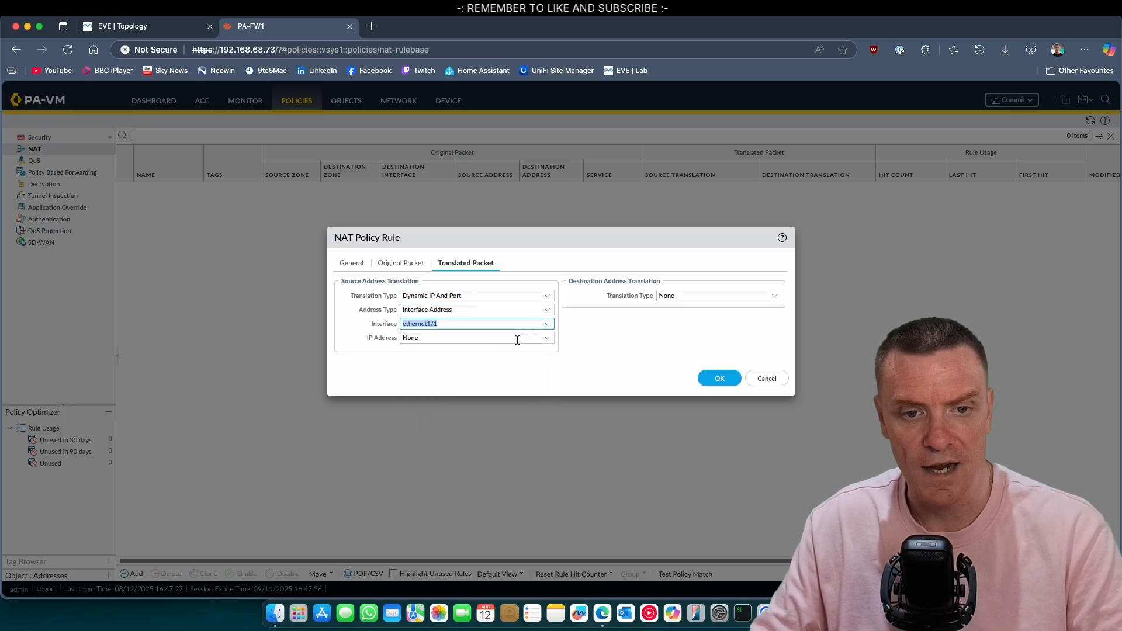
{"action": "left_click", "coordinate": [547, 342]}
{"action": "left_click", "coordinate": [475, 362]}
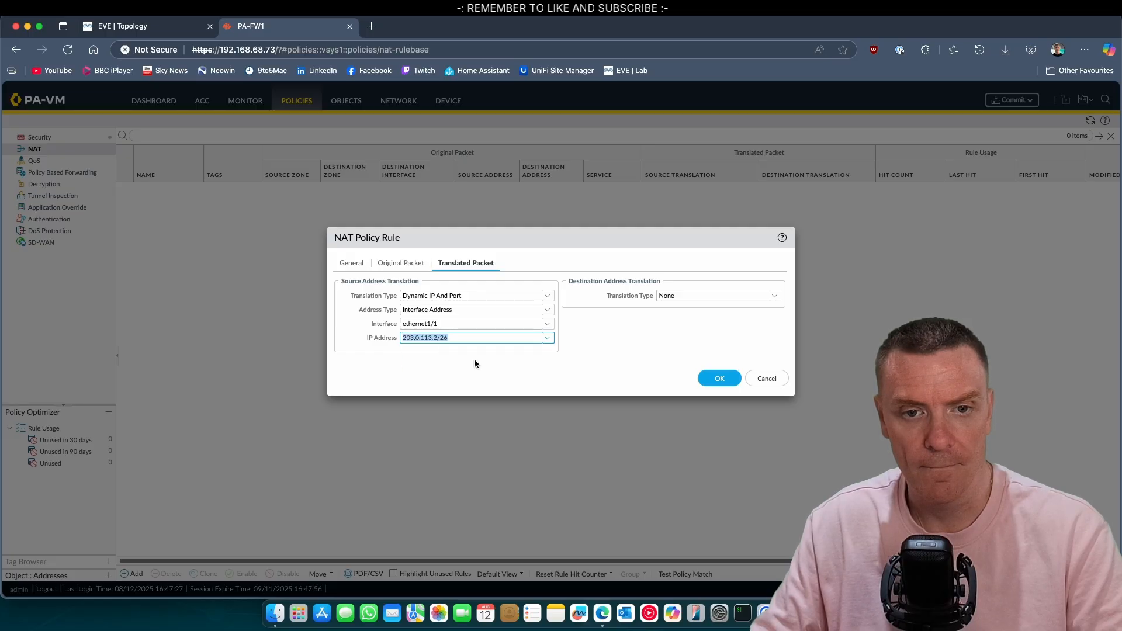
{"action": "left_click", "coordinate": [711, 380]}
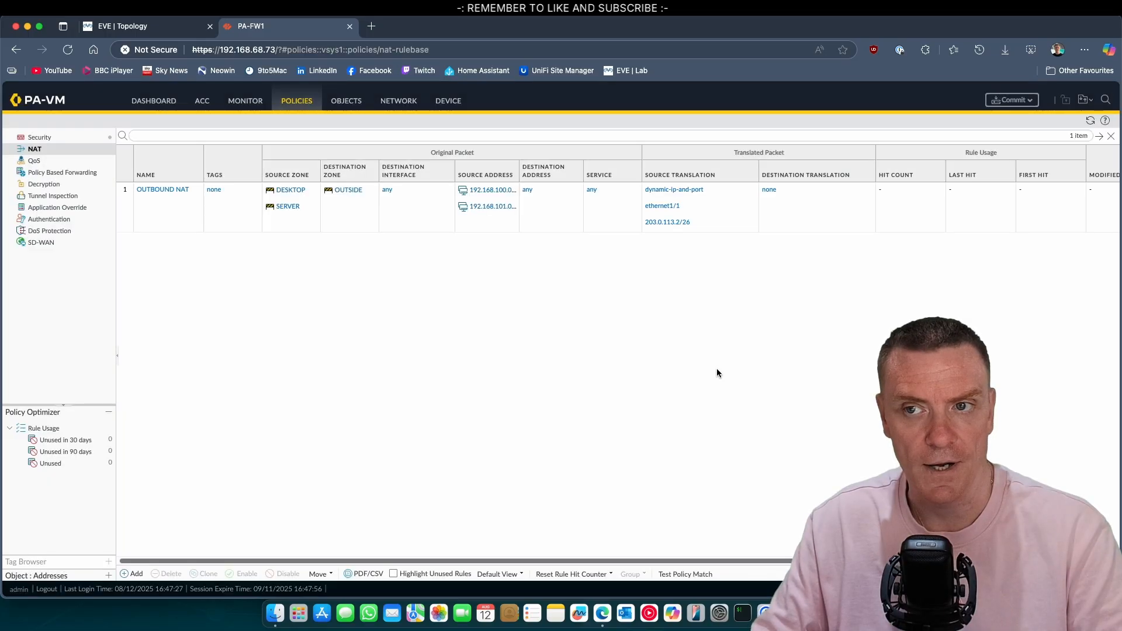
Step: Move to the Security policy rulebase
{"action": "left_click", "coordinate": [385, 102]}
{"action": "left_click", "coordinate": [288, 103]}
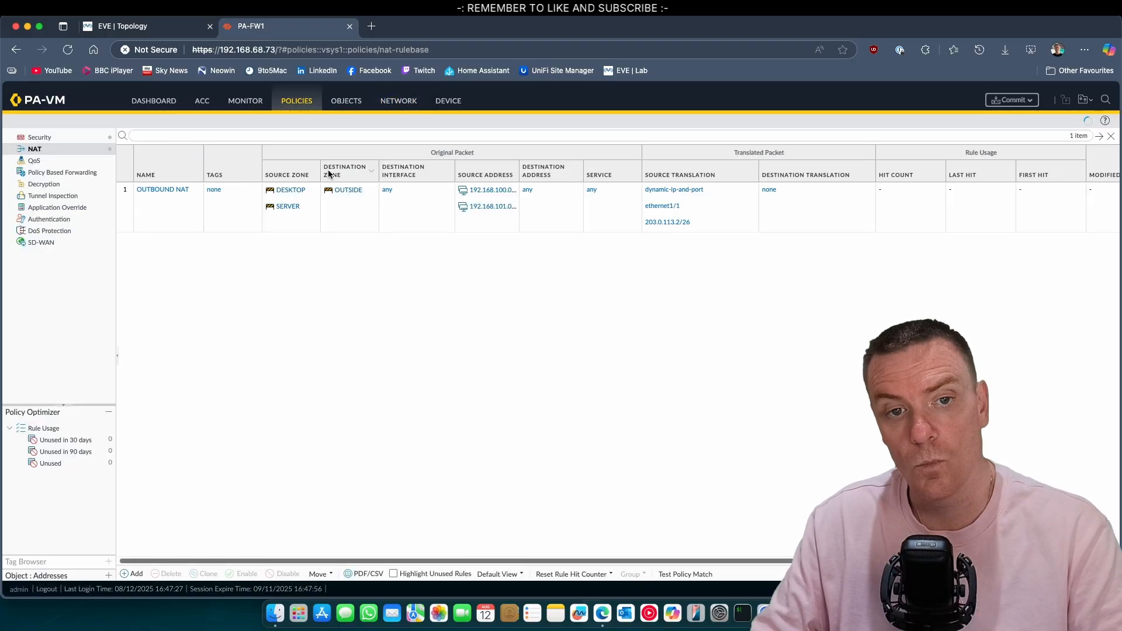
{"action": "left_click", "coordinate": [36, 138]}
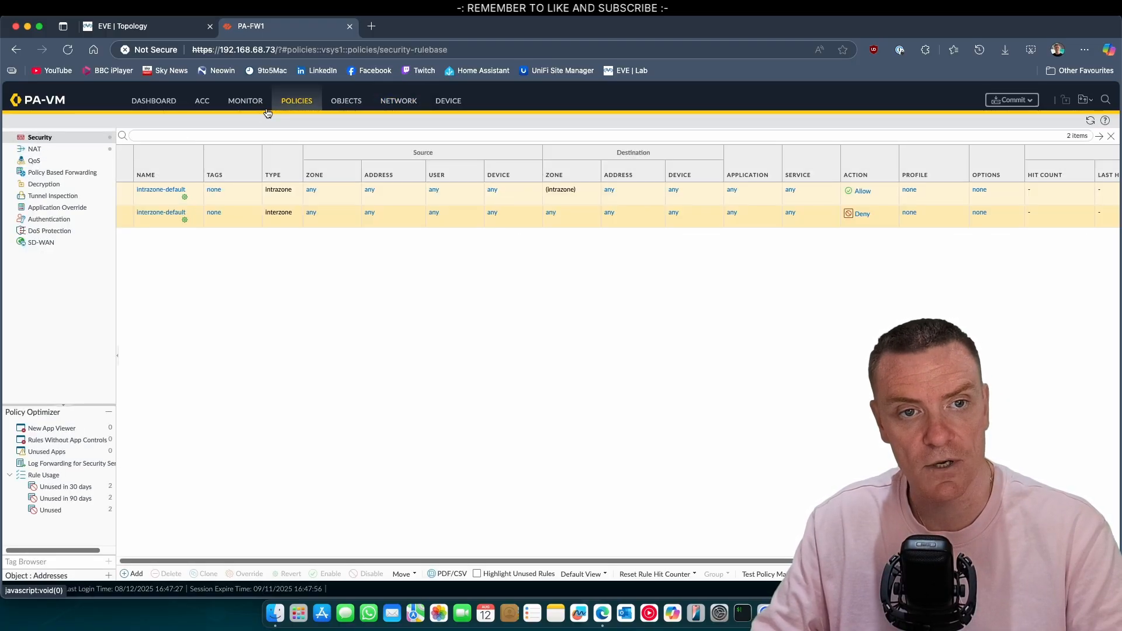
Step: Create a security rule named INTERNET with source zones DESKTOP and SERVER
{"action": "left_click", "coordinate": [135, 574]}
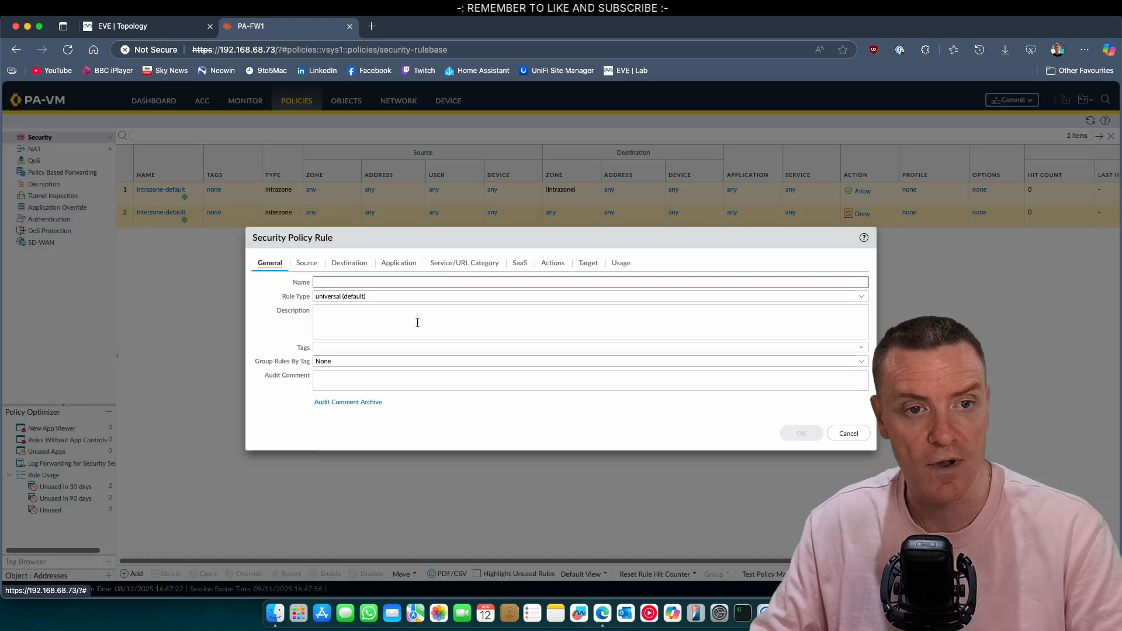
{"action": "type", "text": "IN"}
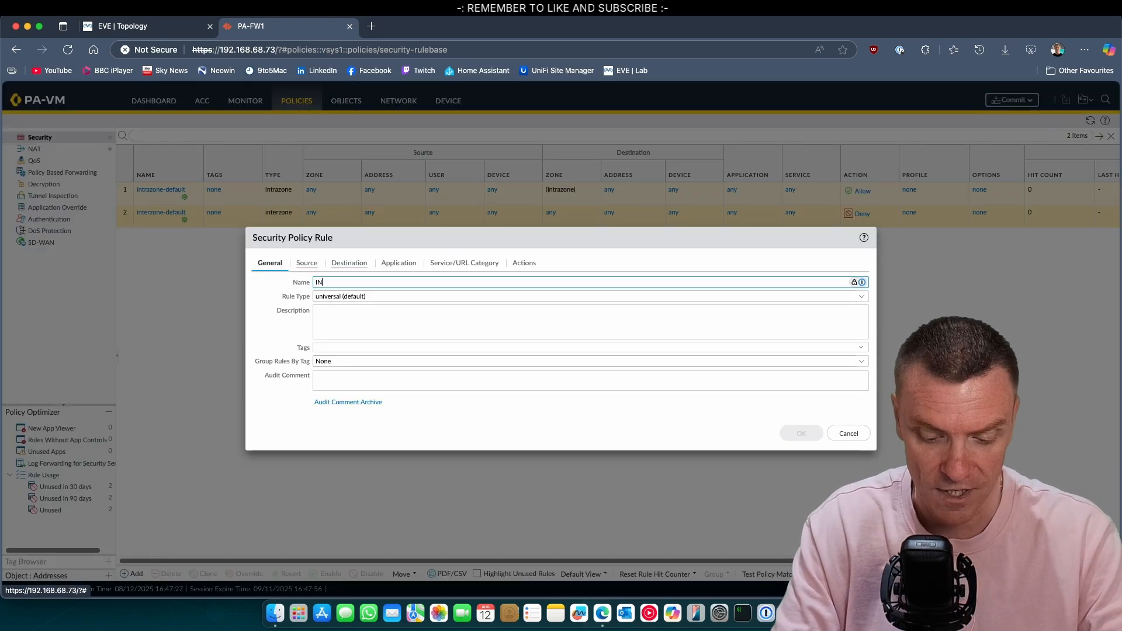
{"action": "type", "text": "TERNET"}
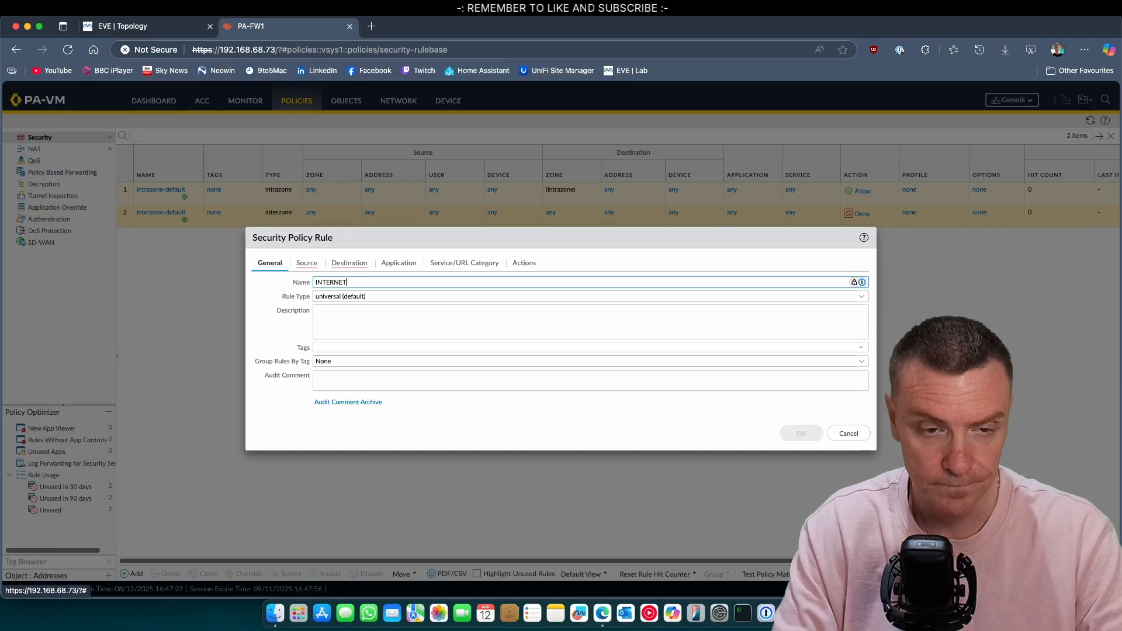
{"action": "left_click", "coordinate": [307, 263]}
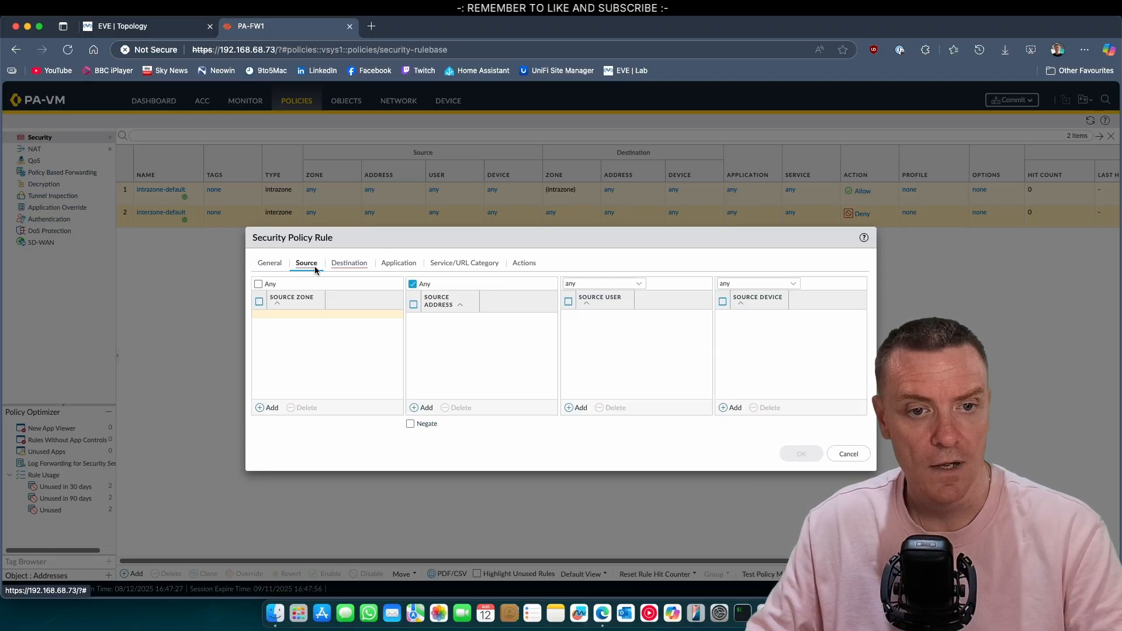
{"action": "left_click", "coordinate": [272, 409]}
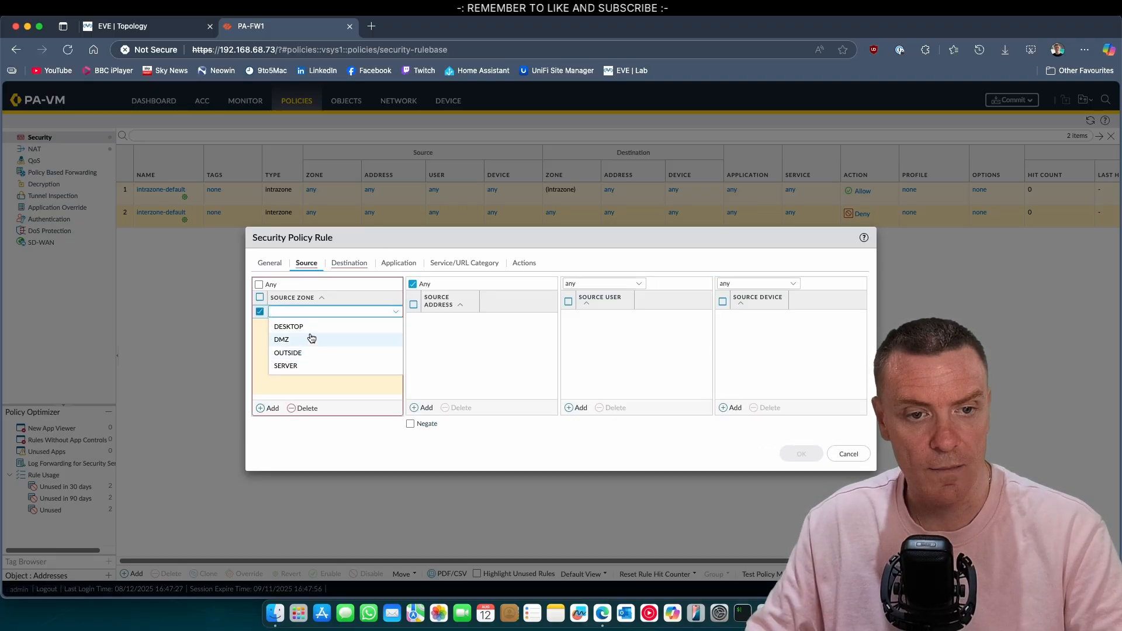
{"action": "left_click", "coordinate": [311, 325]}
{"action": "left_click", "coordinate": [275, 408]}
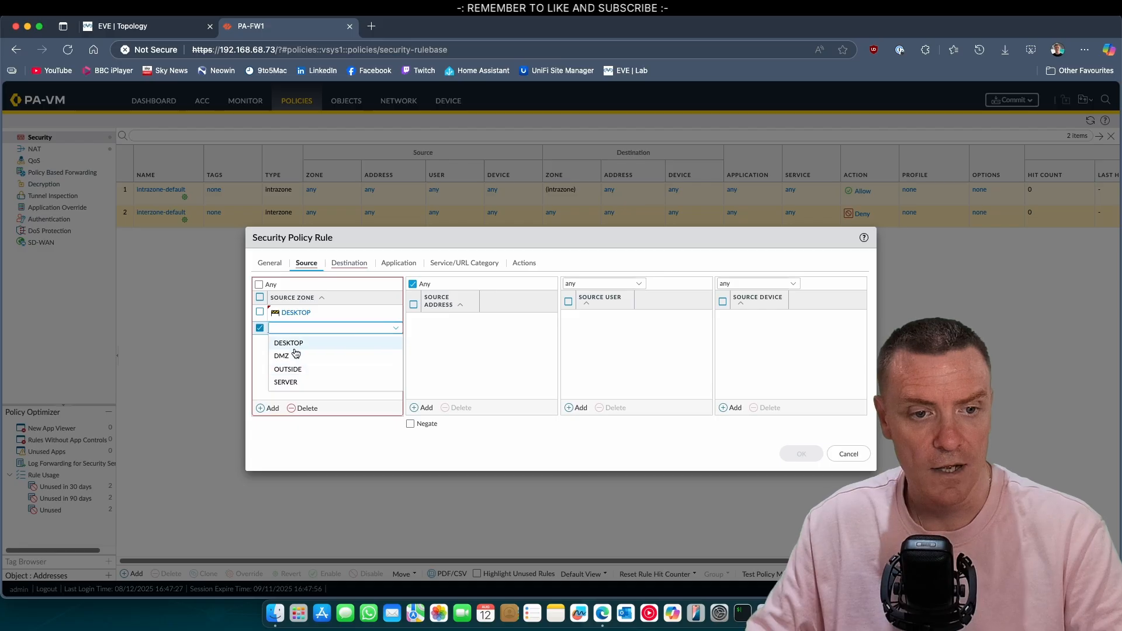
{"action": "left_click", "coordinate": [319, 380]}
Step: Add source addresses 192.168.100.0/24 and 192.168.101.0/24 to the rule
{"action": "left_click", "coordinate": [422, 408]}
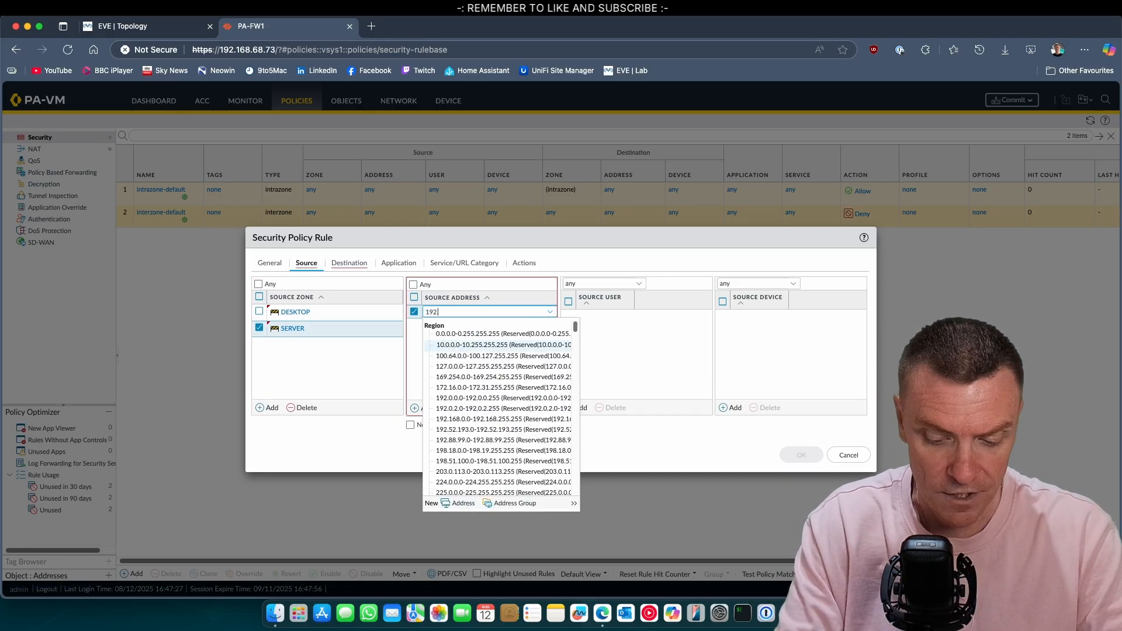
{"action": "type", "text": "192.168.100"}
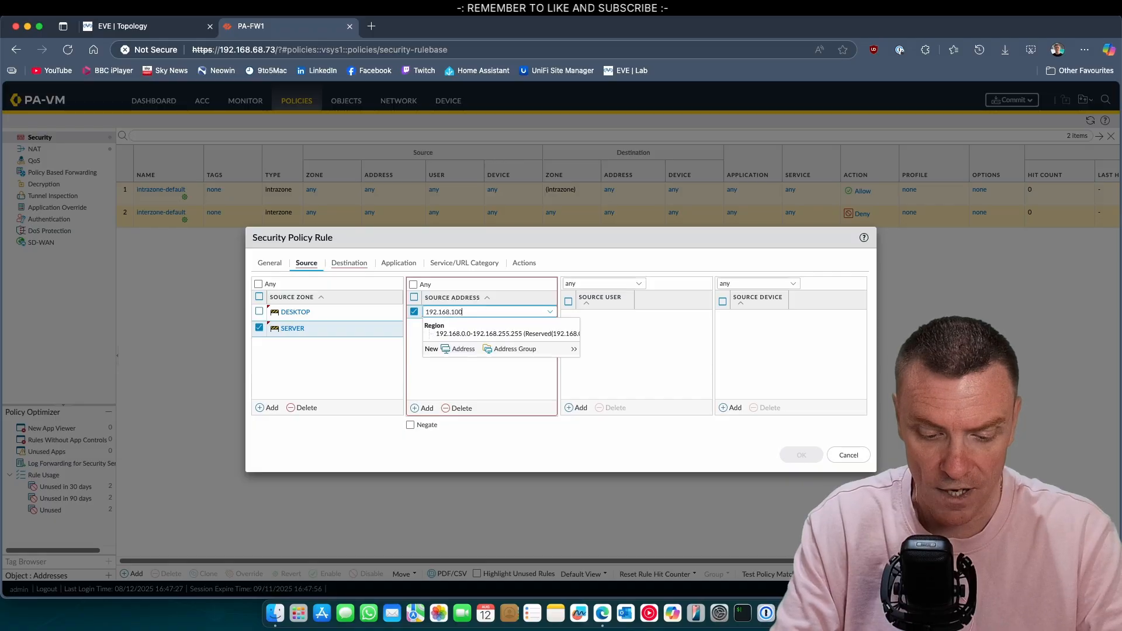
{"action": "type", "text": ".0/24"}
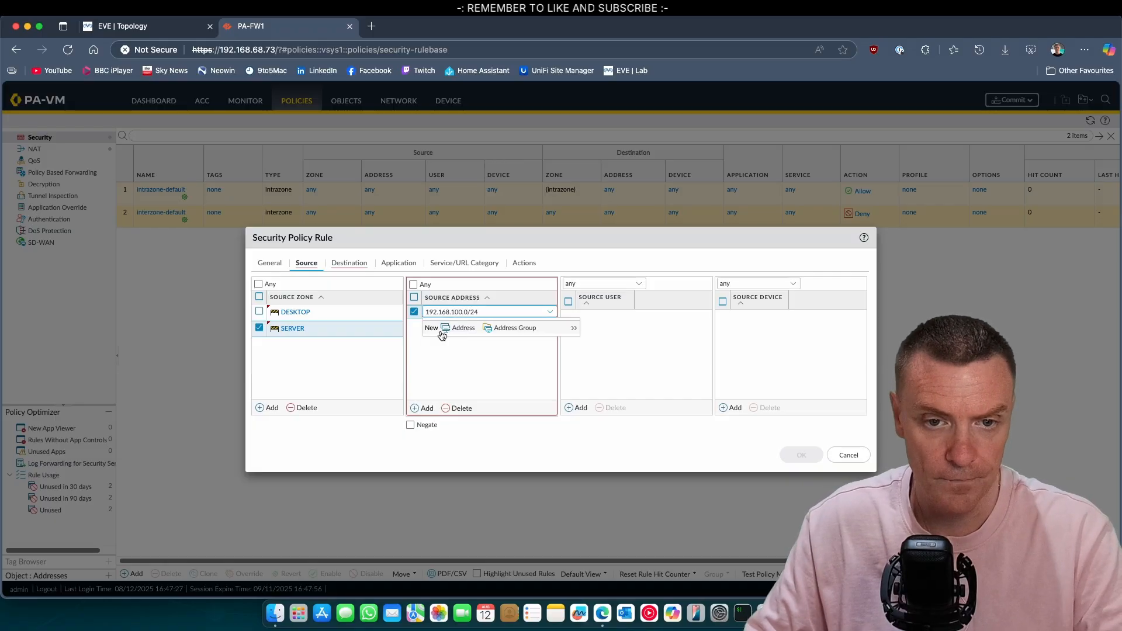
{"action": "left_click", "coordinate": [474, 381]}
{"action": "left_click", "coordinate": [422, 408]}
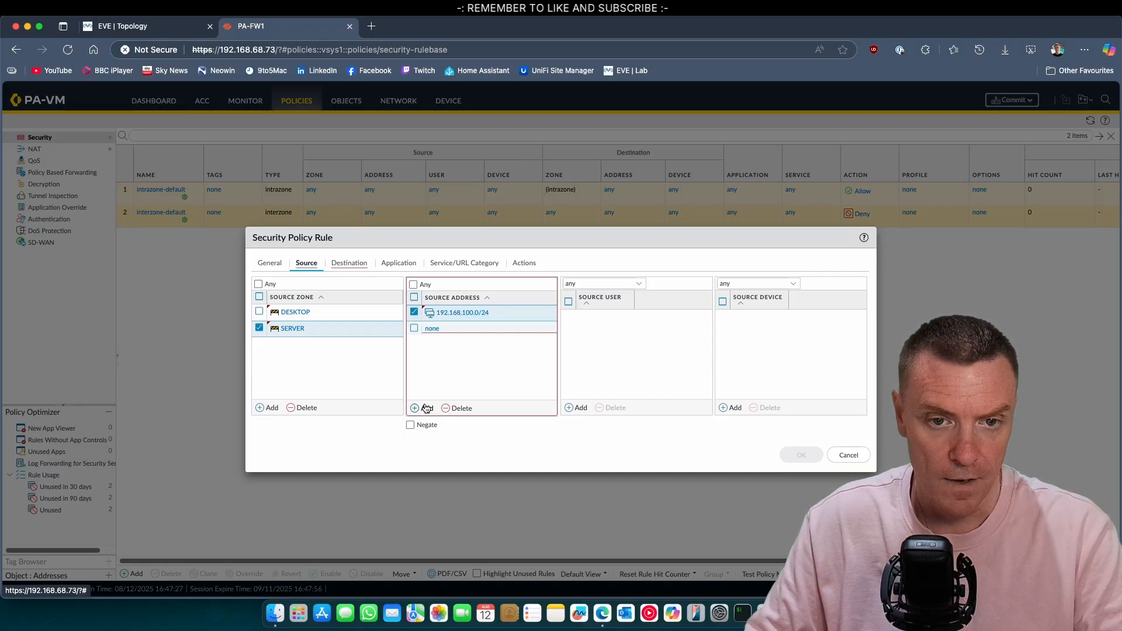
{"action": "type", "text": "192.168.101.0/"}
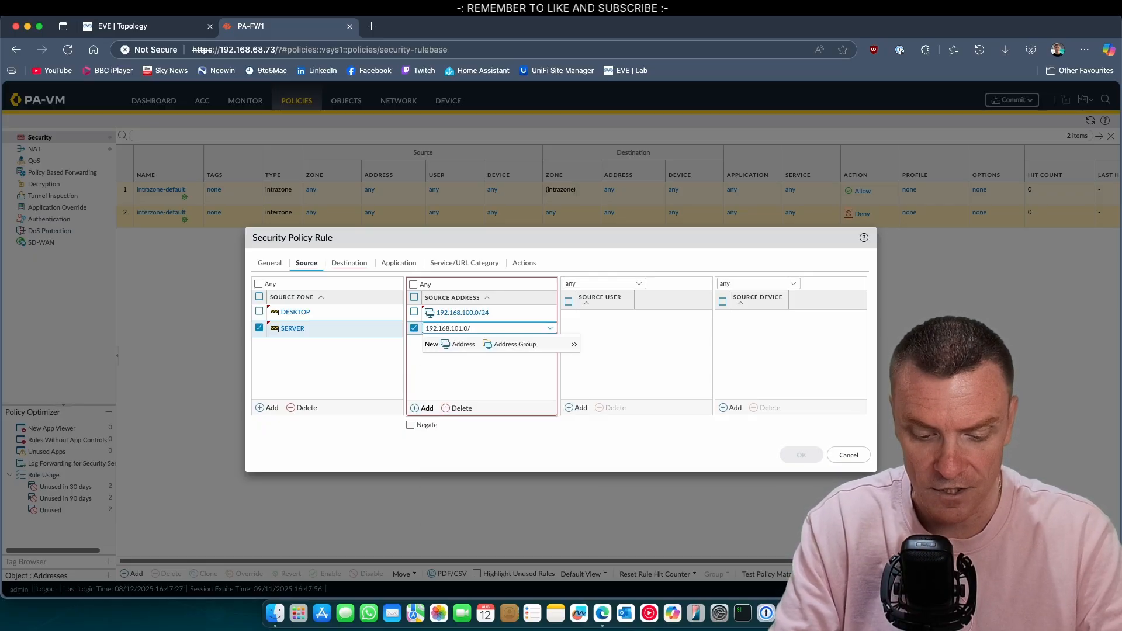
{"action": "type", "text": "3"}
{"action": "key", "text": "BackSpace"}
{"action": "type", "text": "24"}
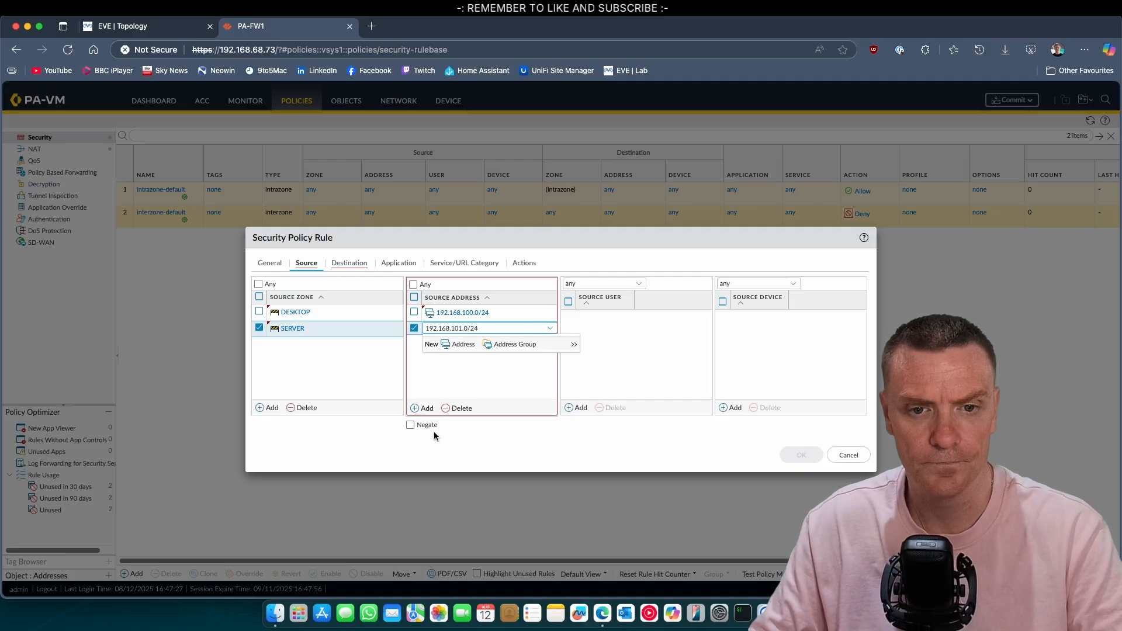
{"action": "left_click", "coordinate": [456, 383]}
Step: Set destination zone OUTSIDE, save the INTERNET rule, and bring up the commit dialog
{"action": "left_click", "coordinate": [355, 266]}
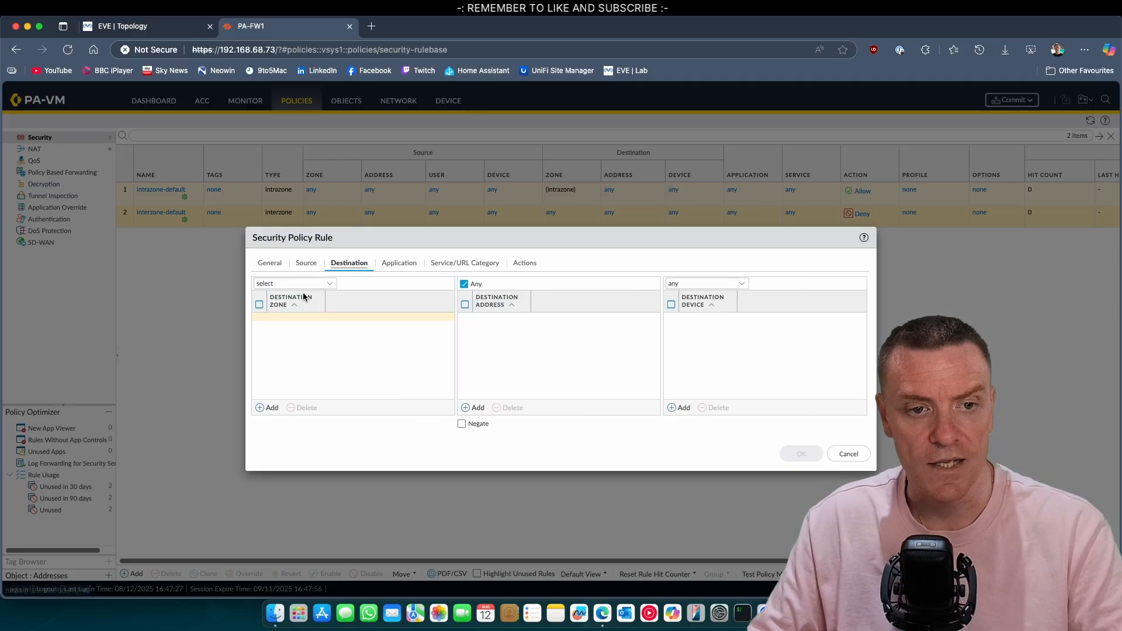
{"action": "left_click", "coordinate": [270, 407]}
{"action": "left_click", "coordinate": [304, 353]}
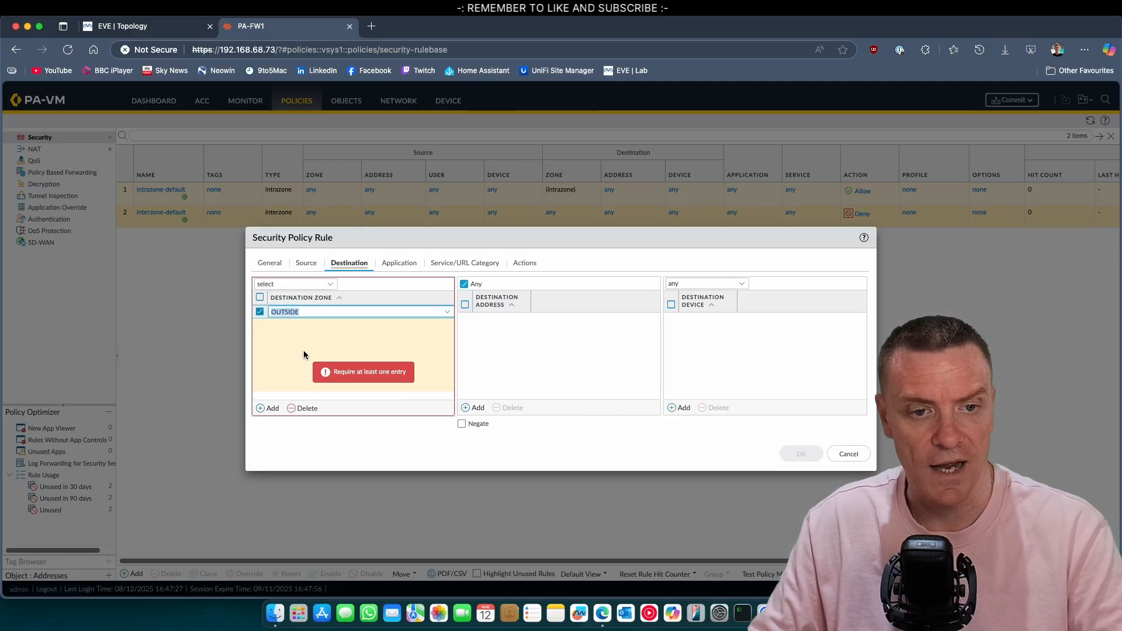
{"action": "left_click", "coordinate": [556, 353]}
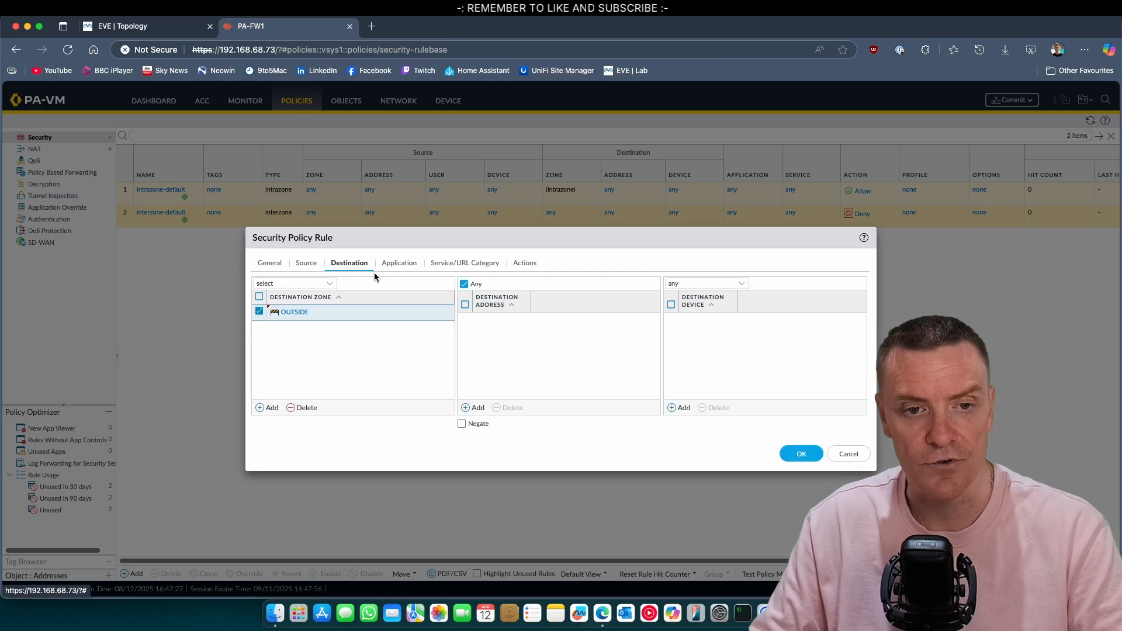
{"action": "left_click", "coordinate": [398, 263]}
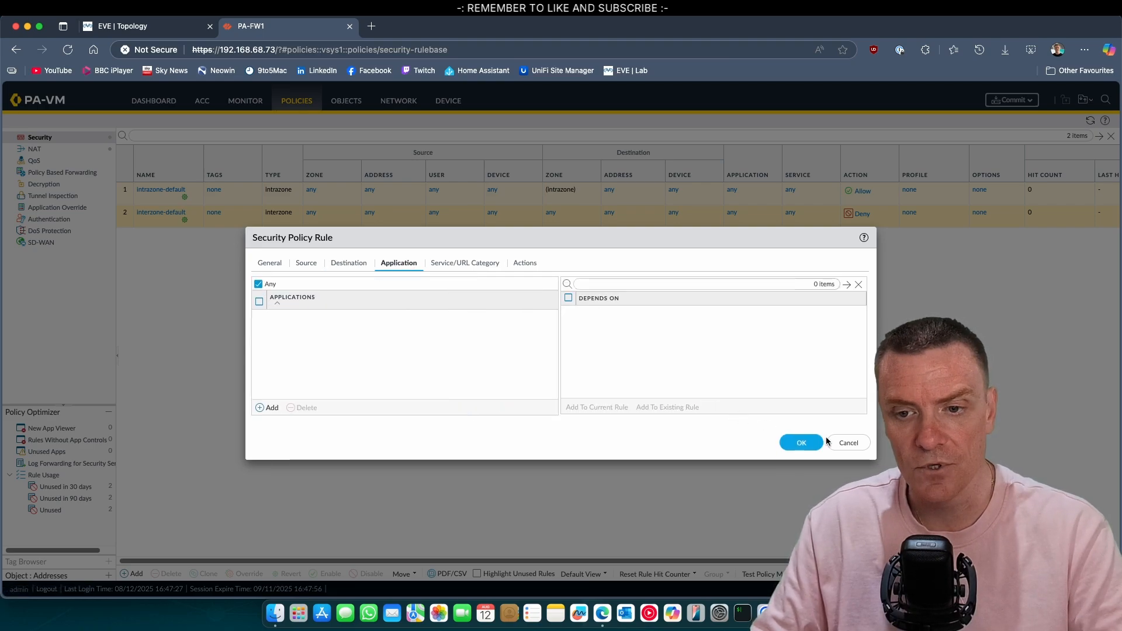
{"action": "left_click", "coordinate": [801, 442]}
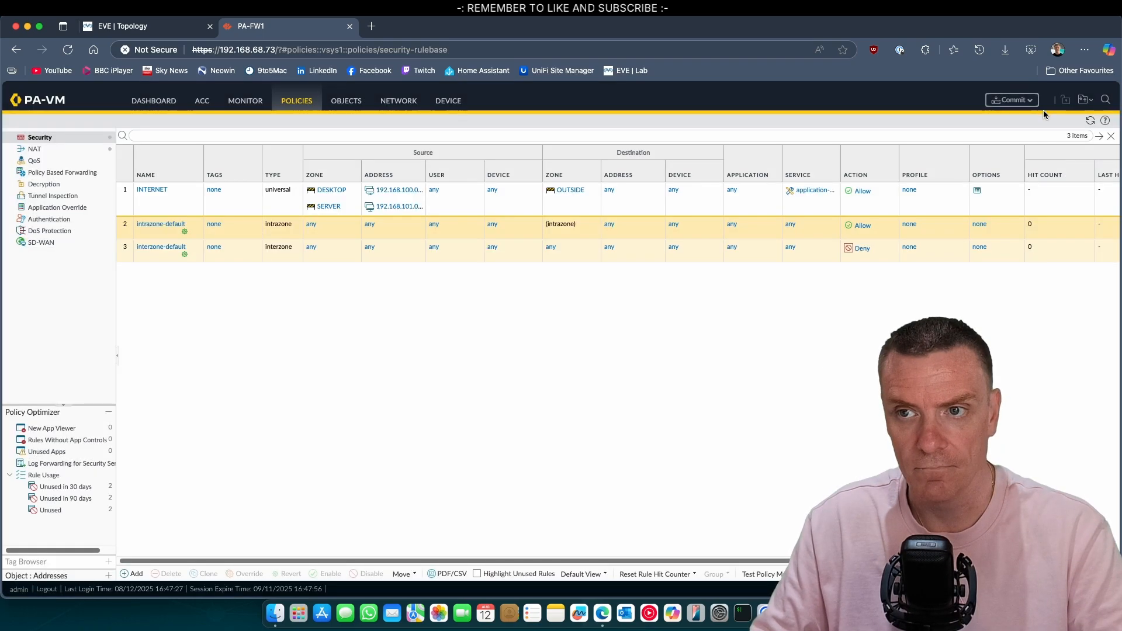
{"action": "left_click", "coordinate": [1016, 100]}
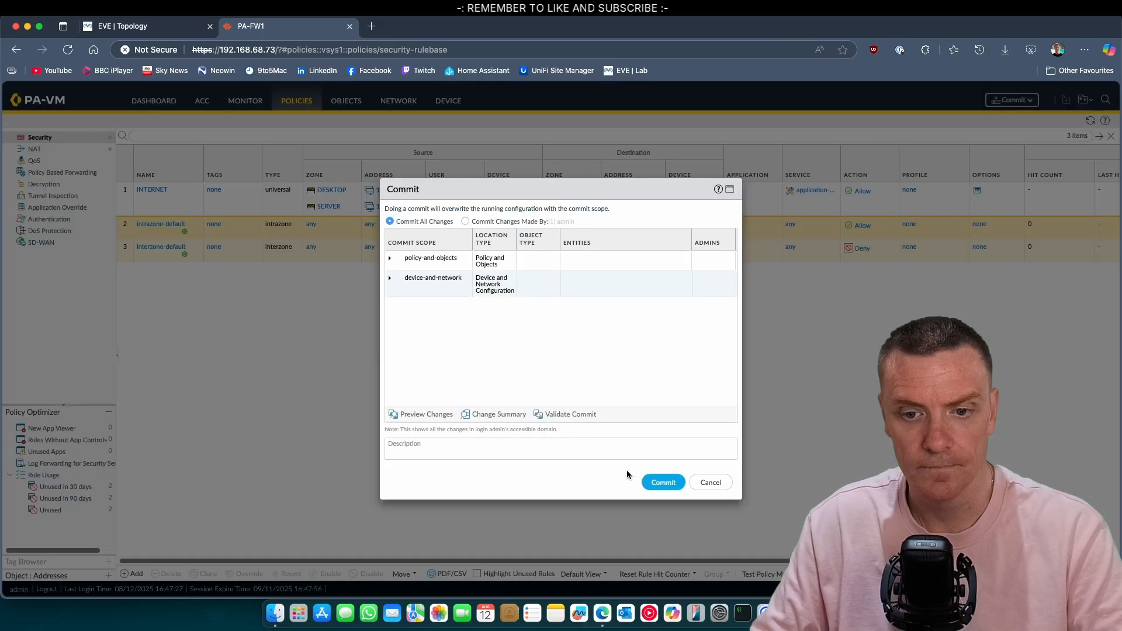
Step: Commit the NAT and security rules, then return to the EVE lab topology
{"action": "left_click", "coordinate": [662, 482]}
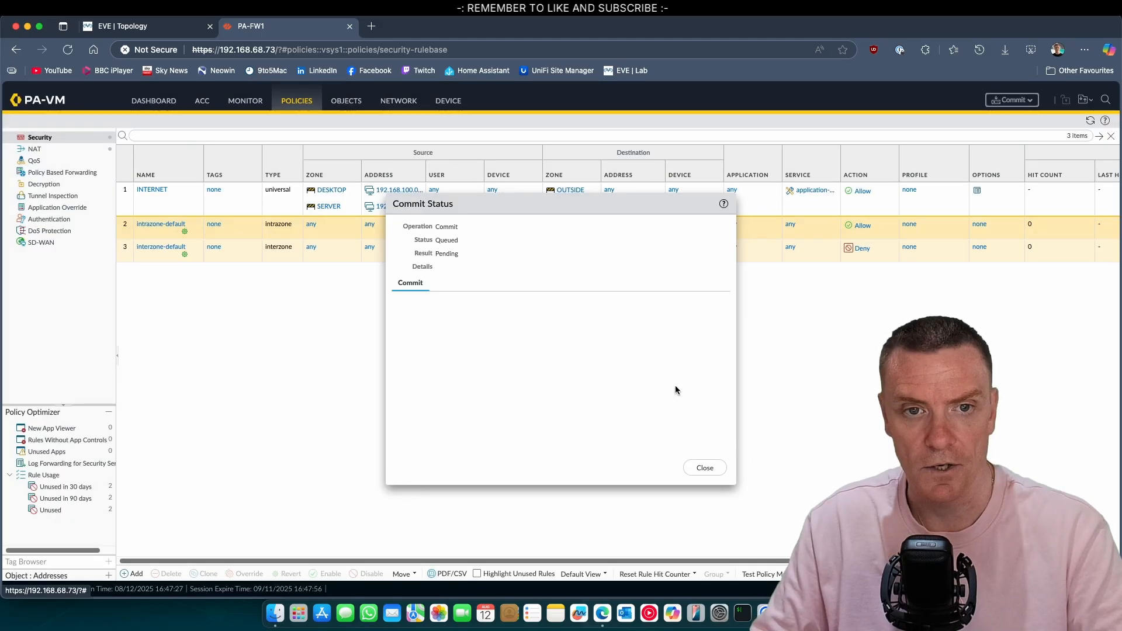
{"action": "left_click", "coordinate": [181, 27]}
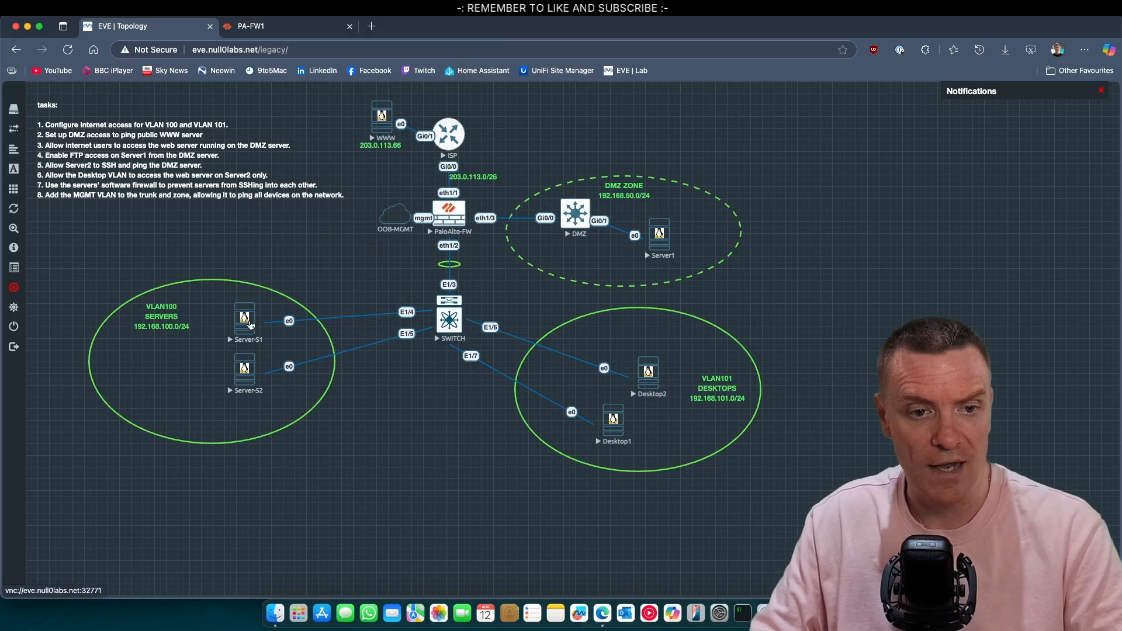
Step: Open Server-S1's VNC console and log in
{"action": "left_click", "coordinate": [247, 321]}
{"action": "left_click", "coordinate": [661, 111]}
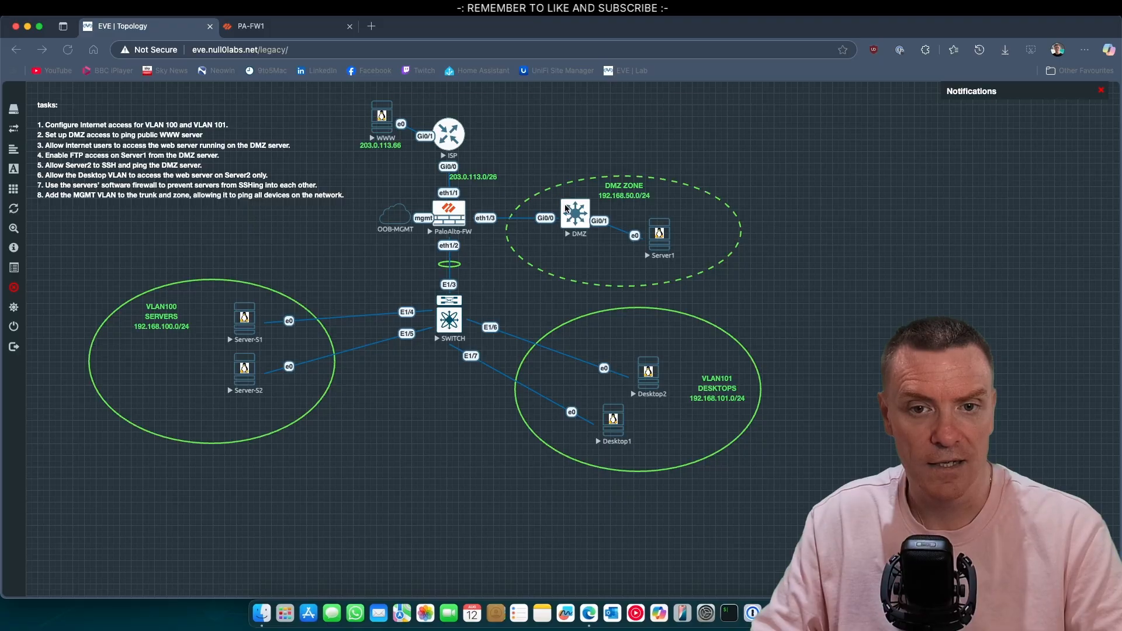
{"action": "left_click", "coordinate": [650, 289]}
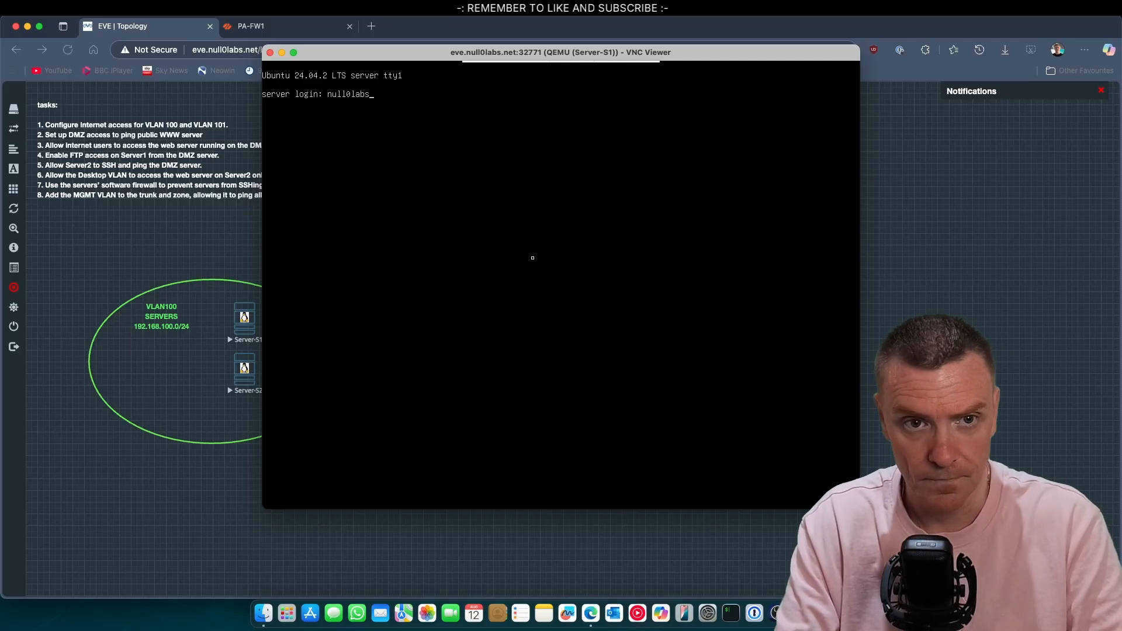
{"action": "key", "text": "Return"}
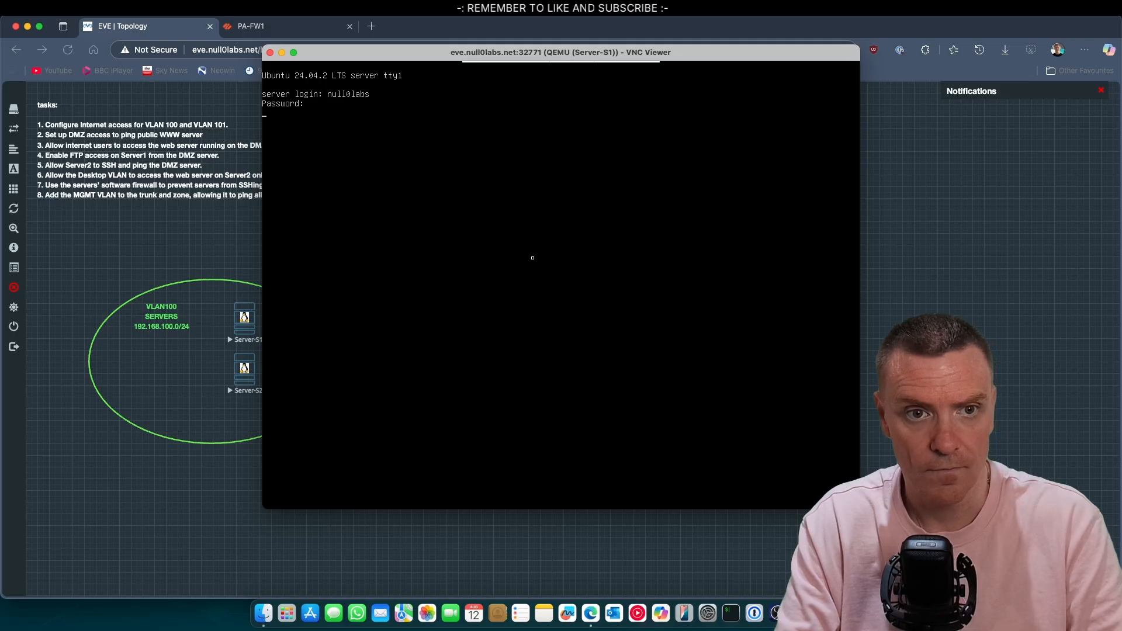
{"action": "key", "text": "Return"}
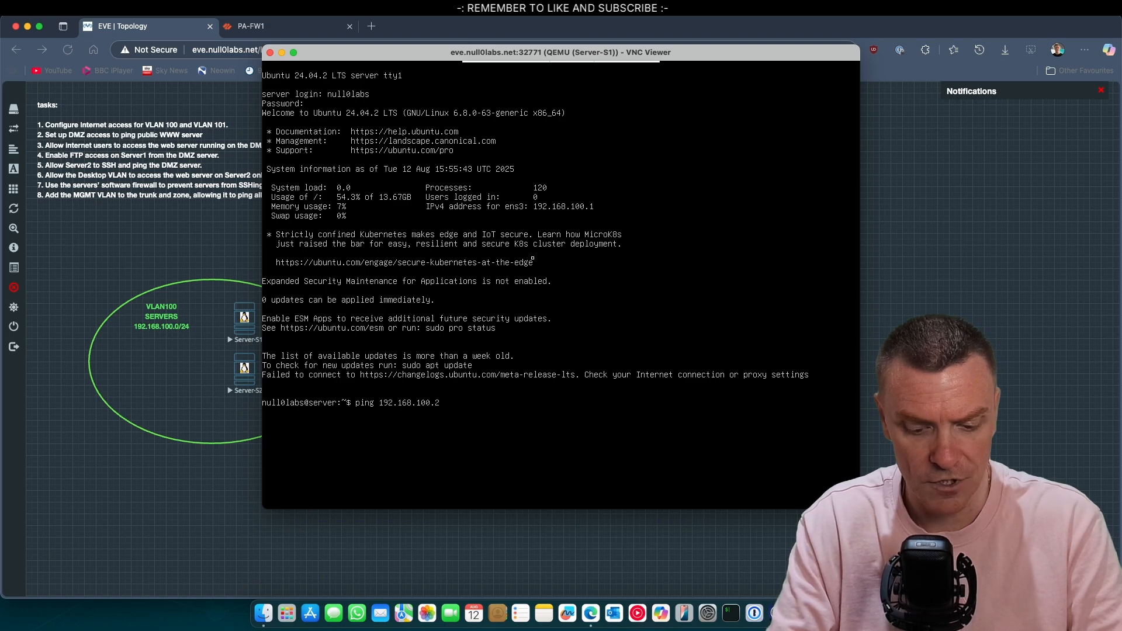
Step: Ping 192.168.100.254 (succeeds), 192.168.50.254 (fails) and 203.0.113.66 from Server-S1
{"action": "key", "text": "Return"}
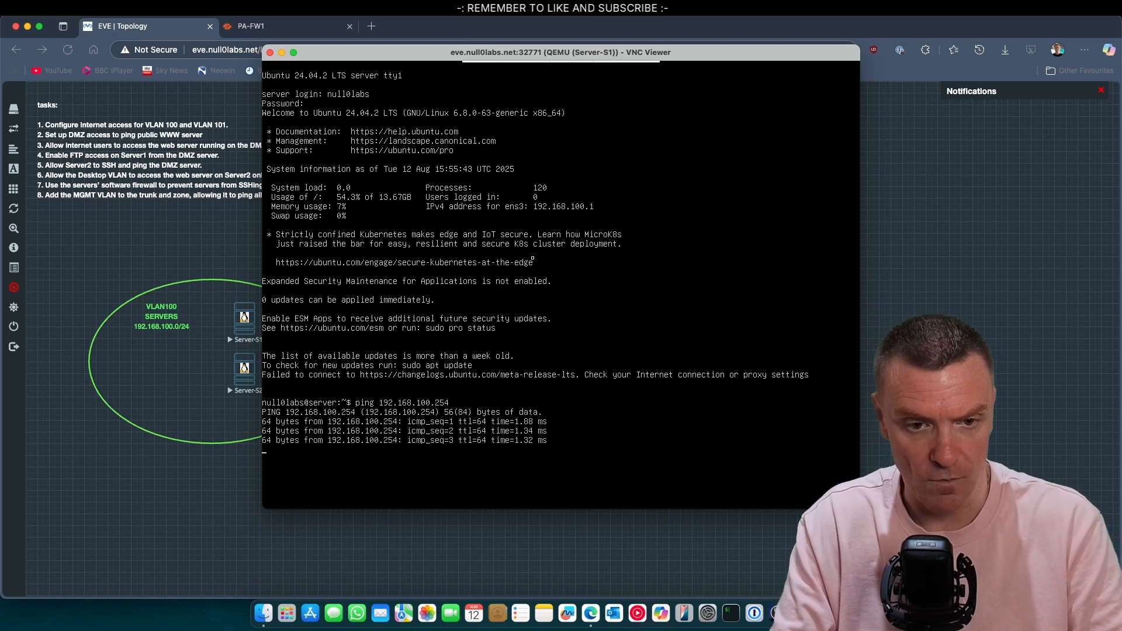
{"action": "key", "text": "ctrl+c"}
{"action": "key", "text": "Up"}
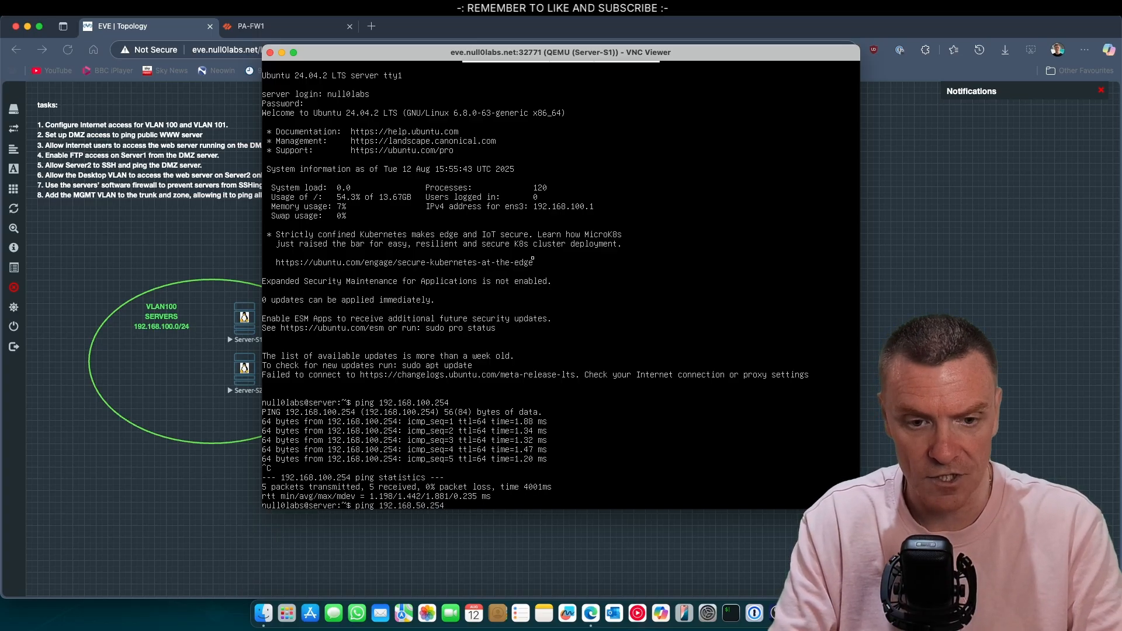
{"action": "key", "text": "Return"}
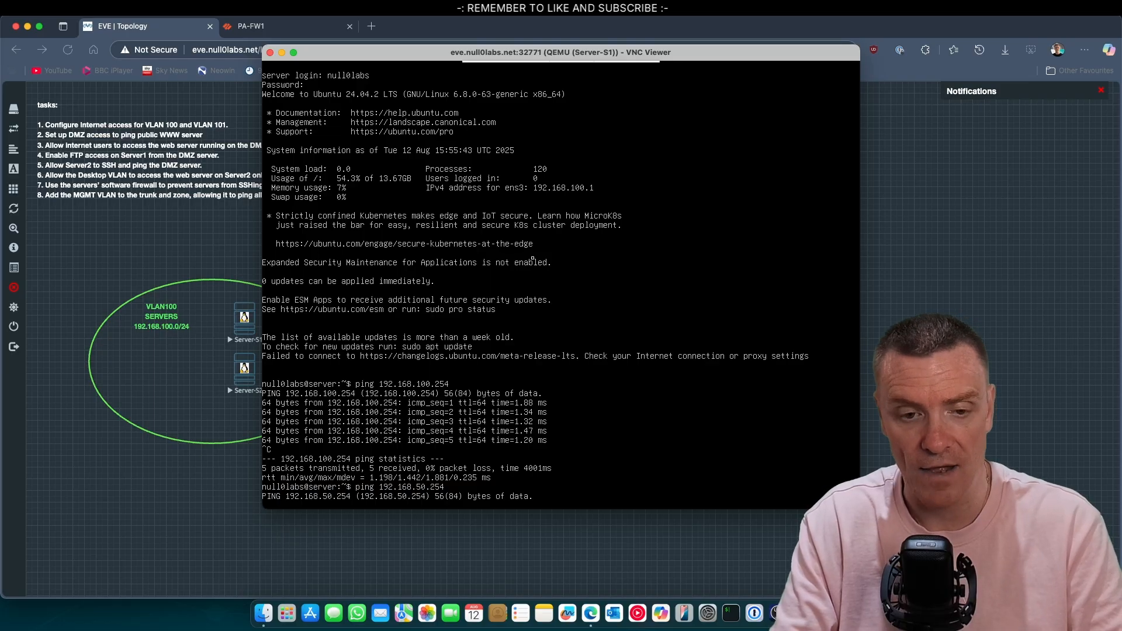
{"action": "key", "text": "ctrl+c"}
{"action": "key", "text": "Up"}
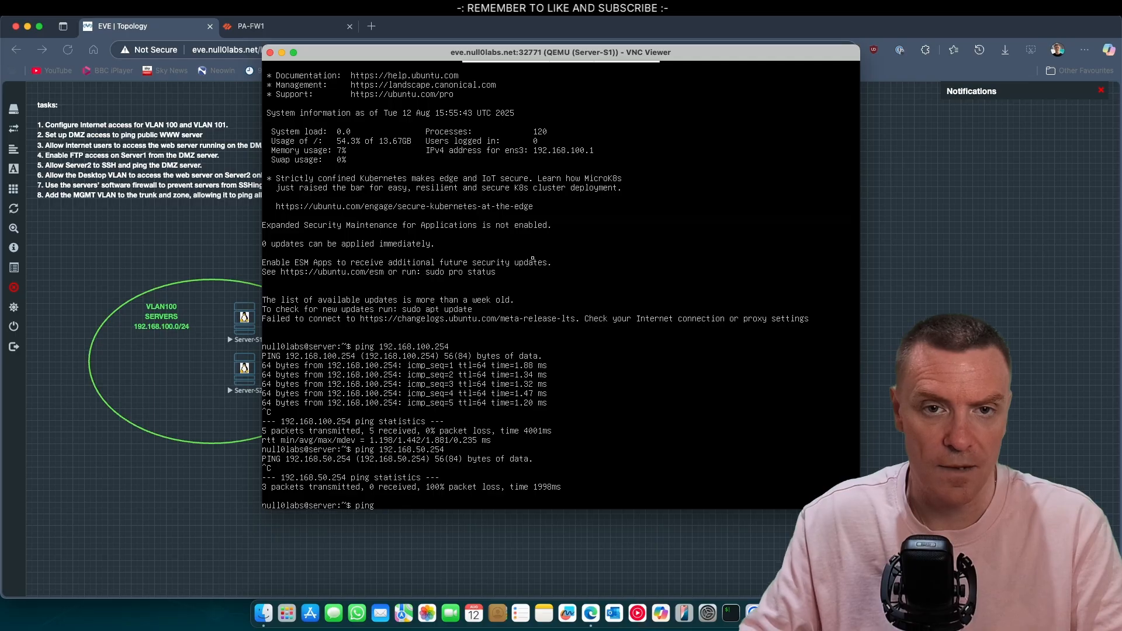
{"action": "left_click_drag", "start_coordinate": [420, 54], "coordinate": [665, 81]}
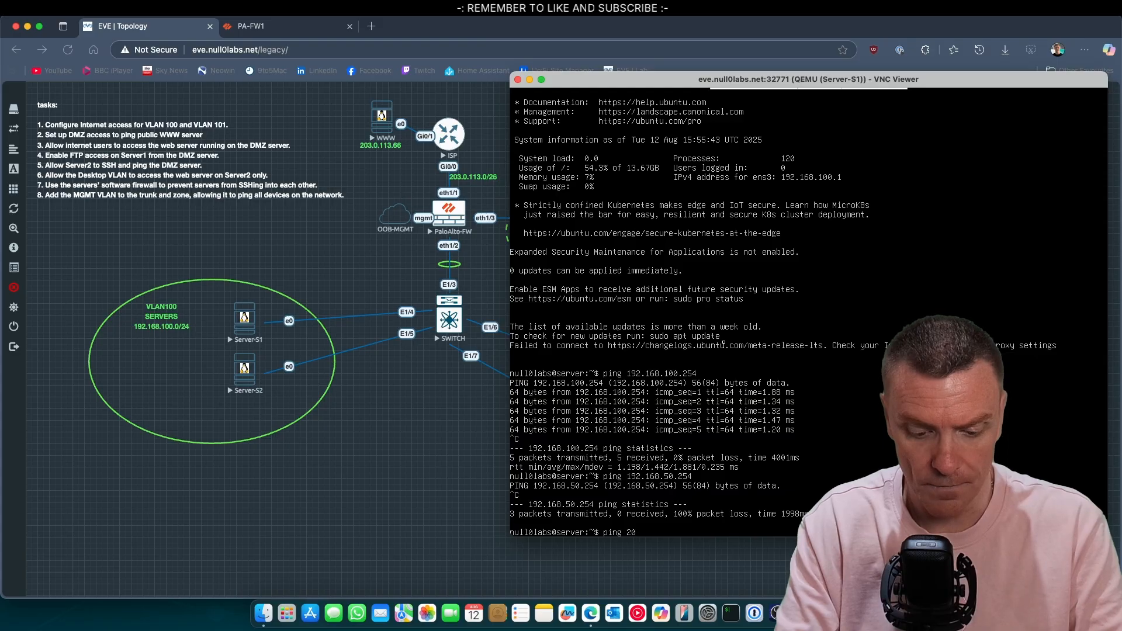
{"action": "type", "text": "3.0.11"}
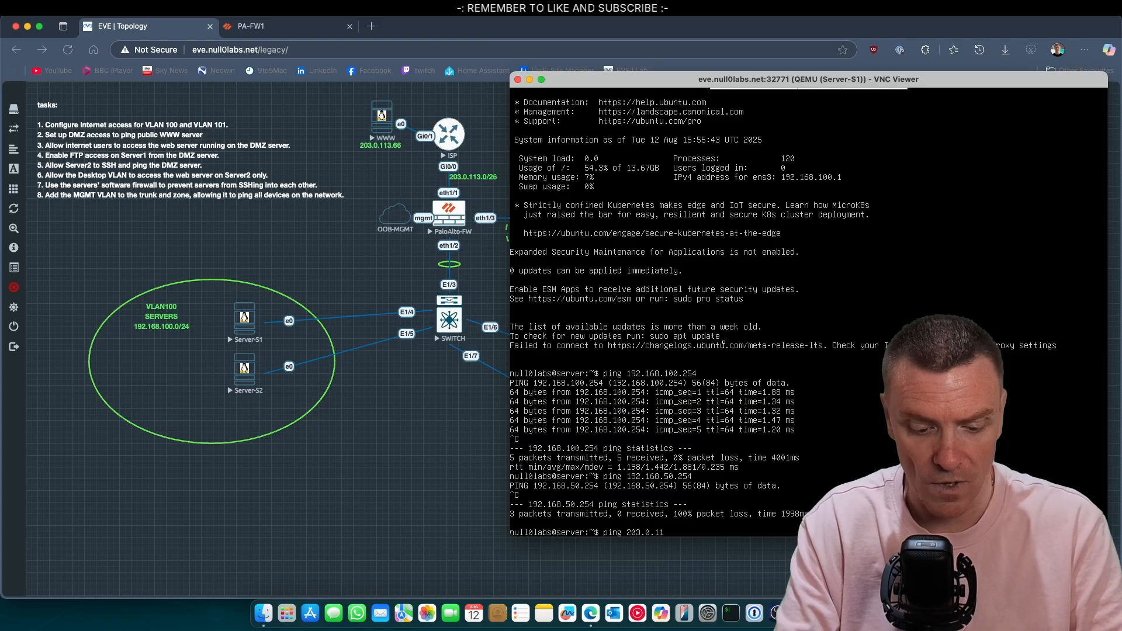
{"action": "type", "text": "3.66"}
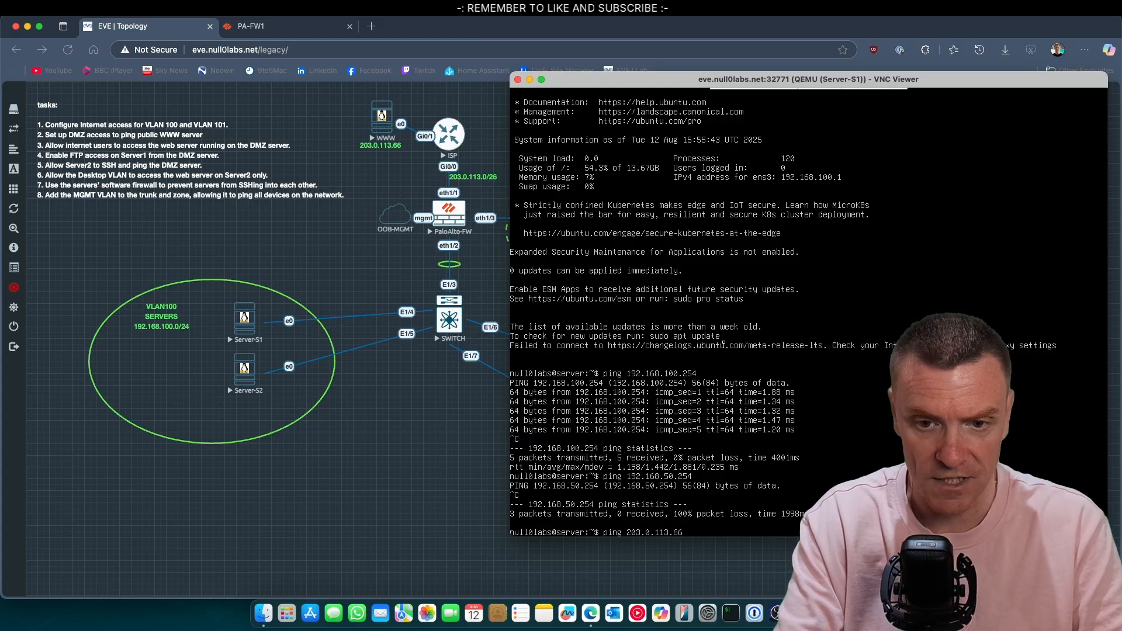
{"action": "key", "text": "Return"}
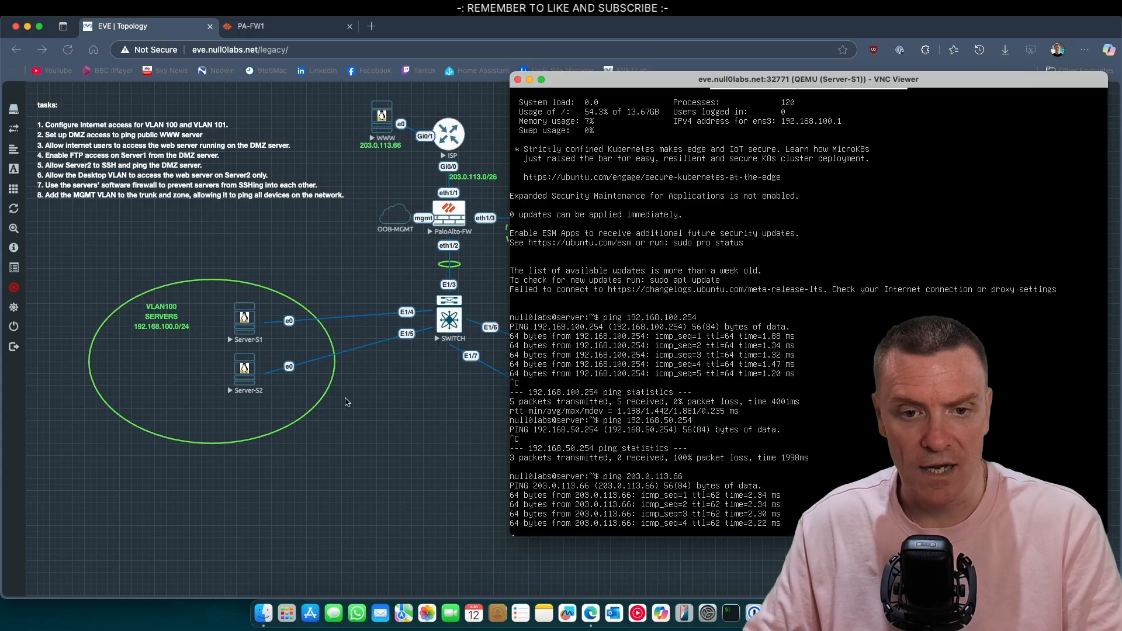
Step: Close the commit report, check traffic logs for allowed DNS and ping, and select the INTERNET rule
{"action": "left_click", "coordinate": [275, 26]}
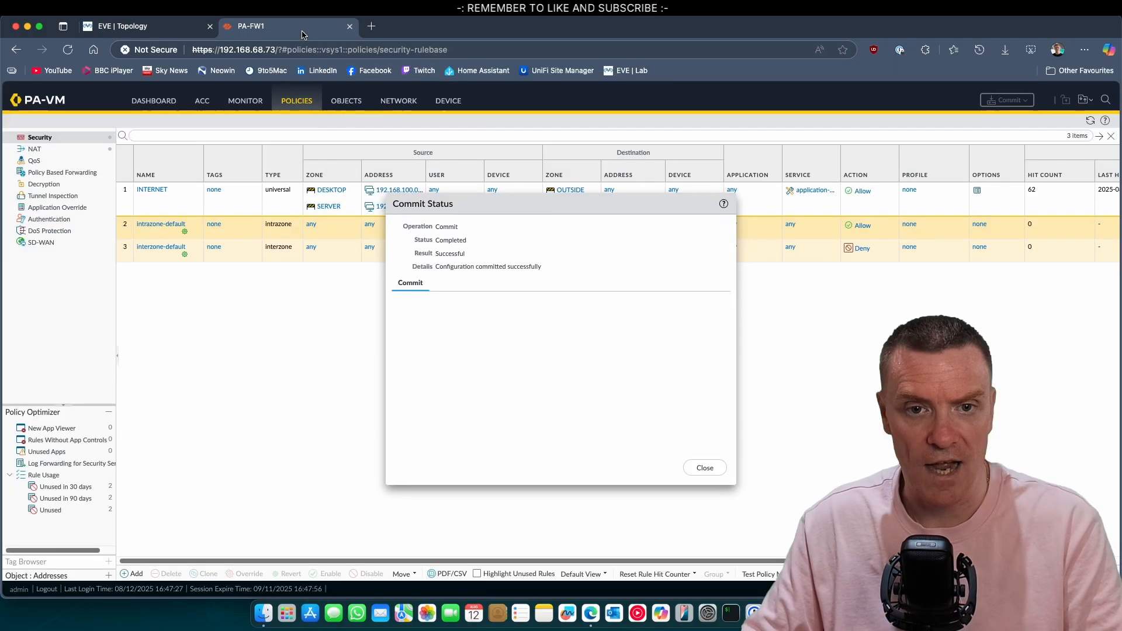
{"action": "left_click", "coordinate": [708, 470]}
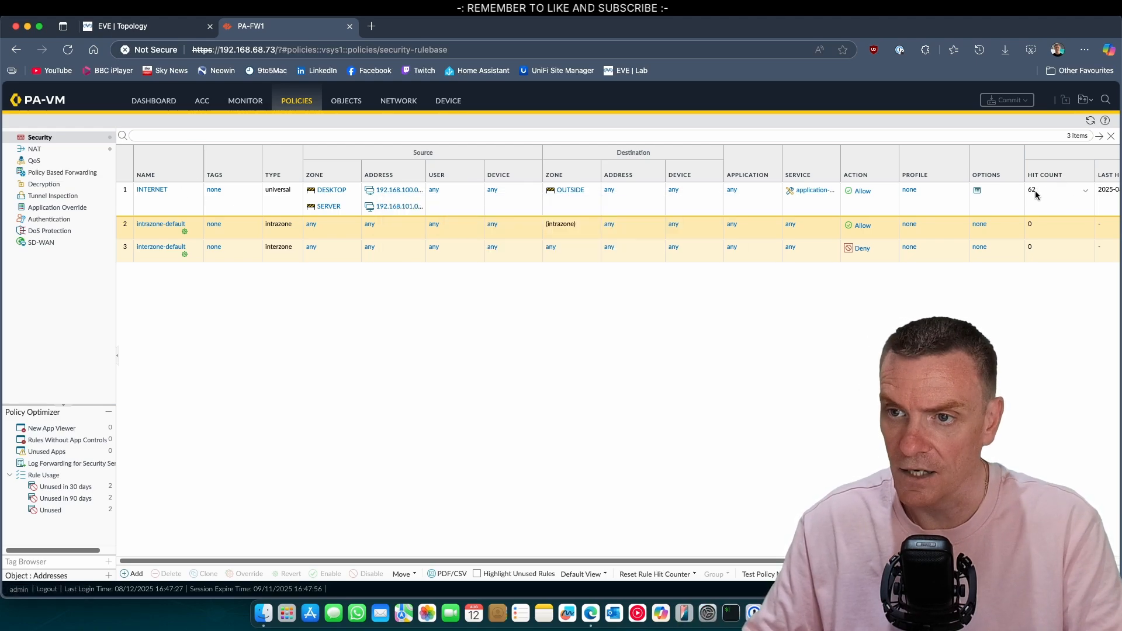
{"action": "left_click", "coordinate": [246, 100]}
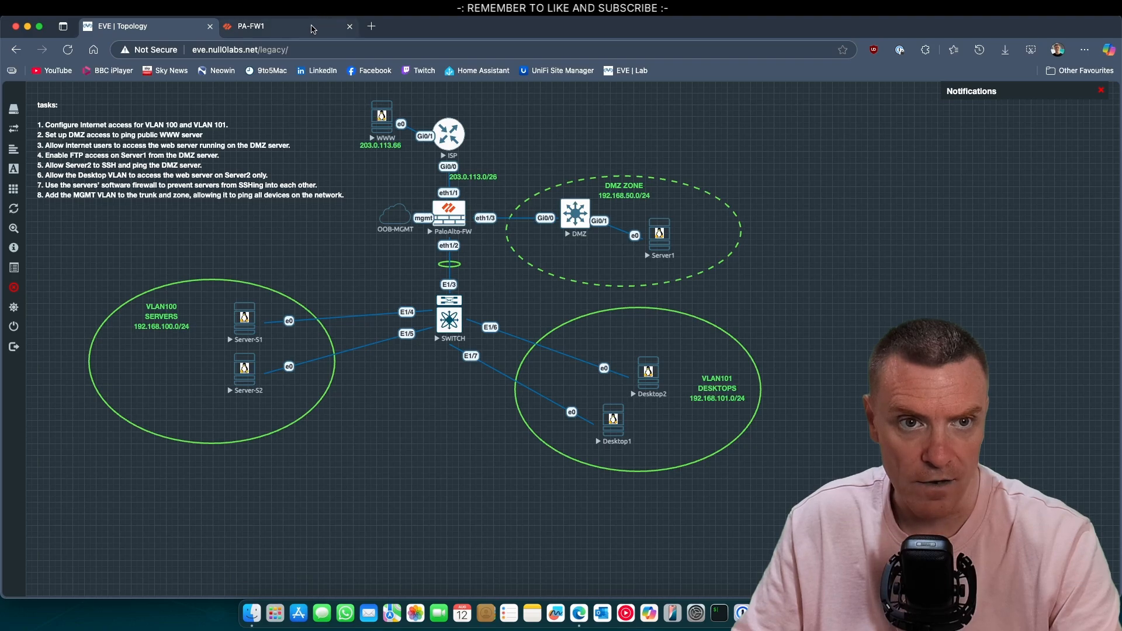
{"action": "left_click", "coordinate": [294, 29]}
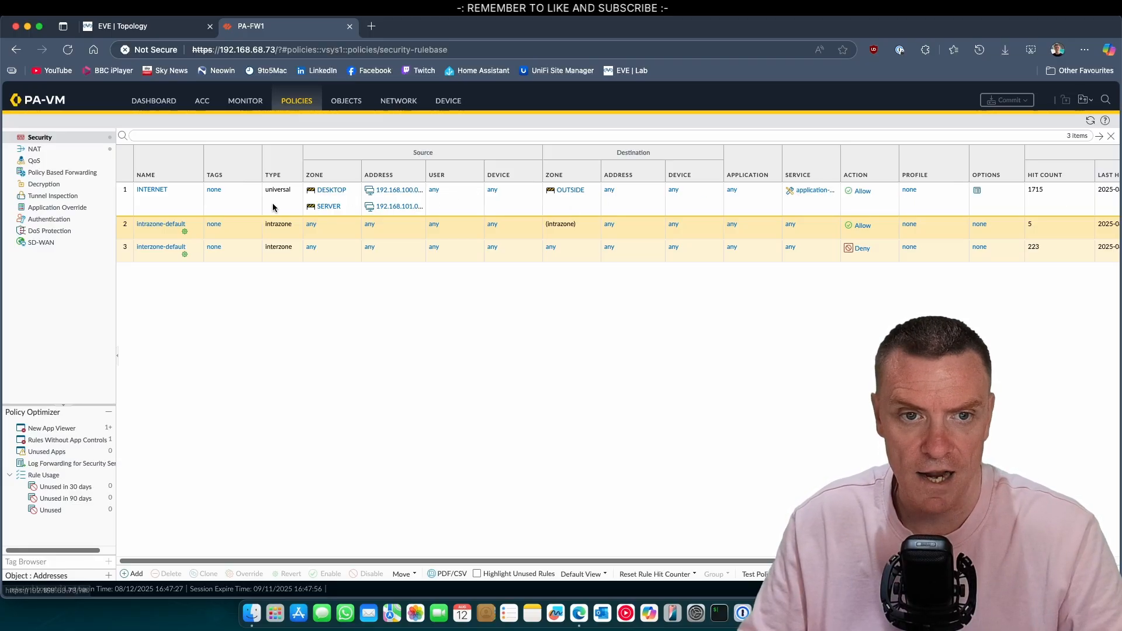
{"action": "left_click", "coordinate": [184, 207]}
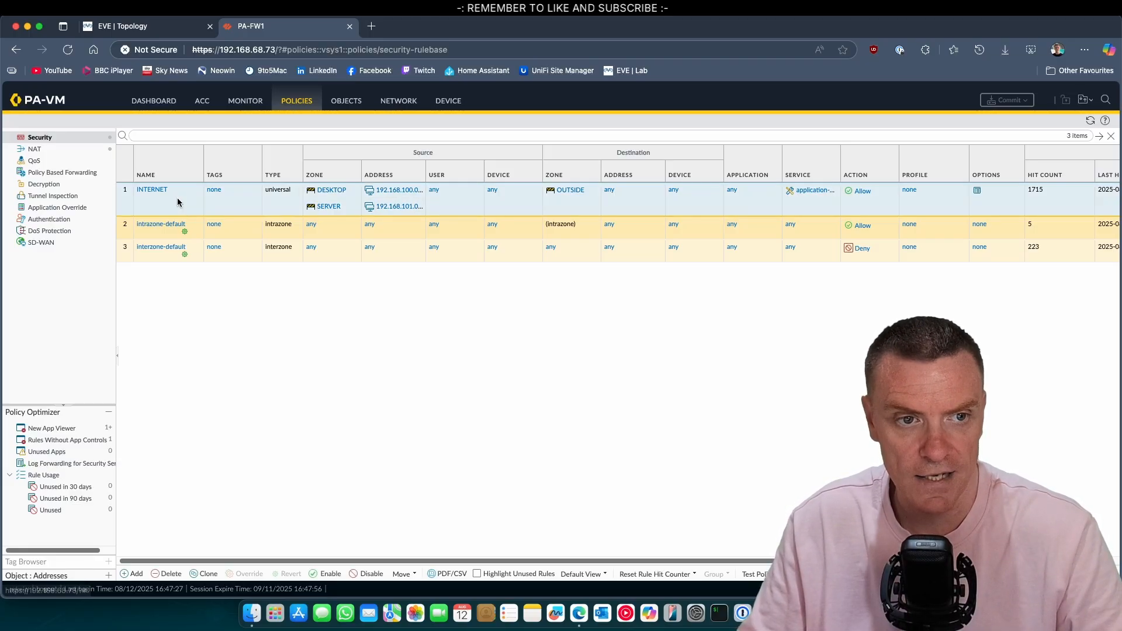
Step: Create a DMZ-INTERNET rule with source zone DMZ and source address 192.168.50.0/24
{"action": "left_click", "coordinate": [136, 574]}
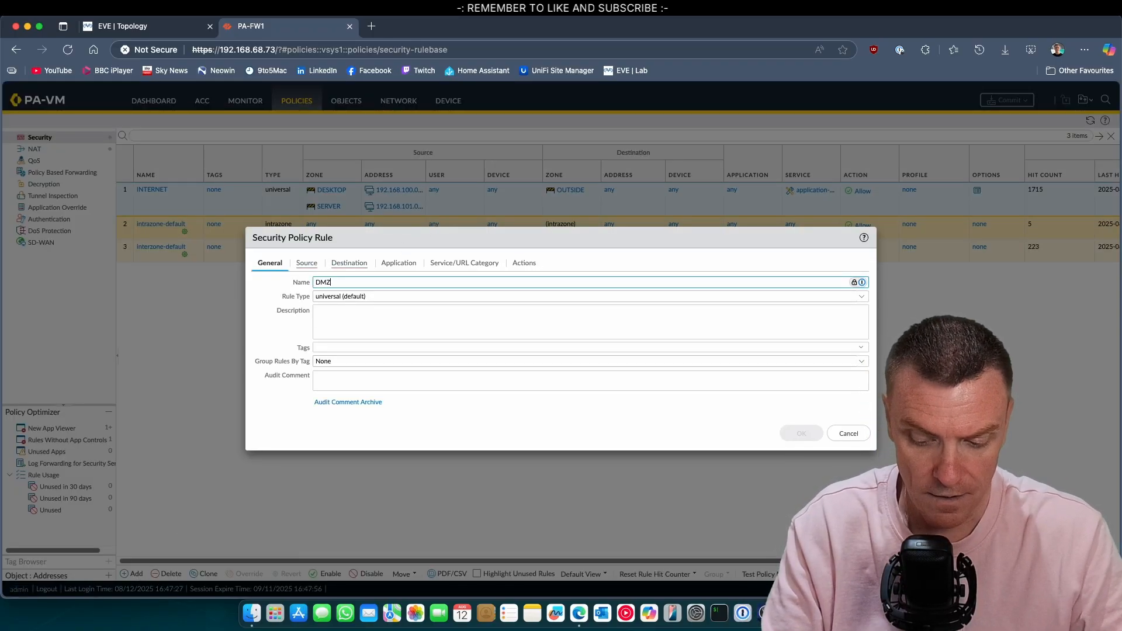
{"action": "type", "text": "DMZ-INTERNET"}
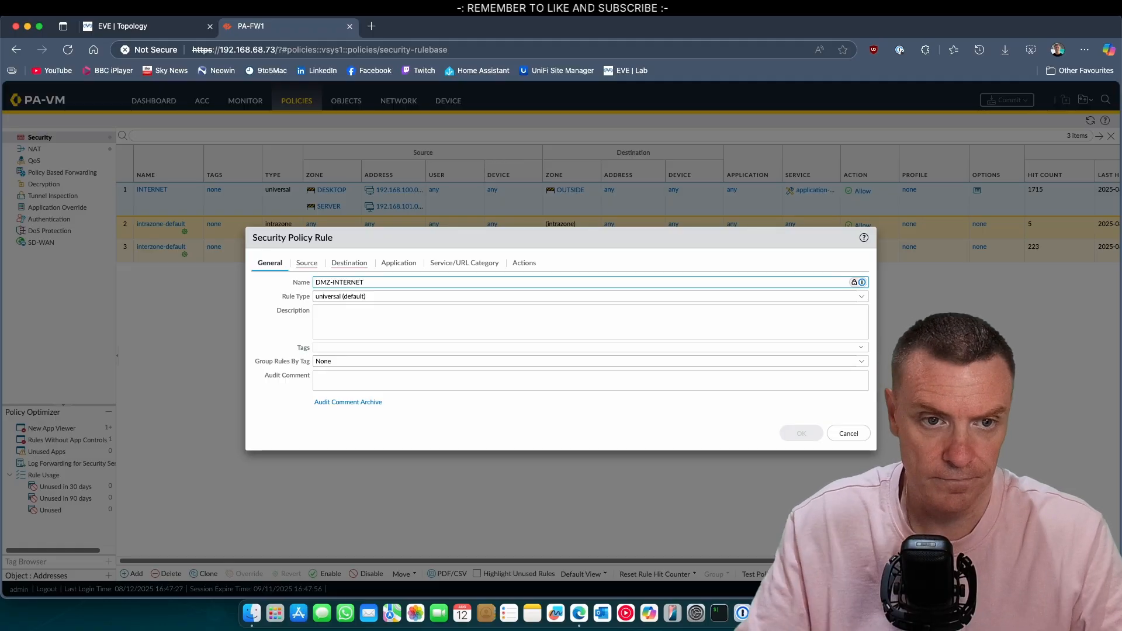
{"action": "left_click", "coordinate": [305, 263]}
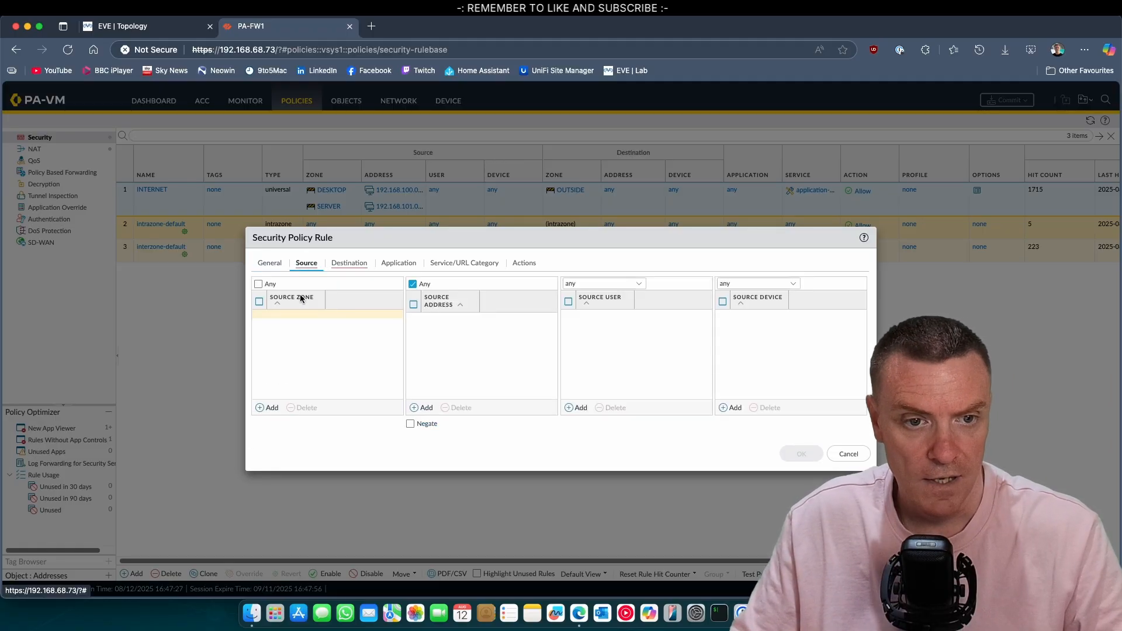
{"action": "left_click", "coordinate": [271, 408]}
{"action": "left_click", "coordinate": [301, 341]}
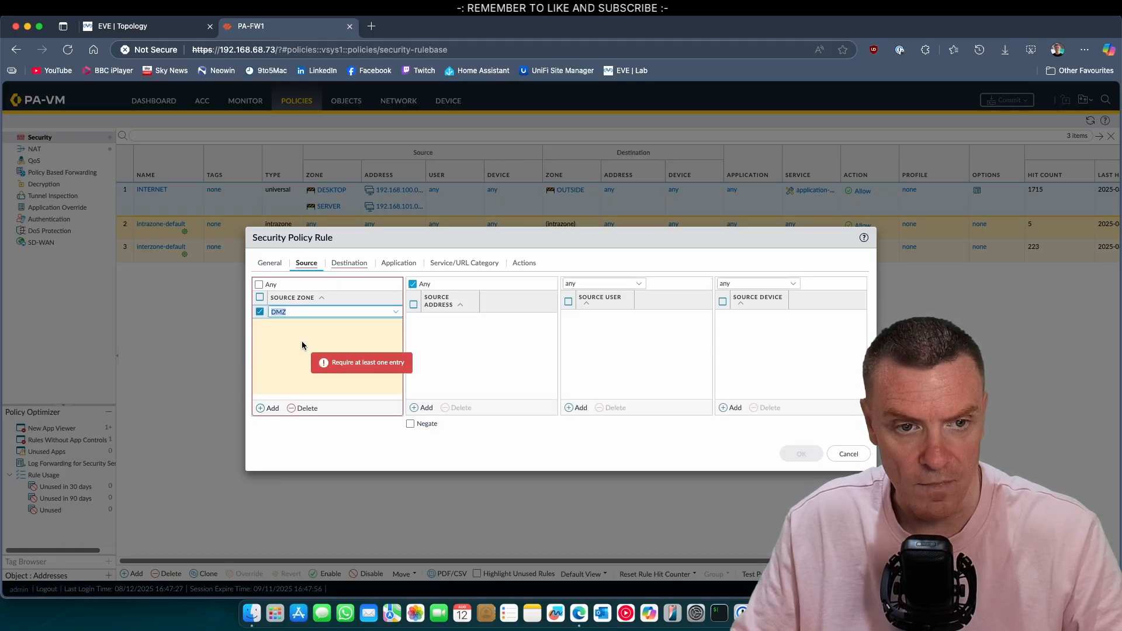
{"action": "left_click", "coordinate": [418, 407]}
{"action": "type", "text": "192"}
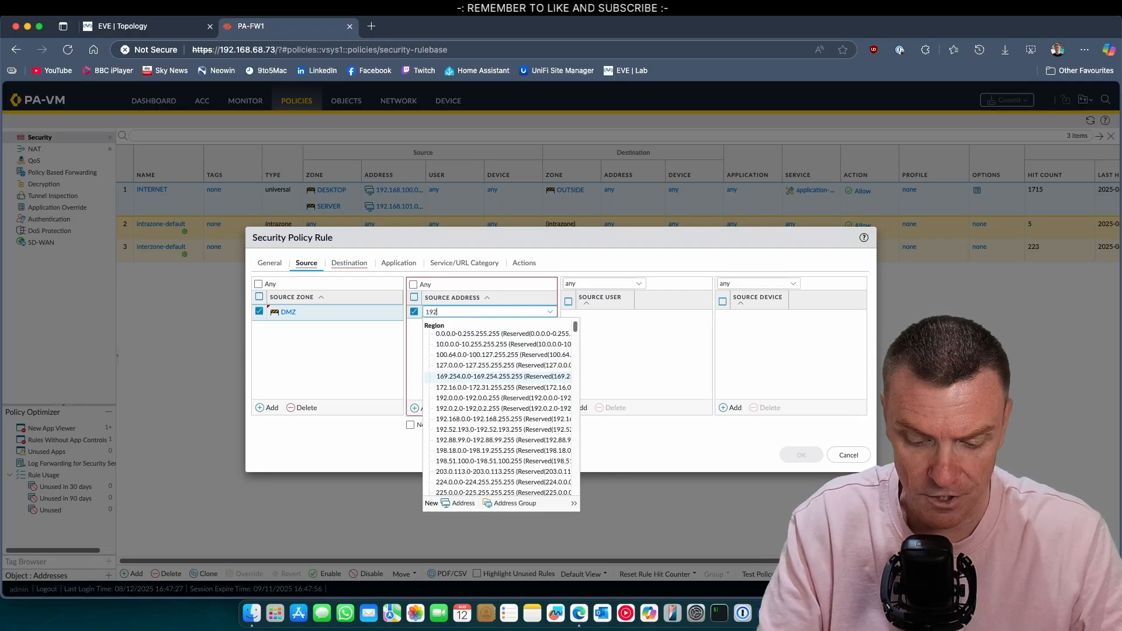
{"action": "type", "text": ".168.50"}
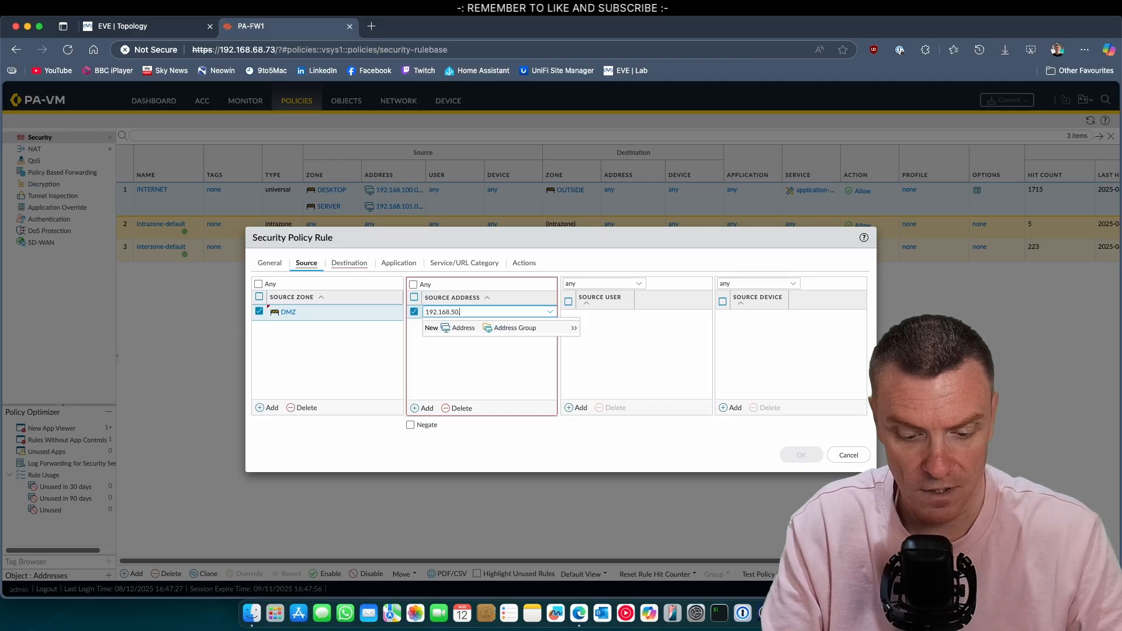
{"action": "type", "text": ".0/24"}
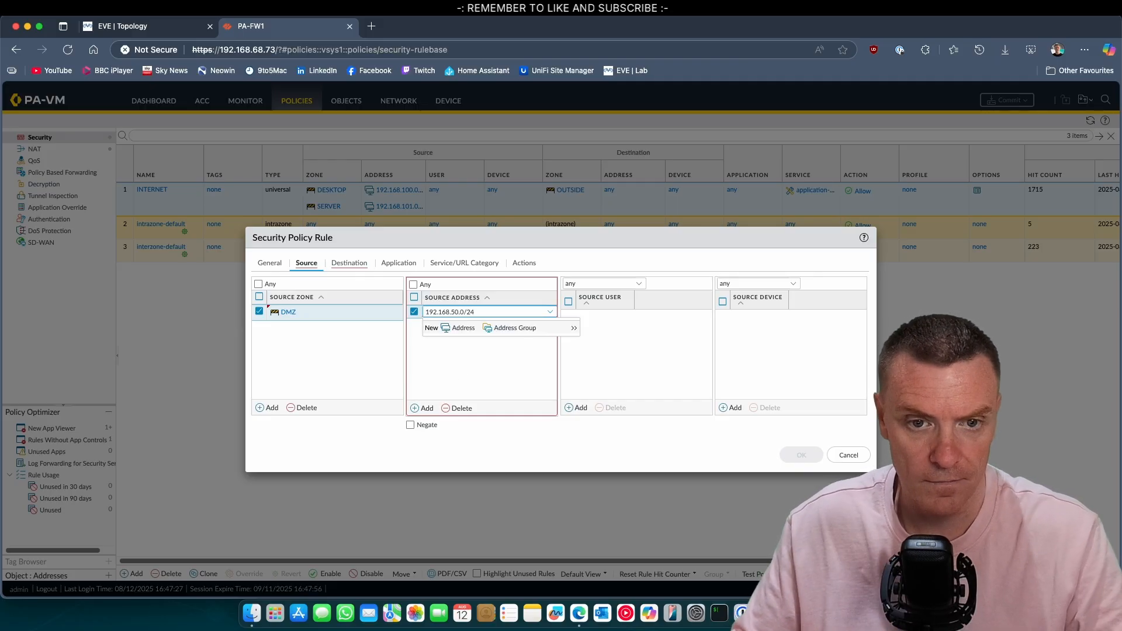
{"action": "left_click", "coordinate": [494, 371]}
Step: Set the destination to zone OUTSIDE and address 203.0.113.66
{"action": "left_click", "coordinate": [353, 268]}
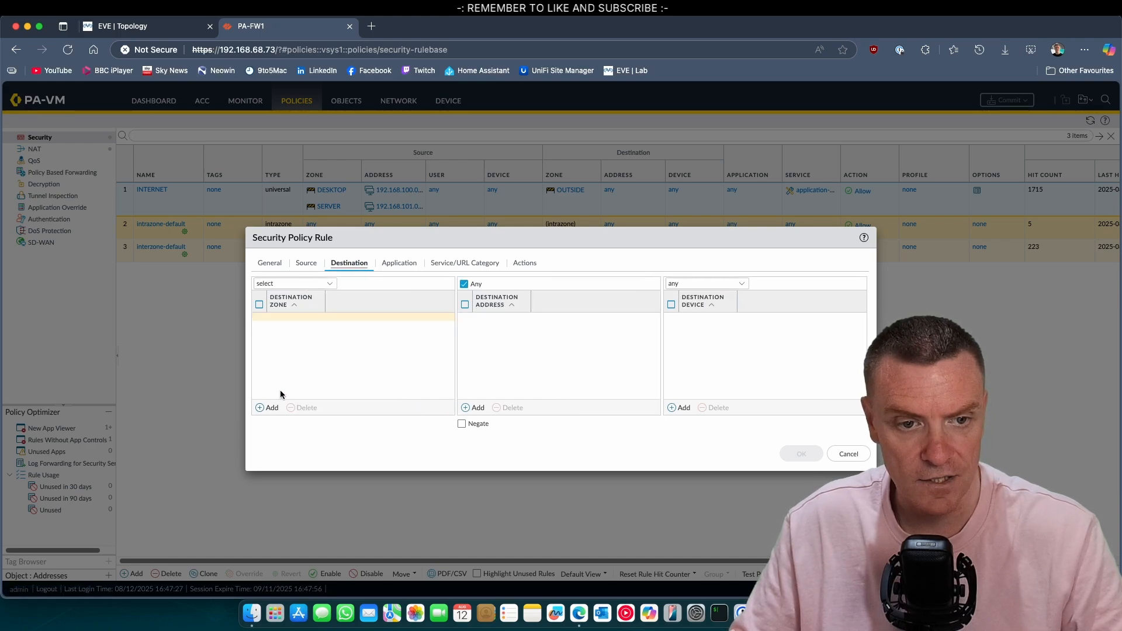
{"action": "left_click", "coordinate": [269, 408]}
{"action": "left_click", "coordinate": [298, 353]}
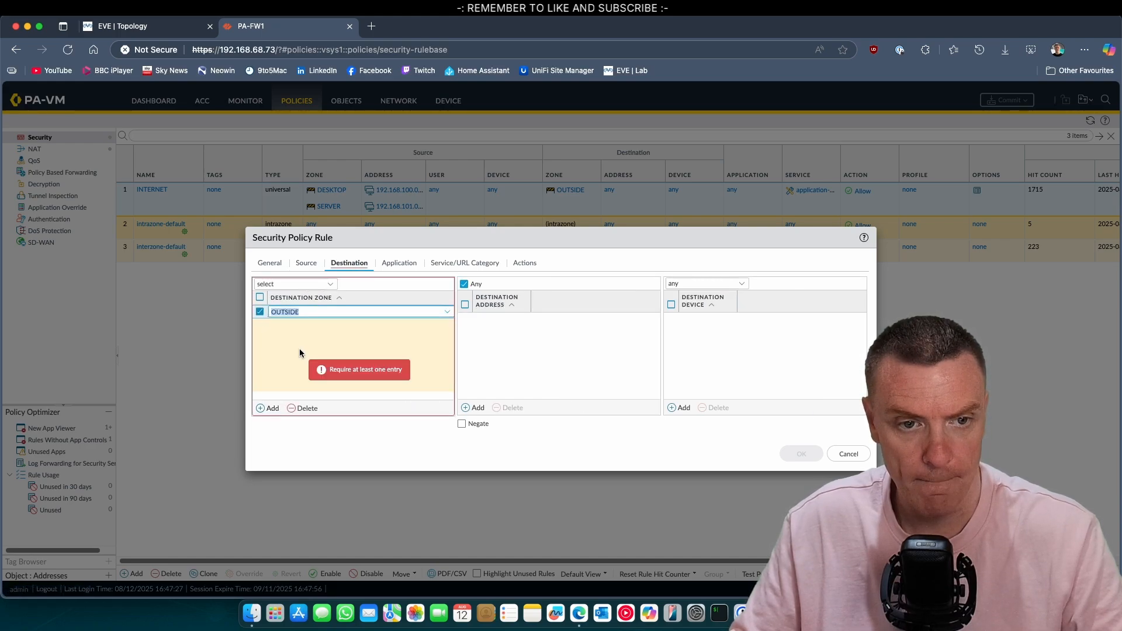
{"action": "left_click", "coordinate": [538, 348]}
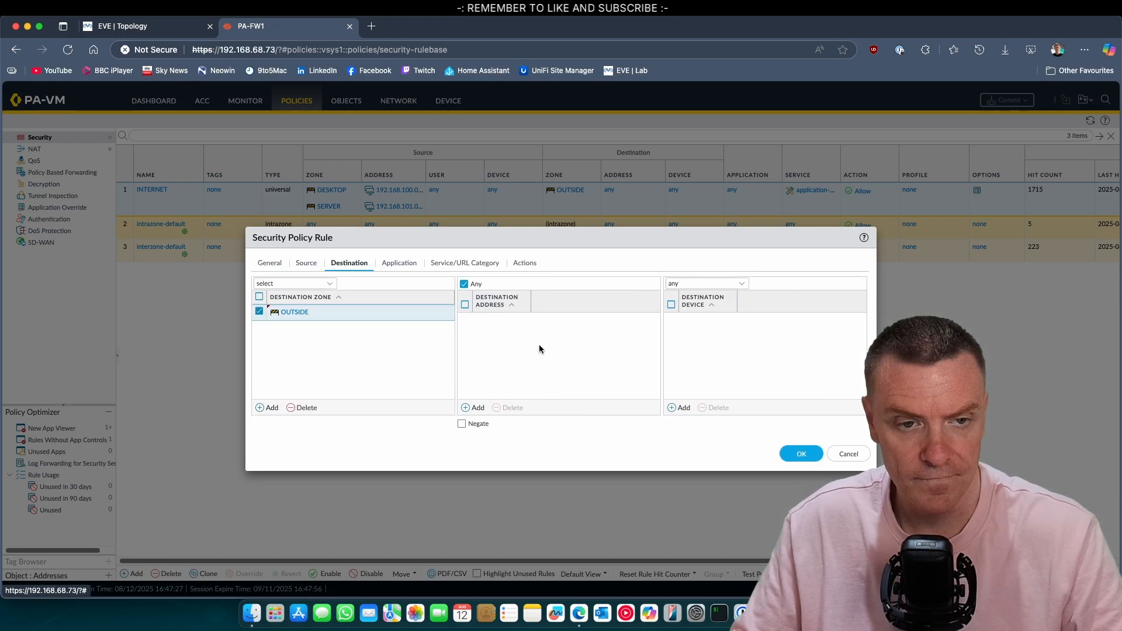
{"action": "left_click", "coordinate": [159, 26]}
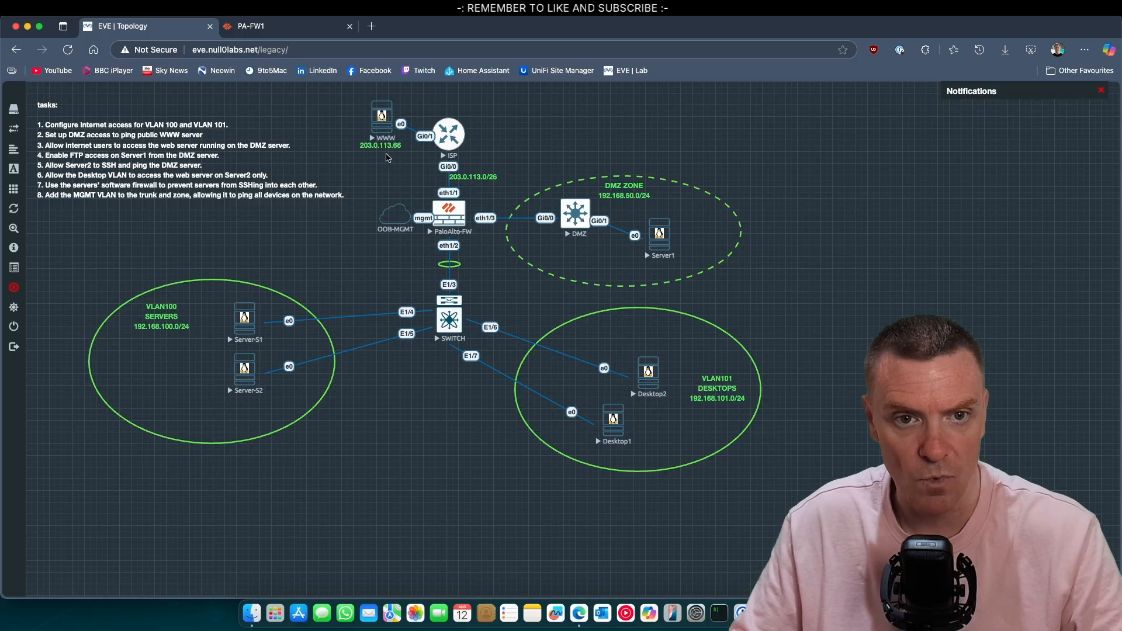
{"action": "left_click", "coordinate": [291, 30]}
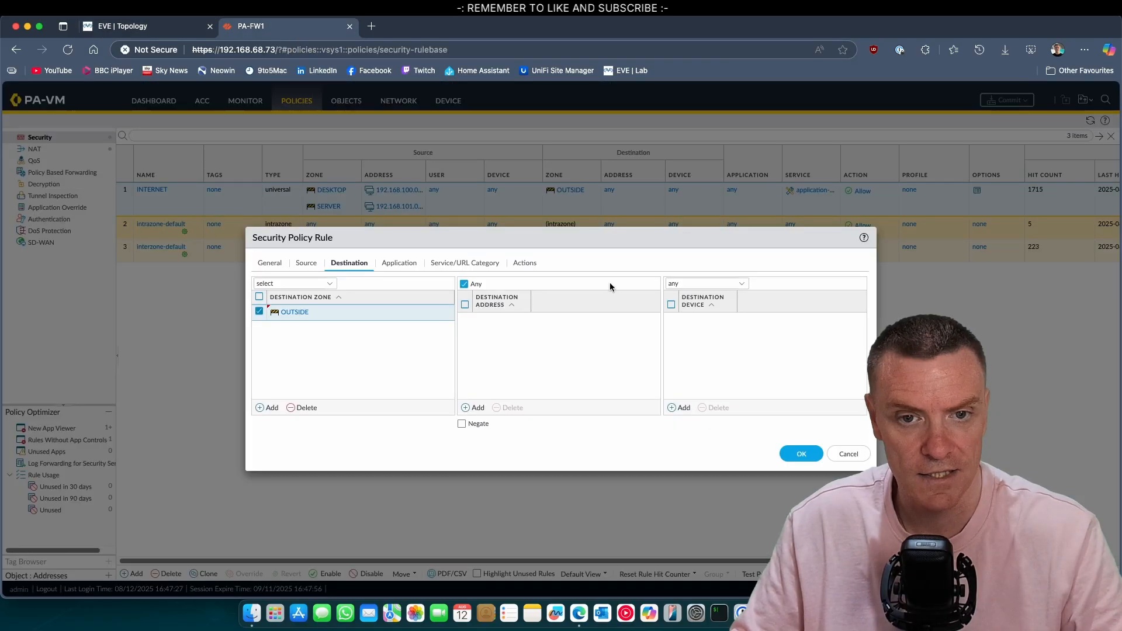
{"action": "left_click", "coordinate": [474, 407]}
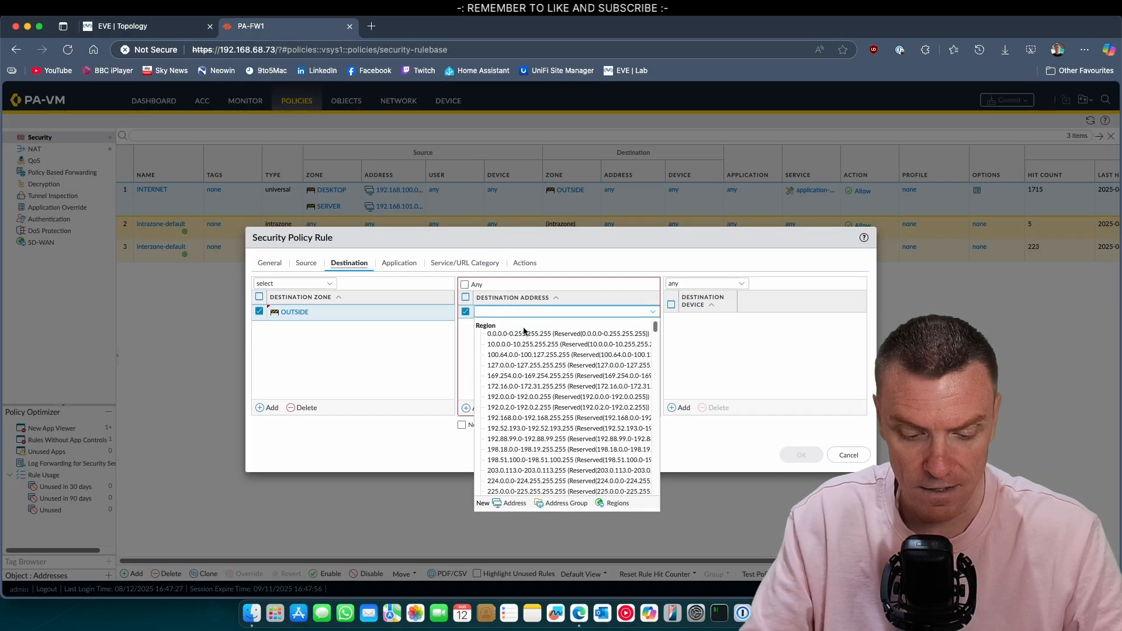
{"action": "type", "text": "203.0"}
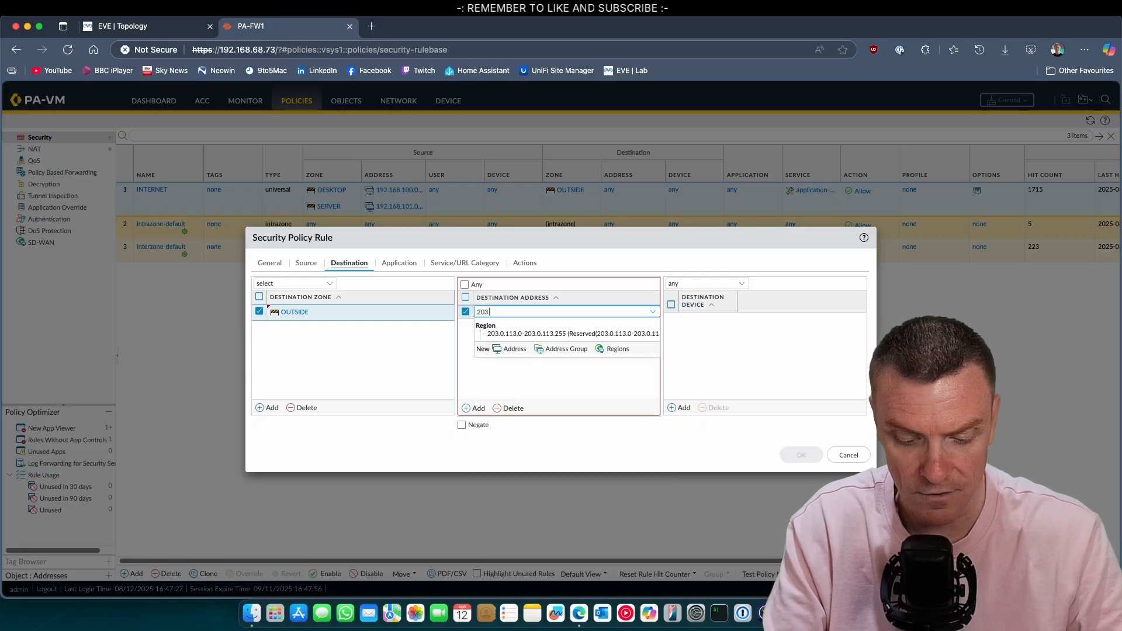
{"action": "type", "text": ".113"}
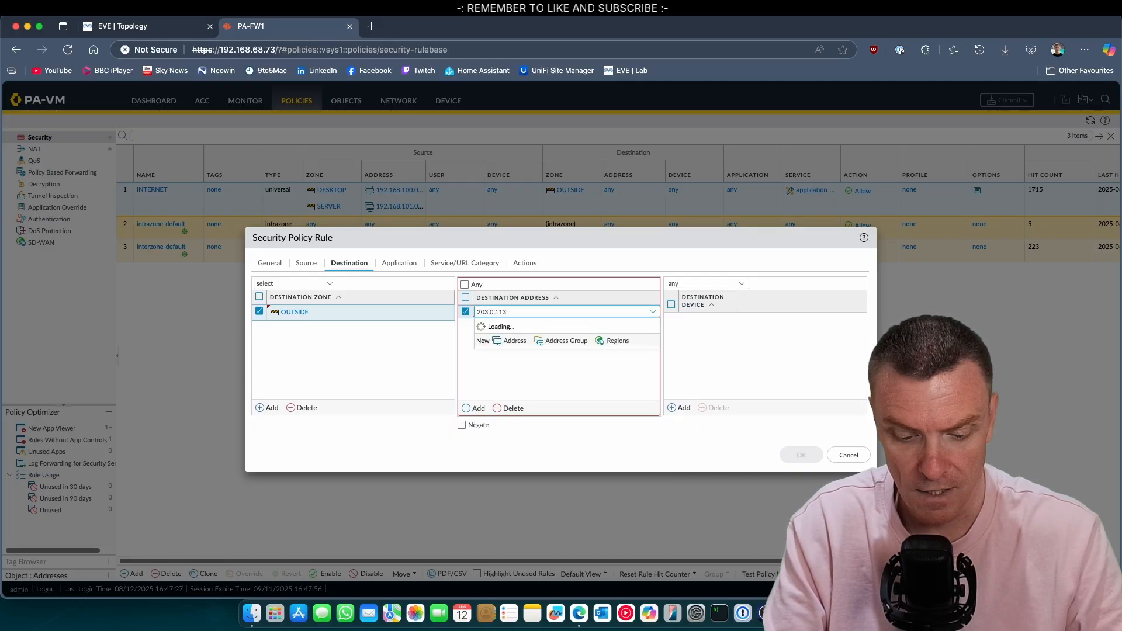
{"action": "type", "text": ".66"}
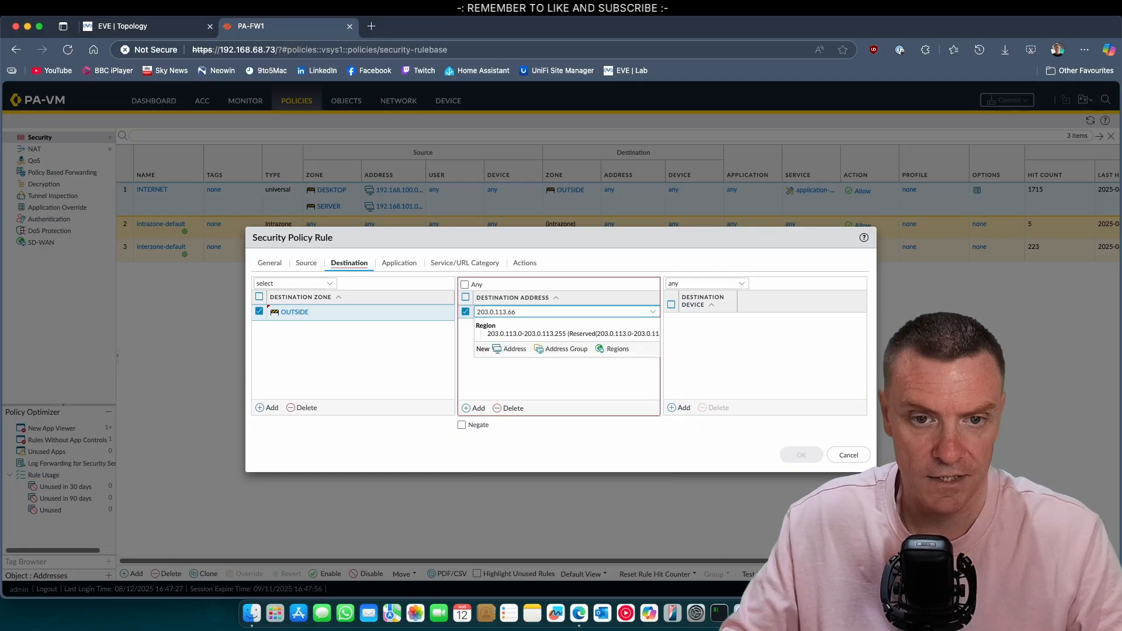
{"action": "key", "text": "Return"}
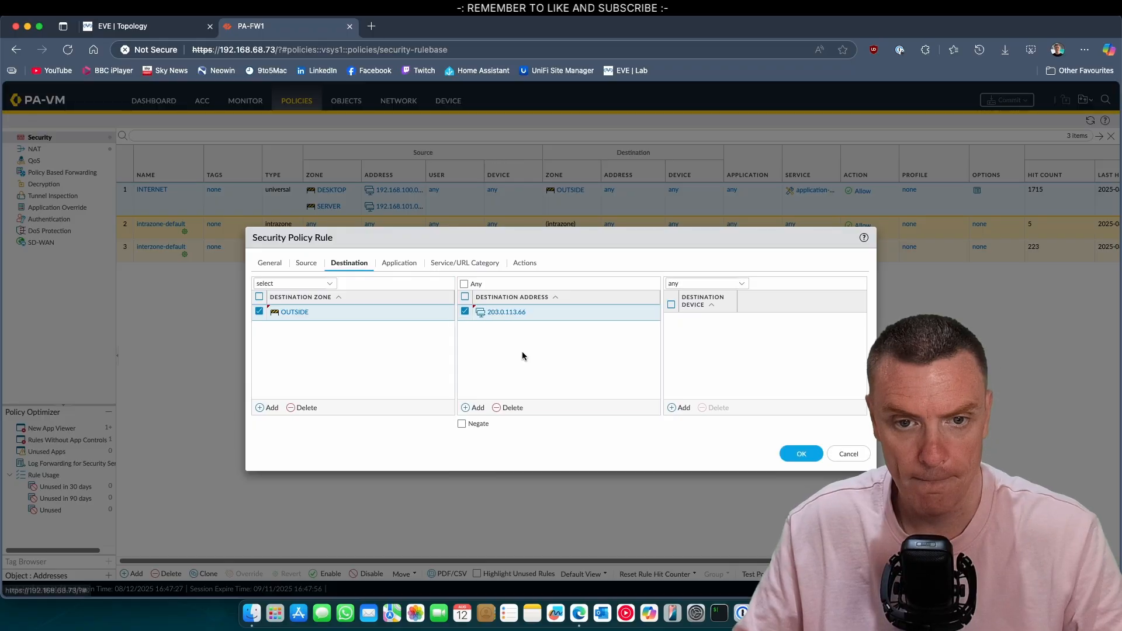
Step: Allow the ping application, review service and action settings, and save the rule
{"action": "left_click", "coordinate": [412, 266]}
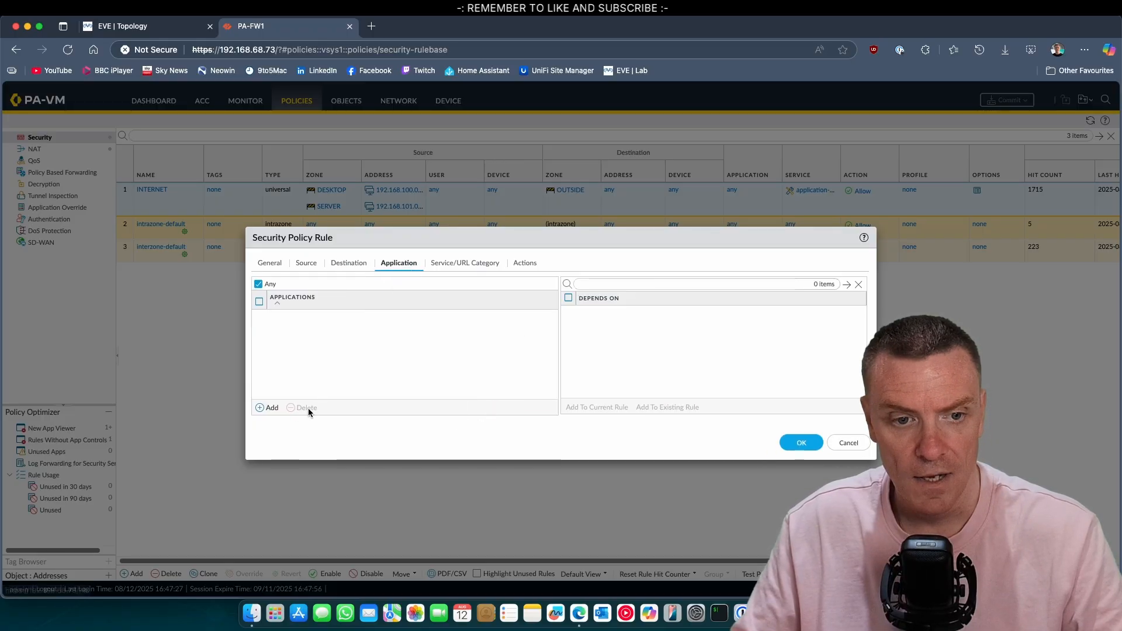
{"action": "left_click", "coordinate": [270, 408]}
{"action": "type", "text": "ping"}
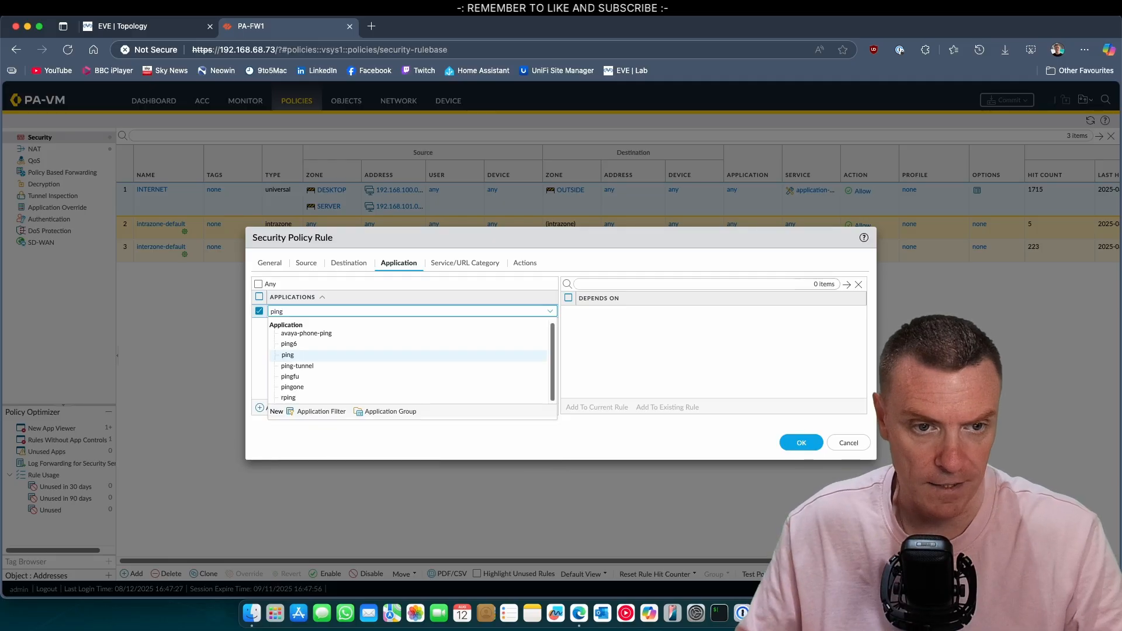
{"action": "left_click", "coordinate": [313, 357]}
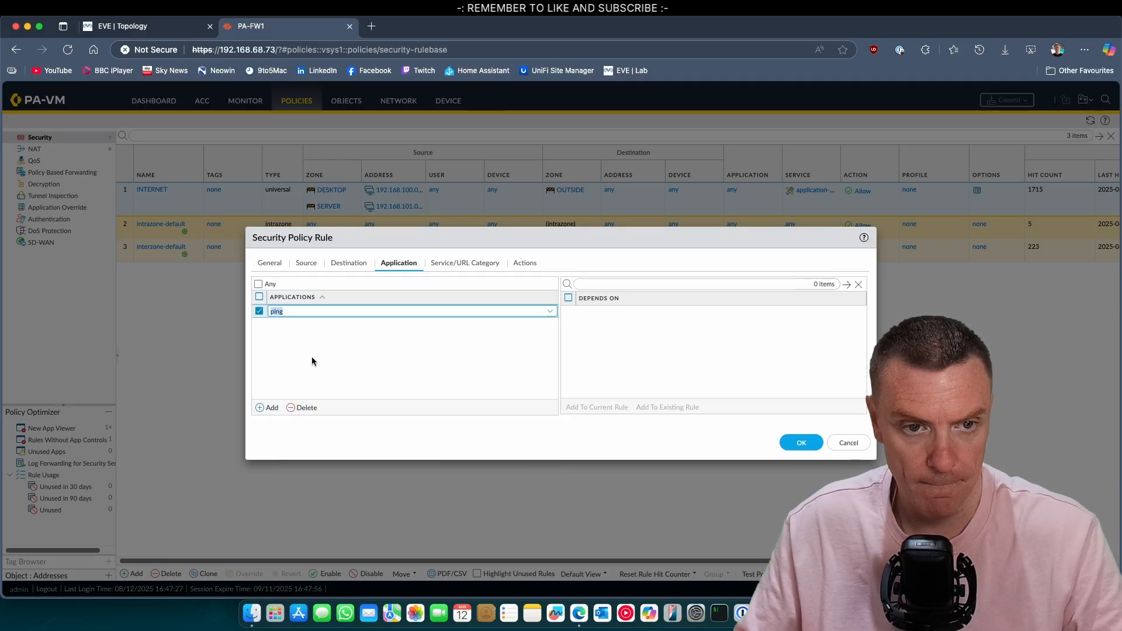
{"action": "left_click", "coordinate": [385, 359]}
{"action": "left_click", "coordinate": [473, 268]}
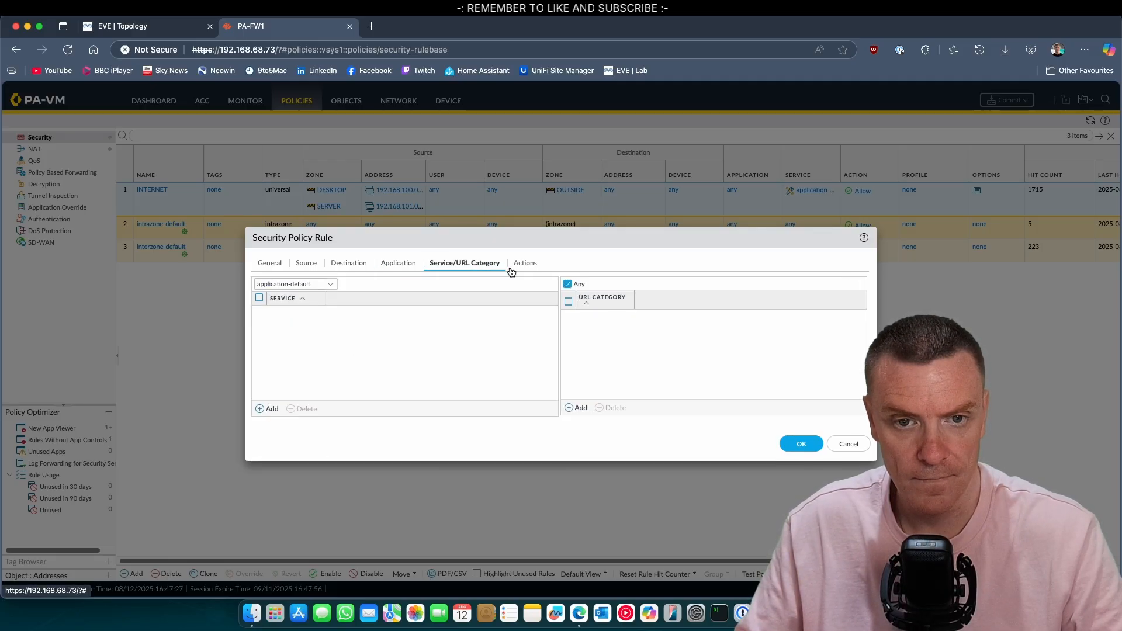
{"action": "left_click", "coordinate": [513, 264]}
{"action": "left_click", "coordinate": [801, 419]}
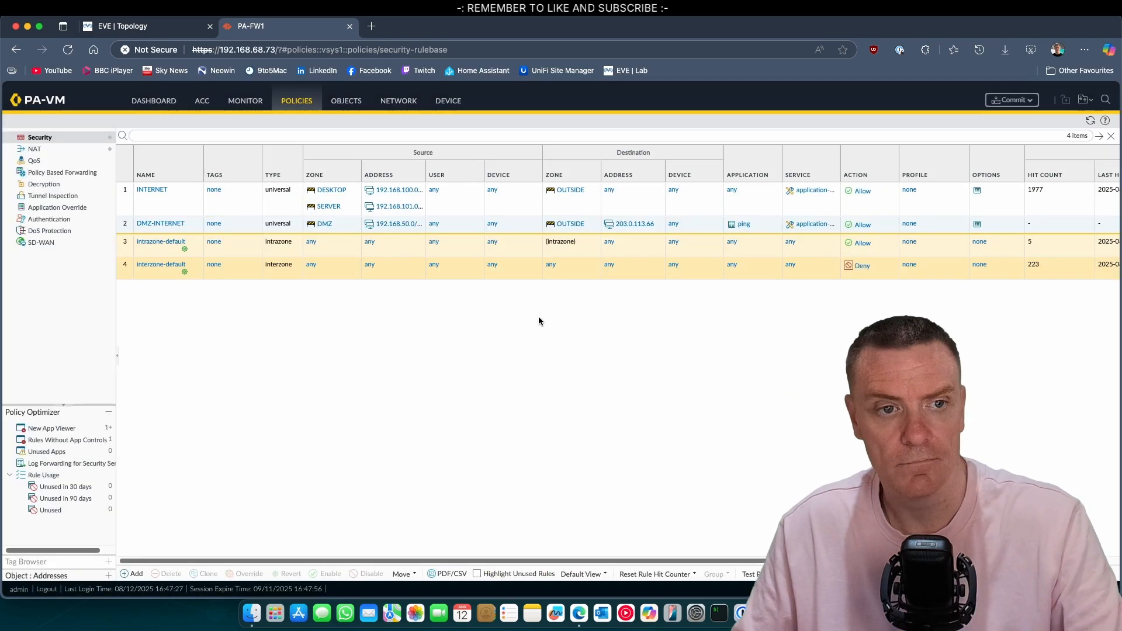
Step: Move DMZ-INTERNET above INTERNET as rule 1 and start a commit
{"action": "left_click", "coordinate": [128, 227]}
{"action": "left_click_drag", "start_coordinate": [128, 227], "coordinate": [129, 193]}
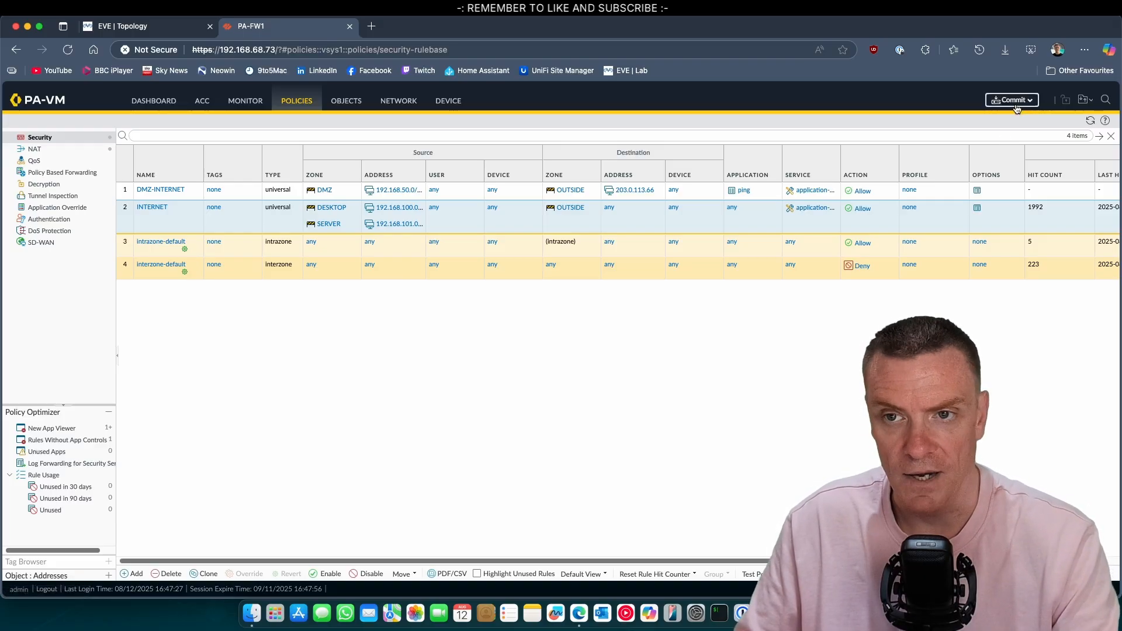
{"action": "left_click", "coordinate": [1013, 100]}
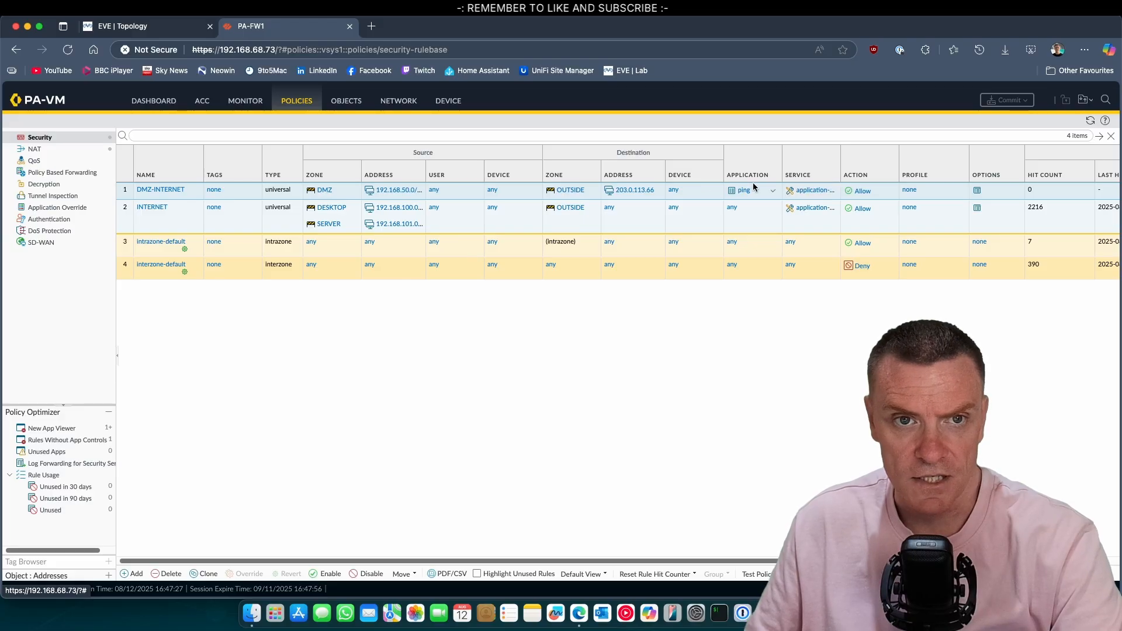
Step: Add source zone DMZ and source address 192.168.50.0/24 to the OUTBOUND NAT rule's original packet
{"action": "left_click", "coordinate": [35, 150]}
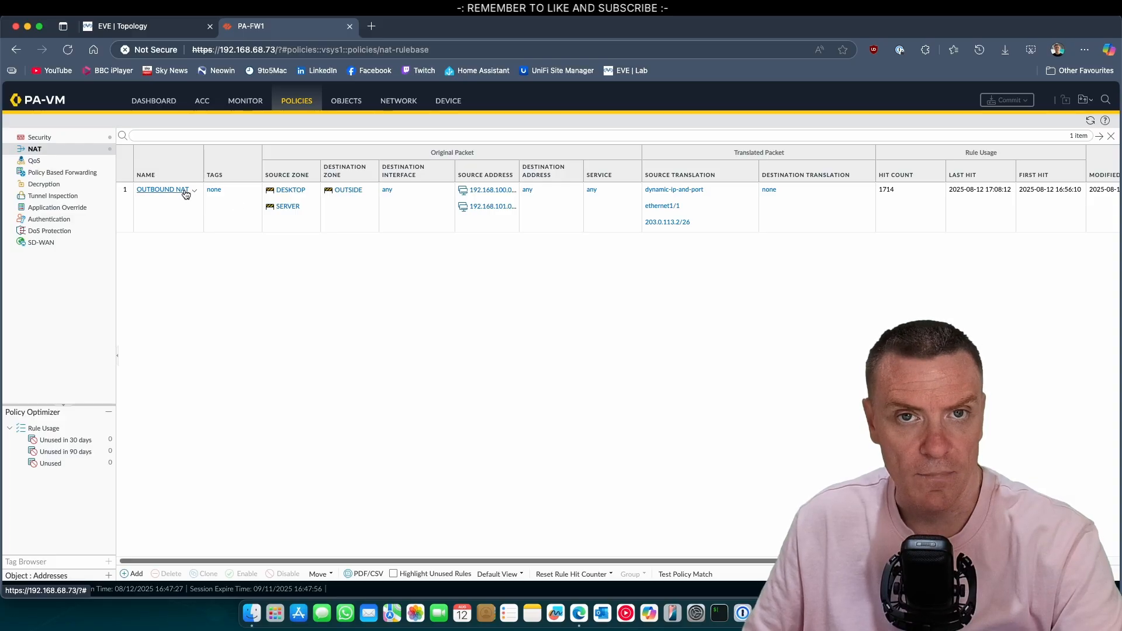
{"action": "left_click", "coordinate": [183, 193]}
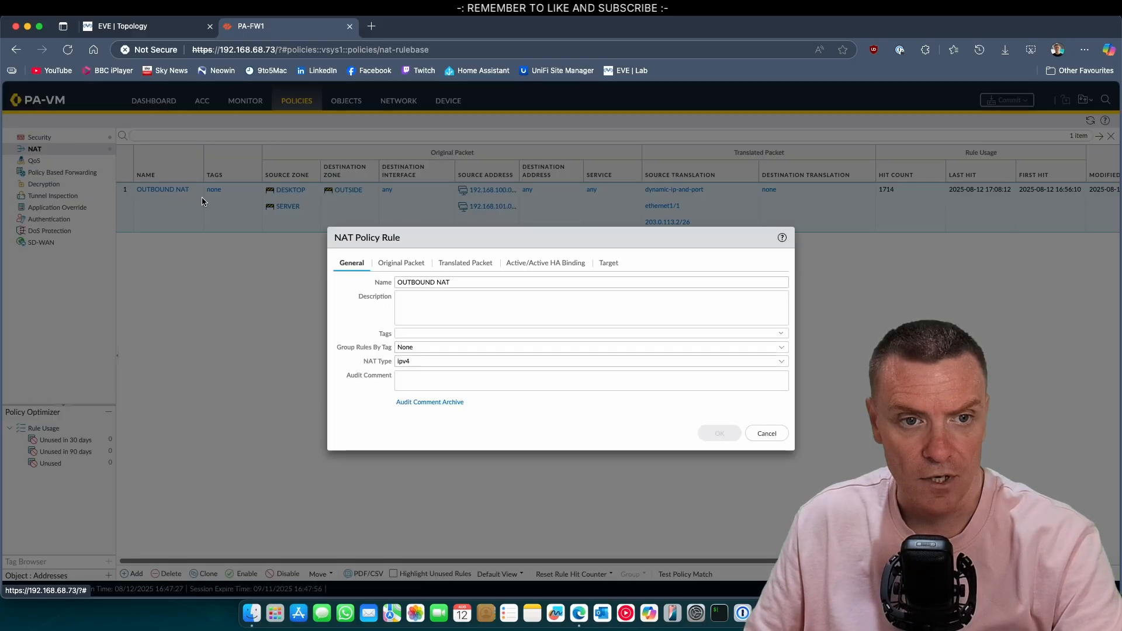
{"action": "left_click", "coordinate": [413, 267]}
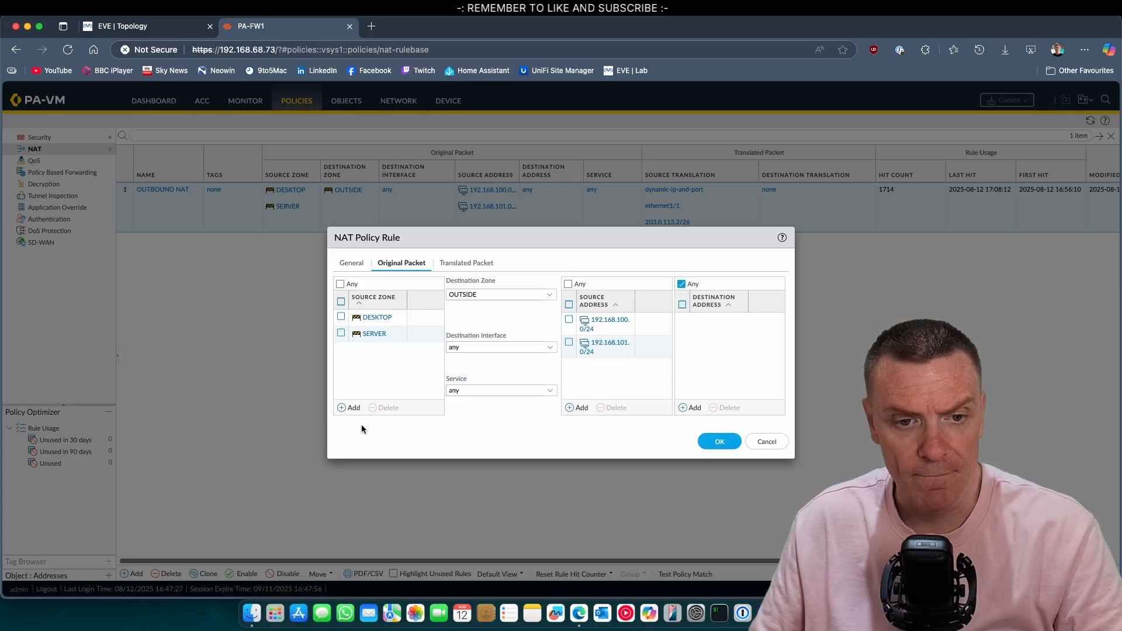
{"action": "left_click", "coordinate": [351, 408]}
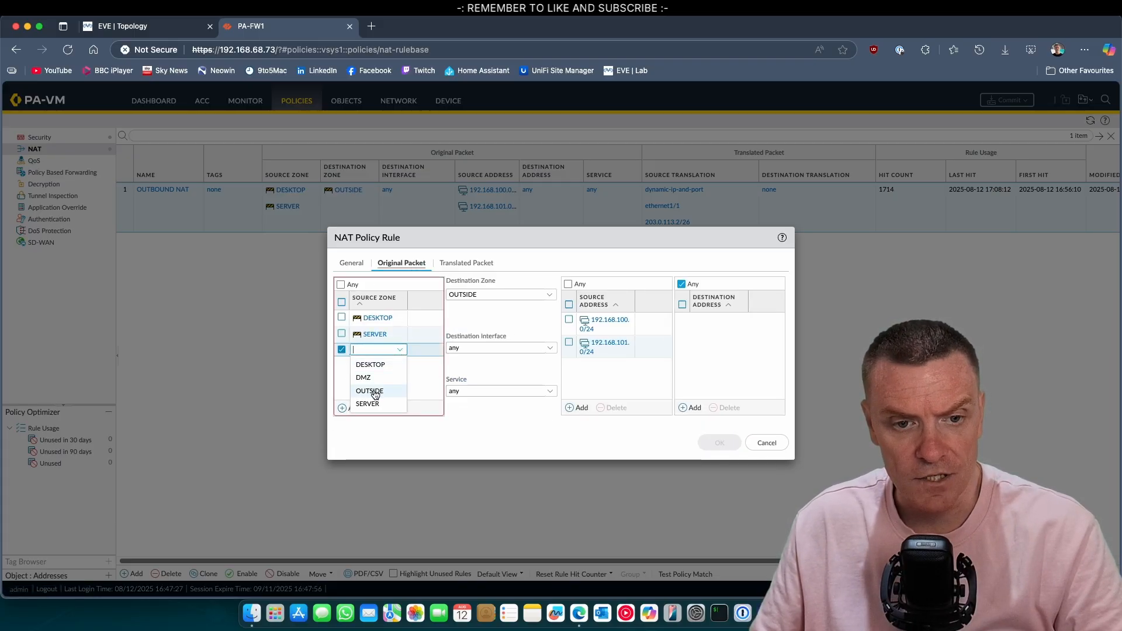
{"action": "left_click", "coordinate": [376, 378]}
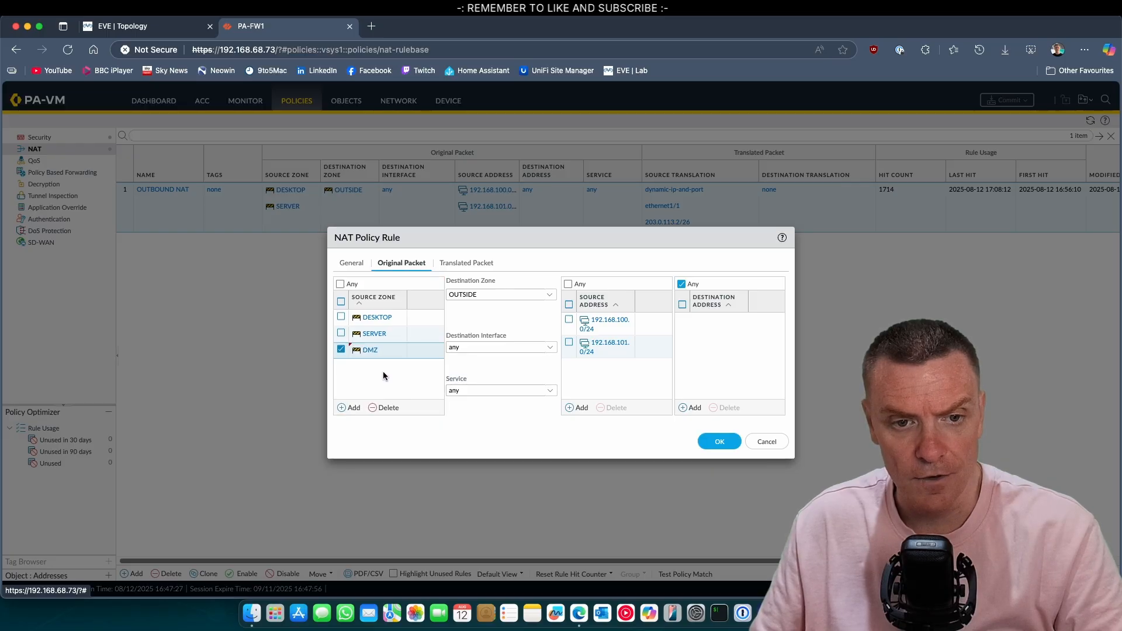
{"action": "left_click", "coordinate": [579, 408]}
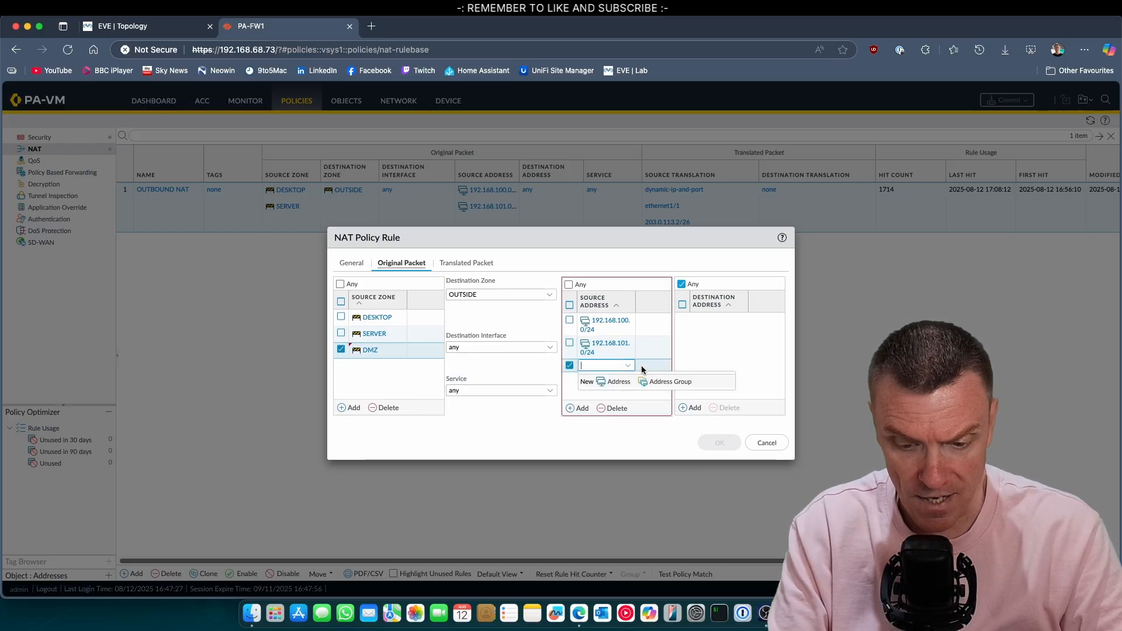
{"action": "type", "text": "192.168"}
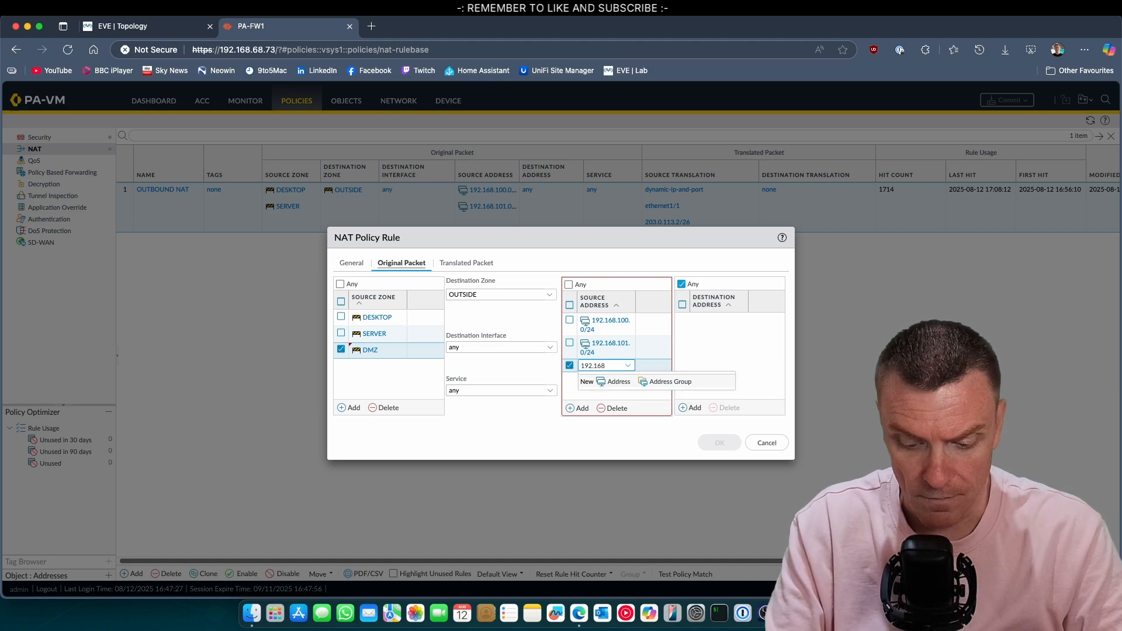
{"action": "type", "text": ".50.0/24"}
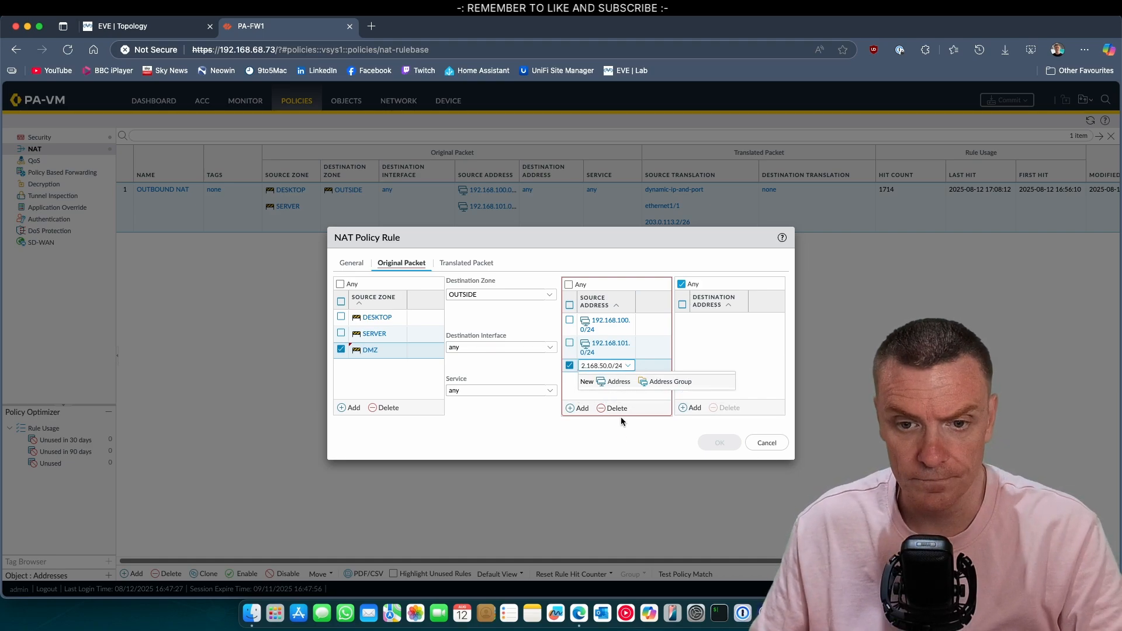
{"action": "key", "text": "Return"}
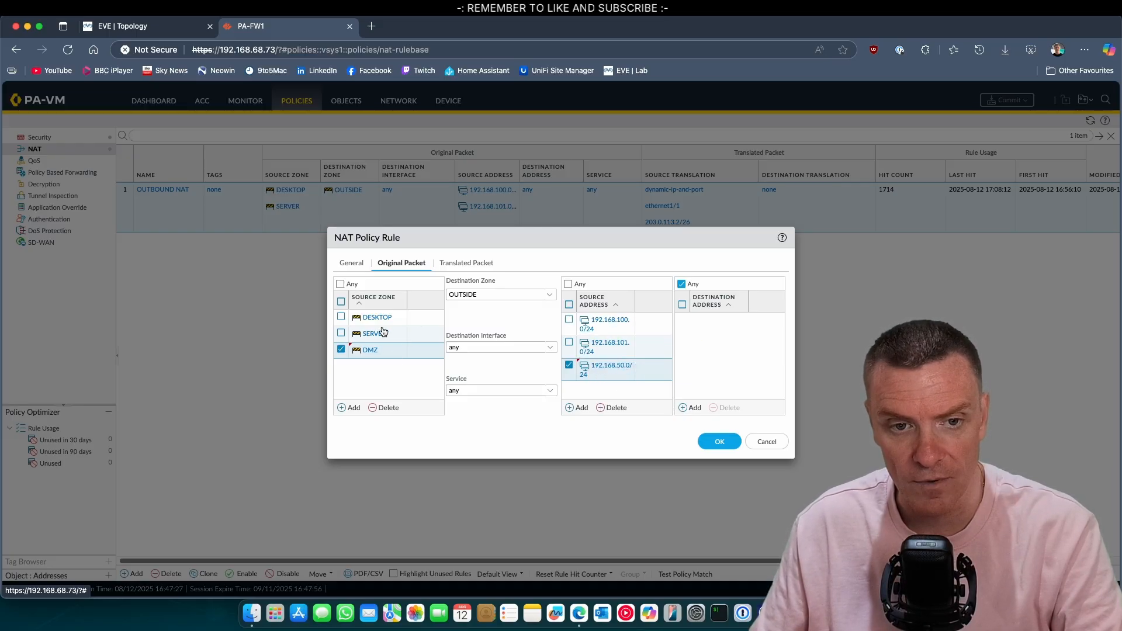
{"action": "left_click", "coordinate": [708, 437]}
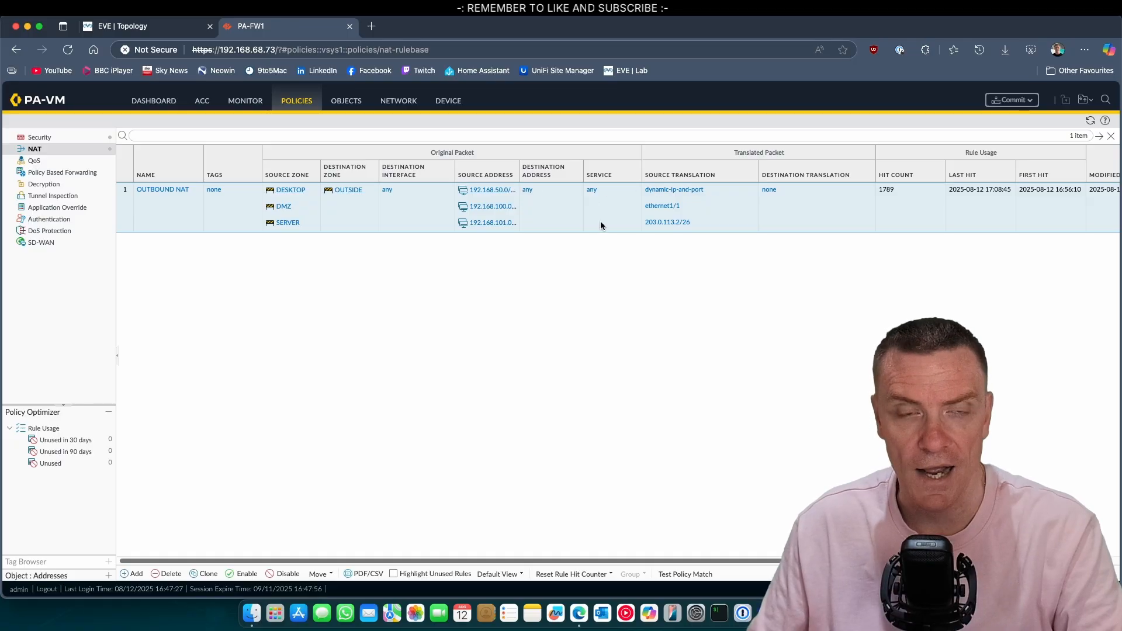
Step: Commit the updated NAT configuration and close the successful commit status report
{"action": "left_click", "coordinate": [1010, 100]}
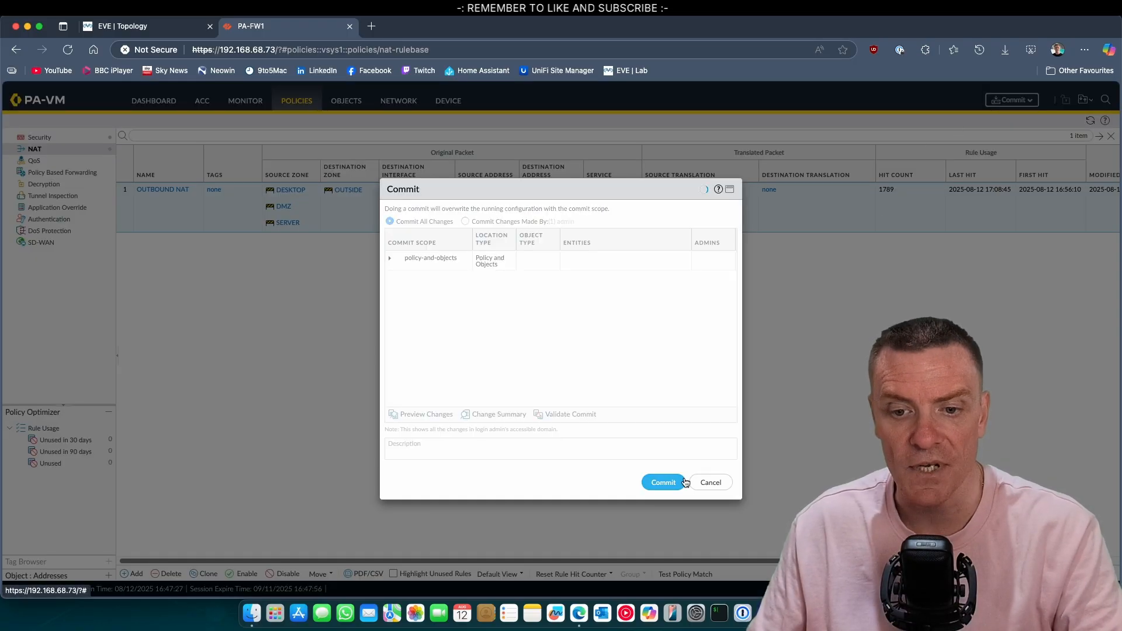
{"action": "left_click", "coordinate": [664, 482]}
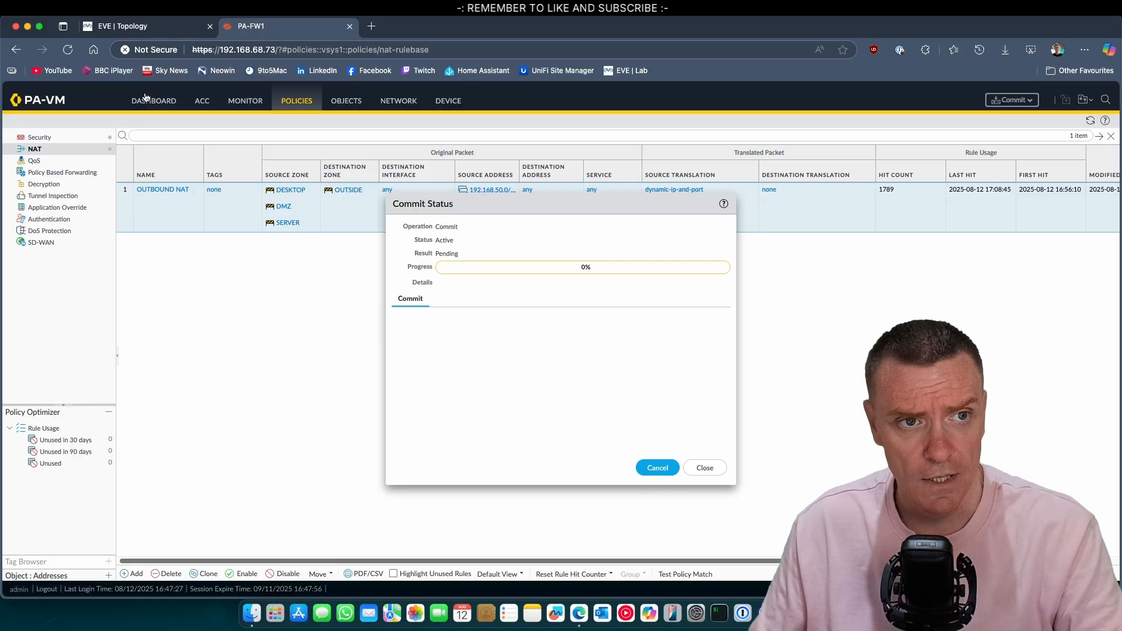
{"action": "left_click", "coordinate": [158, 27]}
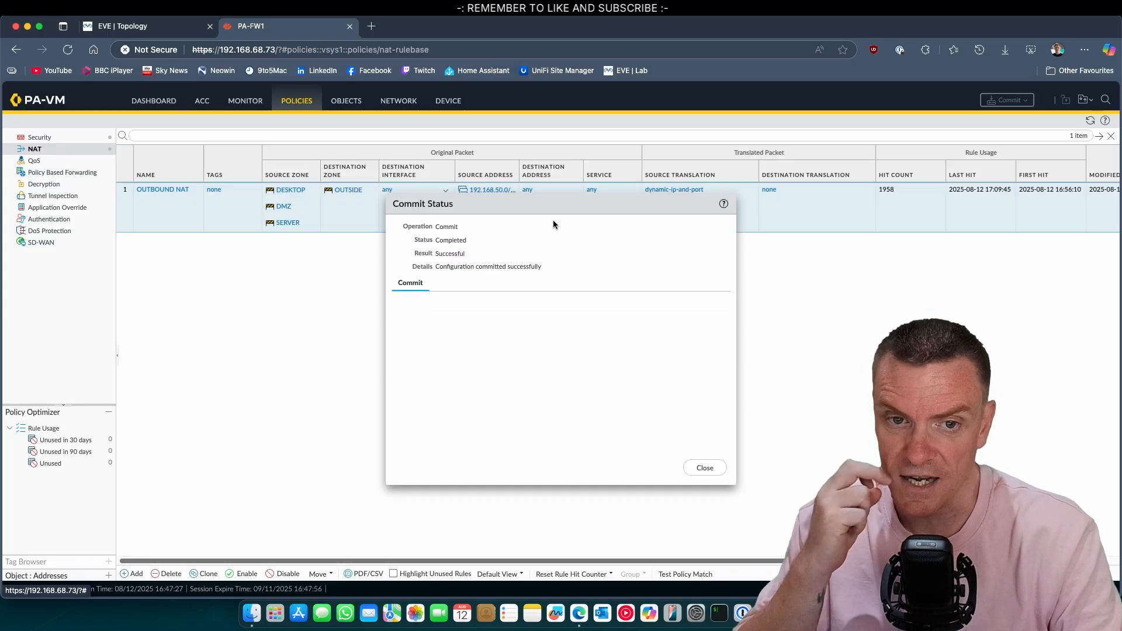
{"action": "left_click", "coordinate": [704, 468]}
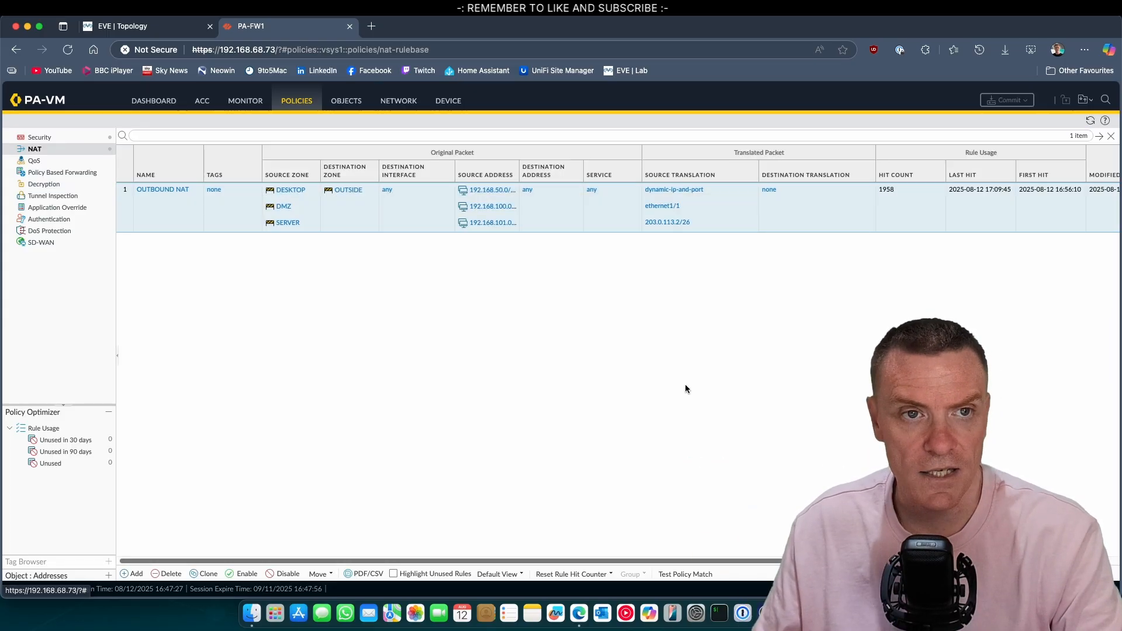
Step: Run ip add in the Server1 console to show its 192.168.50.1 address
{"action": "key", "text": "super+Tab"}
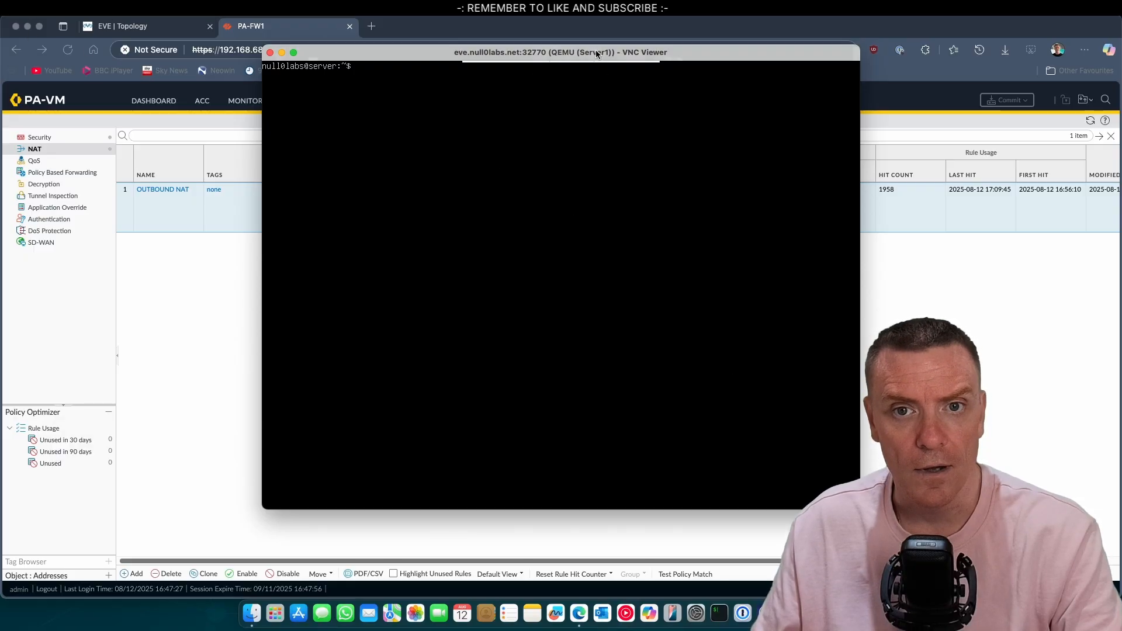
{"action": "left_click", "coordinate": [123, 27]}
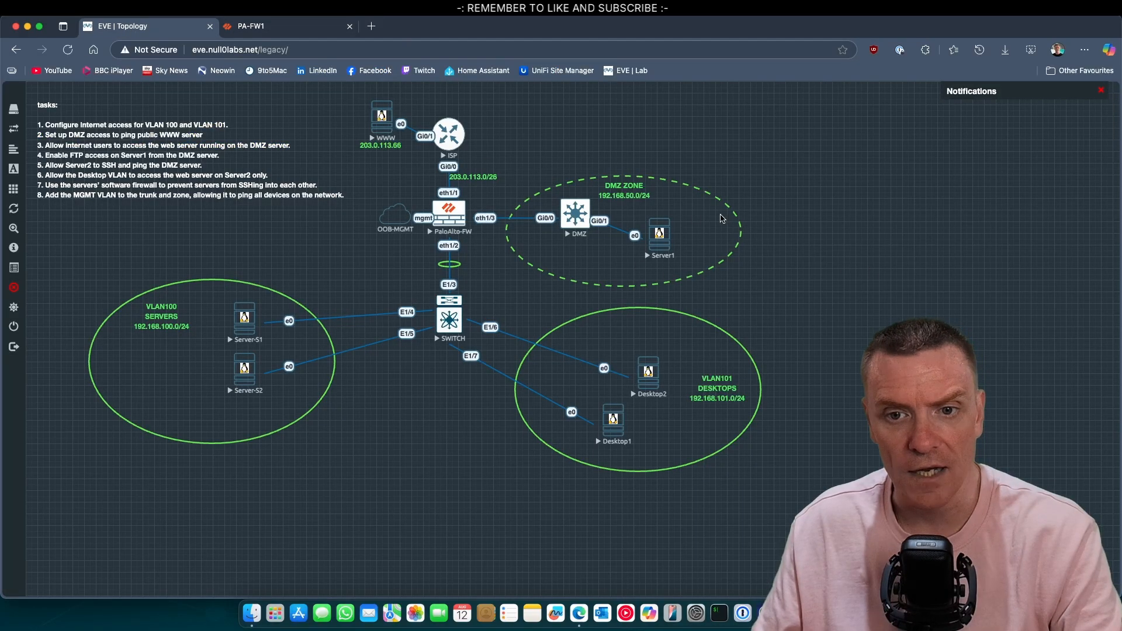
{"action": "key", "text": "super+Tab"}
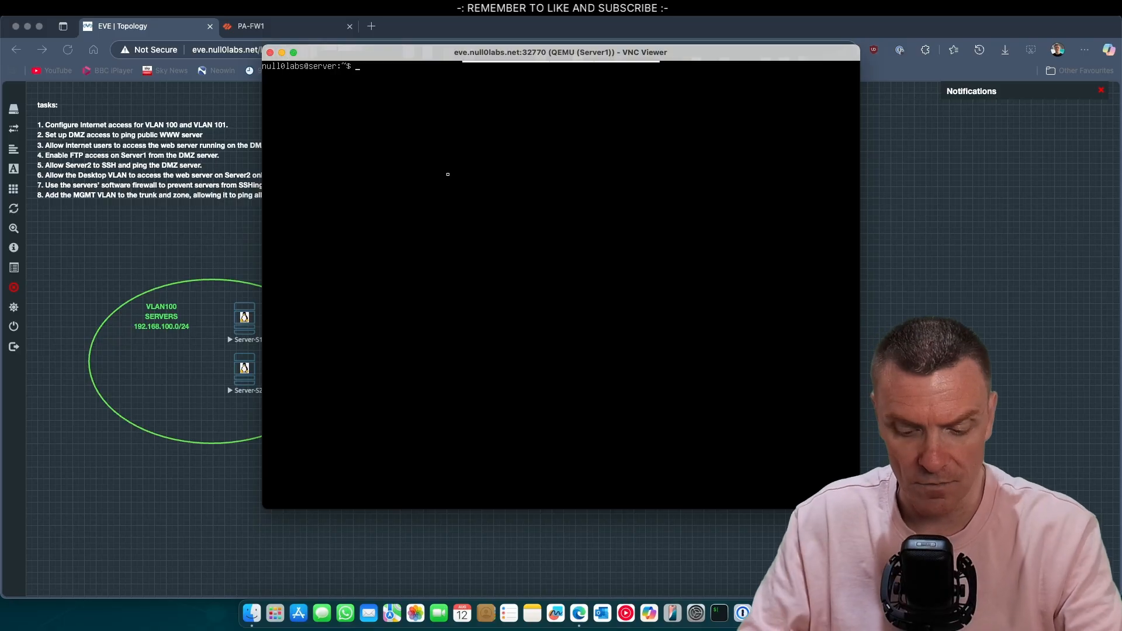
{"action": "type", "text": "ip add"}
{"action": "key", "text": "Return"}
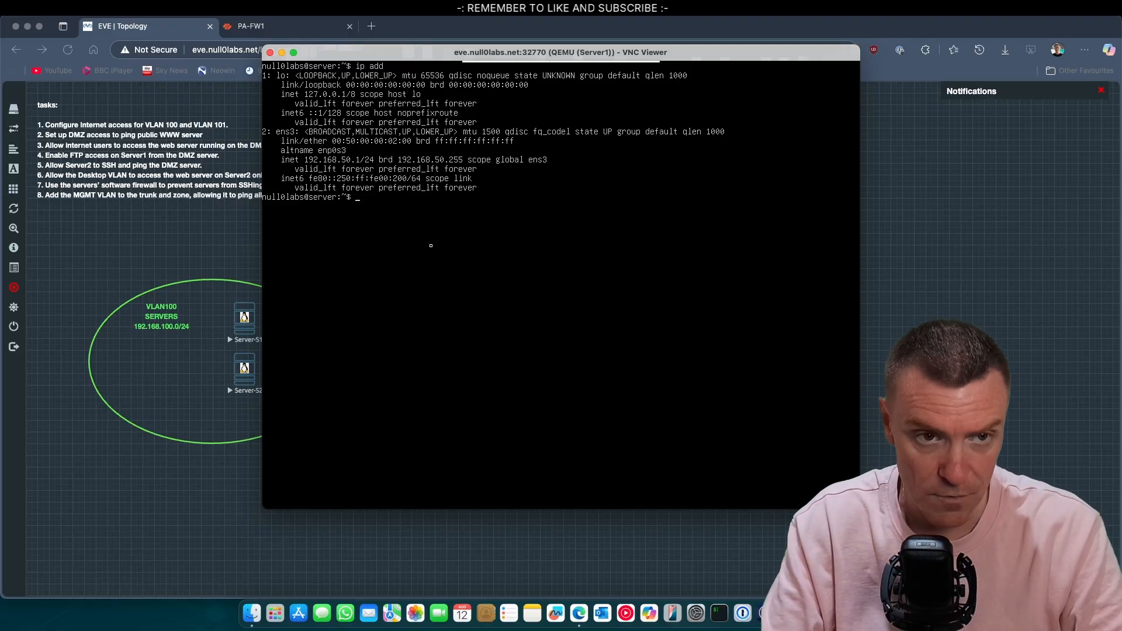
Step: Ping 203.0.113.66 with no loss, then edit the recalled command into ssh 203.0.113.66
{"action": "left_click_drag", "start_coordinate": [380, 52], "coordinate": [691, 104]}
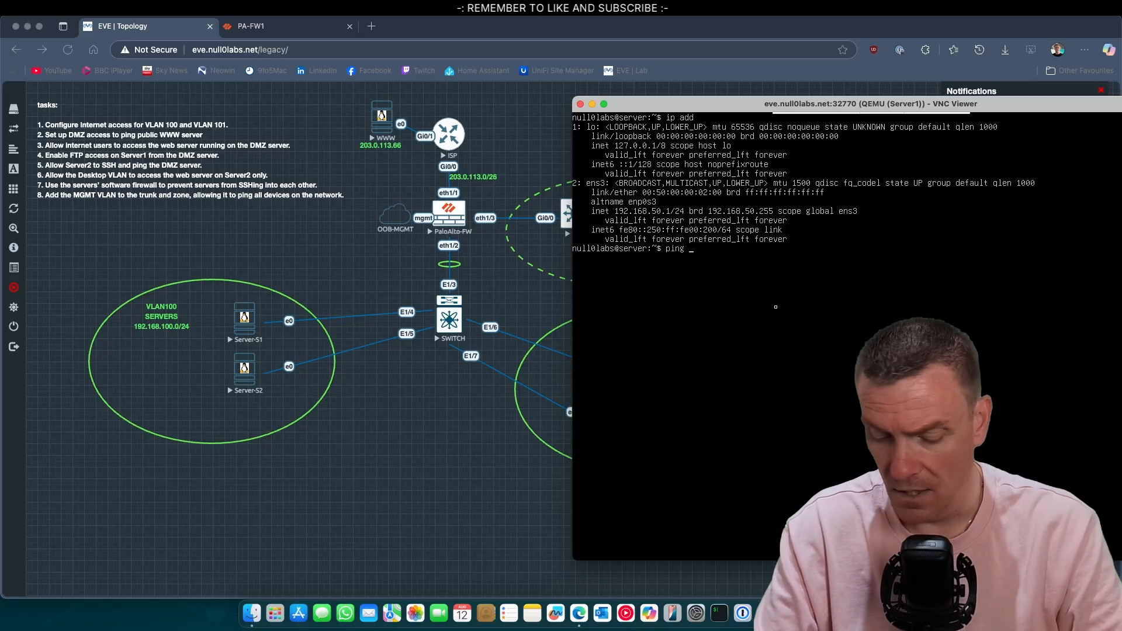
{"action": "type", "text": "203.0.113.66"}
{"action": "key", "text": "Return"}
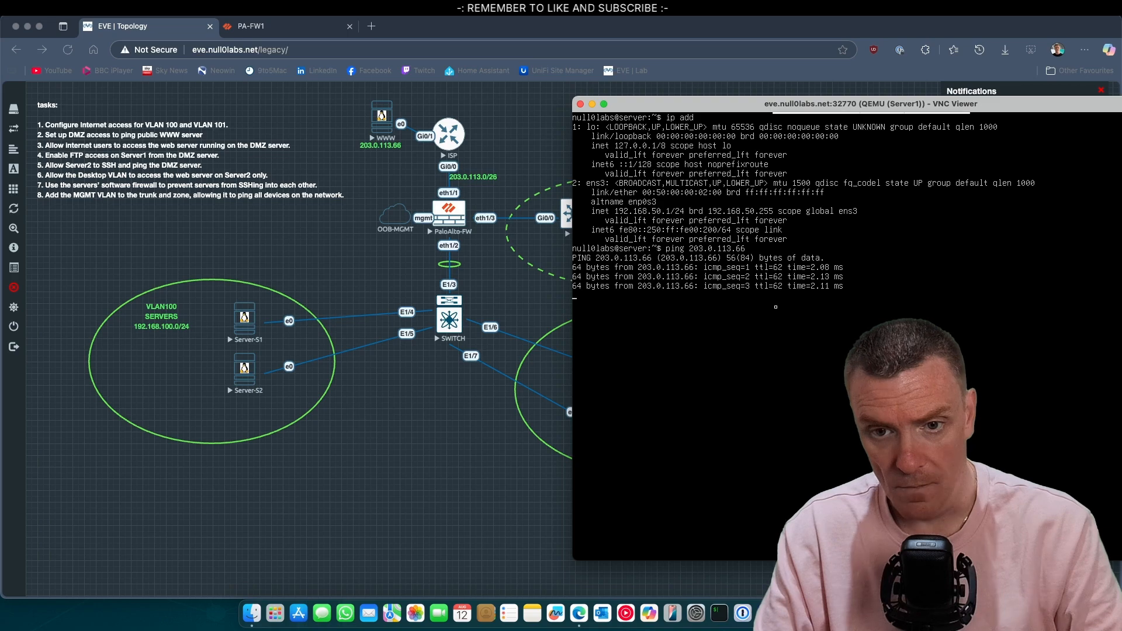
{"action": "key", "text": "ctrl+c"}
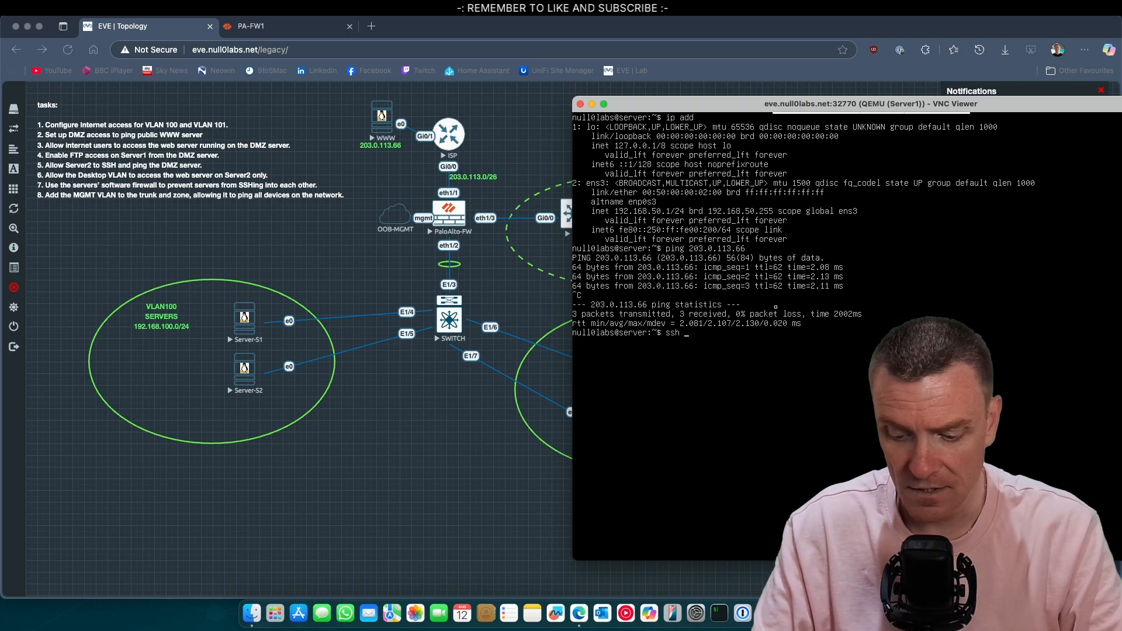
{"action": "key", "text": "Up"}
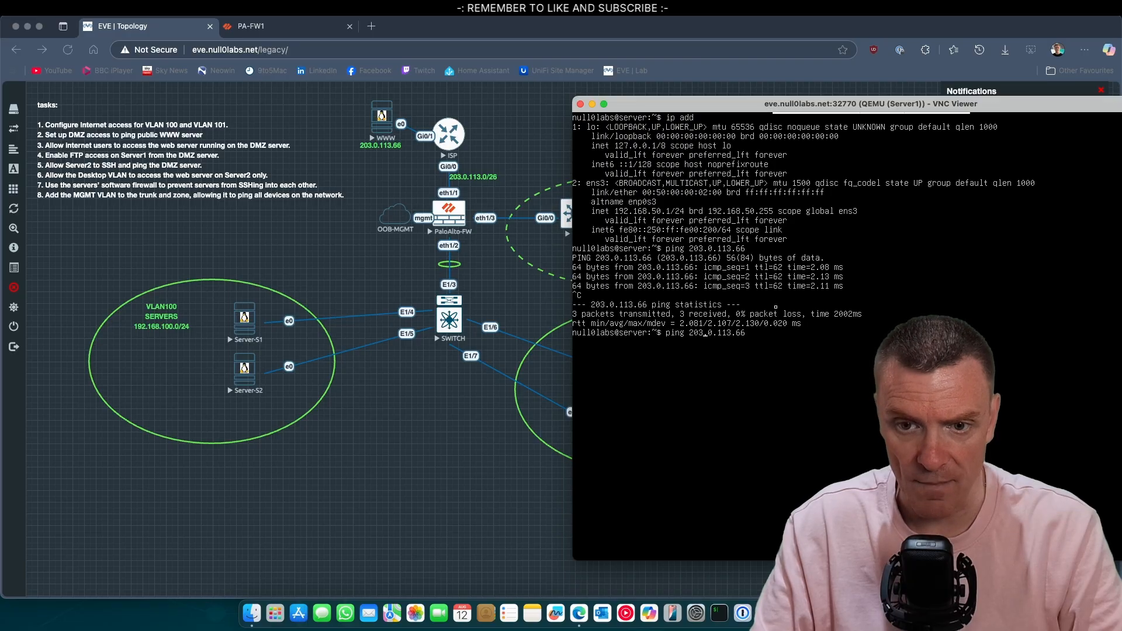
{"action": "key", "text": "BackSpace"}
{"action": "key", "text": "BackSpace"}
{"action": "key", "text": "BackSpace"}
{"action": "key", "text": "BackSpace"}
{"action": "key", "text": "BackSpace"}
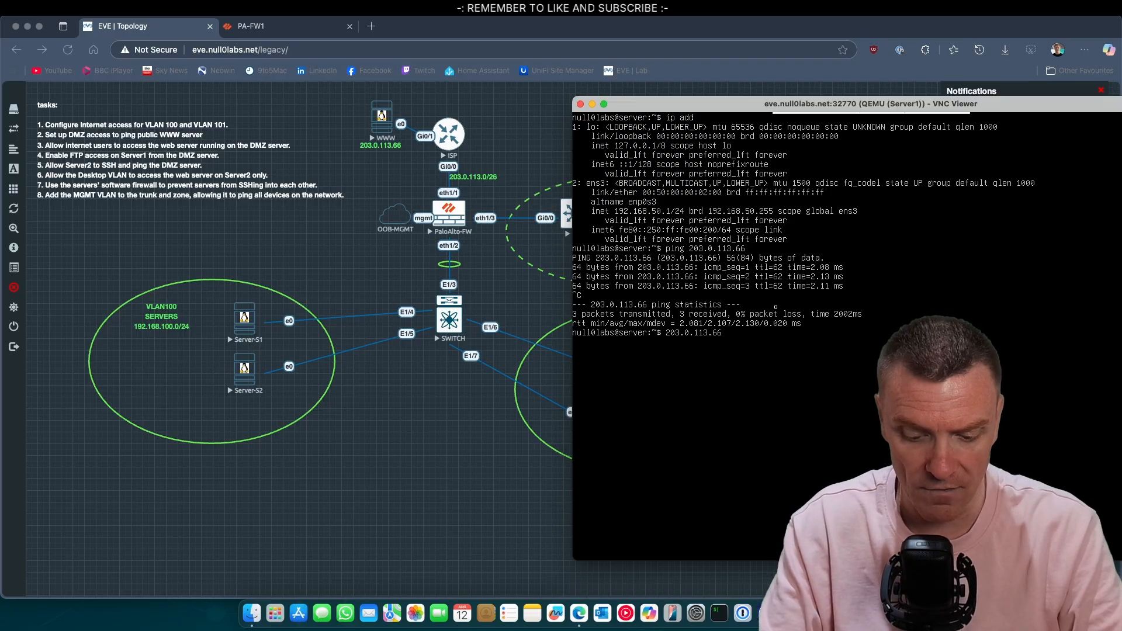
{"action": "type", "text": "ssh"}
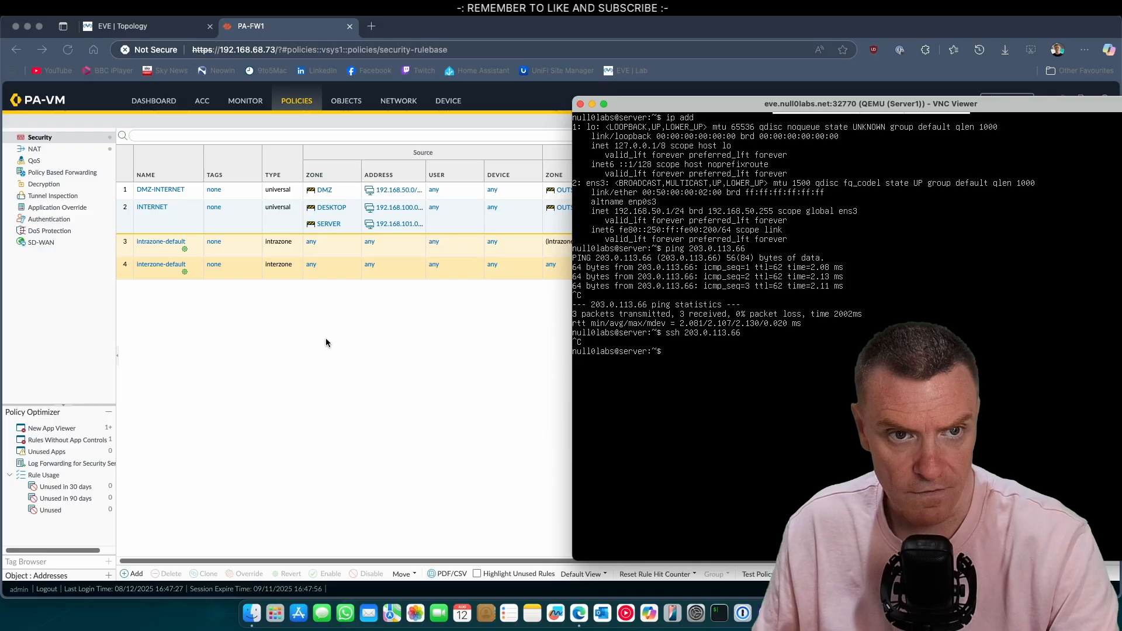
Step: Override interzone-default to log at session end, save it, and open the Commit dialog
{"action": "left_click", "coordinate": [325, 343]}
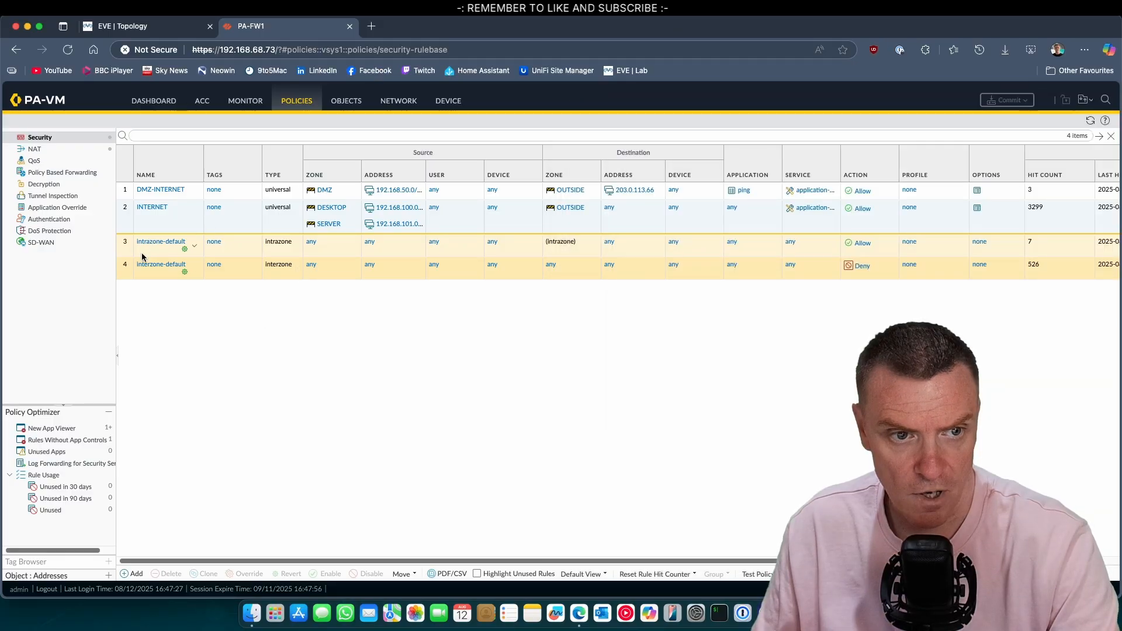
{"action": "left_click", "coordinate": [243, 272]}
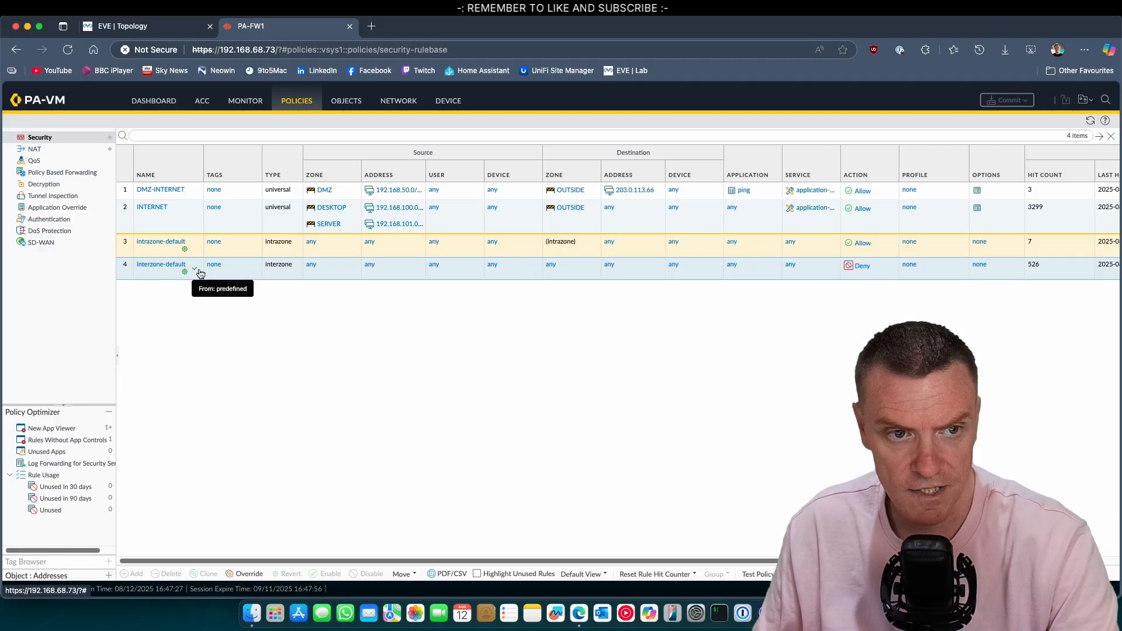
{"action": "right_click", "coordinate": [245, 275]}
{"action": "left_click", "coordinate": [582, 514]}
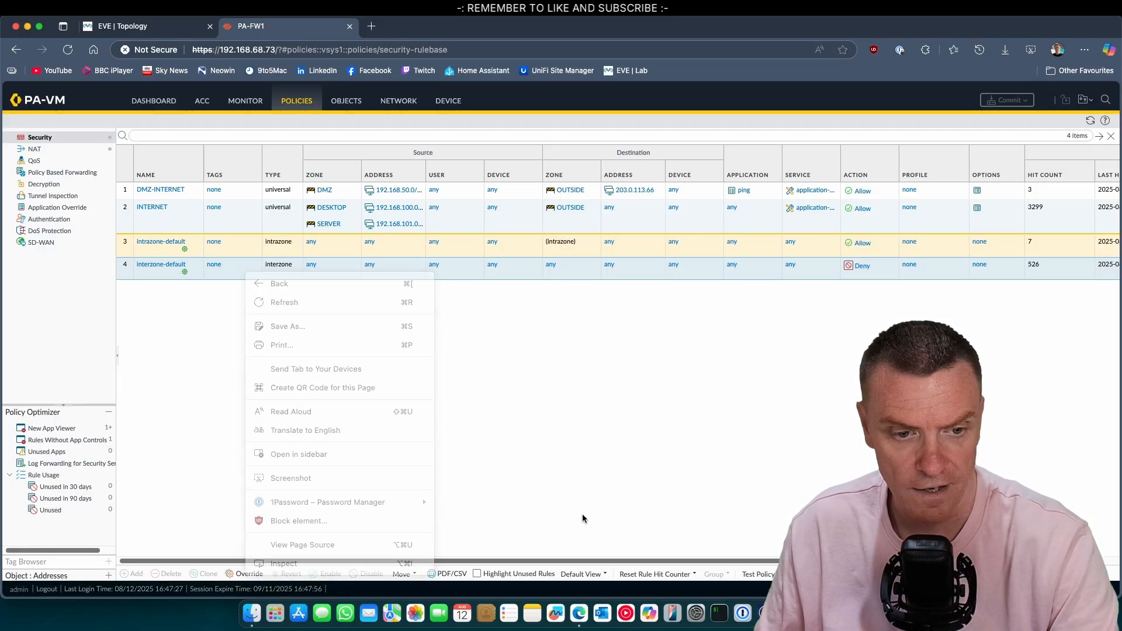
{"action": "left_click", "coordinate": [260, 573]}
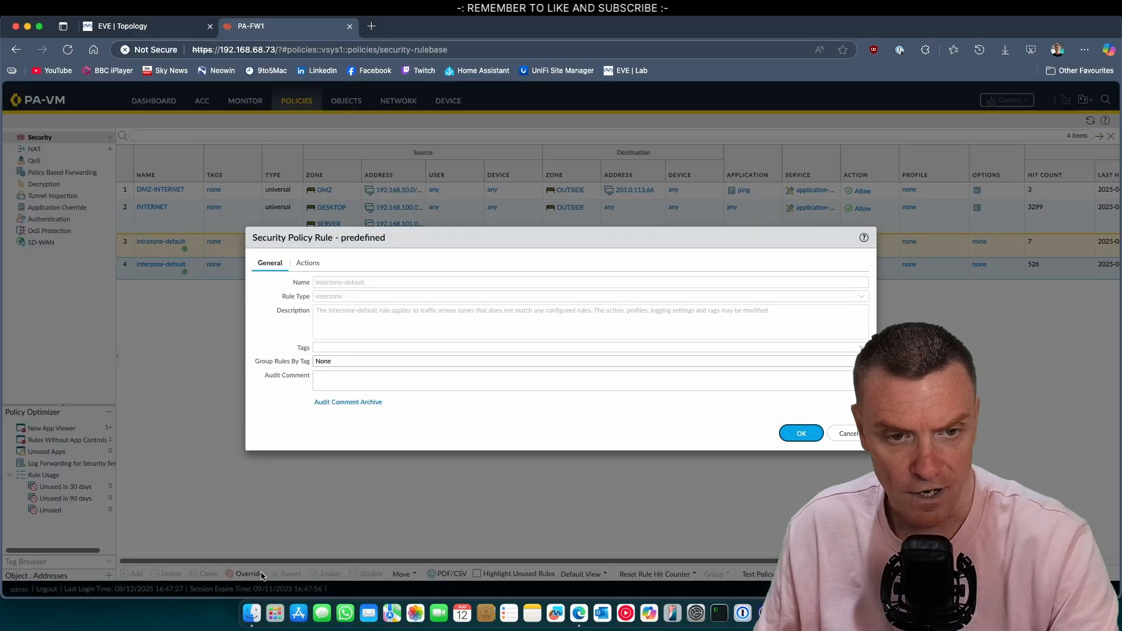
{"action": "left_click", "coordinate": [316, 263]}
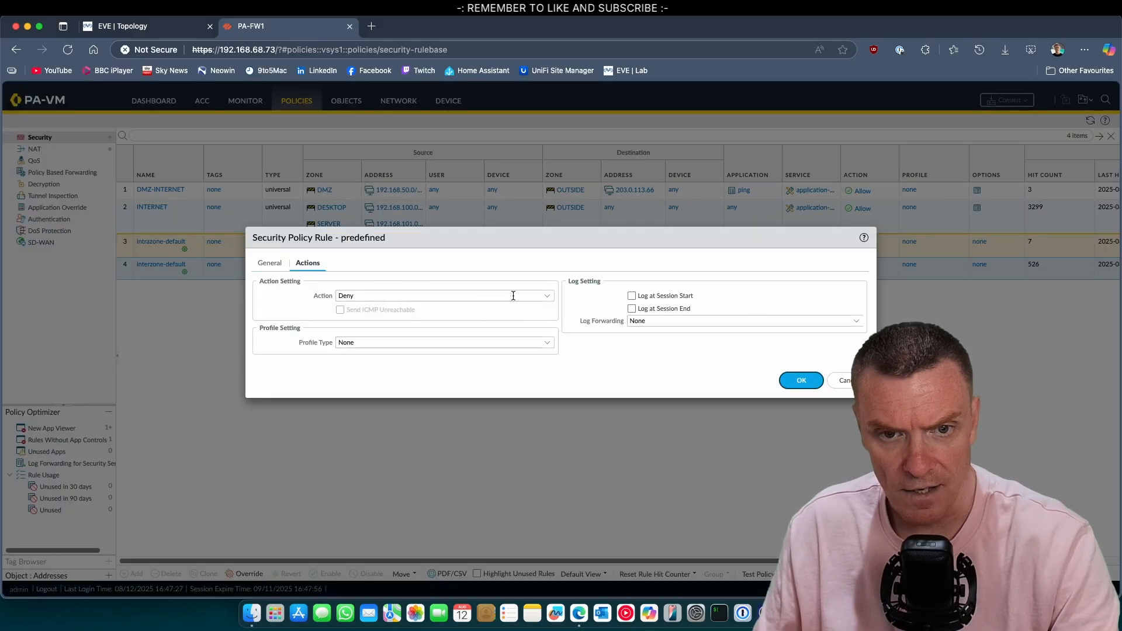
{"action": "left_click", "coordinate": [634, 309]}
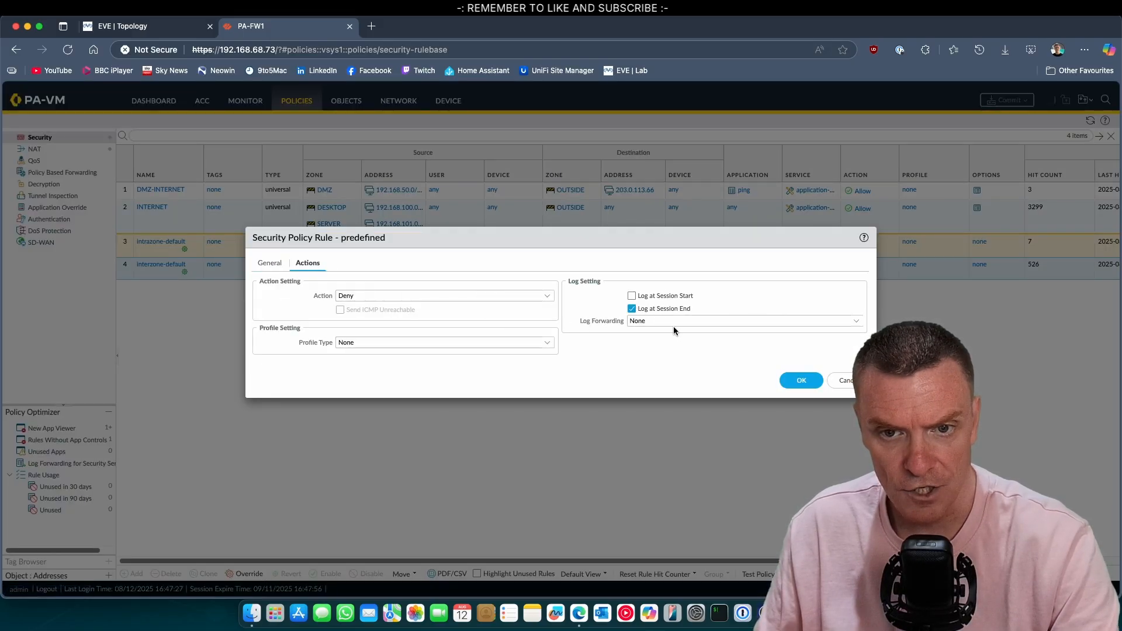
{"action": "left_click", "coordinate": [801, 381]}
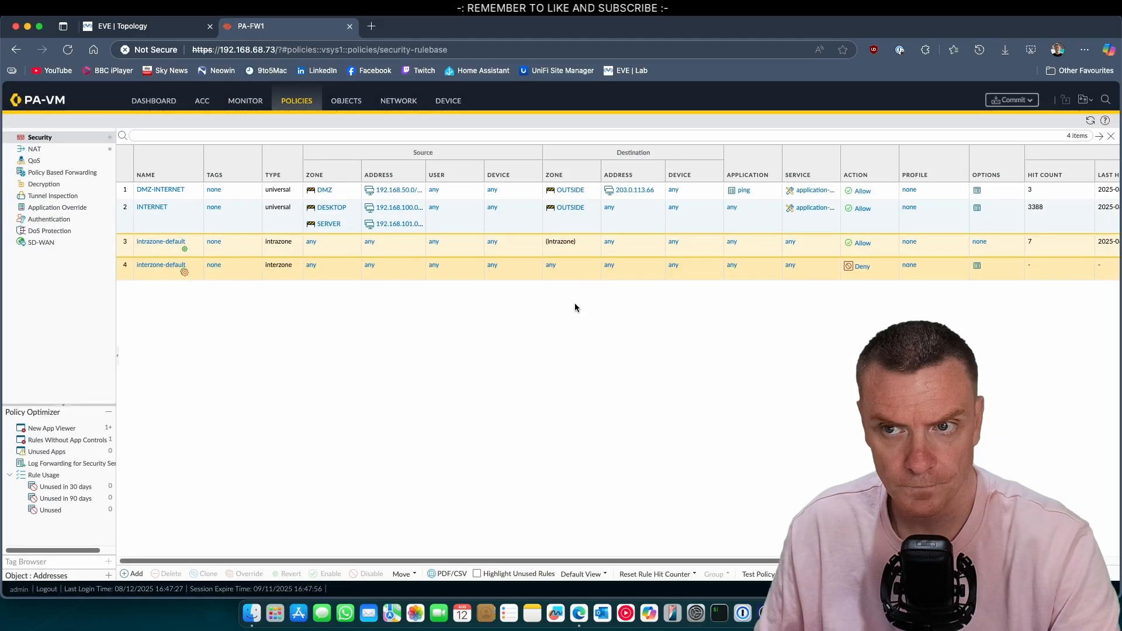
{"action": "left_click", "coordinate": [1018, 100]}
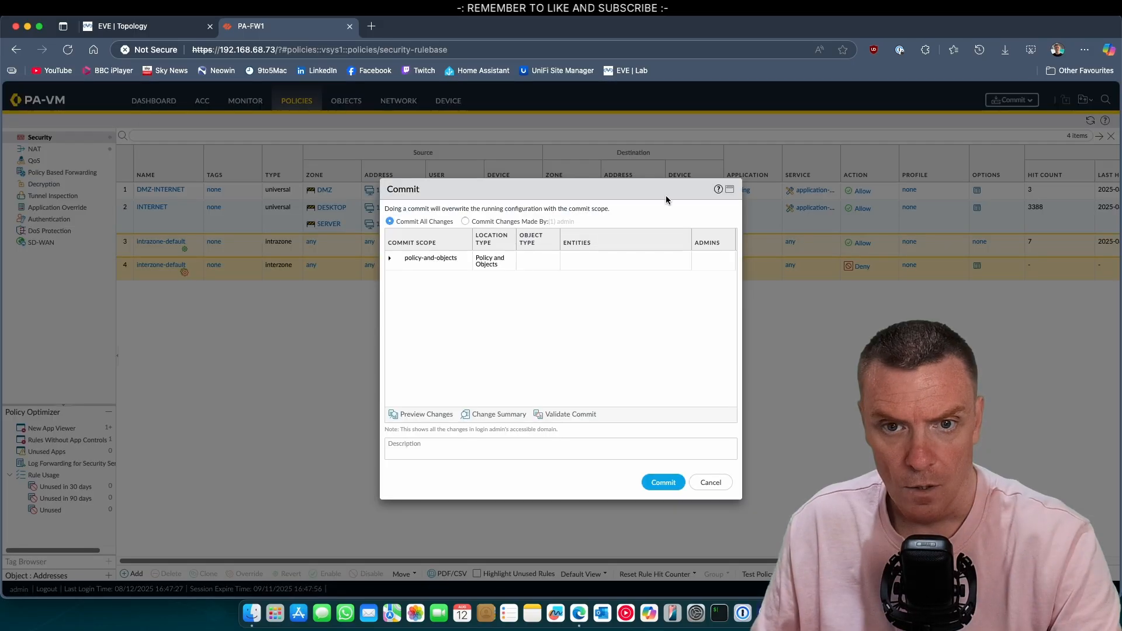
Step: Commit the pending logging change and come back to the firewall web interface
{"action": "left_click", "coordinate": [661, 481]}
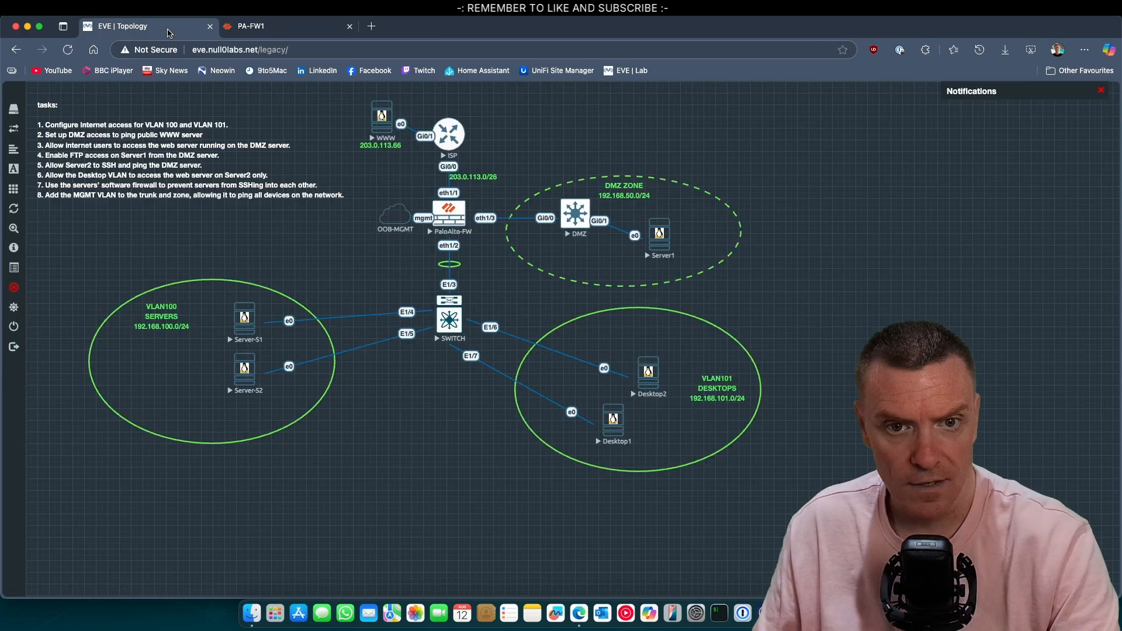
{"action": "left_click", "coordinate": [173, 30]}
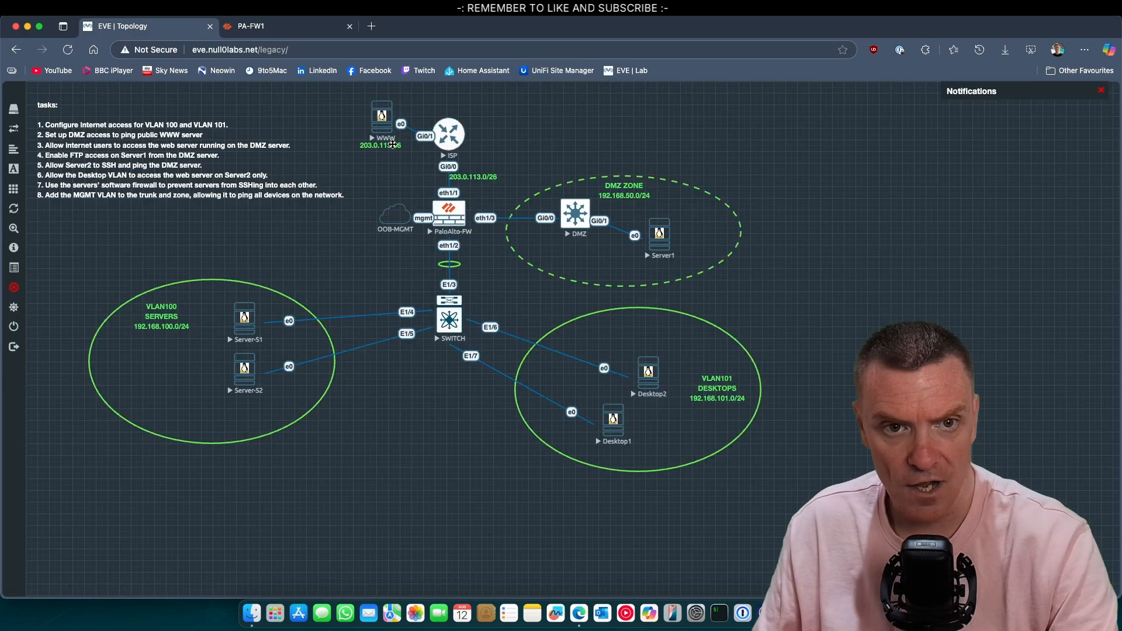
{"action": "left_click", "coordinate": [313, 29]}
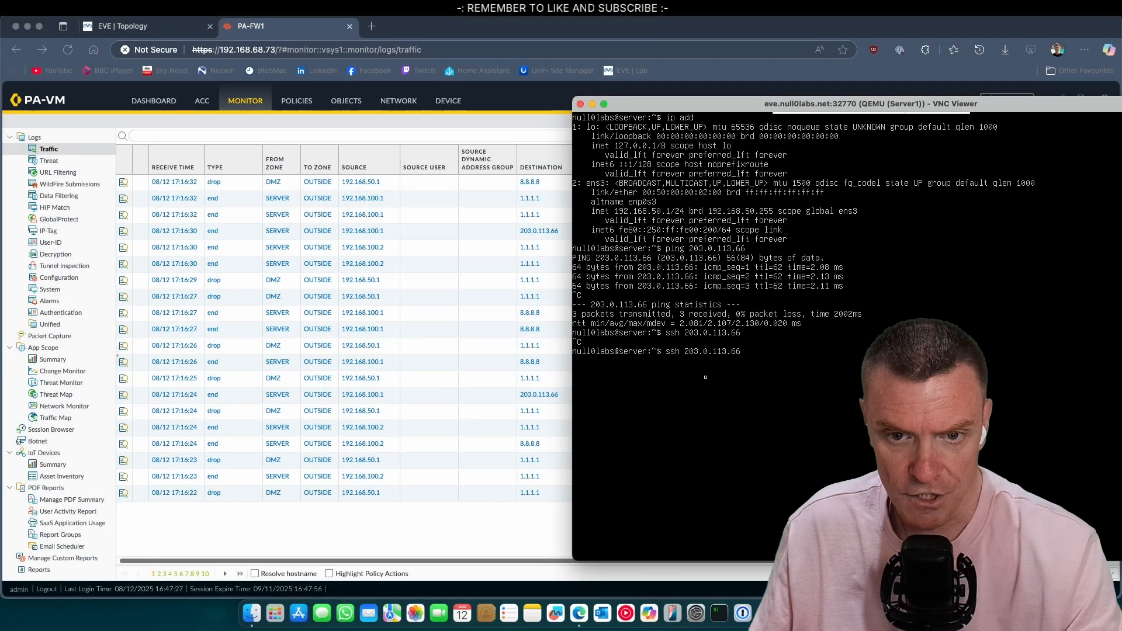
Step: Refresh the Traffic log and inspect 192.168.50.1's denied port-22 session to 203.0.113.66
{"action": "left_click", "coordinate": [283, 28]}
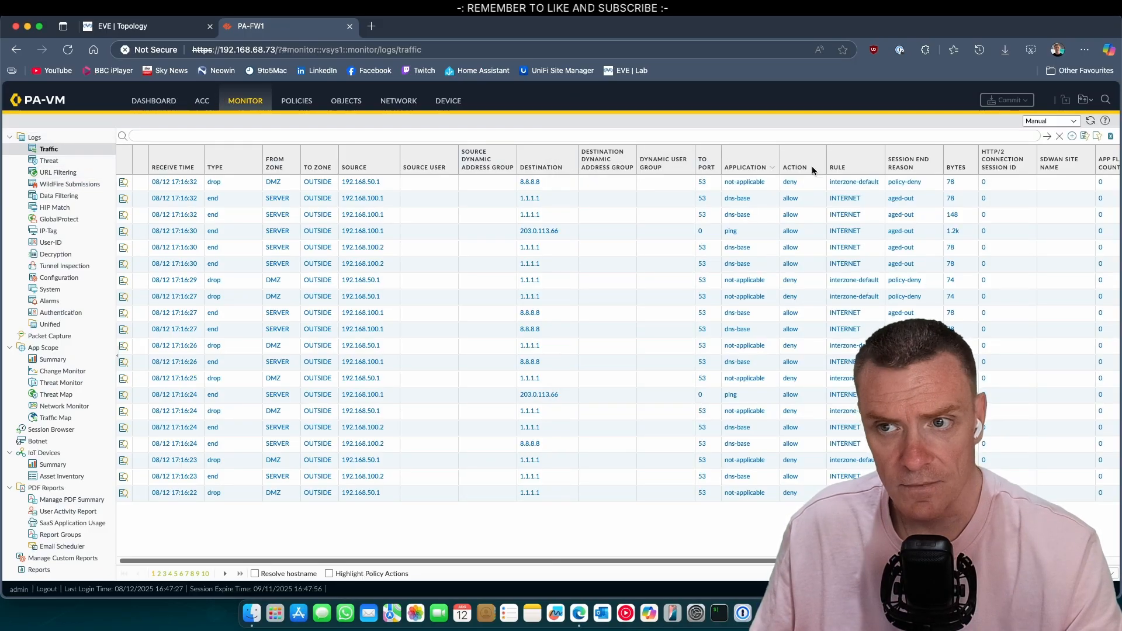
{"action": "left_click", "coordinate": [1086, 124]}
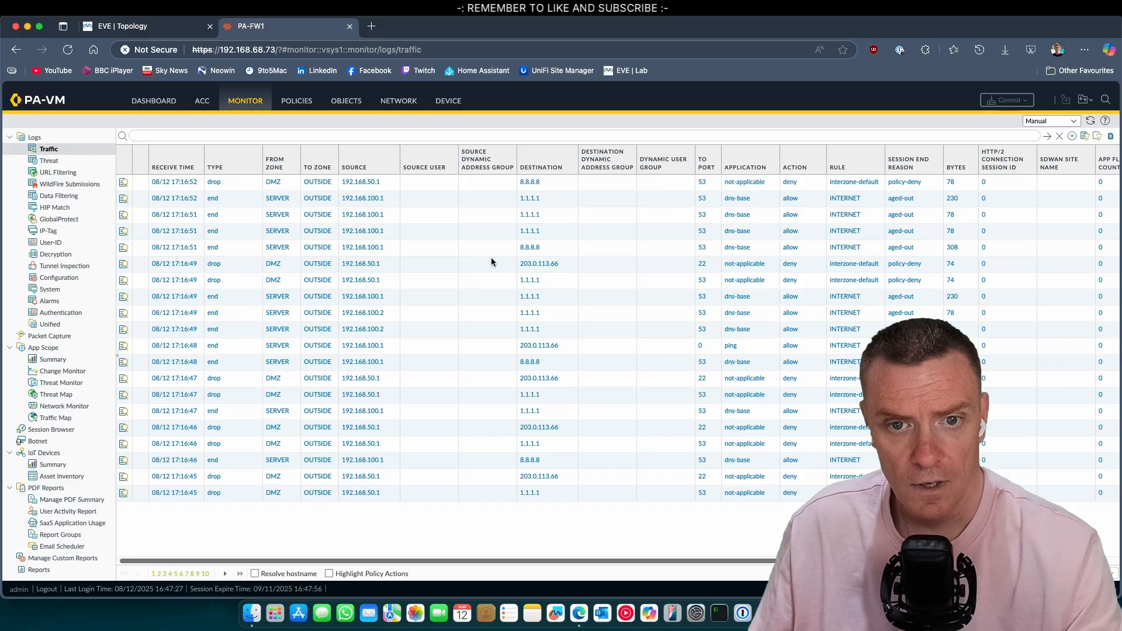
{"action": "left_click", "coordinate": [236, 267]}
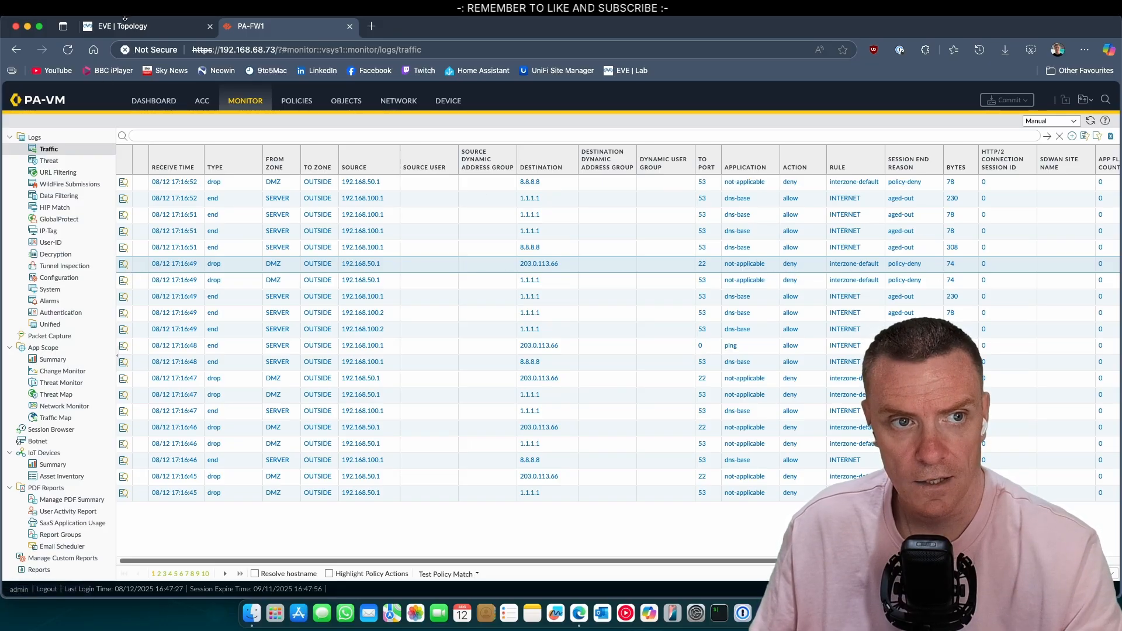
{"action": "key", "text": "ctrl+shift+Tab"}
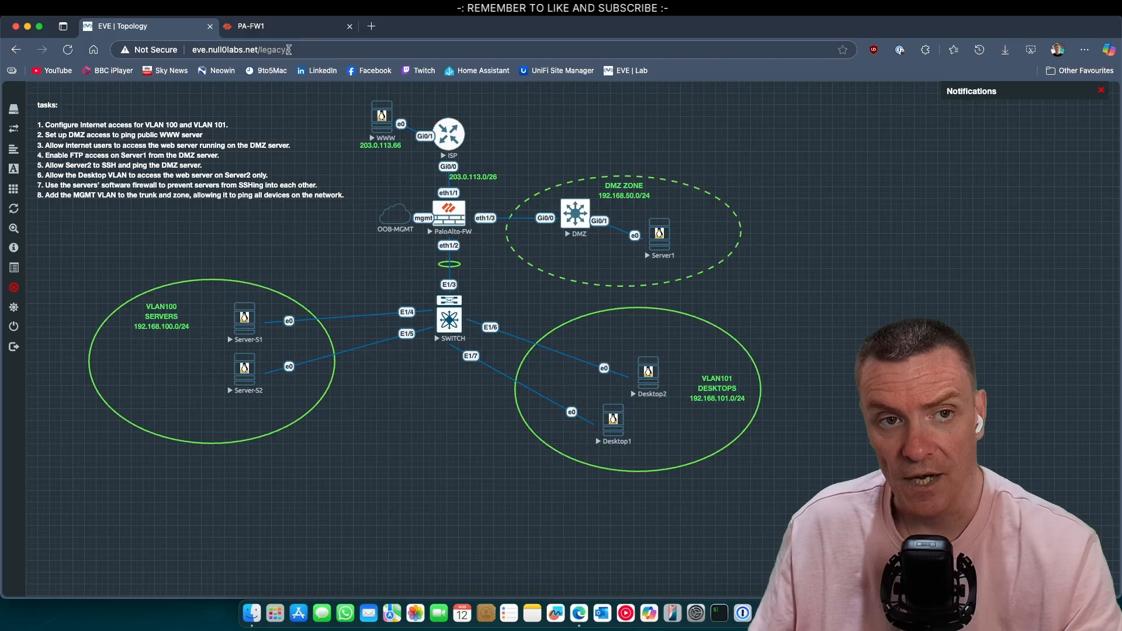
Step: Return from the EVE topology to the PA-FW1 firewall interface
{"action": "left_click", "coordinate": [286, 26]}
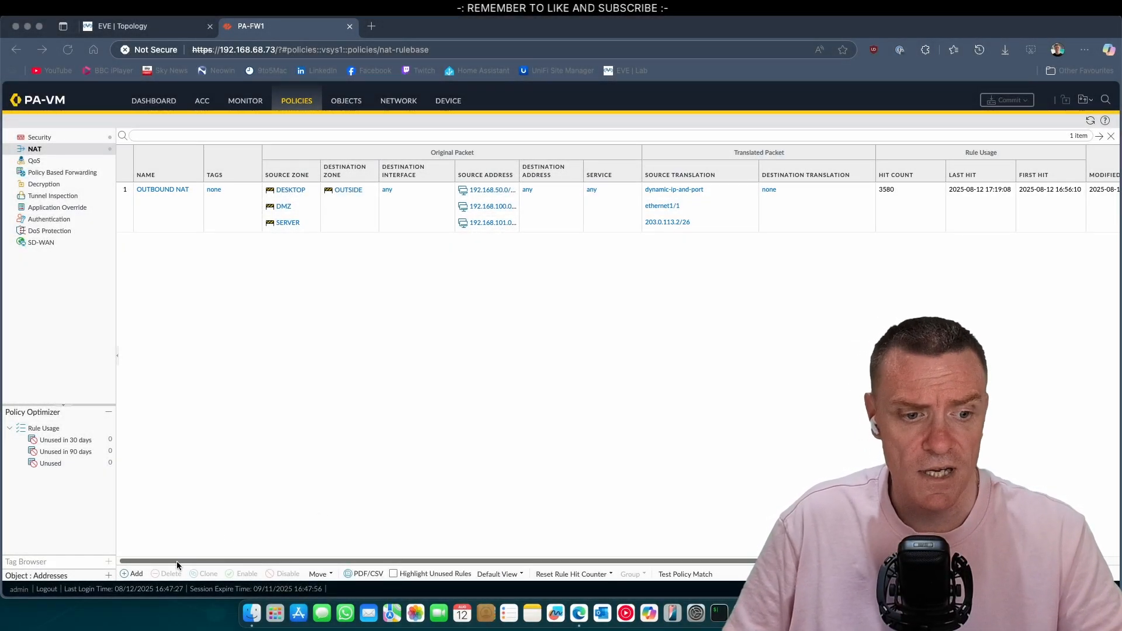
Step: Create a new NAT rule matching OUTSIDE-to-OUTSIDE traffic destined for 203.0.113.2
{"action": "left_click", "coordinate": [134, 574]}
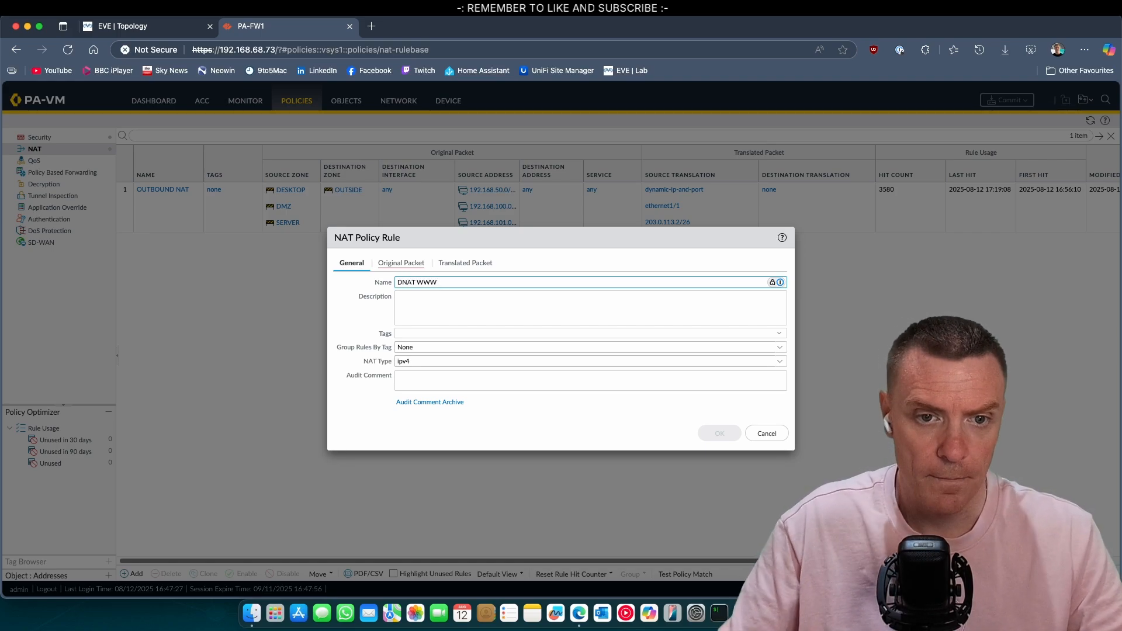
{"action": "left_click", "coordinate": [419, 263]}
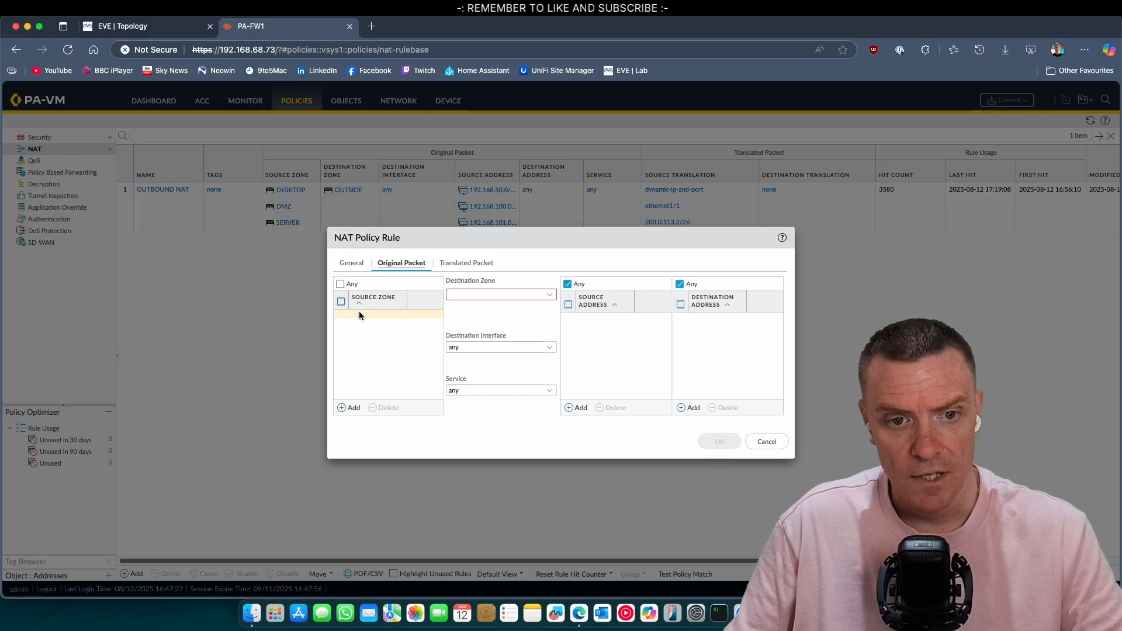
{"action": "left_click", "coordinate": [353, 408]}
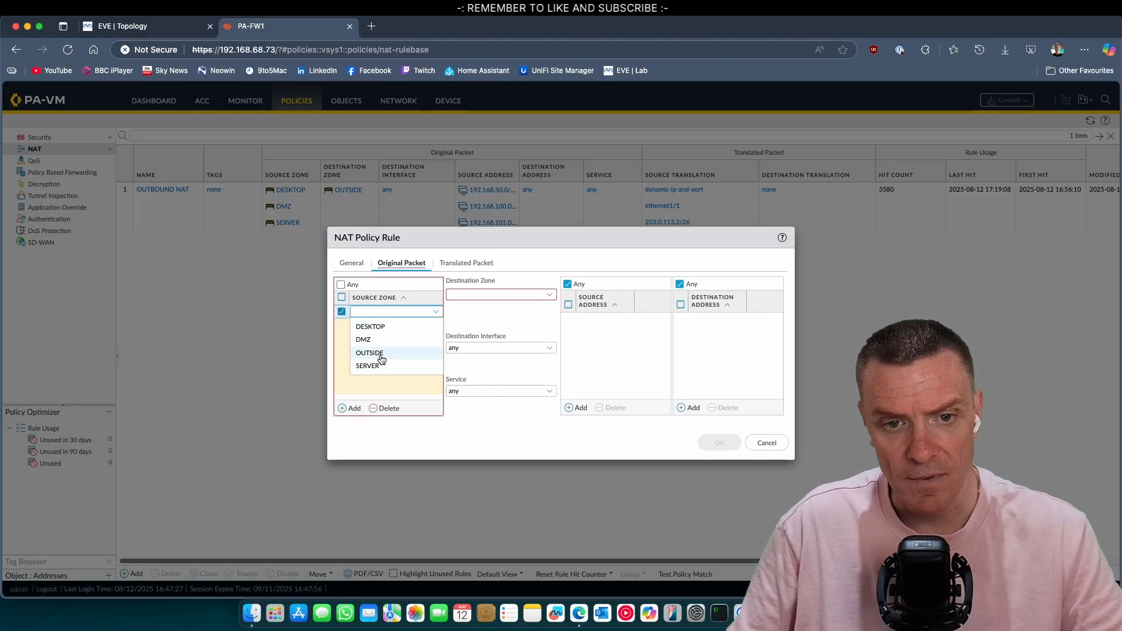
{"action": "left_click", "coordinate": [373, 353]}
{"action": "left_click", "coordinate": [548, 294]}
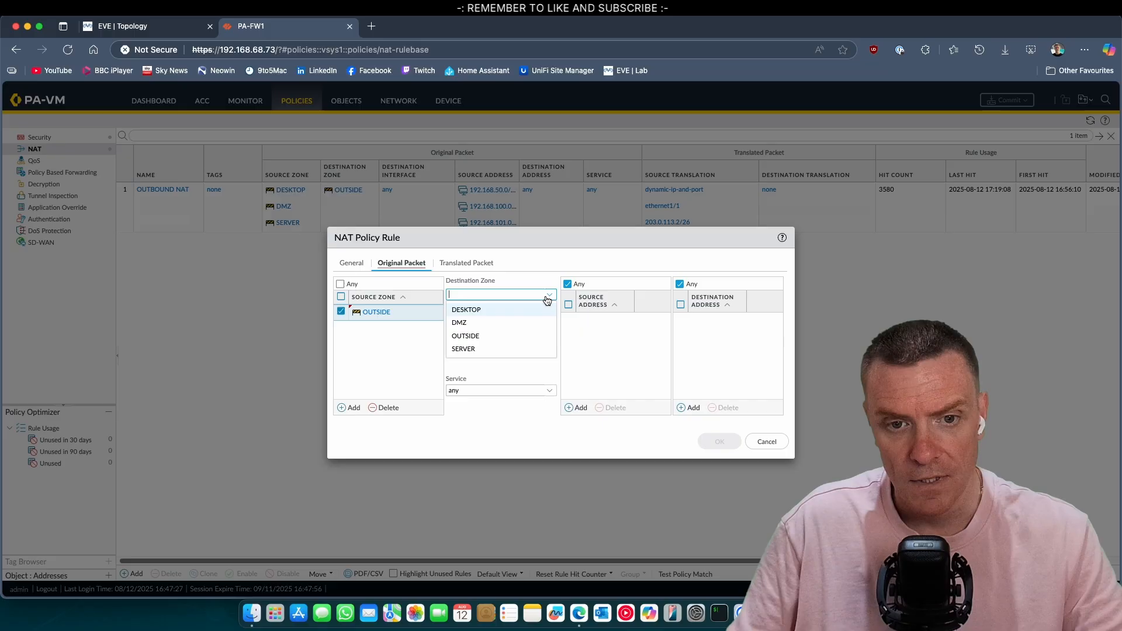
{"action": "left_click", "coordinate": [482, 336]}
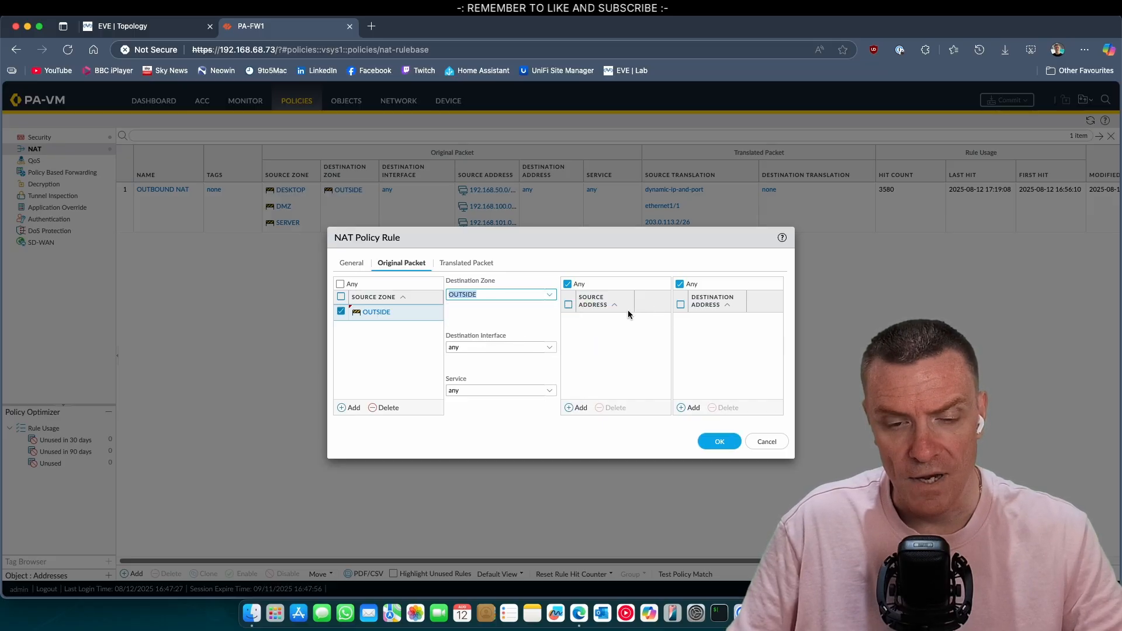
{"action": "left_click", "coordinate": [693, 407]}
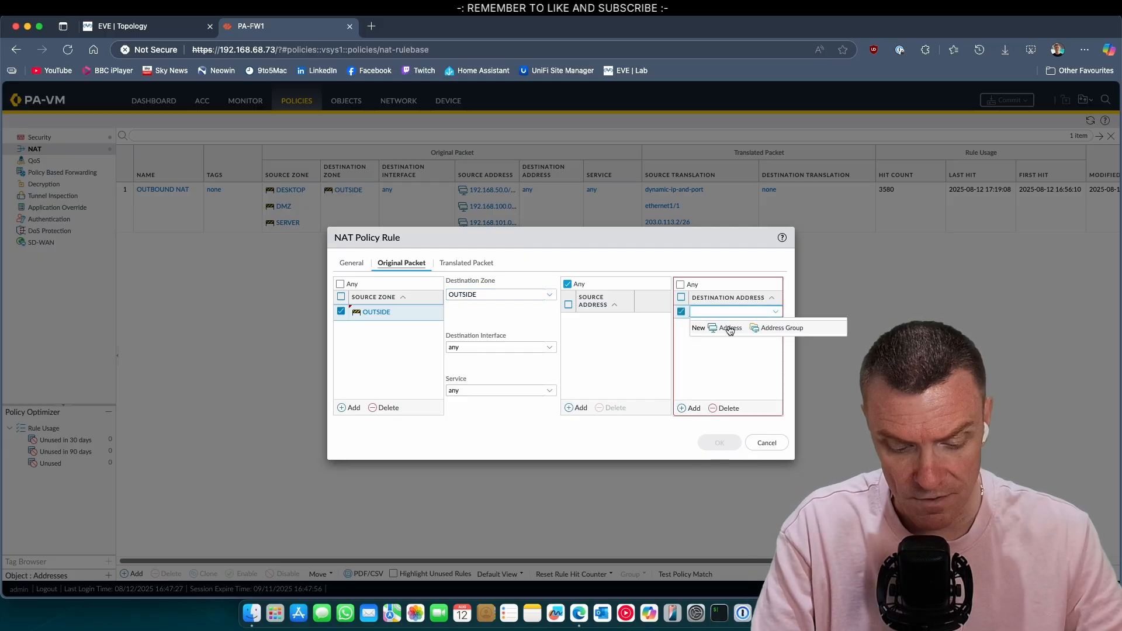
{"action": "type", "text": "203"}
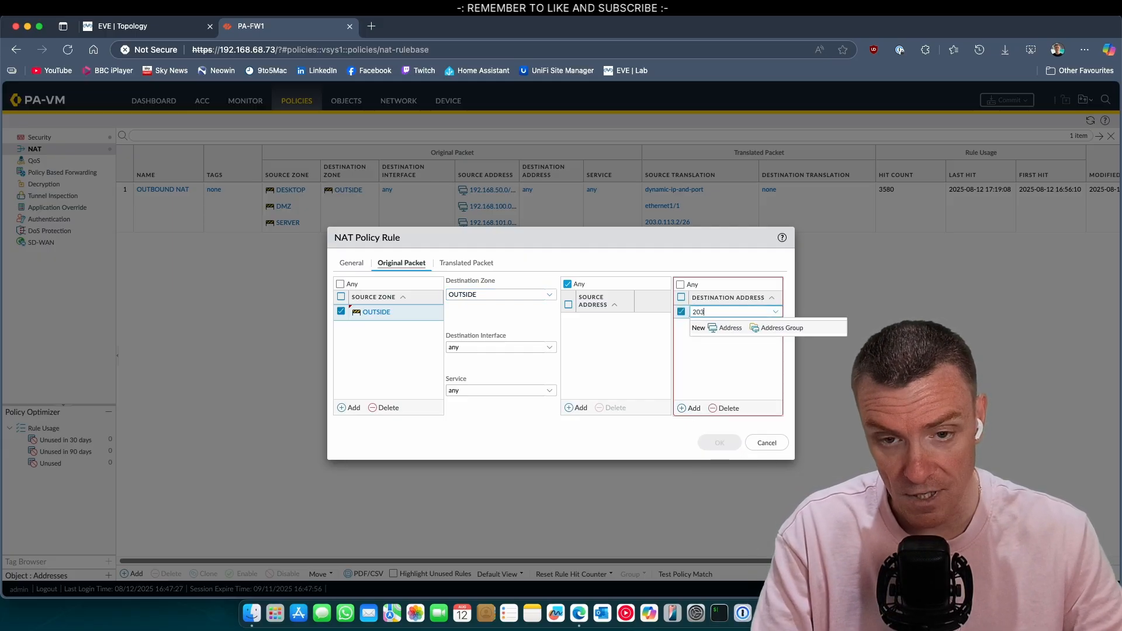
{"action": "type", "text": ".0.113.2"}
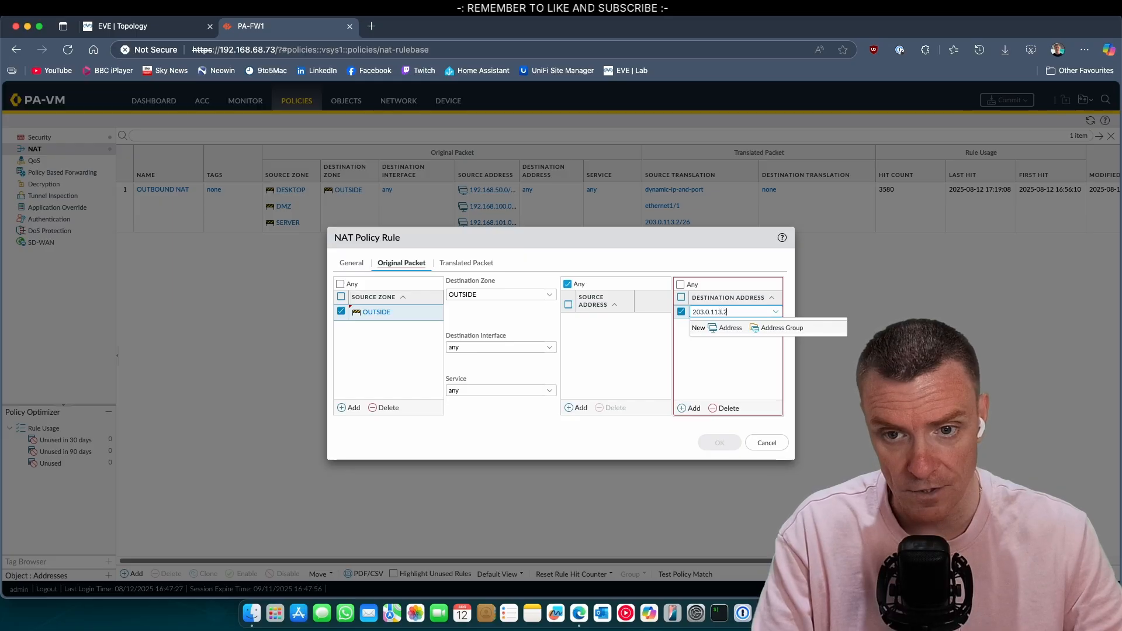
{"action": "left_click", "coordinate": [738, 357]}
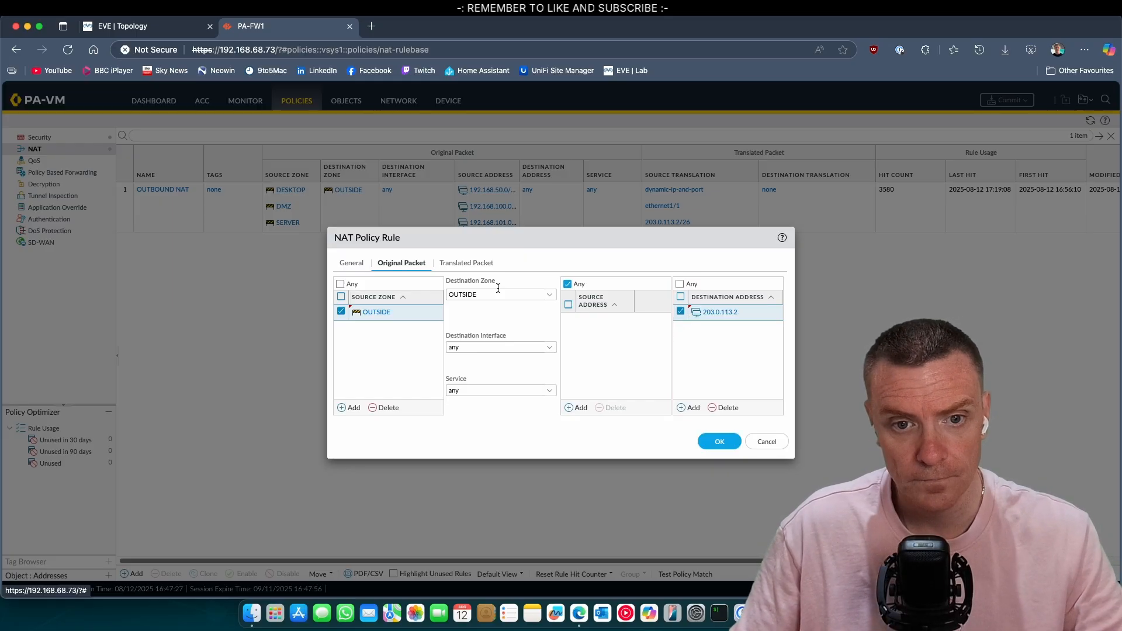
Step: Translate the destination to static IP 192.168.50.1 port 80 and save the DNAT WWW rule
{"action": "left_click", "coordinate": [478, 263]}
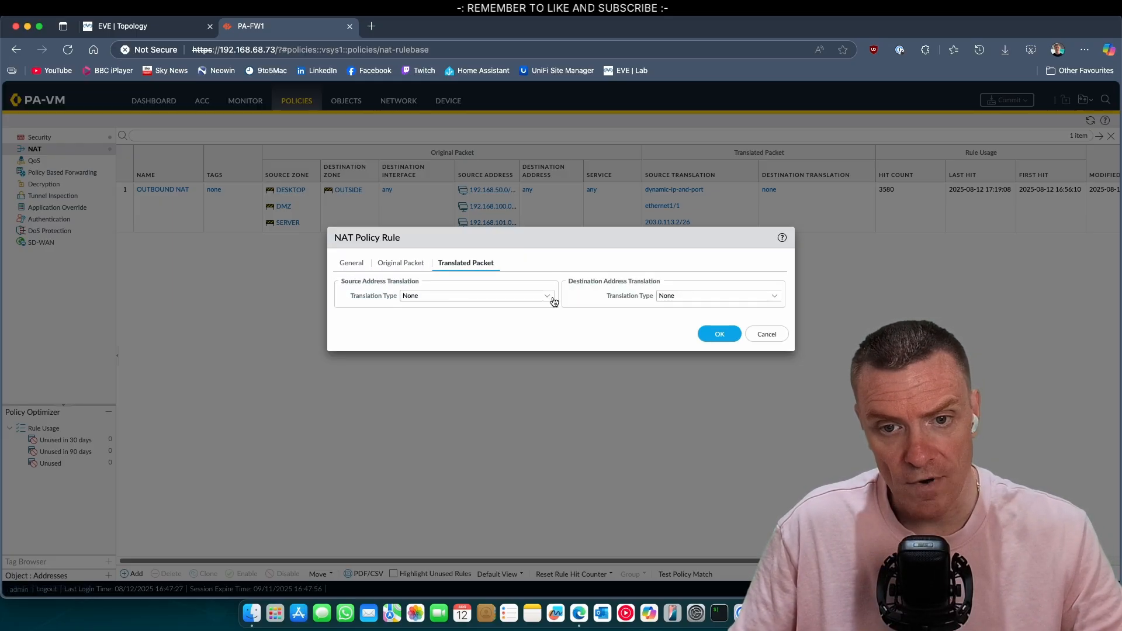
{"action": "left_click", "coordinate": [774, 297]}
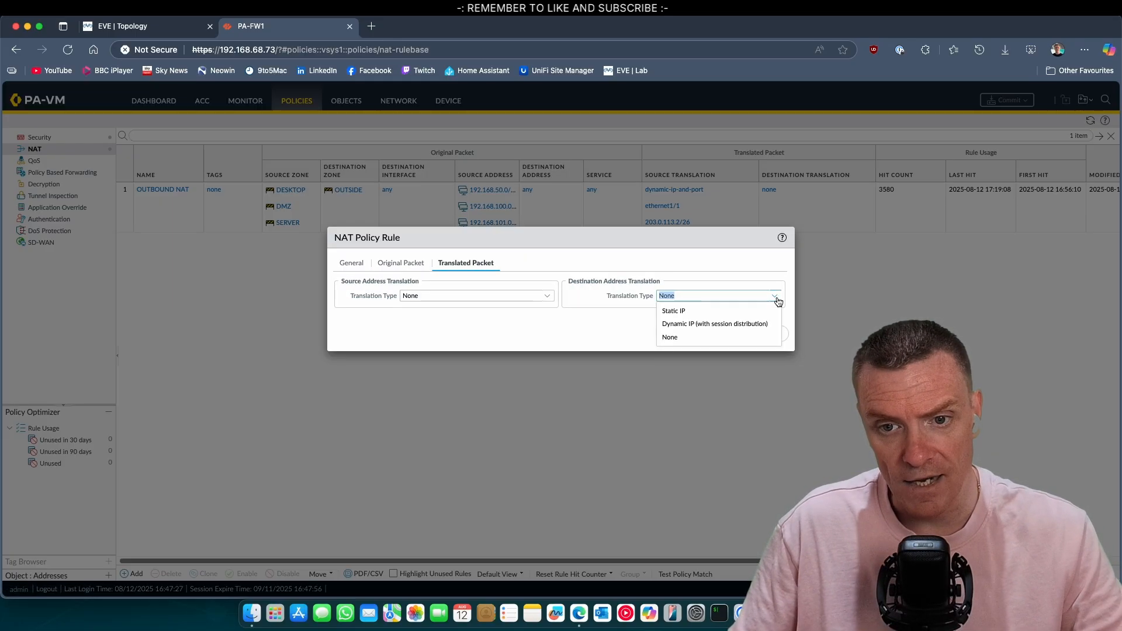
{"action": "left_click", "coordinate": [716, 324]}
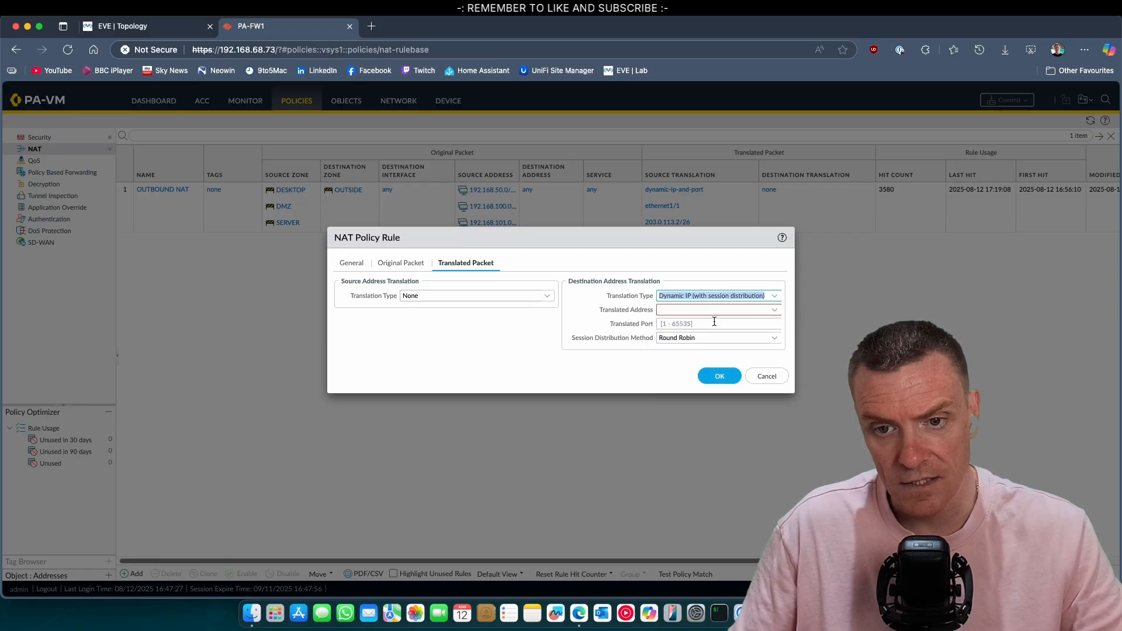
{"action": "left_click", "coordinate": [768, 297]}
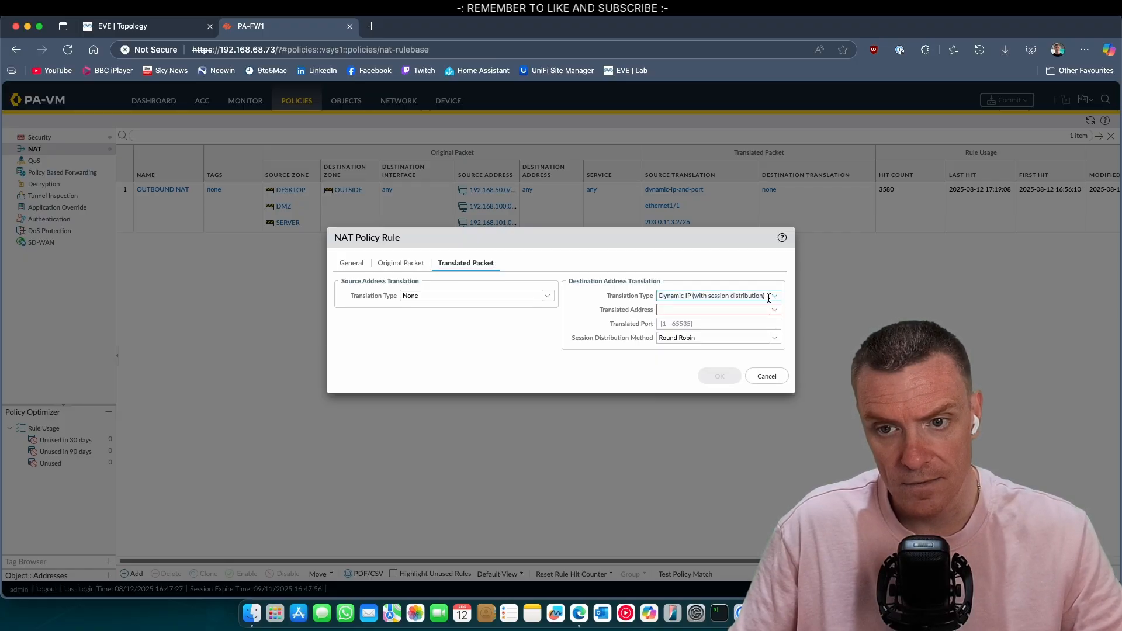
{"action": "left_click", "coordinate": [768, 298]}
{"action": "left_click", "coordinate": [726, 308]}
{"action": "left_click", "coordinate": [709, 311]}
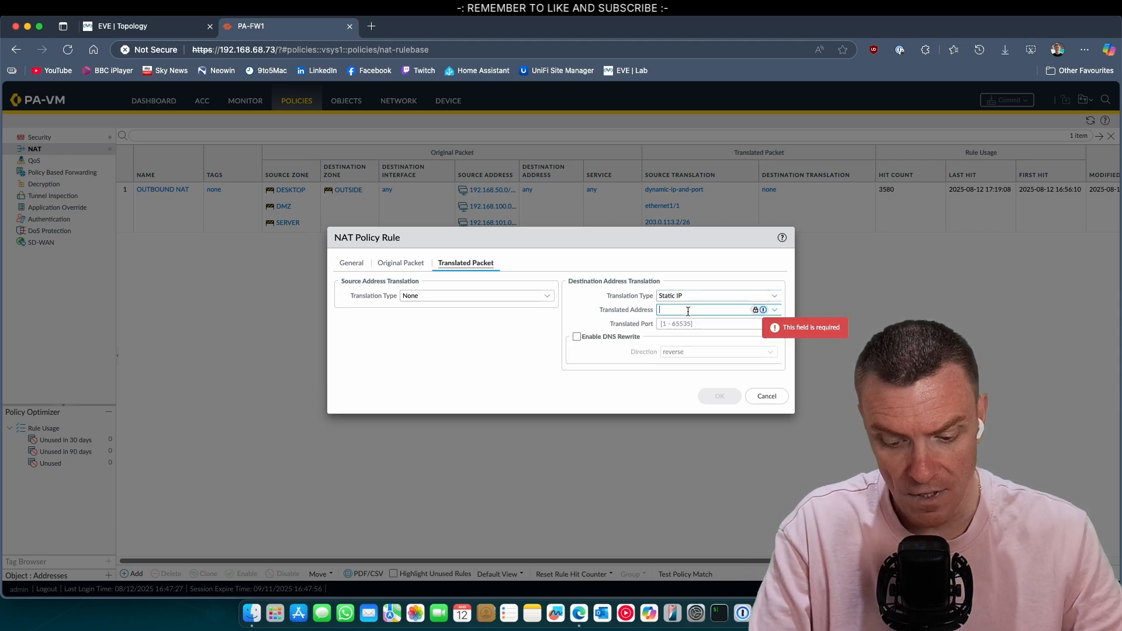
{"action": "type", "text": "192.168"}
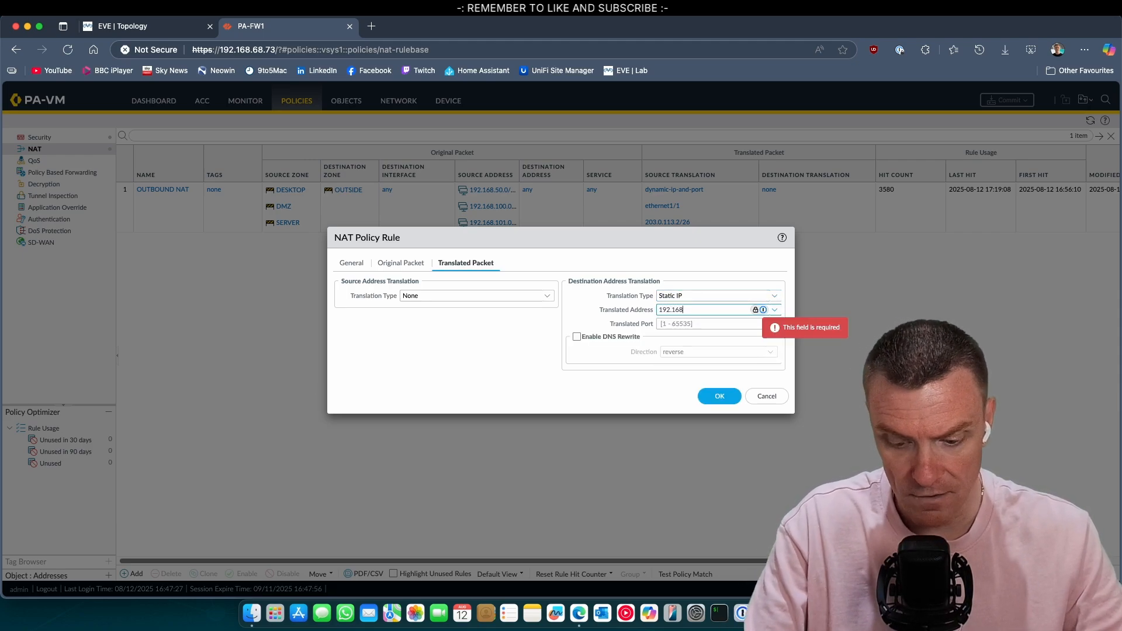
{"action": "type", "text": ".50.1"}
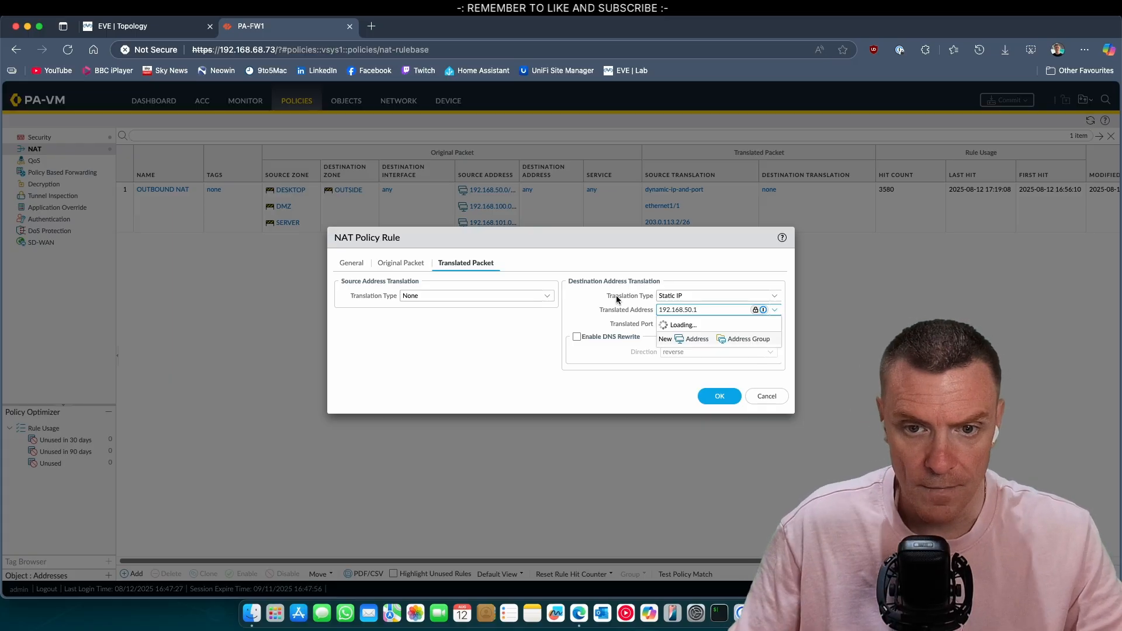
{"action": "left_click", "coordinate": [682, 326]}
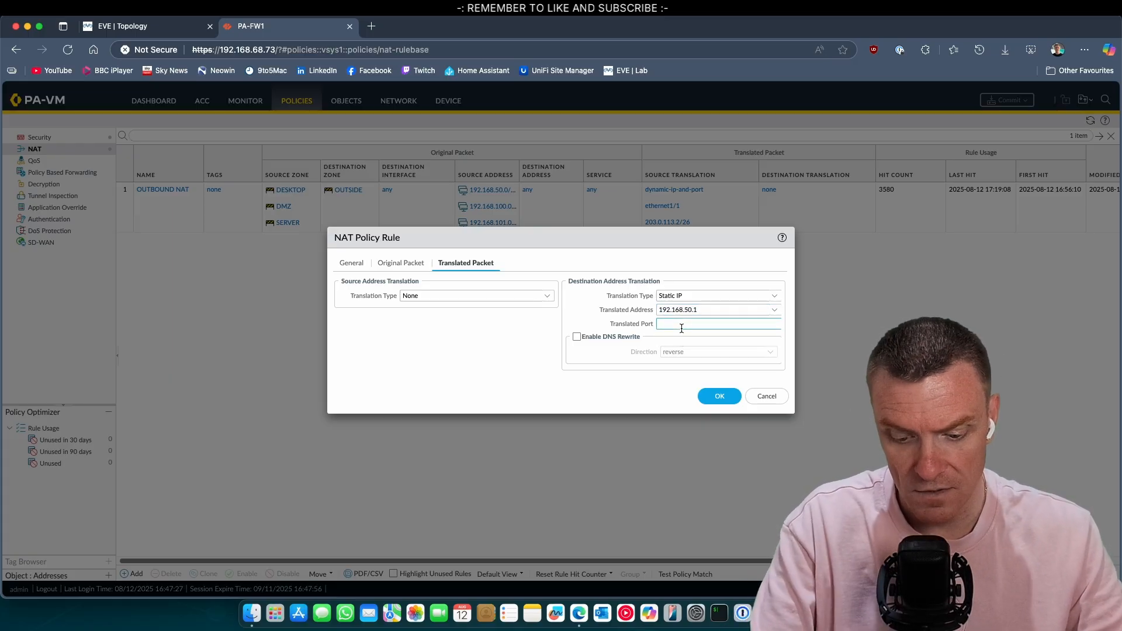
{"action": "left_click", "coordinate": [716, 395]}
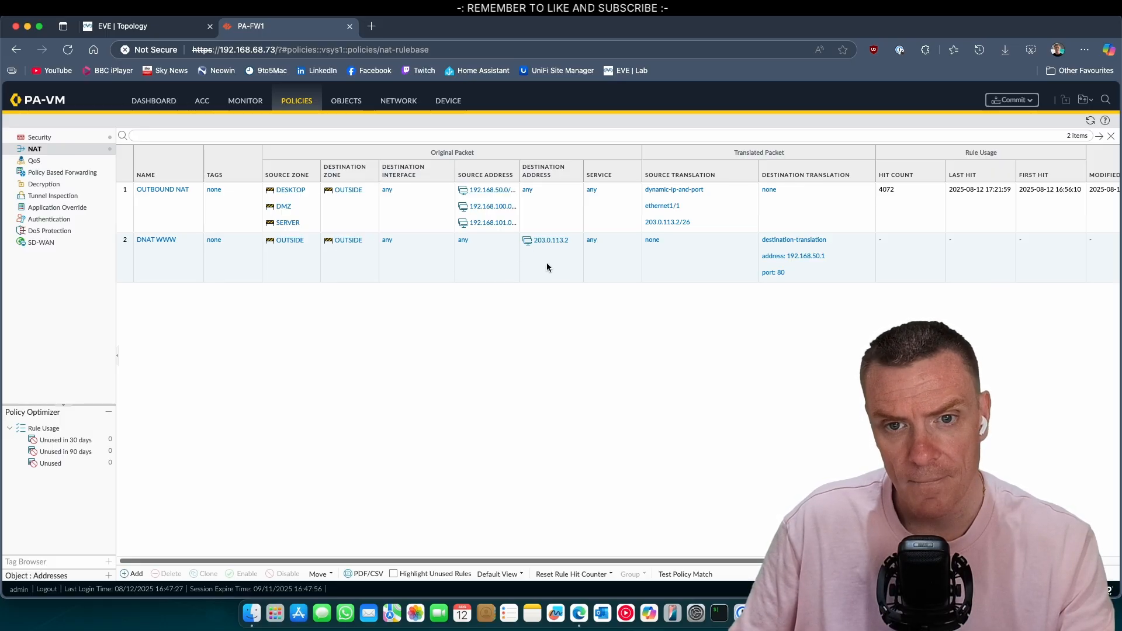
Step: Change the DNAT WWW rule's service from any to service-http
{"action": "left_click", "coordinate": [591, 241]}
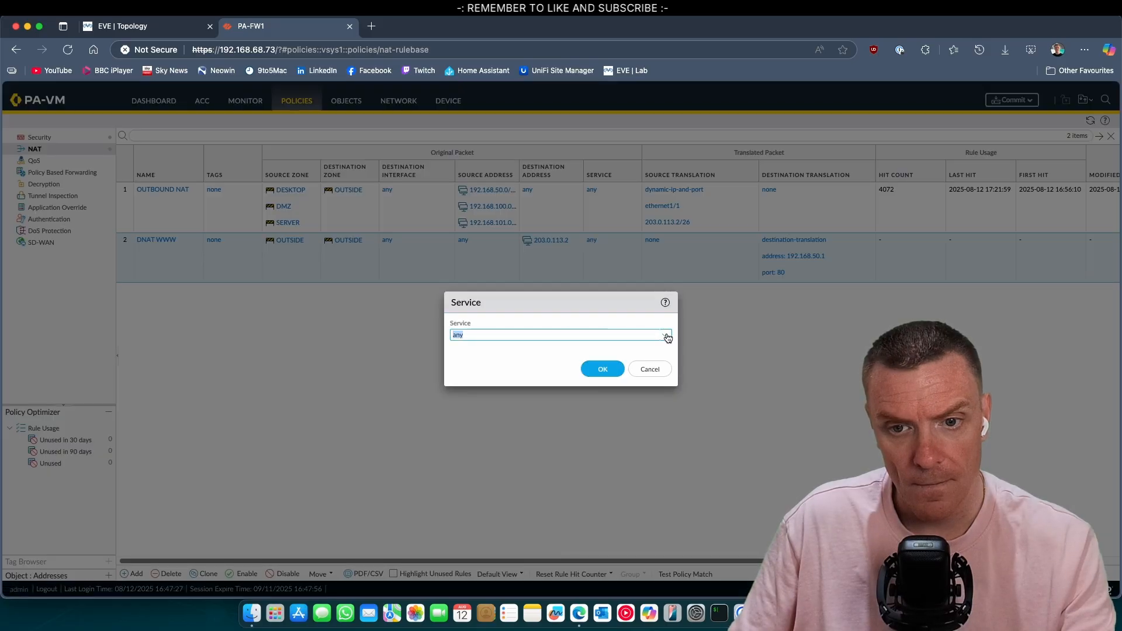
{"action": "left_click", "coordinate": [668, 338]}
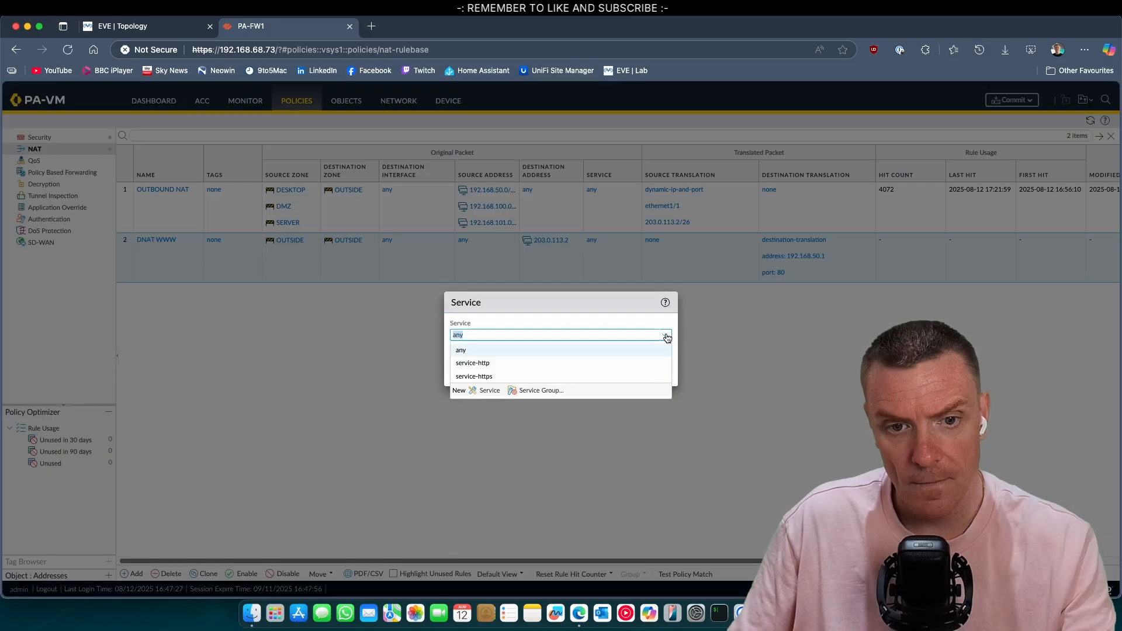
{"action": "left_click", "coordinate": [506, 363]}
{"action": "left_click", "coordinate": [601, 366]}
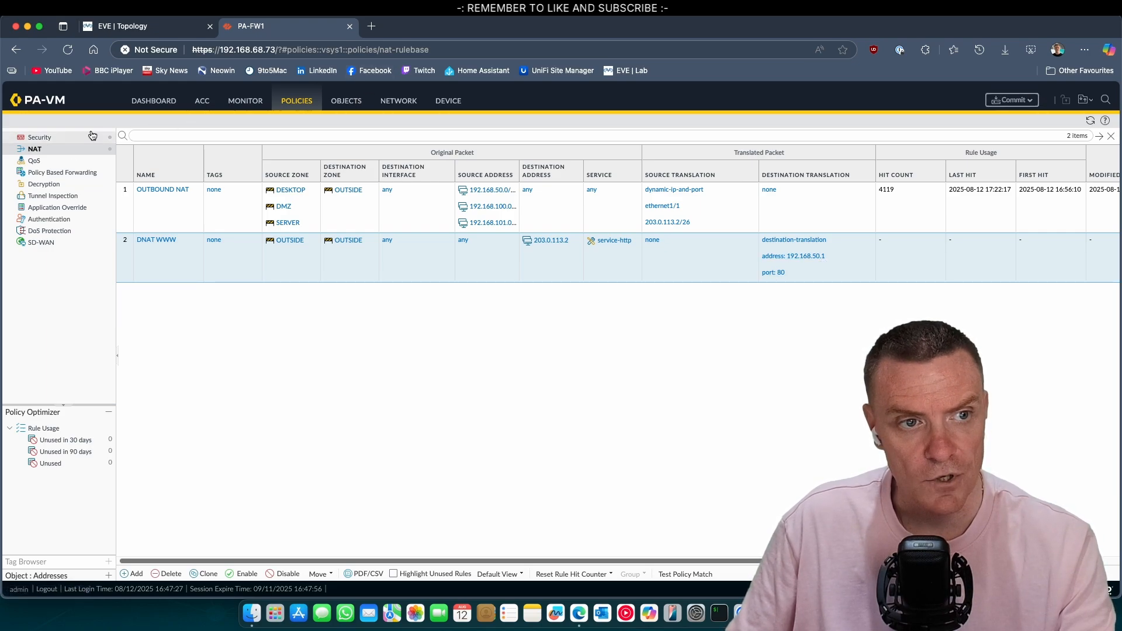
{"action": "left_click", "coordinate": [60, 144]}
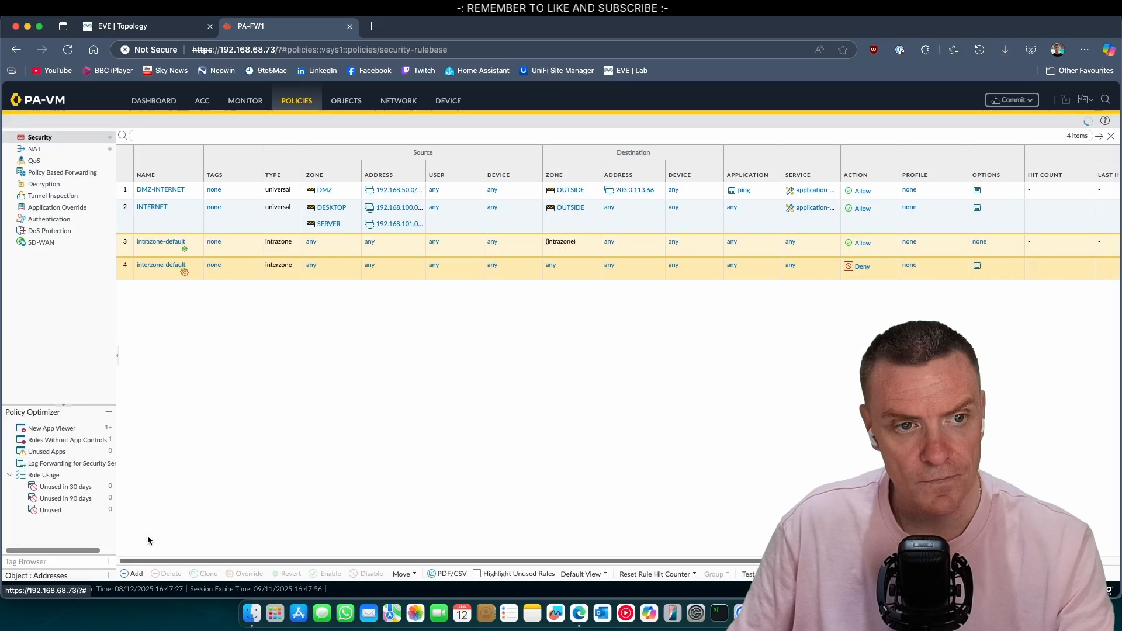
{"action": "left_click", "coordinate": [145, 194]}
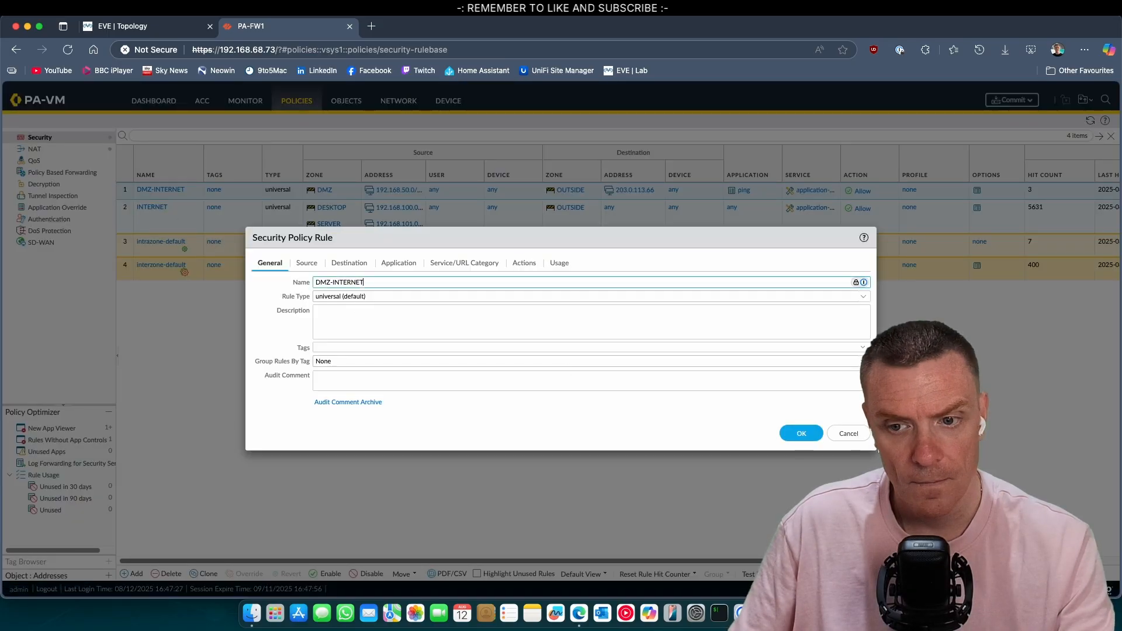
{"action": "key", "text": "Escape"}
{"action": "left_click", "coordinate": [136, 574]}
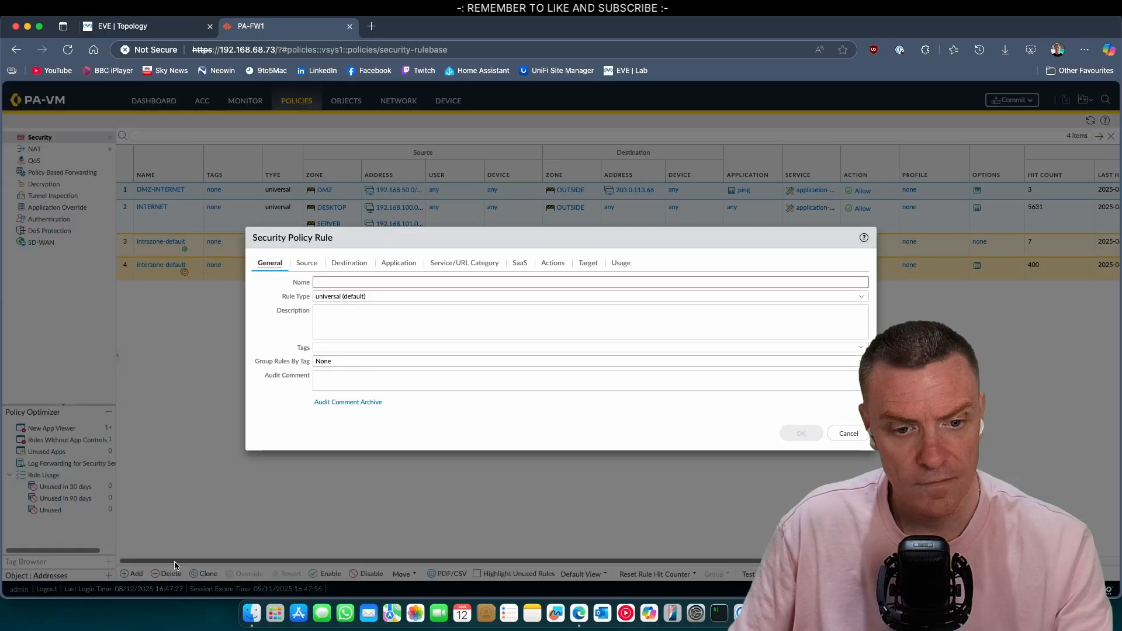
{"action": "left_click", "coordinate": [441, 283]}
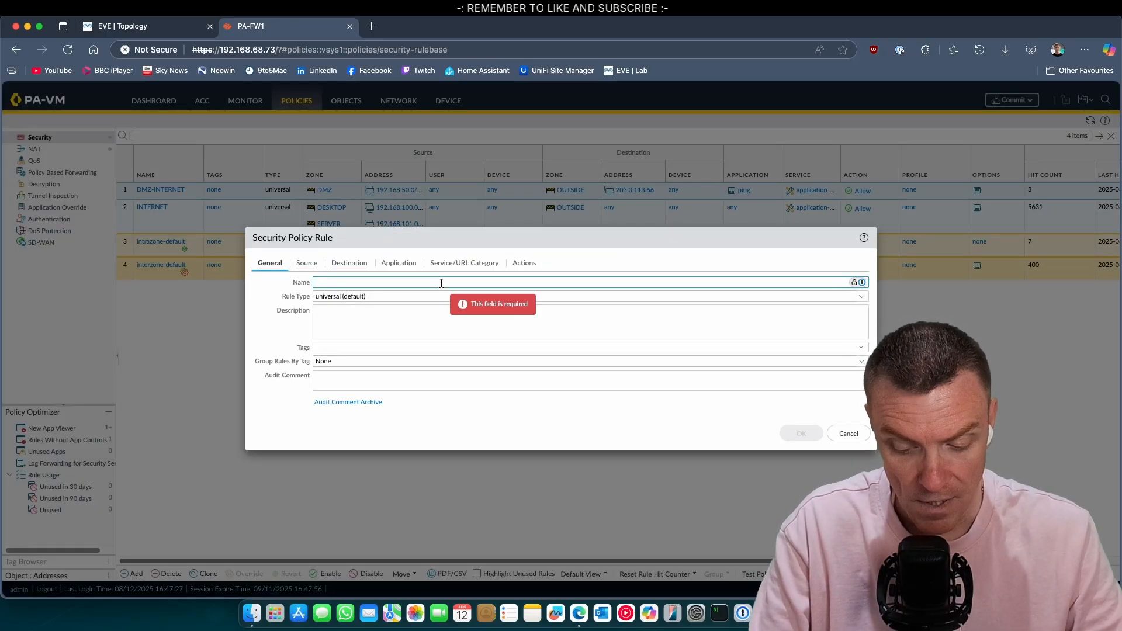
{"action": "type", "text": "PUB"}
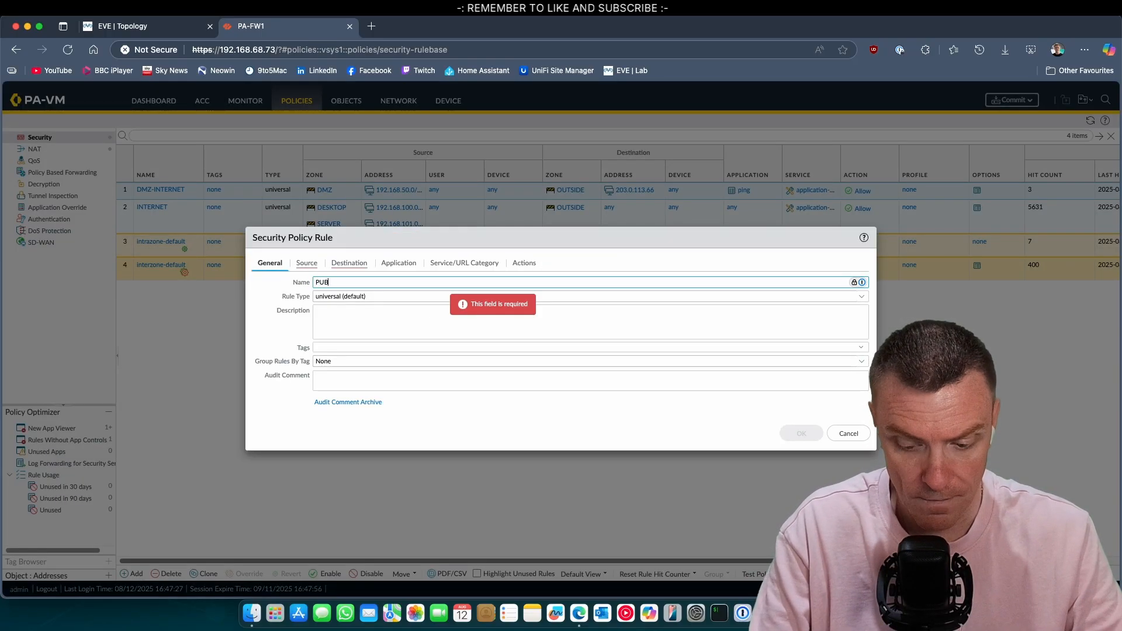
{"action": "type", "text": "LIC WWW"}
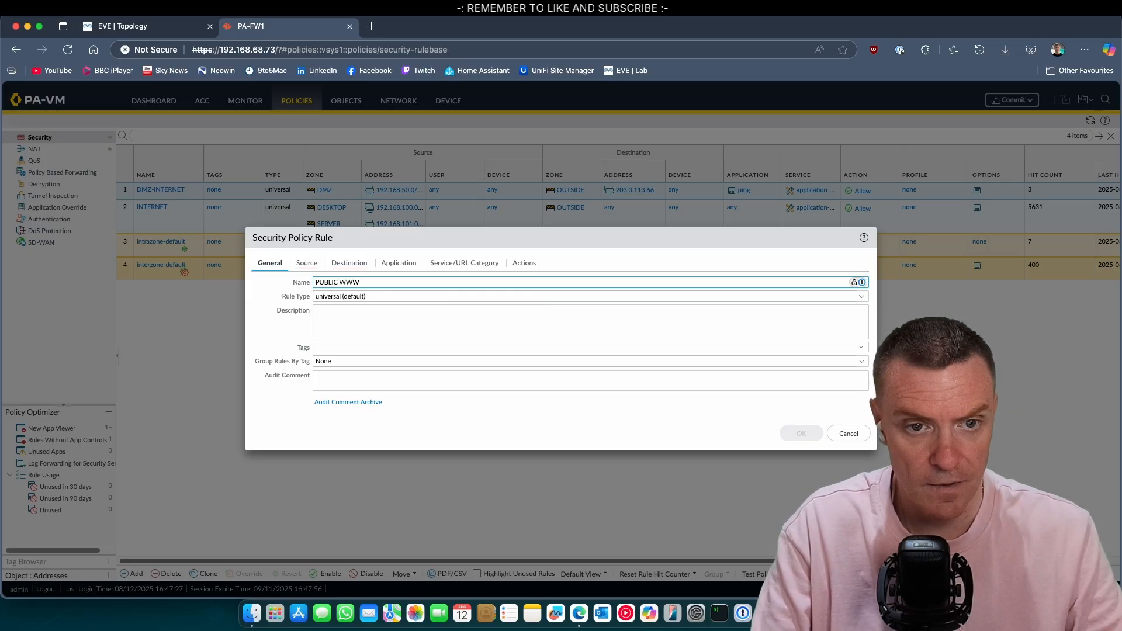
Step: Set the rule's source zone to OUTSIDE
{"action": "left_click", "coordinate": [306, 264]}
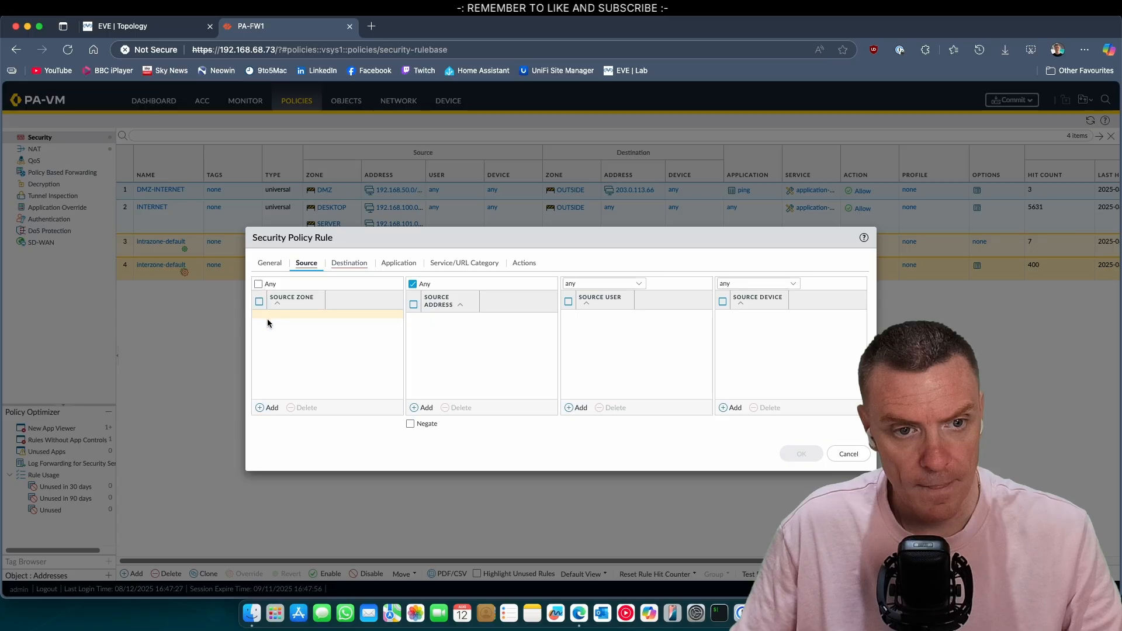
{"action": "left_click", "coordinate": [262, 407]}
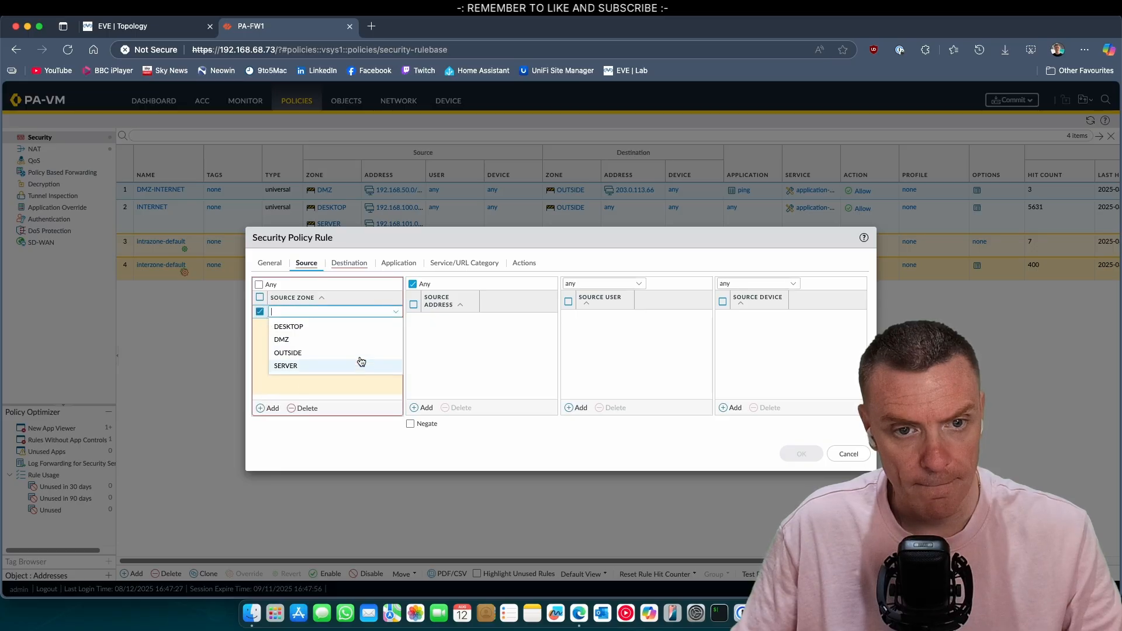
{"action": "left_click", "coordinate": [316, 355]}
{"action": "left_click", "coordinate": [475, 348]}
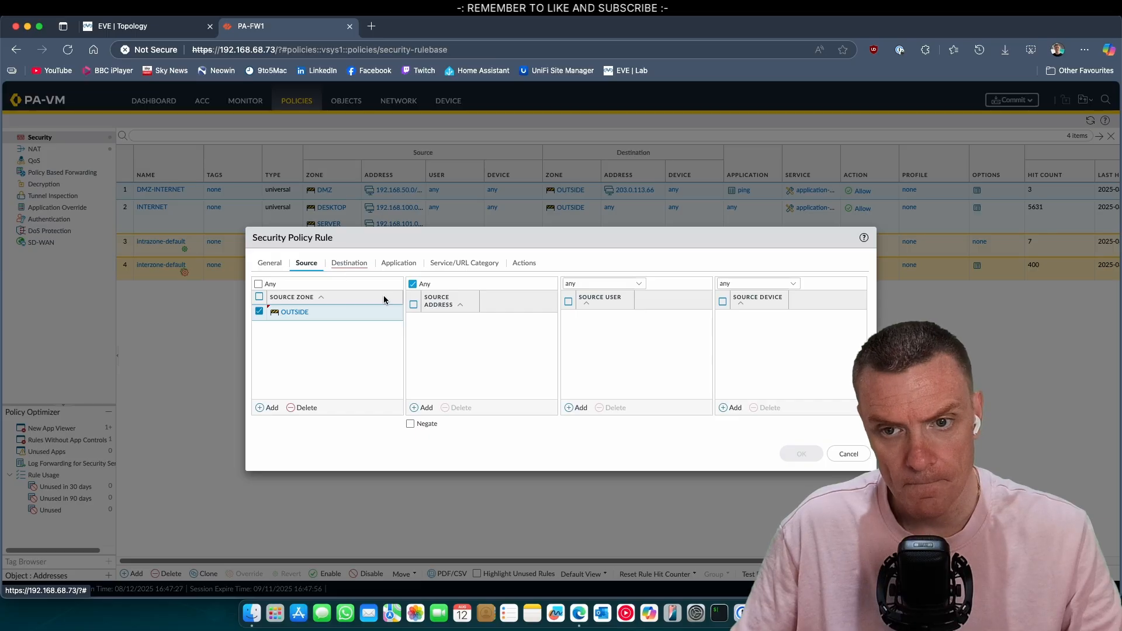
Step: Set destination zone DMZ and destination address 203.0.113.2, then begin adding an application
{"action": "left_click", "coordinate": [347, 265]}
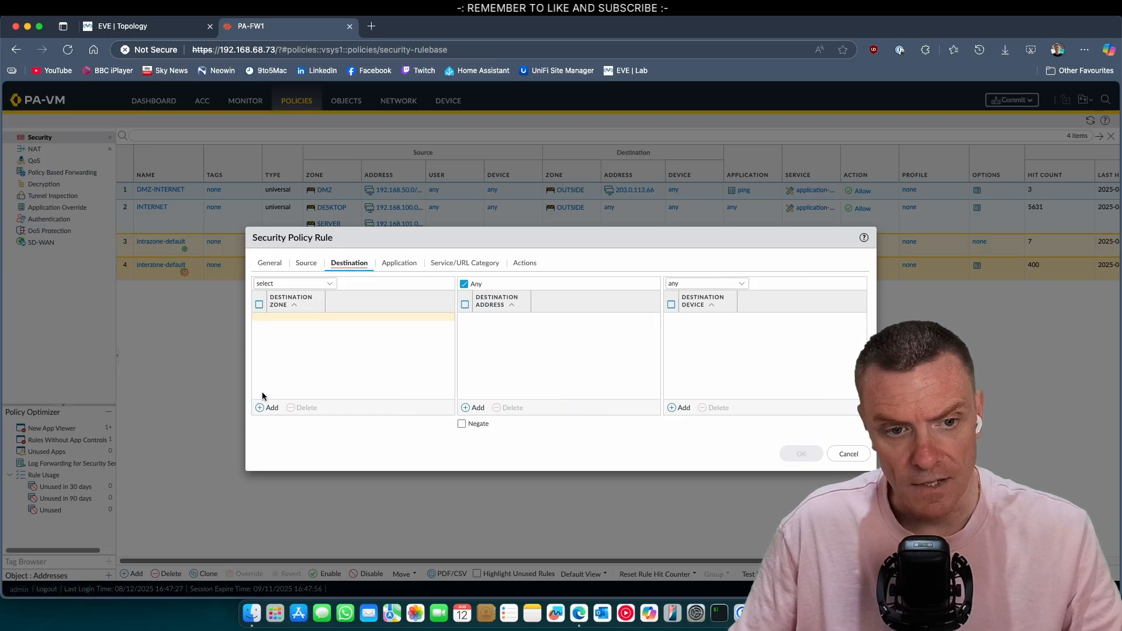
{"action": "left_click", "coordinate": [325, 284]}
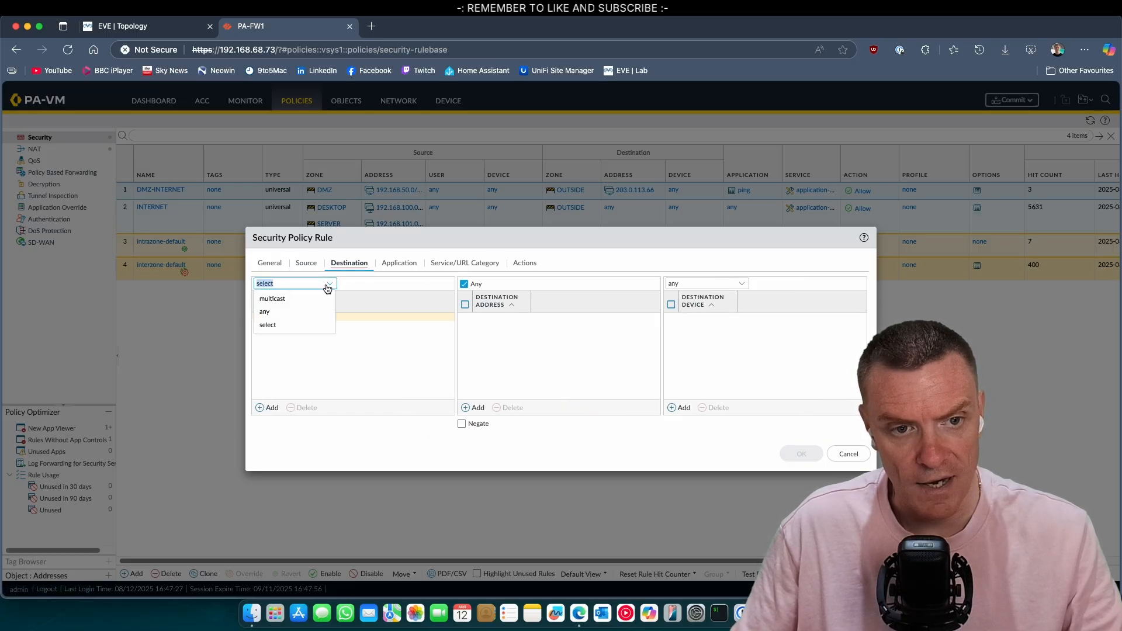
{"action": "left_click", "coordinate": [267, 325]}
{"action": "left_click", "coordinate": [270, 408]}
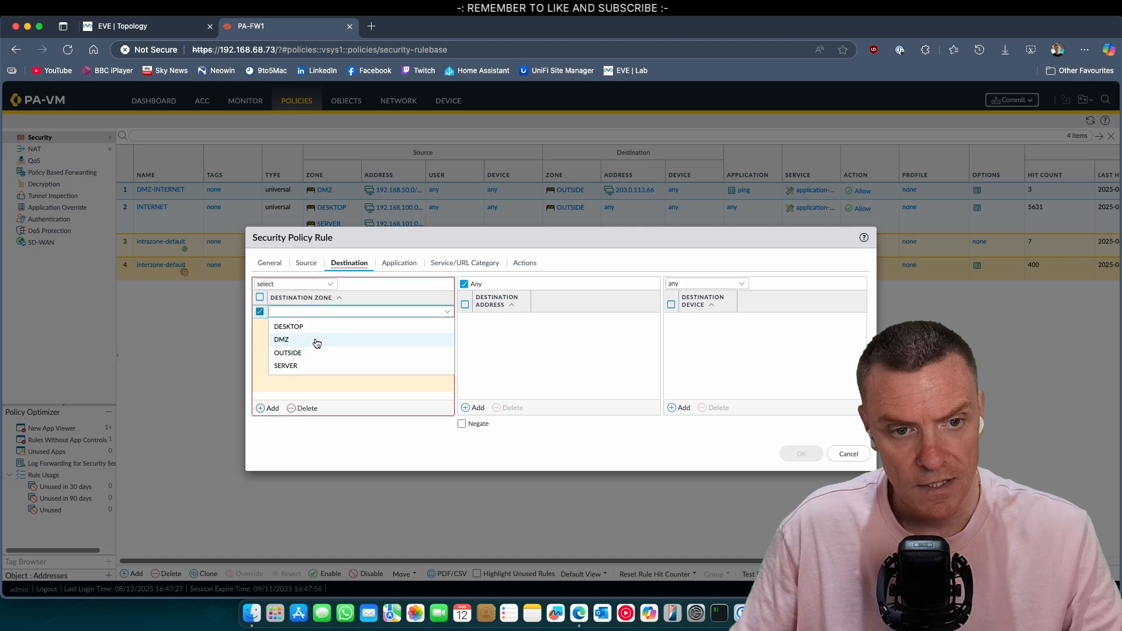
{"action": "left_click", "coordinate": [315, 344]}
{"action": "left_click", "coordinate": [554, 341]}
{"action": "left_click", "coordinate": [466, 408]}
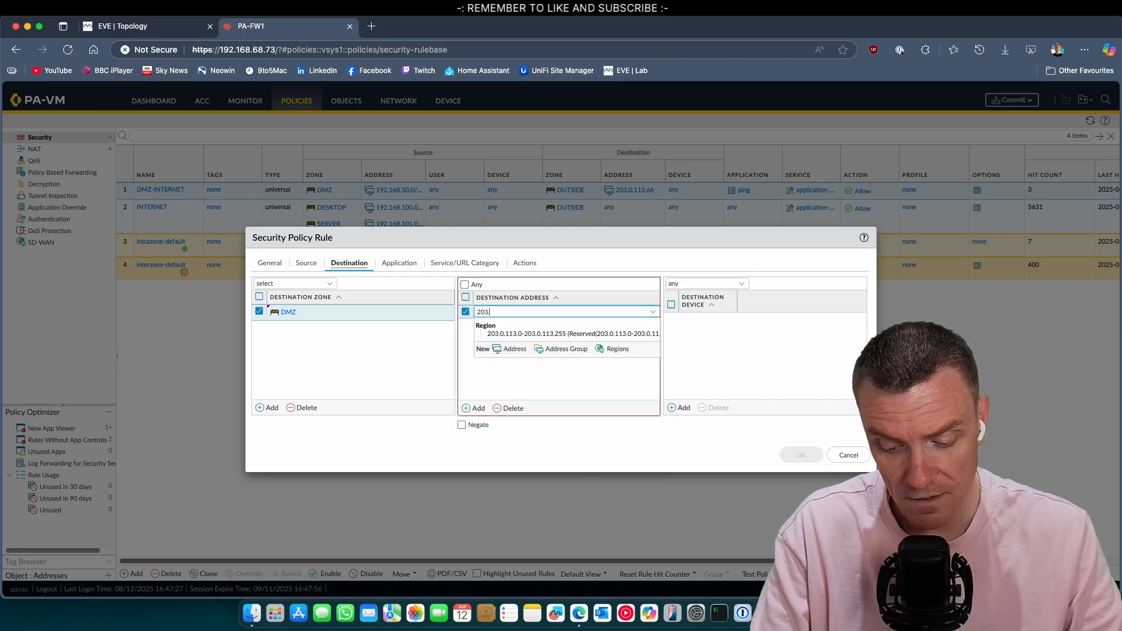
{"action": "type", "text": "203.0.113.2"}
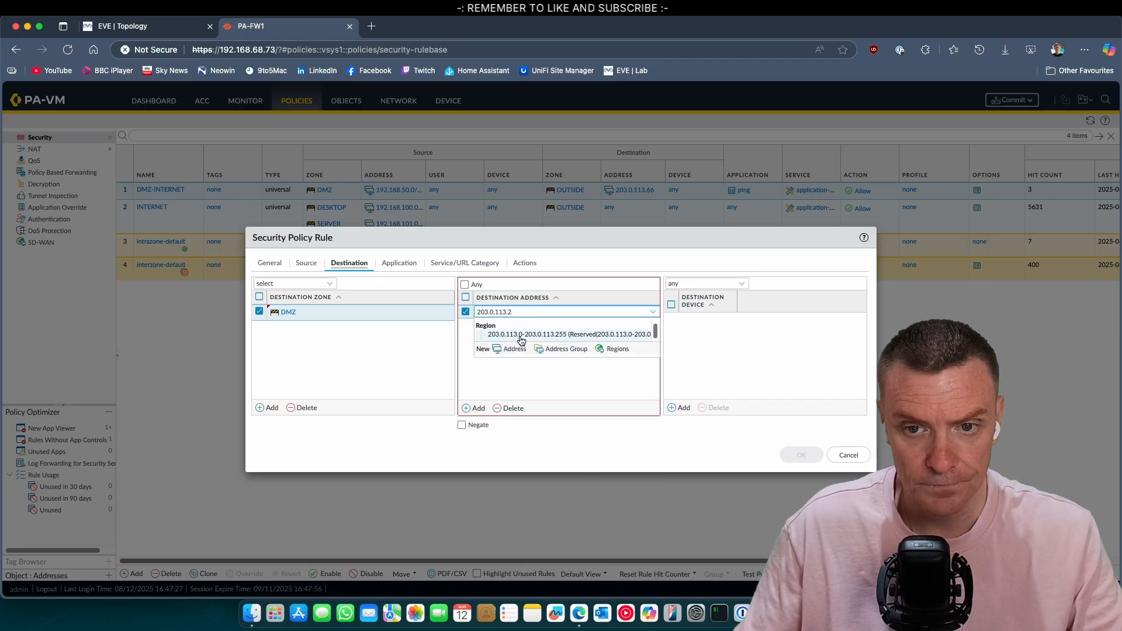
{"action": "left_click", "coordinate": [699, 332]}
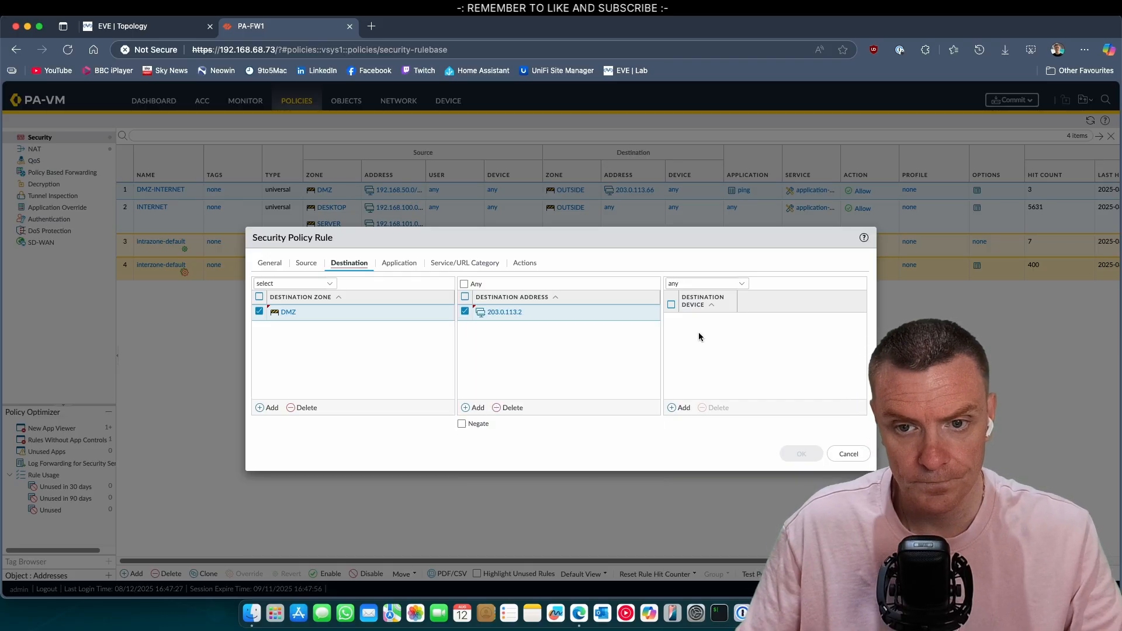
{"action": "left_click", "coordinate": [399, 262]}
{"action": "left_click", "coordinate": [262, 411]}
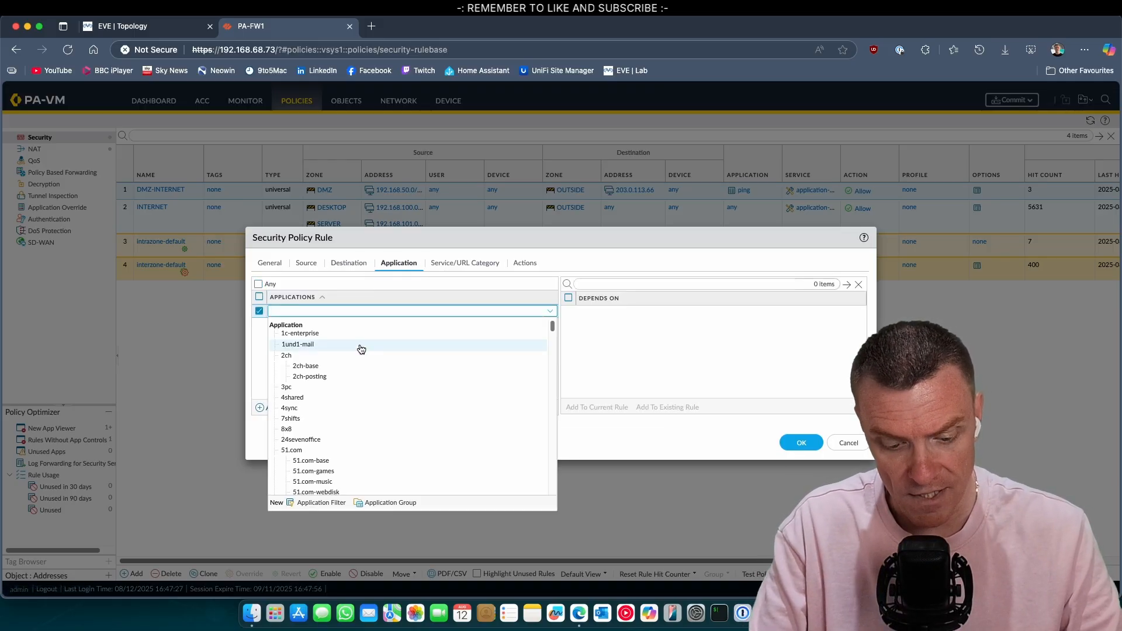
{"action": "type", "text": "http"}
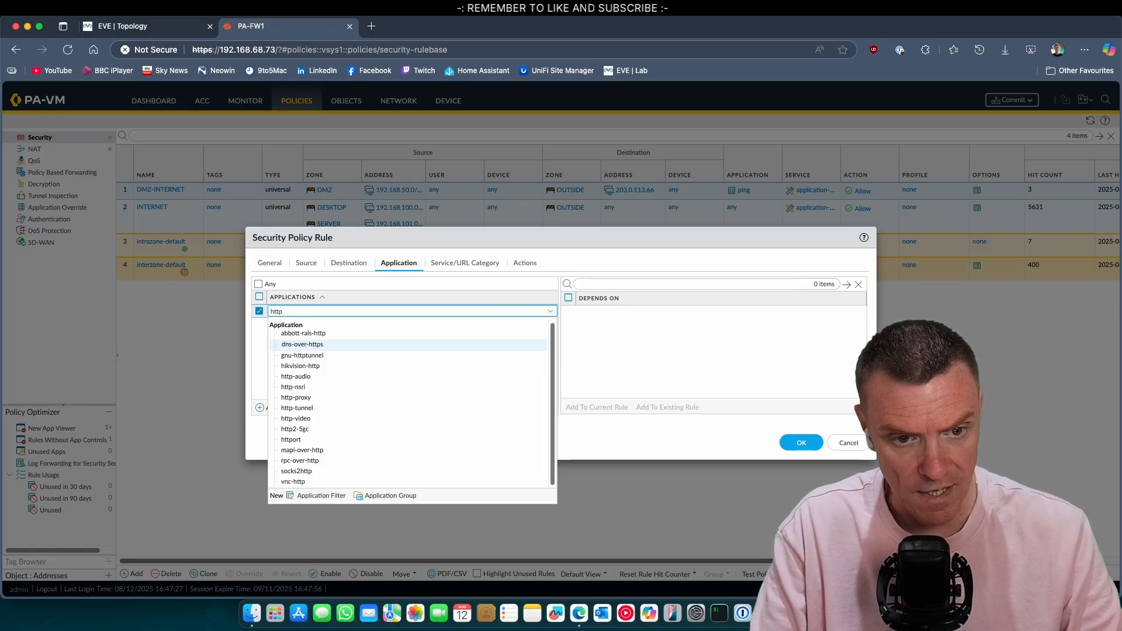
{"action": "key", "text": "BackSpace"}
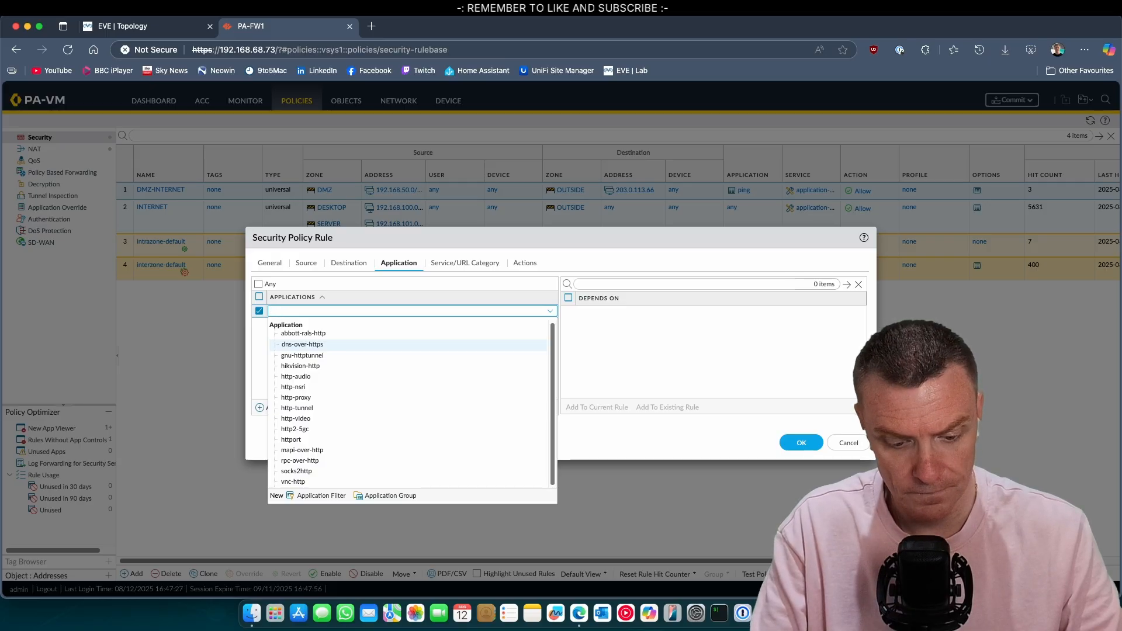
{"action": "key", "text": "BackSpace"}
{"action": "key", "text": "BackSpace"}
{"action": "key", "text": "BackSpace"}
{"action": "type", "text": "b"}
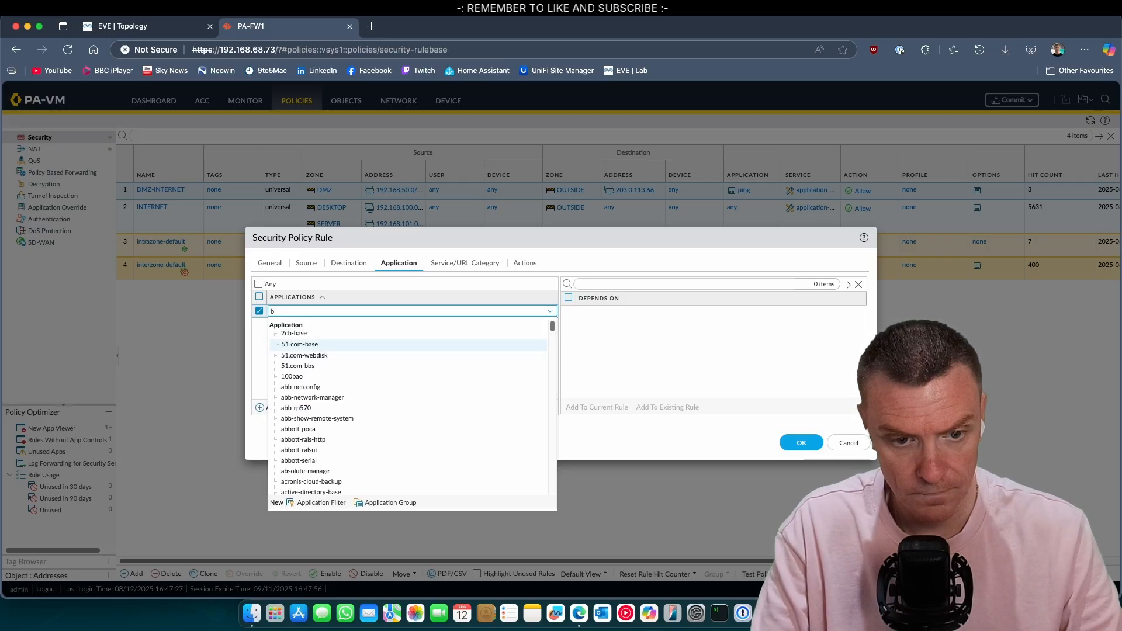
{"action": "type", "text": "-bro"}
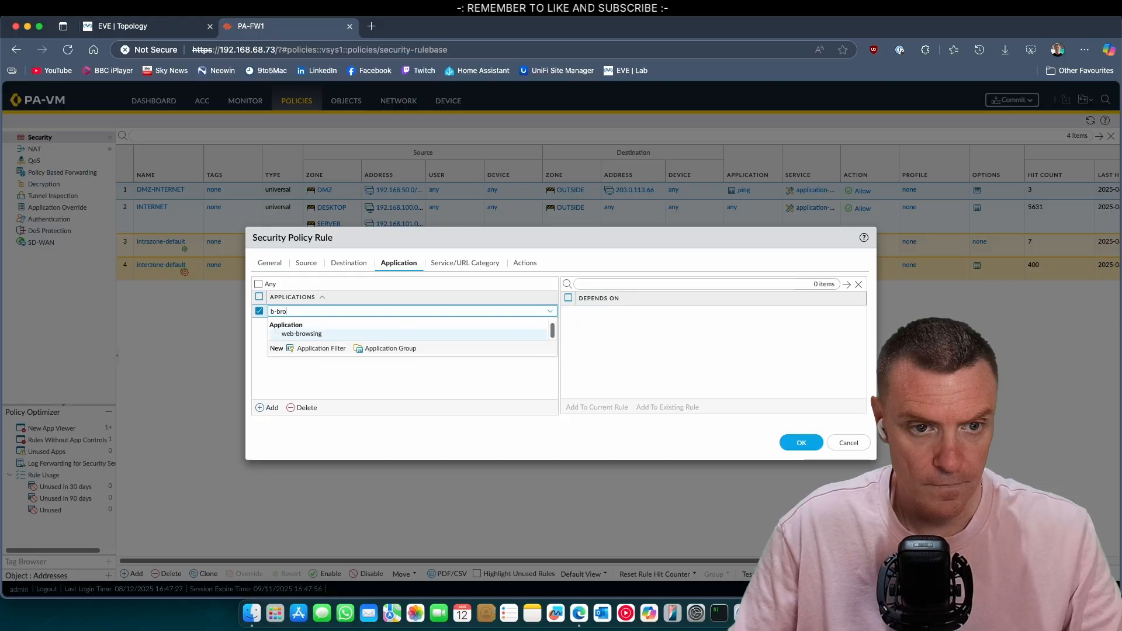
{"action": "key", "text": "BackSpace"}
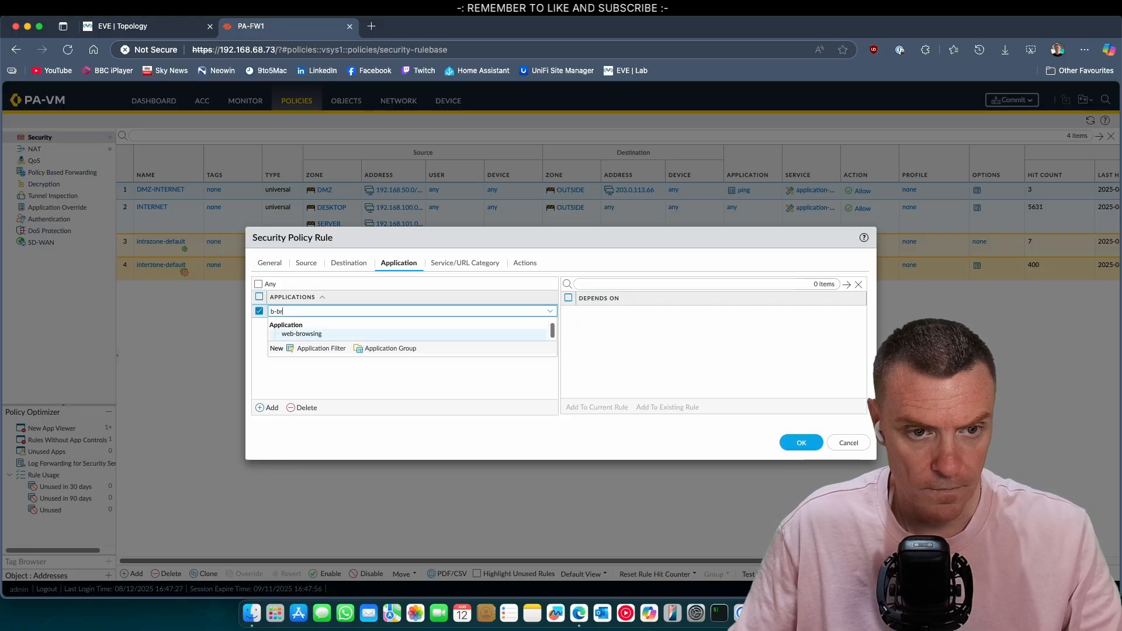
{"action": "left_click", "coordinate": [327, 334]}
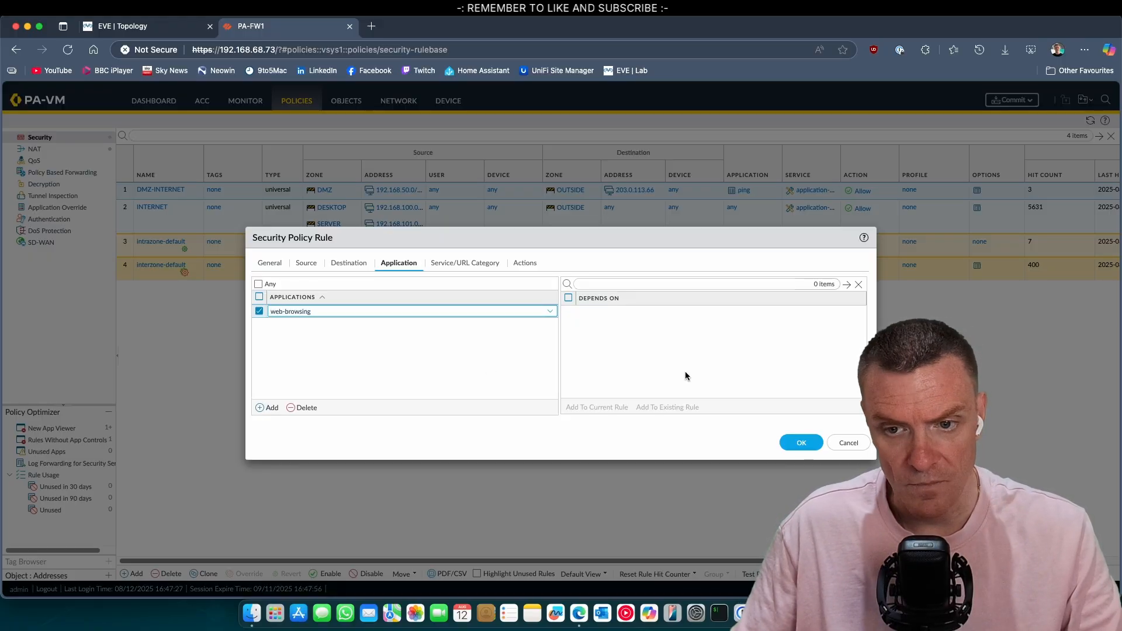
{"action": "left_click", "coordinate": [464, 264]}
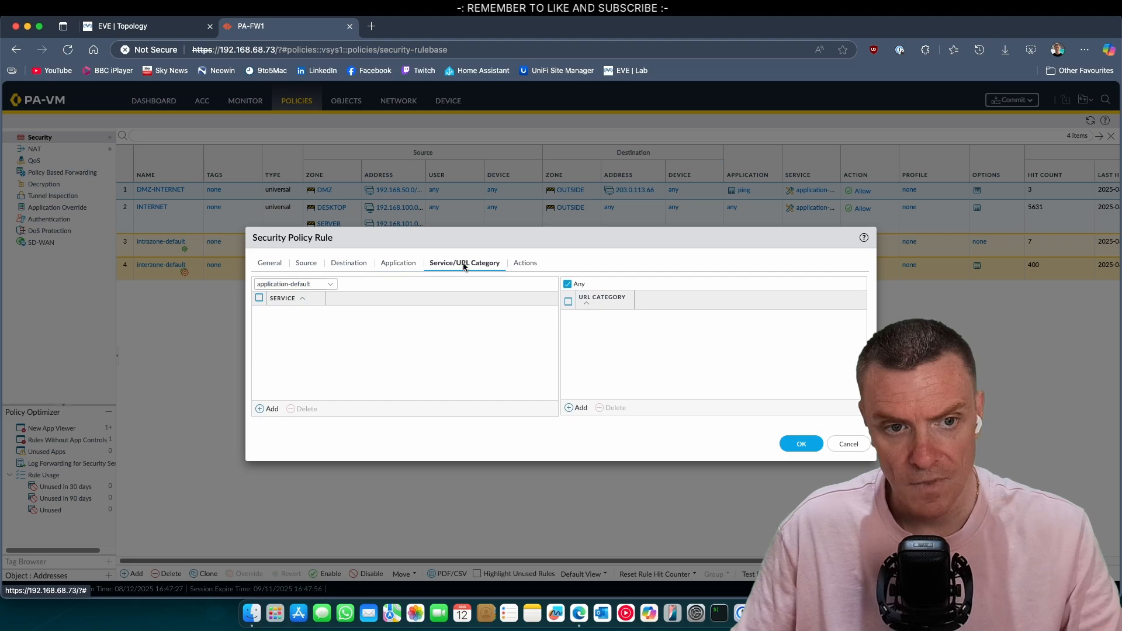
{"action": "left_click", "coordinate": [523, 263]}
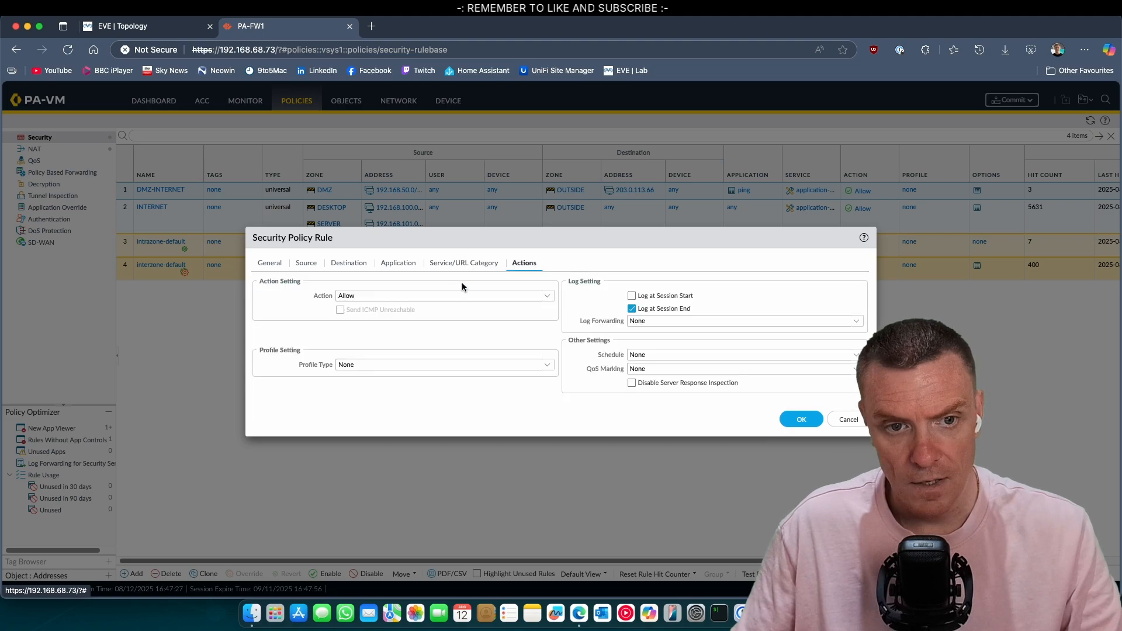
{"action": "left_click", "coordinate": [800, 422]}
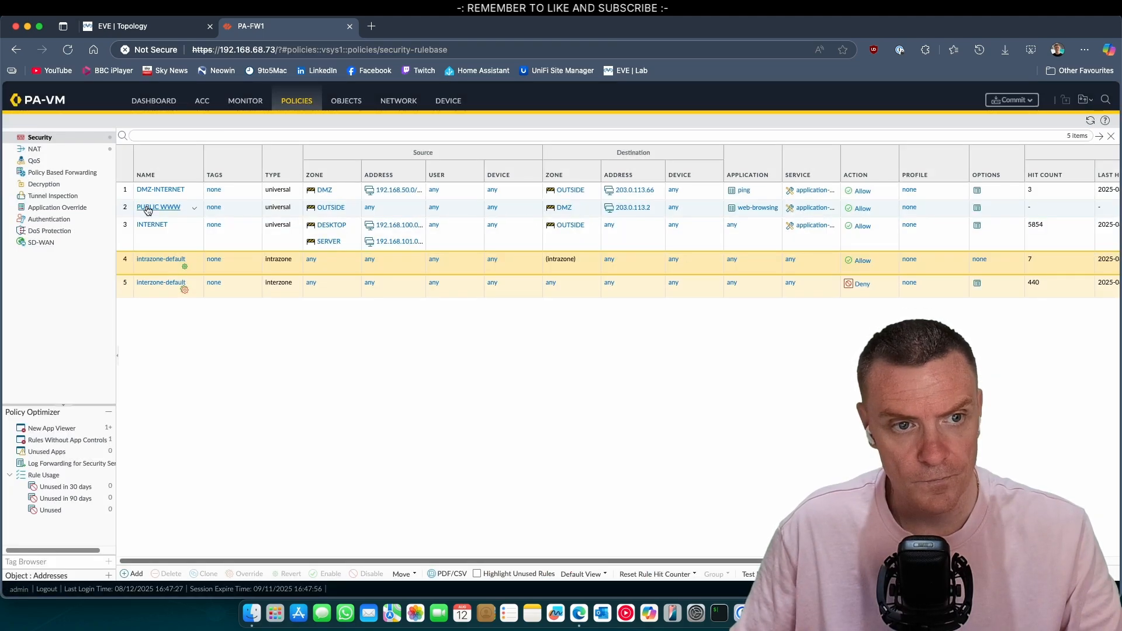
Step: Move PUBLIC WWW above DMZ-INTERNET to rule 1 and commit the configuration
{"action": "left_click_drag", "start_coordinate": [131, 210], "coordinate": [130, 190]}
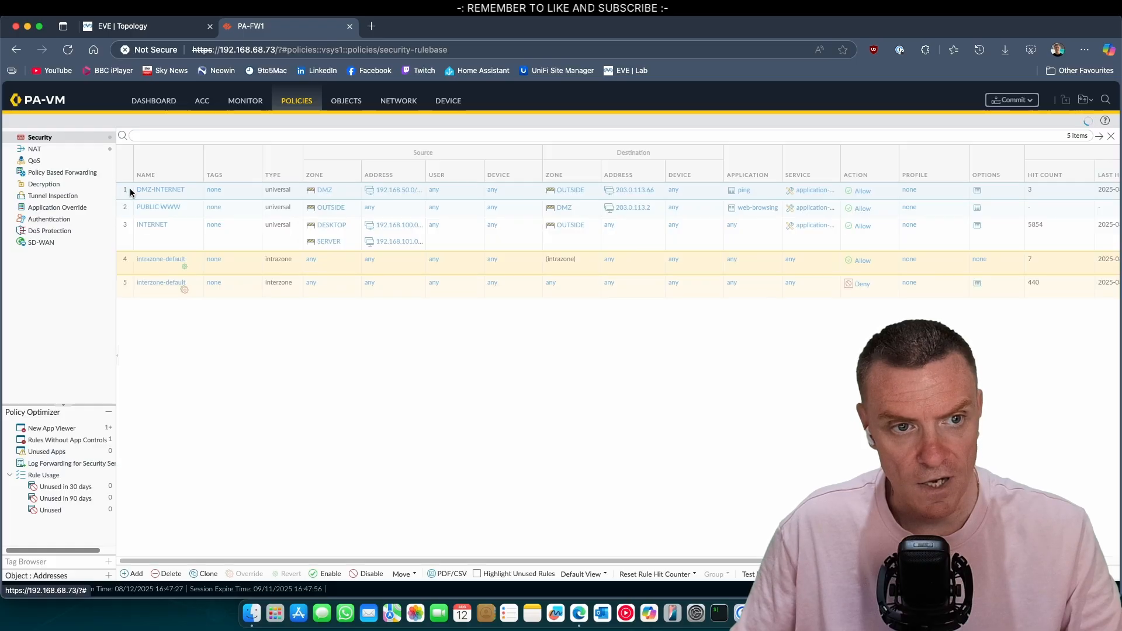
{"action": "left_click", "coordinate": [1007, 100]}
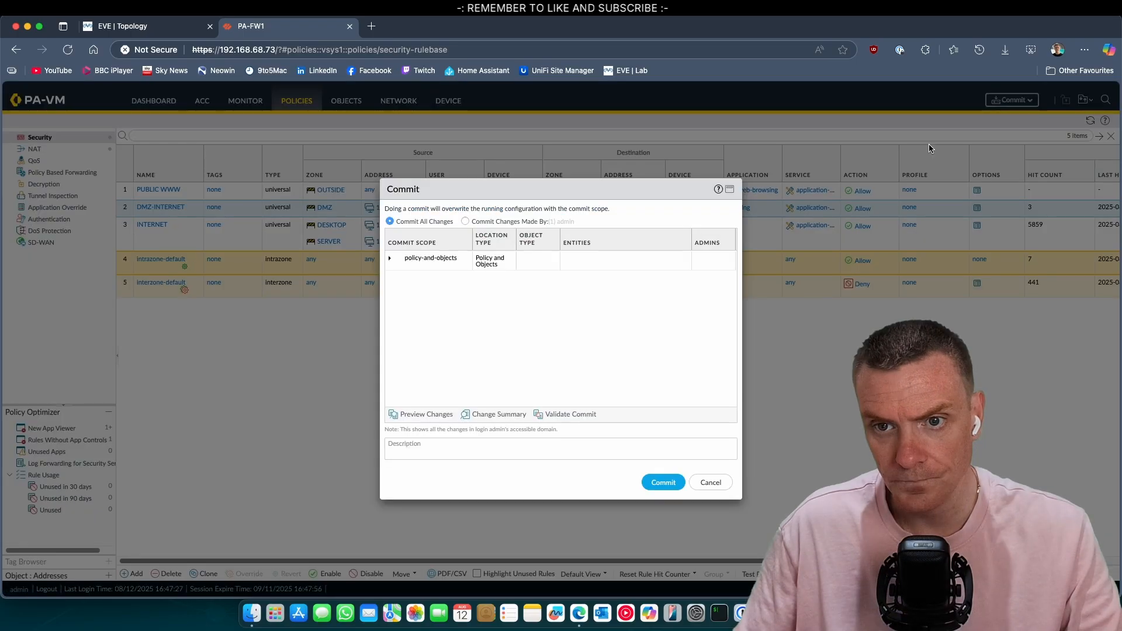
{"action": "left_click", "coordinate": [664, 482]}
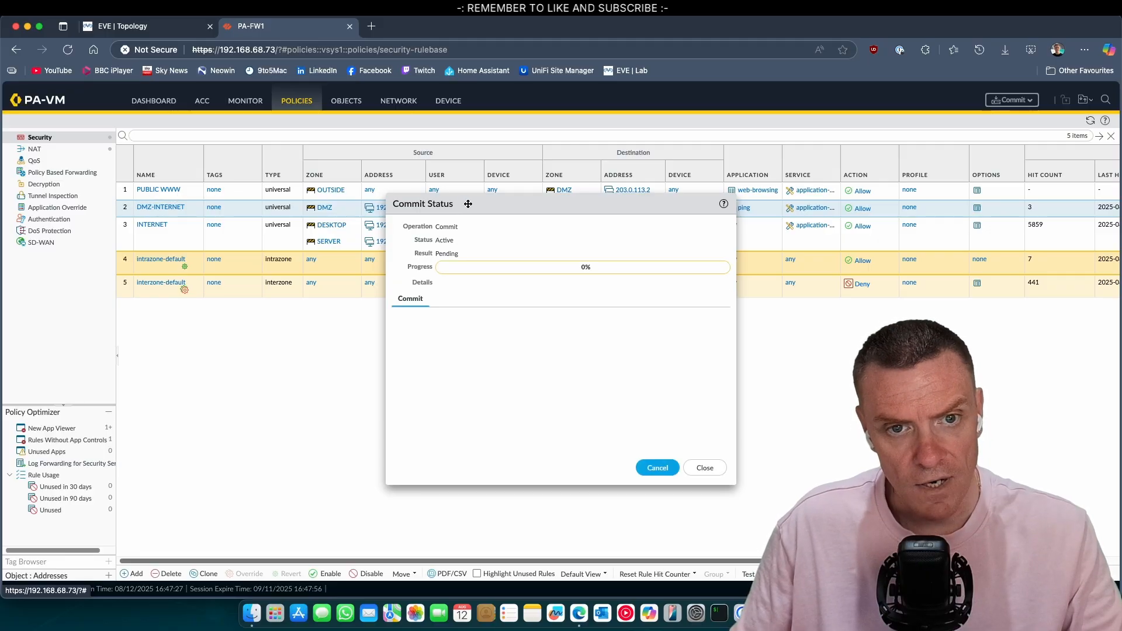
{"action": "left_click_drag", "start_coordinate": [468, 204], "coordinate": [453, 259]}
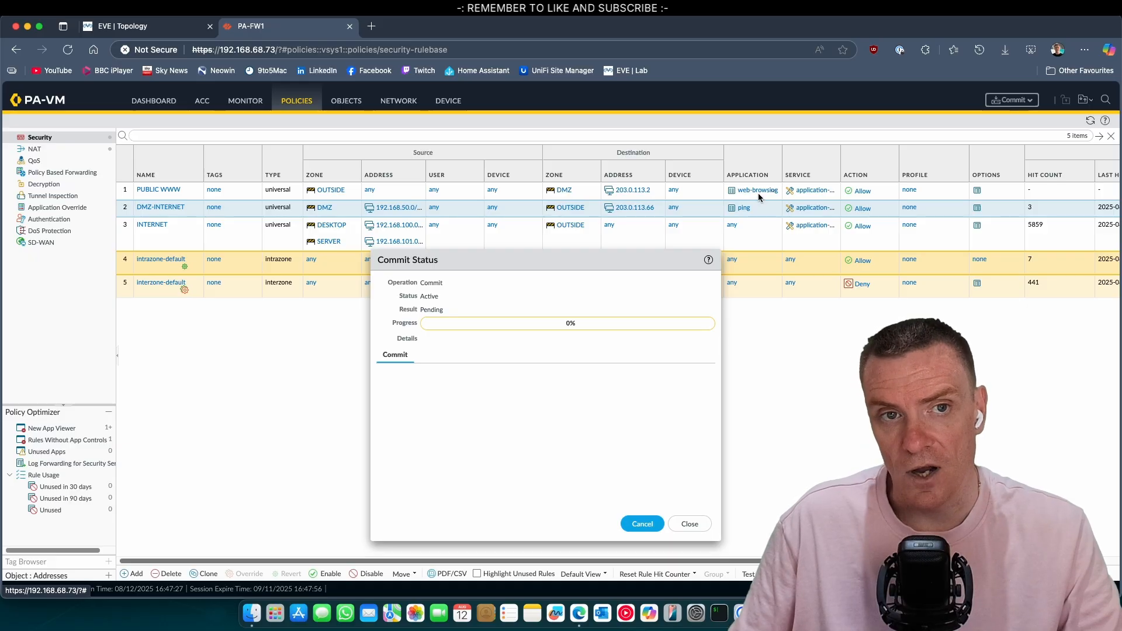
Step: Check the commit's progress, then launch the WWW node's VNC console from the EVE topology
{"action": "left_click", "coordinate": [146, 26]}
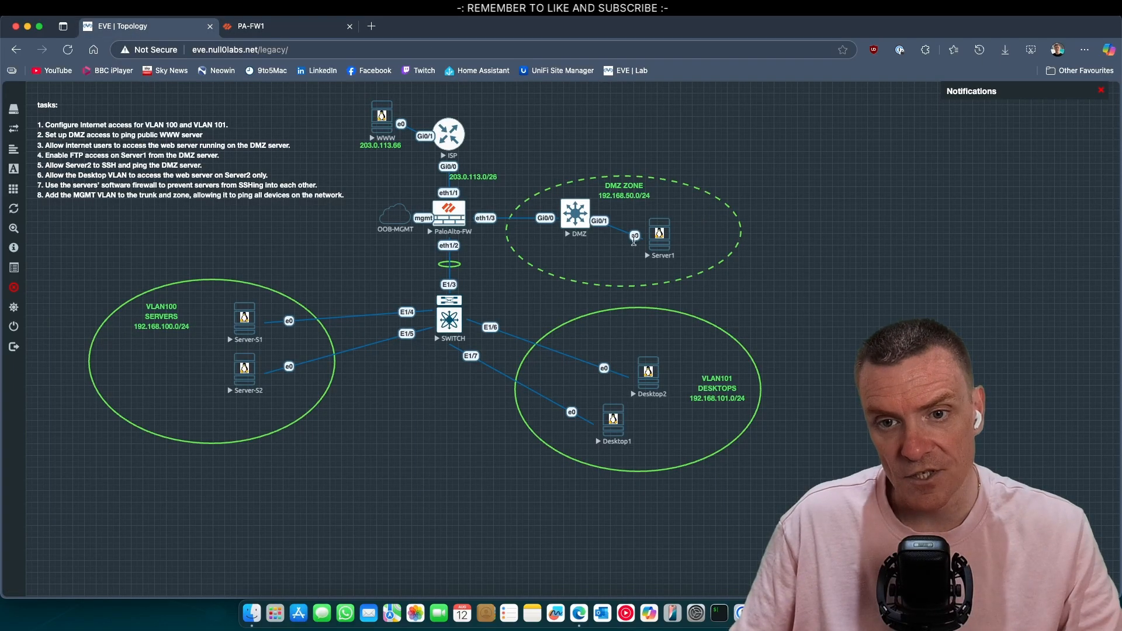
{"action": "left_click", "coordinate": [286, 26]}
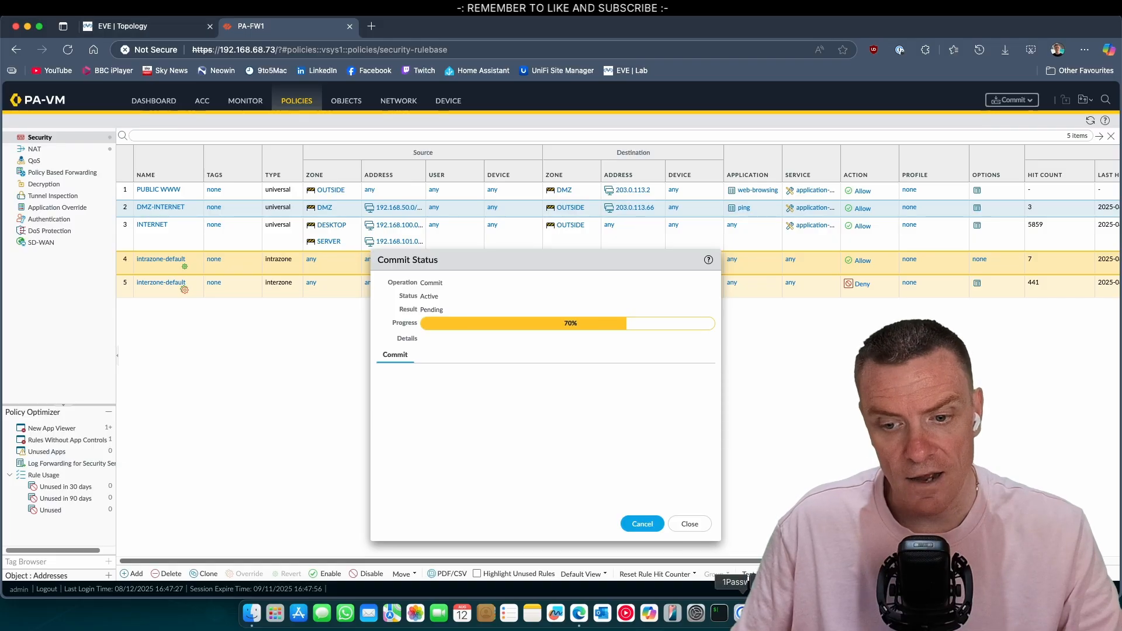
{"action": "left_click", "coordinate": [123, 29]}
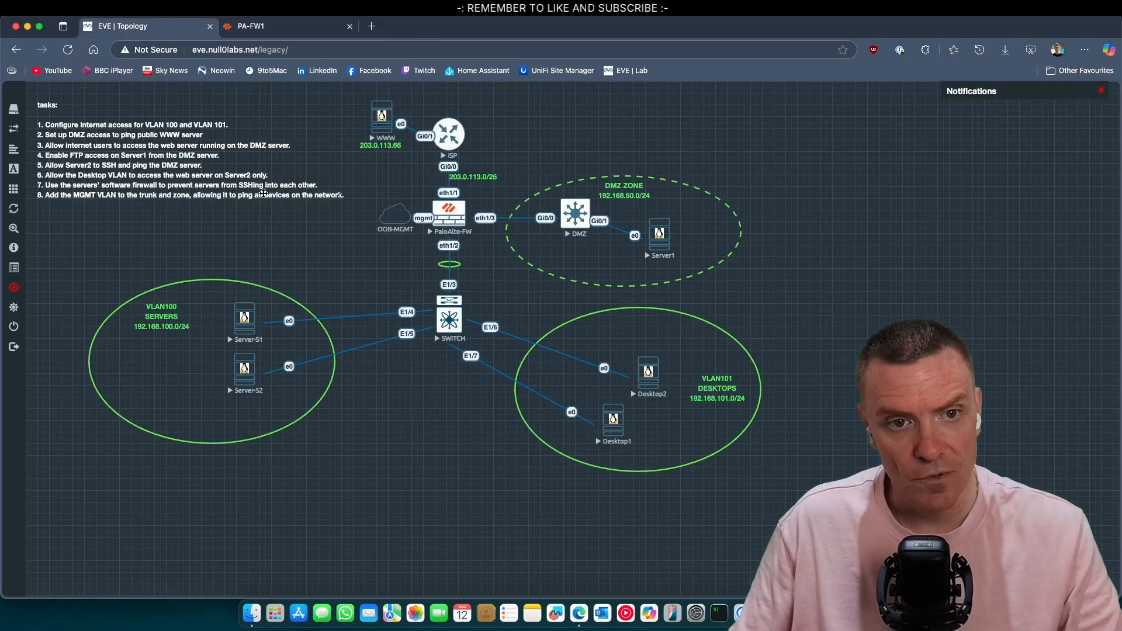
{"action": "left_click", "coordinate": [392, 137]}
{"action": "left_click", "coordinate": [659, 110]}
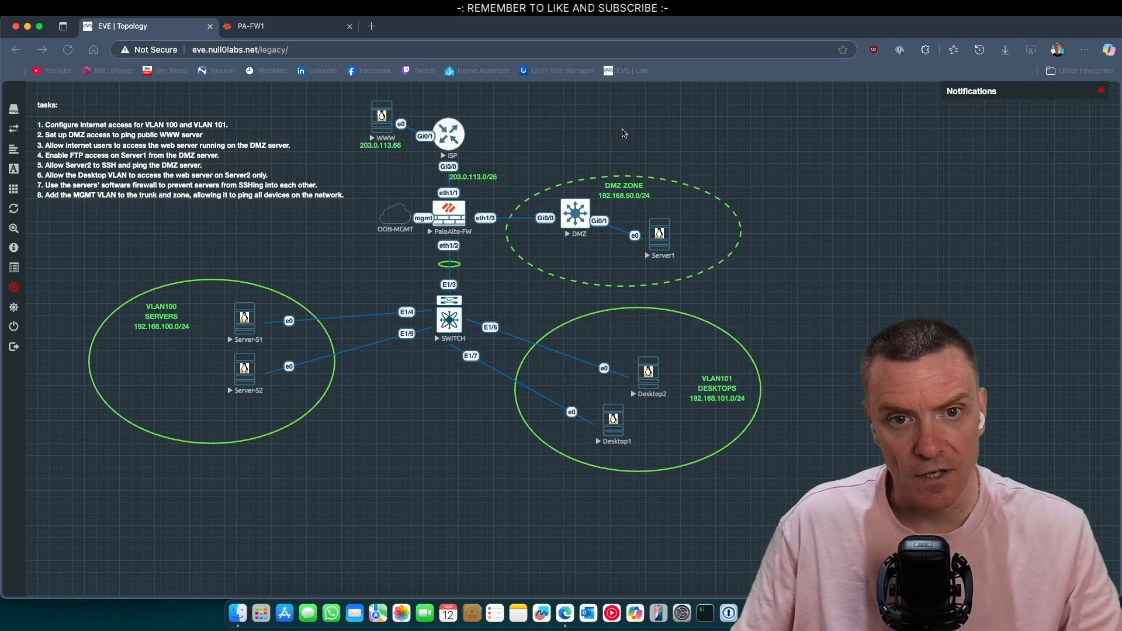
{"action": "left_click", "coordinate": [648, 288]}
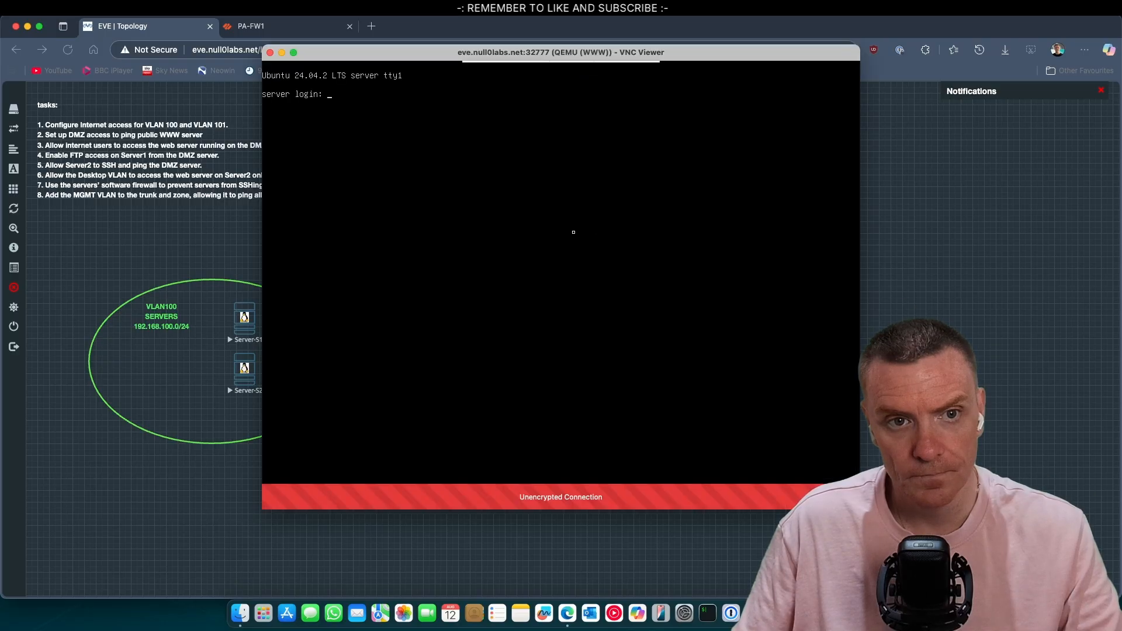
{"action": "type", "text": "n"}
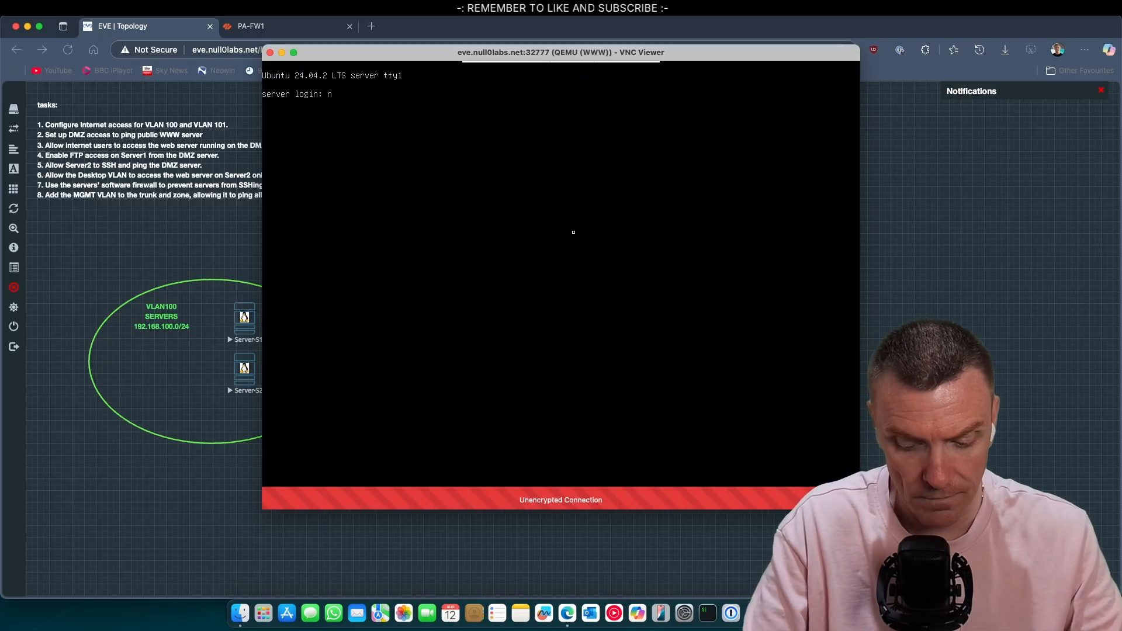
{"action": "type", "text": "ull0labs"}
{"action": "key", "text": "Return"}
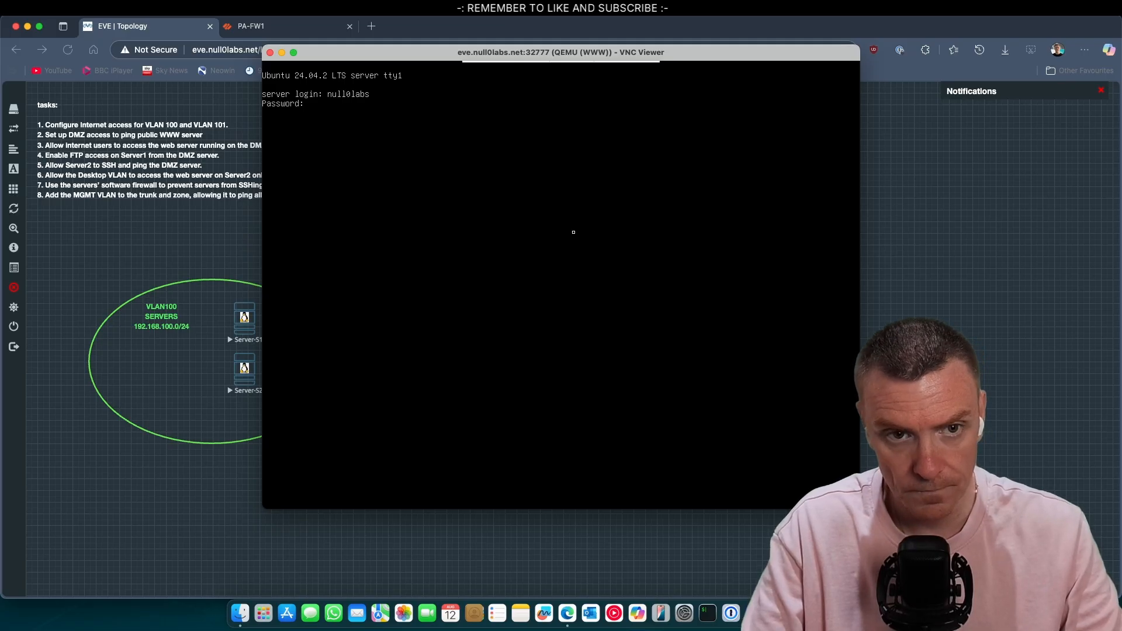
{"action": "key", "text": "Return"}
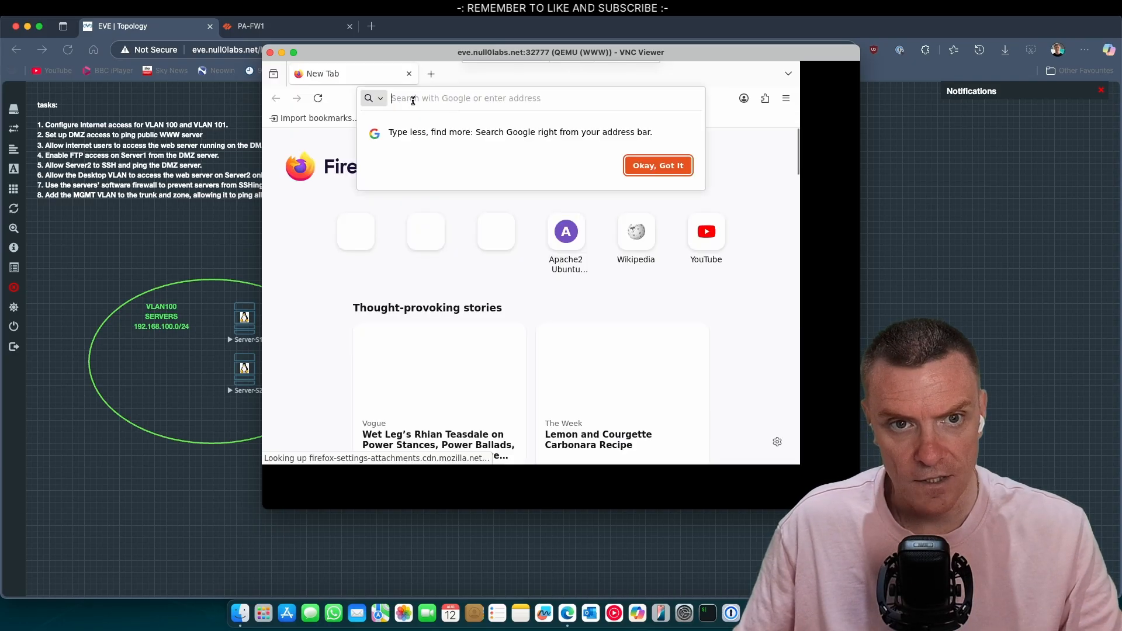
{"action": "left_click", "coordinate": [413, 101]}
{"action": "type", "text": "http://"}
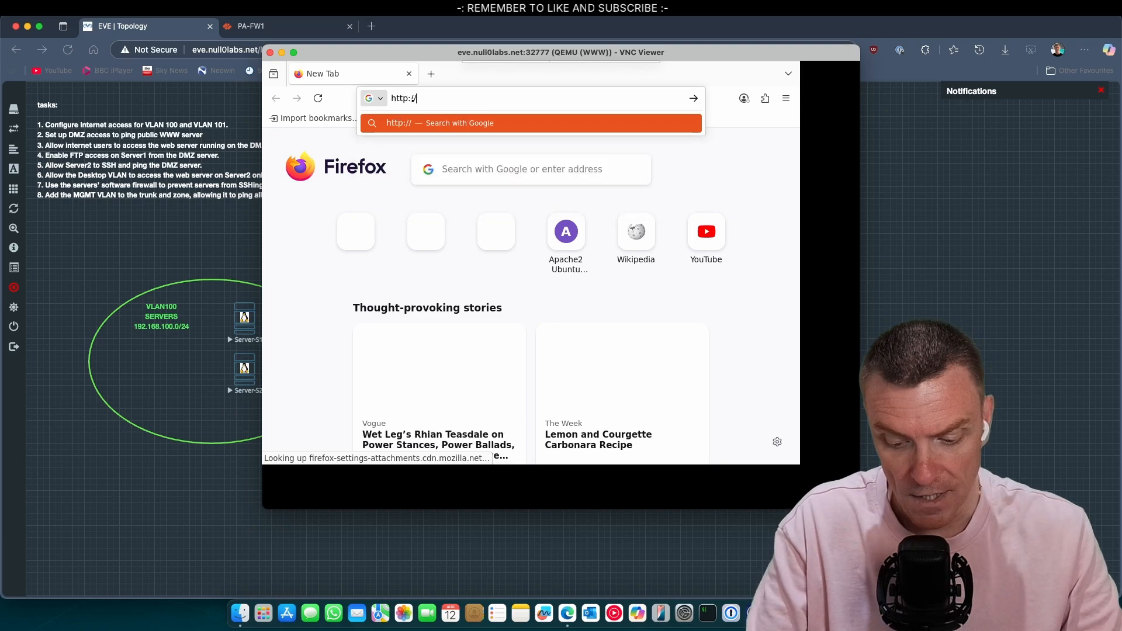
{"action": "type", "text": "203"}
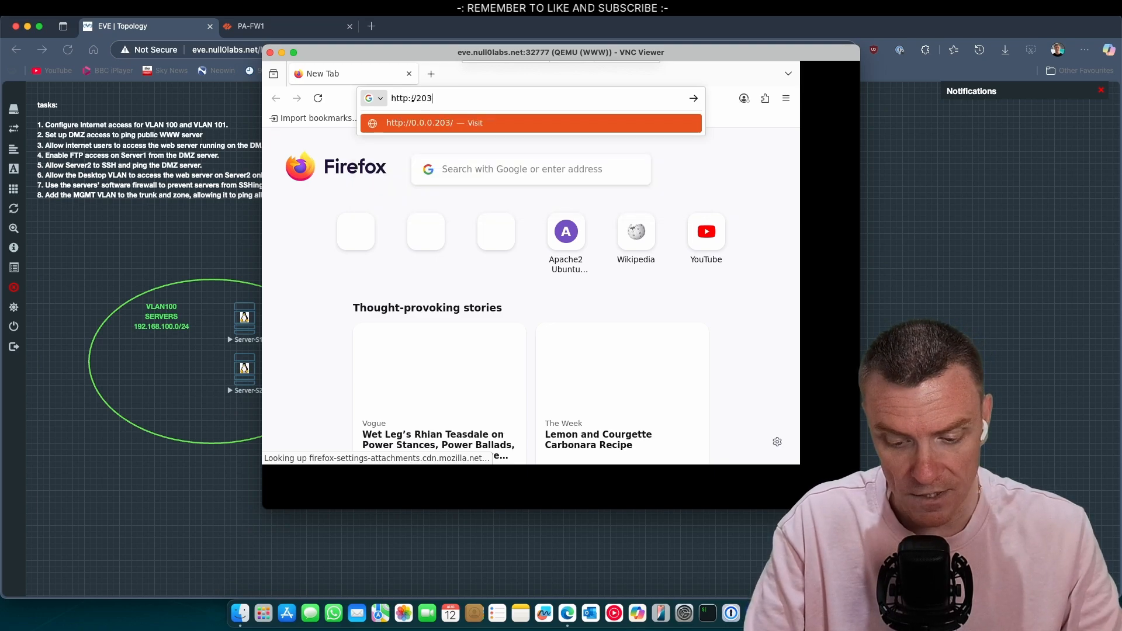
{"action": "type", "text": ".0.113.2"}
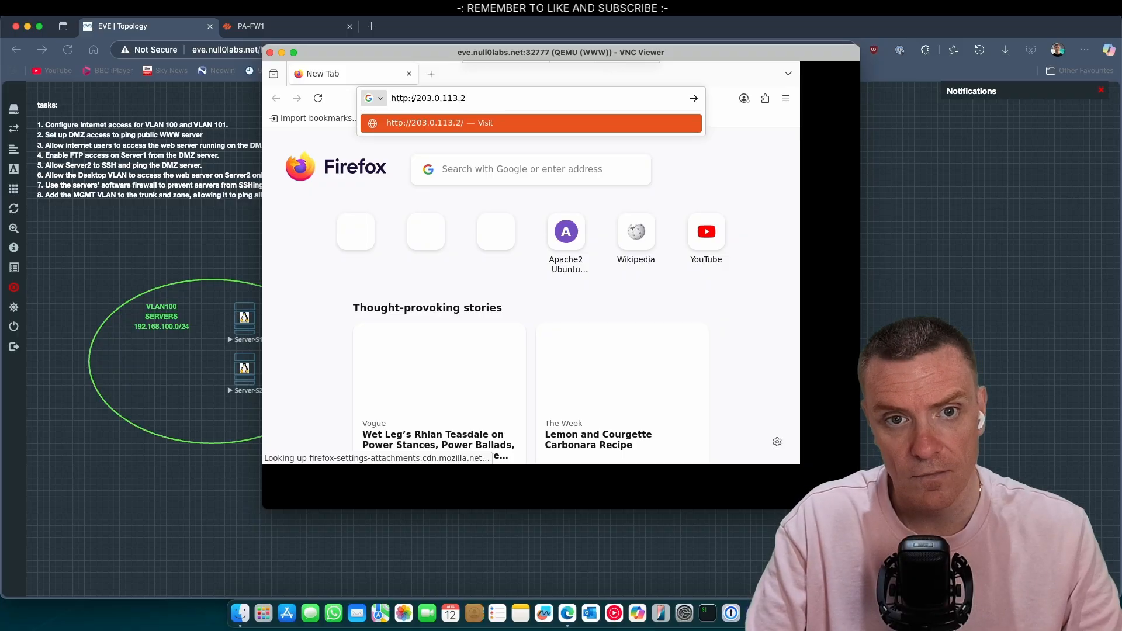
{"action": "key", "text": "Return"}
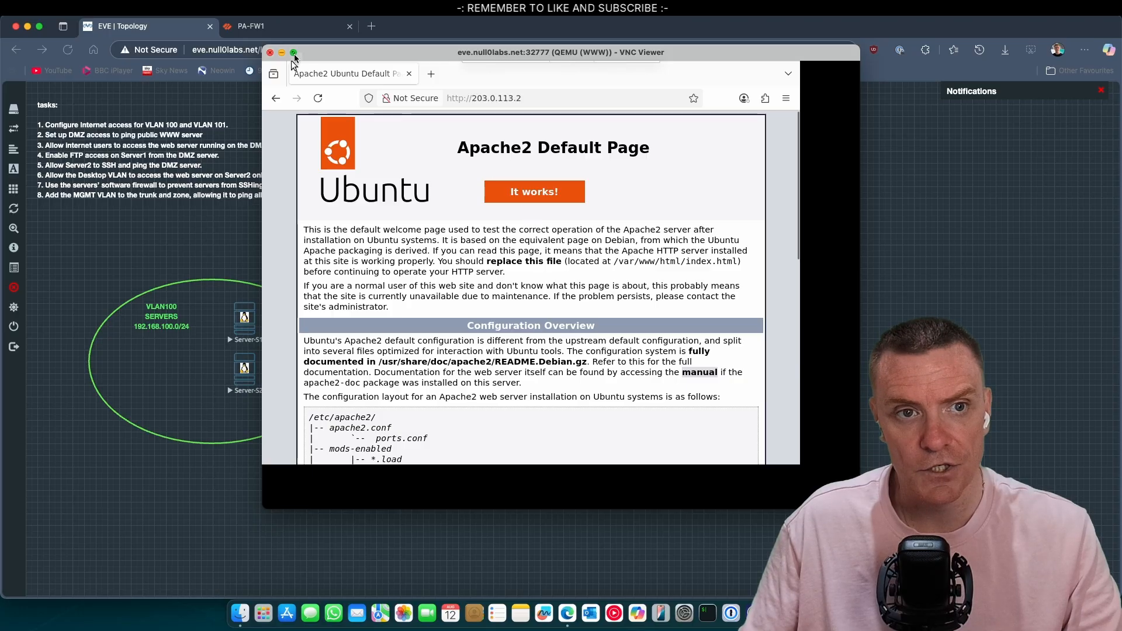
{"action": "left_click", "coordinate": [205, 214]}
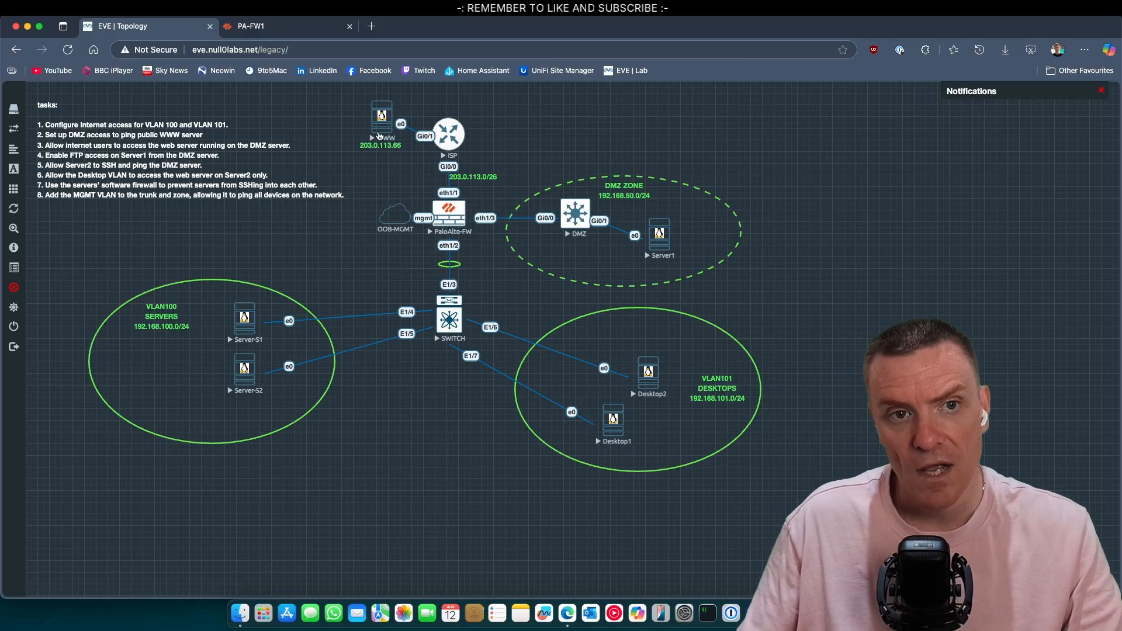
Step: Dismiss the finished commit status and refresh the security rules to update their hit counts
{"action": "left_click", "coordinate": [295, 32]}
{"action": "left_click", "coordinate": [690, 525]}
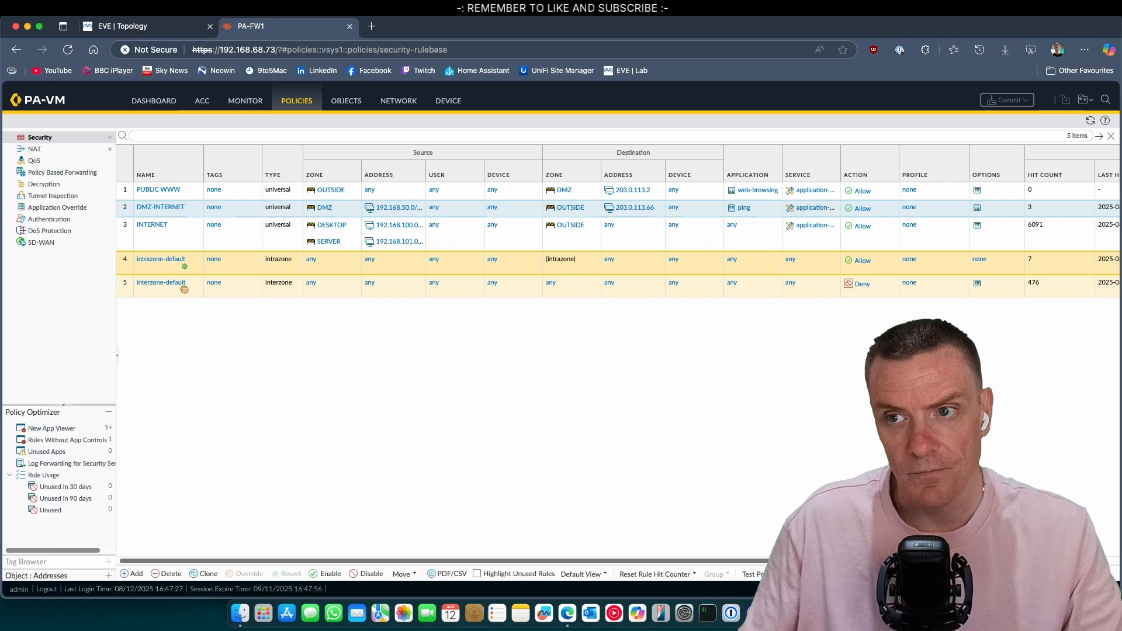
{"action": "left_click", "coordinate": [1091, 120]}
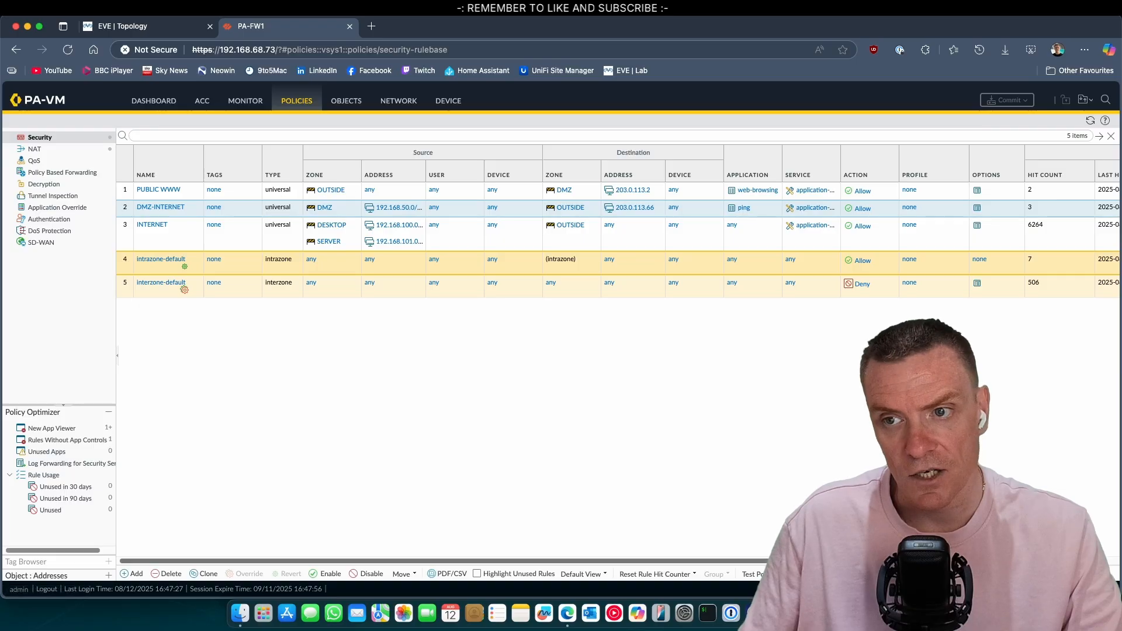
Step: View PUBLIC WWW traffic logs showing port-80 web-browsing from 203.0.113.66 to 203.0.113.2, then return to EVE topology
{"action": "left_click", "coordinate": [195, 193]}
{"action": "left_click", "coordinate": [205, 205]}
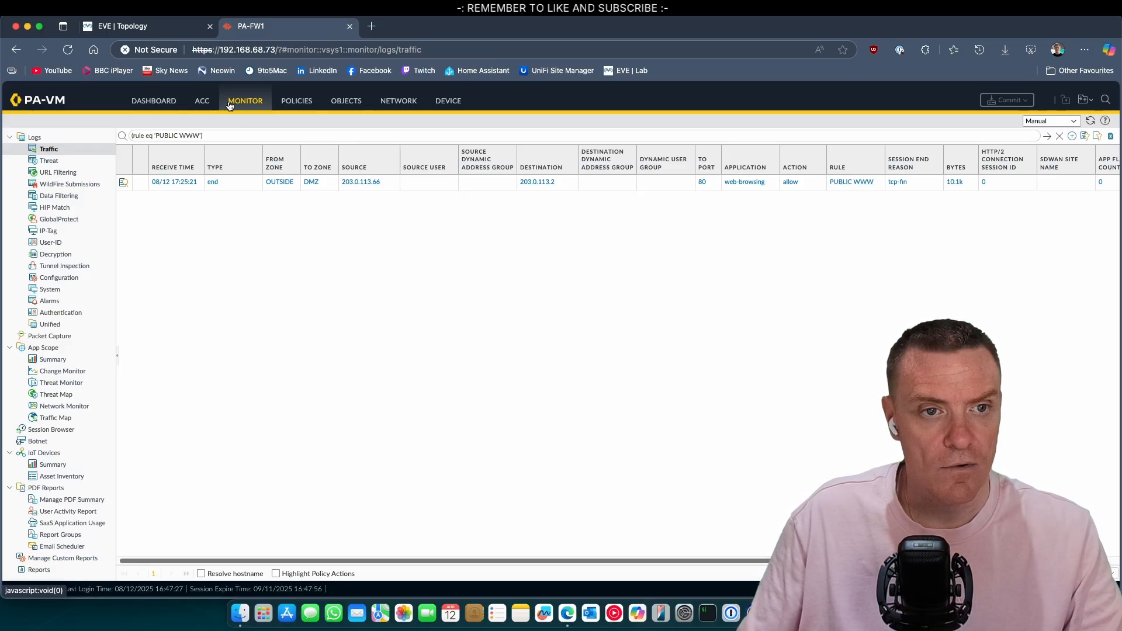
{"action": "left_click", "coordinate": [167, 26]}
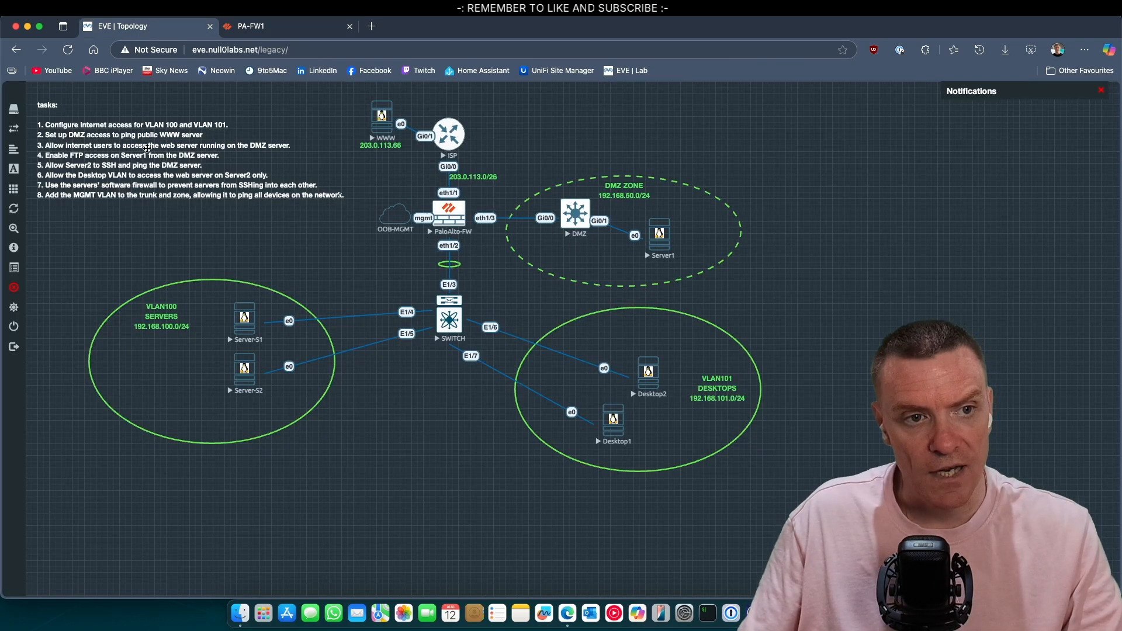
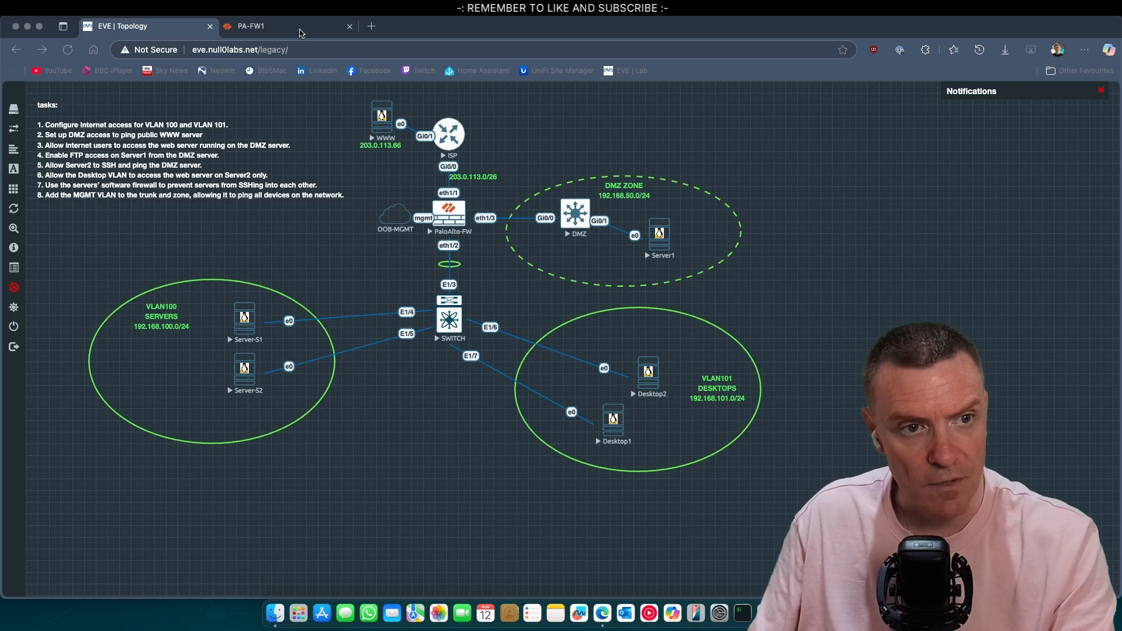
{"action": "left_click", "coordinate": [301, 32]}
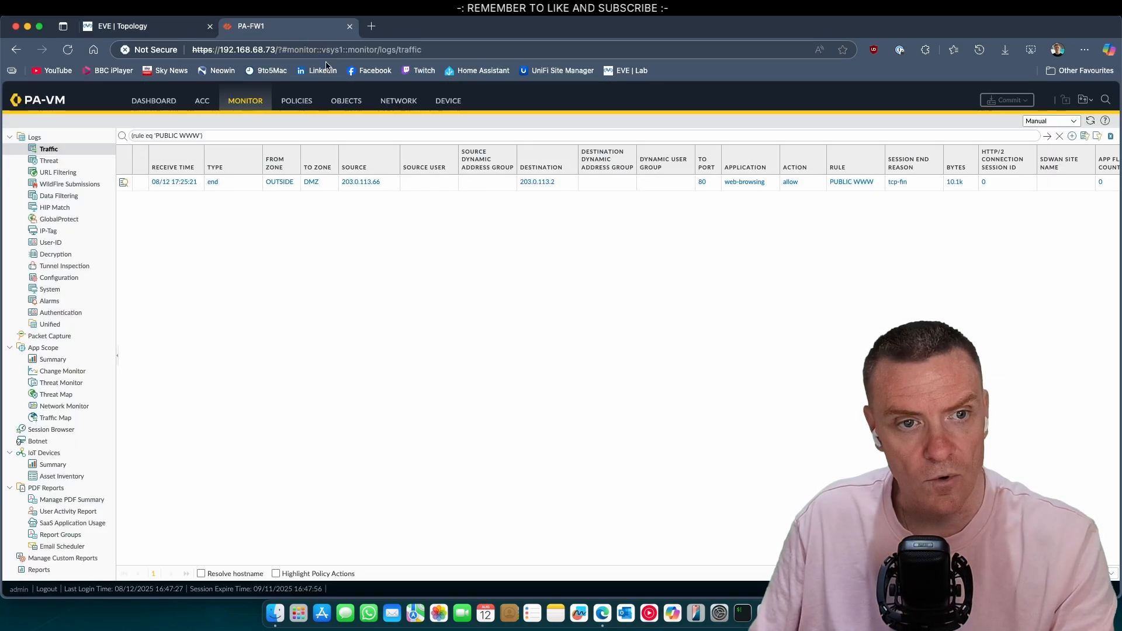
{"action": "left_click", "coordinate": [295, 102]}
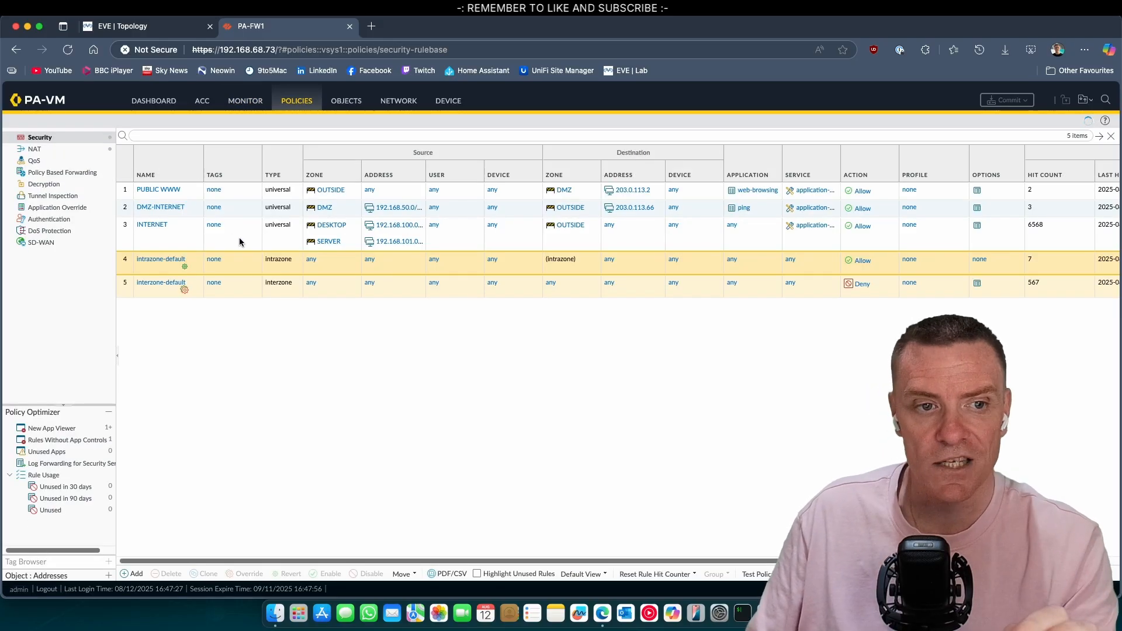
{"action": "left_click", "coordinate": [128, 197]}
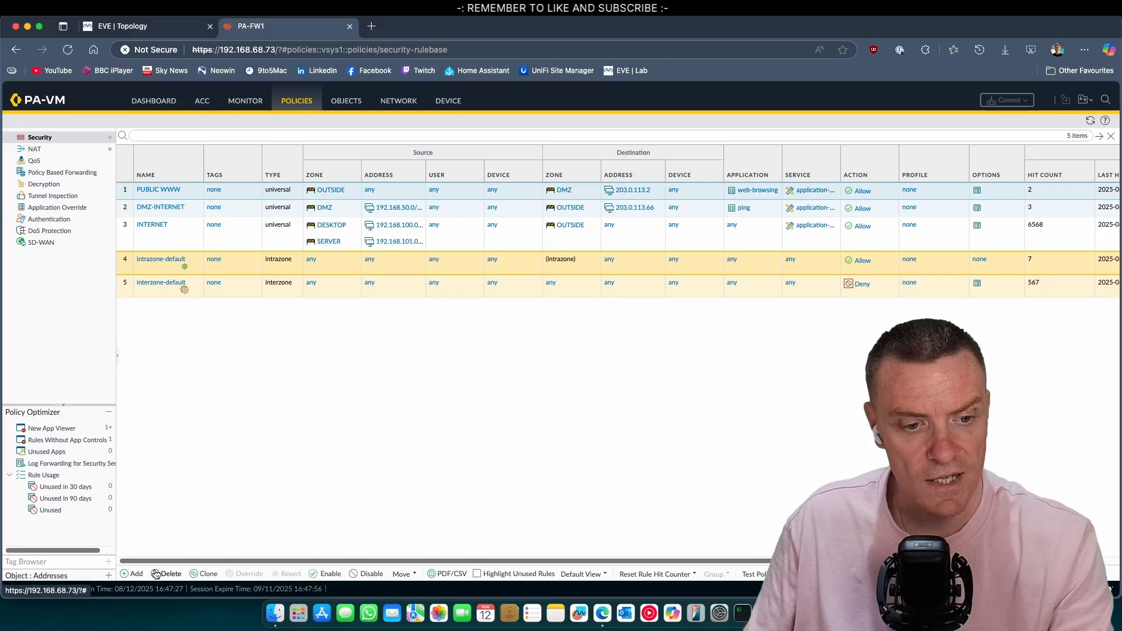
Step: Add a new rule named SERVER-DMZ-FTP with source zone SERVER
{"action": "left_click", "coordinate": [135, 574]}
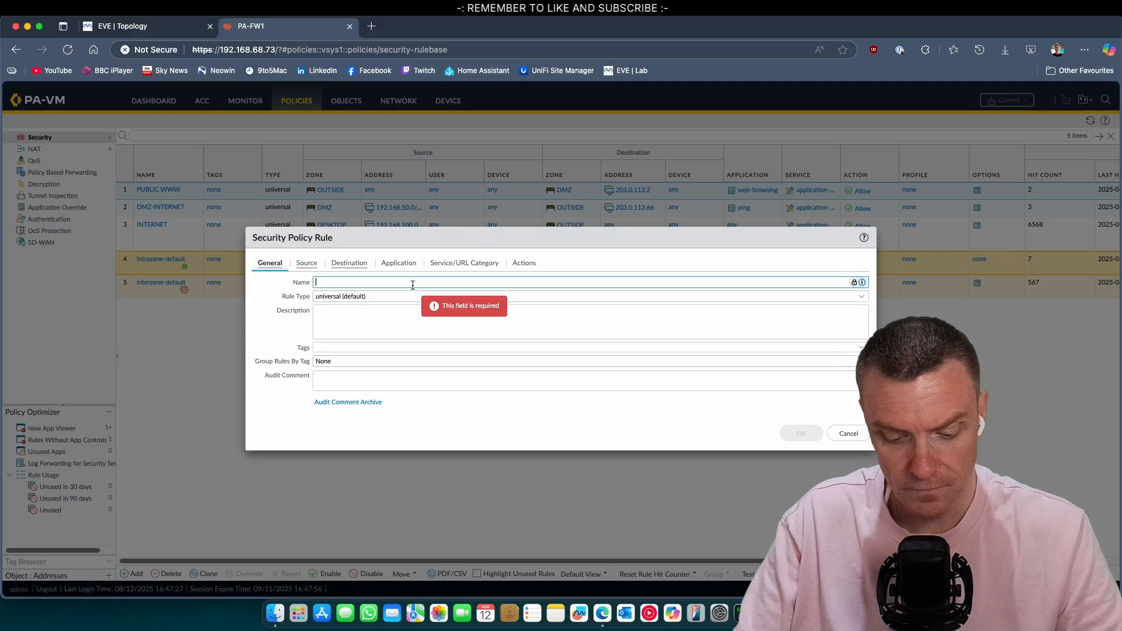
{"action": "type", "text": "SERVER"}
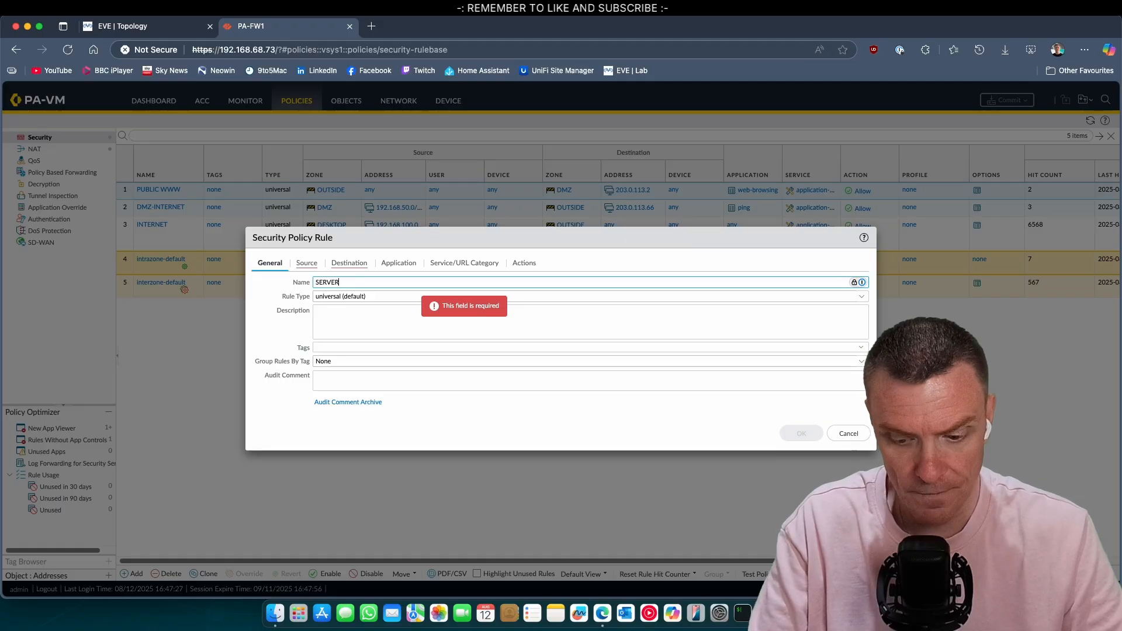
{"action": "type", "text": "-DMZ"}
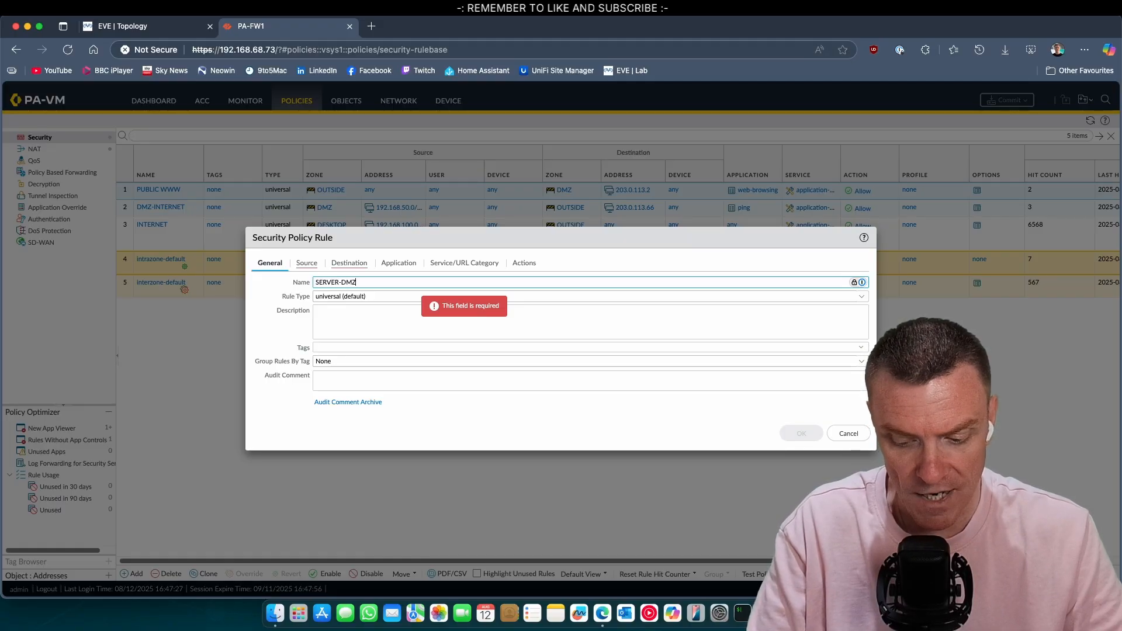
{"action": "type", "text": "-FTP"}
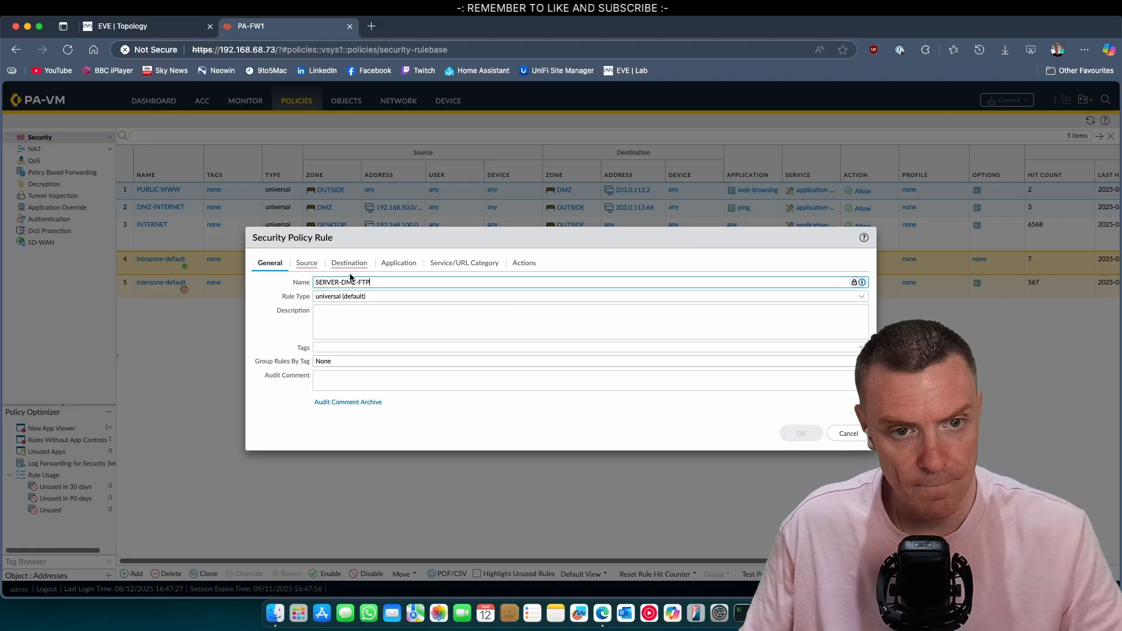
{"action": "left_click", "coordinate": [311, 267]}
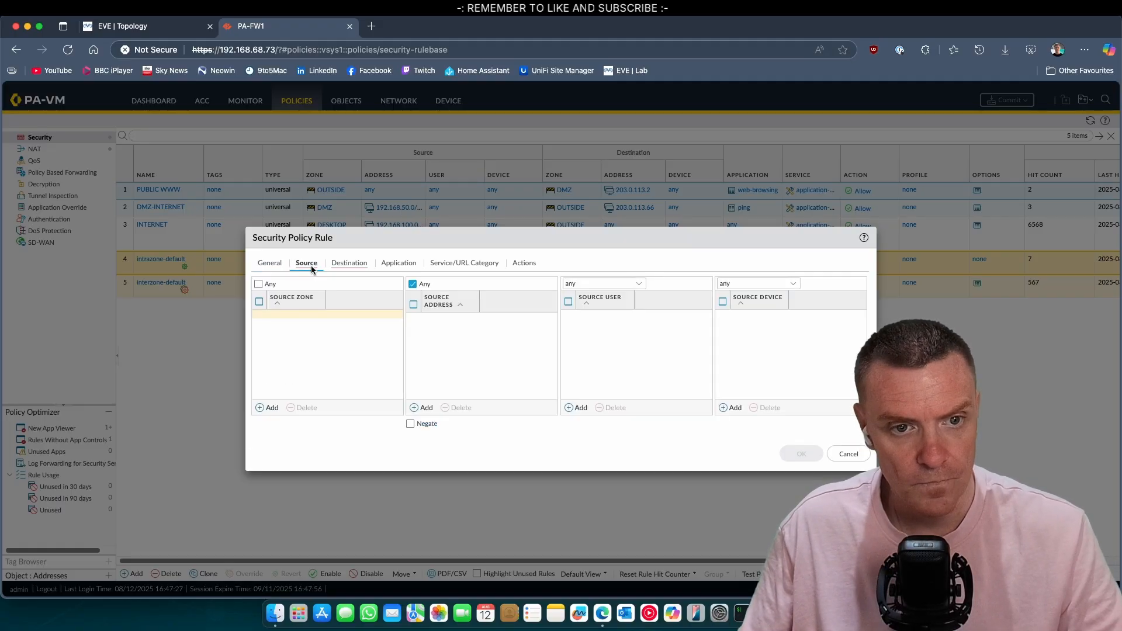
{"action": "left_click", "coordinate": [271, 407]}
{"action": "left_click", "coordinate": [309, 366]}
{"action": "left_click", "coordinate": [436, 355]}
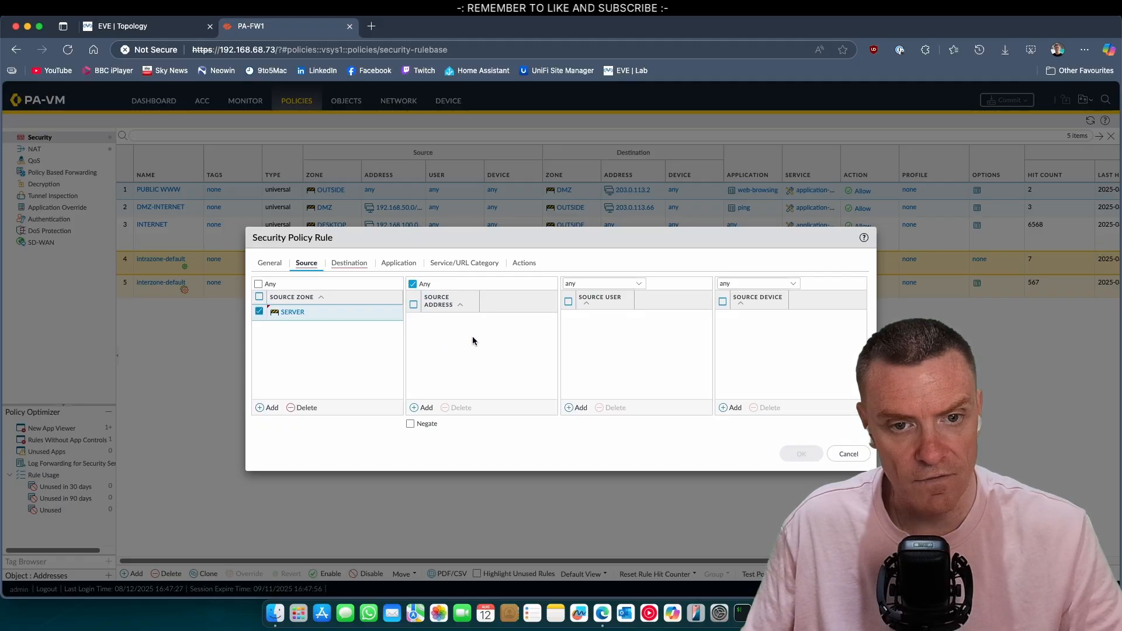
Step: Add source address 192.168.100.1 to the rule and switch to the EVE topology
{"action": "left_click", "coordinate": [431, 407]}
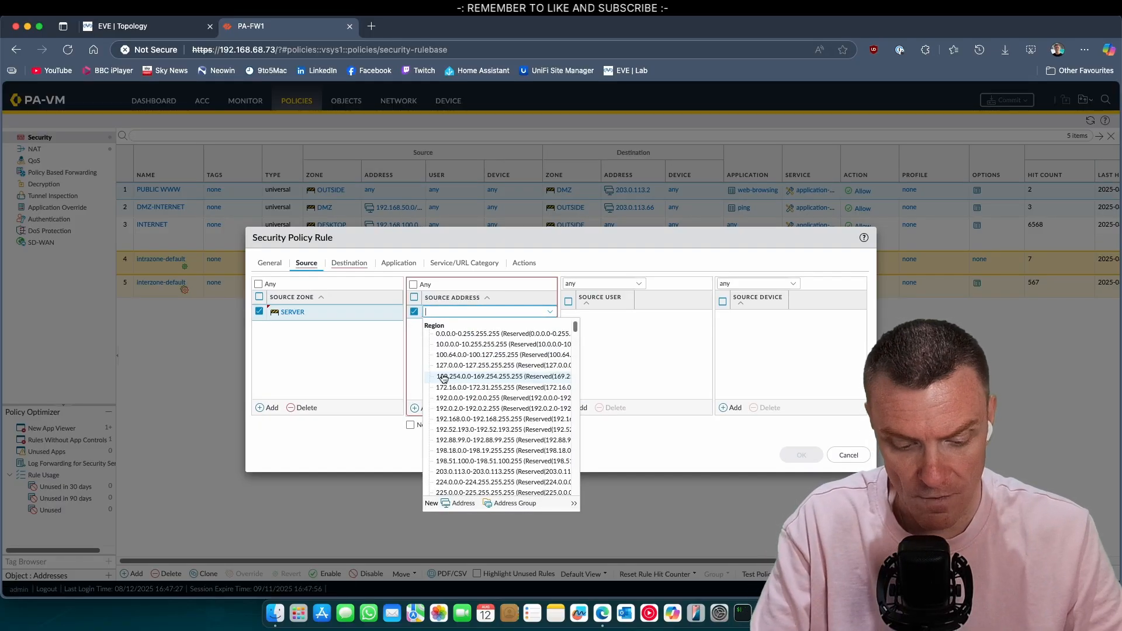
{"action": "type", "text": "192"}
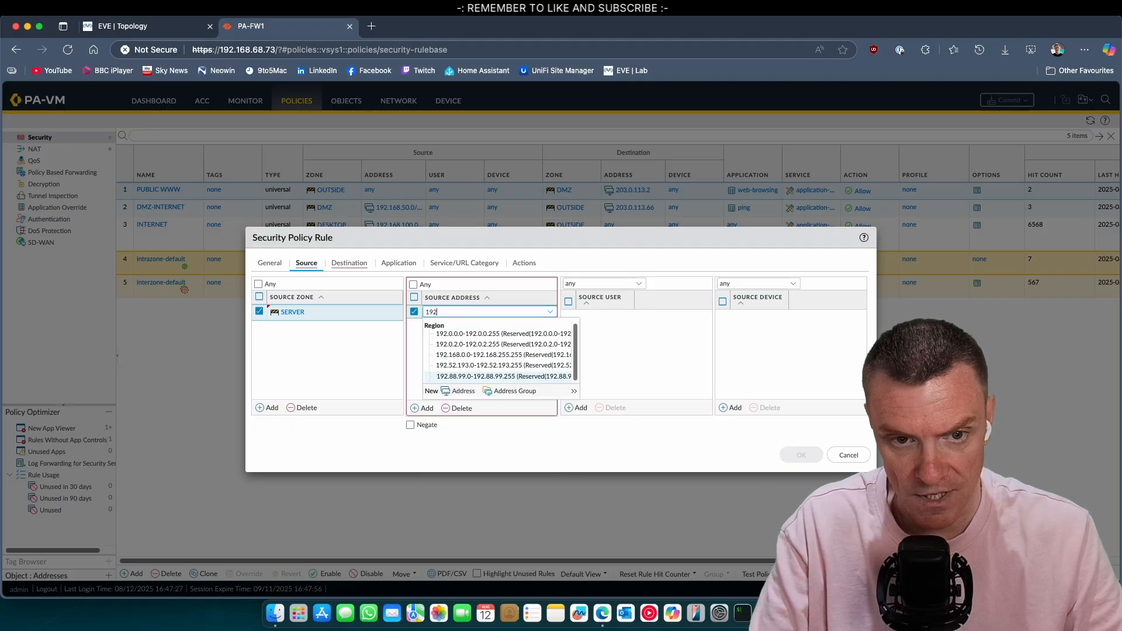
{"action": "type", "text": ".168"}
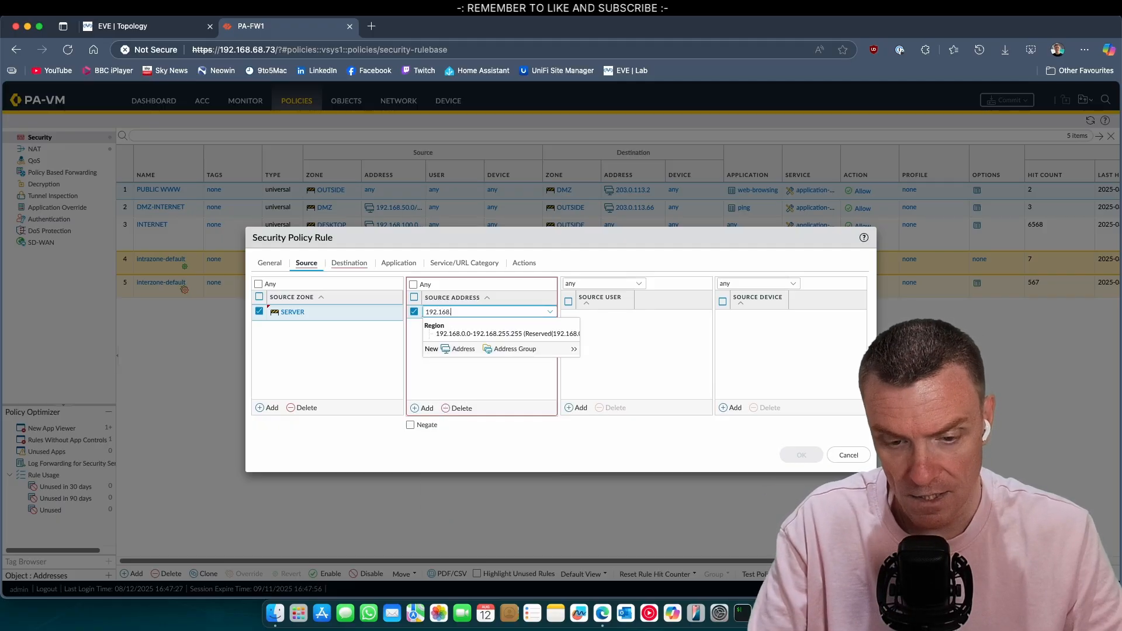
{"action": "type", "text": ".100.1"}
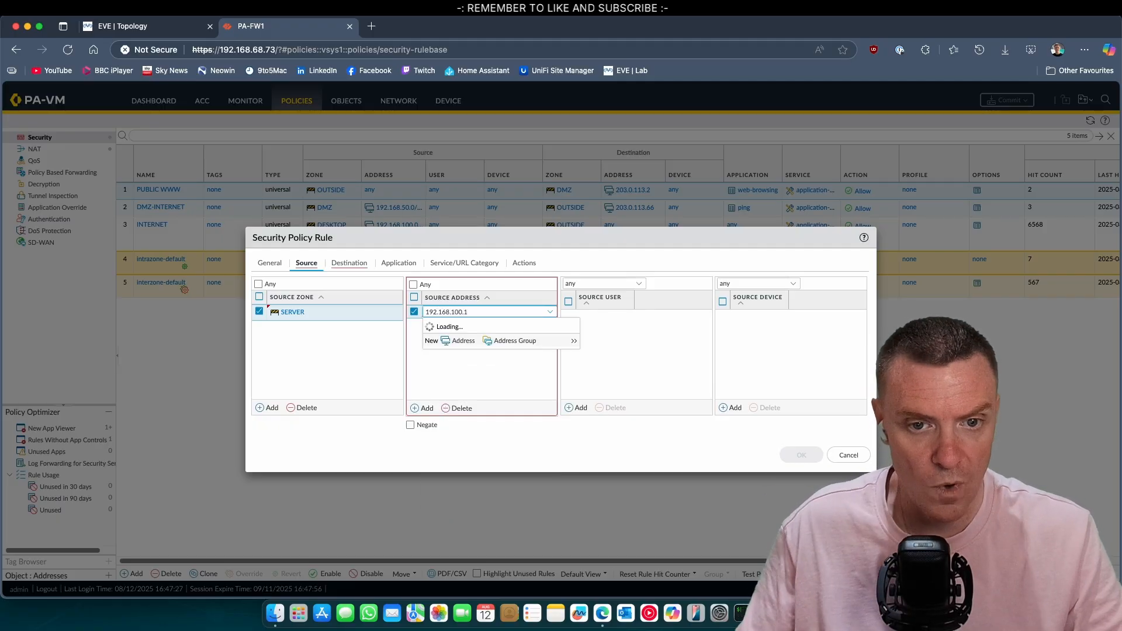
{"action": "left_click", "coordinate": [513, 425]}
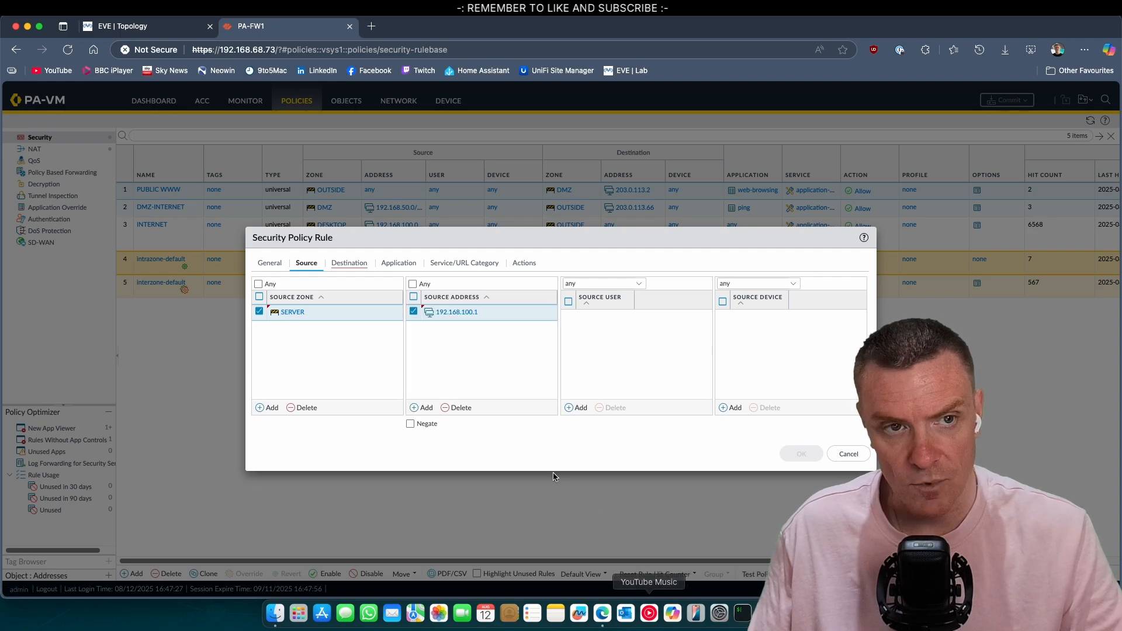
{"action": "left_click", "coordinate": [134, 27]}
Step: Open Server-S1's console and run ip add, confirming 192.168.100.1/24, then return to PA-FW1
{"action": "left_click", "coordinate": [237, 325]}
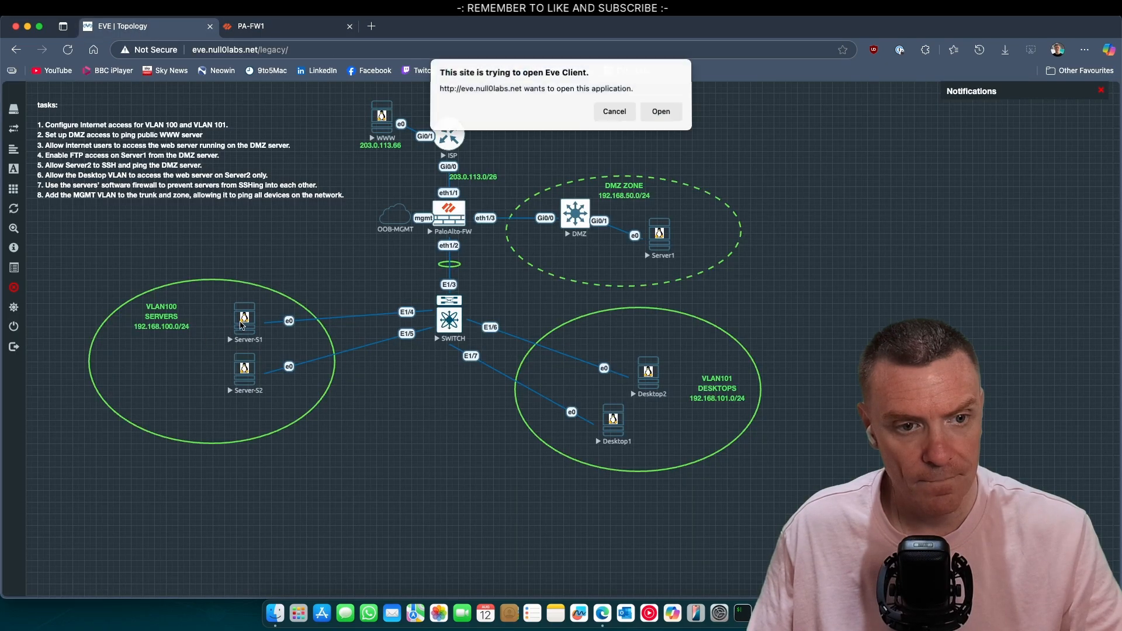
{"action": "left_click", "coordinate": [661, 112]}
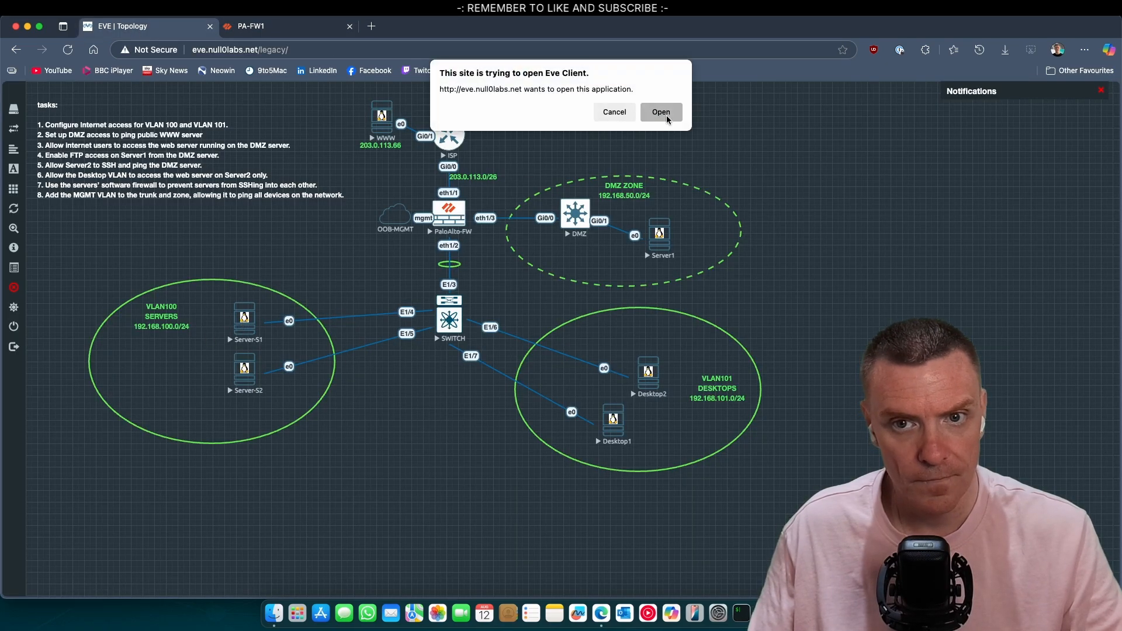
{"action": "left_click", "coordinate": [650, 289]}
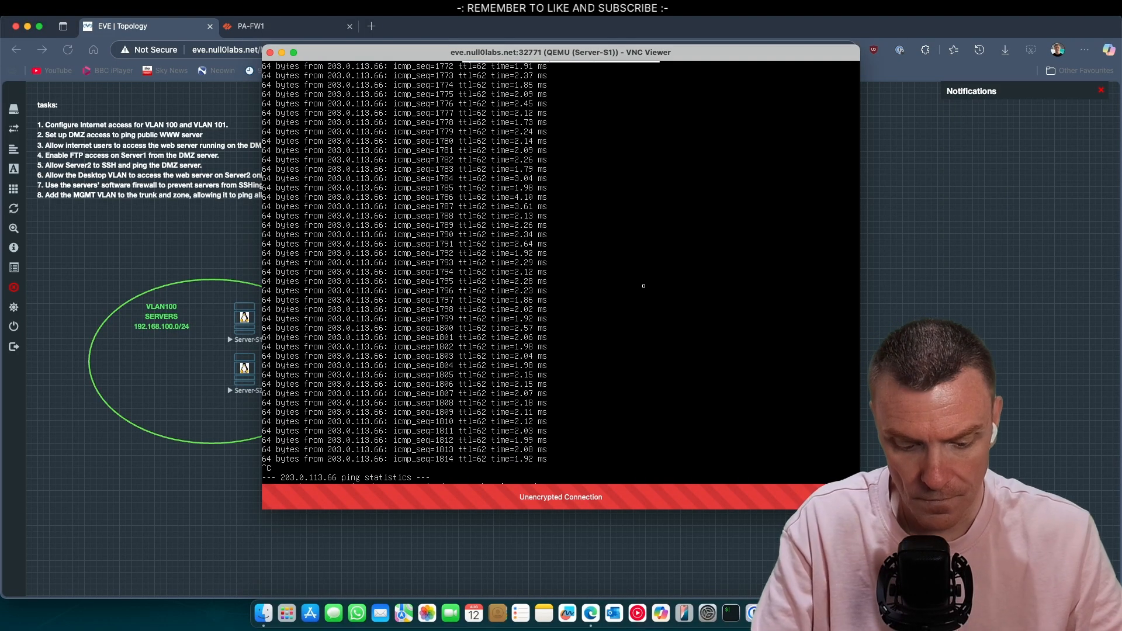
{"action": "type", "text": "ip add"}
{"action": "key", "text": "Return"}
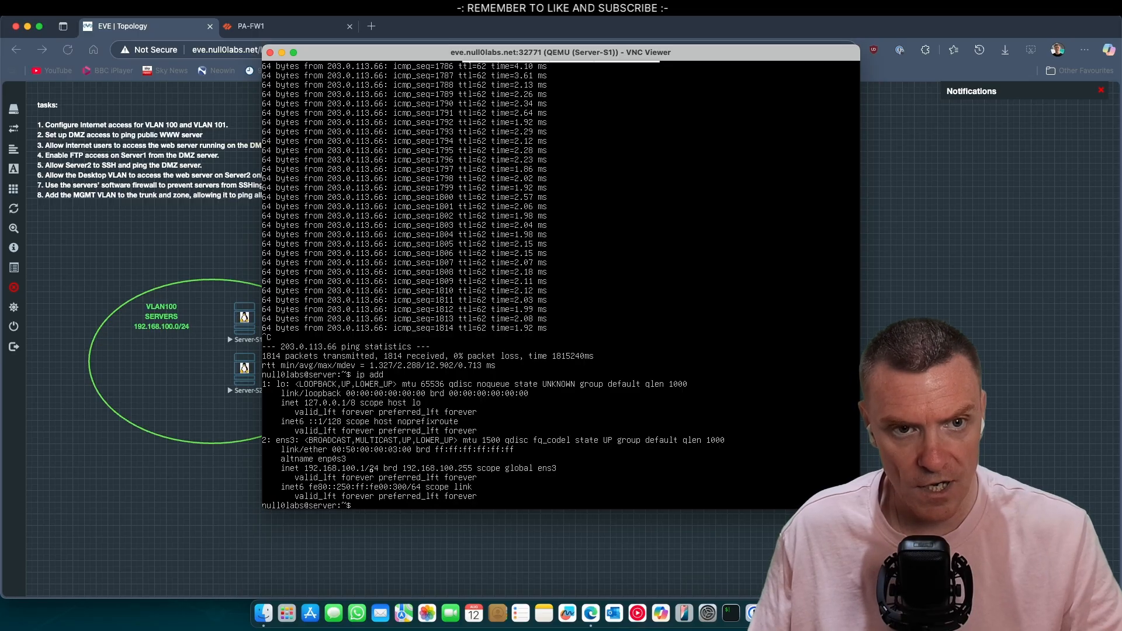
{"action": "left_click", "coordinate": [252, 25]}
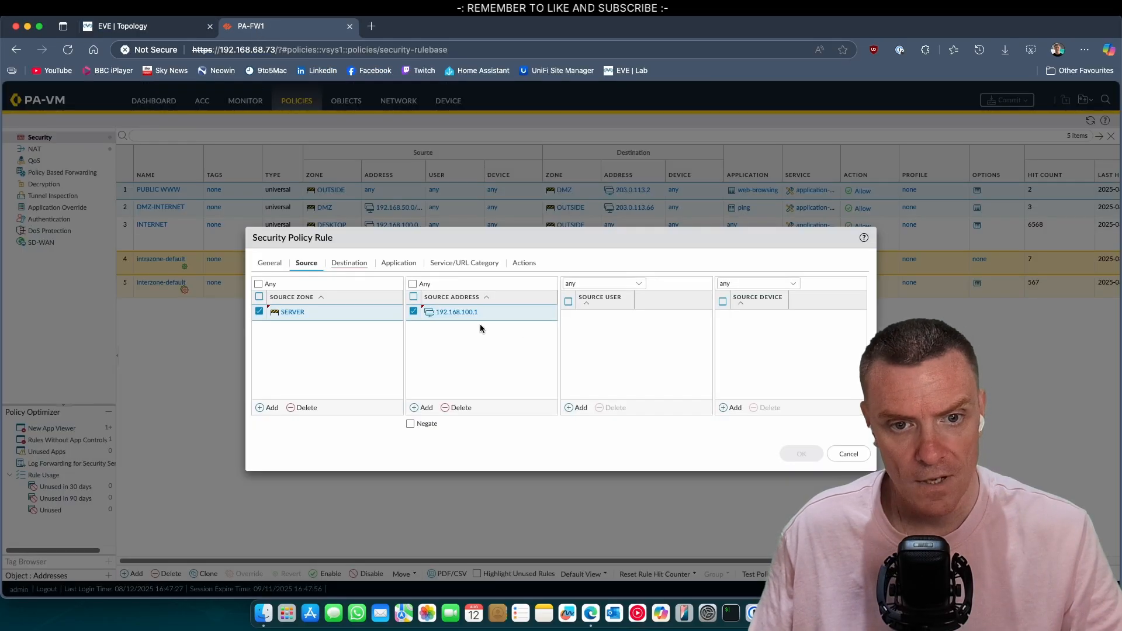
Step: Set the rule's destination to zone DMZ and address 192.168.50.1
{"action": "left_click", "coordinate": [353, 264]}
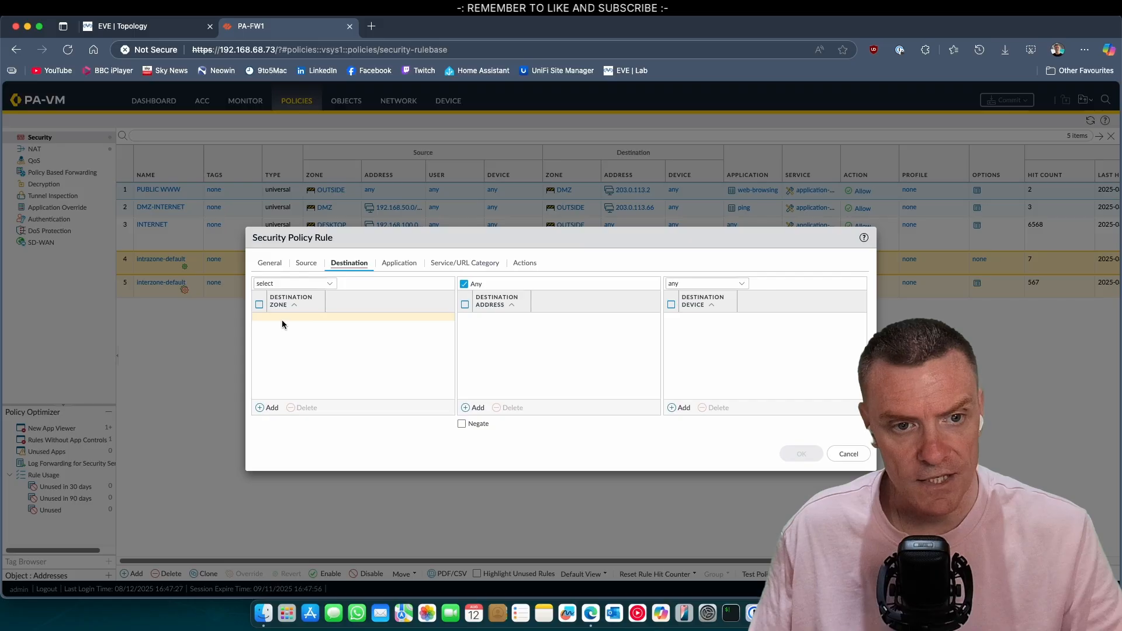
{"action": "left_click", "coordinate": [284, 283]}
{"action": "left_click", "coordinate": [329, 284]}
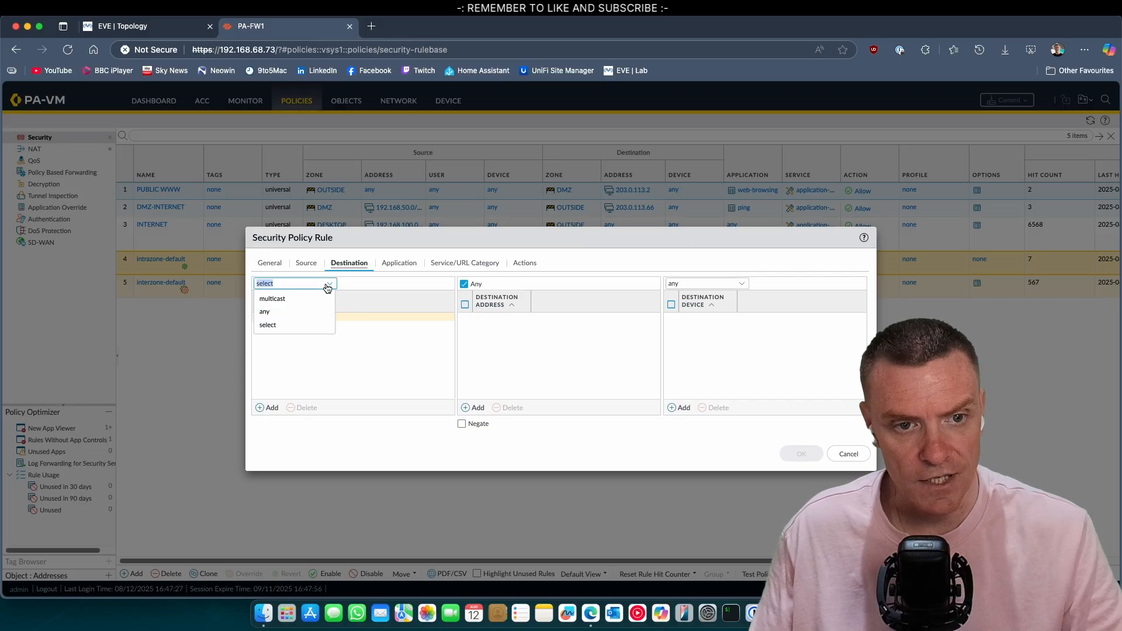
{"action": "left_click", "coordinate": [290, 324]}
{"action": "left_click", "coordinate": [273, 403]}
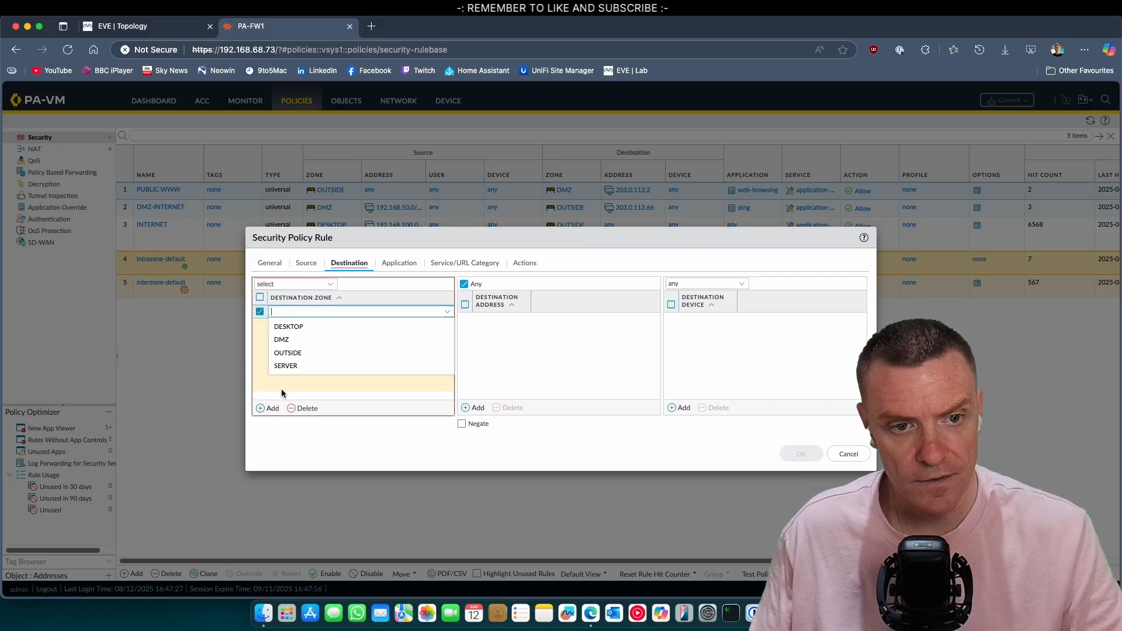
{"action": "left_click", "coordinate": [286, 344]}
{"action": "left_click", "coordinate": [488, 409]}
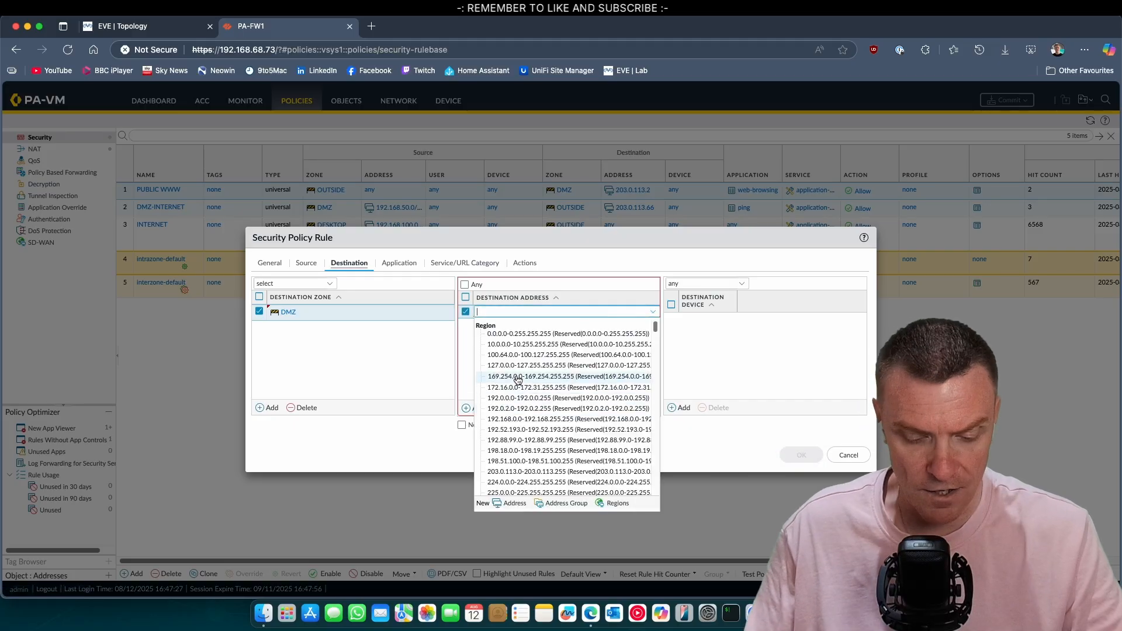
{"action": "type", "text": "192.16"}
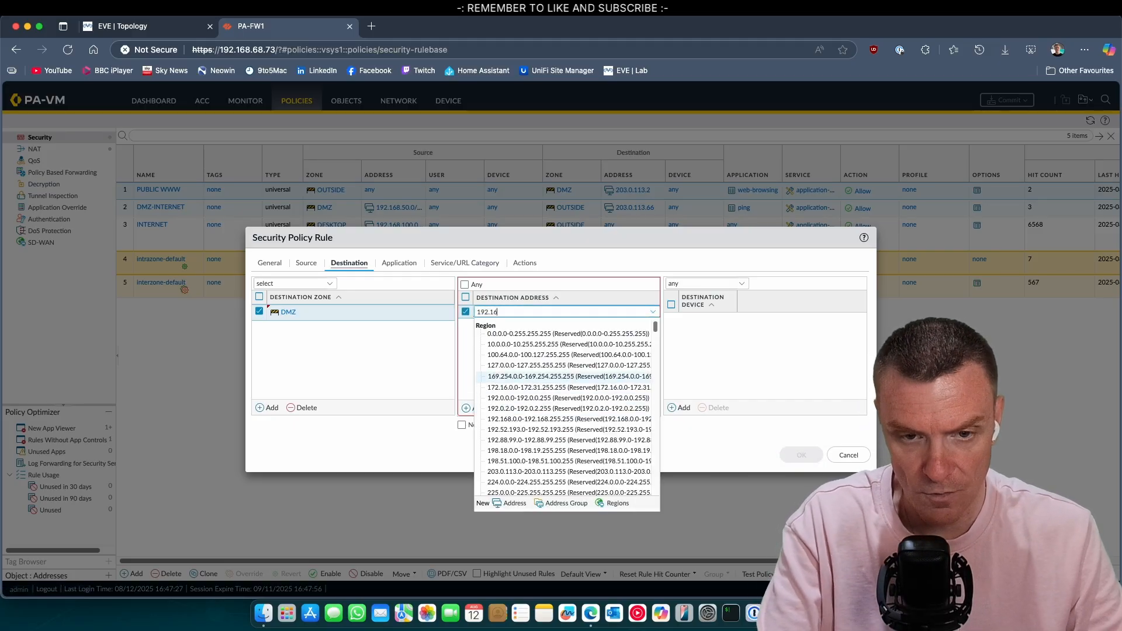
{"action": "type", "text": "8.50.1"}
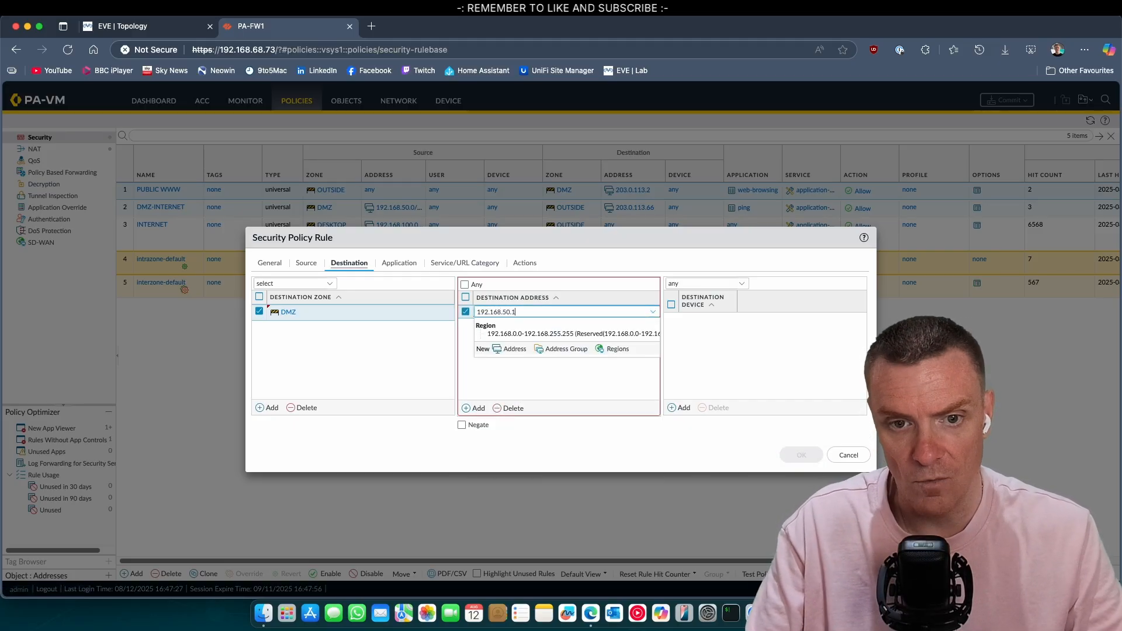
Step: Allow the ftp application, check the action is Allow, and save the rule
{"action": "left_click", "coordinate": [398, 263]}
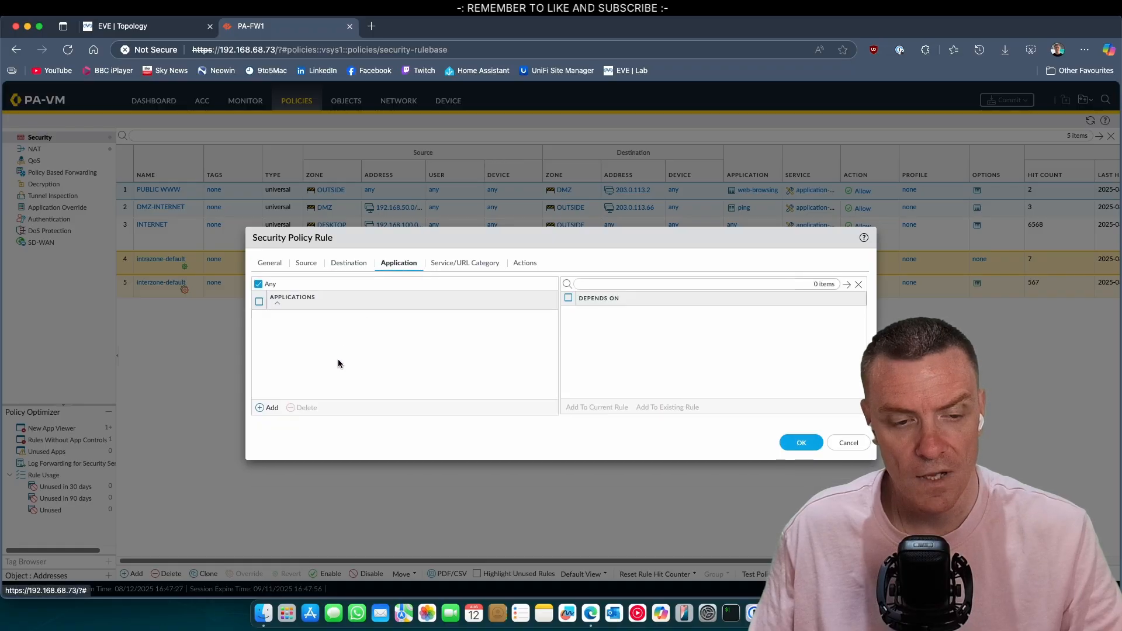
{"action": "left_click", "coordinate": [268, 407]}
{"action": "type", "text": "ftp"}
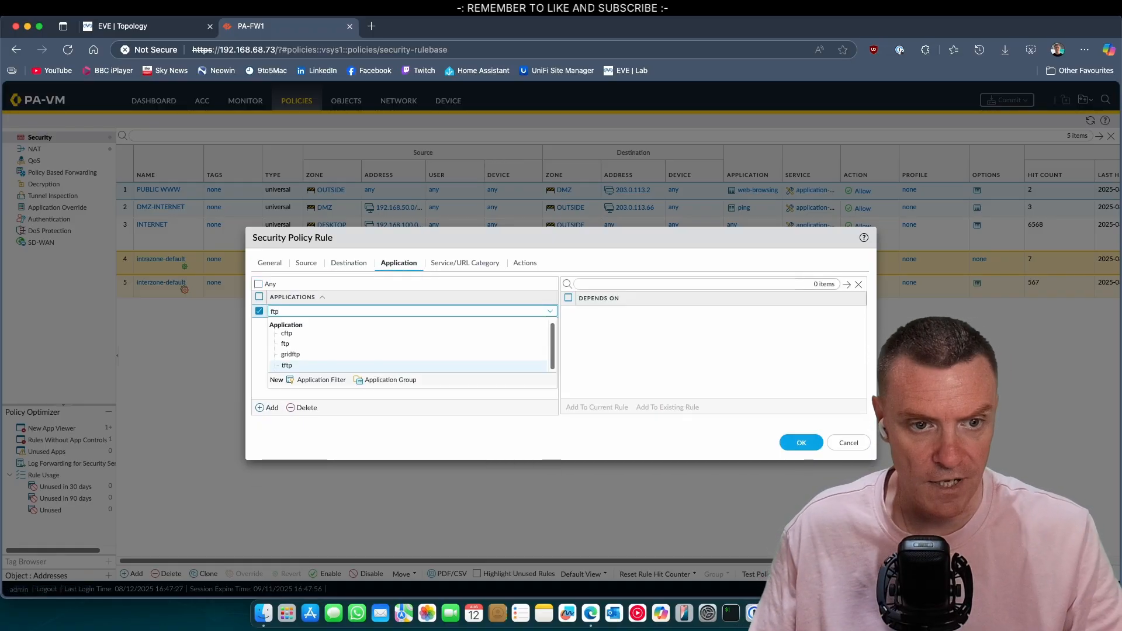
{"action": "left_click", "coordinate": [307, 345]}
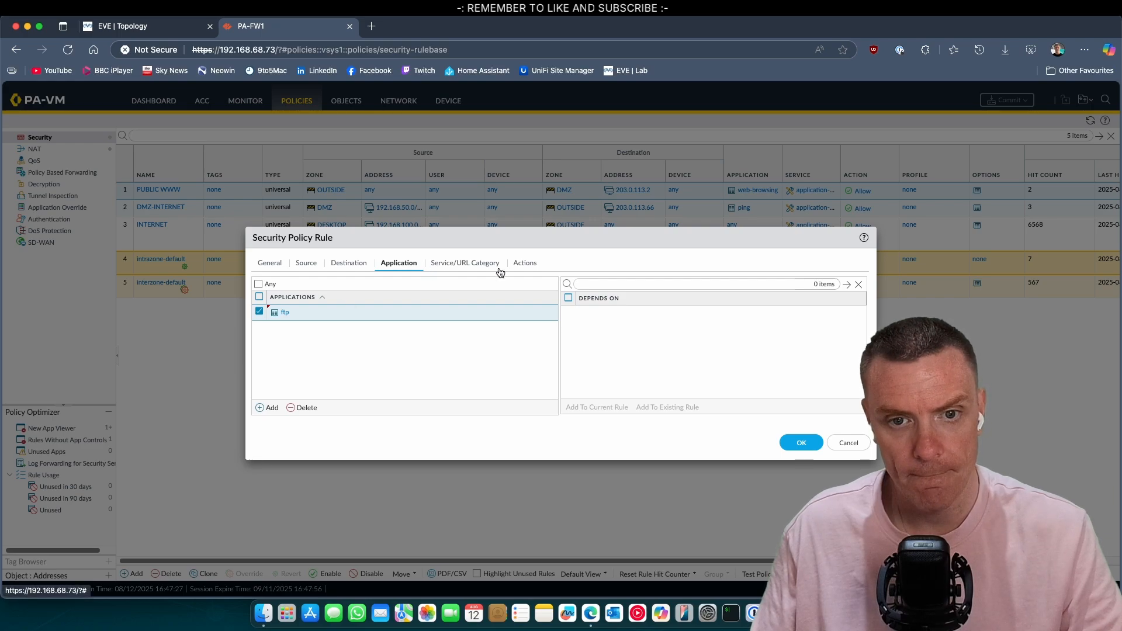
{"action": "left_click", "coordinate": [480, 264]}
{"action": "left_click", "coordinate": [510, 268]}
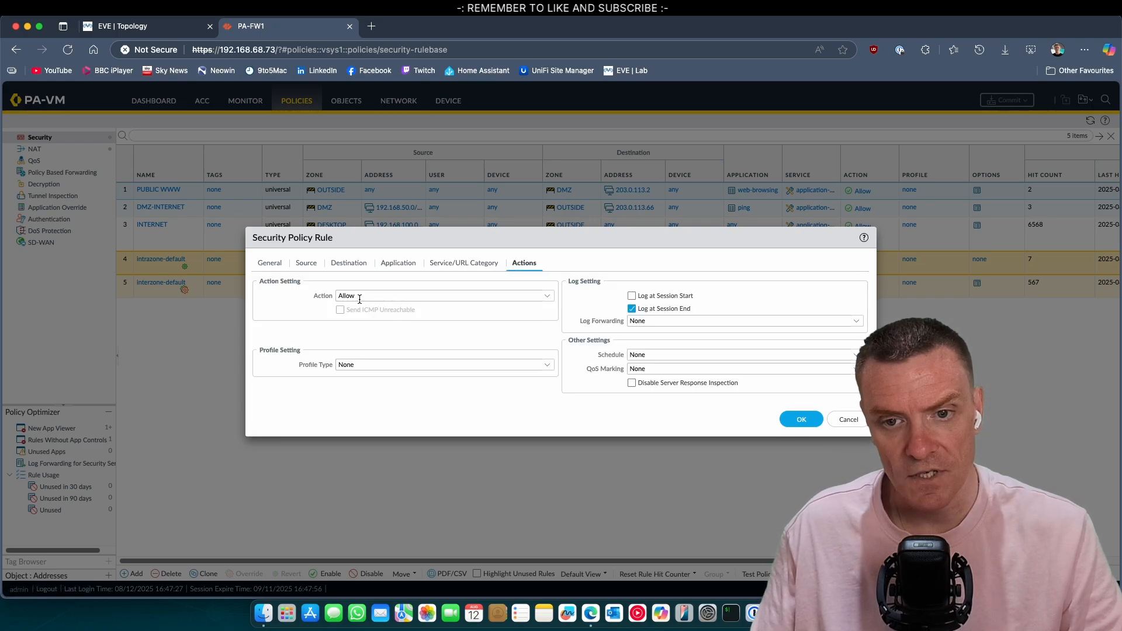
{"action": "left_click", "coordinate": [785, 416]}
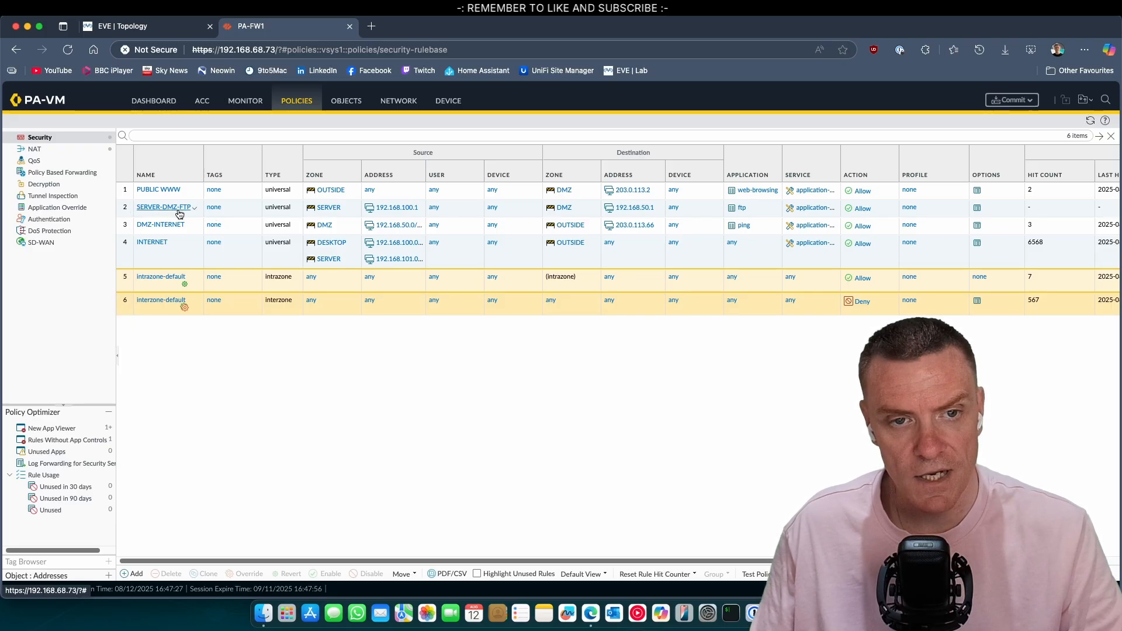
Step: Commit the SERVER-DMZ-FTP rule, close the commit report, and return to the Server-S1 console
{"action": "left_click", "coordinate": [1007, 100]}
{"action": "left_click", "coordinate": [656, 482]}
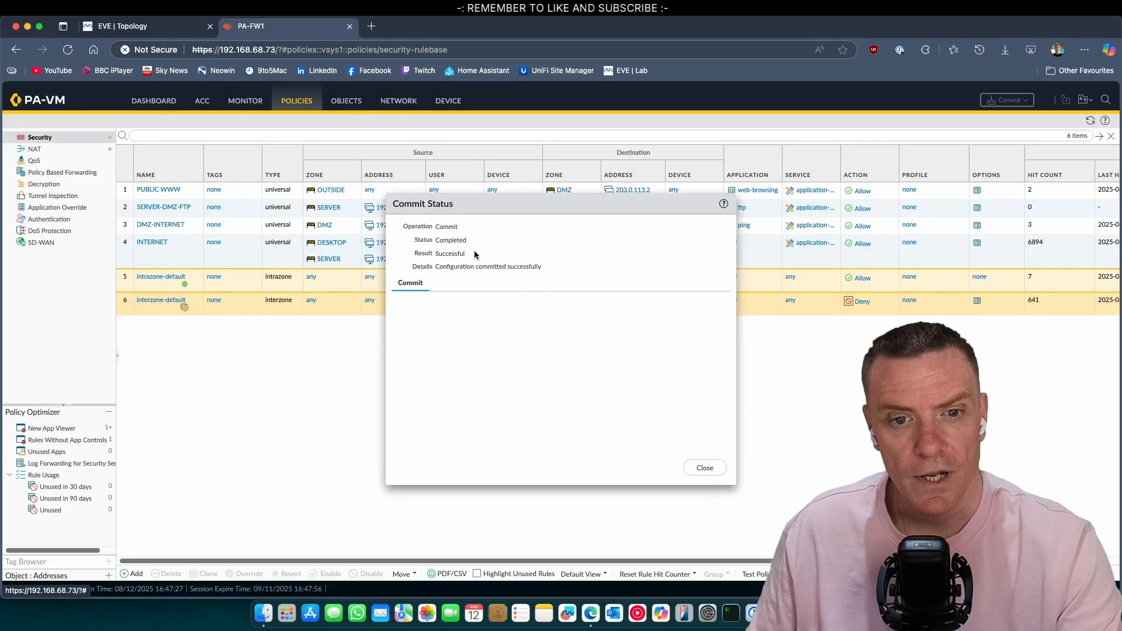
{"action": "left_click", "coordinate": [713, 470]}
{"action": "left_click", "coordinate": [801, 613]}
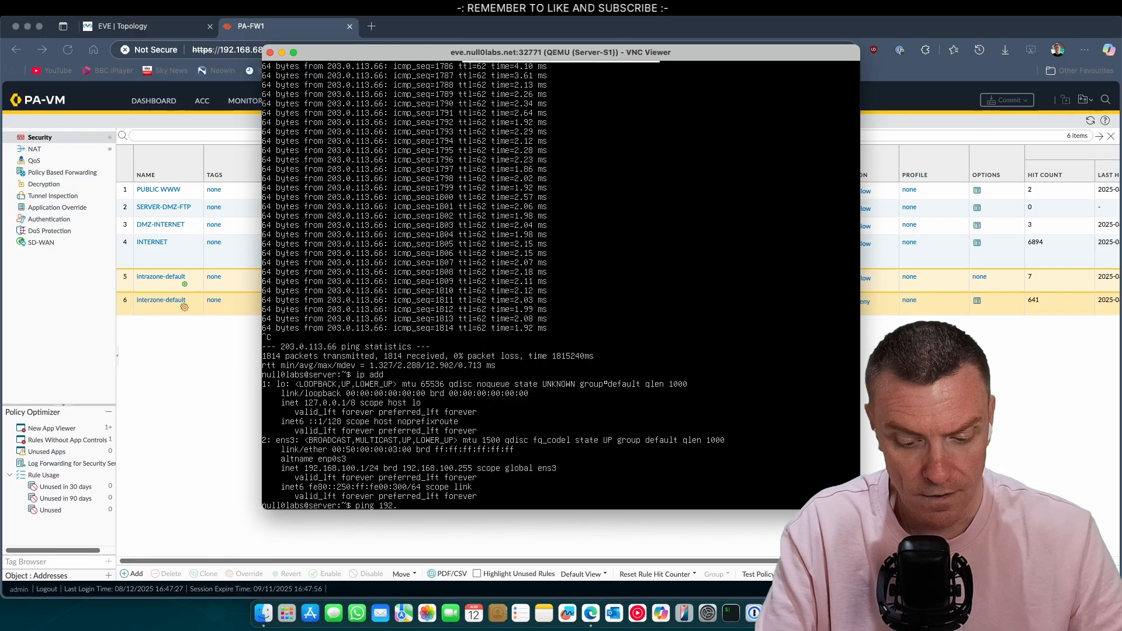
Step: Ping 192.168.50.1 from Server-S1 and stop it, showing the ping fails
{"action": "type", "text": ".50.1"}
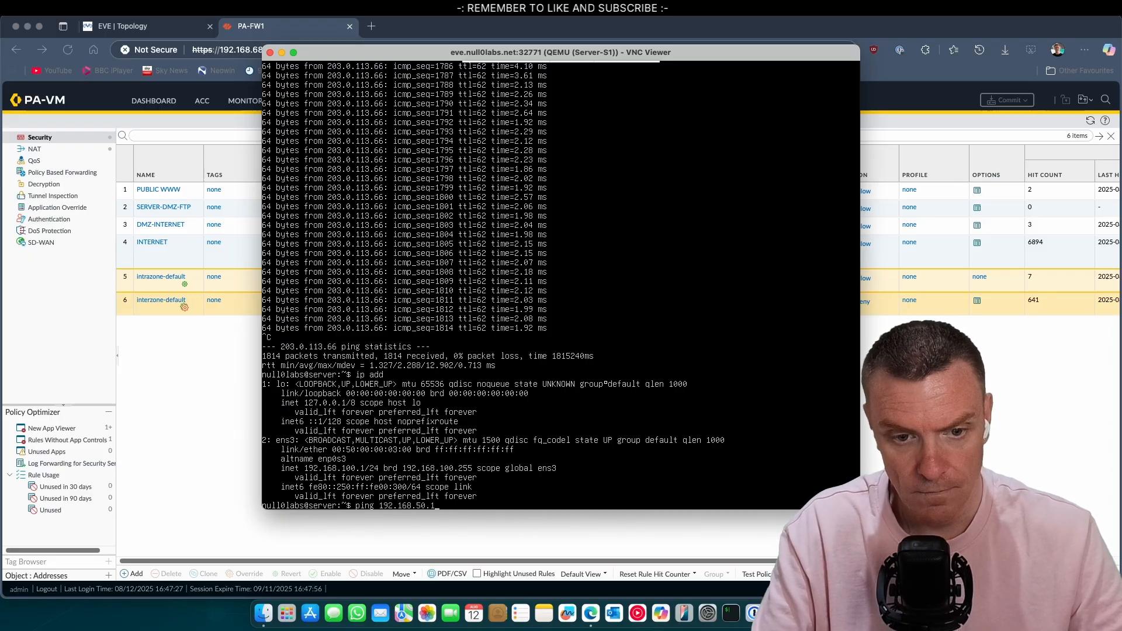
{"action": "key", "text": "Return"}
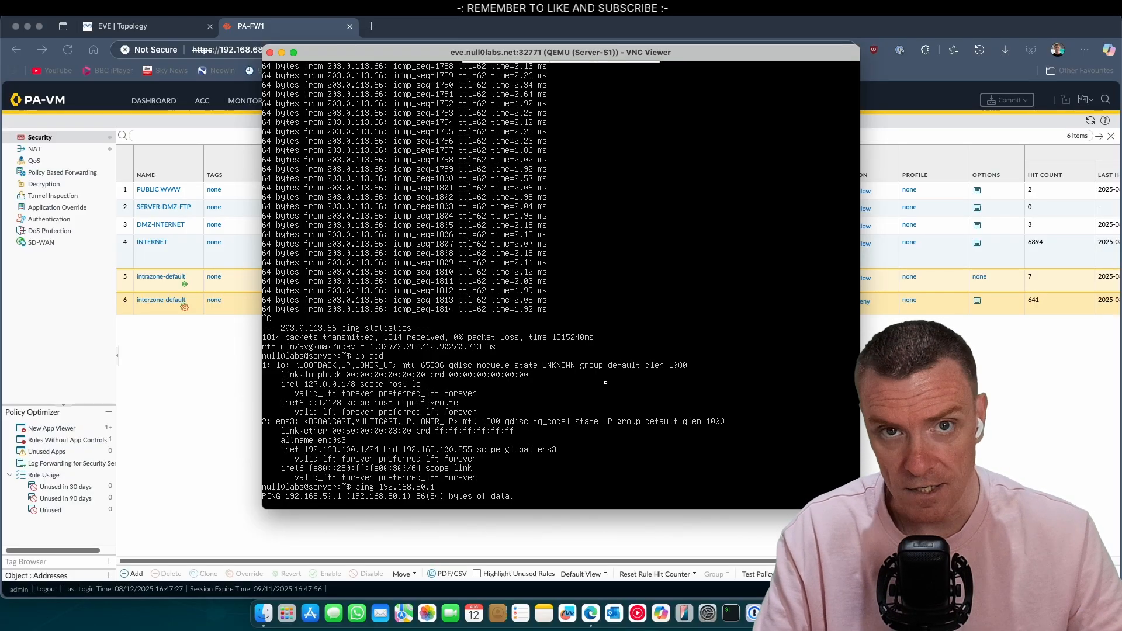
{"action": "key", "text": "ctrl+c"}
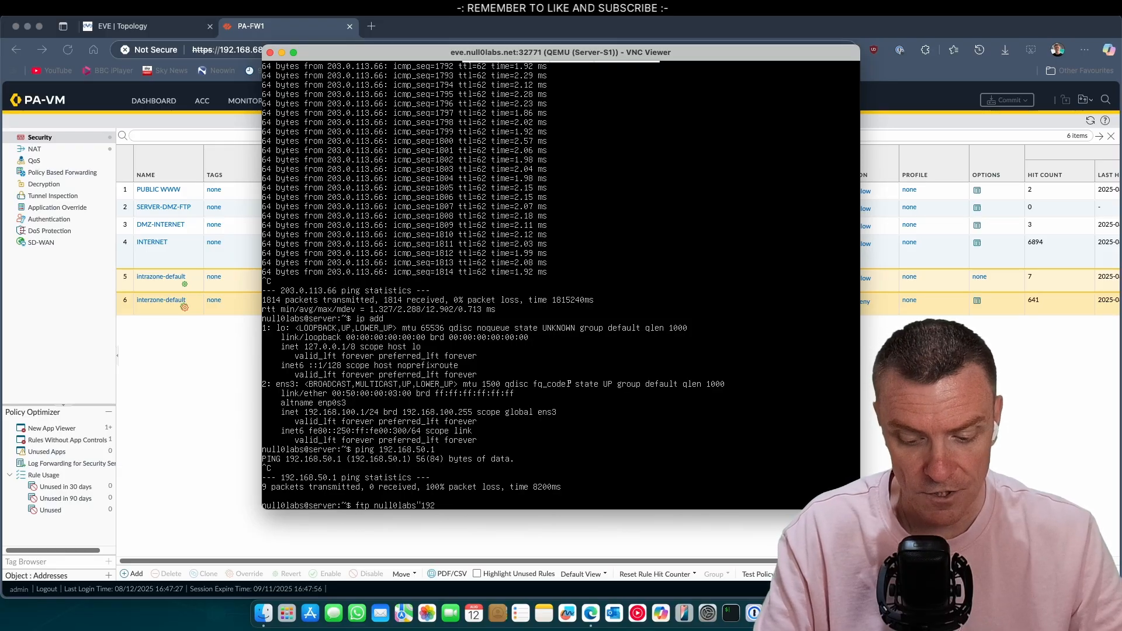
Step: FTP to 192.168.50.1 as the lab user, list files with dir, exit, and return to EVE
{"action": "key", "text": "BackSpace"}
{"action": "key", "text": "BackSpace"}
{"action": "key", "text": "BackSpace"}
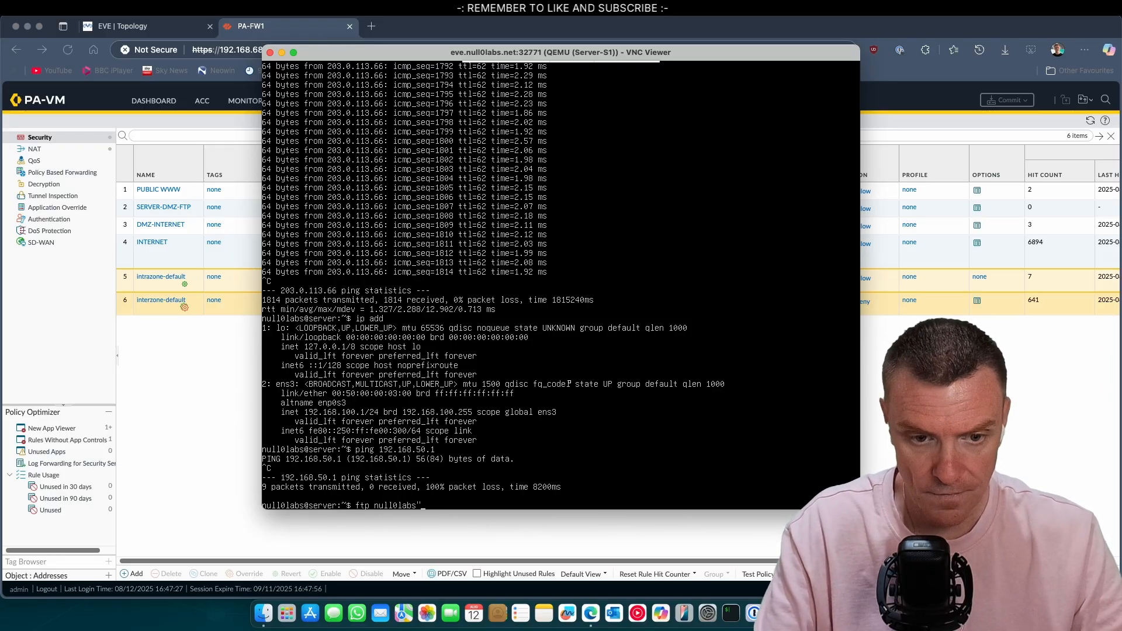
{"action": "type", "text": "\""}
{"action": "type", "text": "@"}
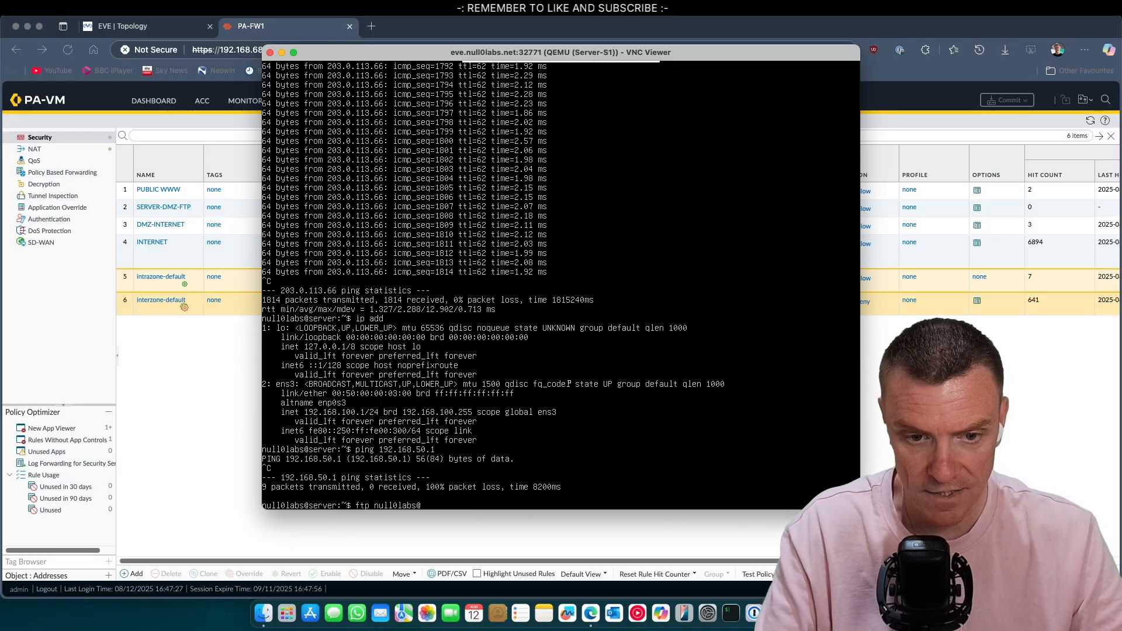
{"action": "type", "text": "192.168"}
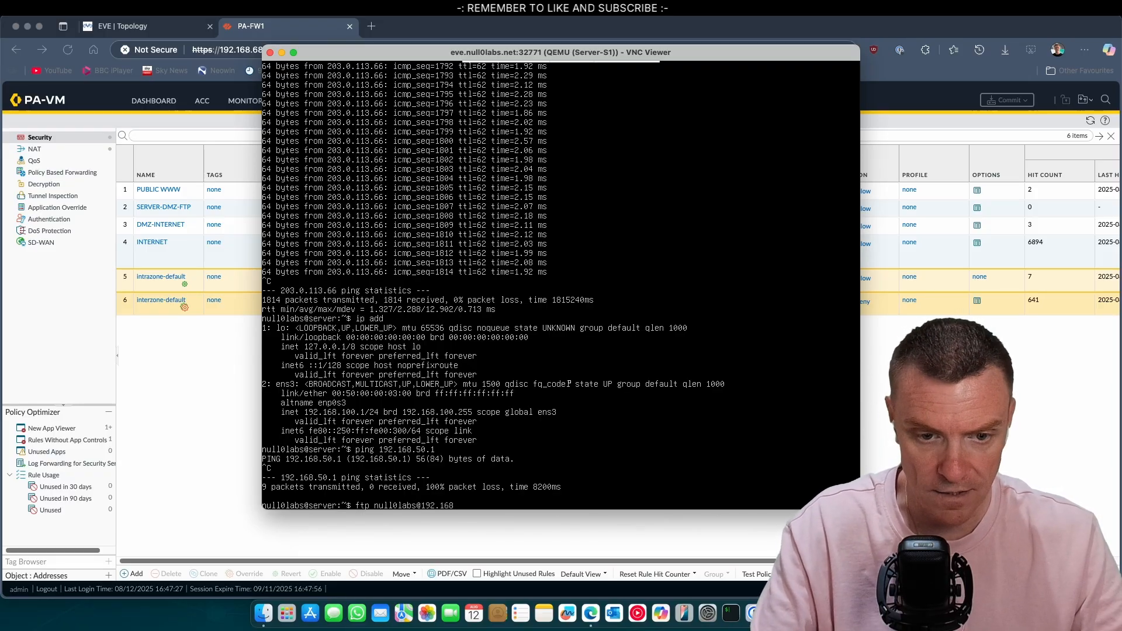
{"action": "type", "text": ".50.1"}
{"action": "key", "text": "Return"}
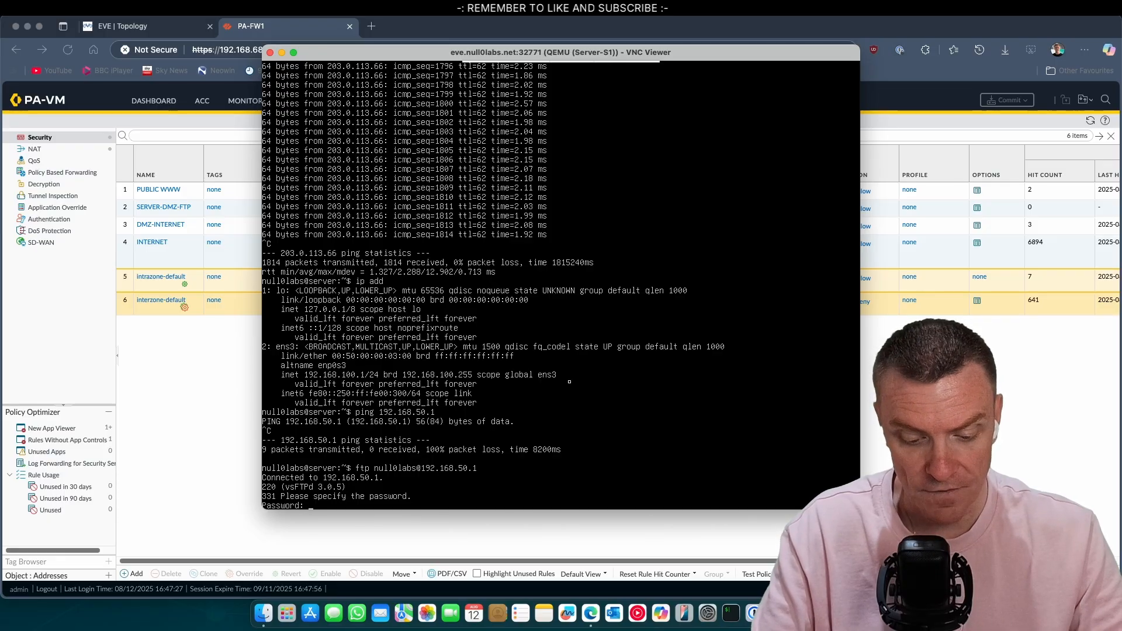
{"action": "key", "text": "Return"}
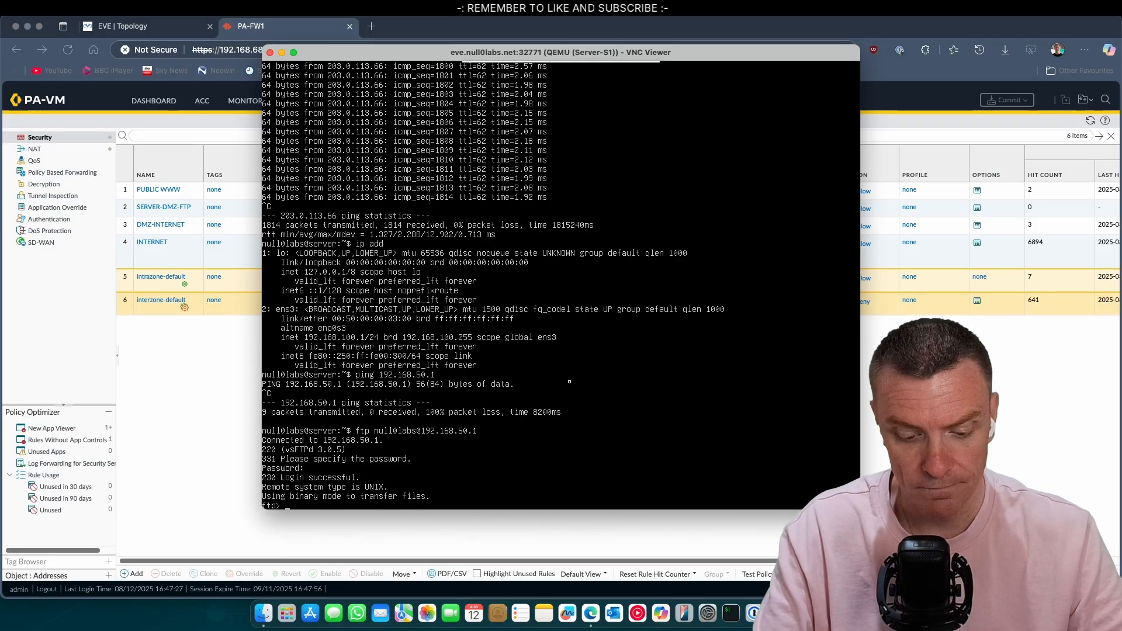
{"action": "type", "text": "dir"}
{"action": "key", "text": "Return"}
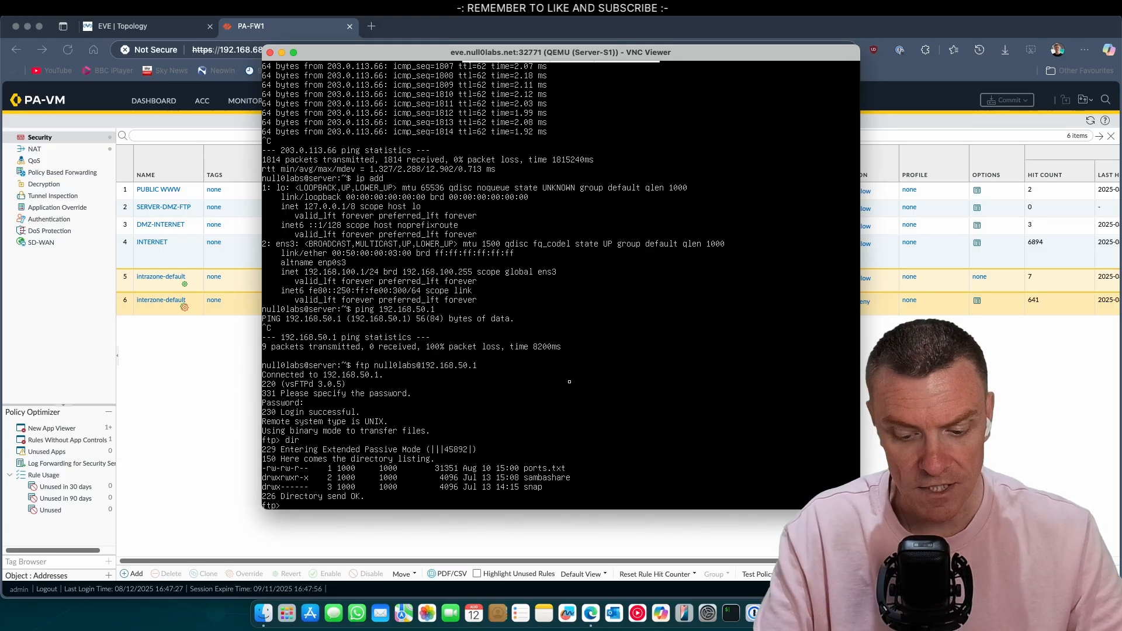
{"action": "type", "text": "exit"}
{"action": "key", "text": "Return"}
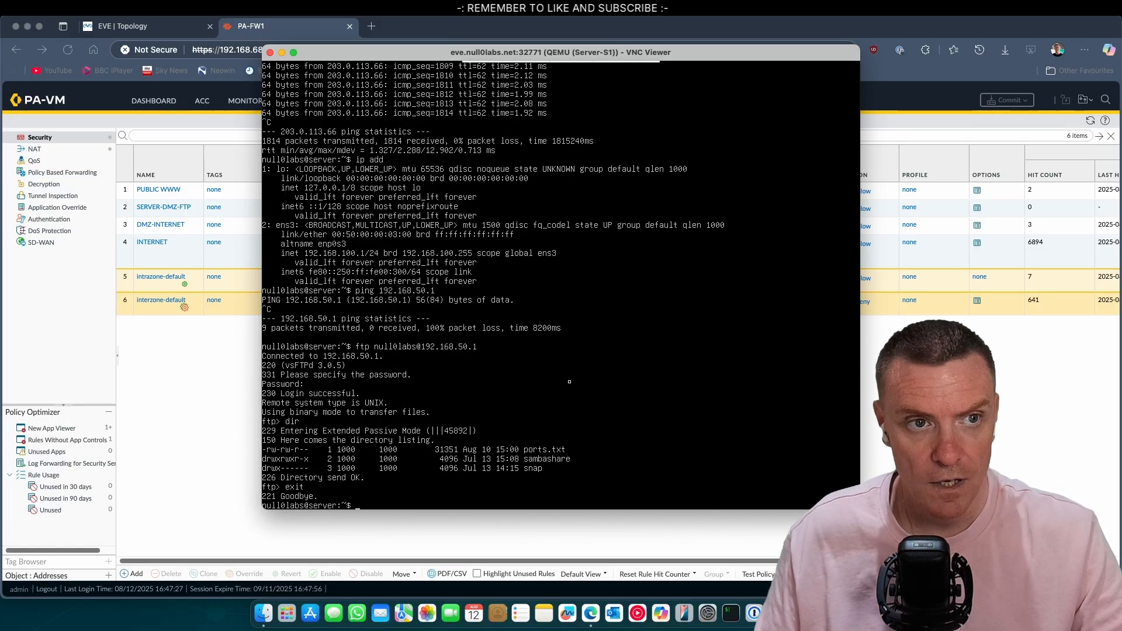
{"action": "left_click", "coordinate": [168, 32]}
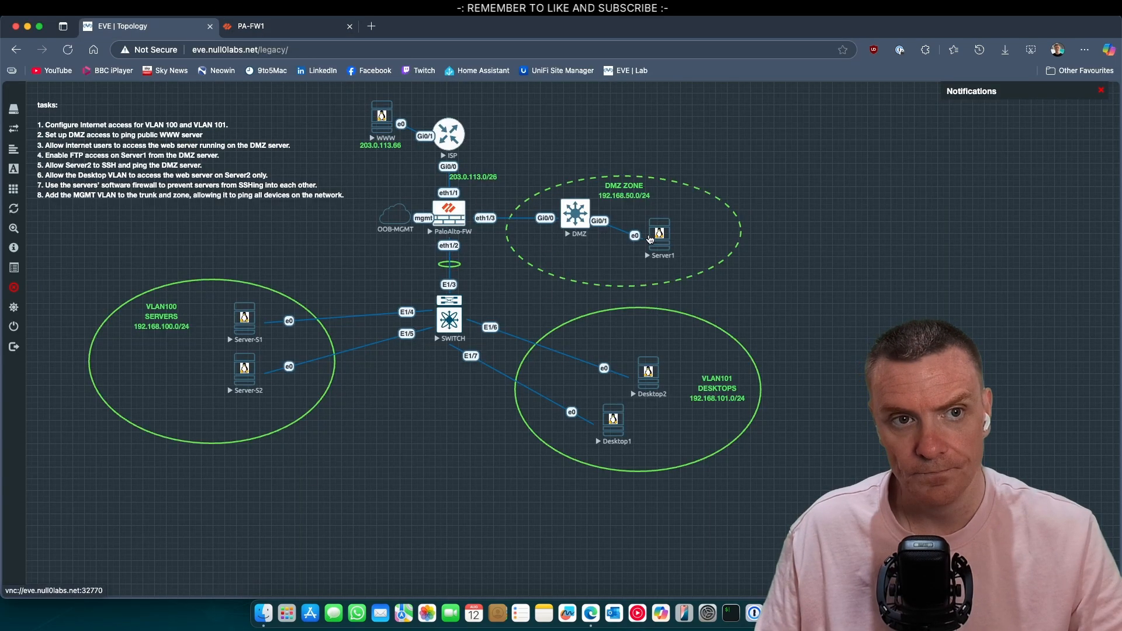
Step: Read the EVE lab task list and topology, glancing briefly at the firewall policy page
{"action": "left_click", "coordinate": [298, 32]}
{"action": "left_click", "coordinate": [189, 30]}
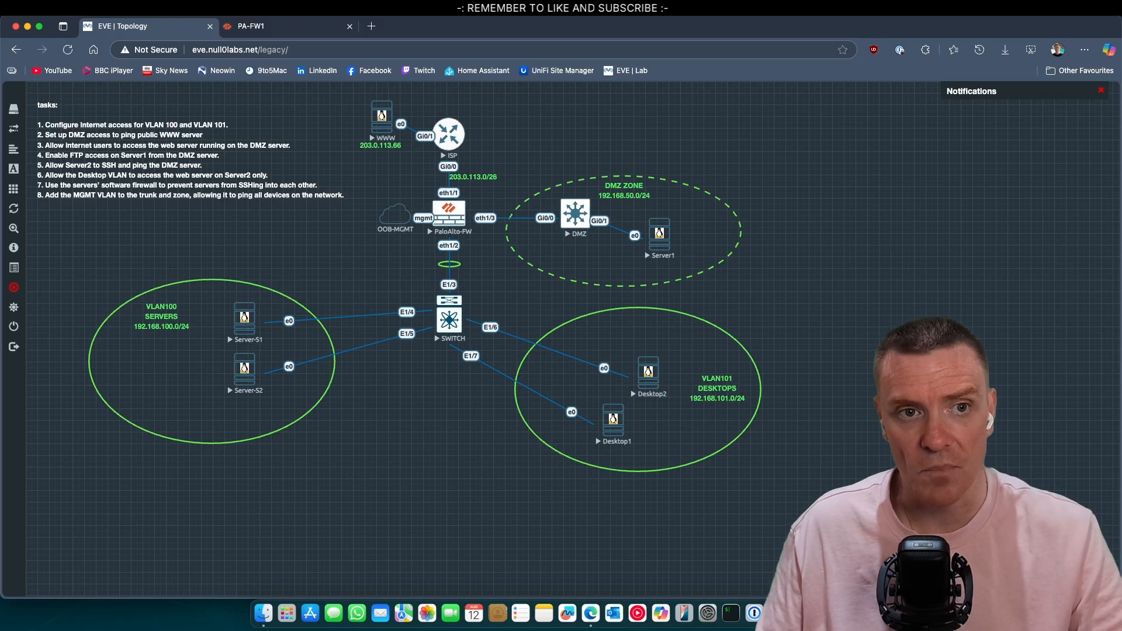
{"action": "left_click", "coordinate": [287, 24]}
{"action": "left_click", "coordinate": [168, 27]}
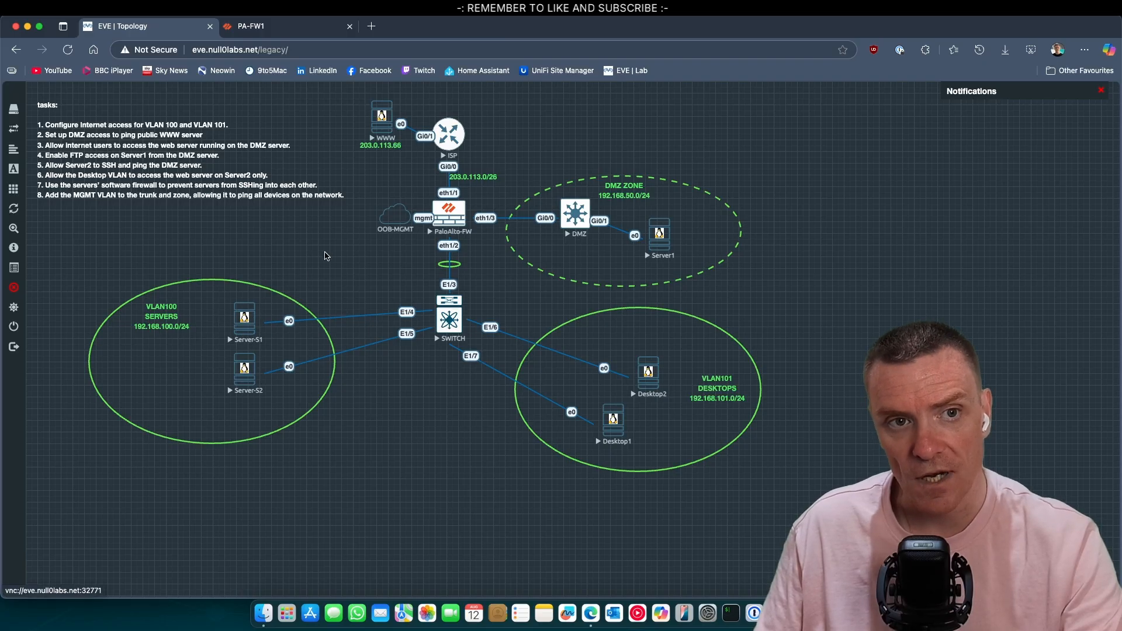
Step: Clone the SERVER-DMZ-FTP rule and rename the copy for Server2
{"action": "left_click", "coordinate": [272, 27]}
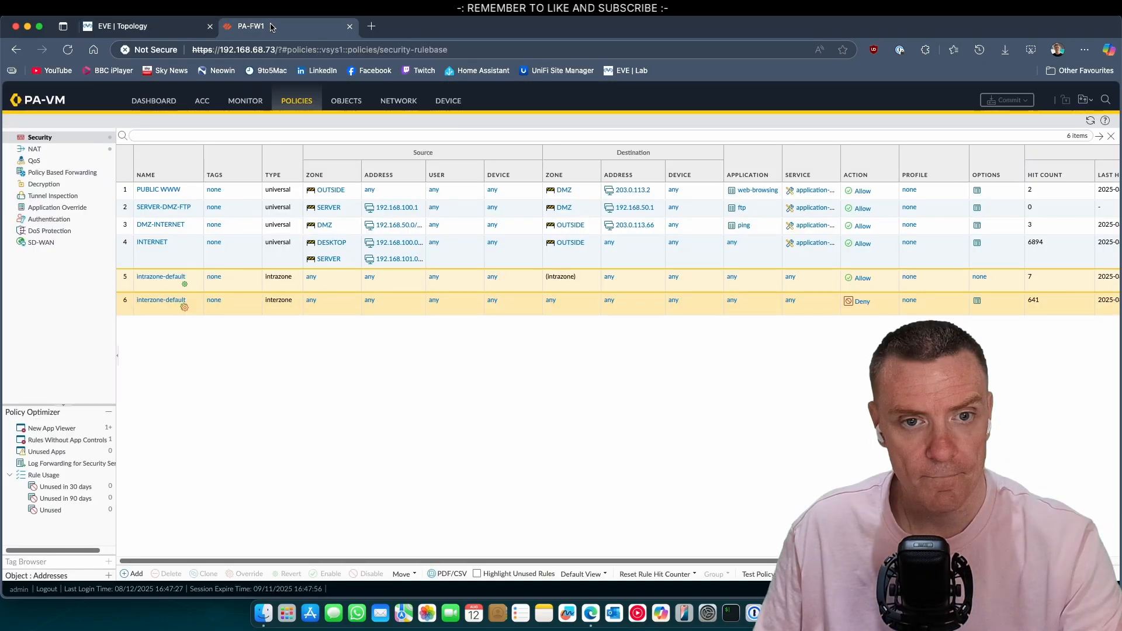
{"action": "left_click", "coordinate": [132, 208]}
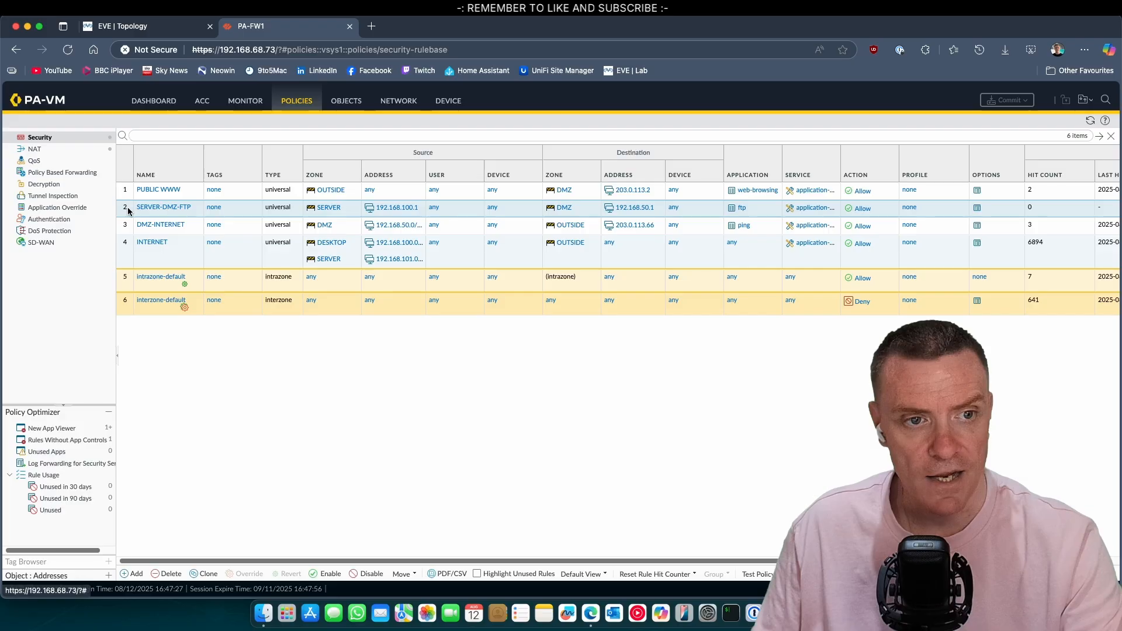
{"action": "left_click", "coordinate": [208, 574]}
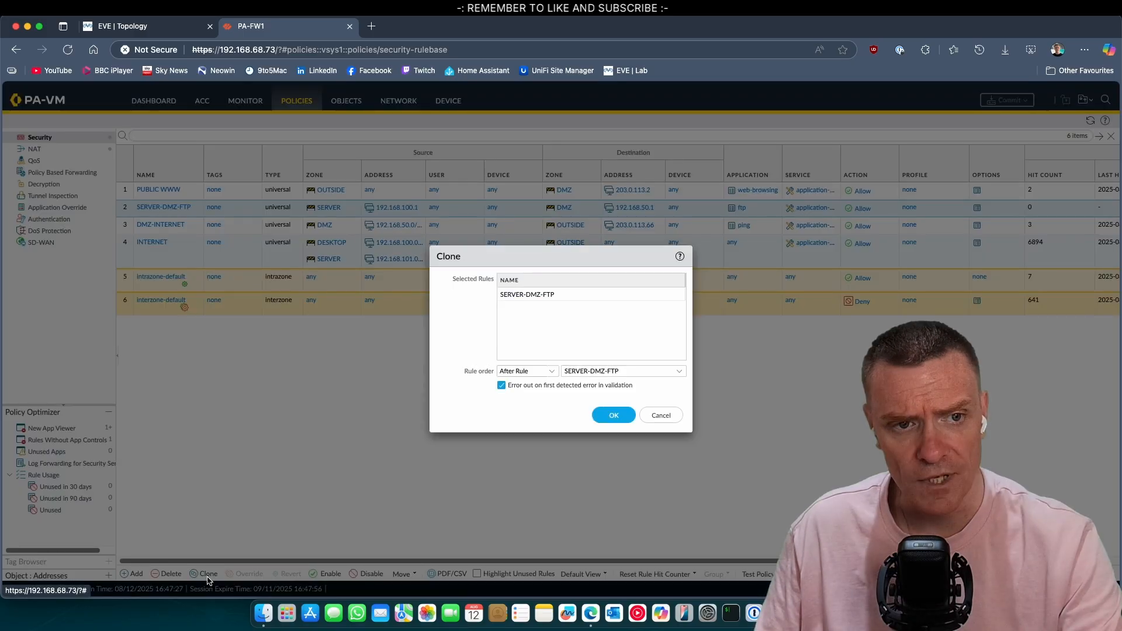
{"action": "left_click", "coordinate": [614, 415]}
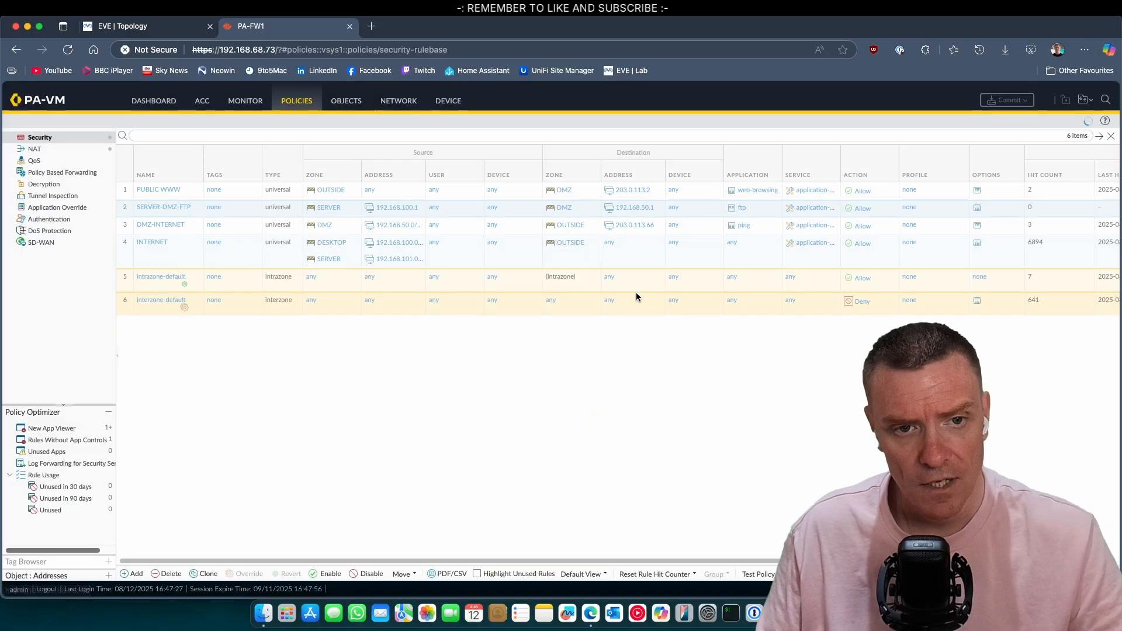
{"action": "left_click", "coordinate": [142, 226]}
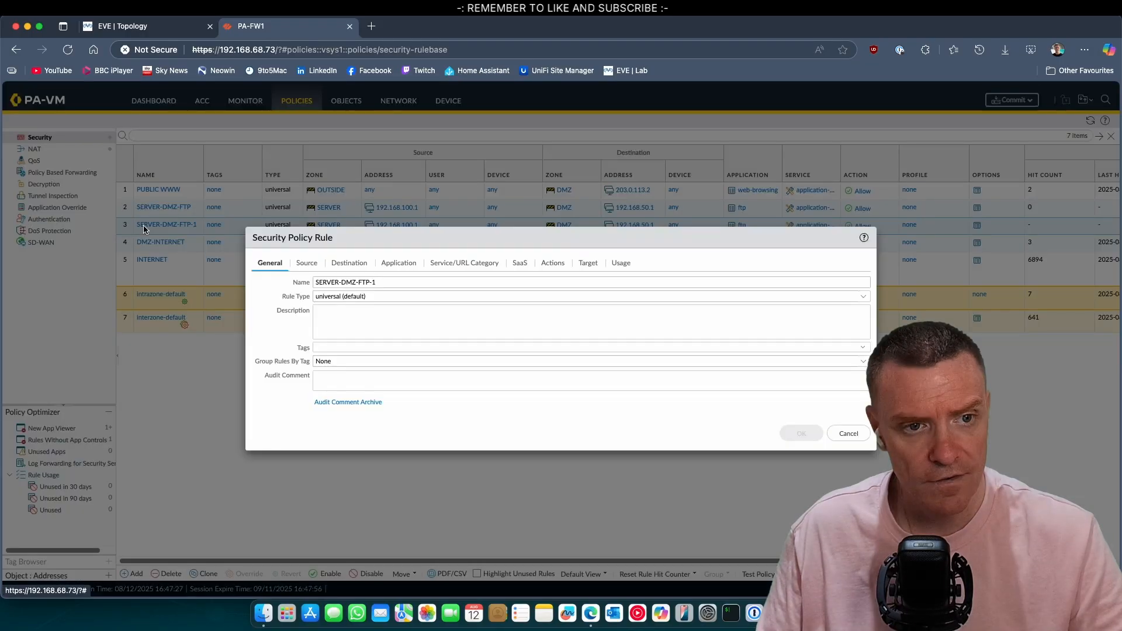
{"action": "left_click", "coordinate": [341, 282]}
{"action": "type", "text": "2"}
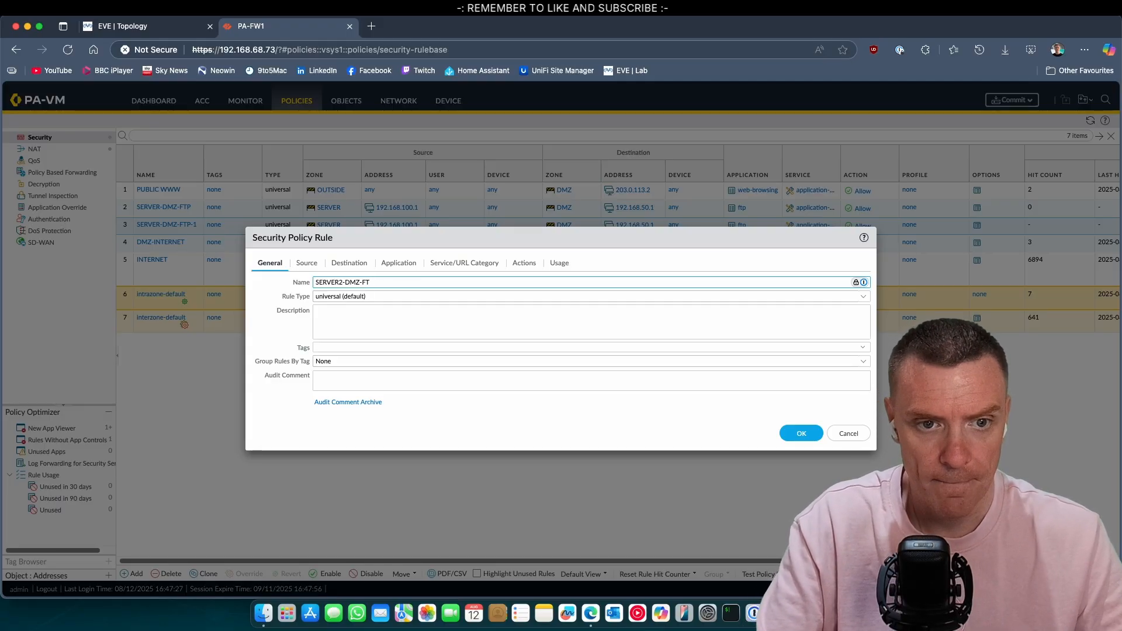
{"action": "key", "text": "BackSpace"}
{"action": "key", "text": "BackSpace"}
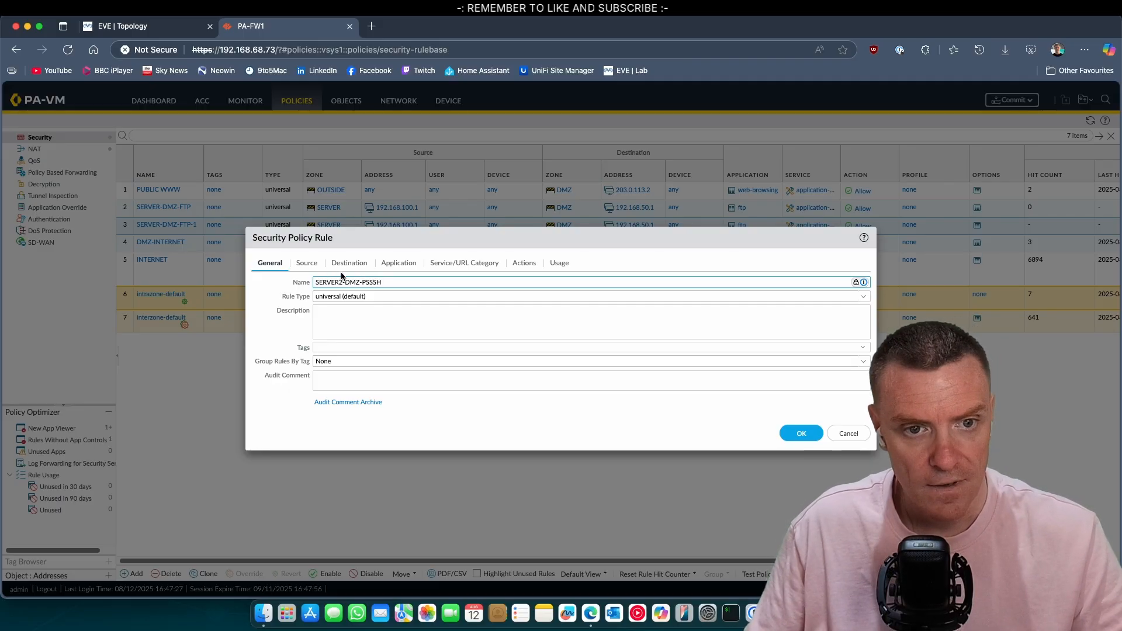
Step: Change the cloned rule's source address to 192.168.100.2
{"action": "left_click", "coordinate": [315, 265]}
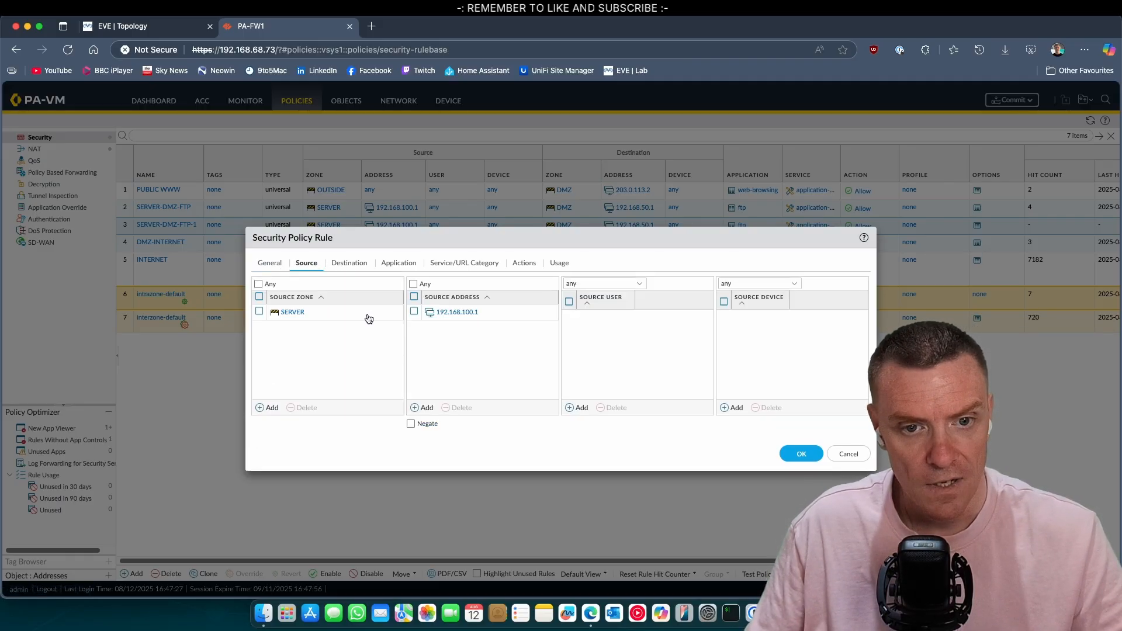
{"action": "left_click", "coordinate": [477, 315]}
{"action": "left_click", "coordinate": [484, 312]}
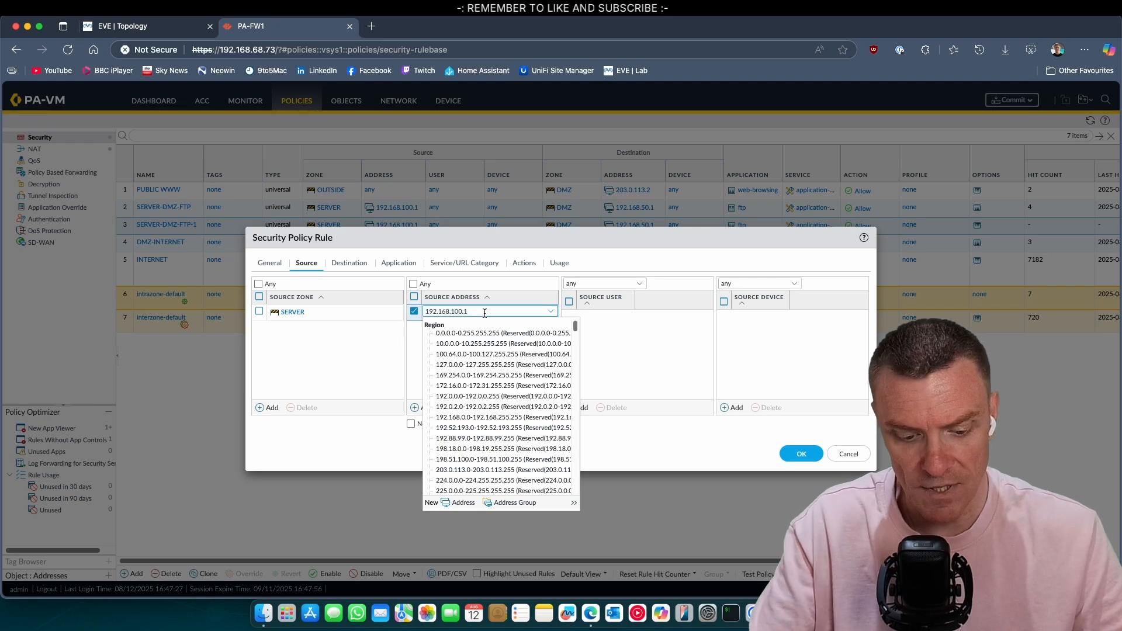
{"action": "key", "text": "BackSpace"}
{"action": "type", "text": "2"}
{"action": "left_click", "coordinate": [349, 263]}
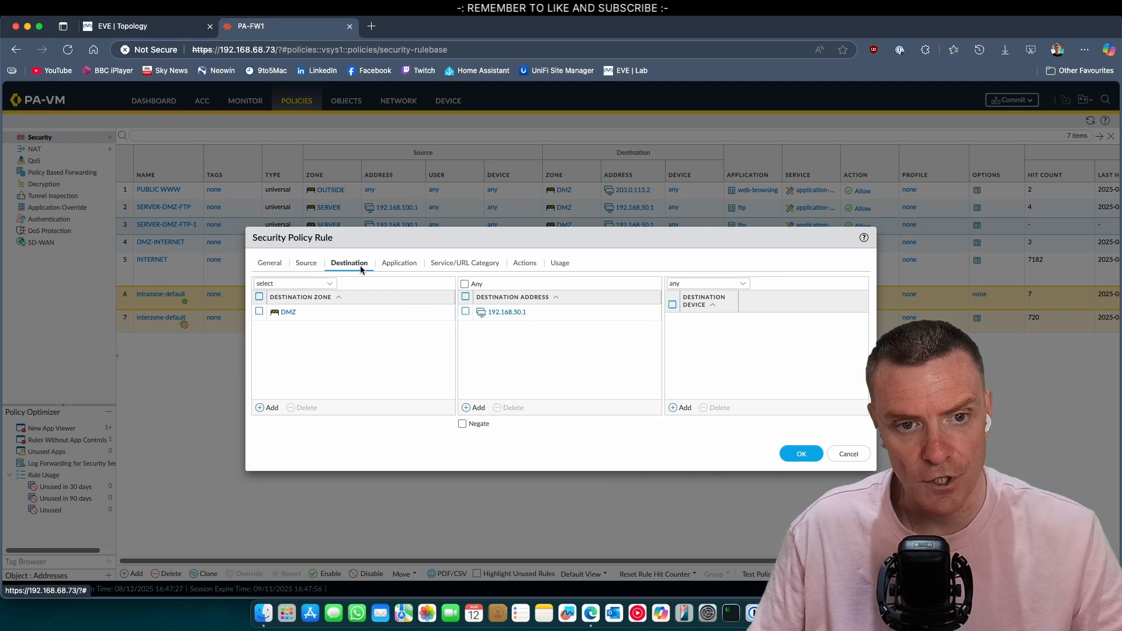
Step: Replace ftp with ssh and ping as the rule's applications and save it
{"action": "left_click", "coordinate": [398, 263]}
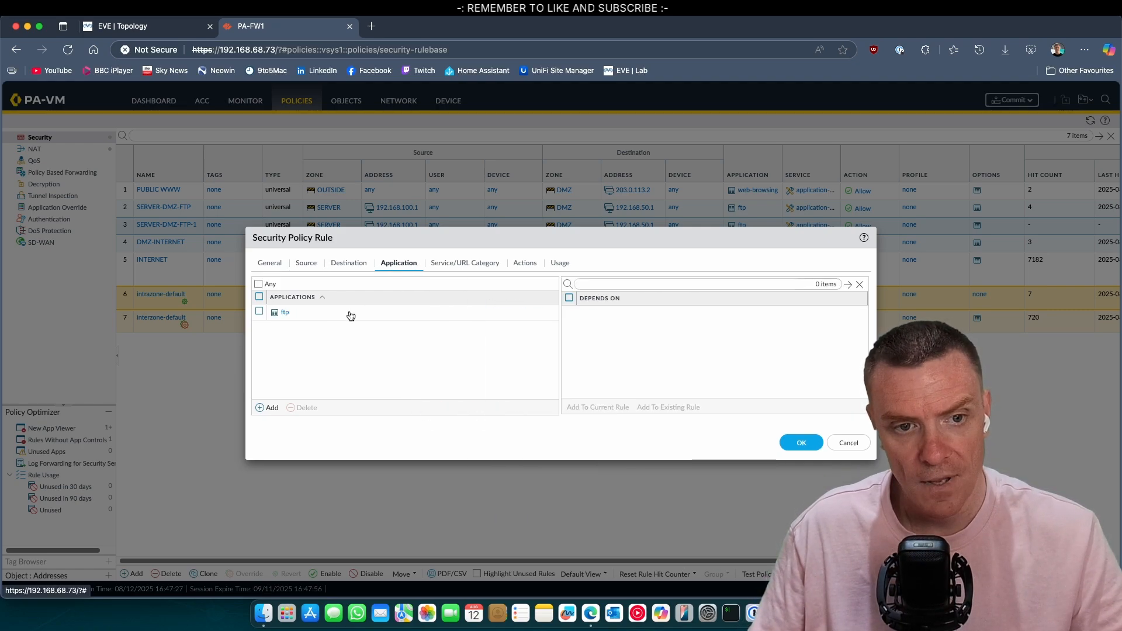
{"action": "left_click", "coordinate": [306, 316]}
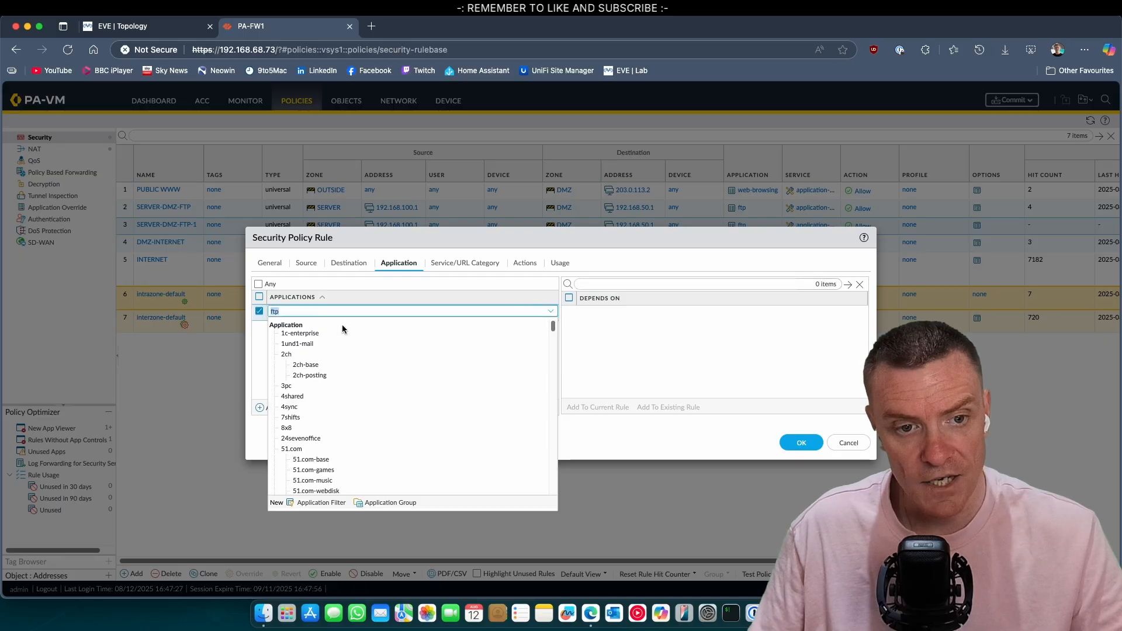
{"action": "double_click", "coordinate": [286, 312]}
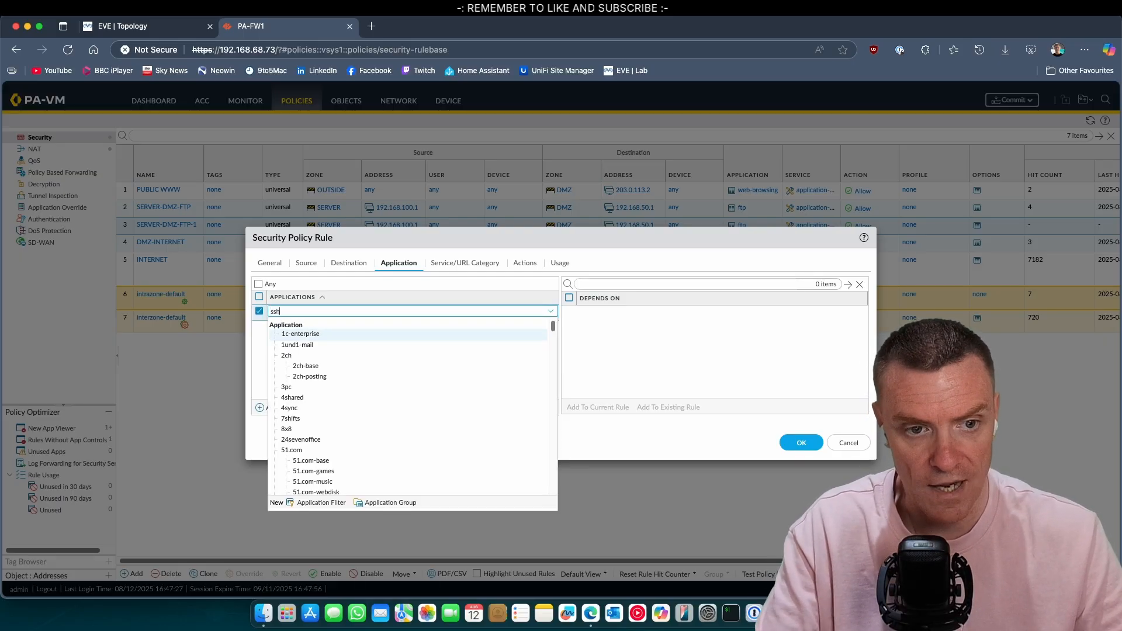
{"action": "type", "text": "ssh"}
{"action": "left_click", "coordinate": [292, 339]}
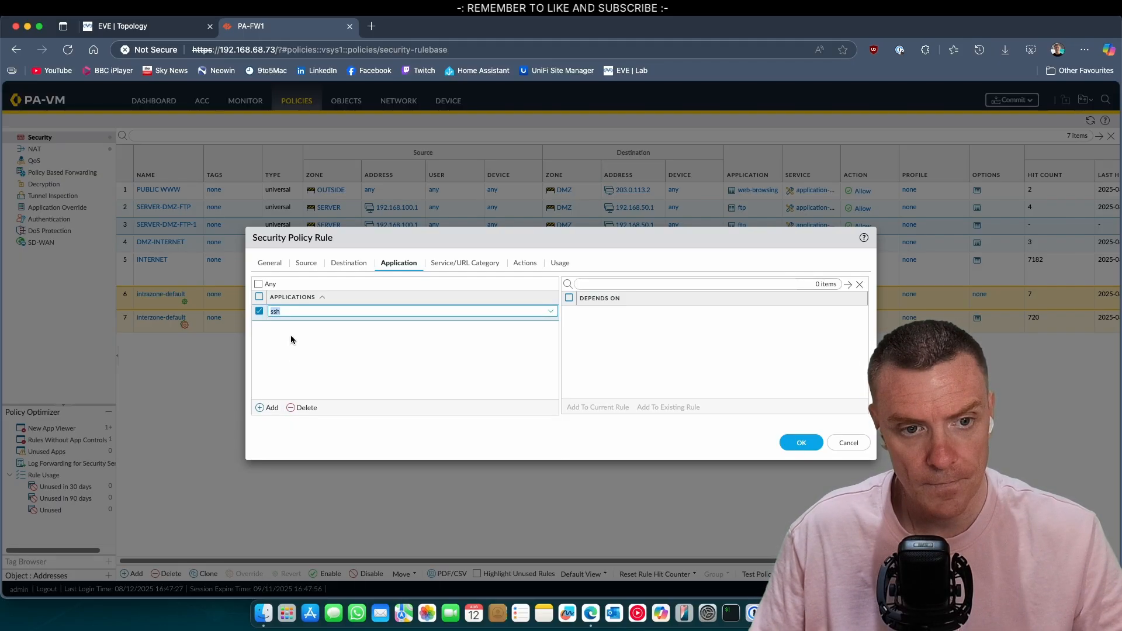
{"action": "left_click", "coordinate": [271, 407]}
{"action": "type", "text": "ping"}
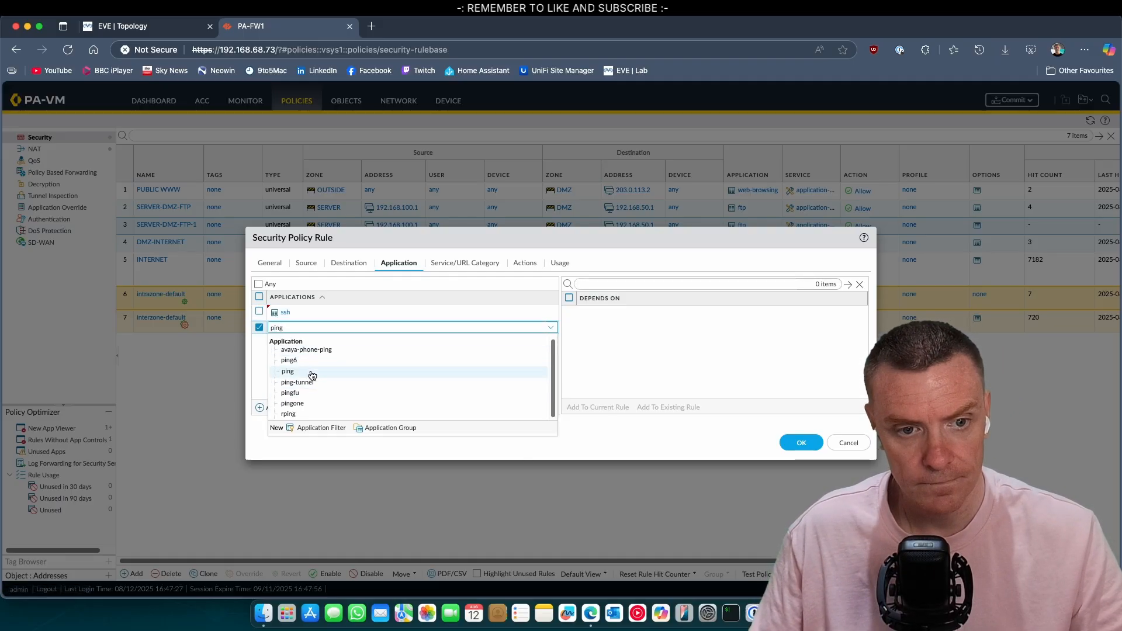
{"action": "left_click", "coordinate": [313, 370]}
{"action": "left_click", "coordinate": [526, 368]}
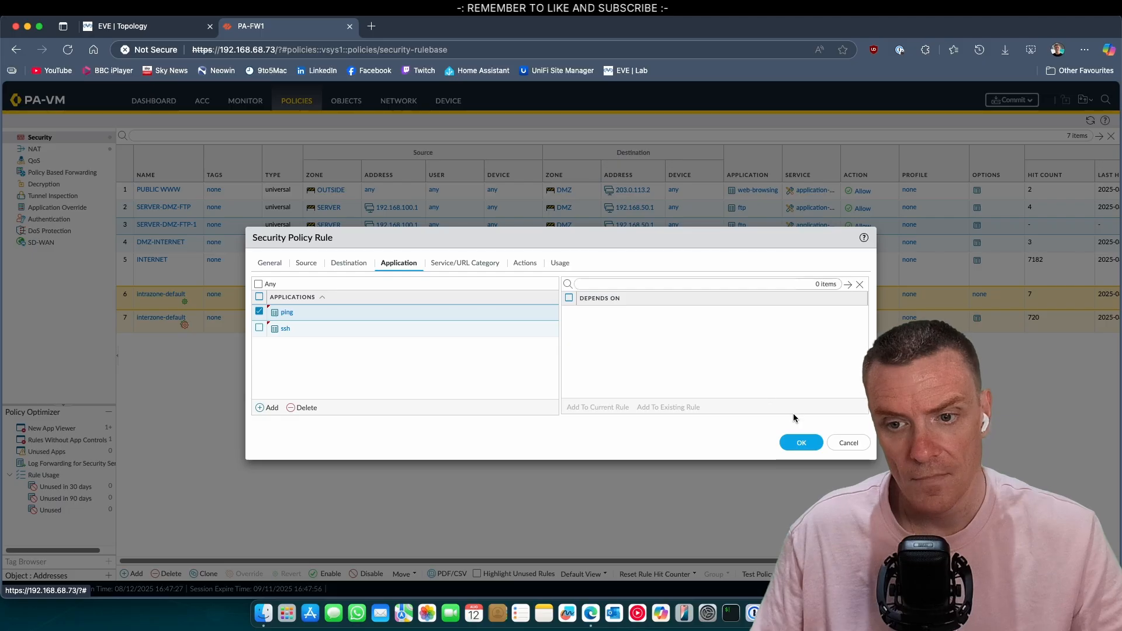
{"action": "left_click", "coordinate": [802, 442]}
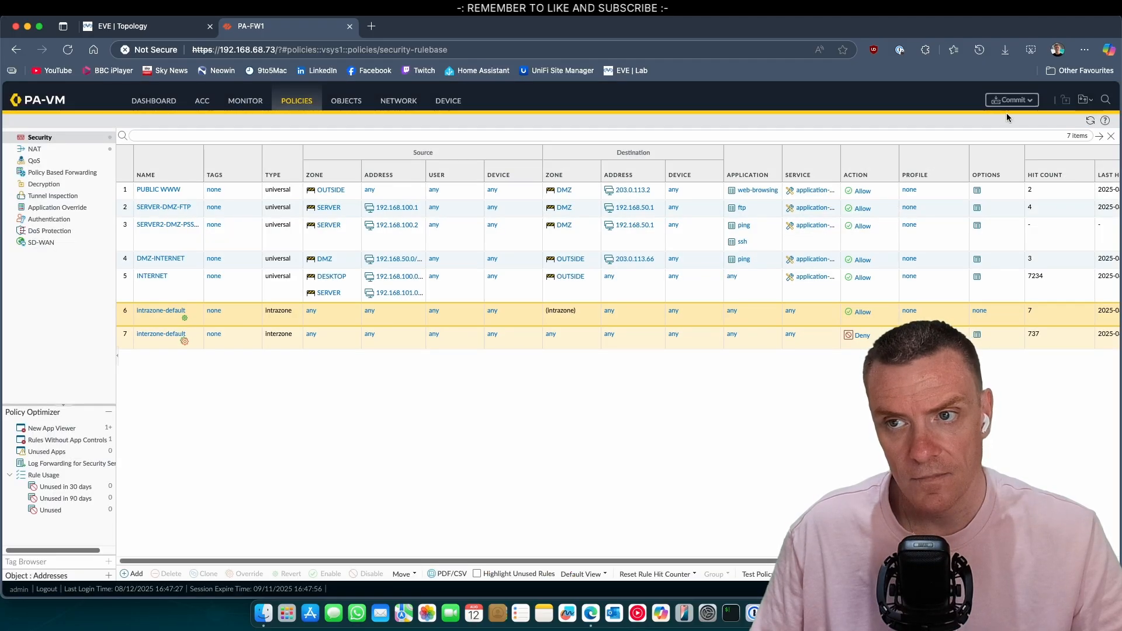
Step: Commit the new rule 3 to the firewall and return to the EVE topology
{"action": "left_click", "coordinate": [1014, 100]}
{"action": "left_click", "coordinate": [666, 483]}
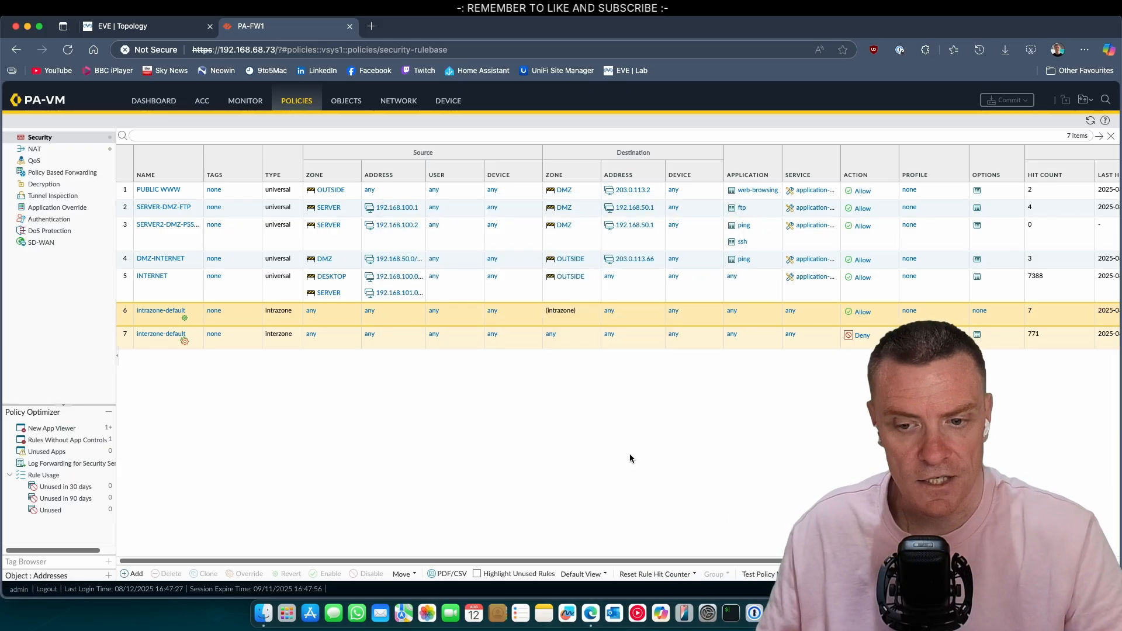
{"action": "key", "text": "ctrl+shift+Tab"}
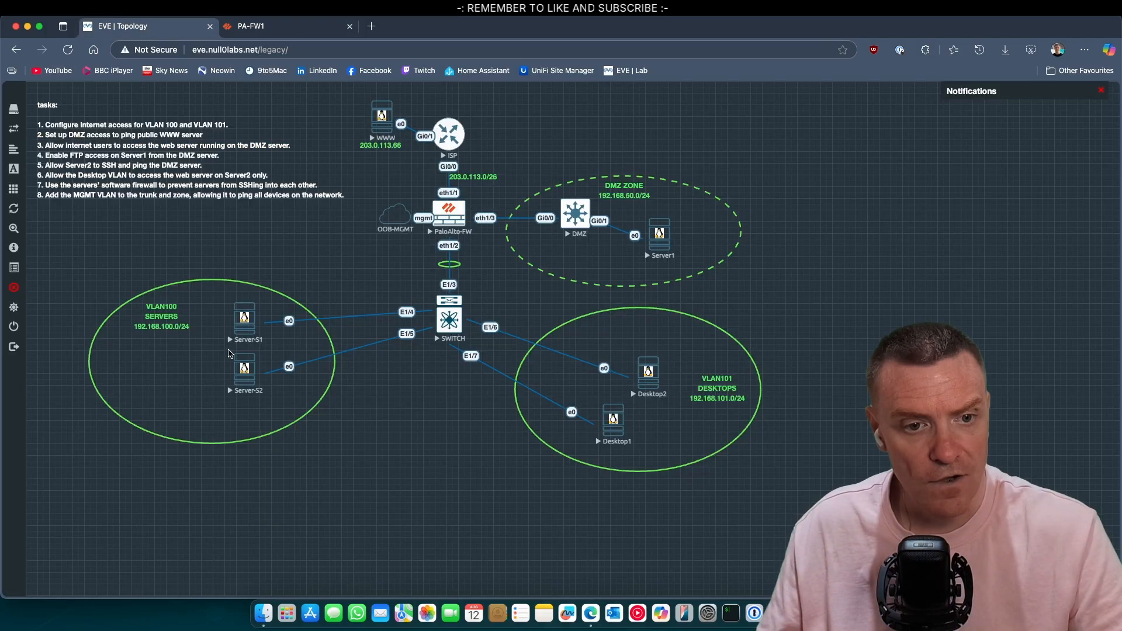
Step: Open the Server-S2 console and log in with the lab account
{"action": "left_click", "coordinate": [244, 369]}
{"action": "left_click", "coordinate": [661, 112]}
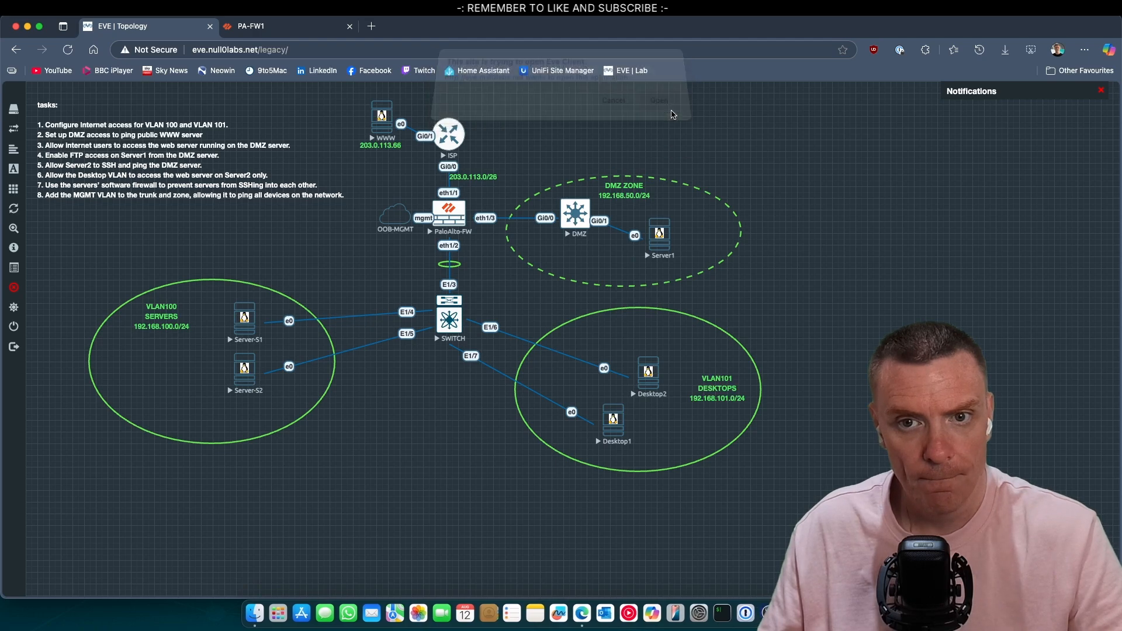
{"action": "left_click", "coordinate": [649, 280]}
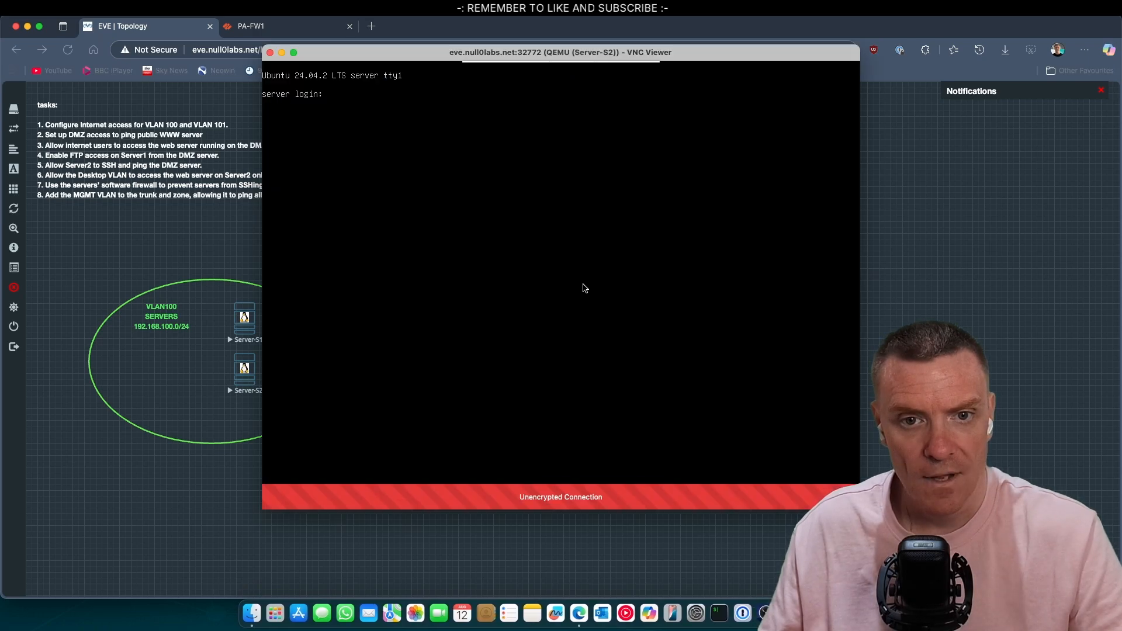
{"action": "type", "text": "null"}
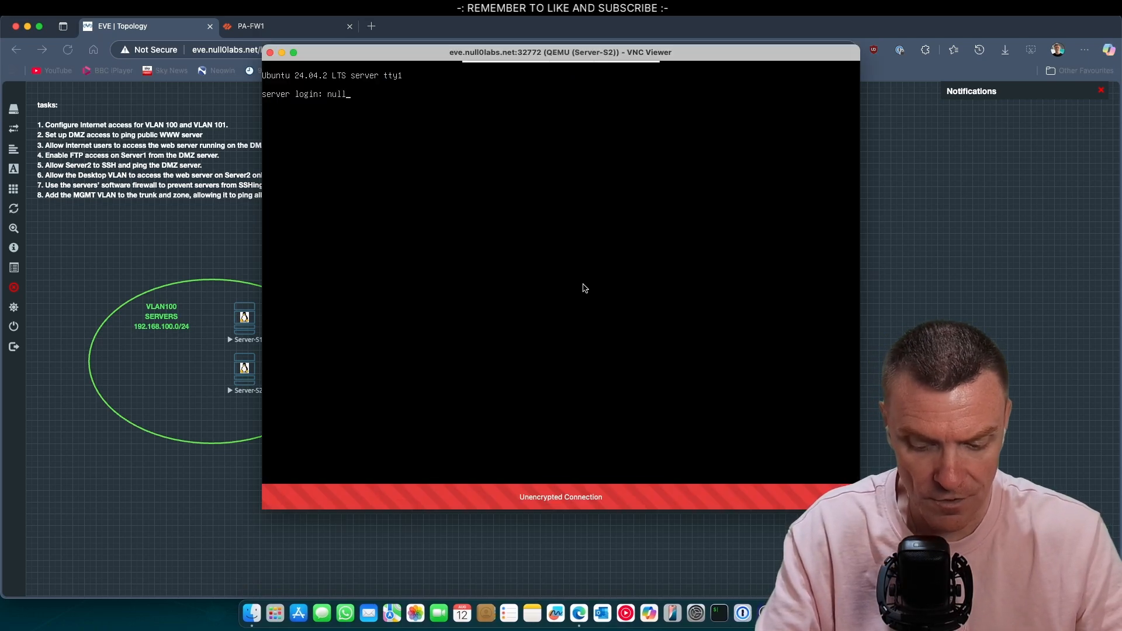
{"action": "type", "text": "0la"}
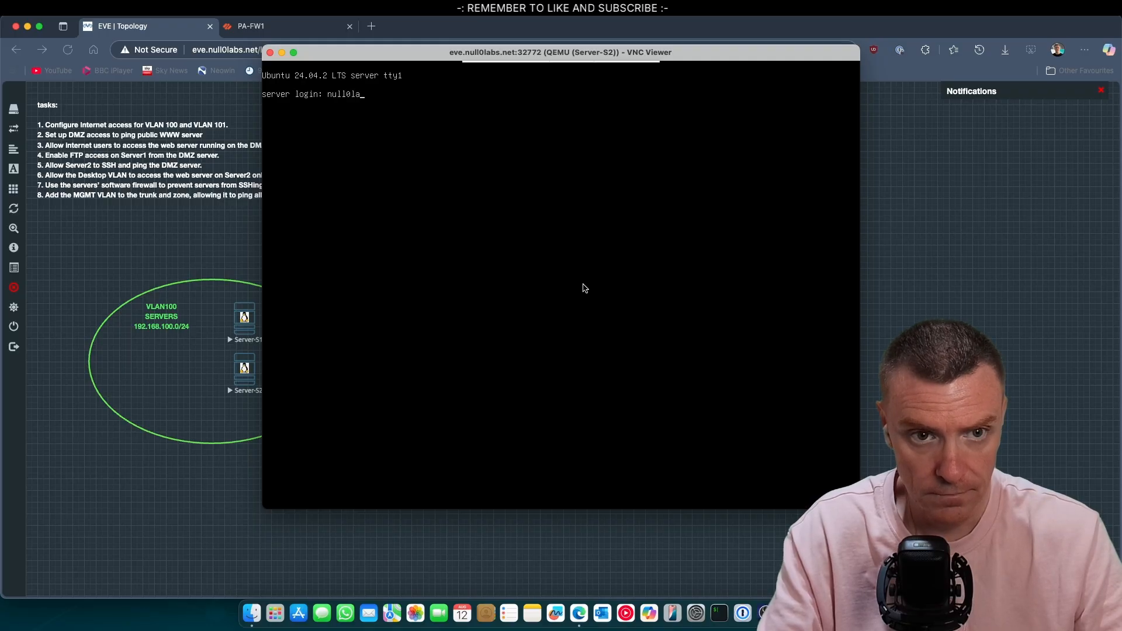
{"action": "type", "text": "bs"}
{"action": "key", "text": "Return"}
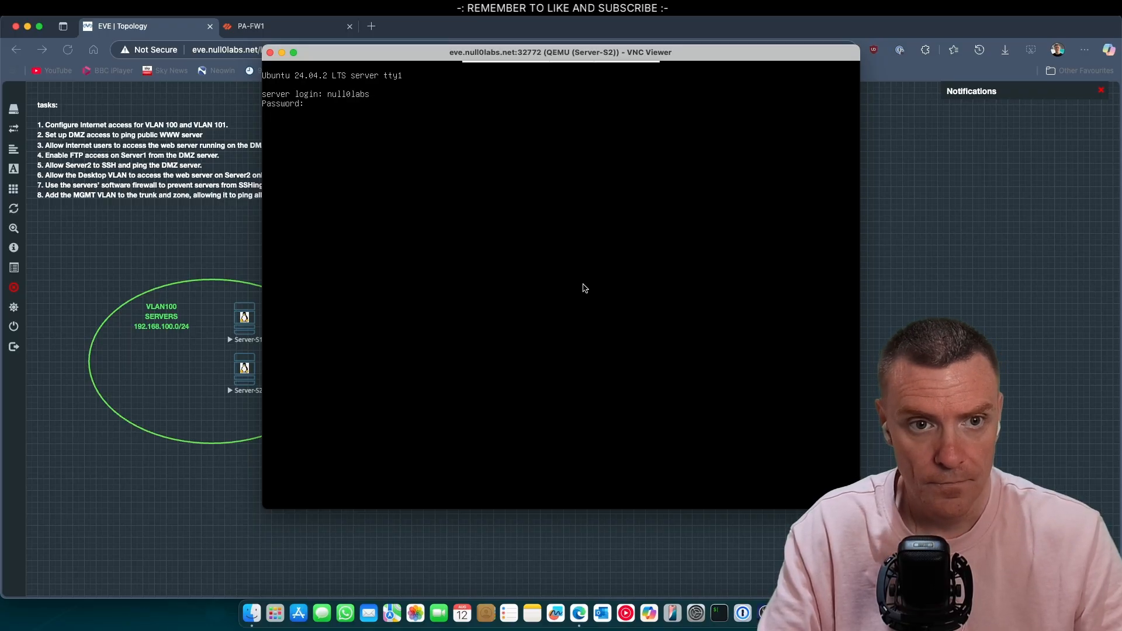
{"action": "key", "text": "Return"}
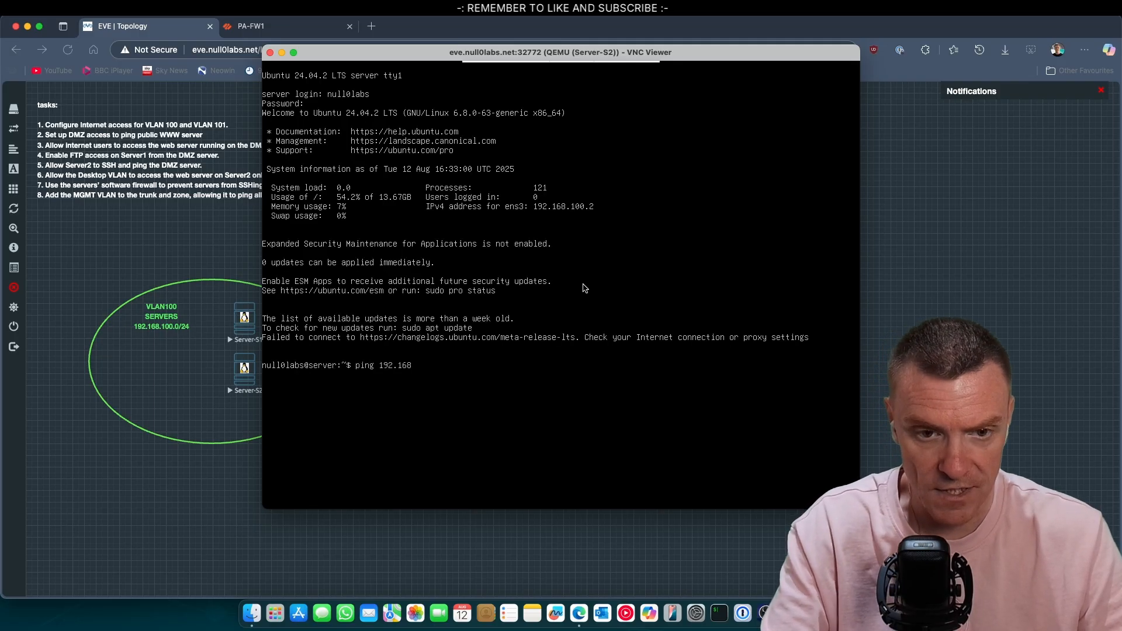
Step: Ping 192.168.50.1 from Server-S2, getting 0% loss, then stop the ping
{"action": "type", "text": "ping 192.168.50.1"}
{"action": "key", "text": "Return"}
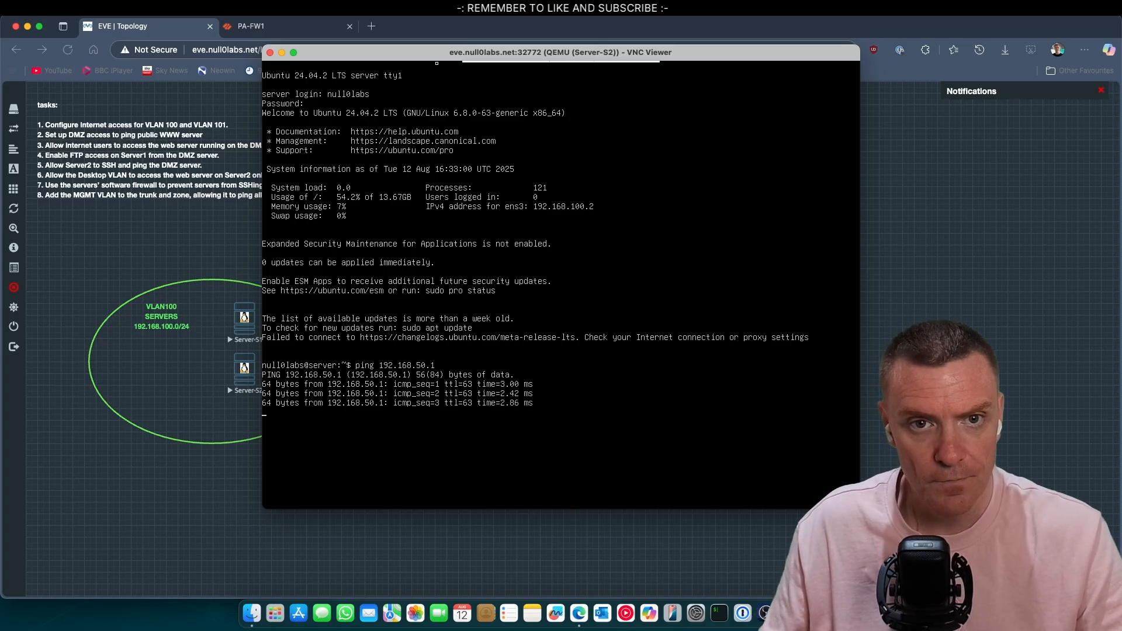
{"action": "left_click_drag", "start_coordinate": [422, 55], "coordinate": [620, 131]}
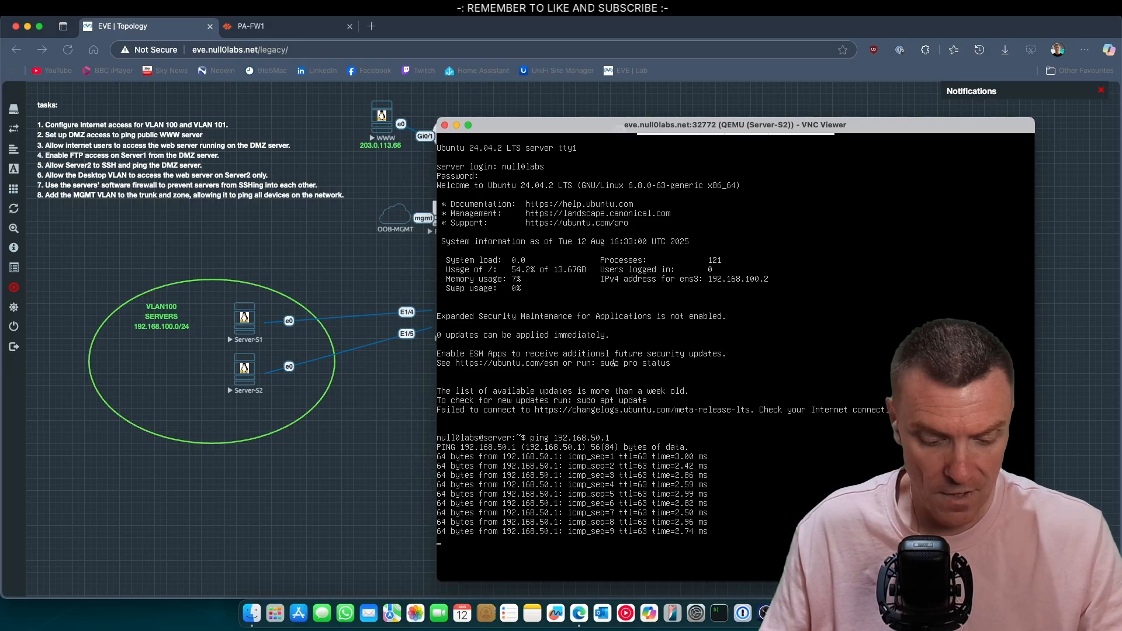
{"action": "key", "text": "ctrl+c"}
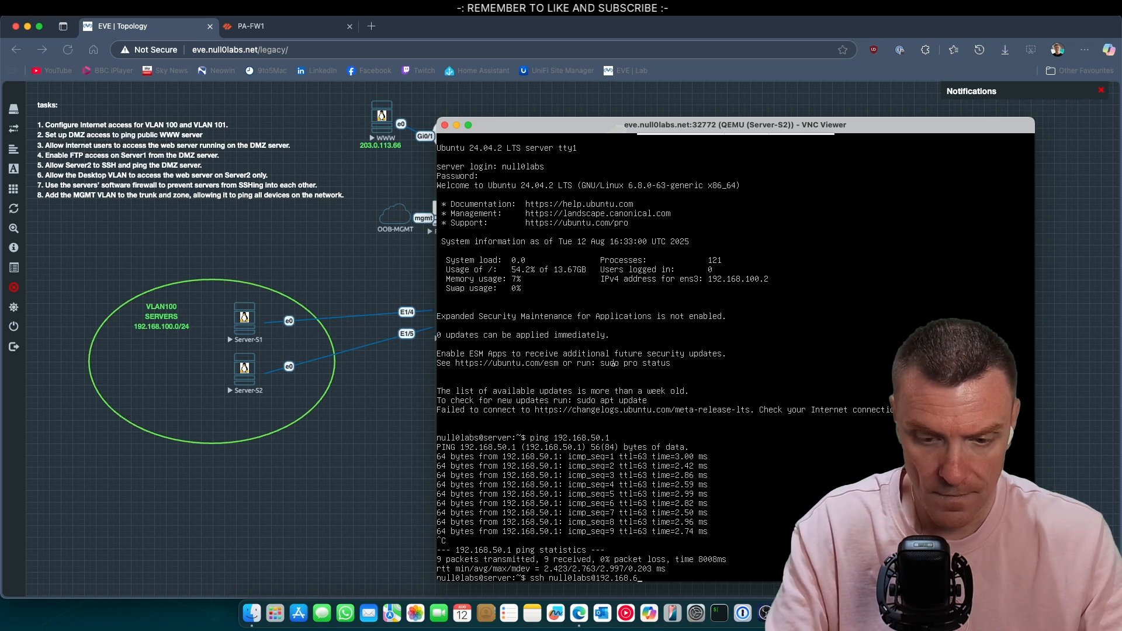
Step: SSH into 192.168.50.1, exit, log out of Server-S2, and close its console
{"action": "type", "text": "1"}
{"action": "key", "text": "Return"}
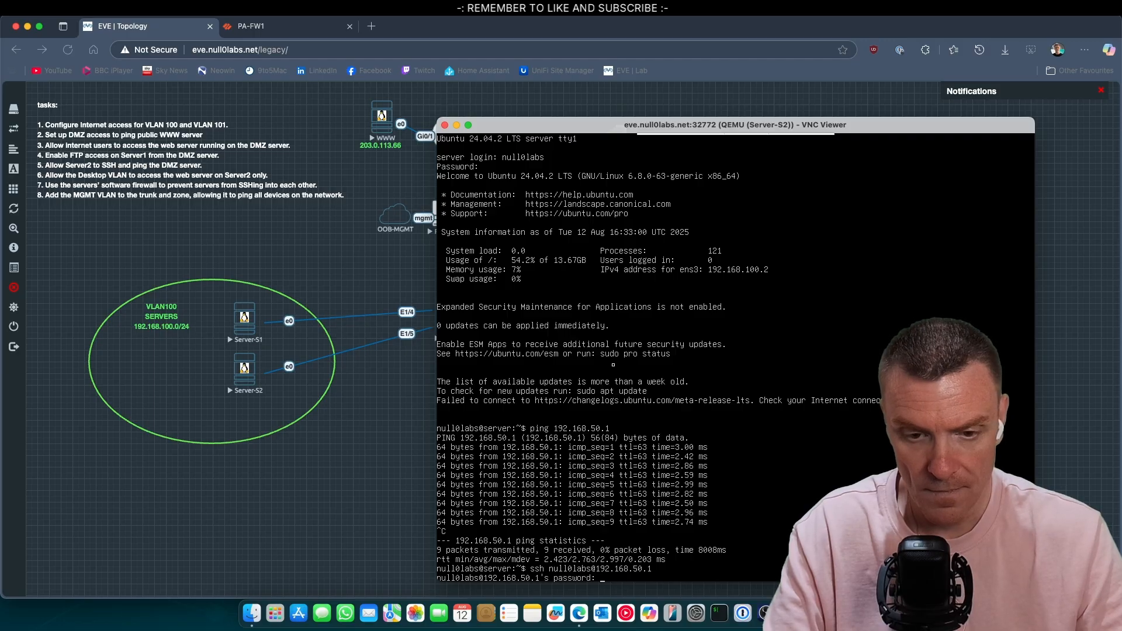
{"action": "key", "text": "Return"}
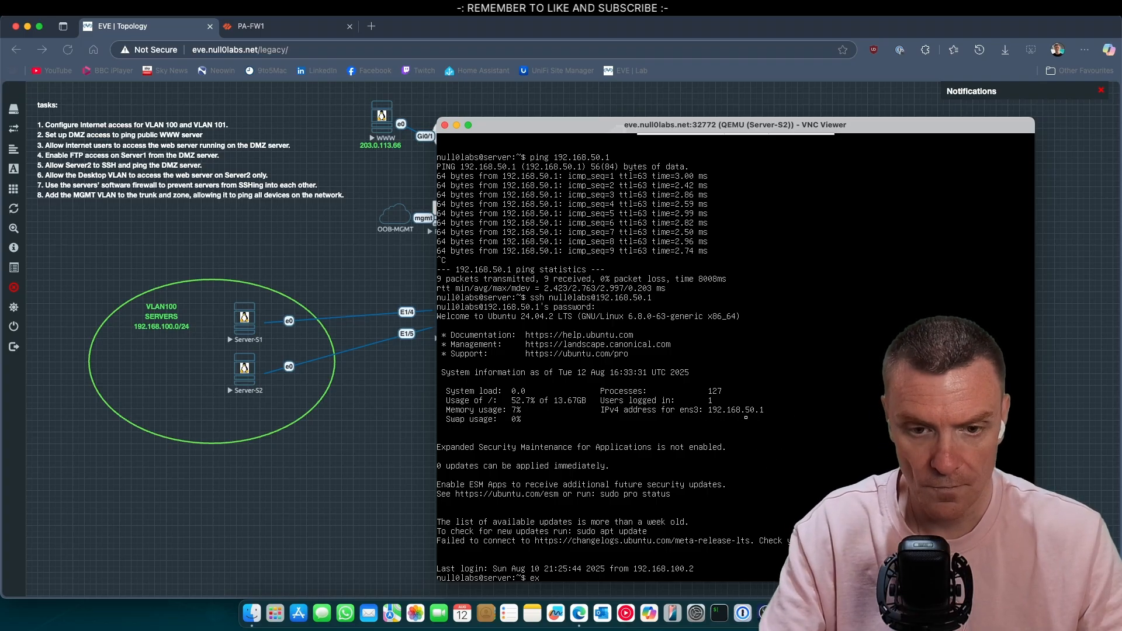
{"action": "type", "text": "it"}
{"action": "key", "text": "Return"}
{"action": "type", "text": "exit"}
{"action": "key", "text": "Return"}
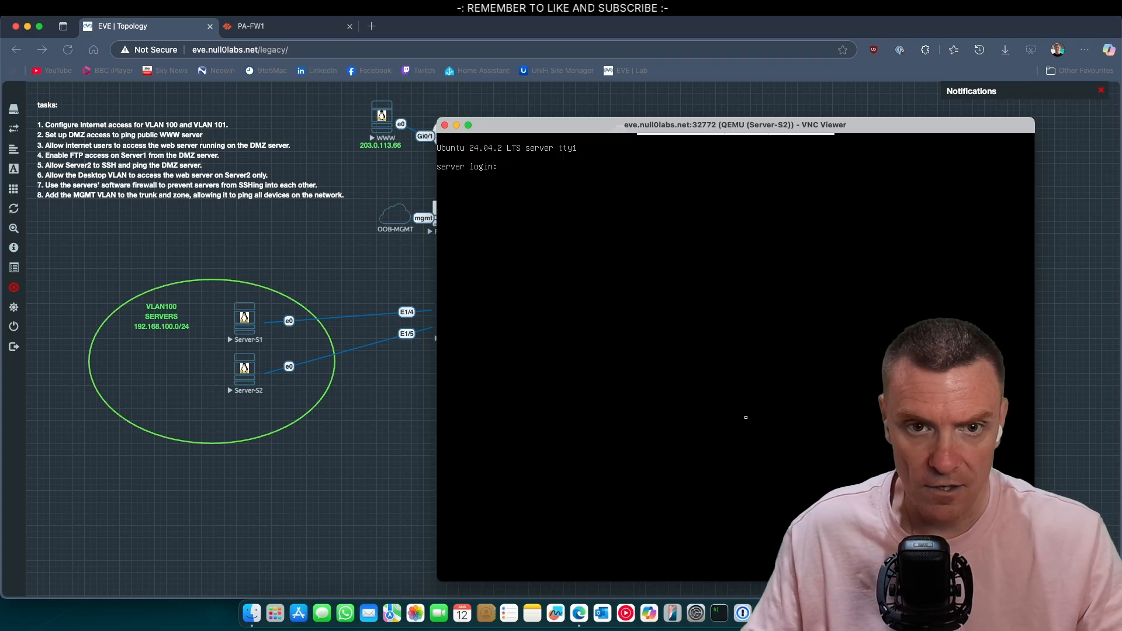
{"action": "left_click", "coordinate": [445, 125]}
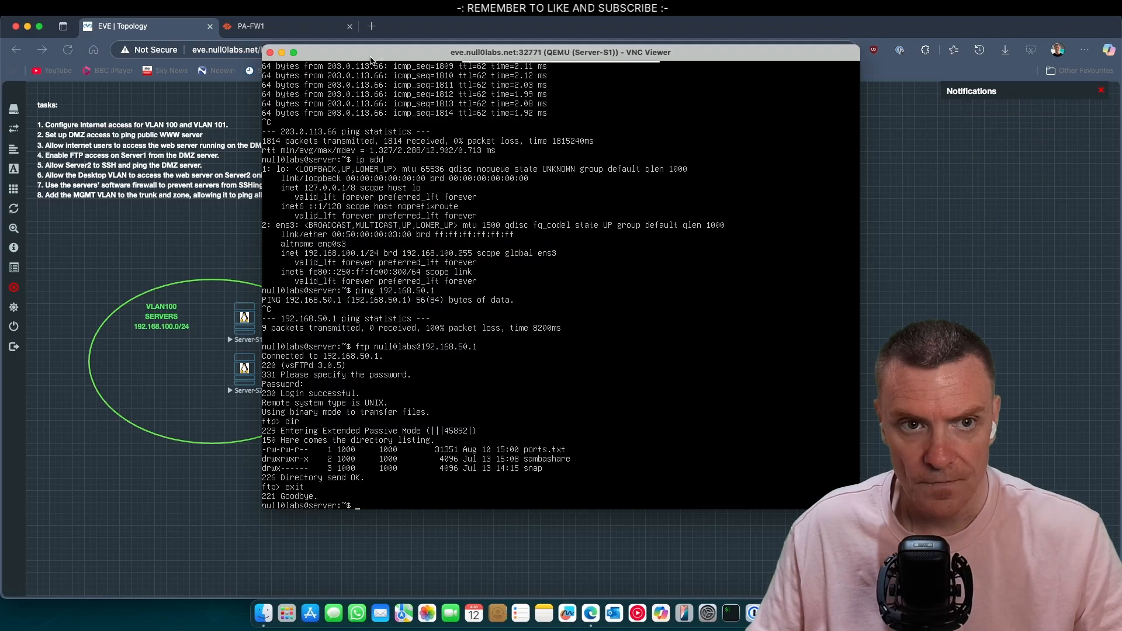
Step: Close the leftover Server-S1 console and return to the PA-FW1 Security rulebase
{"action": "left_click", "coordinate": [270, 53]}
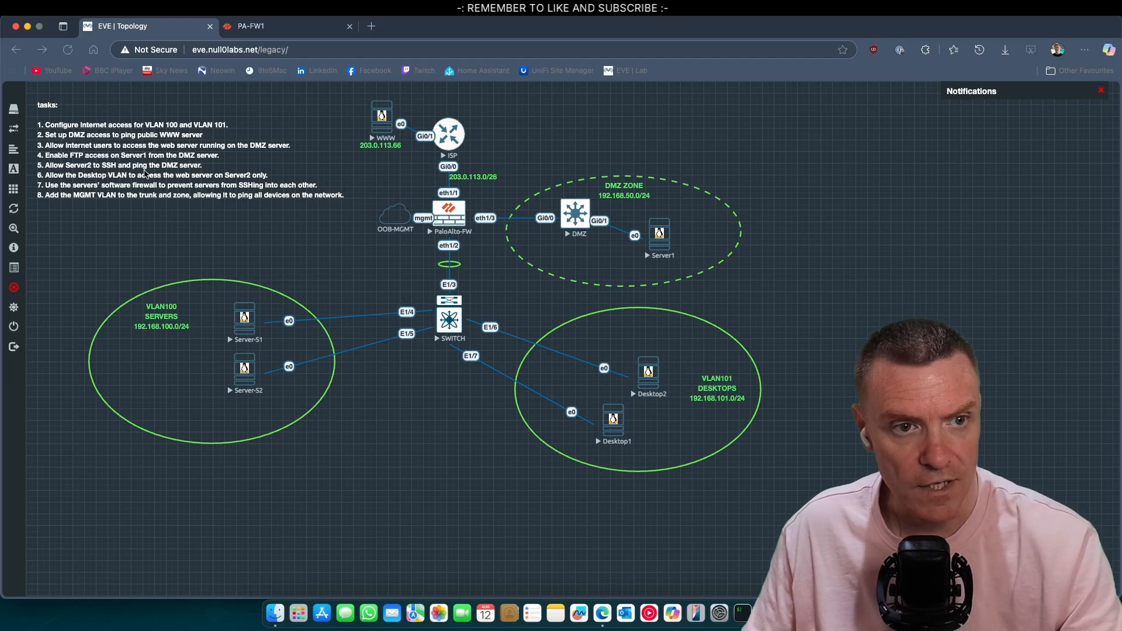
{"action": "left_click", "coordinate": [629, 211]}
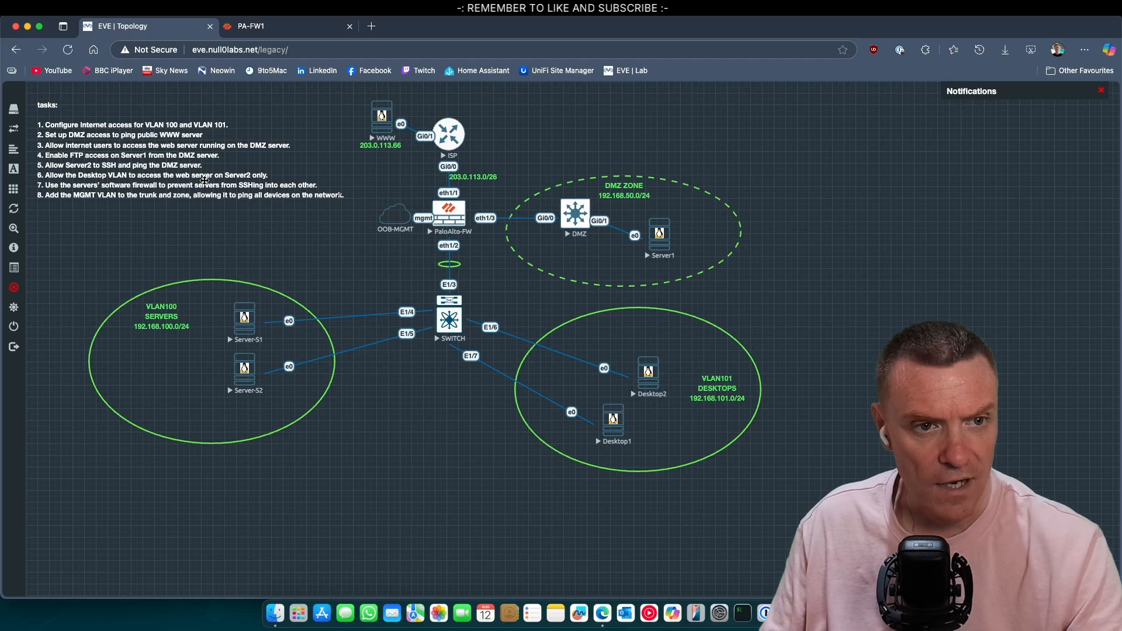
{"action": "left_click", "coordinate": [279, 27]}
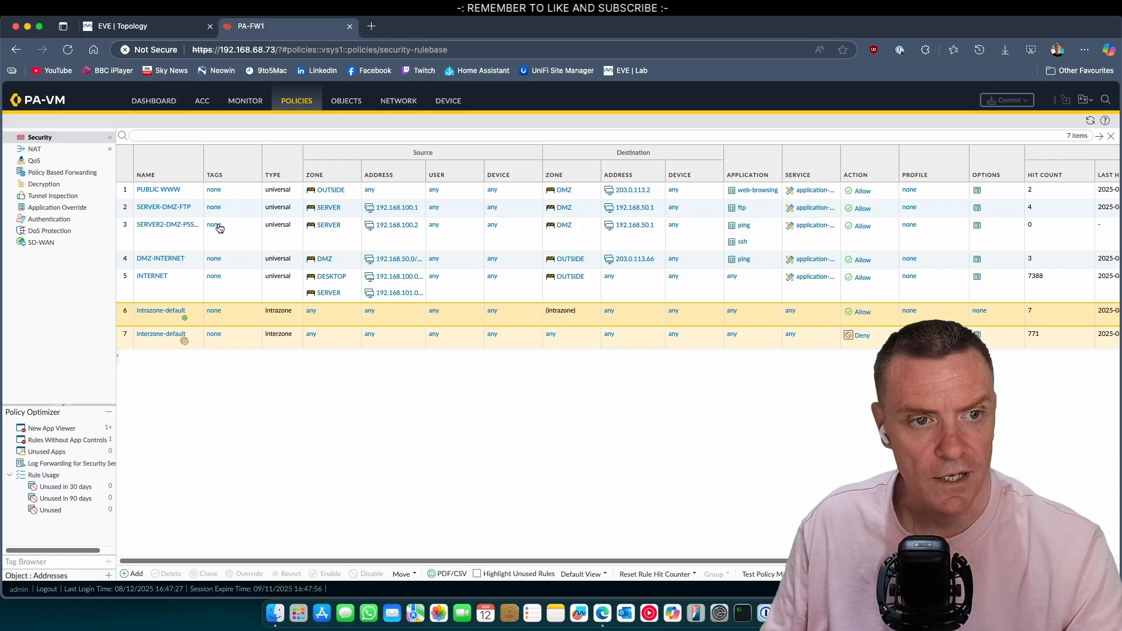
Step: Add a new security rule named DESKTOP-WWW-S2 after rule 3
{"action": "left_click", "coordinate": [164, 241]}
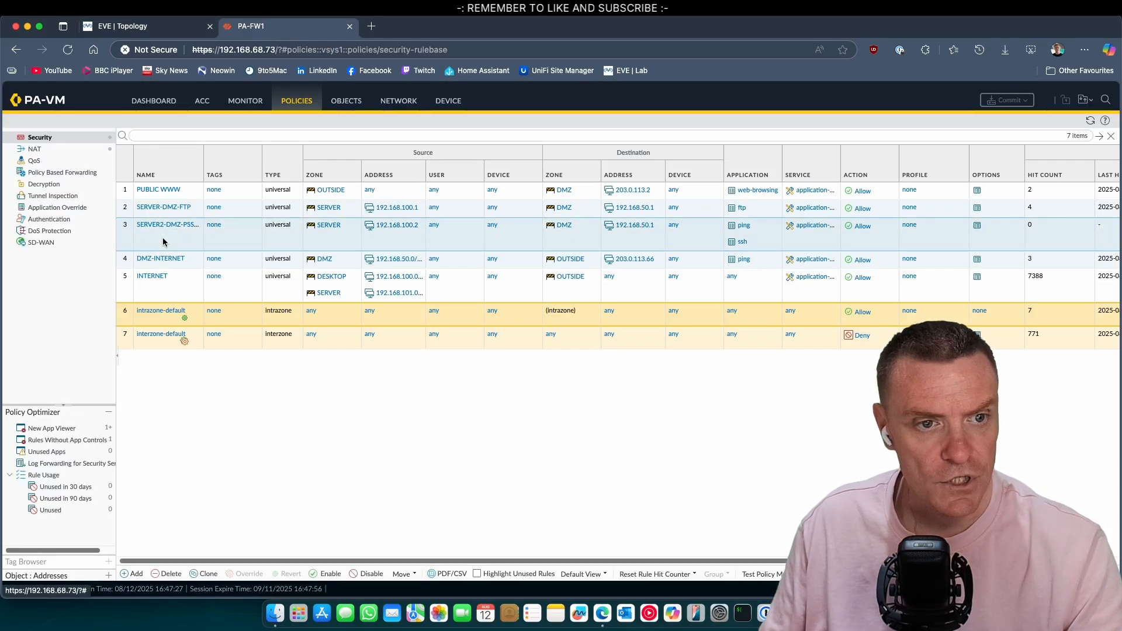
{"action": "left_click", "coordinate": [134, 573]}
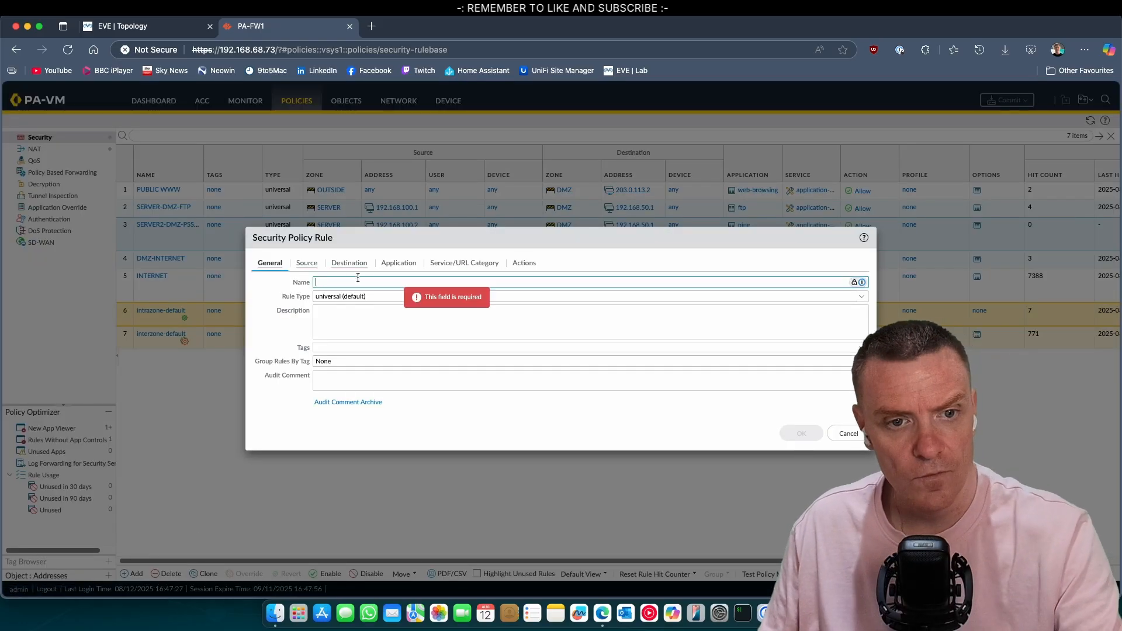
{"action": "type", "text": "DESK"}
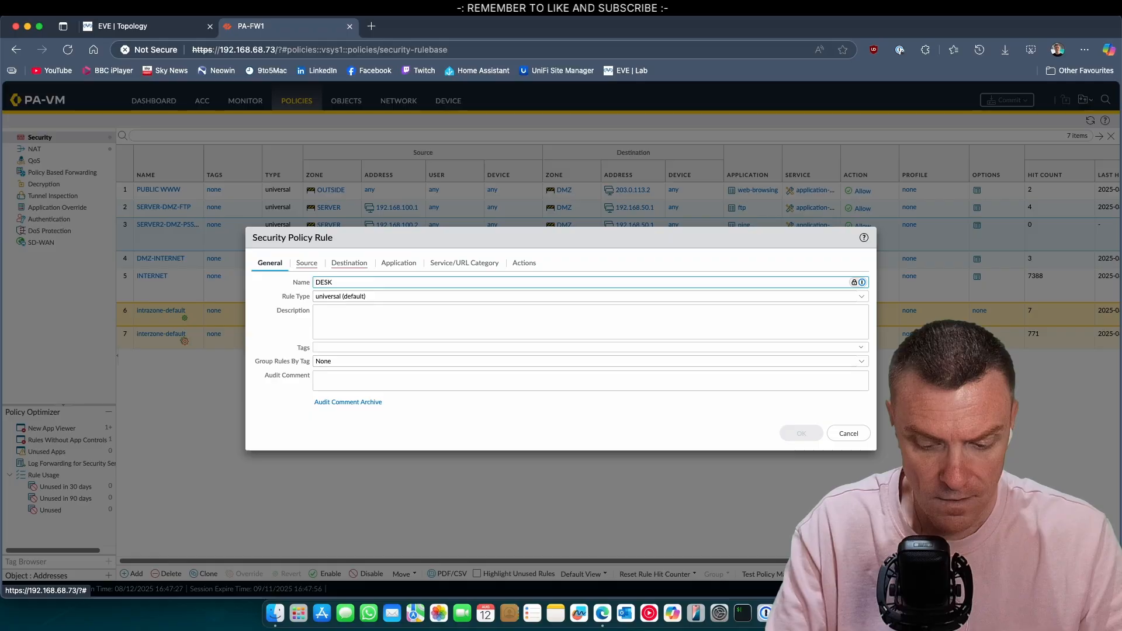
{"action": "type", "text": "TOP-WWW"}
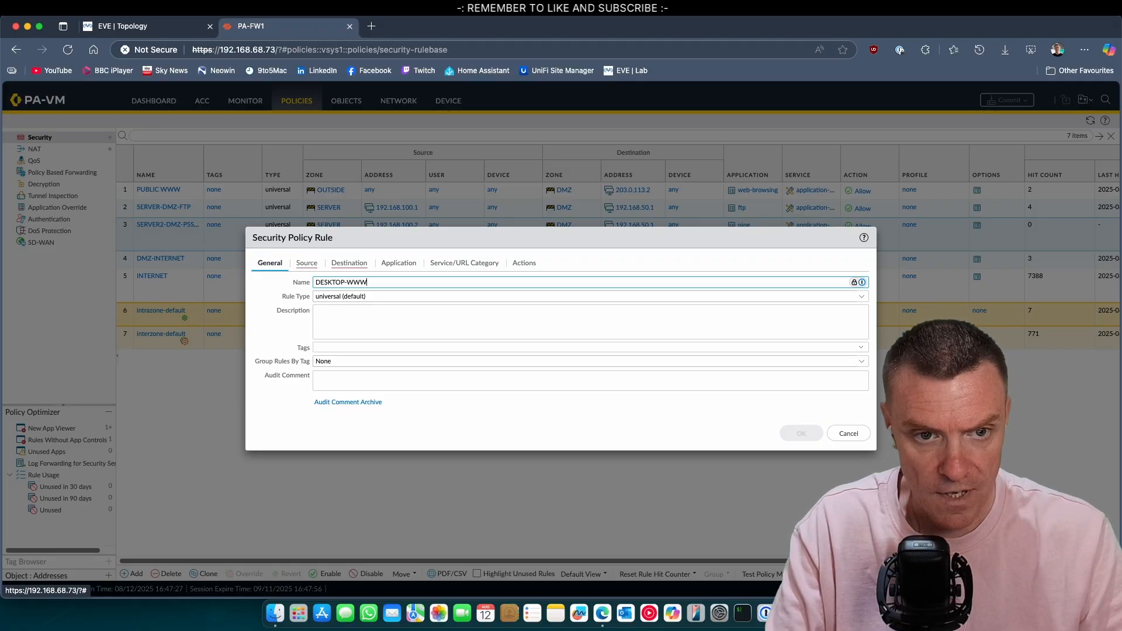
{"action": "type", "text": "-S2"}
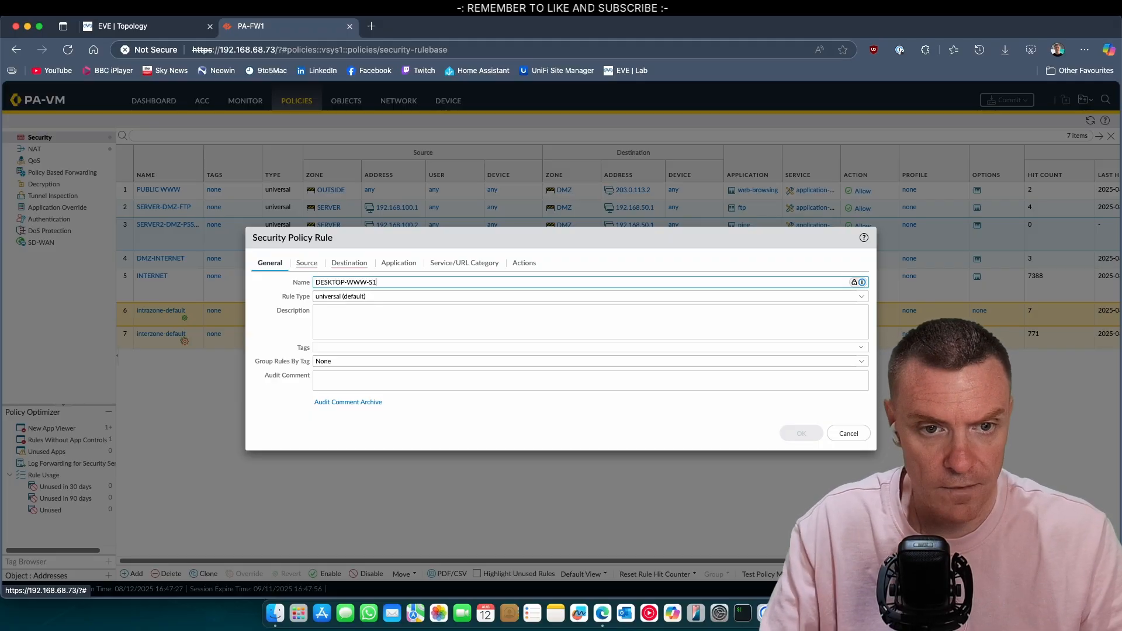
Step: Set the rule's source zone to DESKTOP and source address to 192.168.101.0/24
{"action": "left_click", "coordinate": [309, 263]}
{"action": "left_click", "coordinate": [268, 408]}
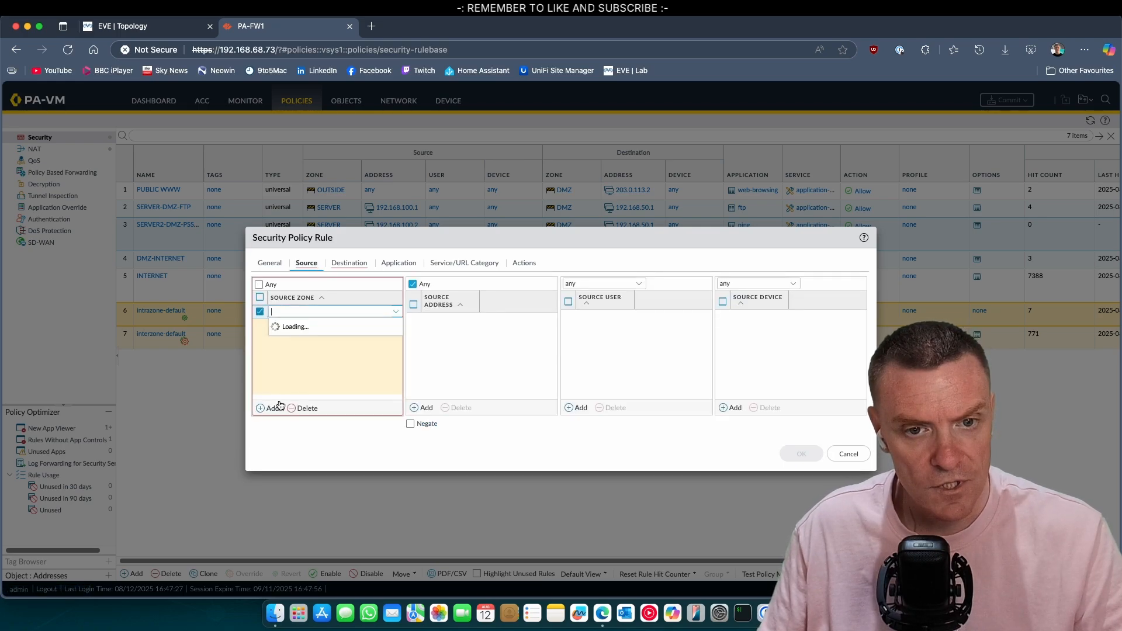
{"action": "left_click", "coordinate": [296, 318]}
{"action": "left_click", "coordinate": [480, 357]}
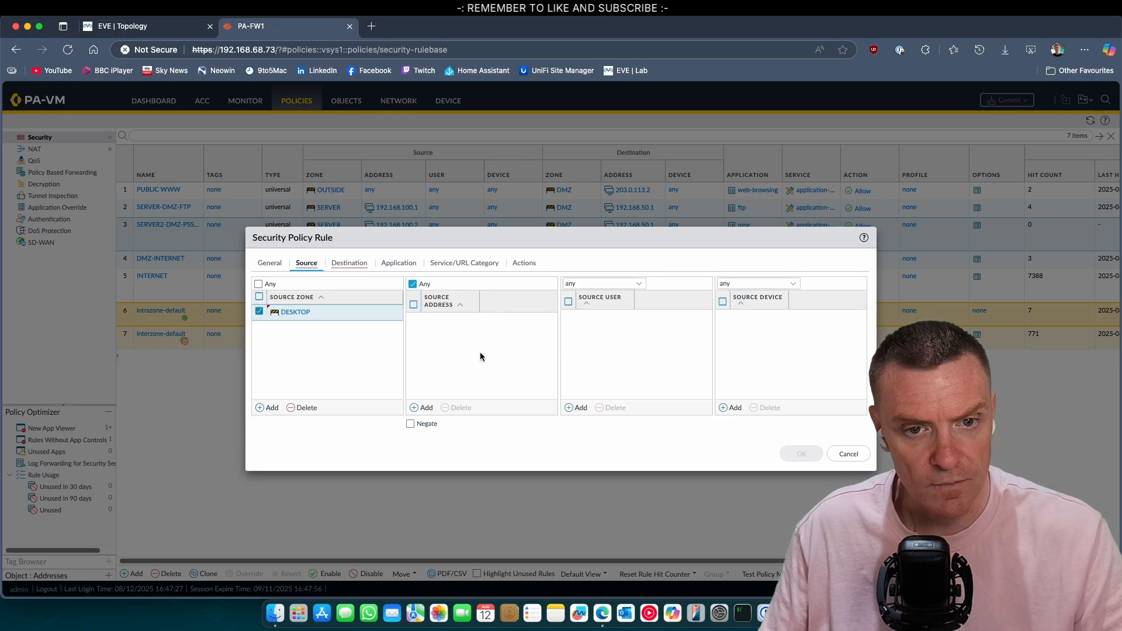
{"action": "left_click", "coordinate": [422, 407]}
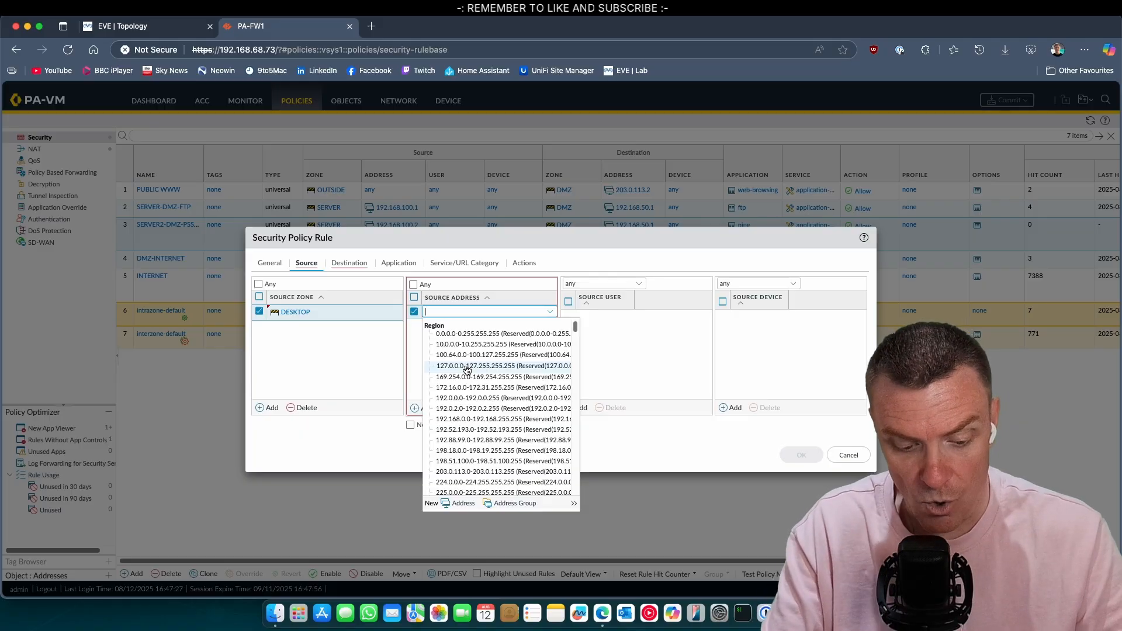
{"action": "type", "text": "192"}
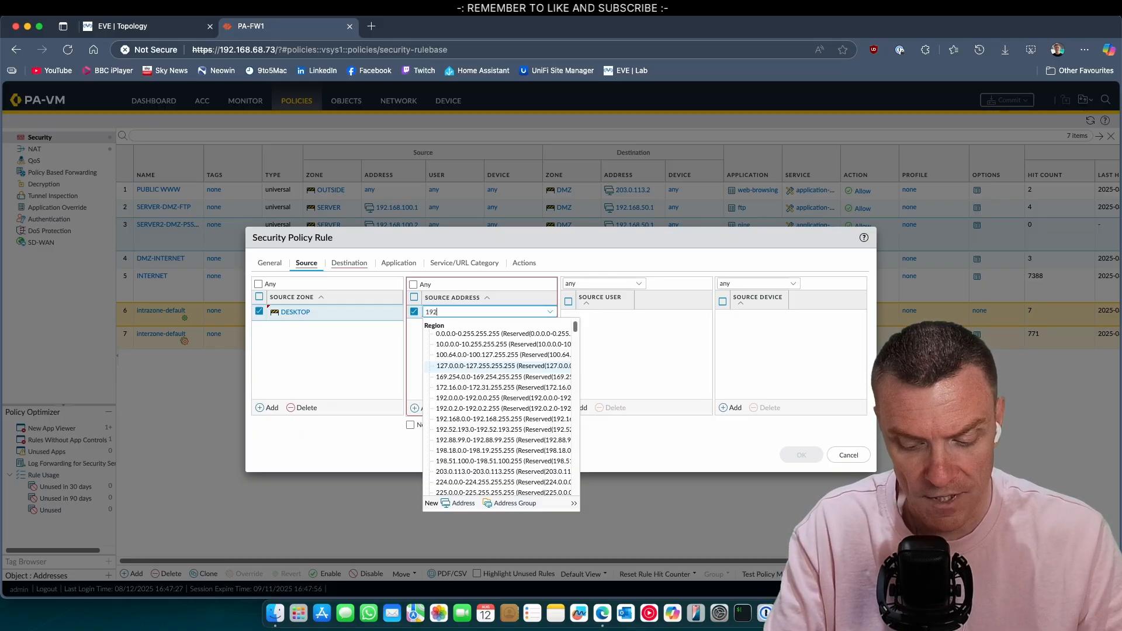
{"action": "type", "text": ".168.1"}
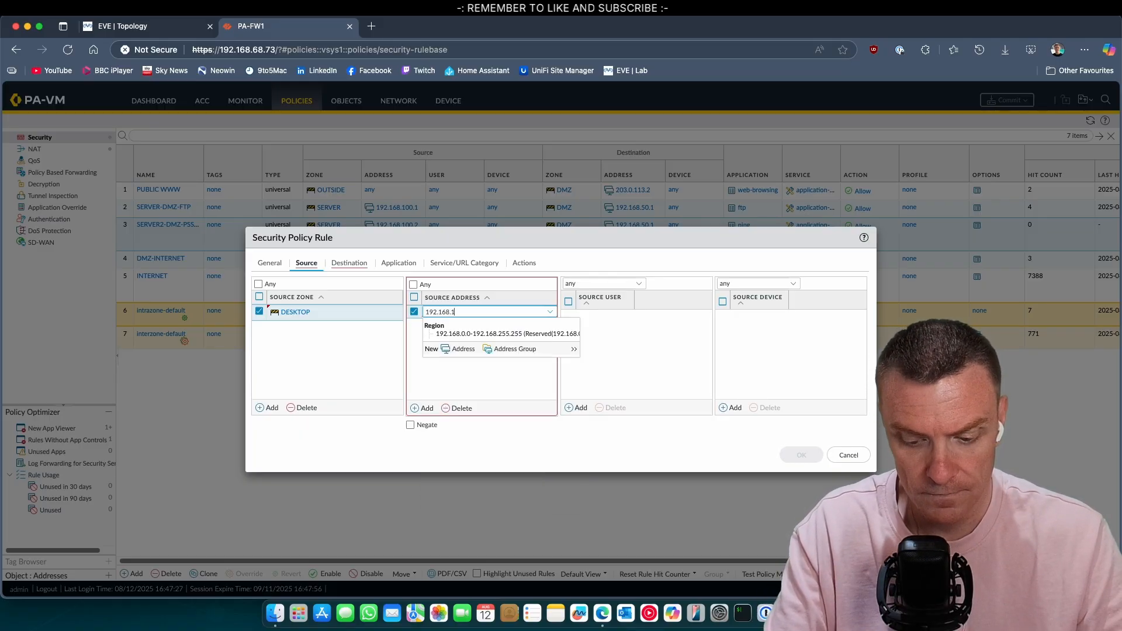
{"action": "type", "text": "01.0/24"}
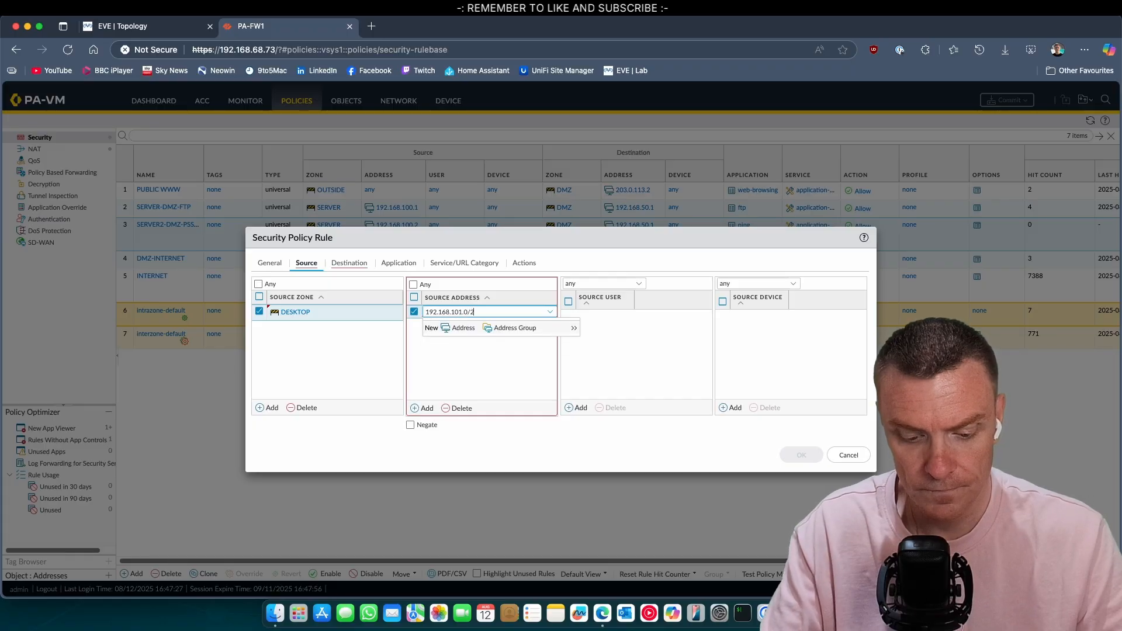
{"action": "left_click", "coordinate": [448, 368]}
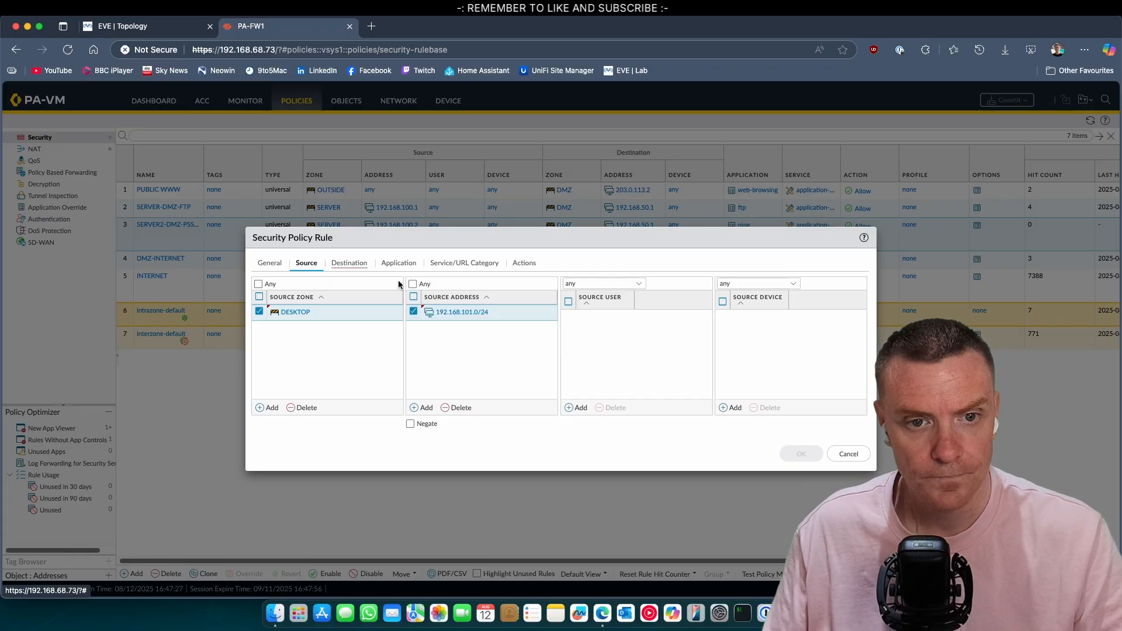
Step: Set the destination zone to SERVER and destination address to 192.168.100.2
{"action": "left_click", "coordinate": [358, 269]}
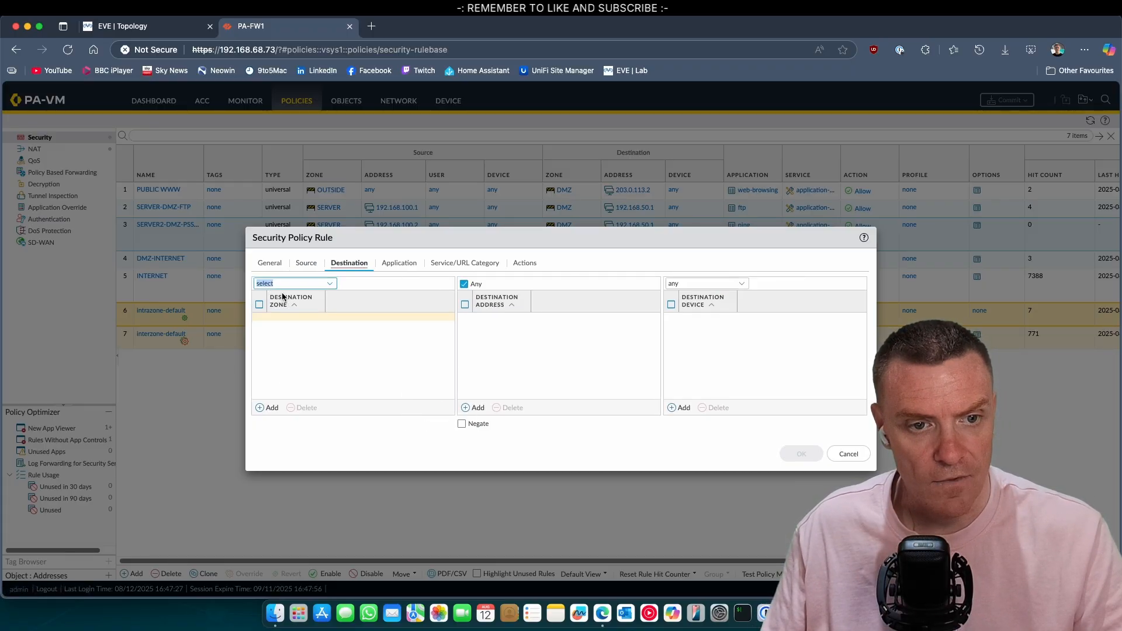
{"action": "left_click", "coordinate": [327, 286]}
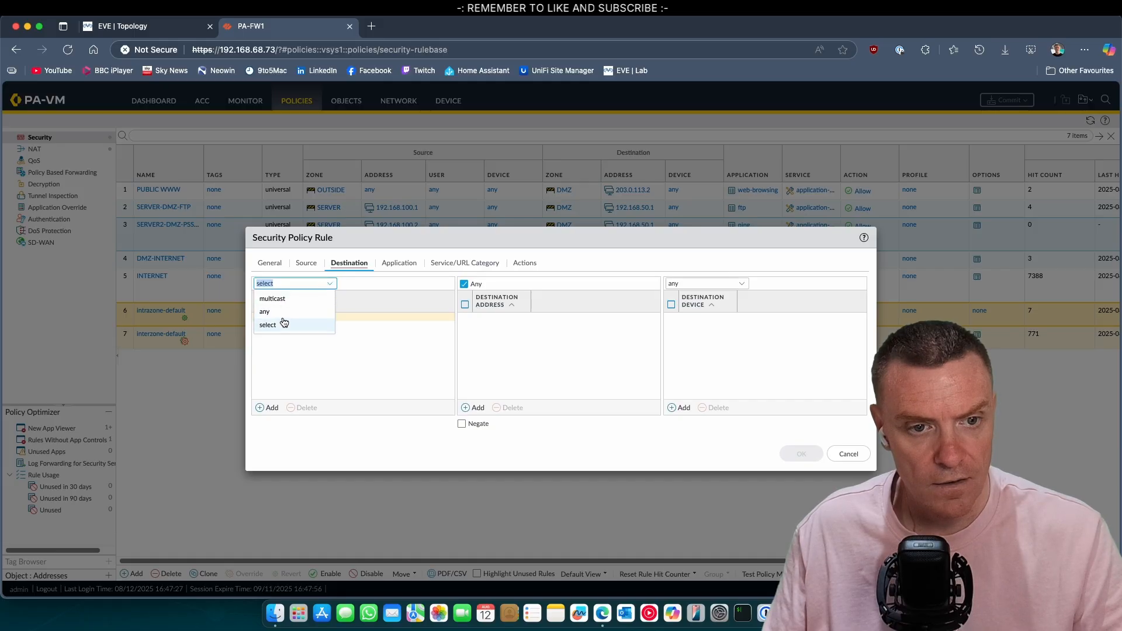
{"action": "left_click", "coordinate": [287, 367]}
{"action": "left_click", "coordinate": [272, 407]}
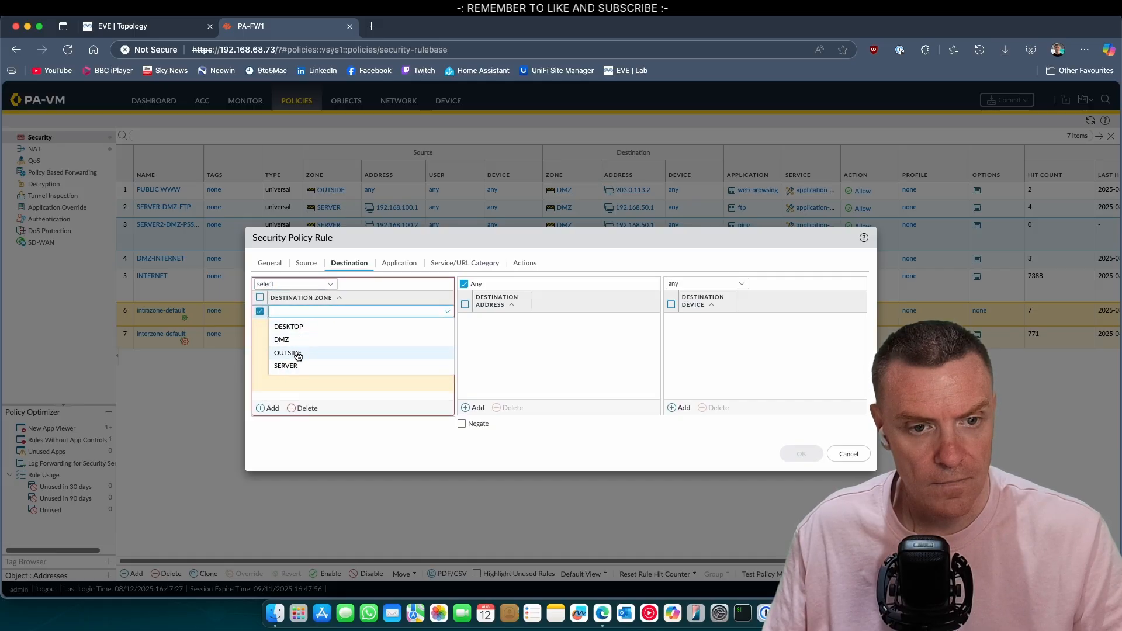
{"action": "left_click", "coordinate": [303, 371]}
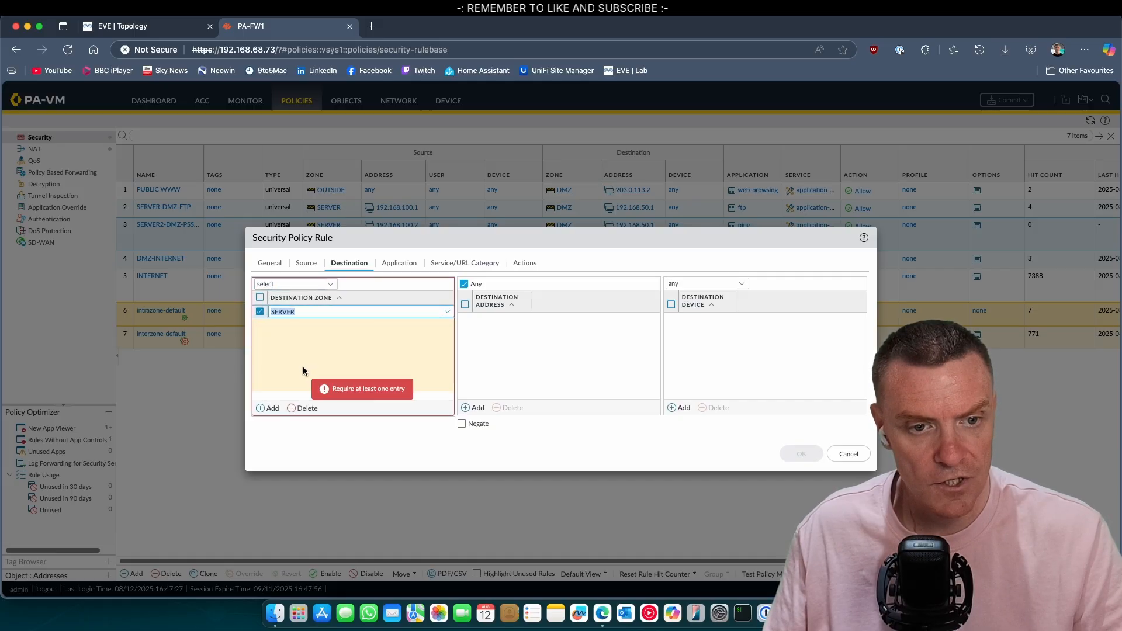
{"action": "left_click", "coordinate": [472, 409]}
{"action": "type", "text": "192"}
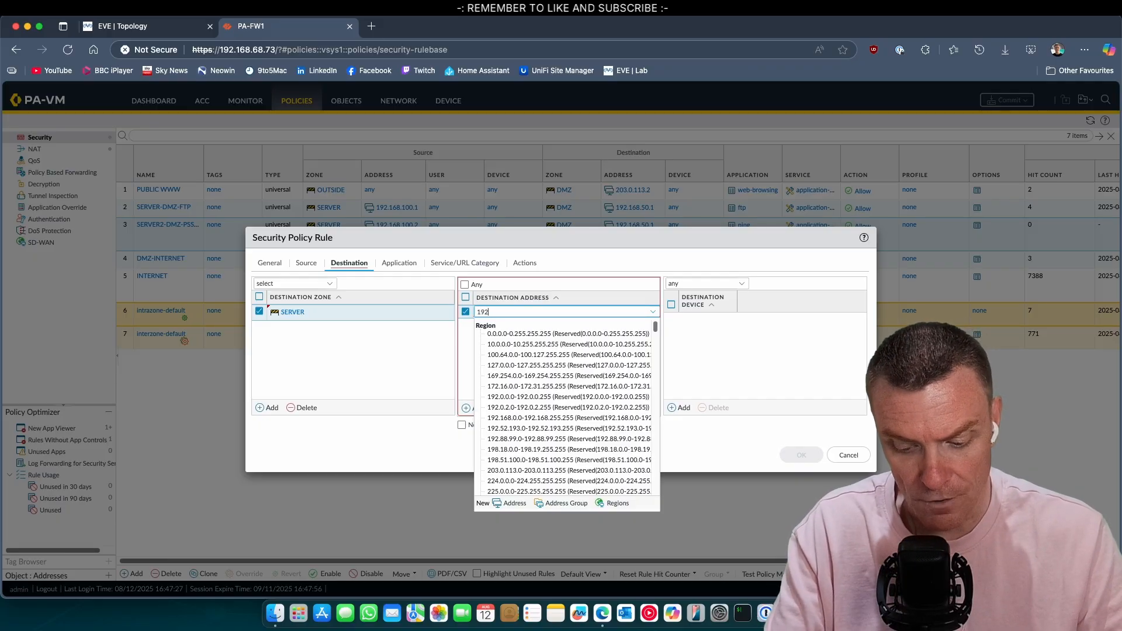
{"action": "type", "text": ".168,"}
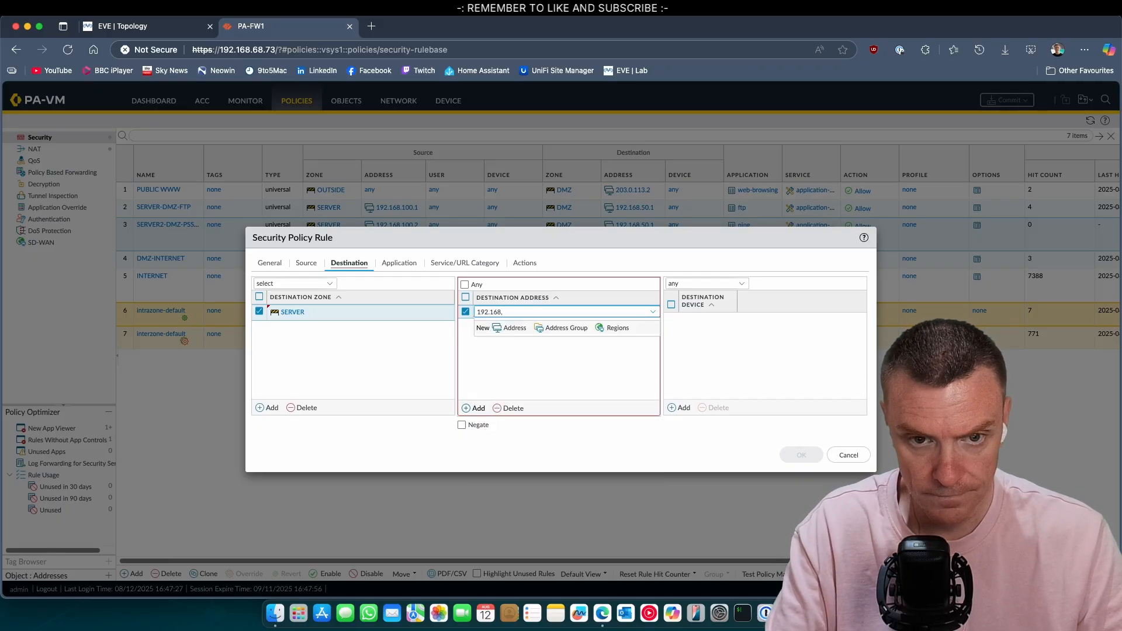
{"action": "type", "text": ".100.2"}
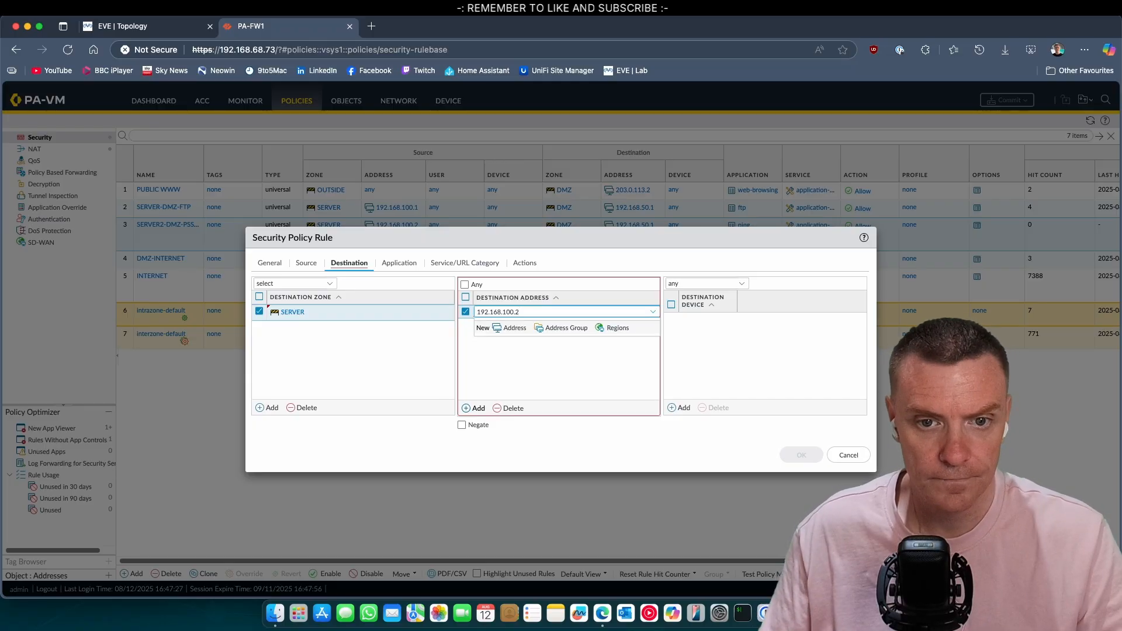
{"action": "left_click", "coordinate": [549, 371]}
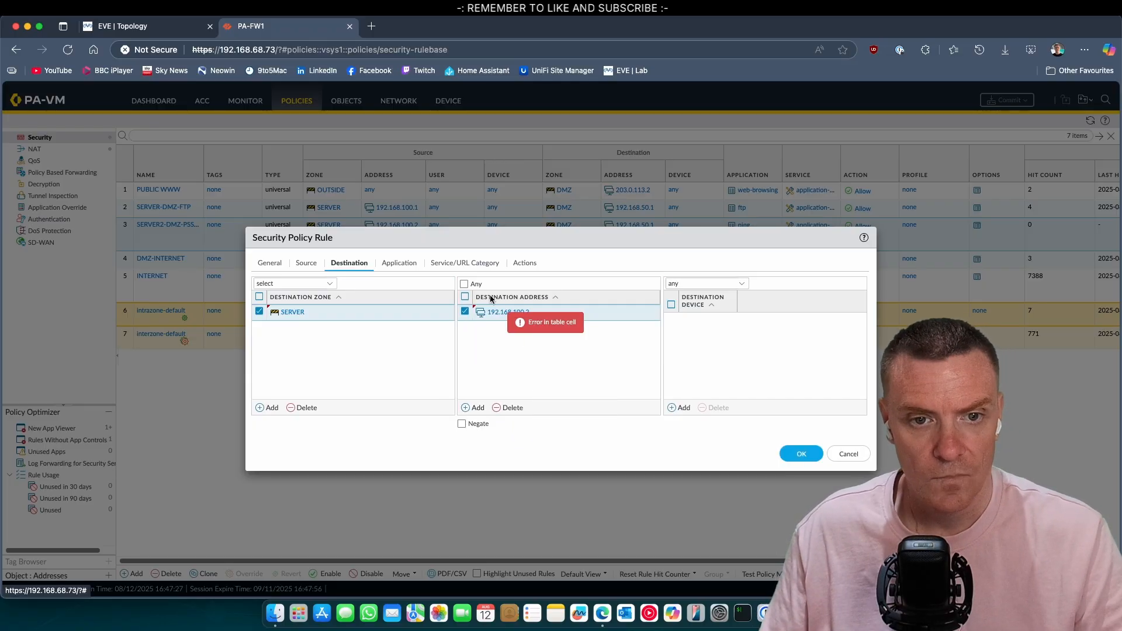
Step: Allow the web-browsing application, review service and action, and save the rule
{"action": "left_click", "coordinate": [399, 263]}
{"action": "left_click", "coordinate": [265, 413]}
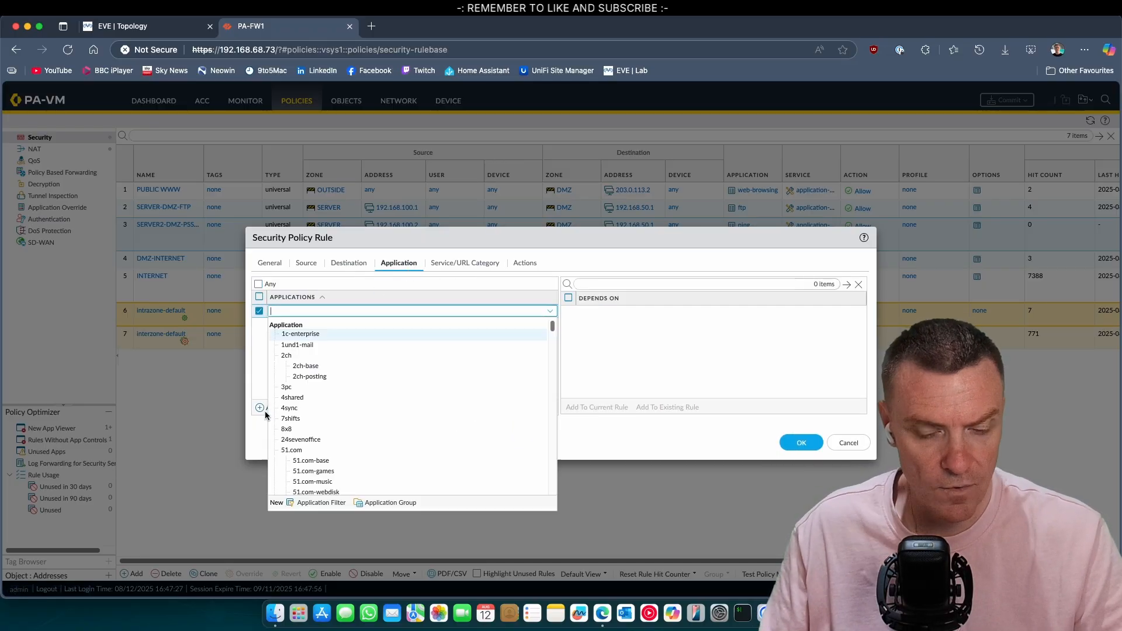
{"action": "type", "text": "web-br"}
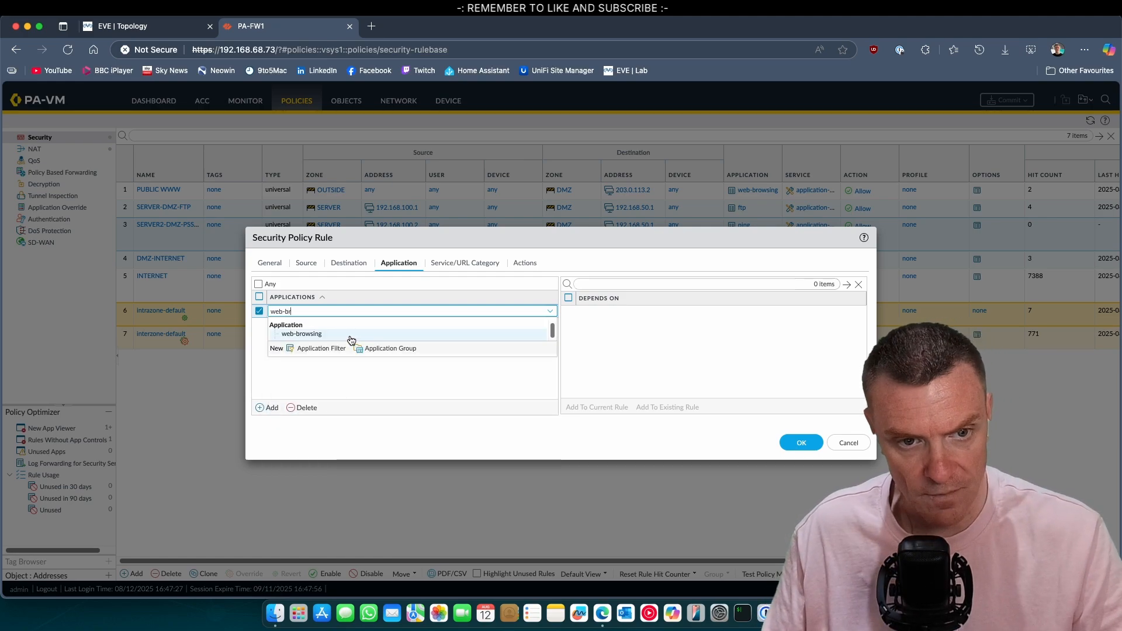
{"action": "left_click", "coordinate": [351, 338]}
{"action": "left_click", "coordinate": [485, 263]}
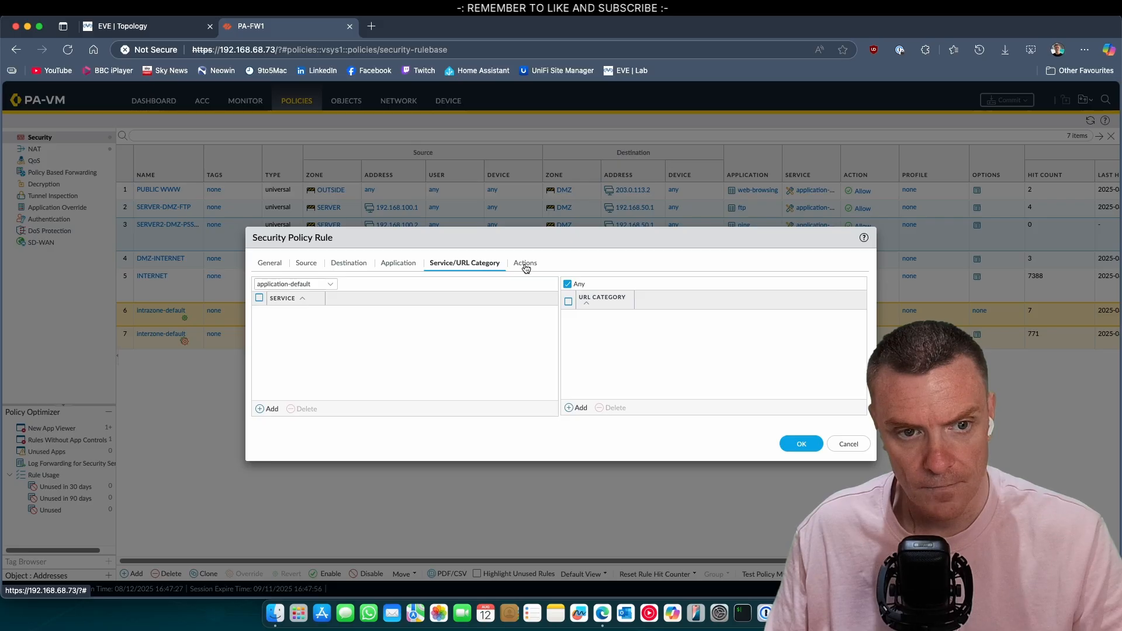
{"action": "left_click", "coordinate": [524, 263]}
{"action": "left_click", "coordinate": [786, 416]}
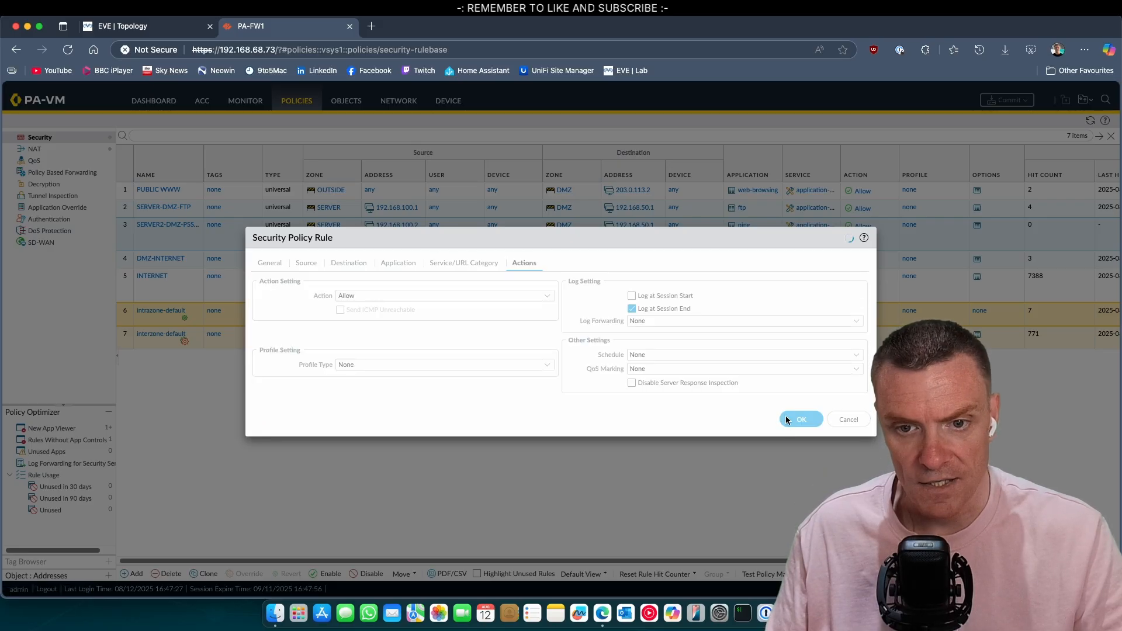
Step: Commit the DESKTOP-WWW-S2 rule change to the firewall
{"action": "left_click", "coordinate": [1012, 99]}
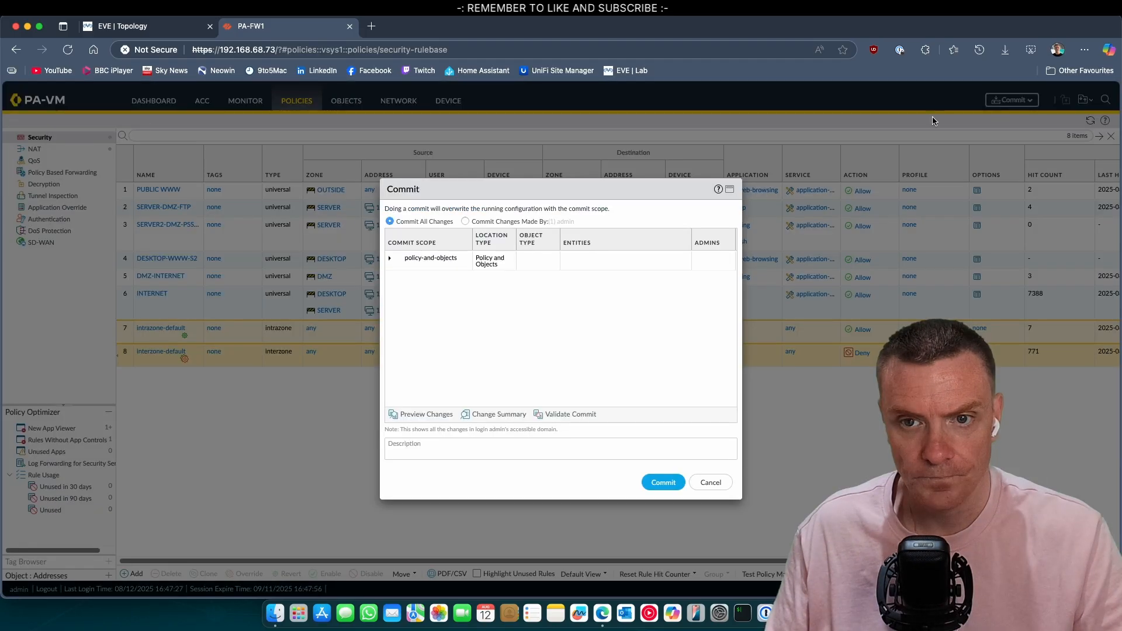
{"action": "left_click", "coordinate": [660, 482]}
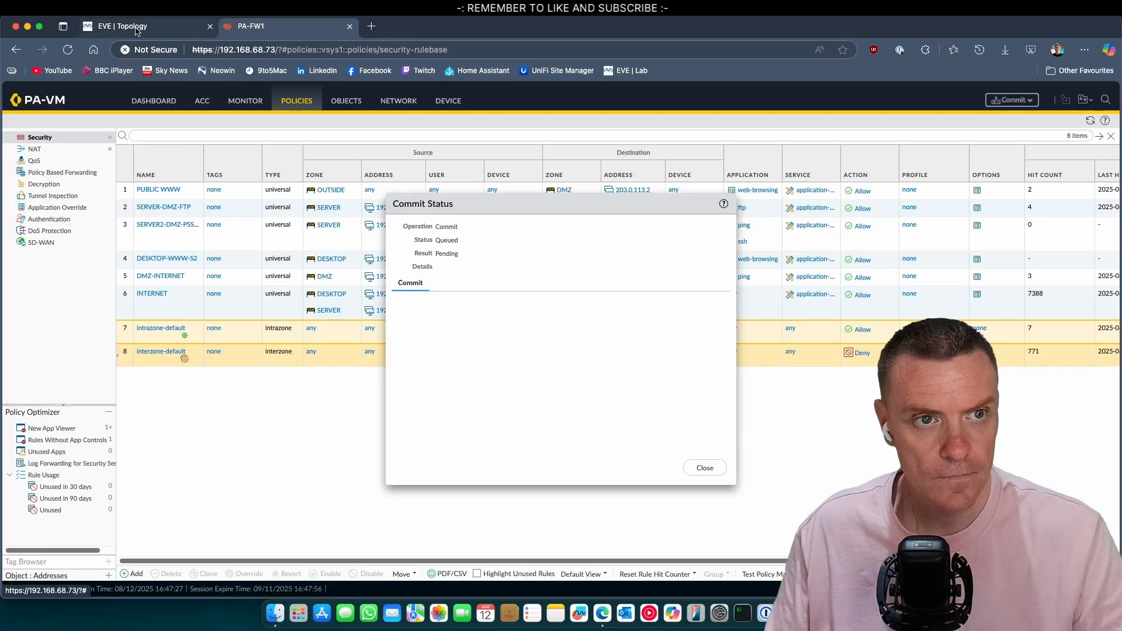
{"action": "left_click", "coordinate": [136, 27]}
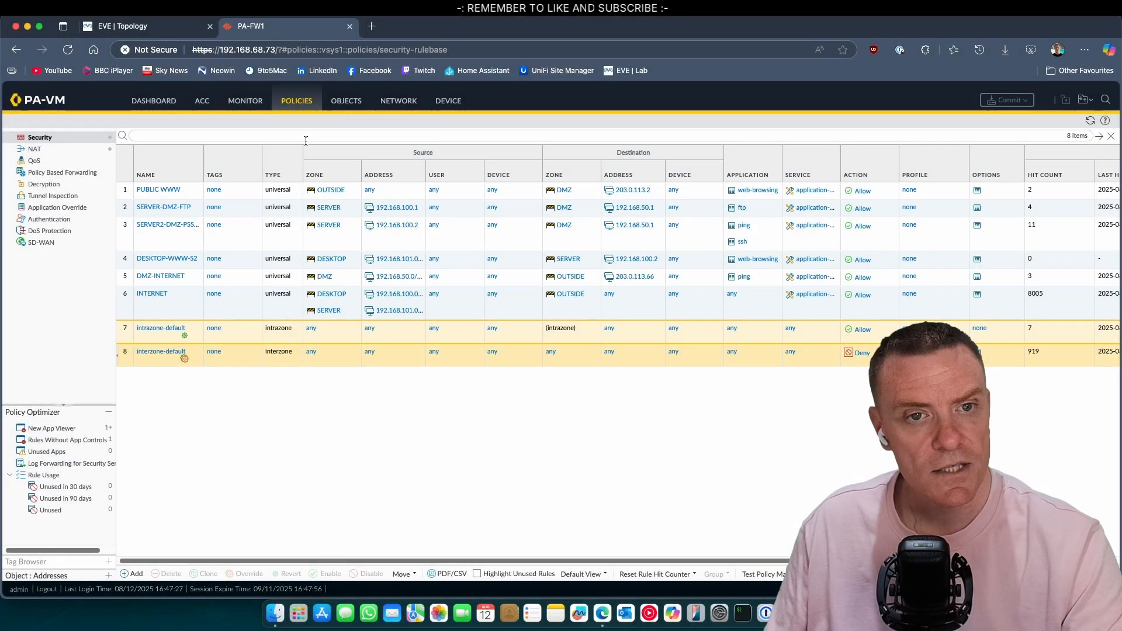
Step: Go to Network > DHCP to see the empty DHCP server list
{"action": "left_click", "coordinate": [402, 103]}
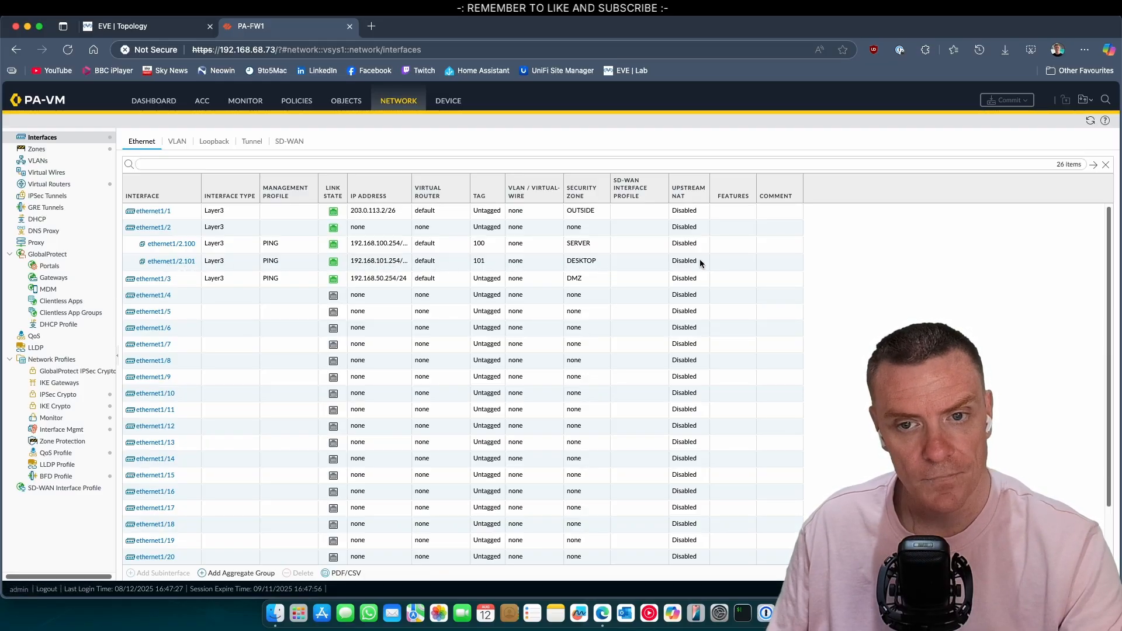
{"action": "left_click", "coordinate": [38, 219]}
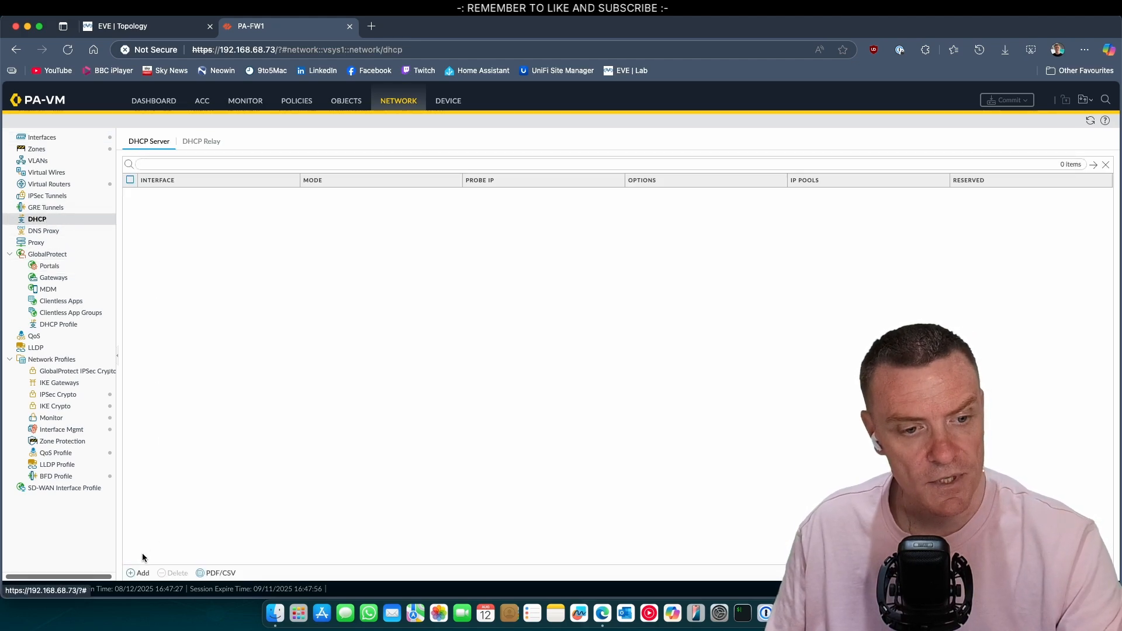
Step: Create an enabled DHCP server on ethernet1/2.101 with ping check and pool 192.168.101.10-192.168.101.50
{"action": "left_click", "coordinate": [140, 573]}
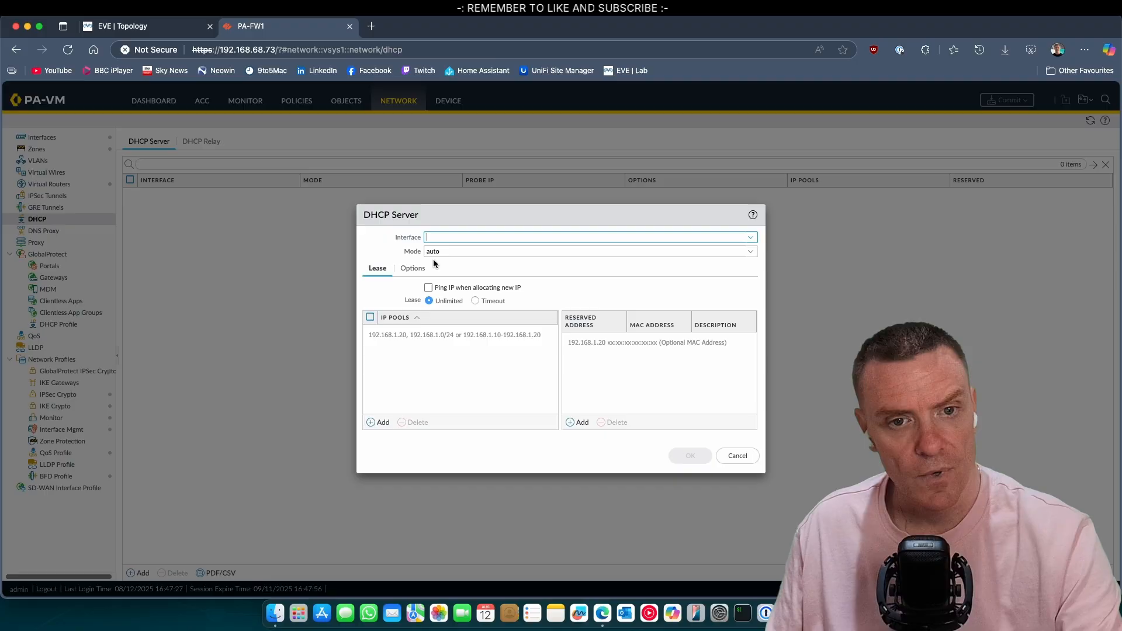
{"action": "left_click", "coordinate": [750, 237]}
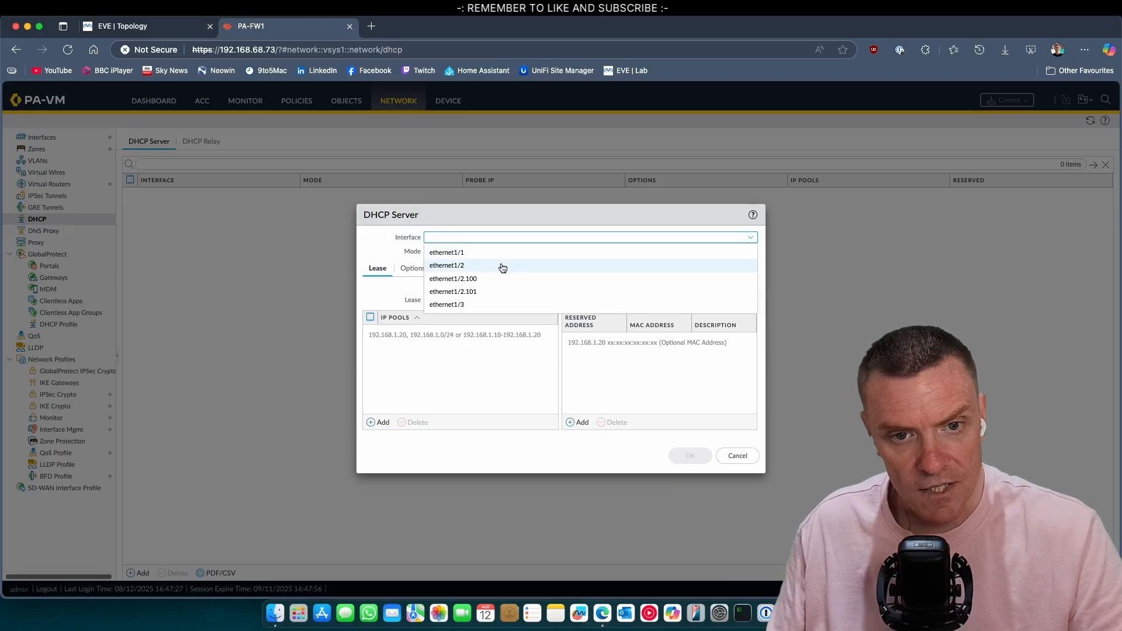
{"action": "left_click", "coordinate": [491, 292]}
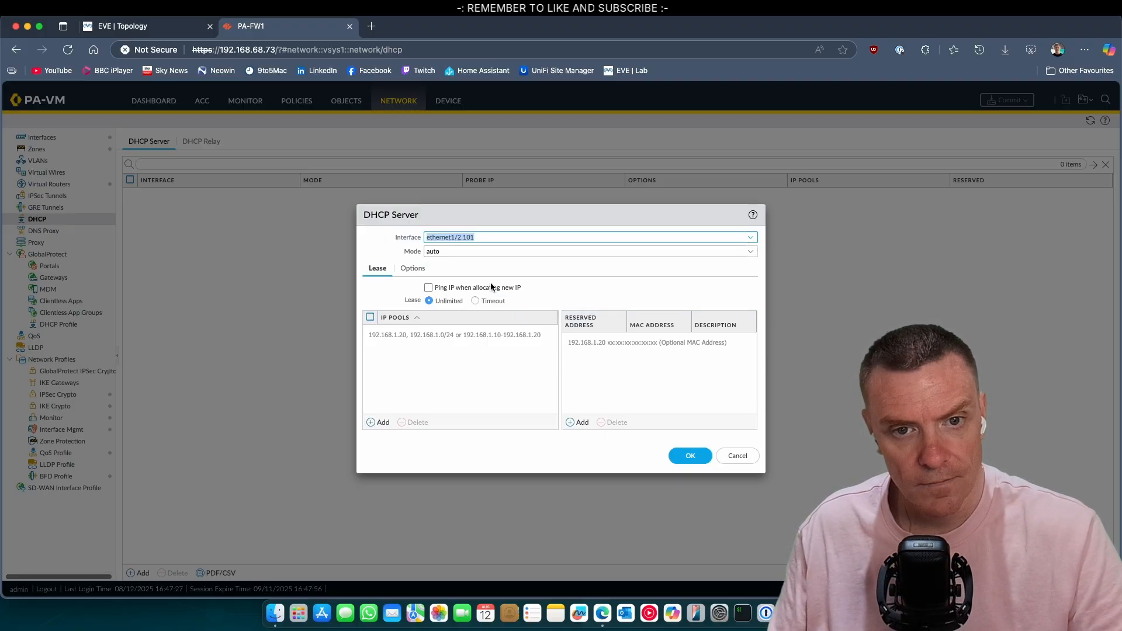
{"action": "left_click", "coordinate": [671, 252]}
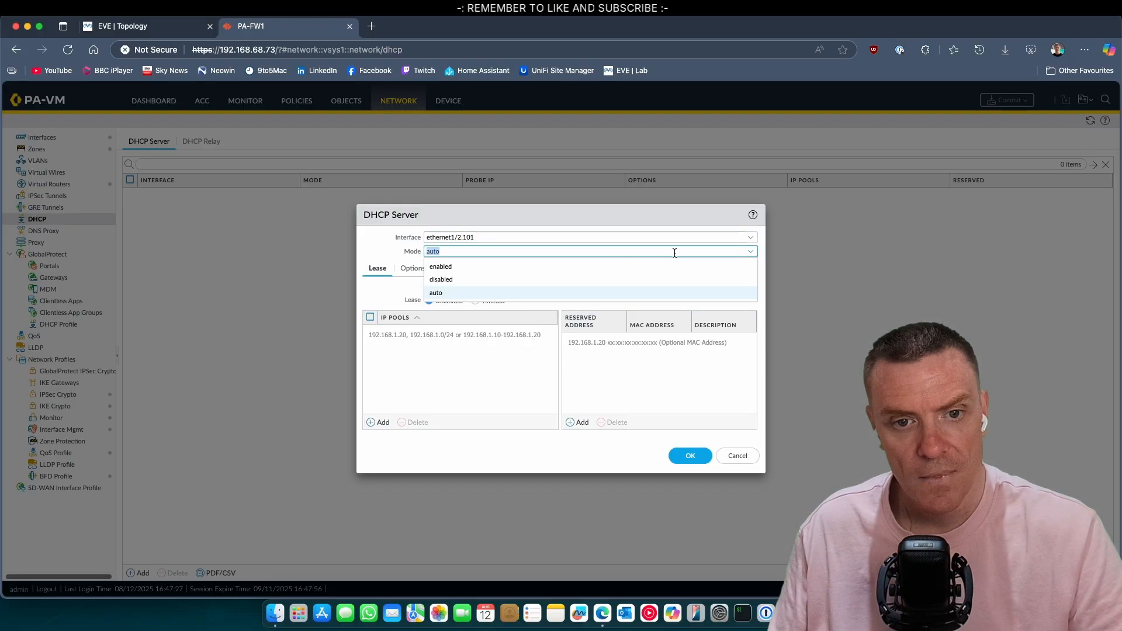
{"action": "left_click", "coordinate": [507, 267]}
{"action": "left_click", "coordinate": [428, 287]}
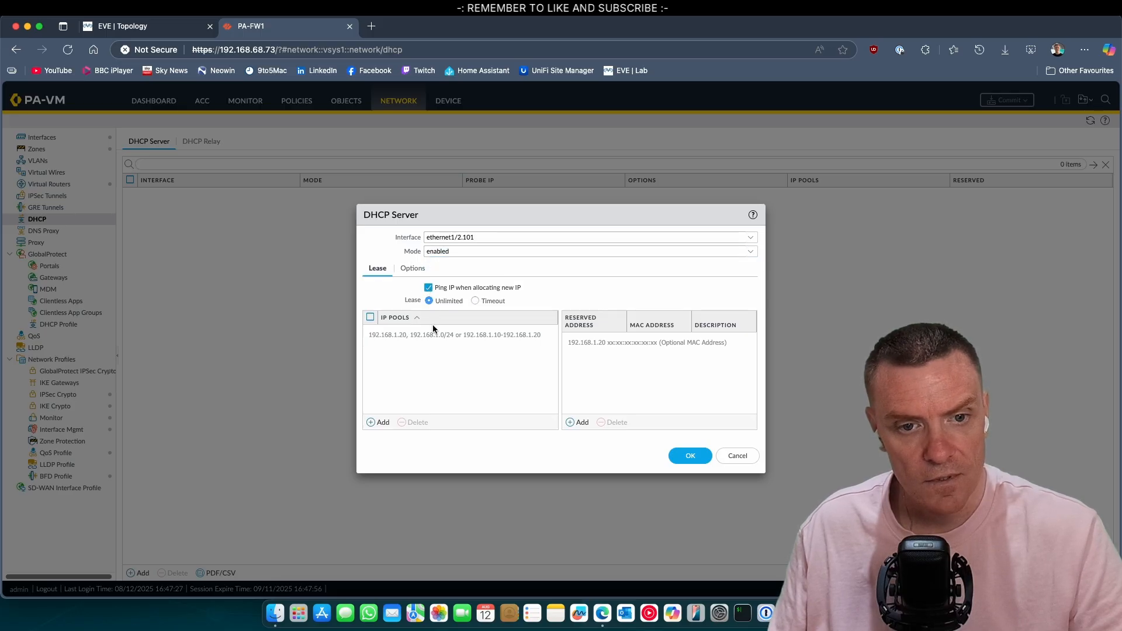
{"action": "left_click", "coordinate": [384, 421]}
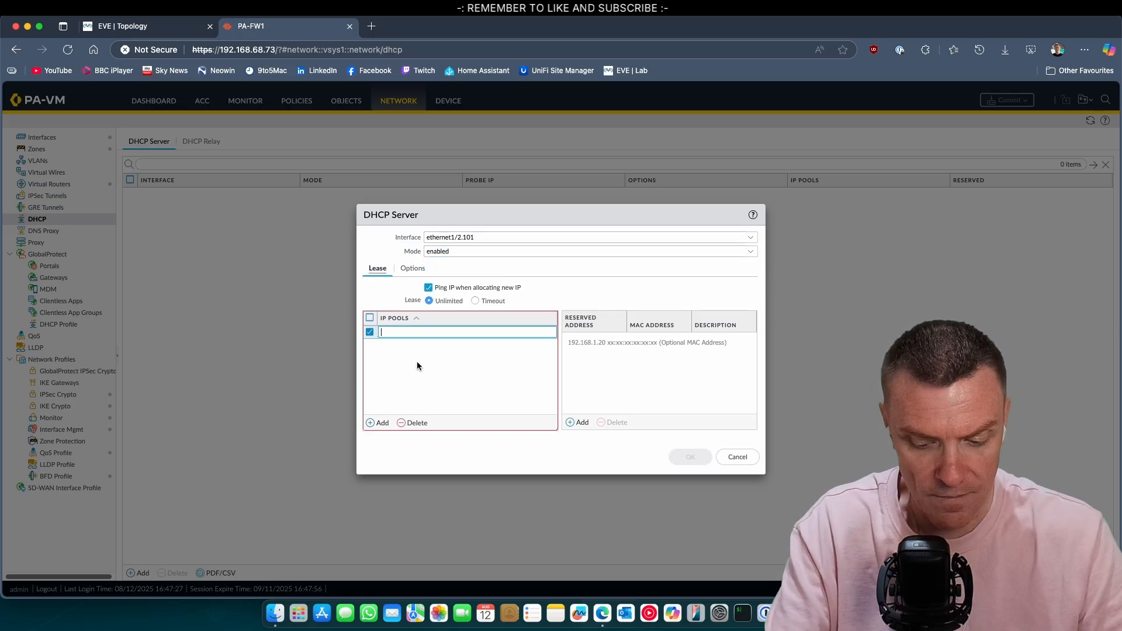
{"action": "type", "text": "192.168"}
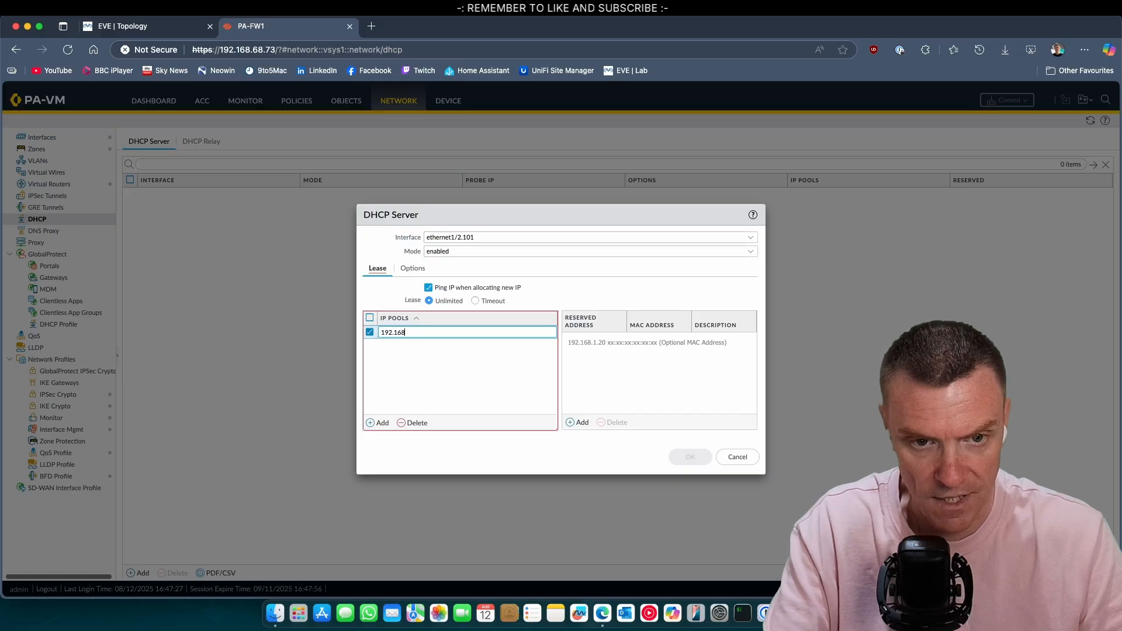
{"action": "type", "text": ".101.10"}
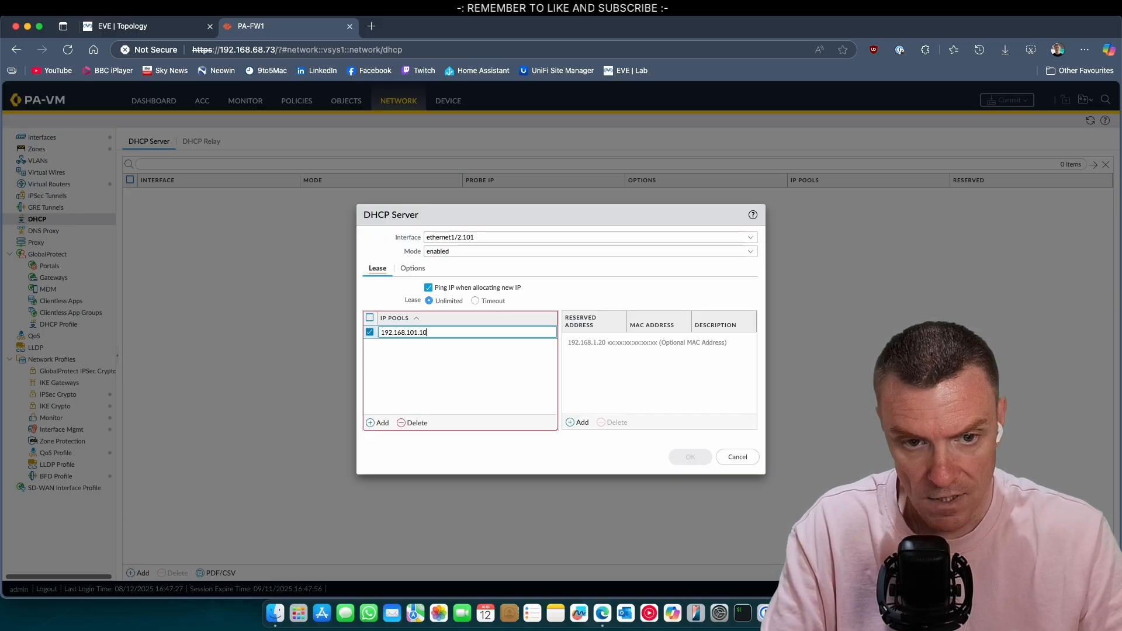
{"action": "type", "text": "-192.168"}
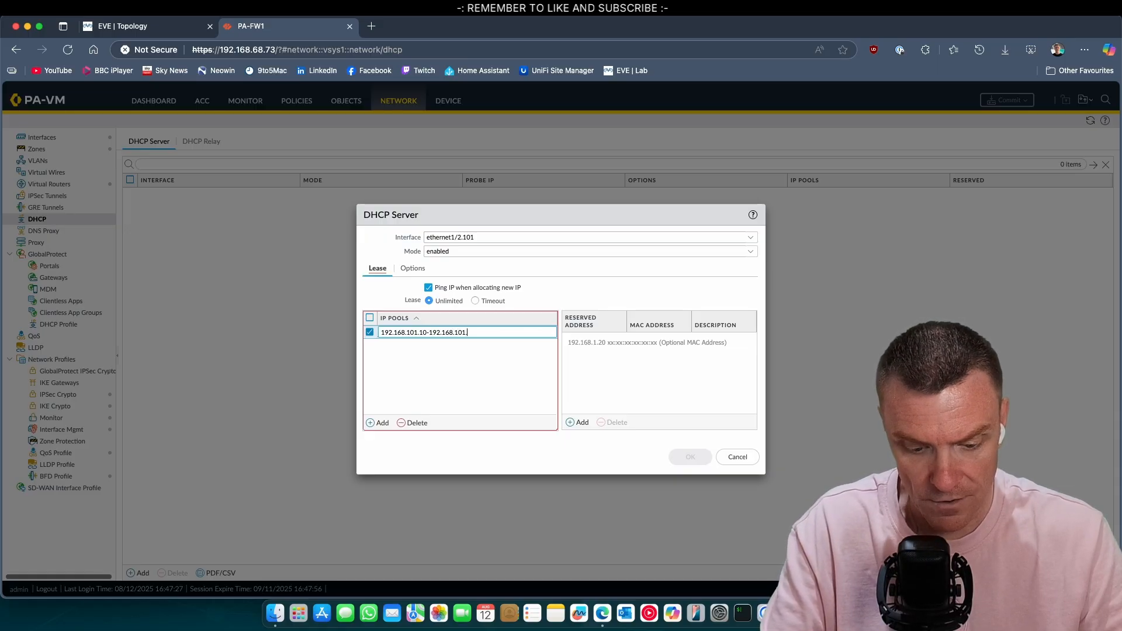
{"action": "type", "text": ".101.50"}
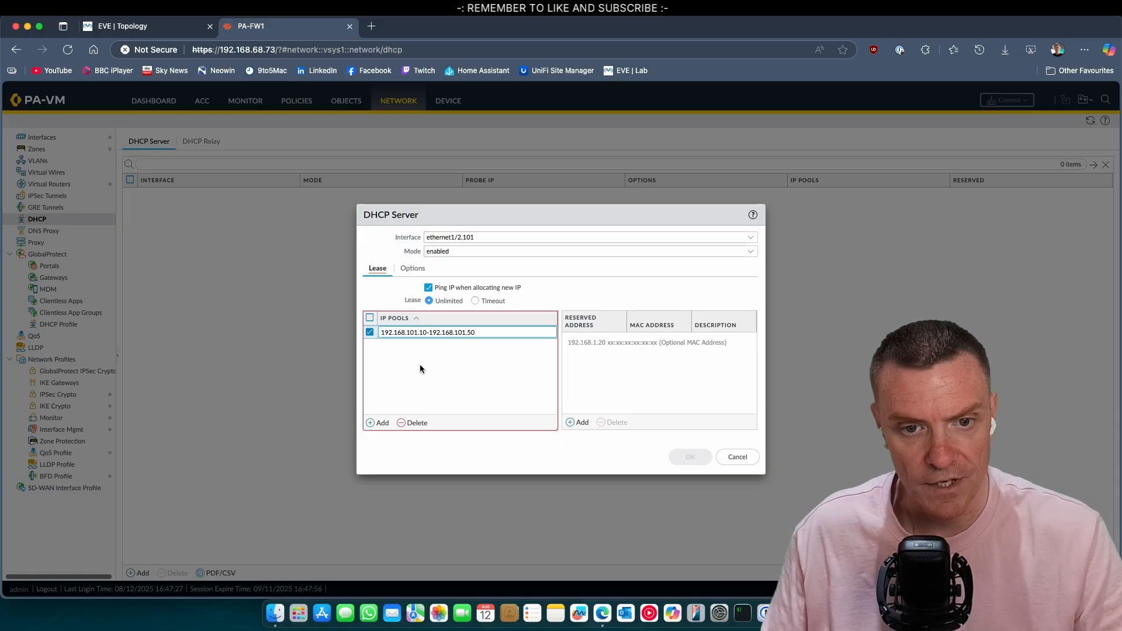
{"action": "left_click", "coordinate": [480, 353]}
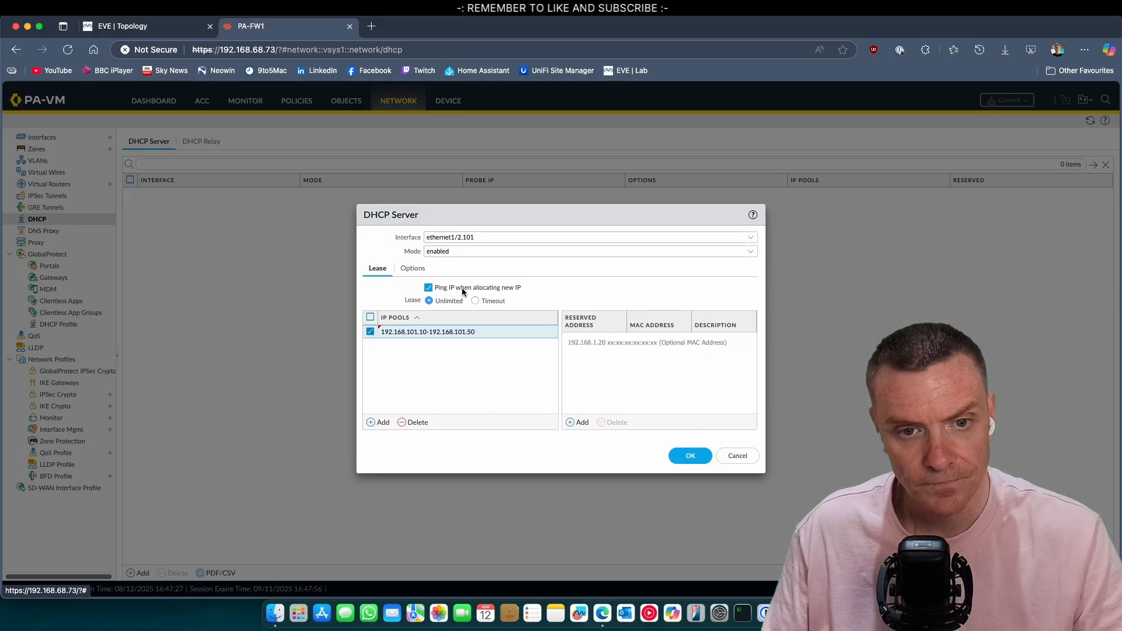
Step: Set gateway 192.168.101.254, subnet mask 255.255.255.0 and primary DNS 1.1.1.1, then save
{"action": "left_click", "coordinate": [413, 268]}
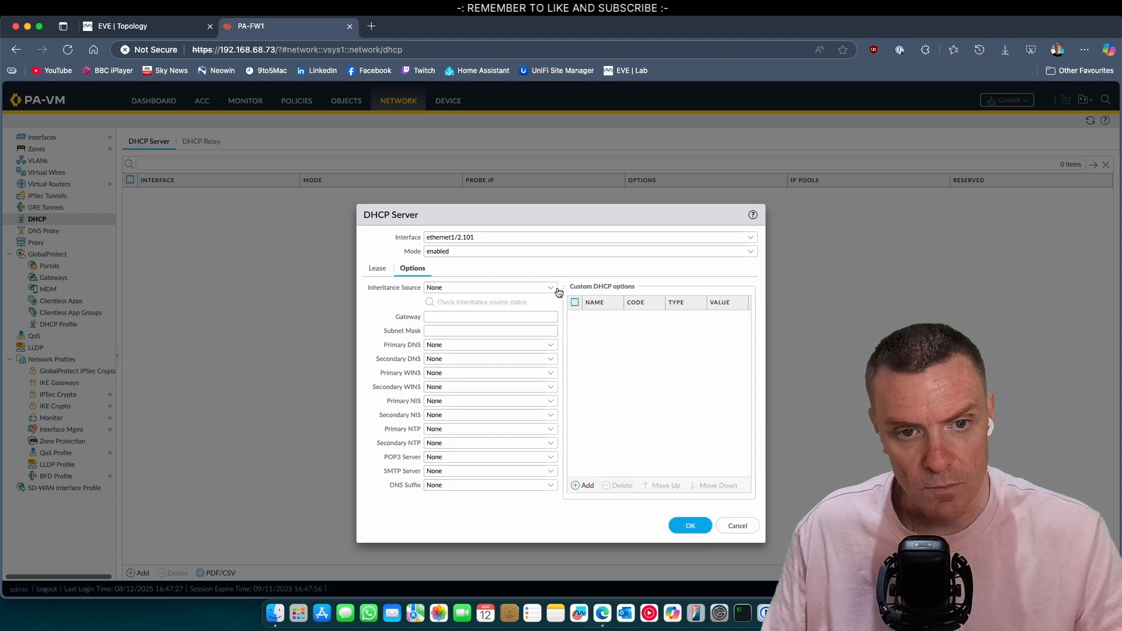
{"action": "left_click", "coordinate": [518, 317]}
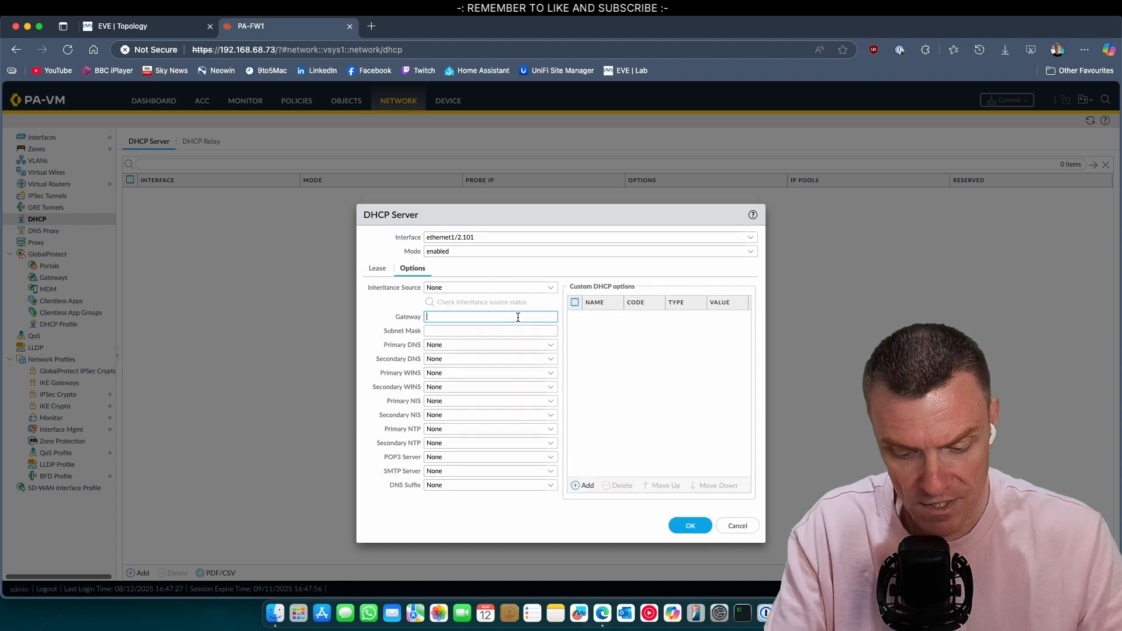
{"action": "type", "text": "192.168"}
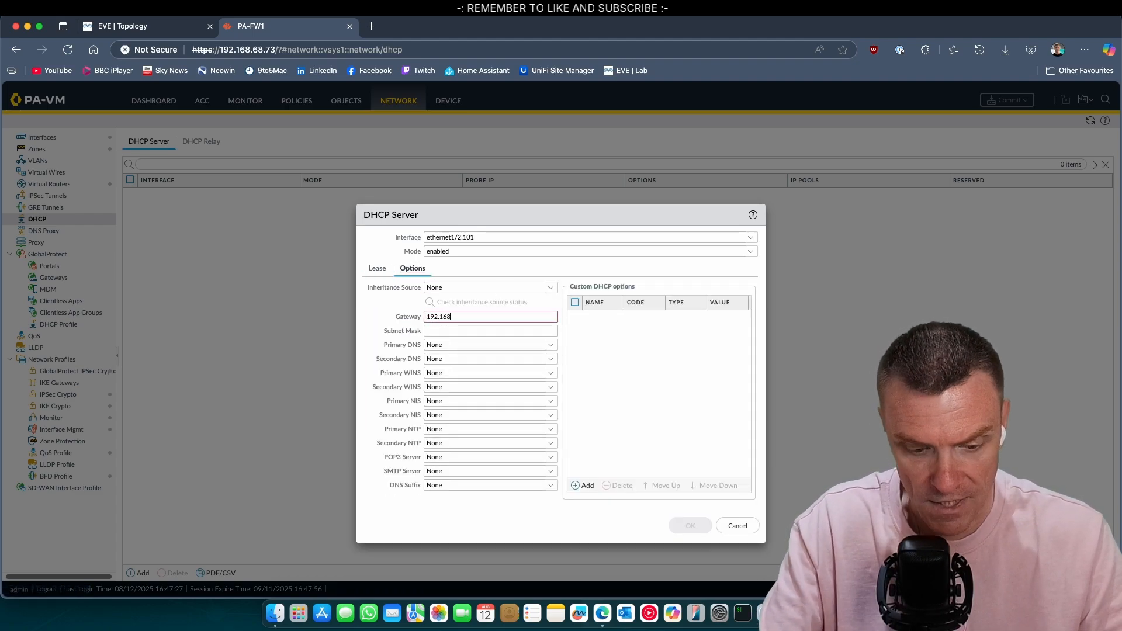
{"action": "type", "text": ".101.254"}
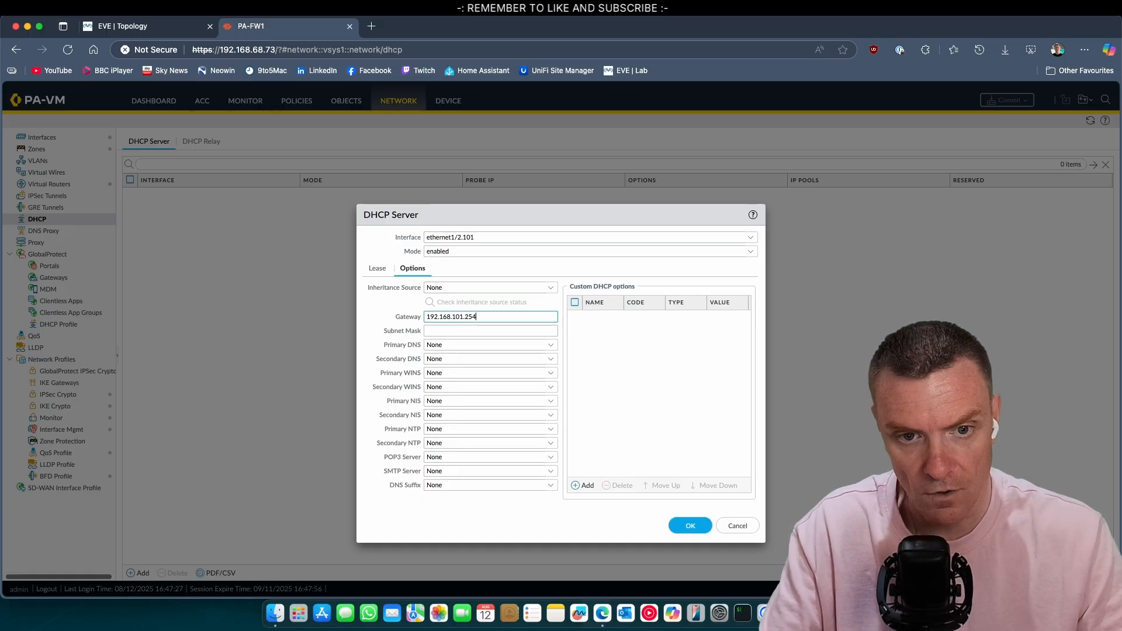
{"action": "left_click", "coordinate": [446, 331]}
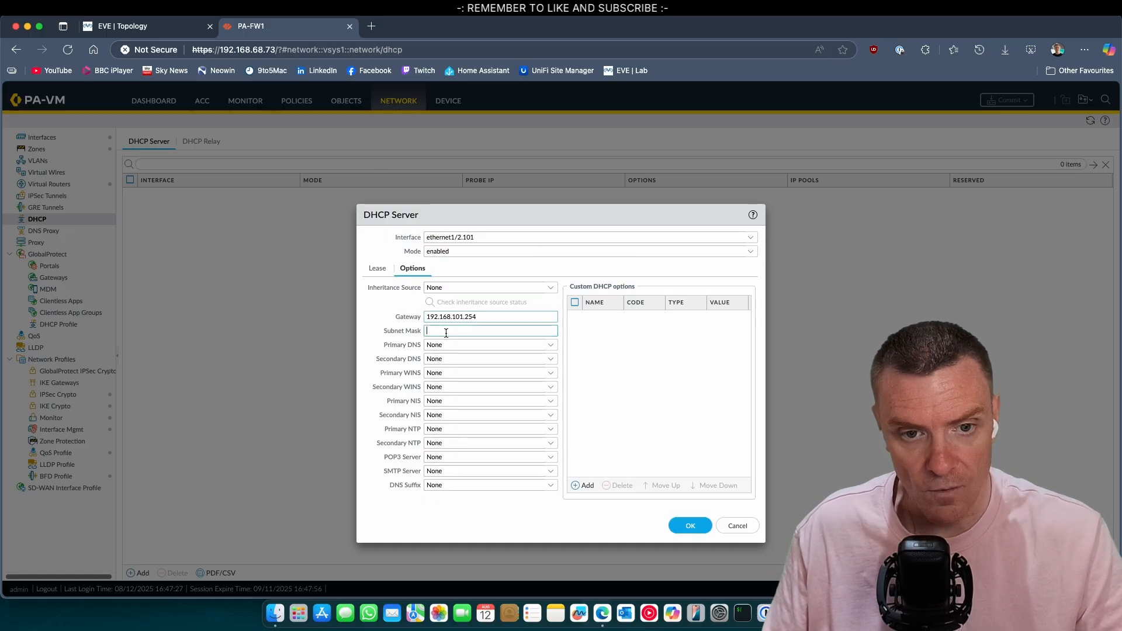
{"action": "type", "text": "255.255.255.0"}
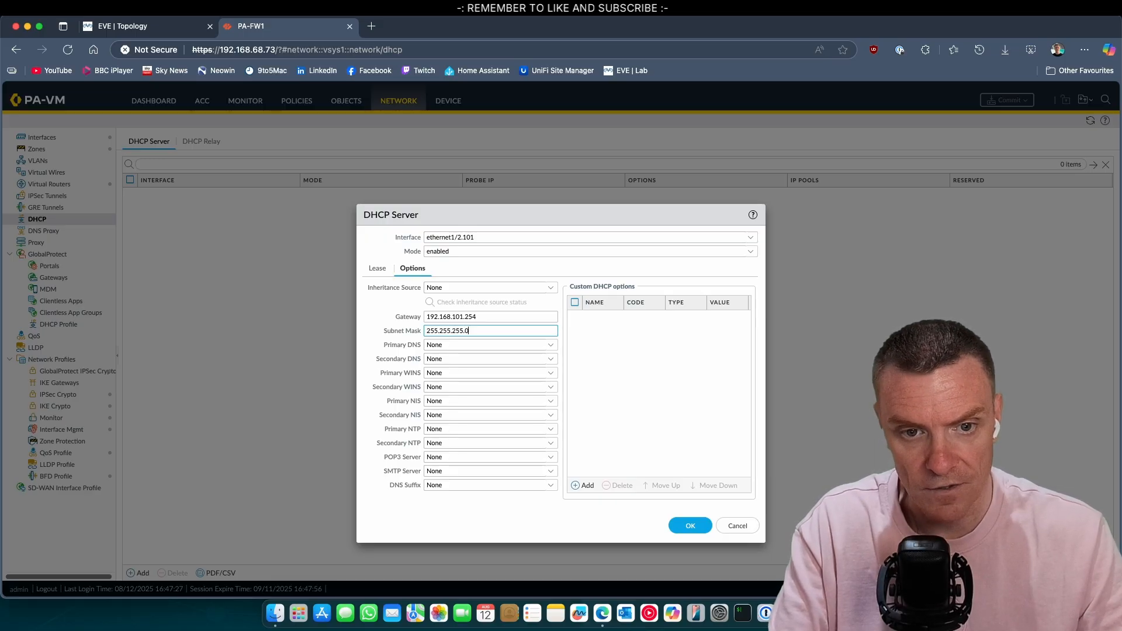
{"action": "left_click", "coordinate": [472, 346]}
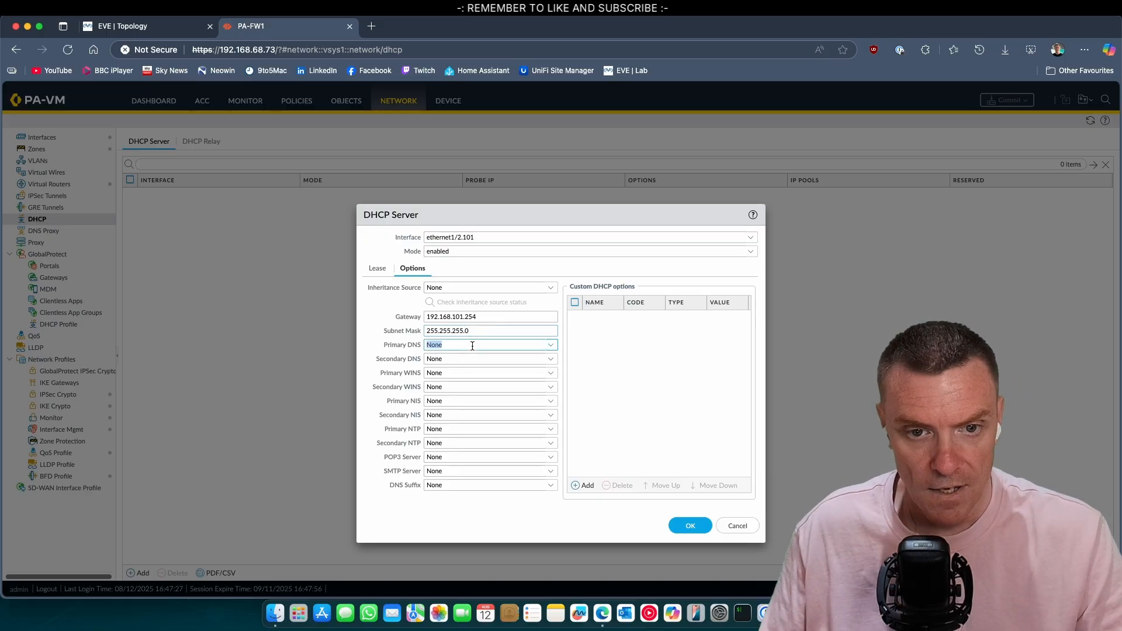
{"action": "type", "text": "1.1.1.1"}
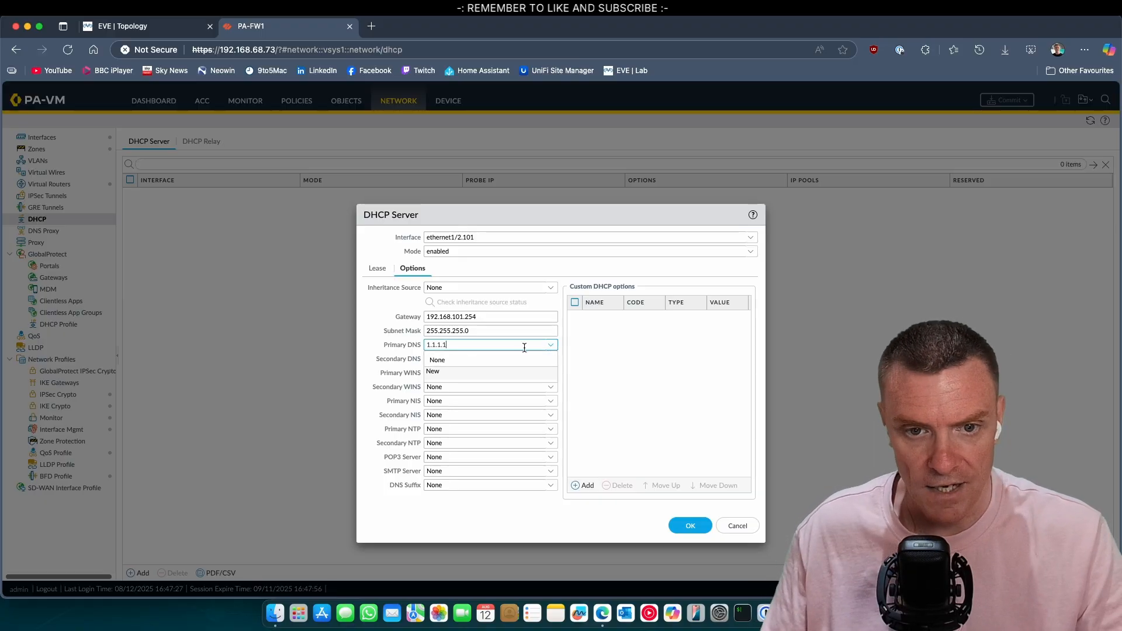
{"action": "left_click", "coordinate": [642, 370]}
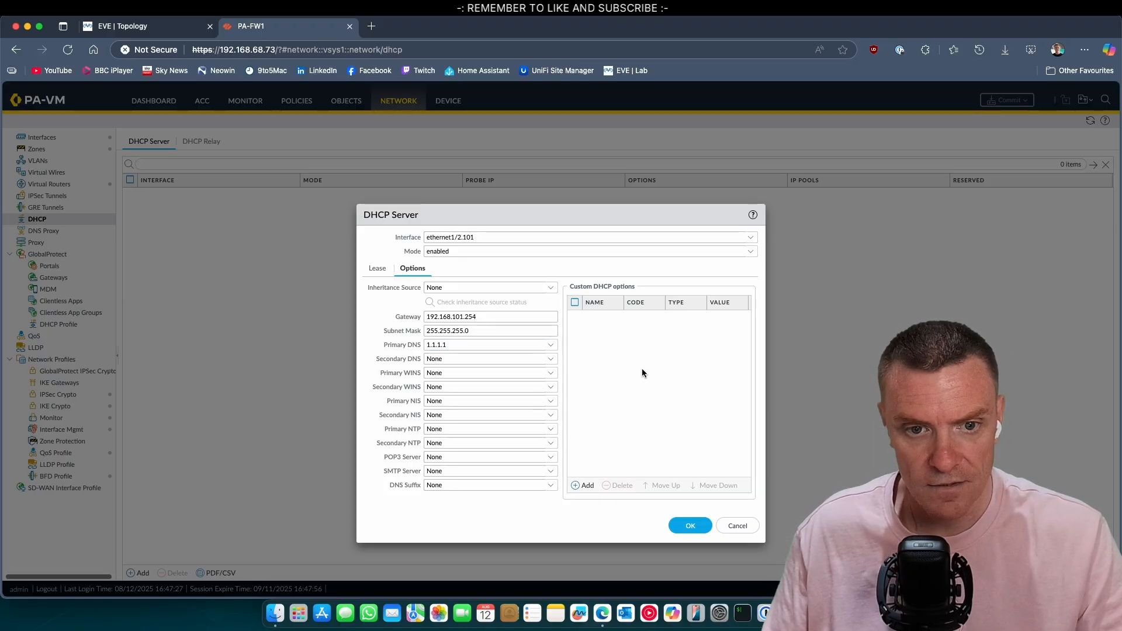
{"action": "left_click", "coordinate": [688, 526]}
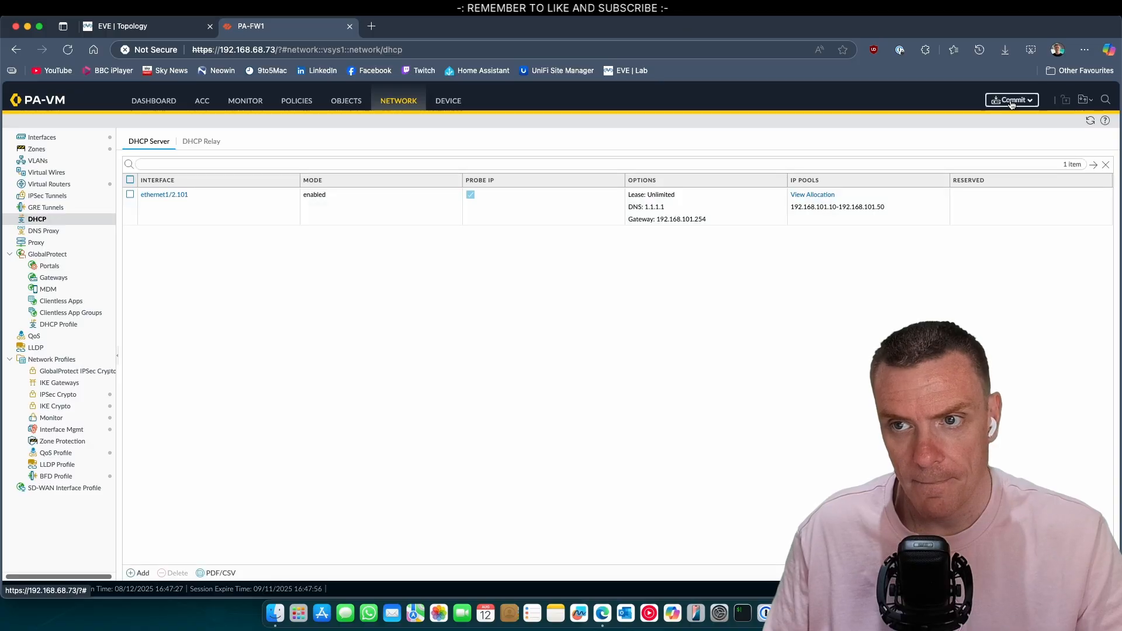
Step: Commit the DHCP server config and confirm ethernet1/2.101 shows the DHCP Server feature
{"action": "left_click", "coordinate": [1012, 100]}
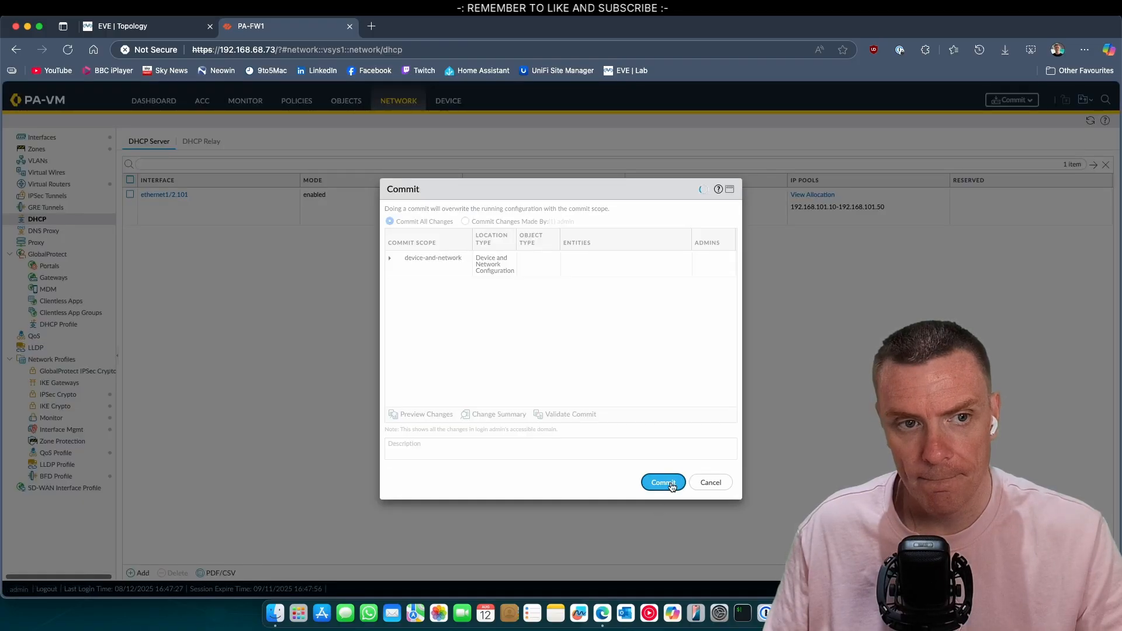
{"action": "left_click", "coordinate": [671, 484]}
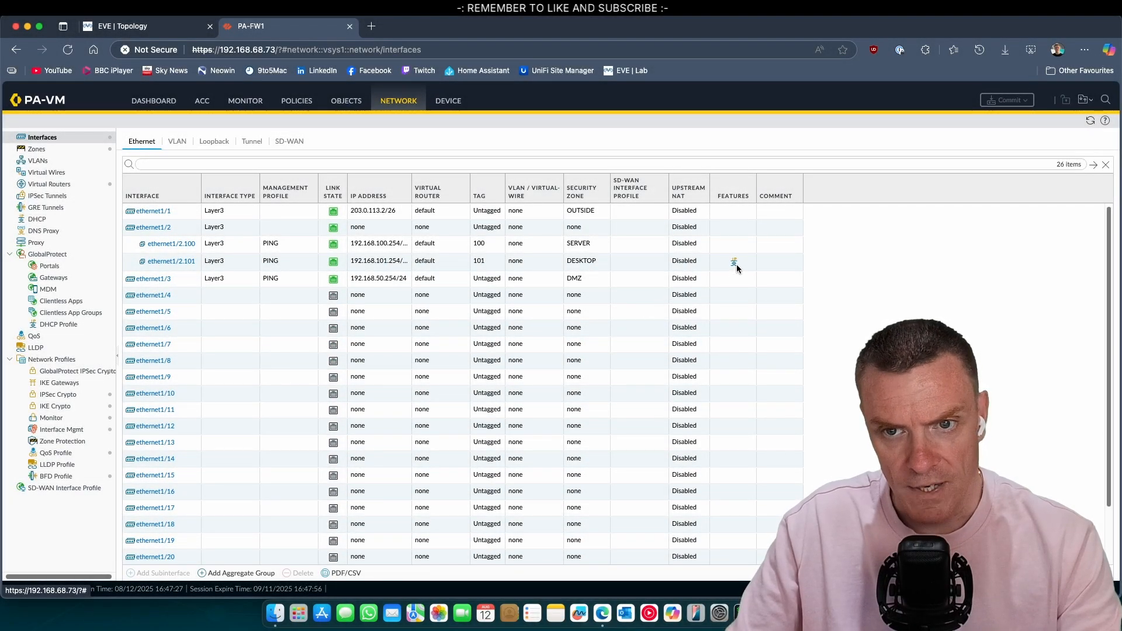
{"action": "mouse_move", "coordinate": [734, 267]}
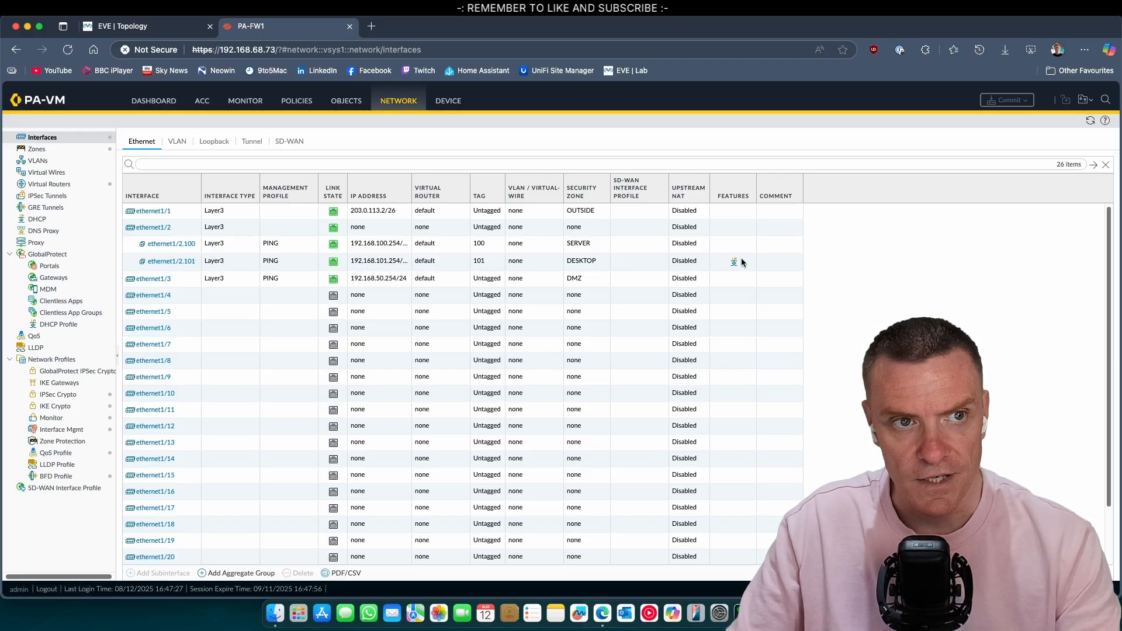
{"action": "left_click", "coordinate": [134, 27]}
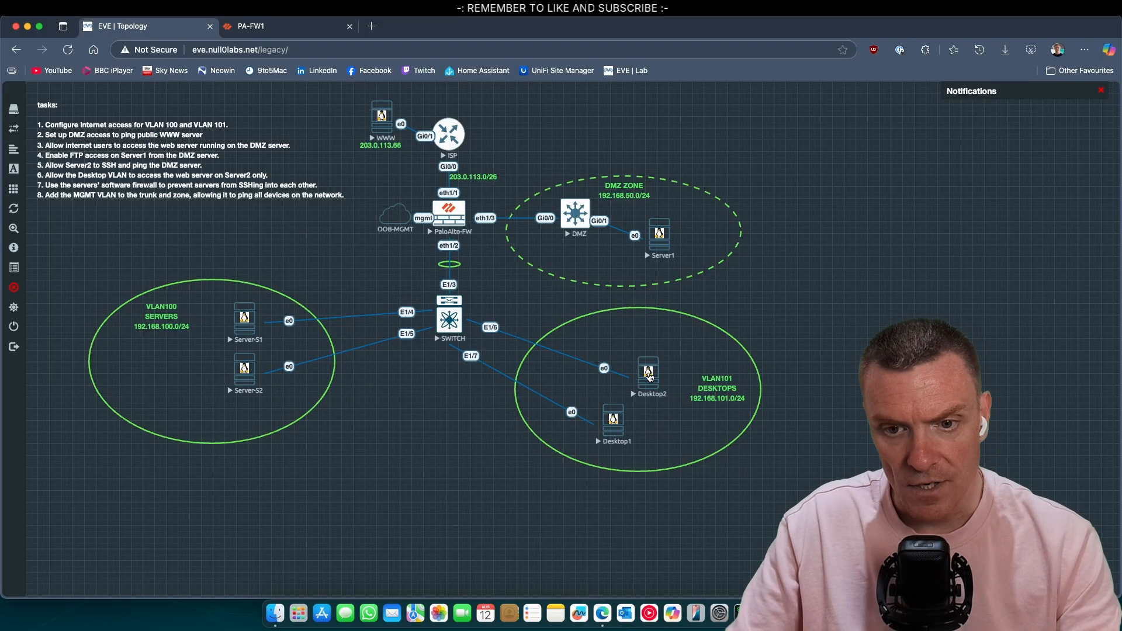
Step: Launch Desktop2's VNC console, accept the client and unencrypted-connection prompts, and log in with the account password
{"action": "left_click", "coordinate": [648, 379]}
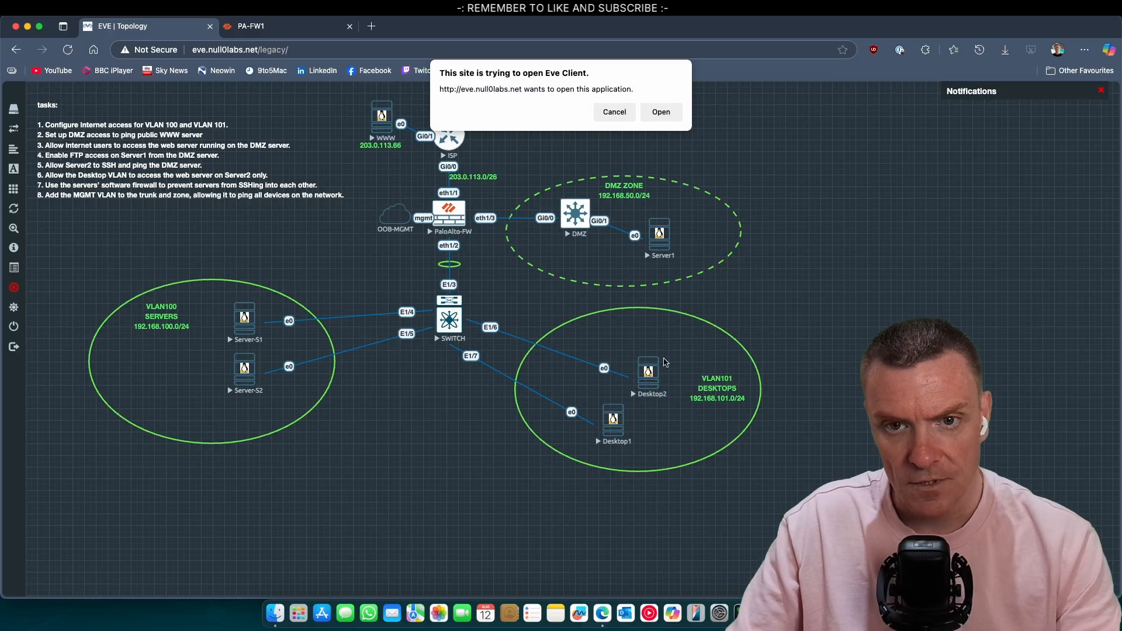
{"action": "left_click", "coordinate": [659, 114]}
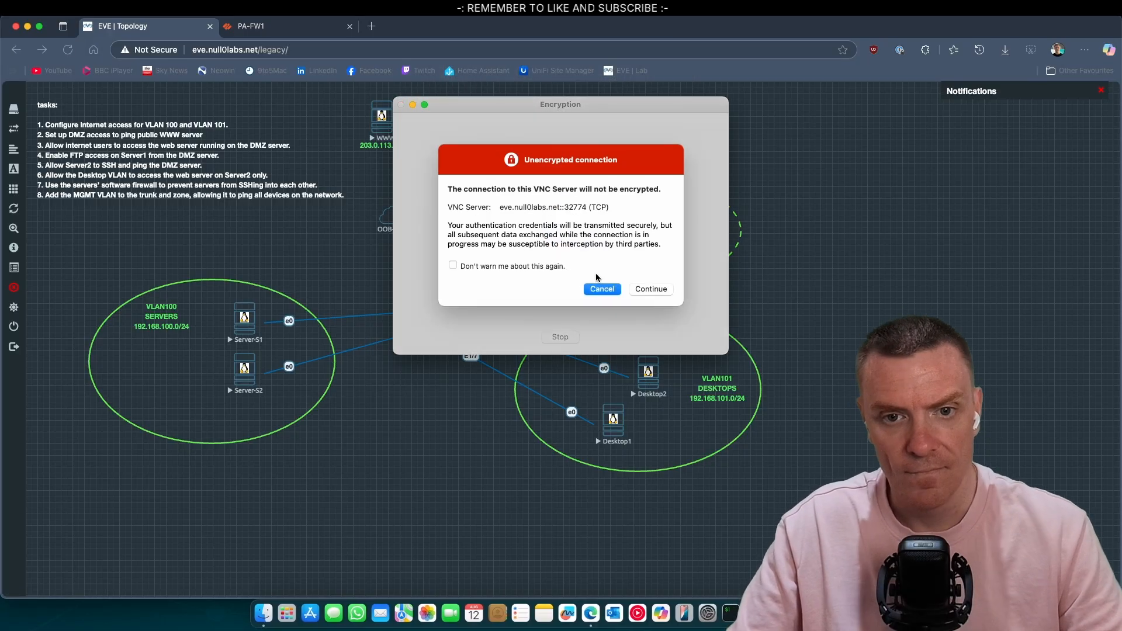
{"action": "left_click", "coordinate": [650, 290]}
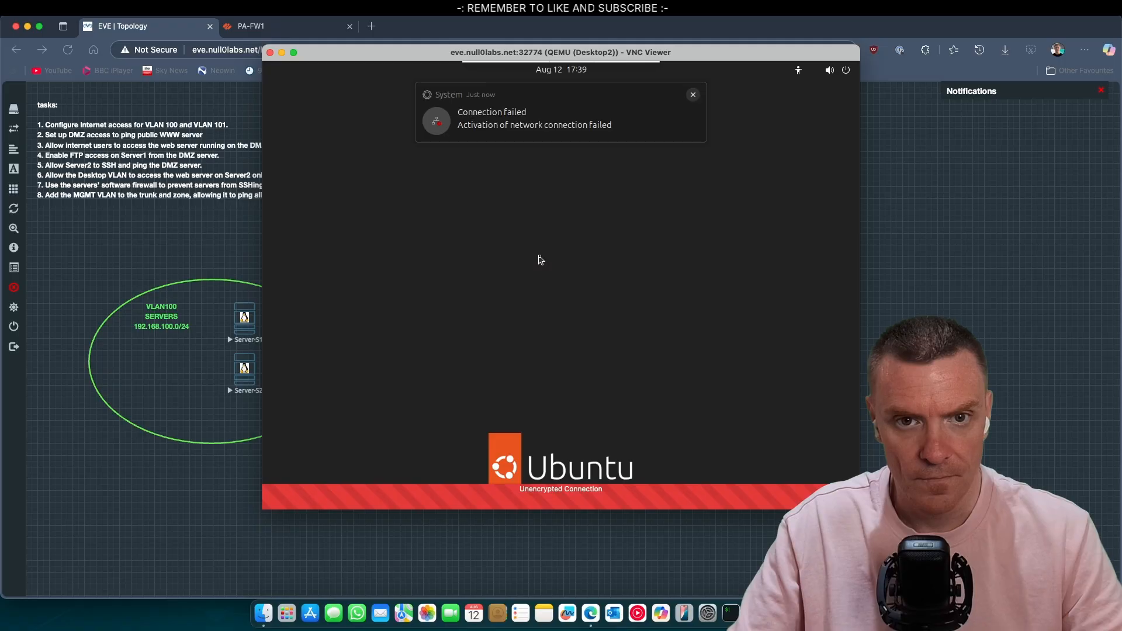
{"action": "type", "text": "●●●"}
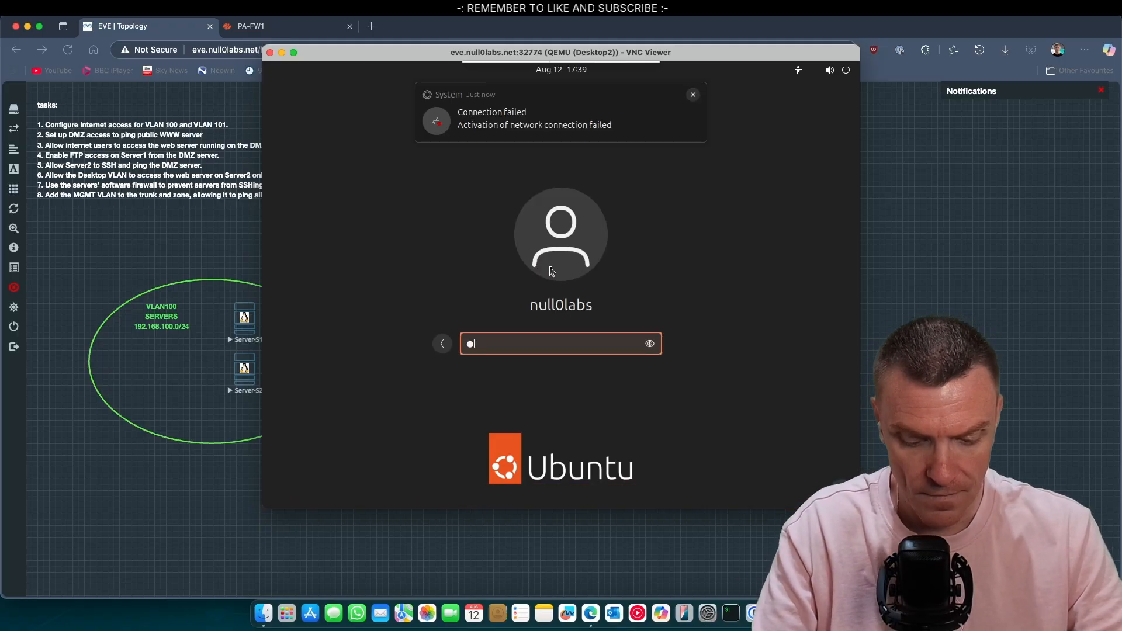
{"action": "type", "text": "●●●●"}
{"action": "key", "text": "Return"}
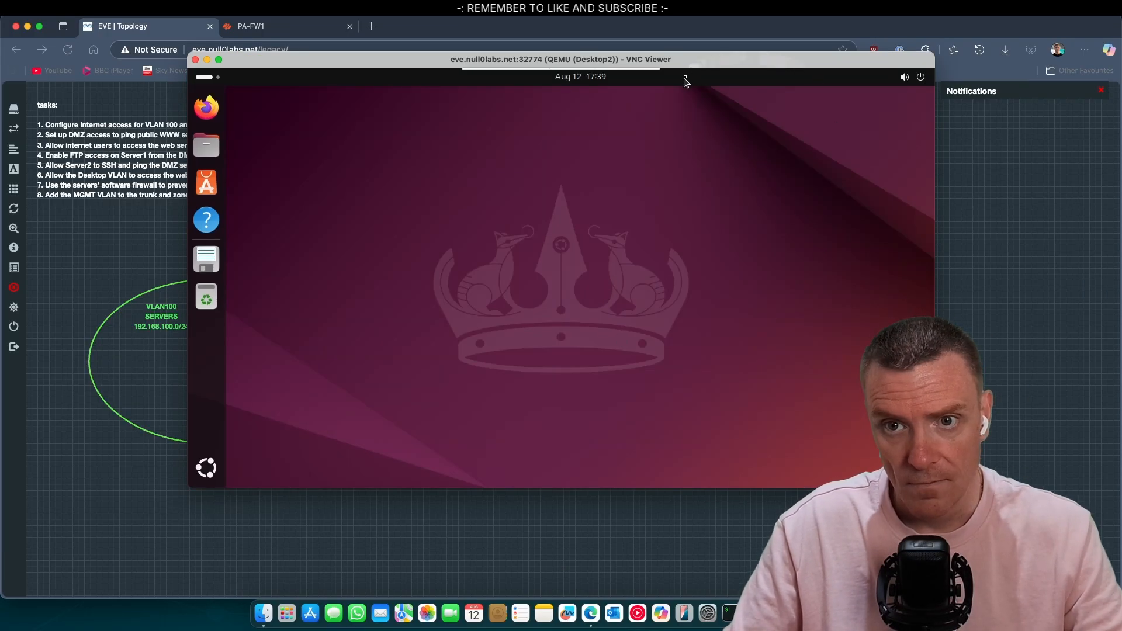
Step: Switch on Desktop2's wired connection in Settings and verify it uses automatic DHCP IPv4
{"action": "left_click_drag", "start_coordinate": [690, 66], "coordinate": [670, 116]}
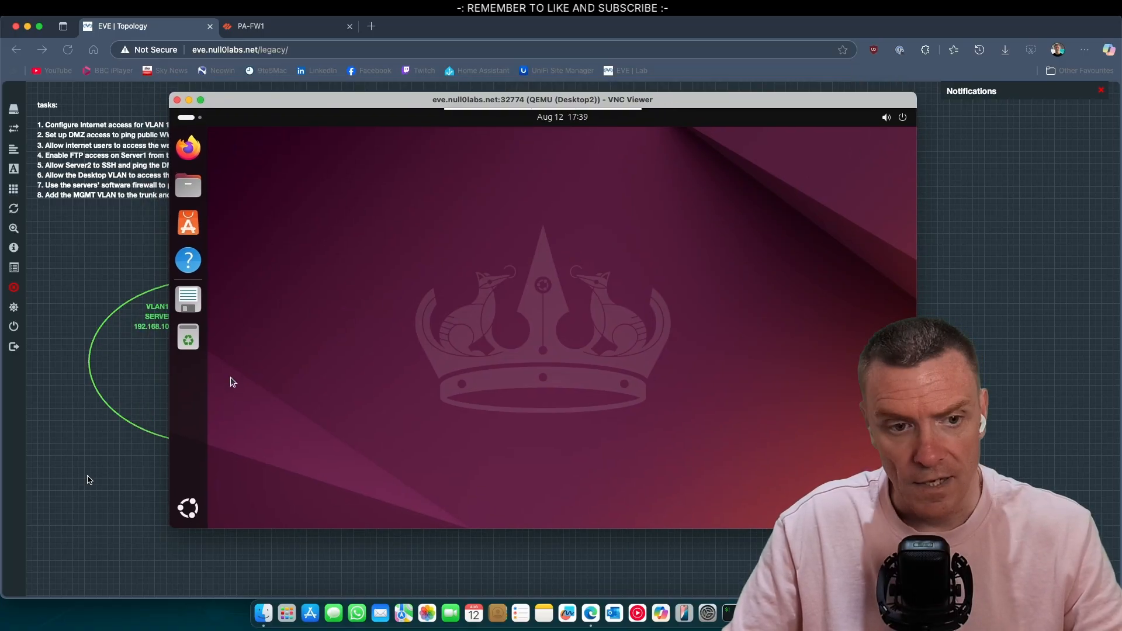
{"action": "left_click", "coordinate": [188, 509]}
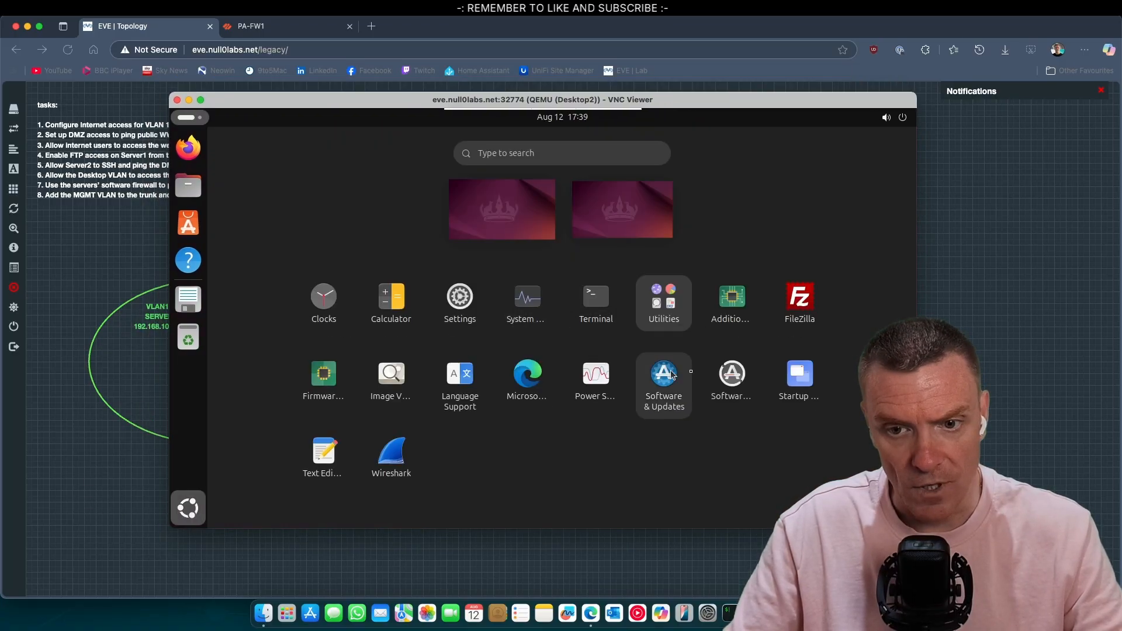
{"action": "left_click", "coordinate": [481, 314]}
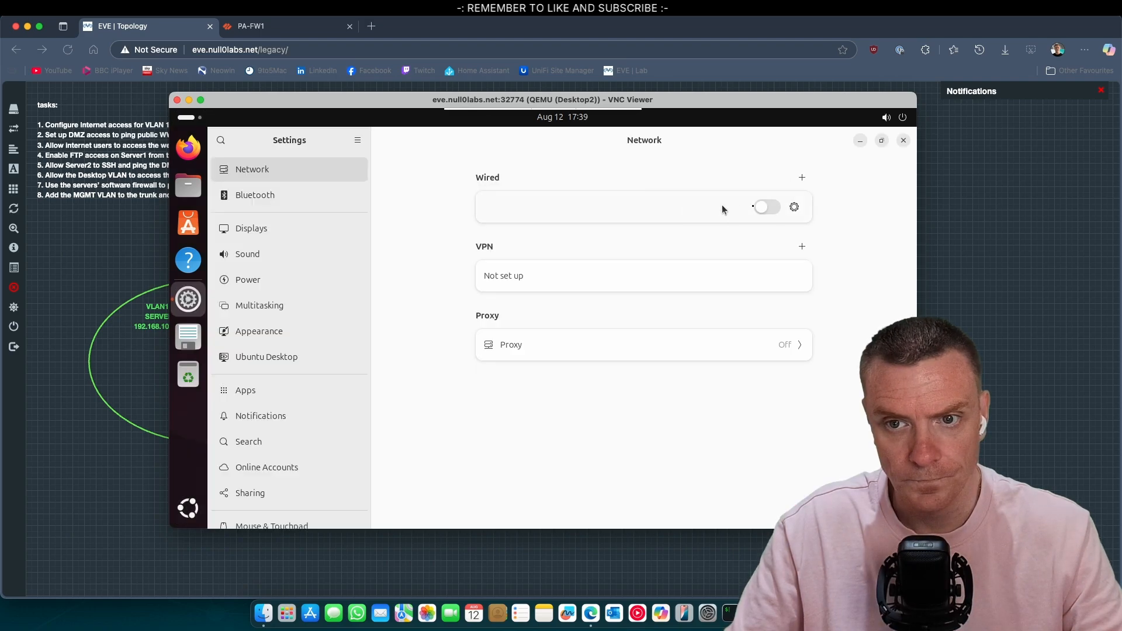
{"action": "left_click", "coordinate": [771, 208]}
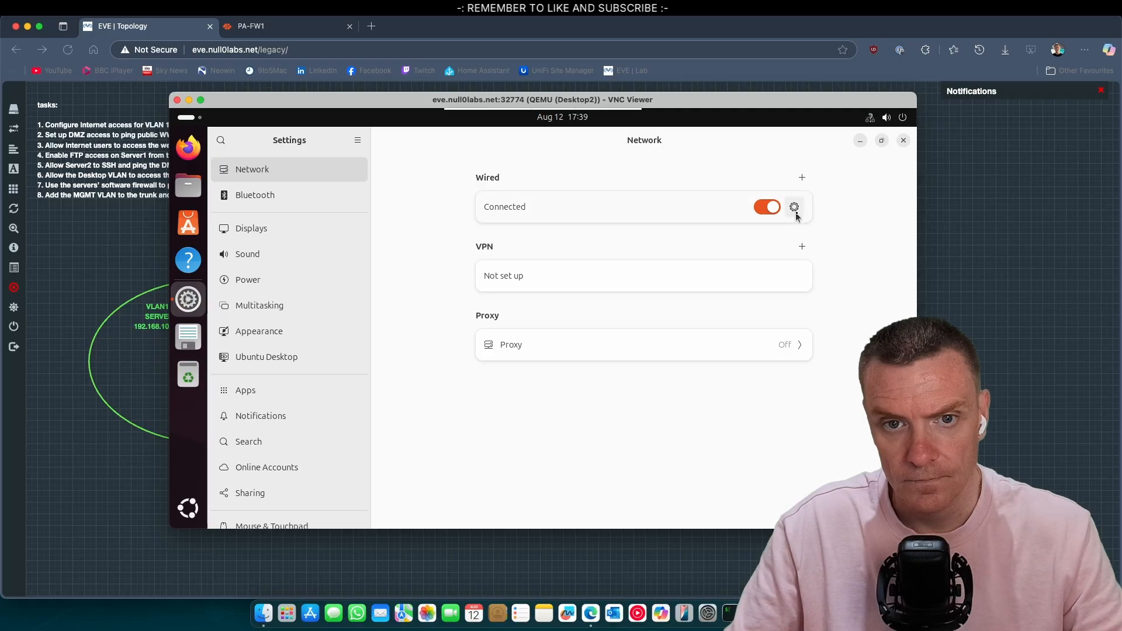
{"action": "left_click", "coordinate": [795, 210]}
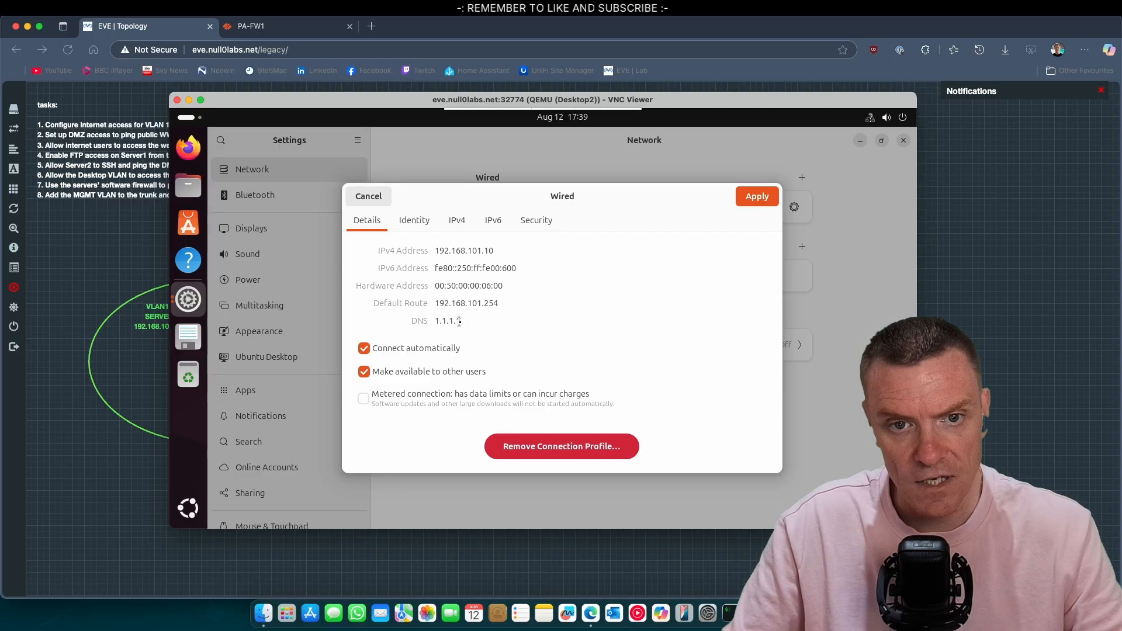
{"action": "left_click", "coordinate": [462, 228]}
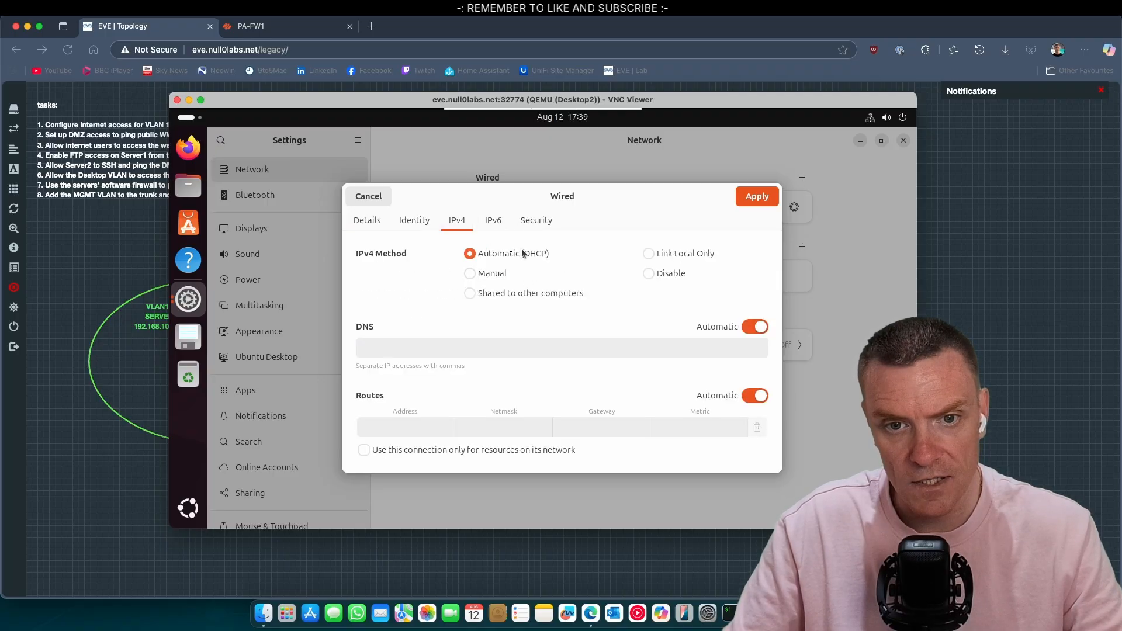
{"action": "left_click", "coordinate": [759, 201]}
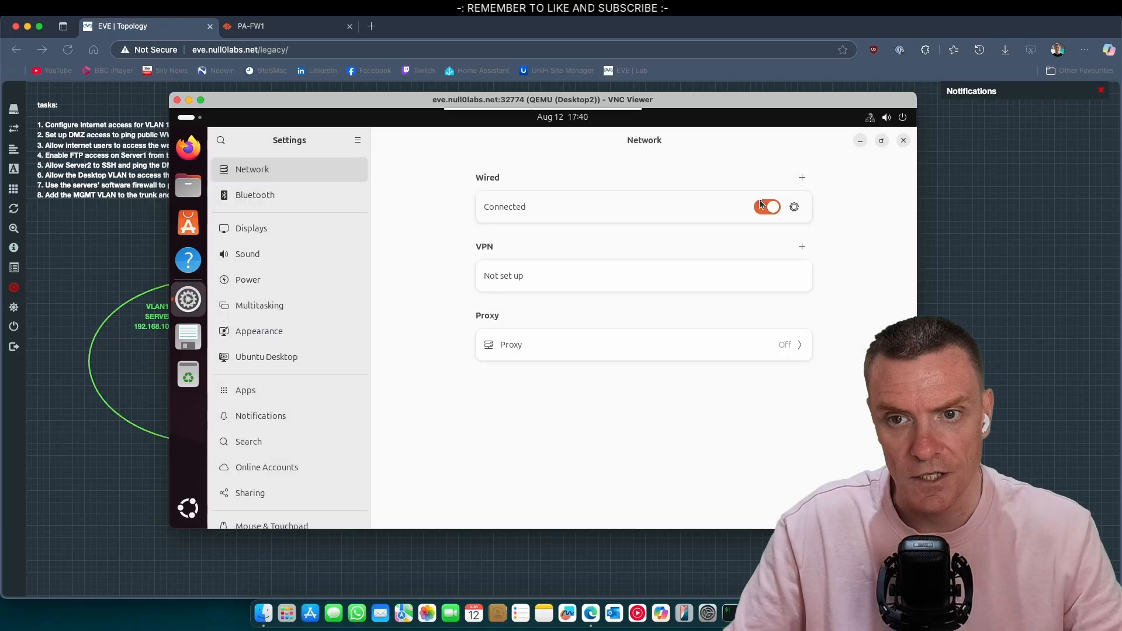
{"action": "left_click", "coordinate": [315, 31]}
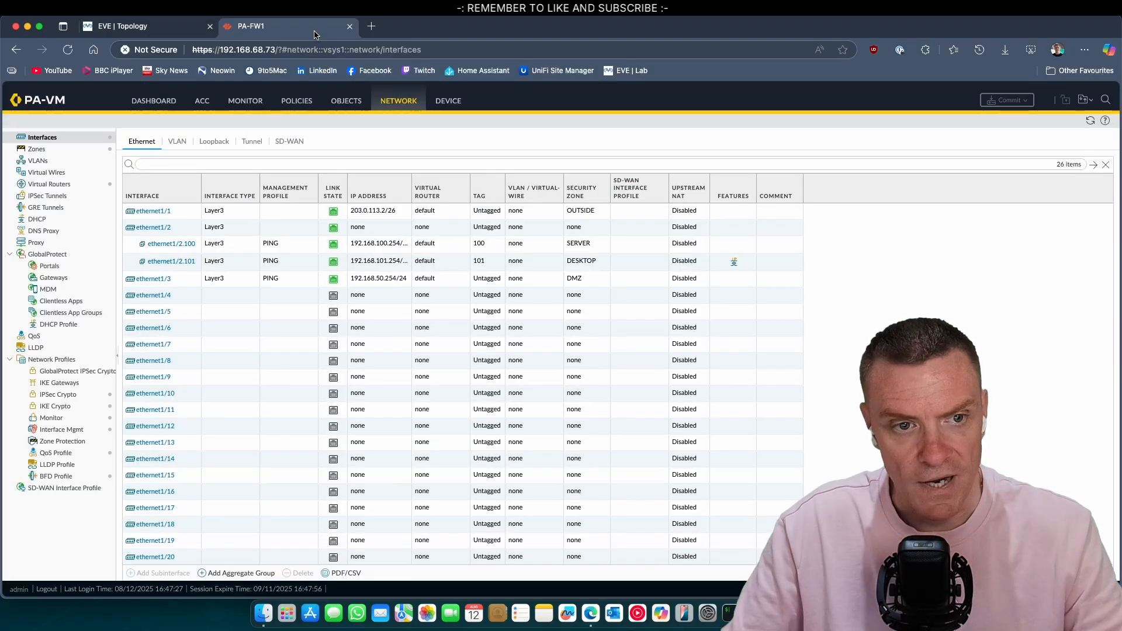
Step: Check the DHCP allocation list showing 192.168.101.10 leased to host desktop
{"action": "left_click", "coordinate": [36, 221]}
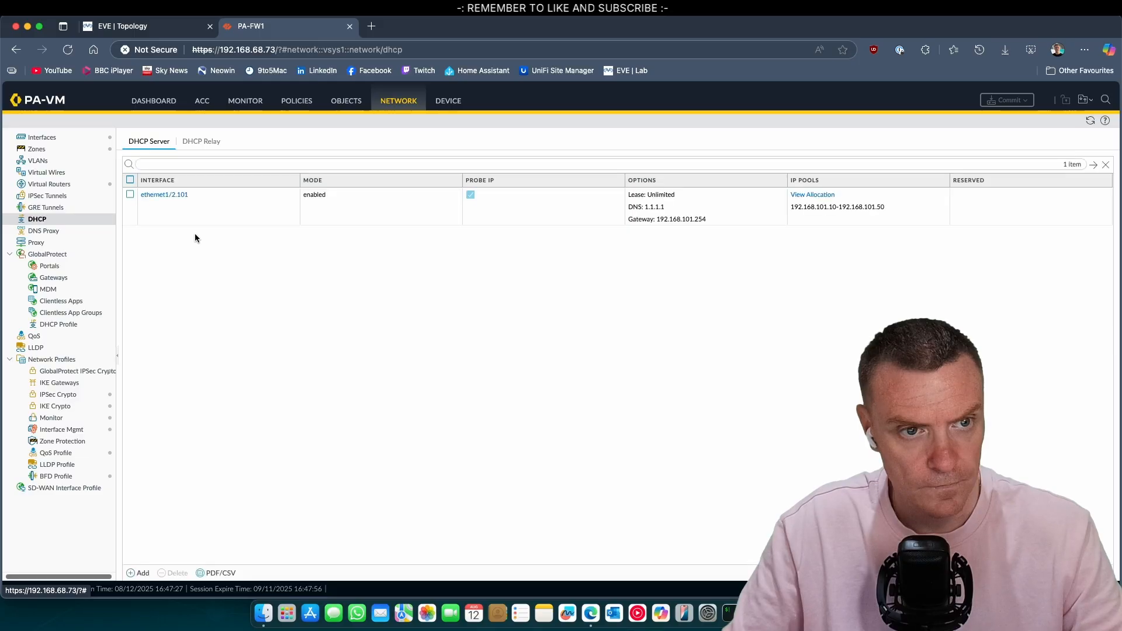
{"action": "left_click", "coordinate": [802, 196]}
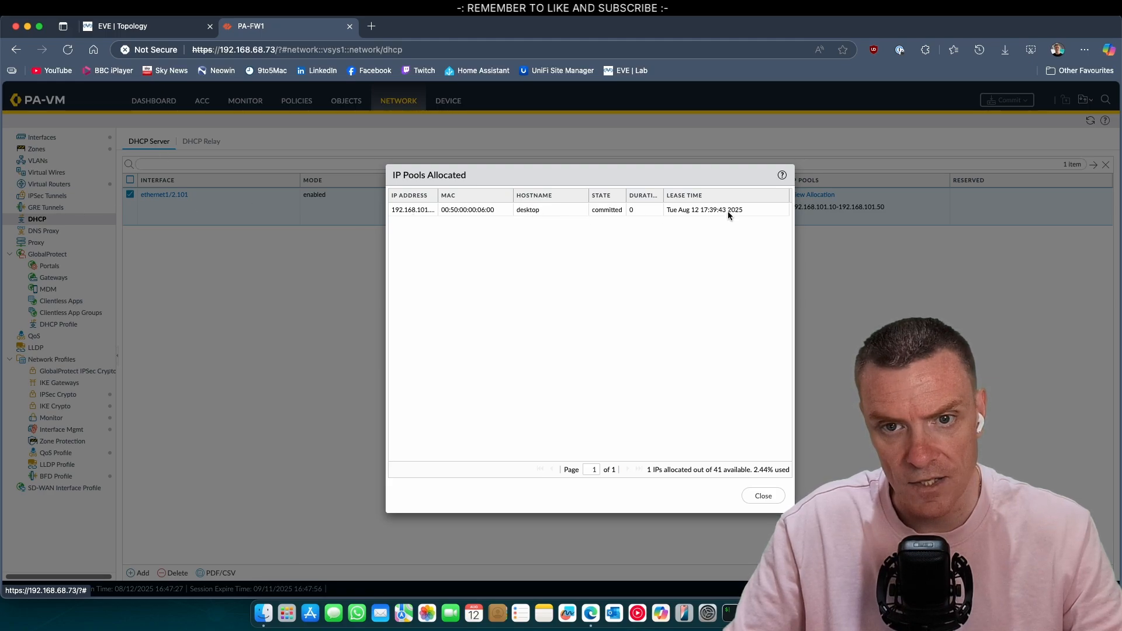
{"action": "left_click", "coordinate": [437, 209]}
{"action": "left_click_drag", "start_coordinate": [438, 197], "coordinate": [459, 199]}
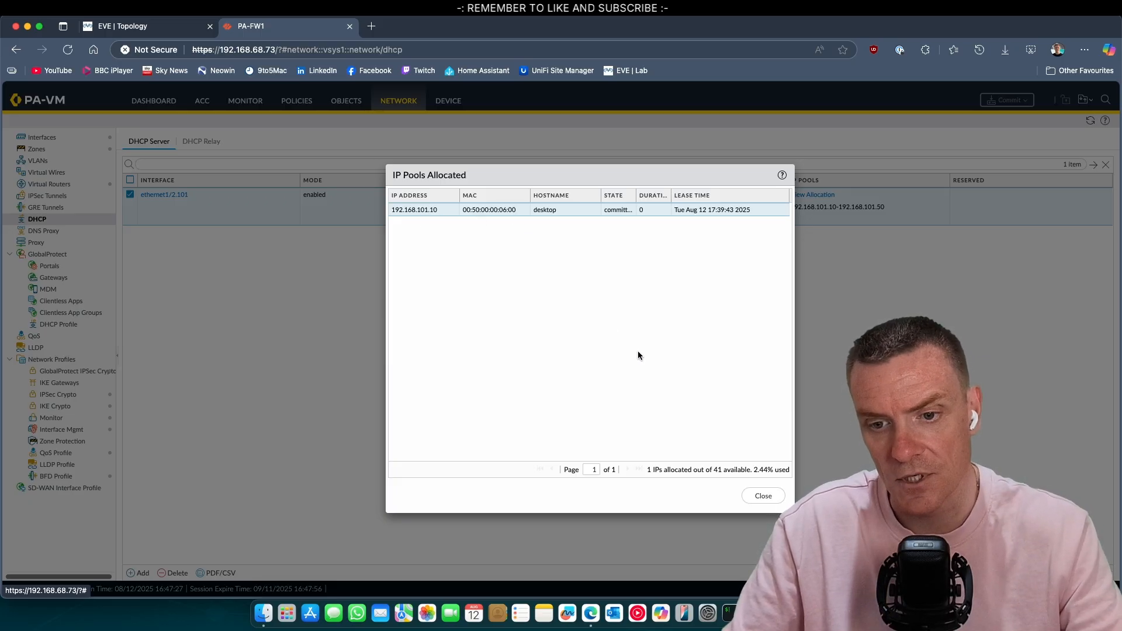
{"action": "left_click", "coordinate": [763, 495]}
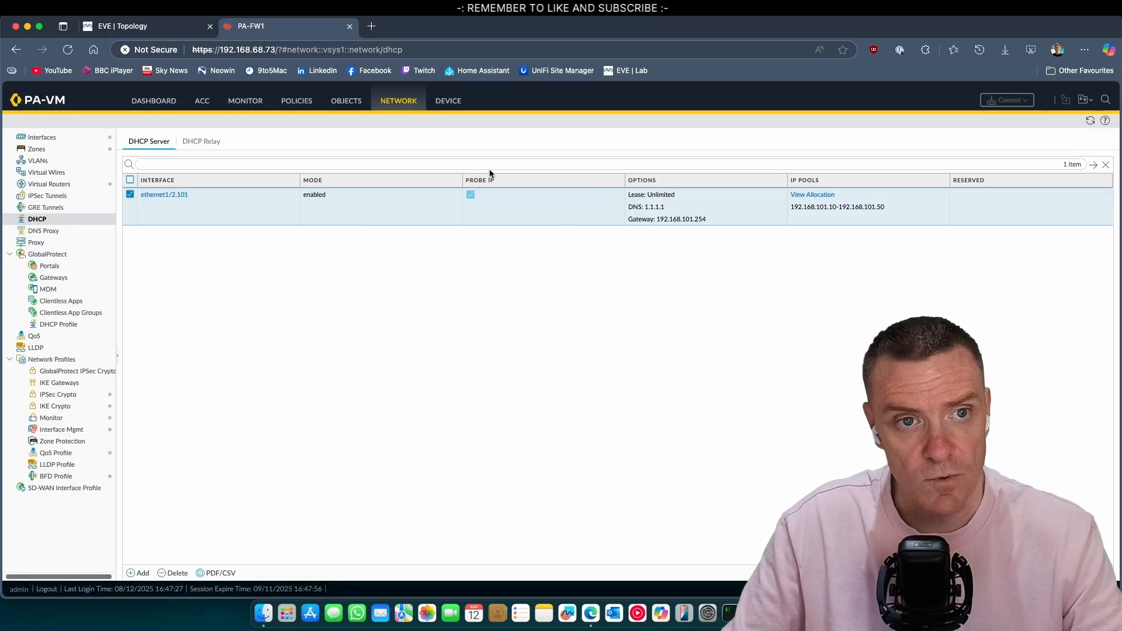
Step: Open Firefox on Desktop2 and load the web server page at 192.168.100.2
{"action": "key", "text": "super+Tab"}
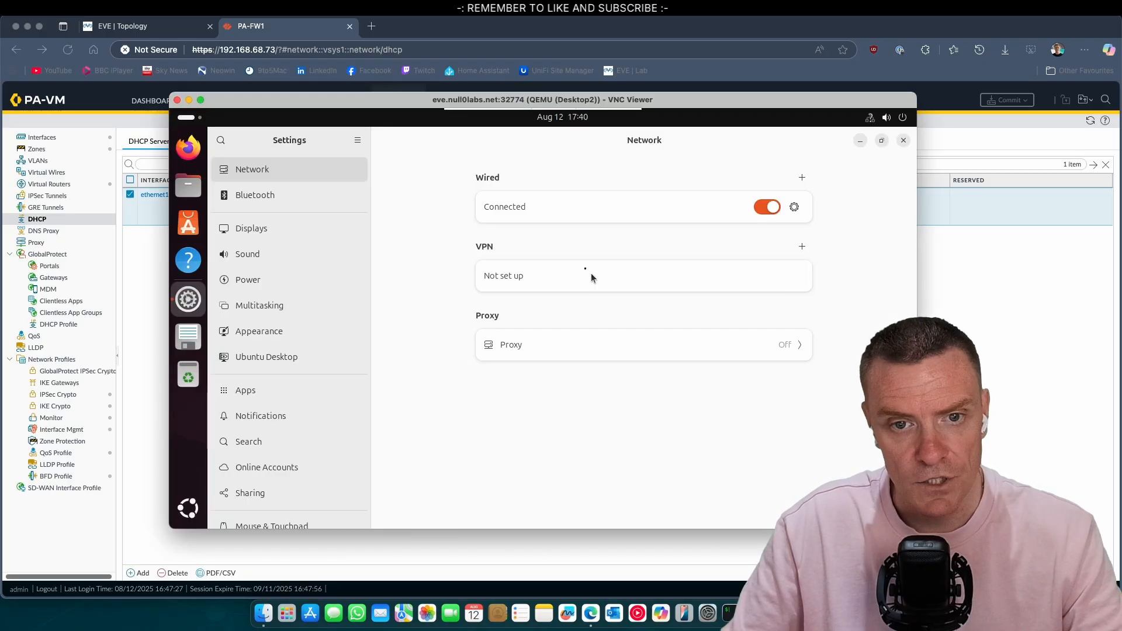
{"action": "left_click", "coordinate": [198, 151]}
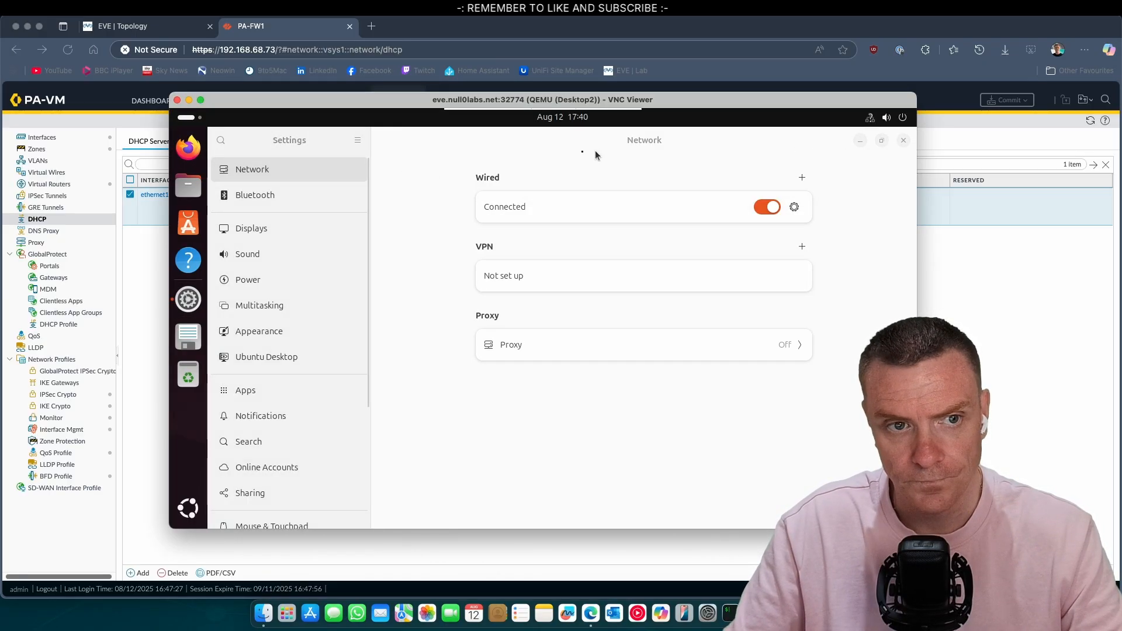
{"action": "left_click", "coordinate": [905, 141]}
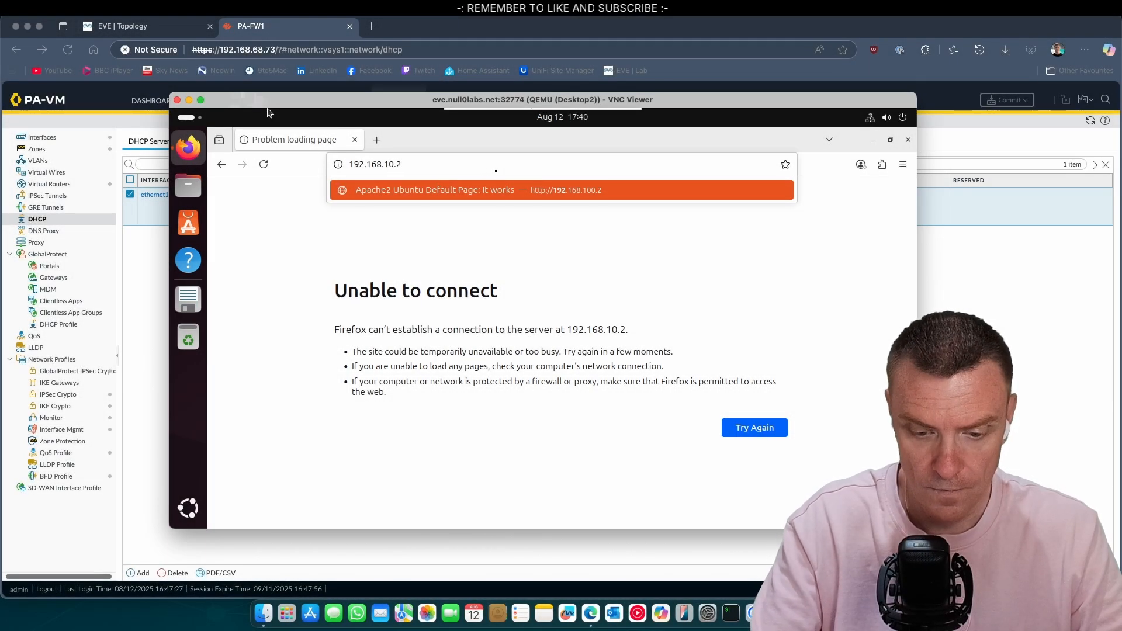
{"action": "key", "text": "Return"}
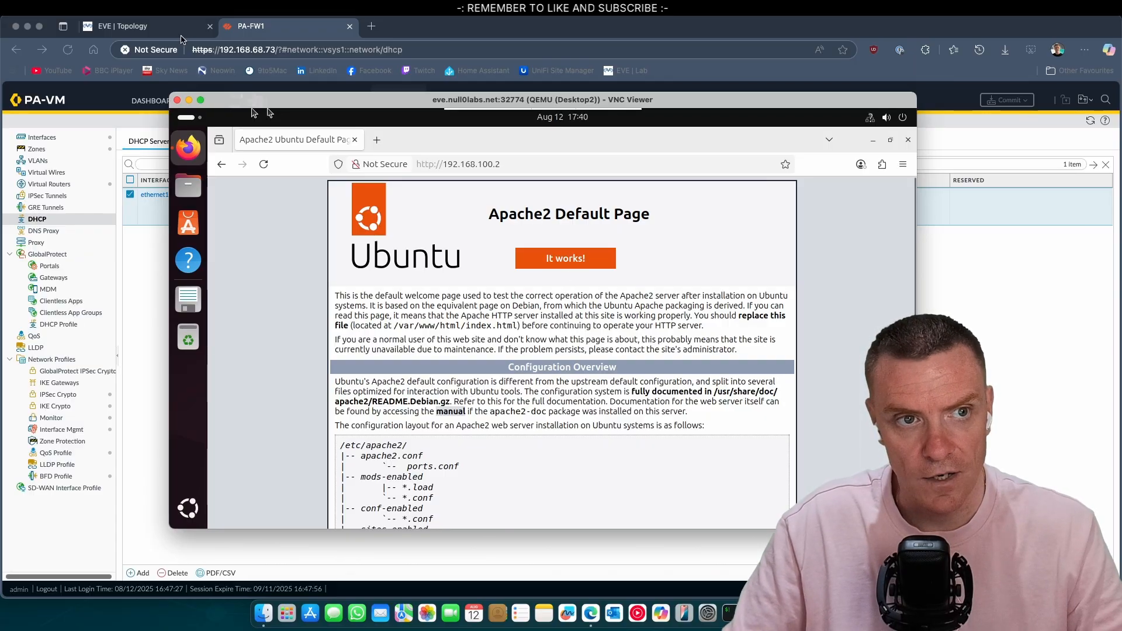
{"action": "left_click", "coordinate": [149, 26]}
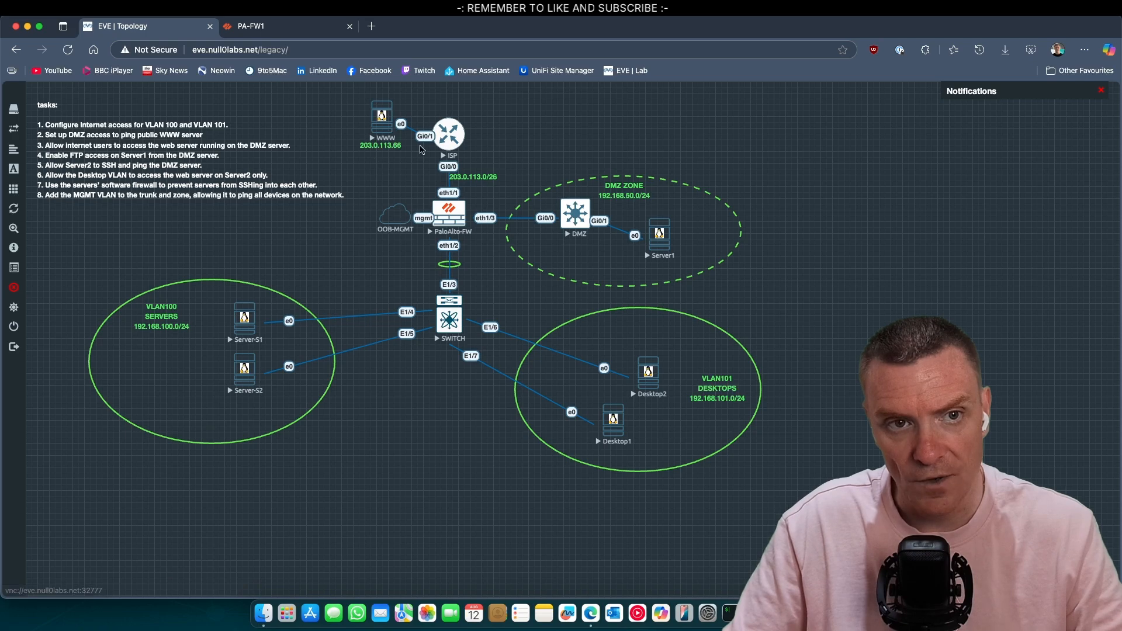
{"action": "left_click", "coordinate": [301, 26]}
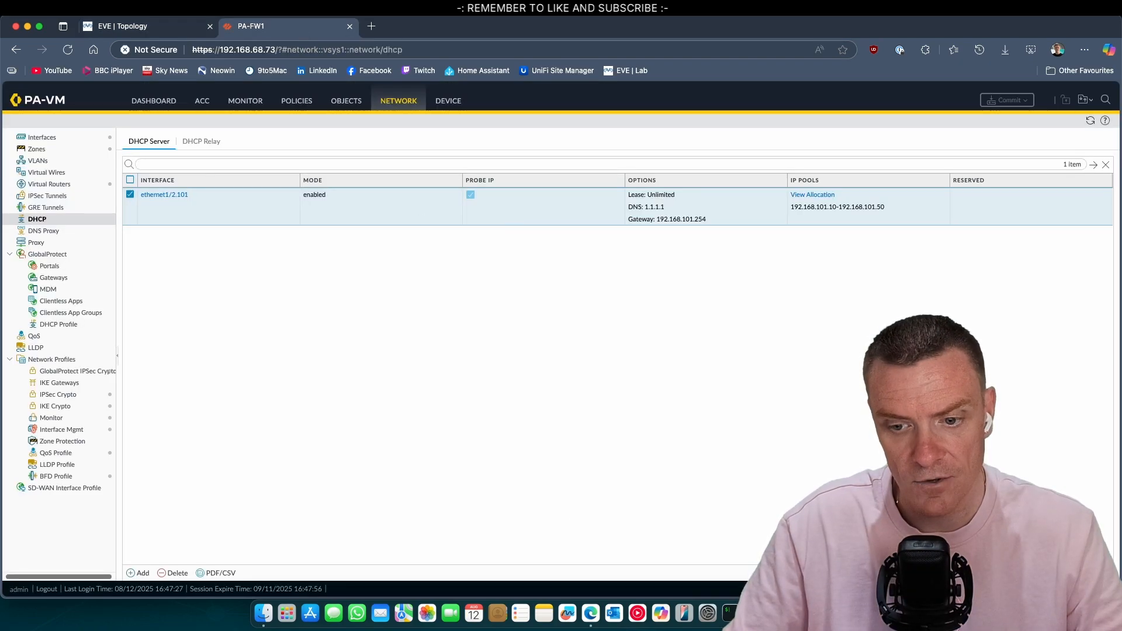
{"action": "key", "text": "super+Tab"}
{"action": "left_click", "coordinate": [471, 168]}
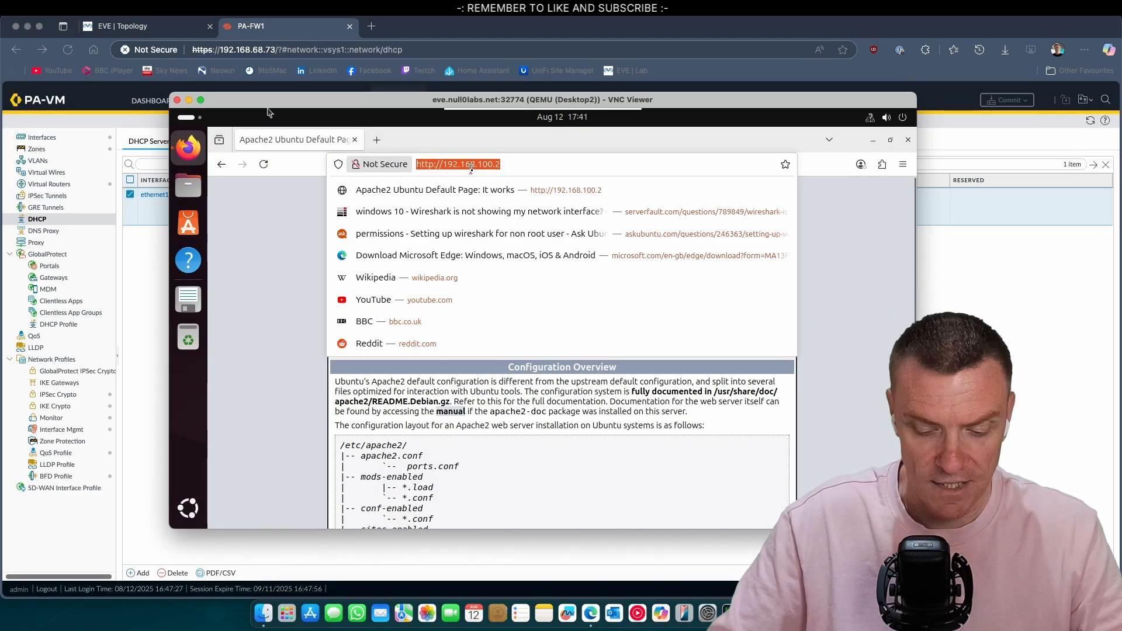
{"action": "type", "text": "http"}
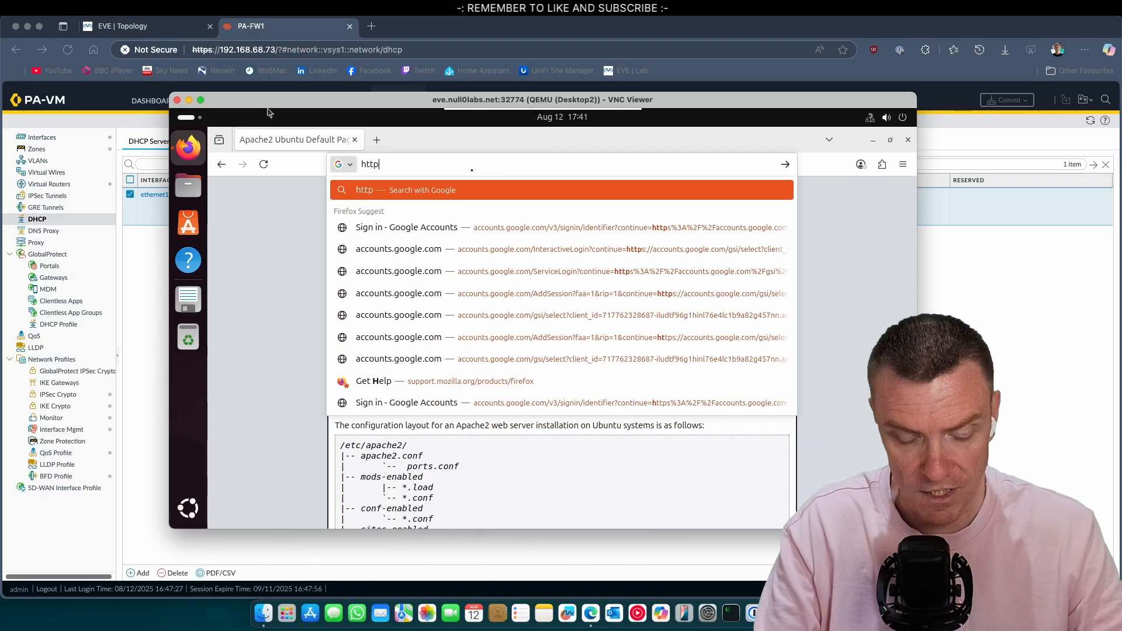
{"action": "type", "text": "://"}
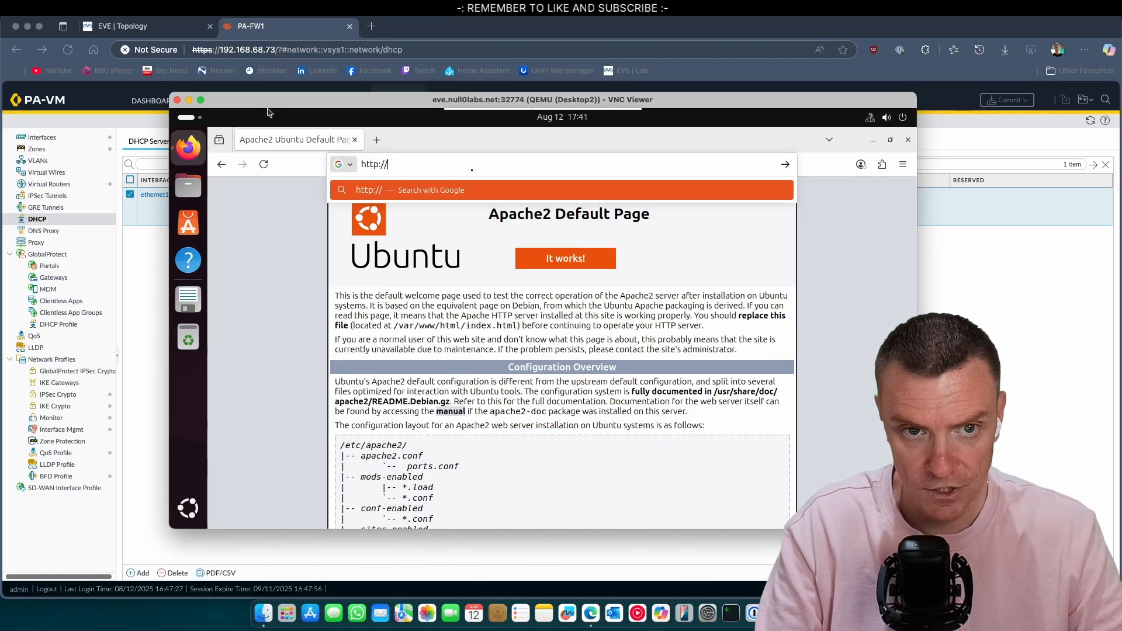
{"action": "type", "text": "203.0.113"}
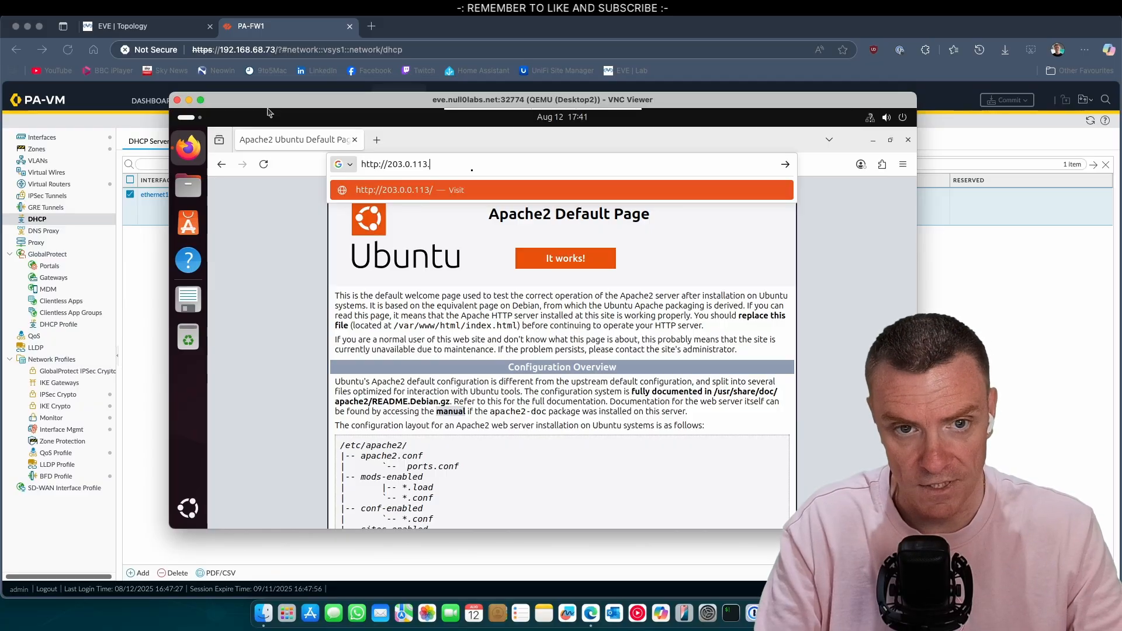
{"action": "type", "text": ".66"}
{"action": "key", "text": "Return"}
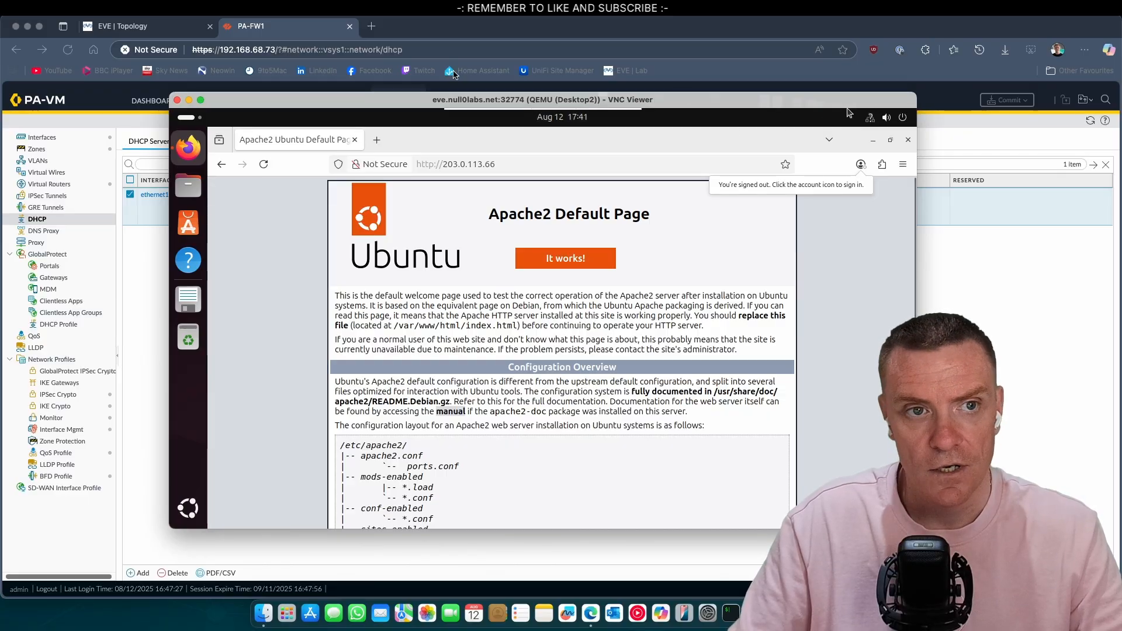
{"action": "left_click", "coordinate": [156, 26]}
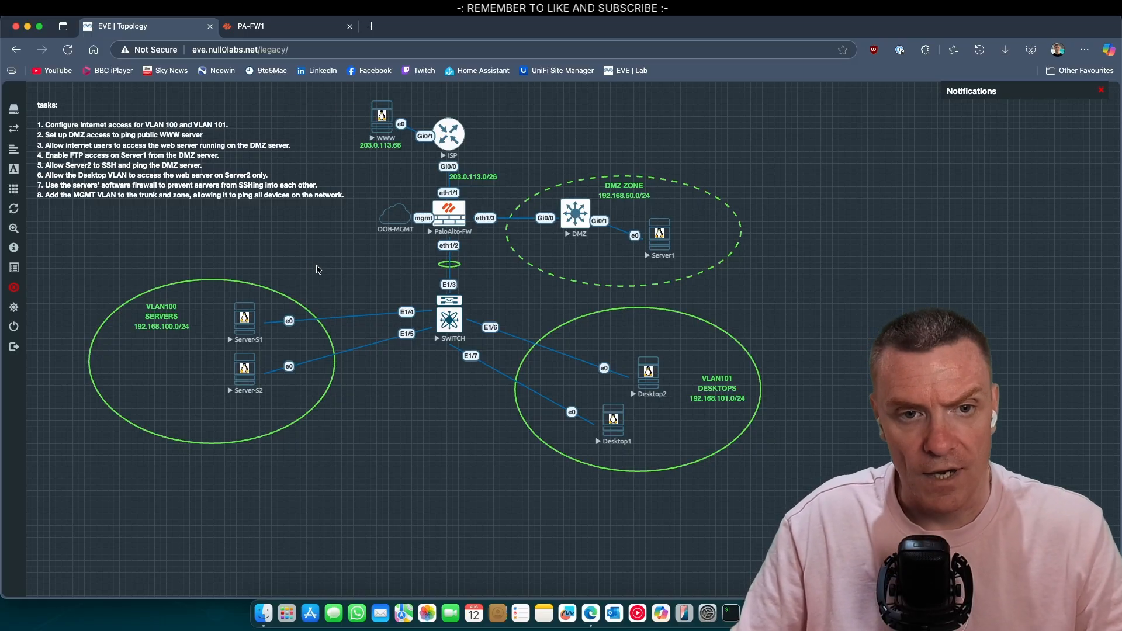
Step: View PA-FW1's eight-rule Security policy list, then go back to the EVE topology
{"action": "left_click", "coordinate": [286, 29]}
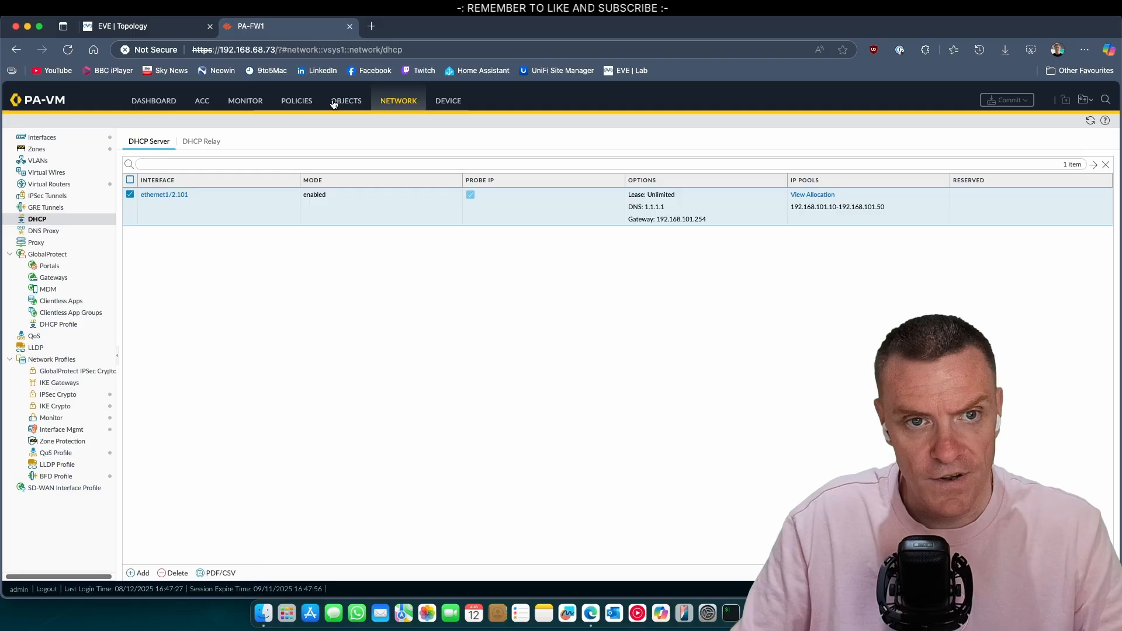
{"action": "left_click", "coordinate": [299, 101]}
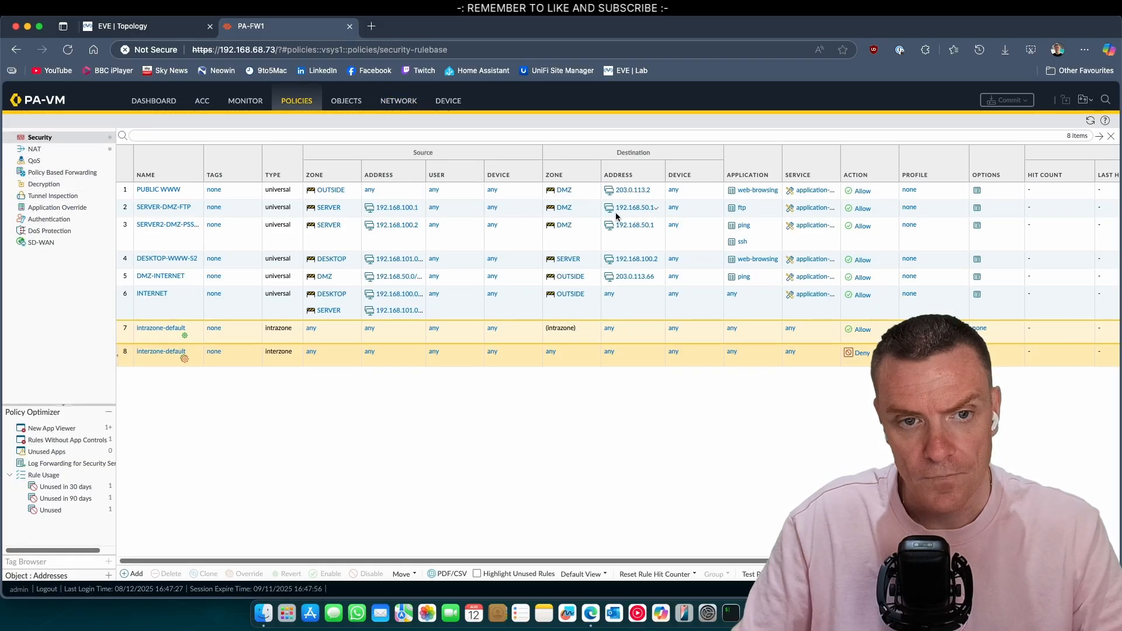
{"action": "left_click", "coordinate": [171, 30]}
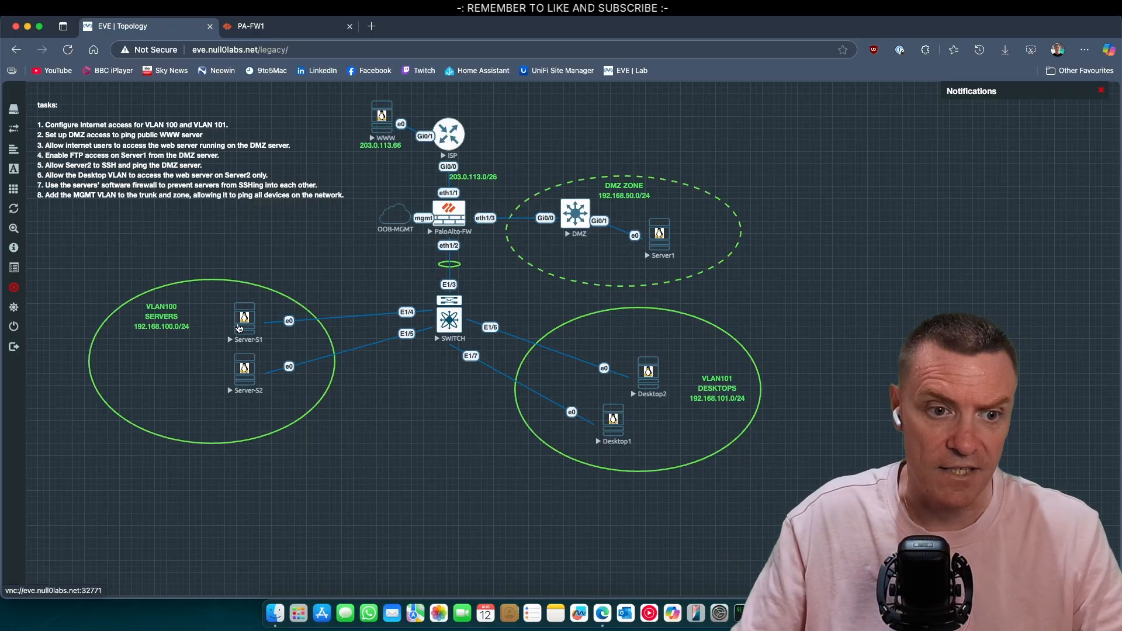
Step: Open Server-S1's VNC console from the EVE topology, accepting the unencrypted connection
{"action": "left_click", "coordinate": [245, 326]}
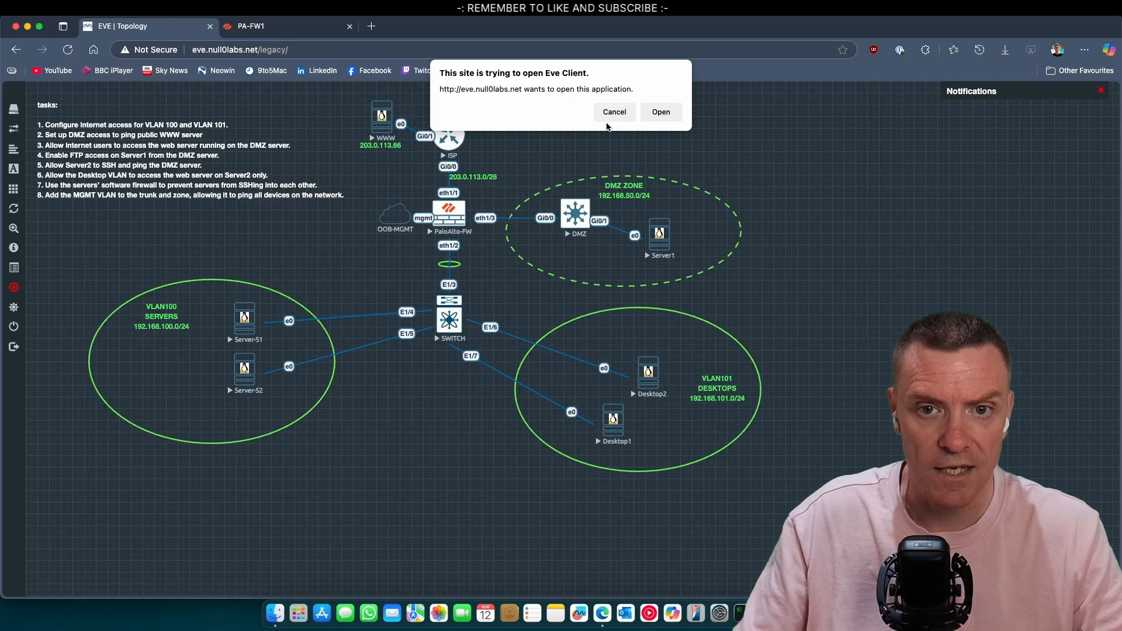
{"action": "left_click", "coordinate": [656, 116]}
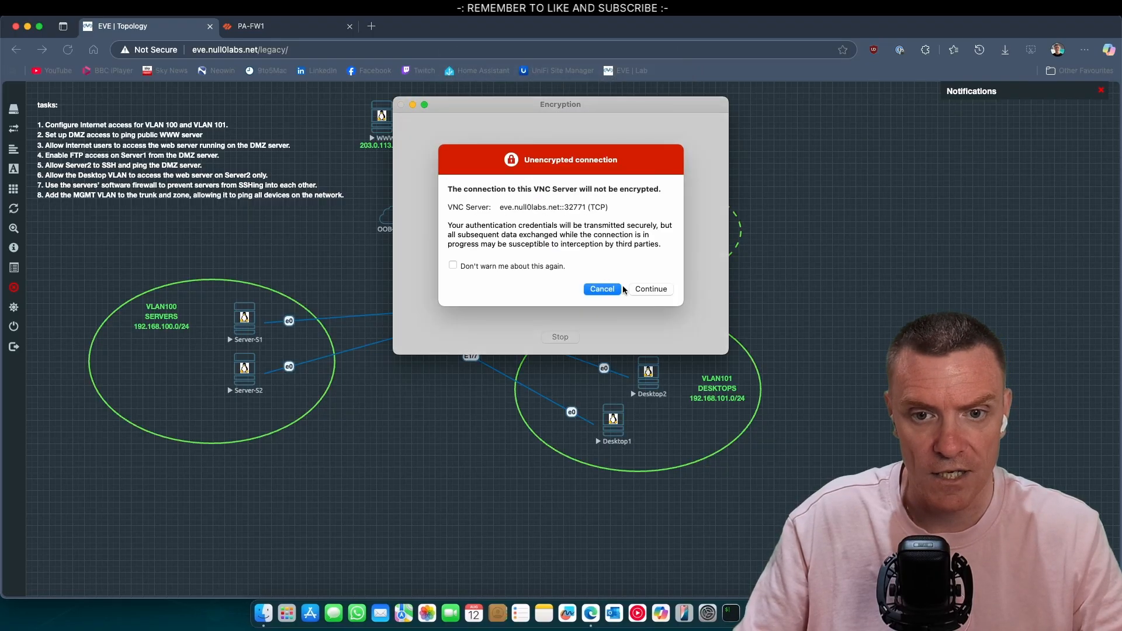
{"action": "left_click", "coordinate": [650, 289]}
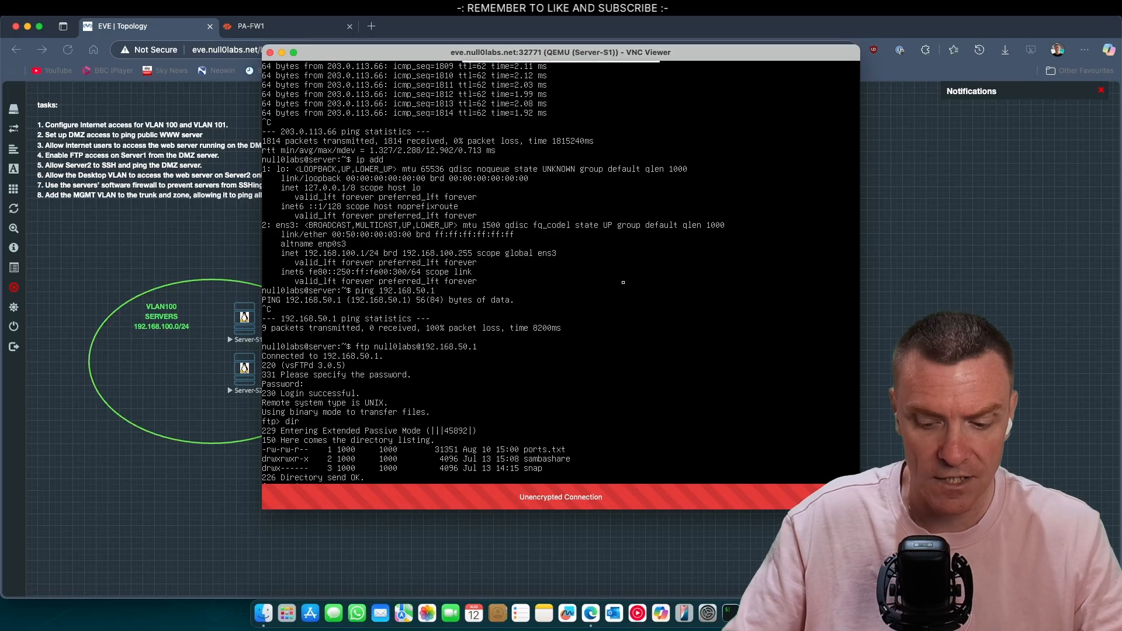
{"action": "key", "text": "Return"}
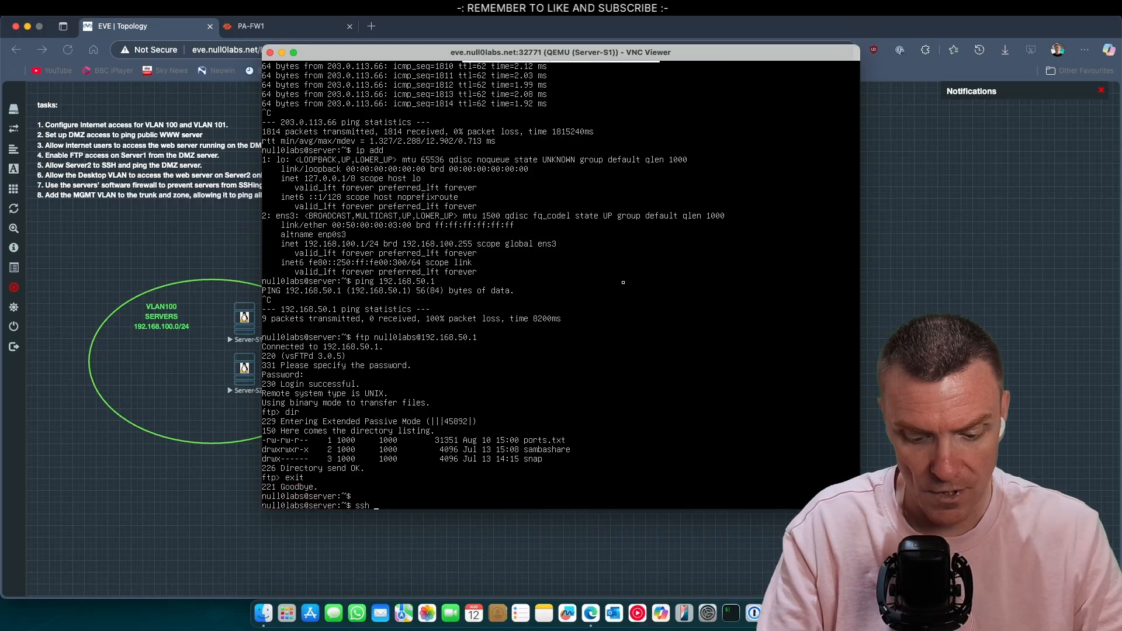
{"action": "type", "text": "null"}
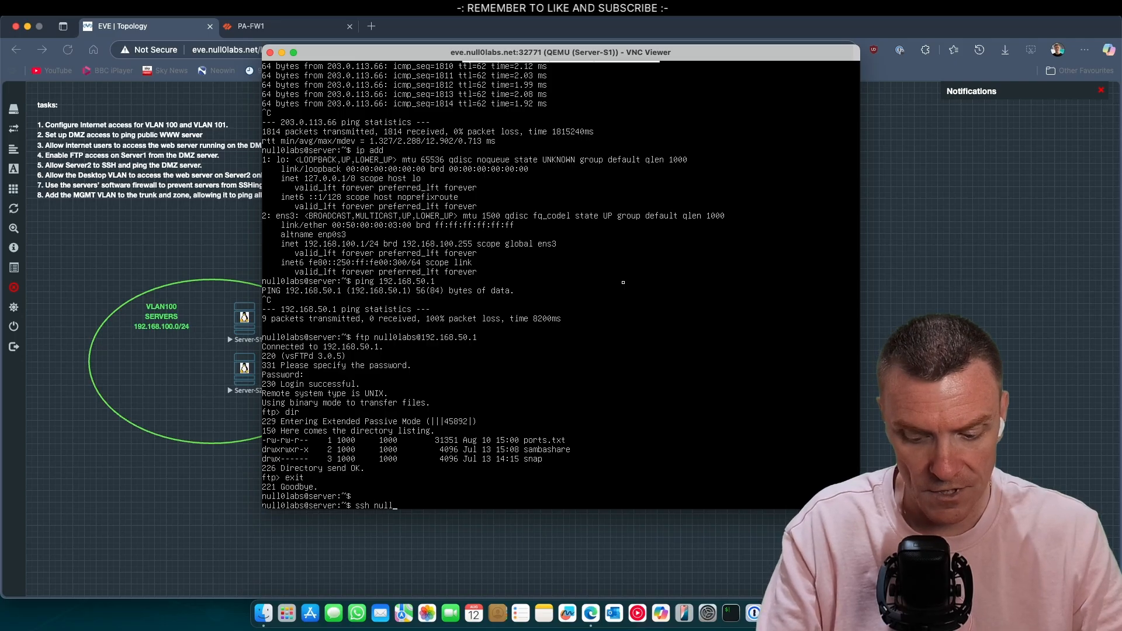
{"action": "type", "text": "0labs"}
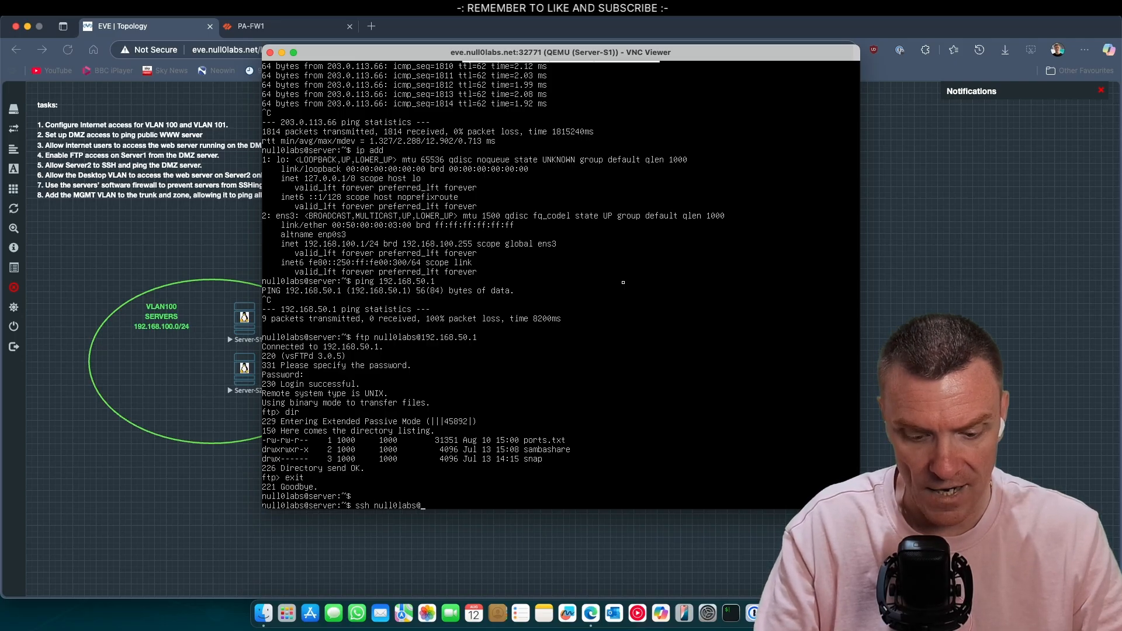
{"action": "type", "text": "@192.168"}
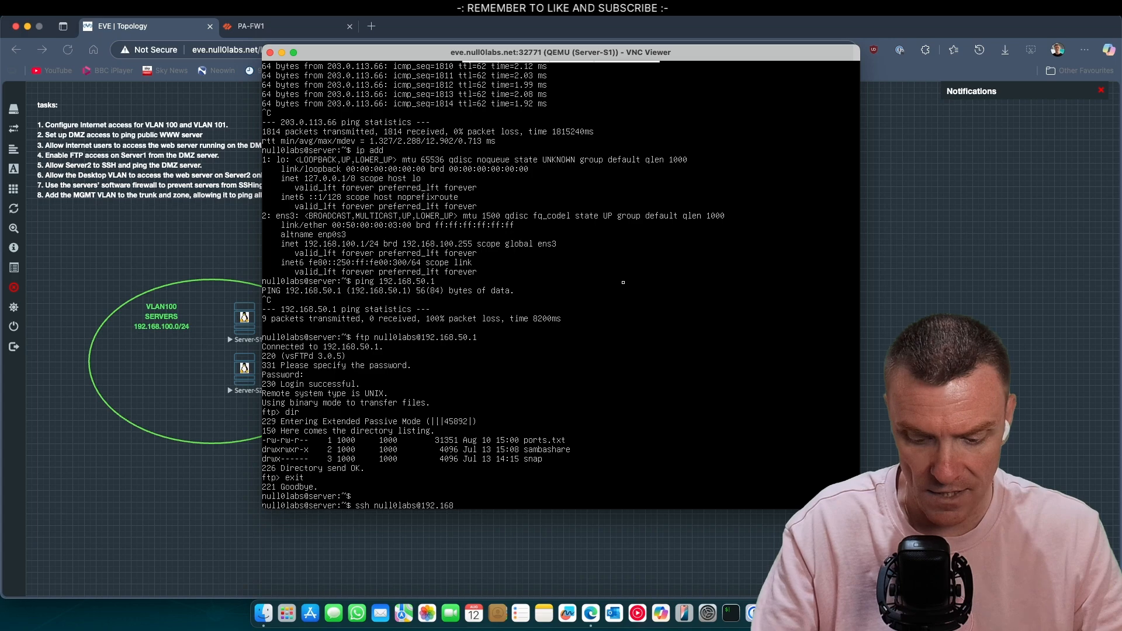
{"action": "type", "text": ".100.2"}
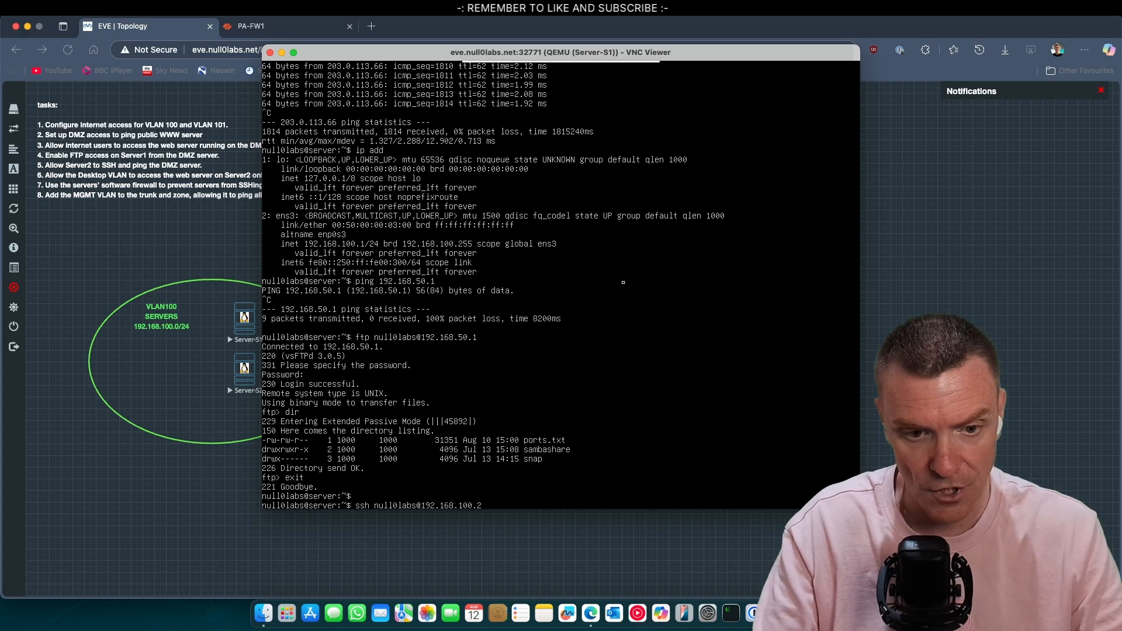
{"action": "key", "text": "Return"}
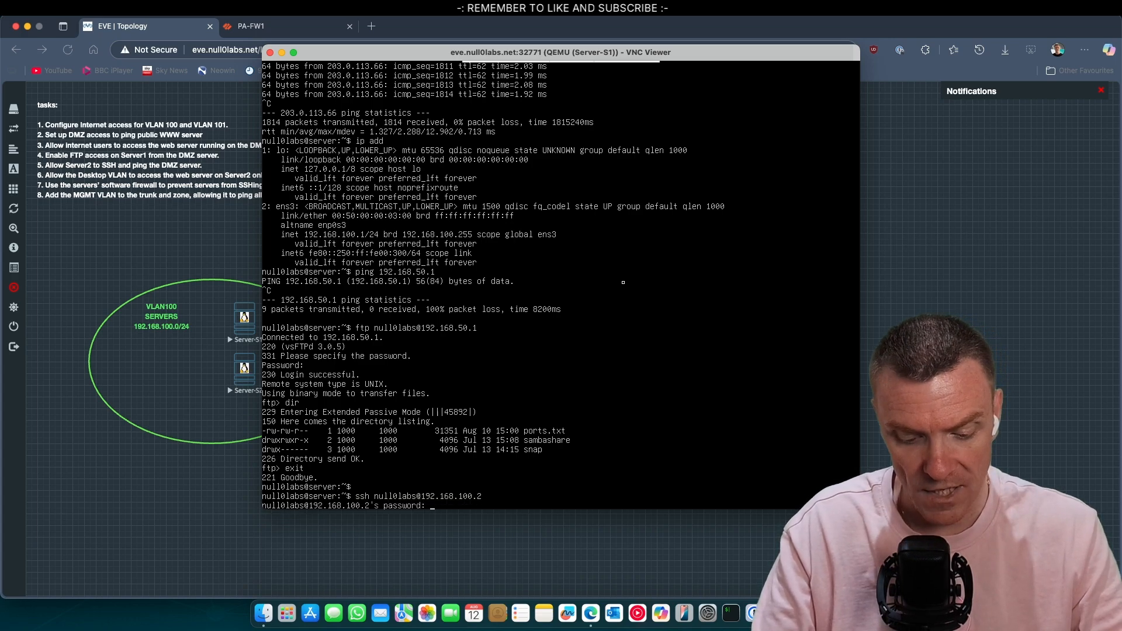
{"action": "key", "text": "Return"}
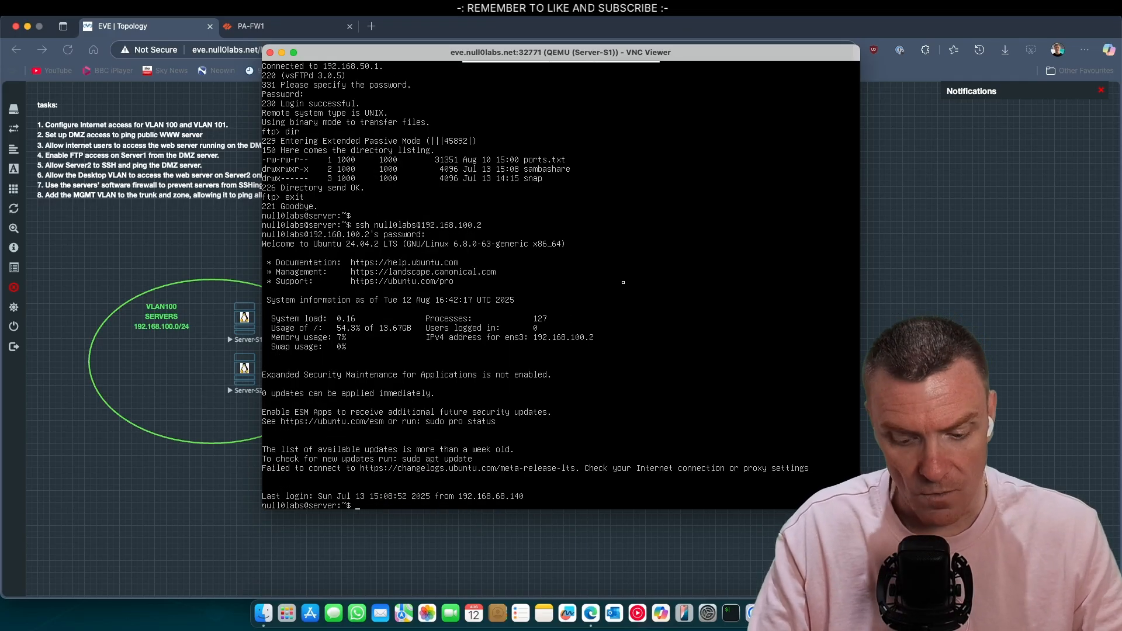
{"action": "type", "text": "exit"}
{"action": "key", "text": "Return"}
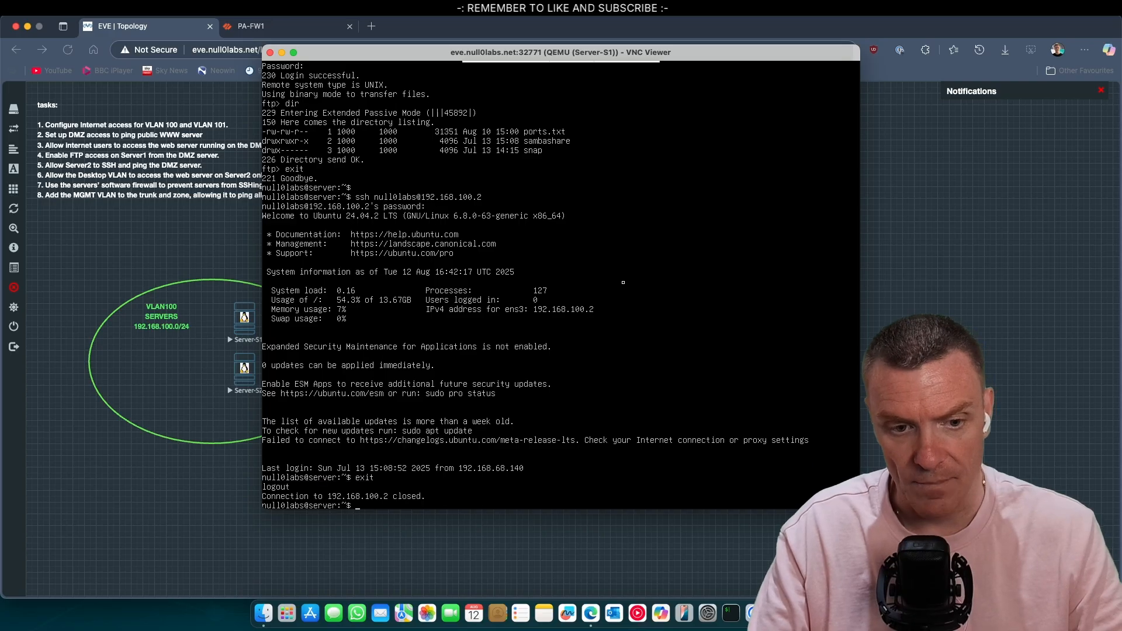
{"action": "left_click_drag", "start_coordinate": [422, 56], "coordinate": [603, 71]}
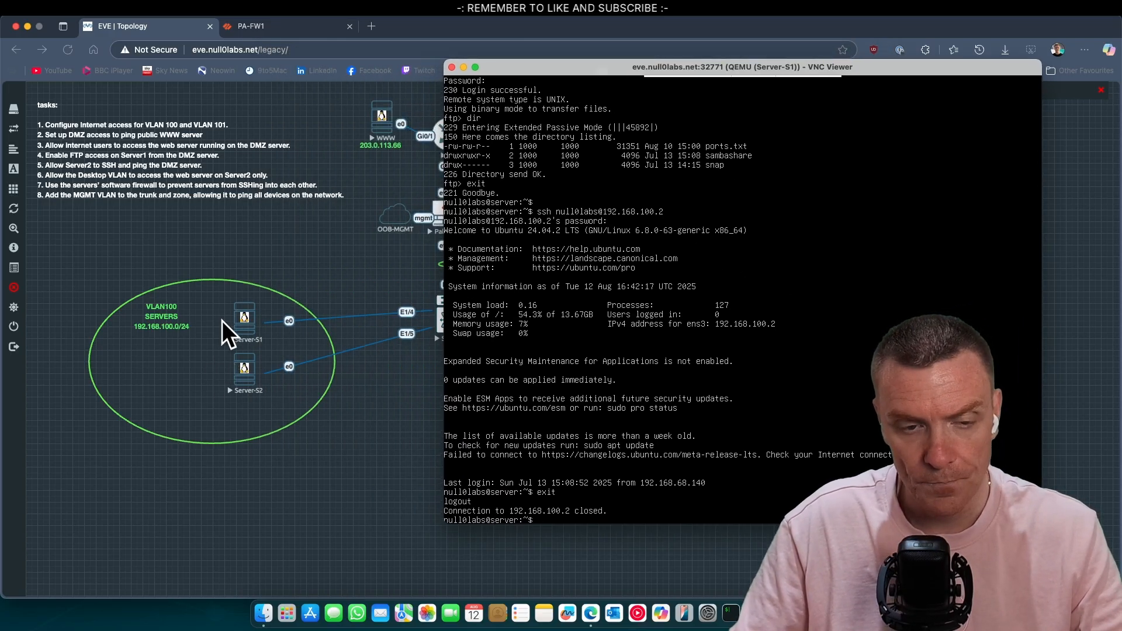
Step: Enable ufw on Server-S1 with sudo ufw enable, supplying the sudo password
{"action": "left_click", "coordinate": [347, 446]}
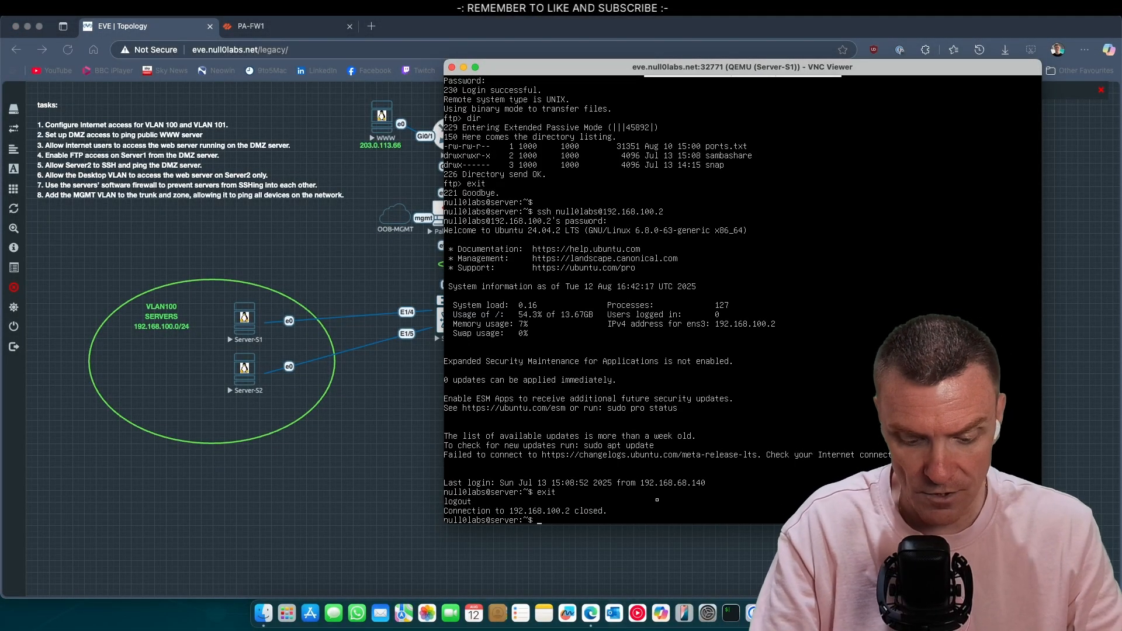
{"action": "type", "text": "sudo uf"}
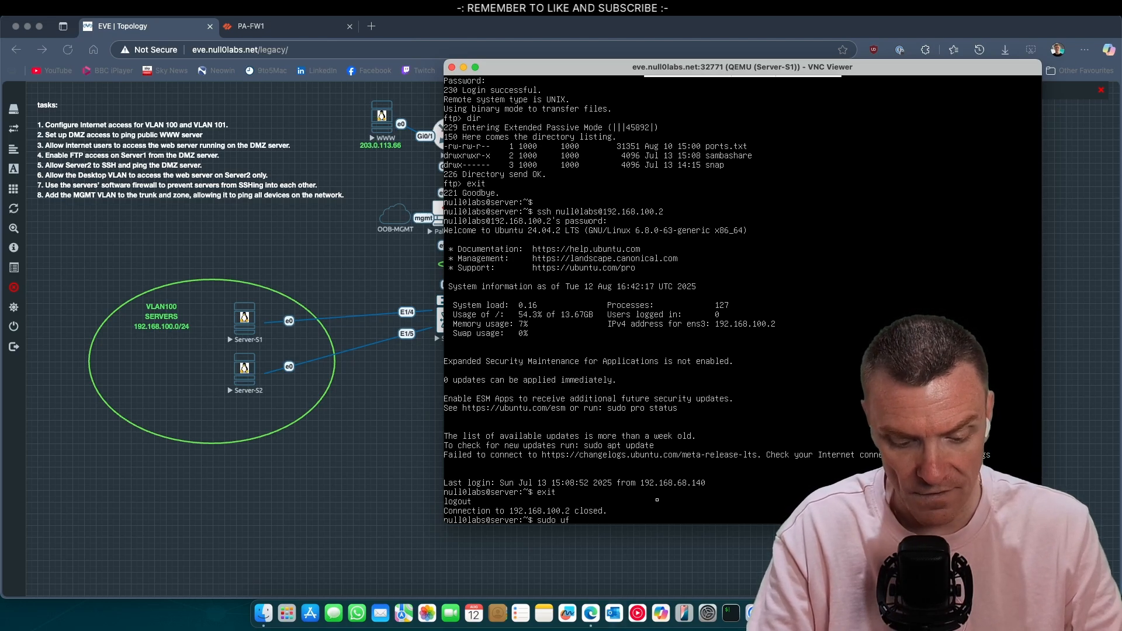
{"action": "type", "text": "w enable"}
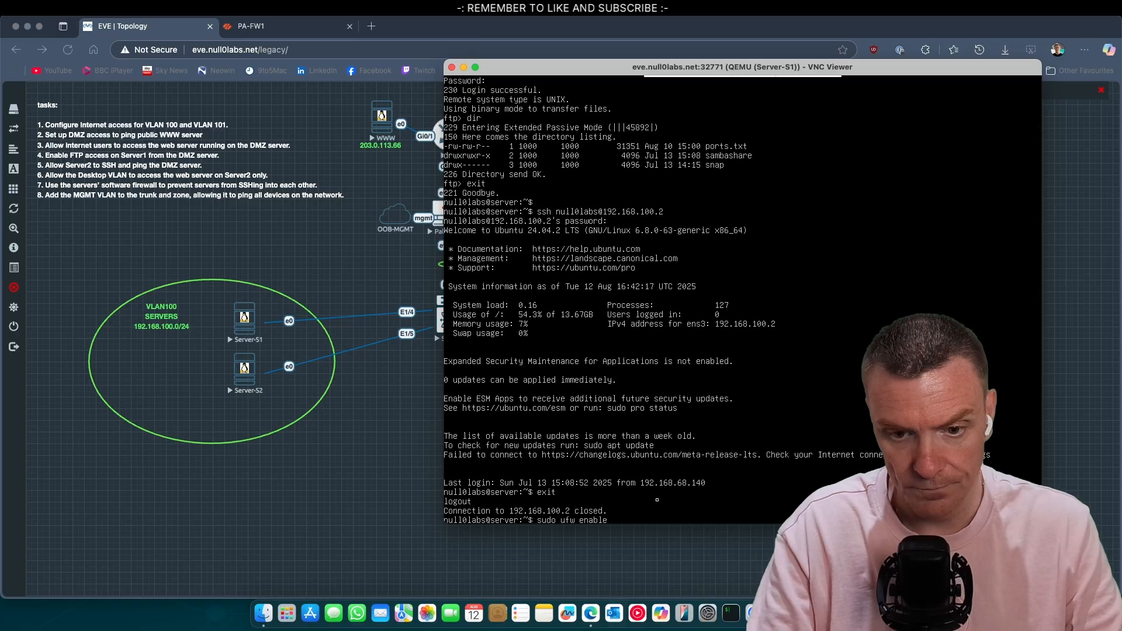
{"action": "key", "text": "Return"}
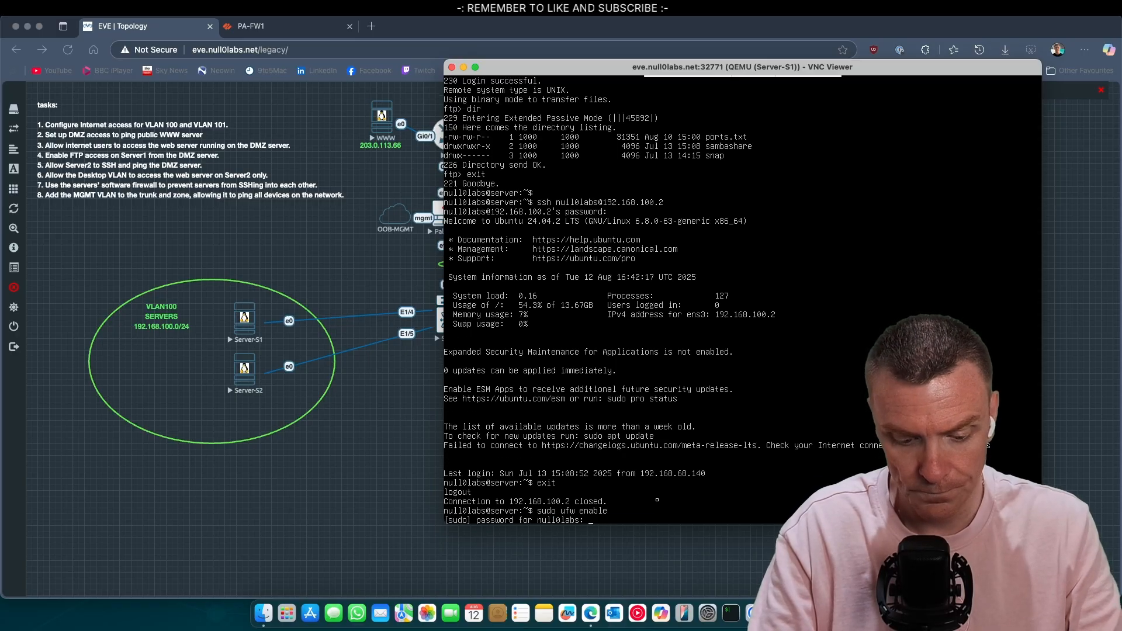
{"action": "key", "text": "Return"}
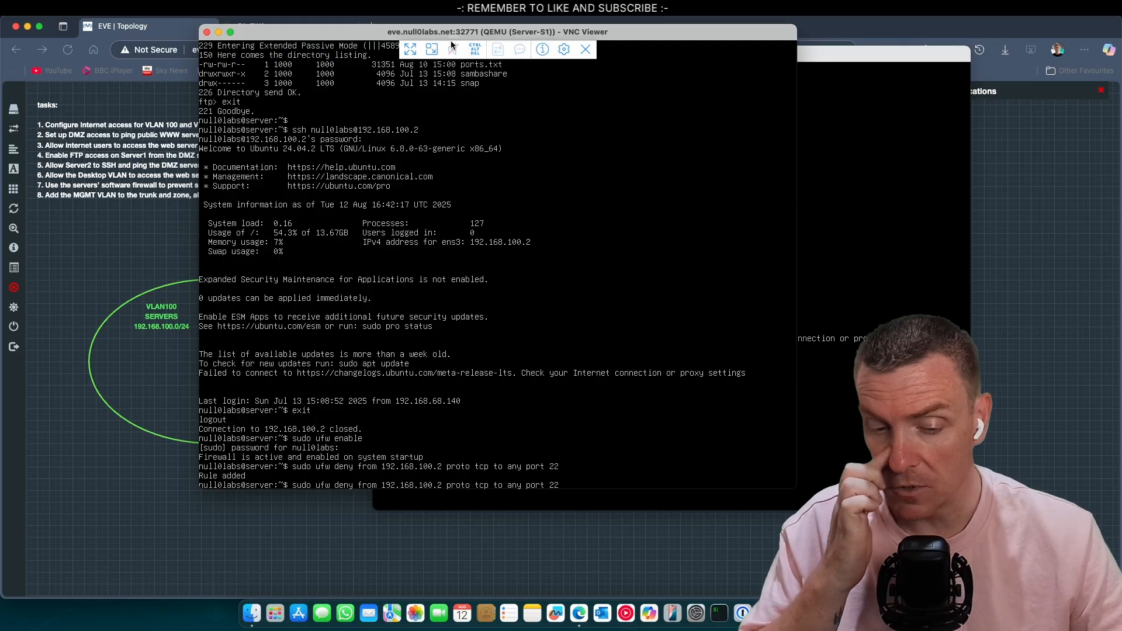
Step: Cancel Server-S2's hanging SSH attempt and clear the recalled command on Server-S1's prompt
{"action": "left_click", "coordinate": [807, 358]}
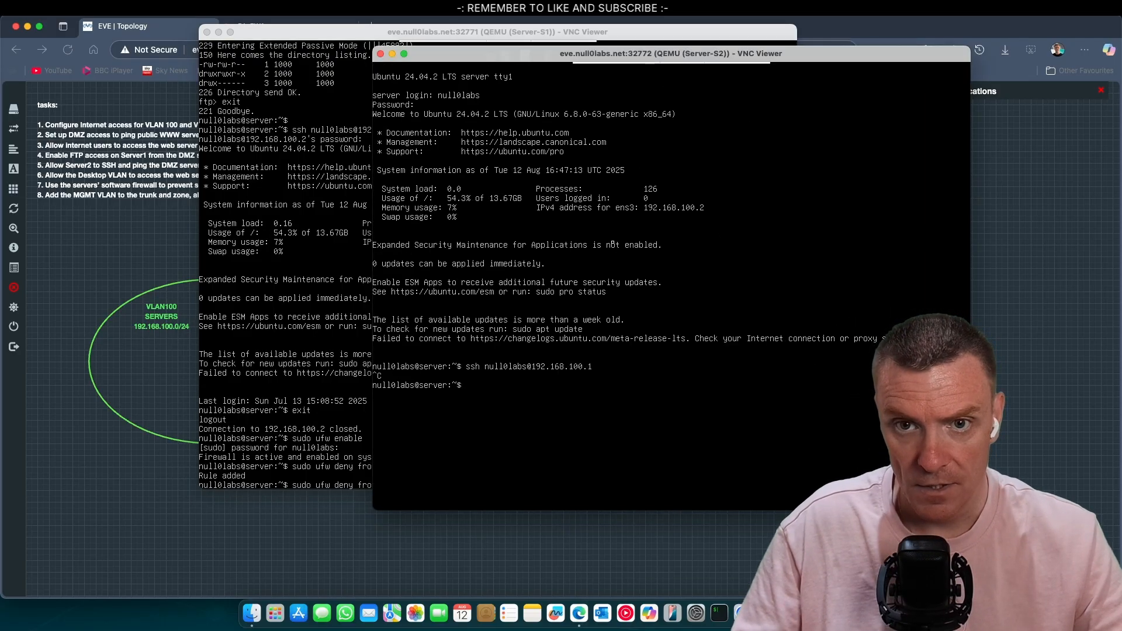
{"action": "left_click_drag", "start_coordinate": [630, 53], "coordinate": [716, 36]}
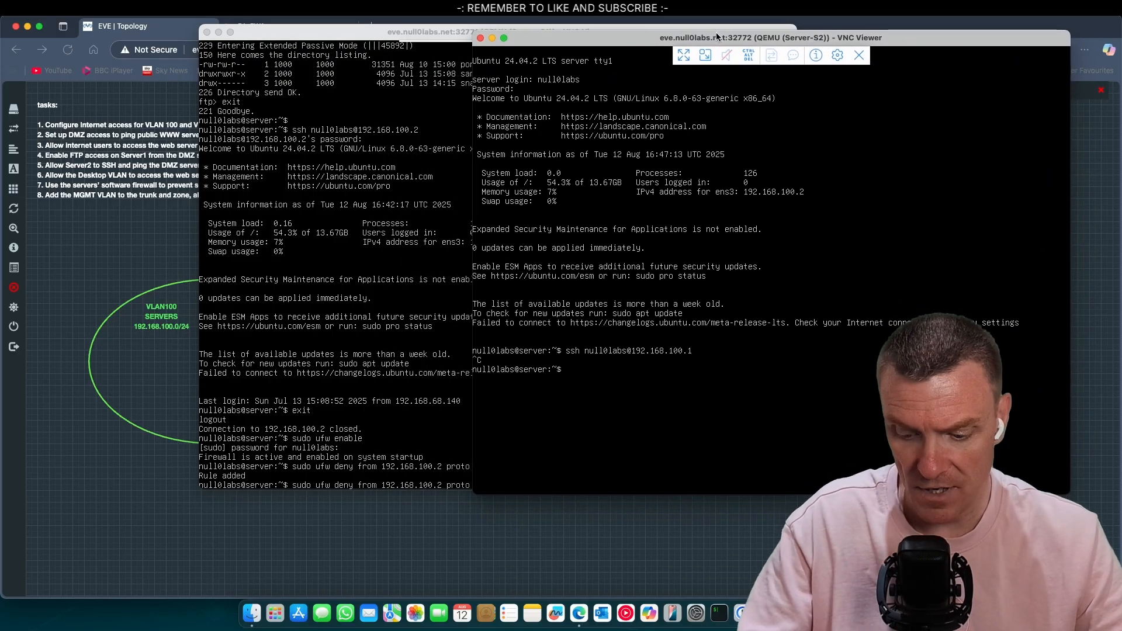
{"action": "key", "text": "Up"}
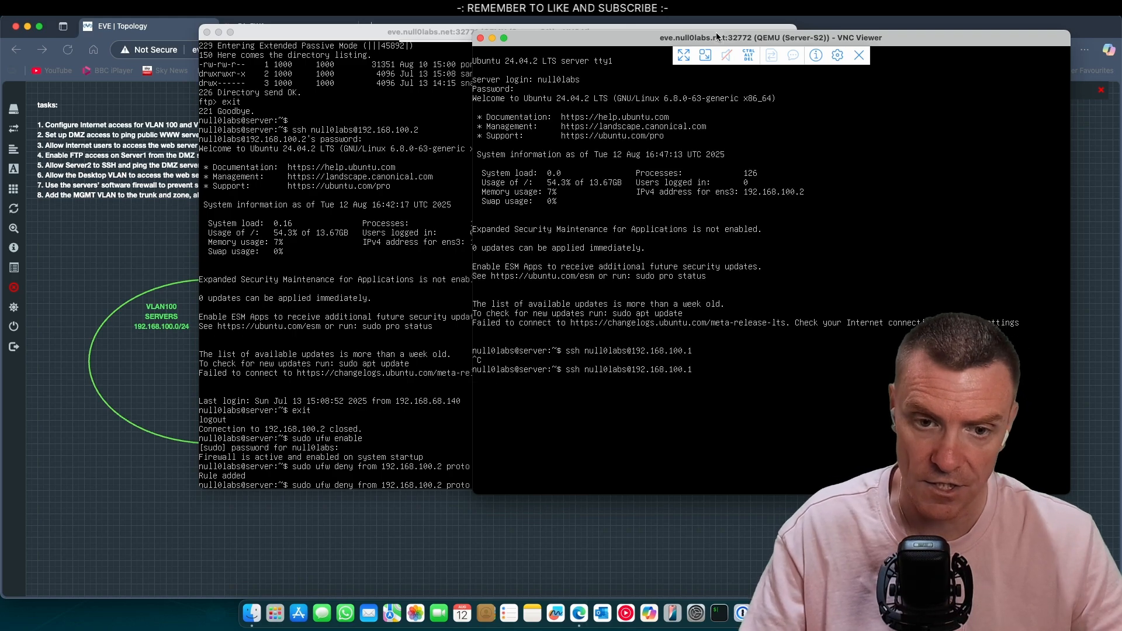
{"action": "key", "text": "ctrl+c"}
{"action": "left_click", "coordinate": [400, 251]}
{"action": "key", "text": "ctrl+u"}
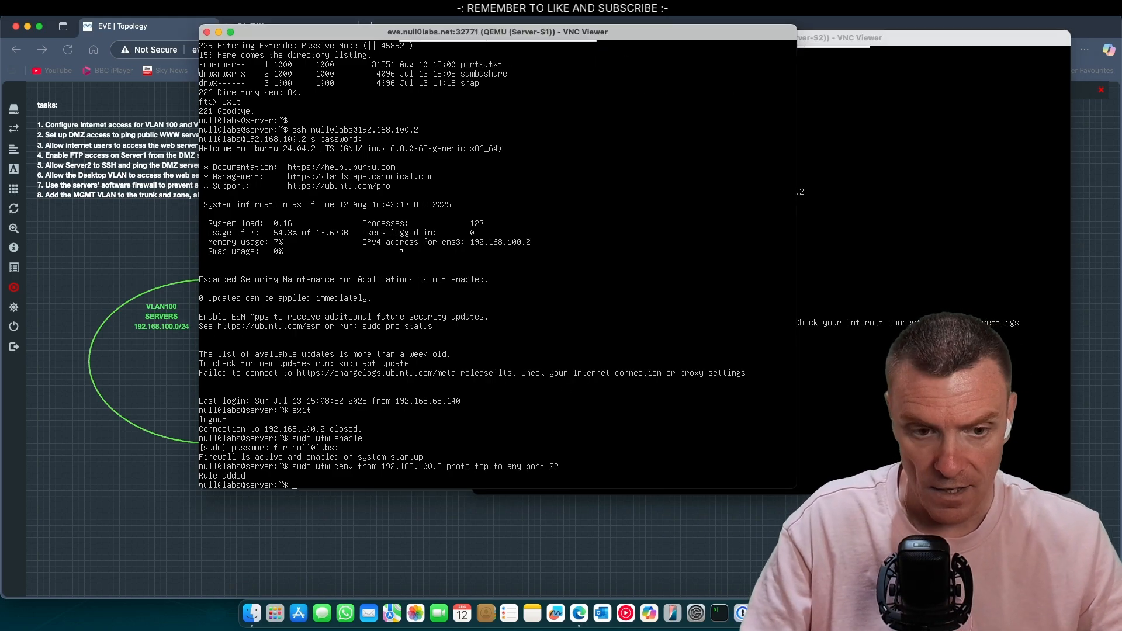
{"action": "left_click", "coordinate": [850, 211]}
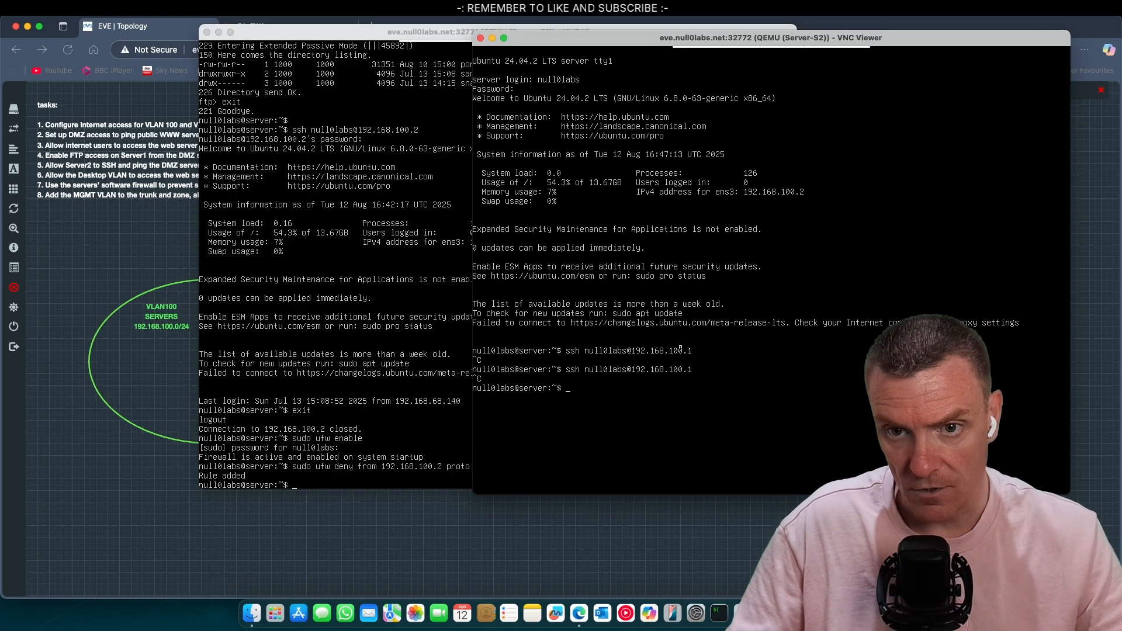
{"action": "left_click", "coordinate": [286, 319]}
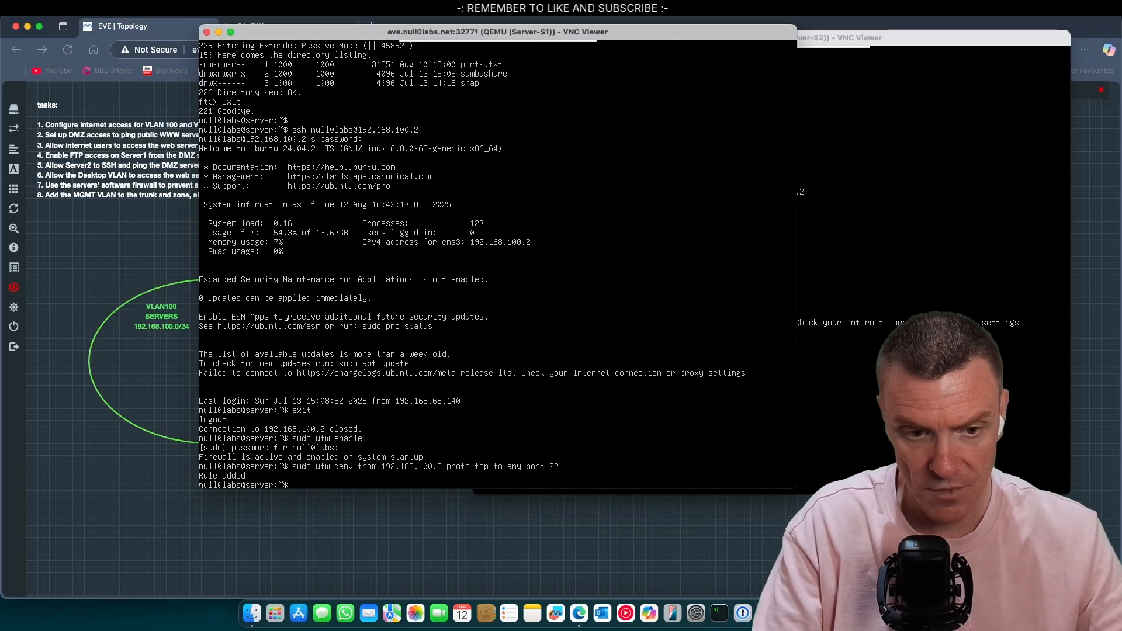
Step: SSH from Server-S1 to 192.168.100.2 again, log in successfully, and exit
{"action": "type", "text": "ss"}
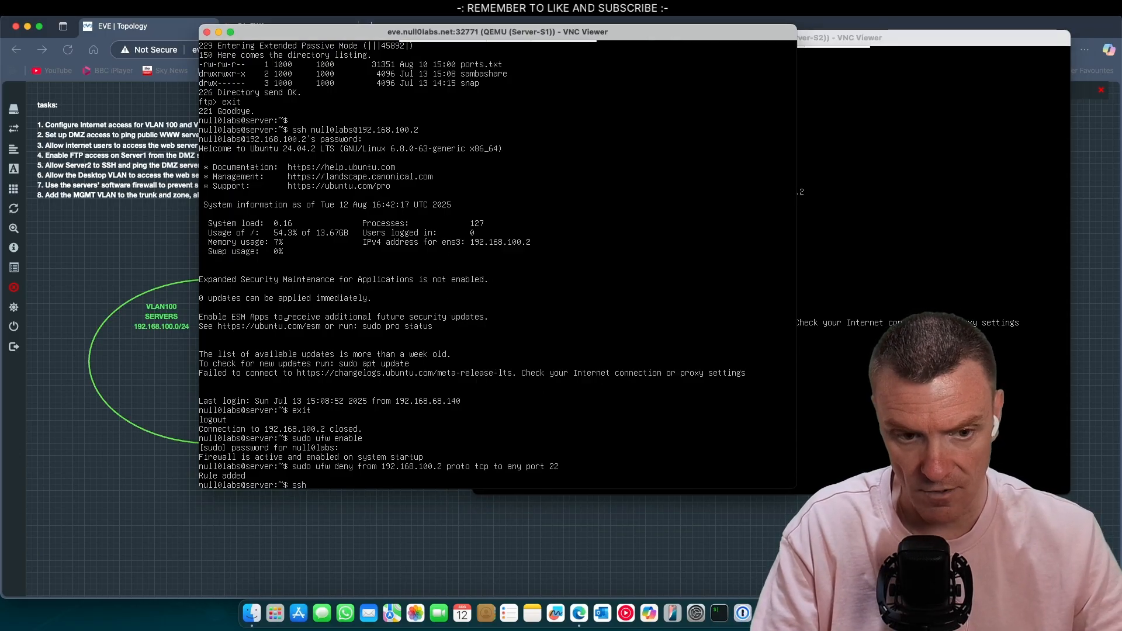
{"action": "type", "text": "h "}
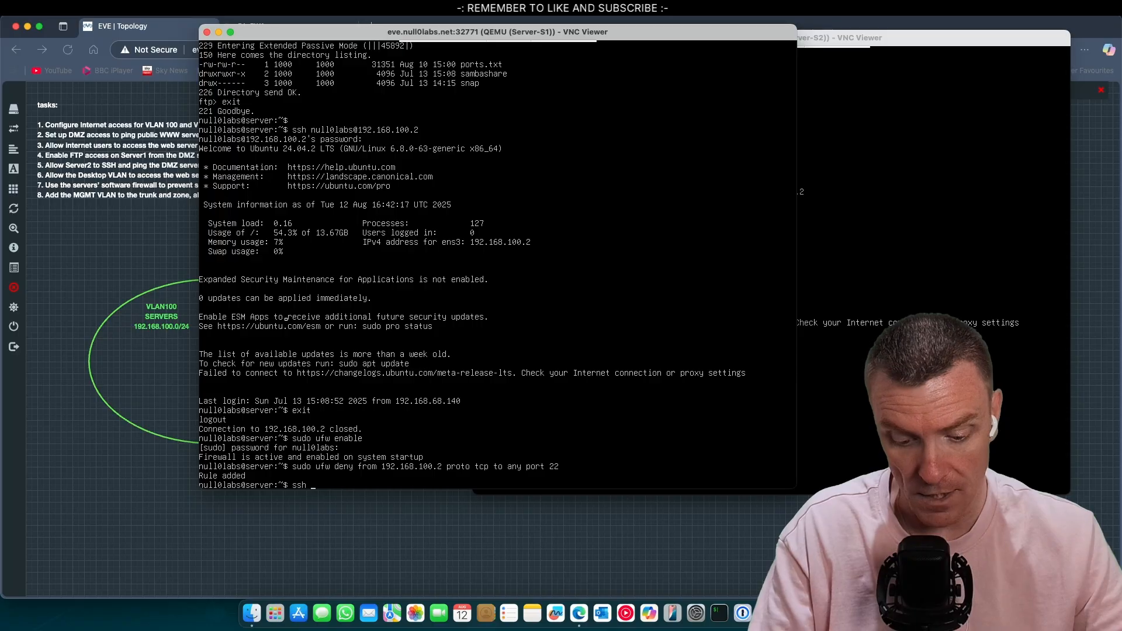
{"action": "type", "text": "null0labs"}
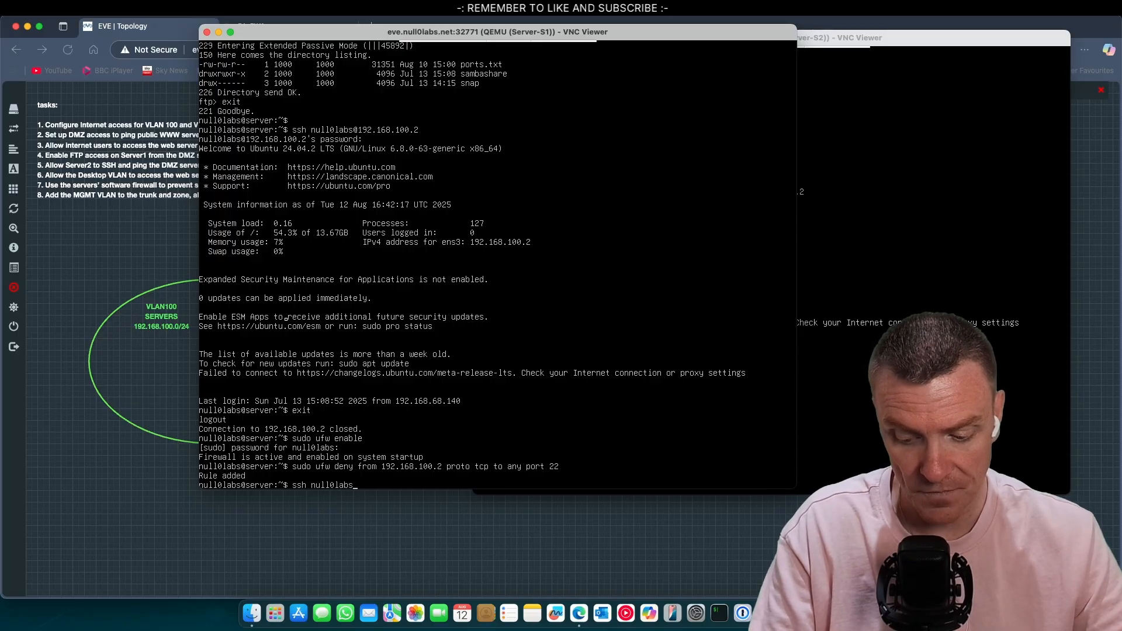
{"action": "type", "text": "\""}
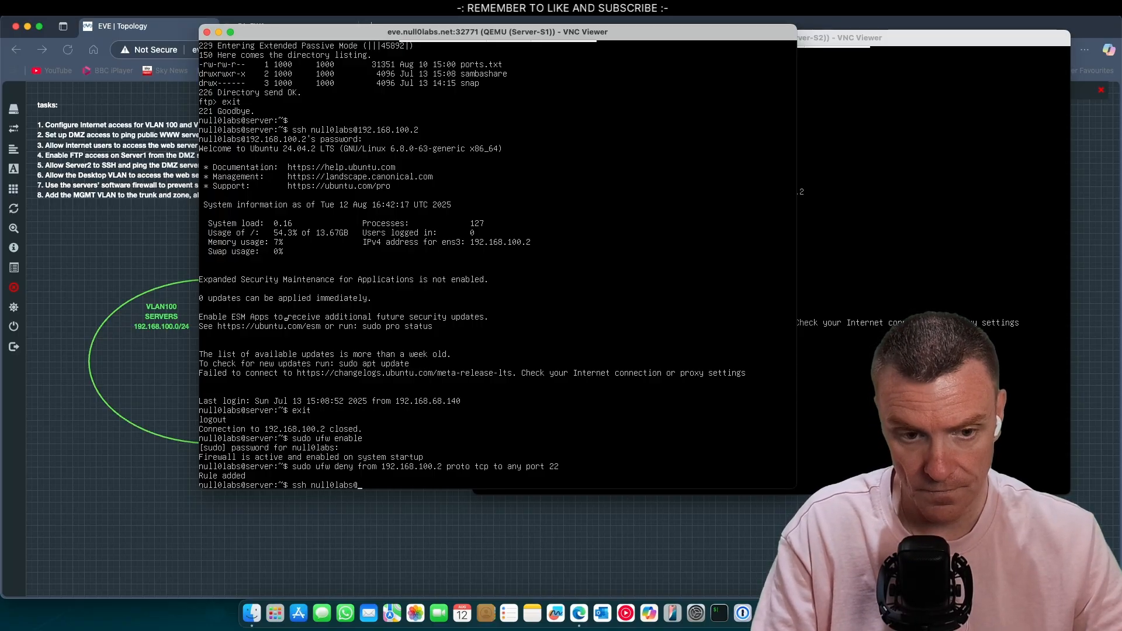
{"action": "type", "text": "192.1"}
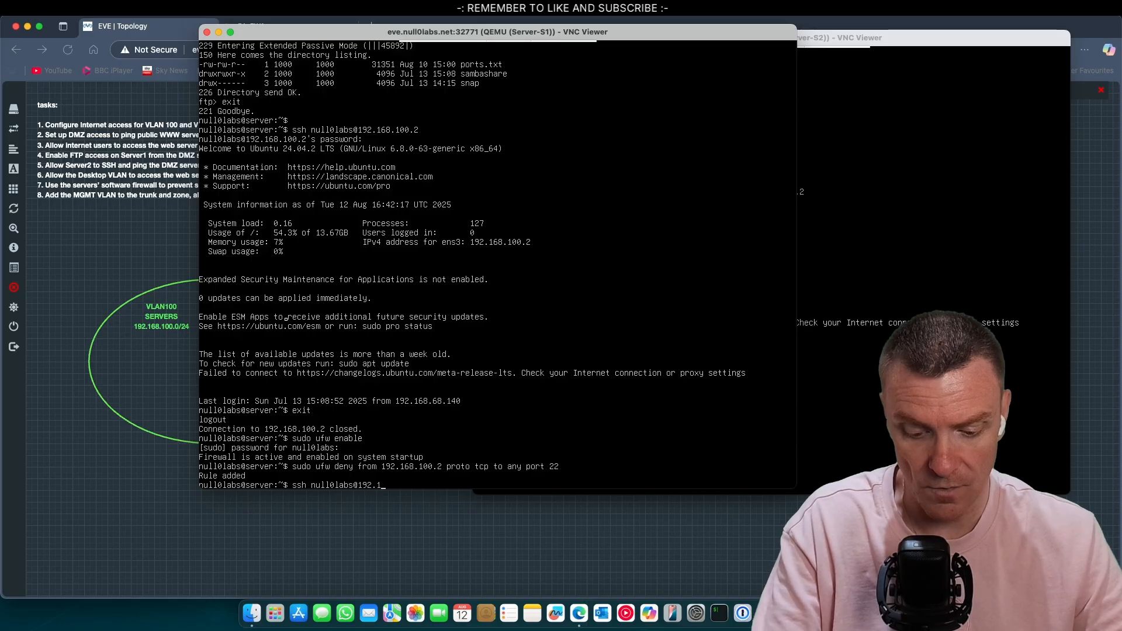
{"action": "type", "text": "68.100.2"}
{"action": "key", "text": "Return"}
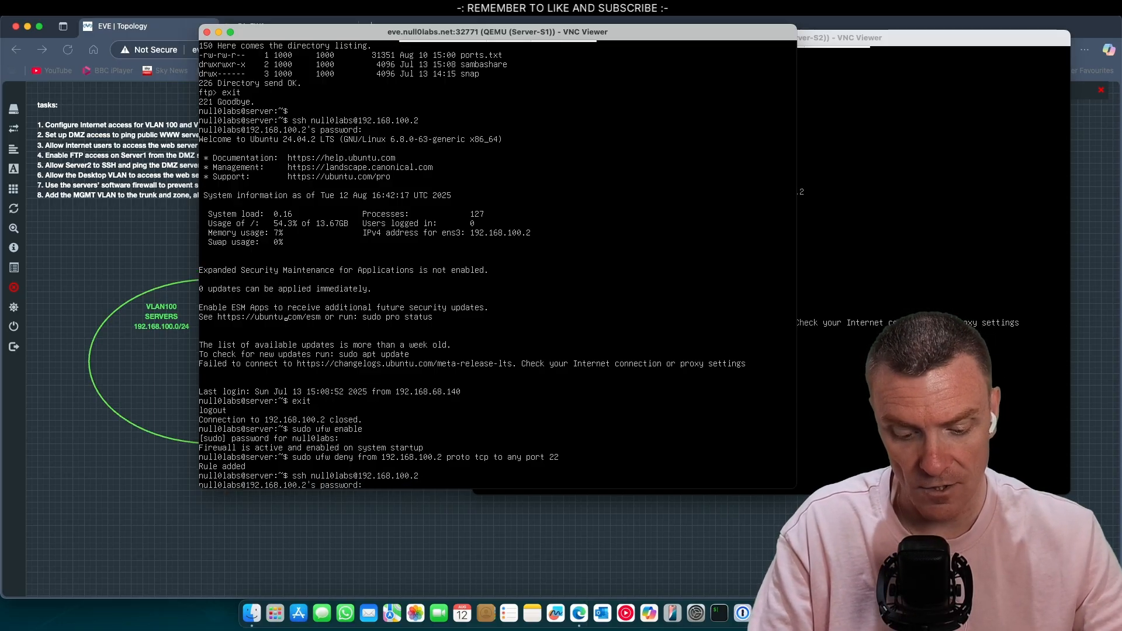
{"action": "key", "text": "Return"}
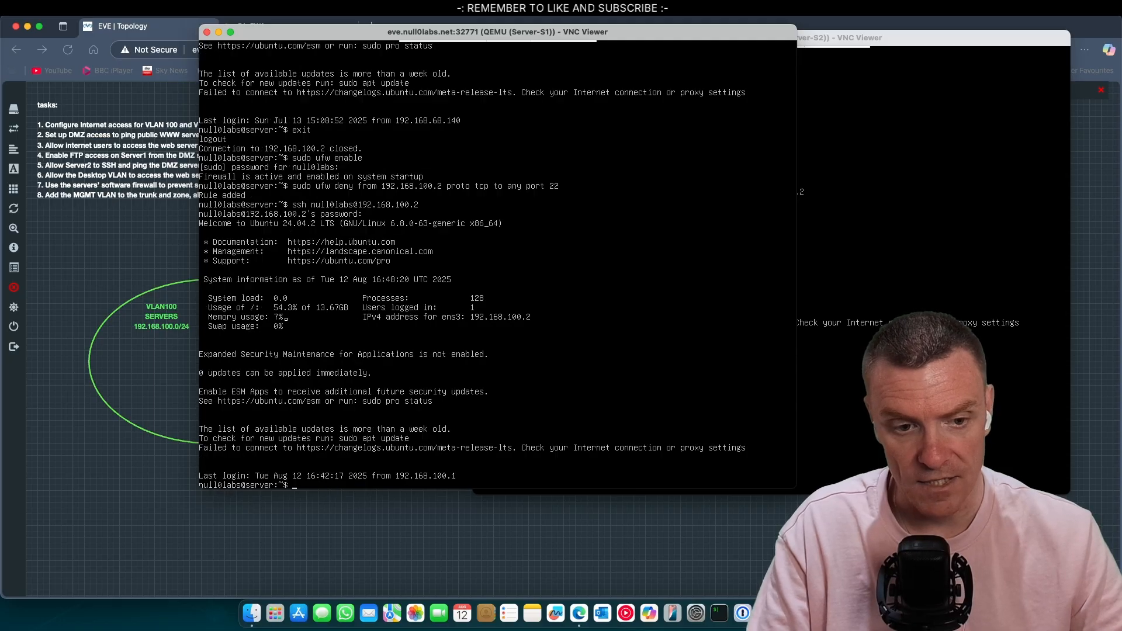
{"action": "type", "text": "exit"}
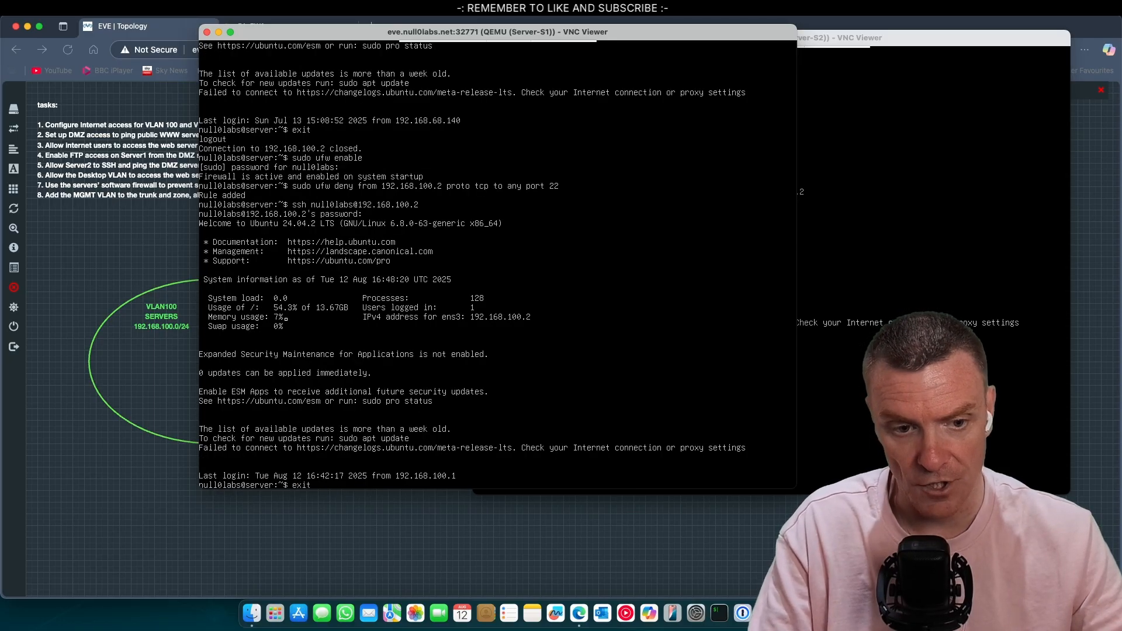
{"action": "key", "text": "Return"}
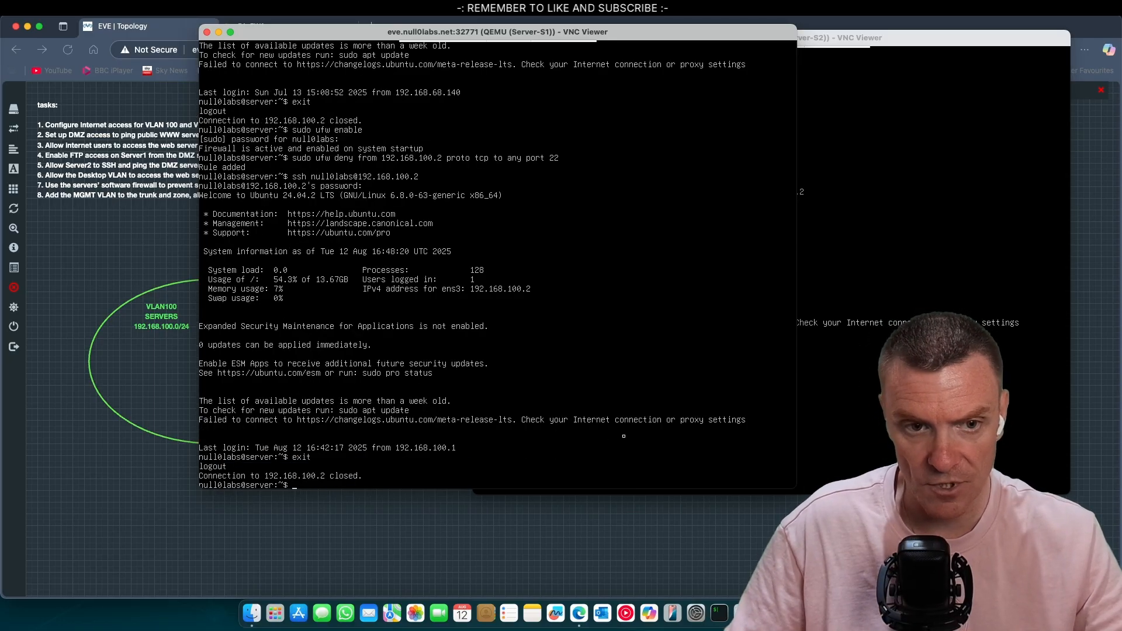
{"action": "left_click", "coordinate": [929, 187]}
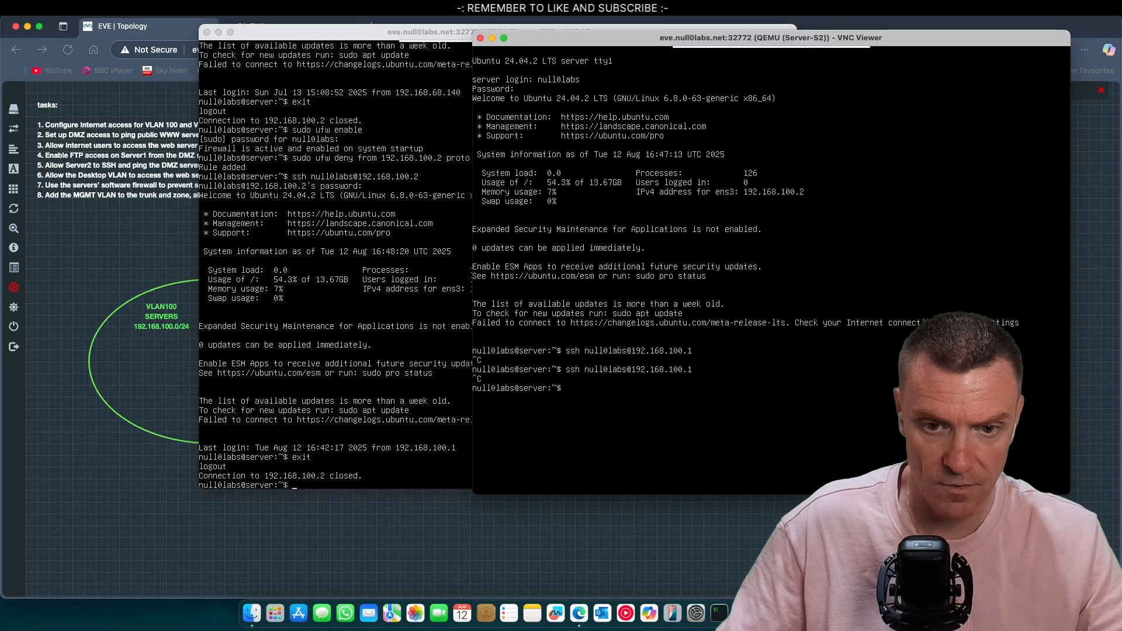
Step: Enable ufw on Server-S2 with sudo ufw enable, supplying the sudo password
{"action": "type", "text": "sudo"}
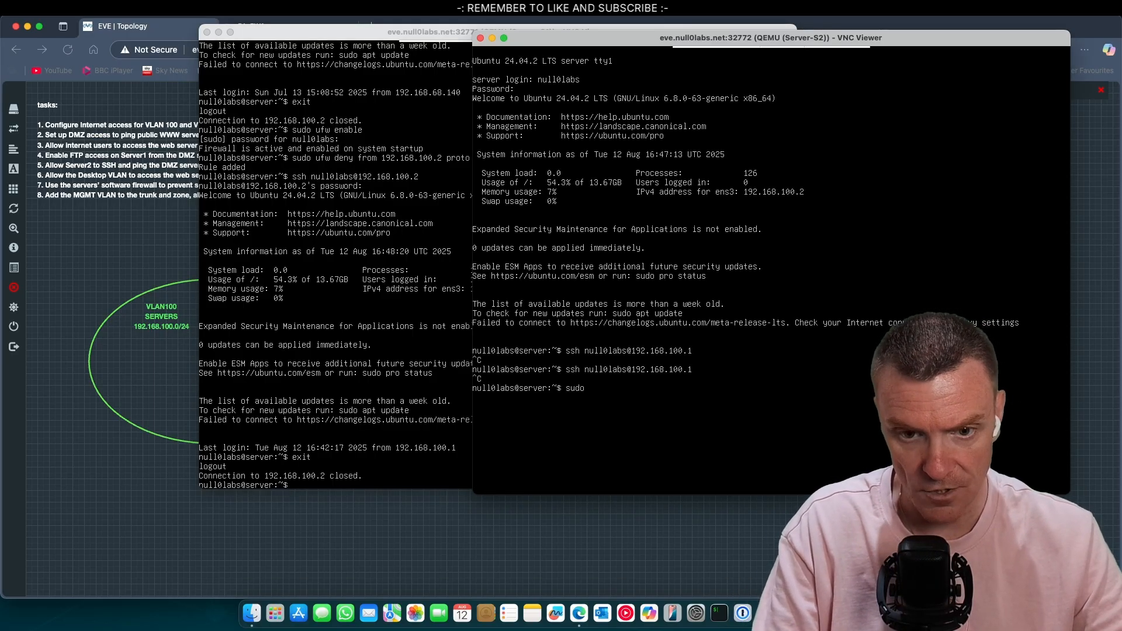
{"action": "type", "text": " ufw "}
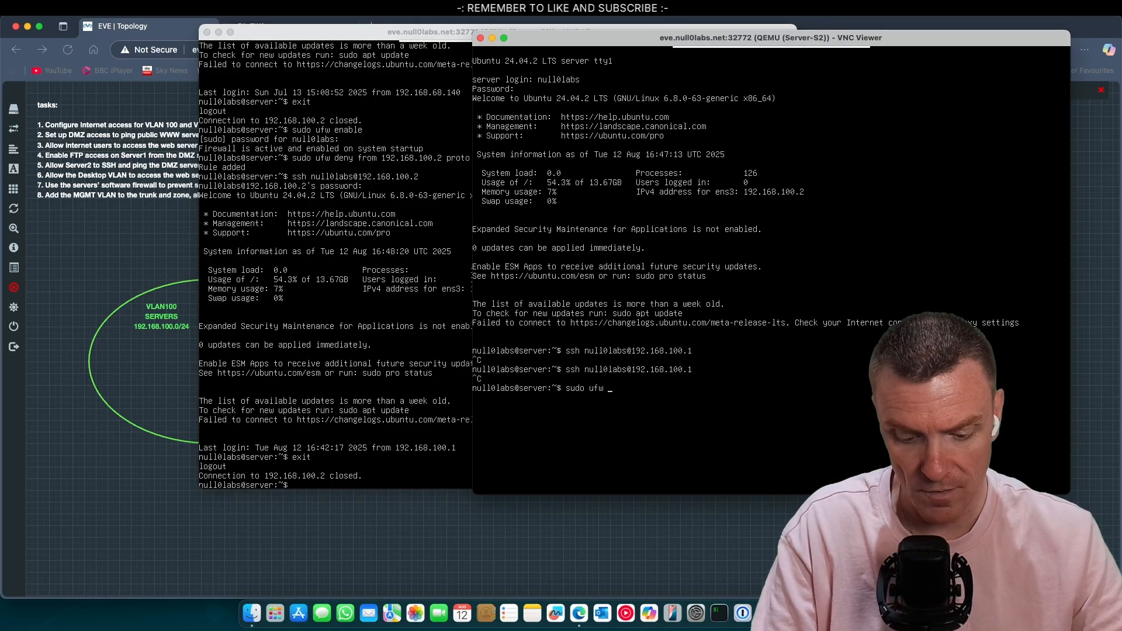
{"action": "type", "text": "enable"}
{"action": "key", "text": "Return"}
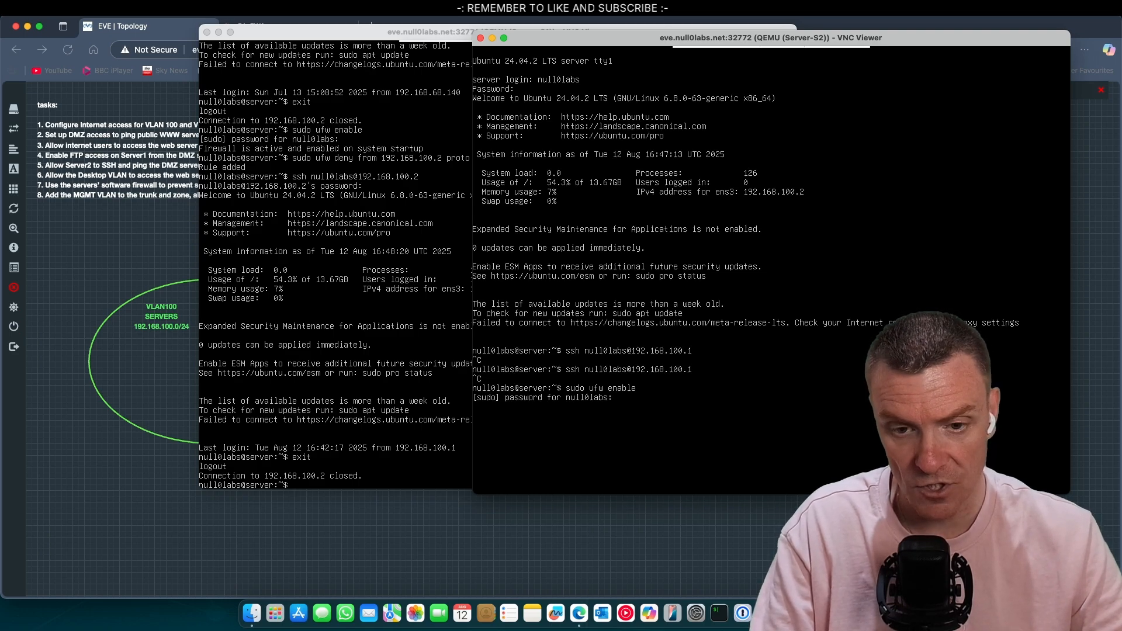
{"action": "key", "text": "Return"}
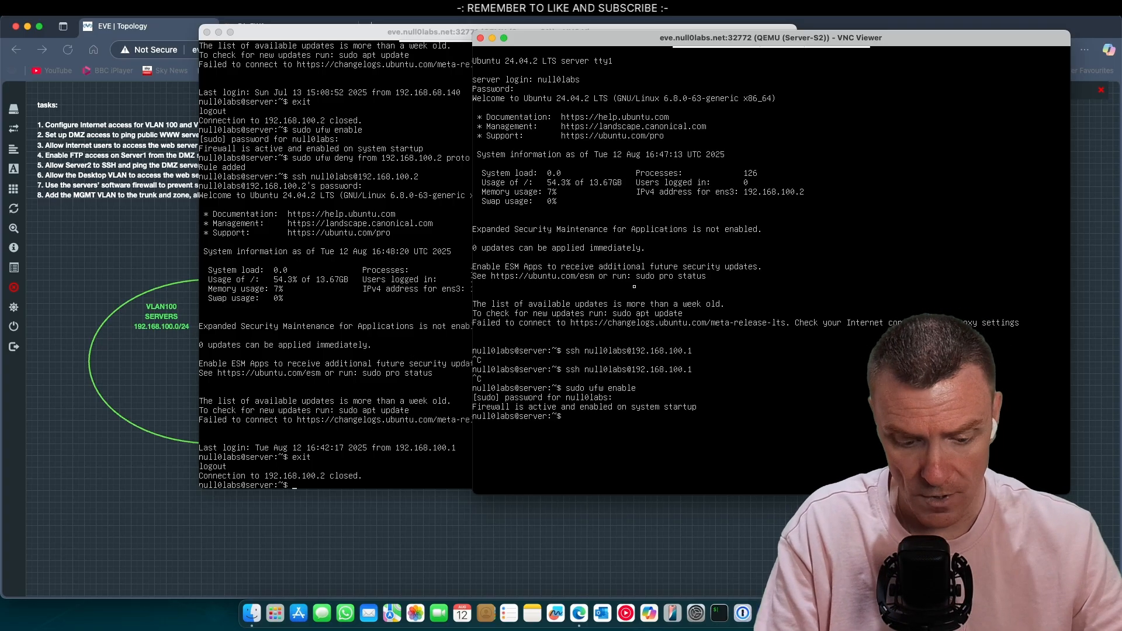
Step: Add a ufw rule on Server-S2 denying TCP port 22 from 192.168.100.1
{"action": "type", "text": "sudo ufw"}
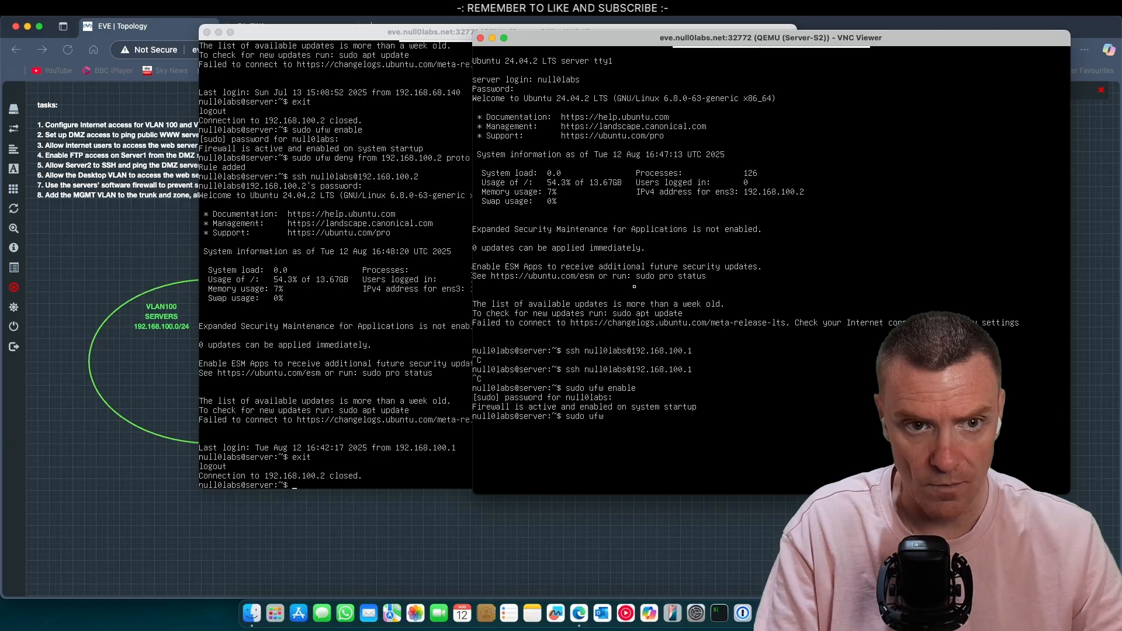
{"action": "type", "text": " deny "}
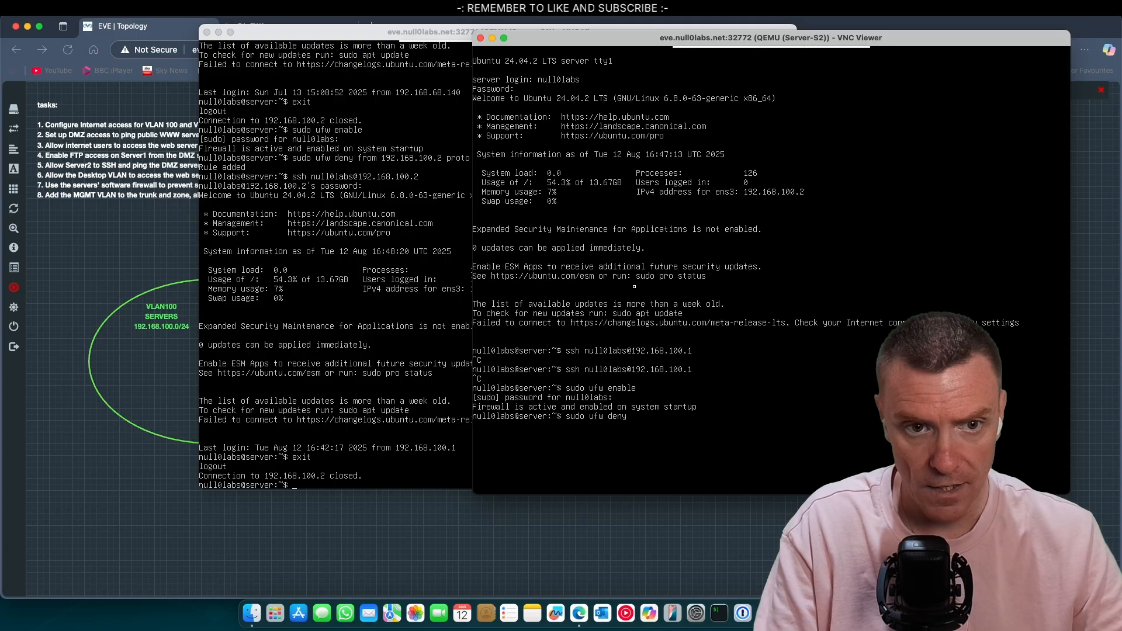
{"action": "type", "text": "from 192.168.100"}
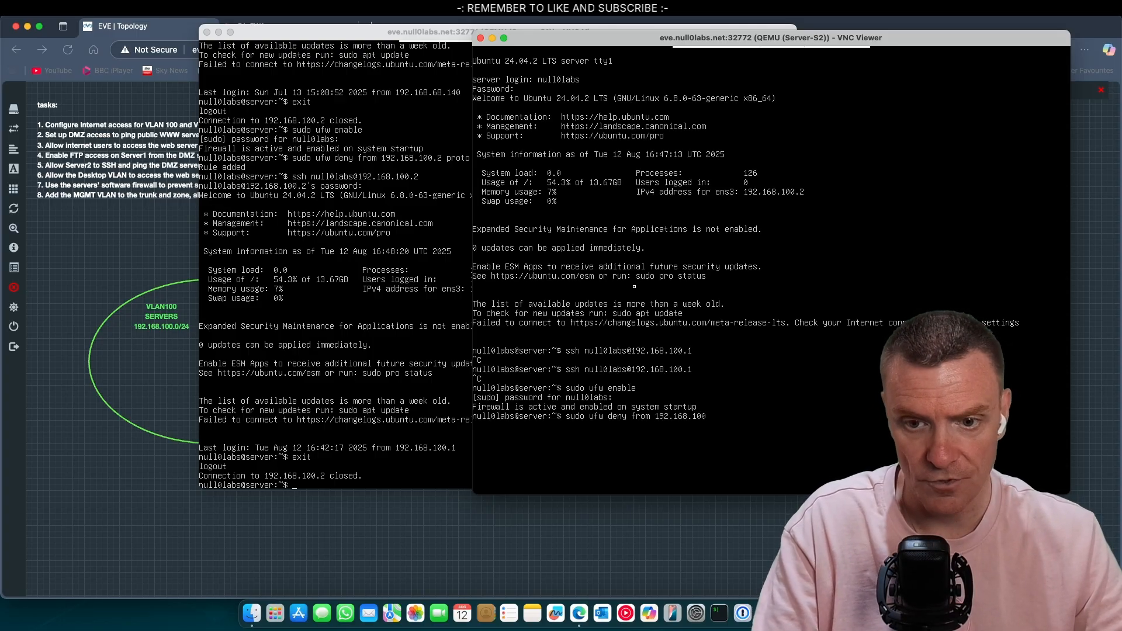
{"action": "type", "text": ".1 pro"}
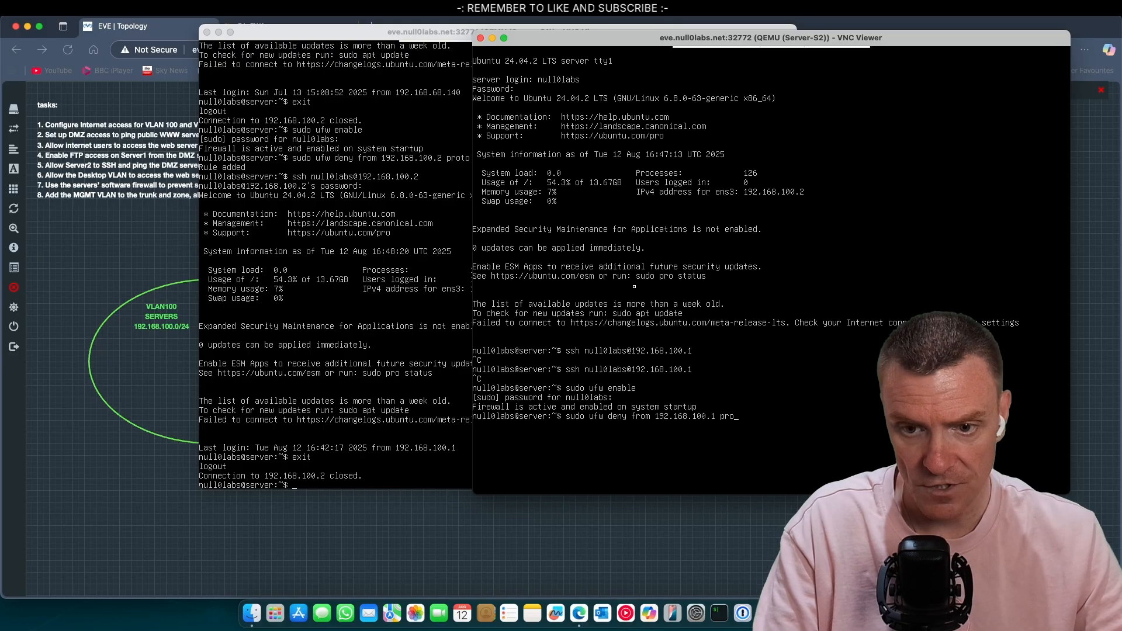
{"action": "type", "text": "to"}
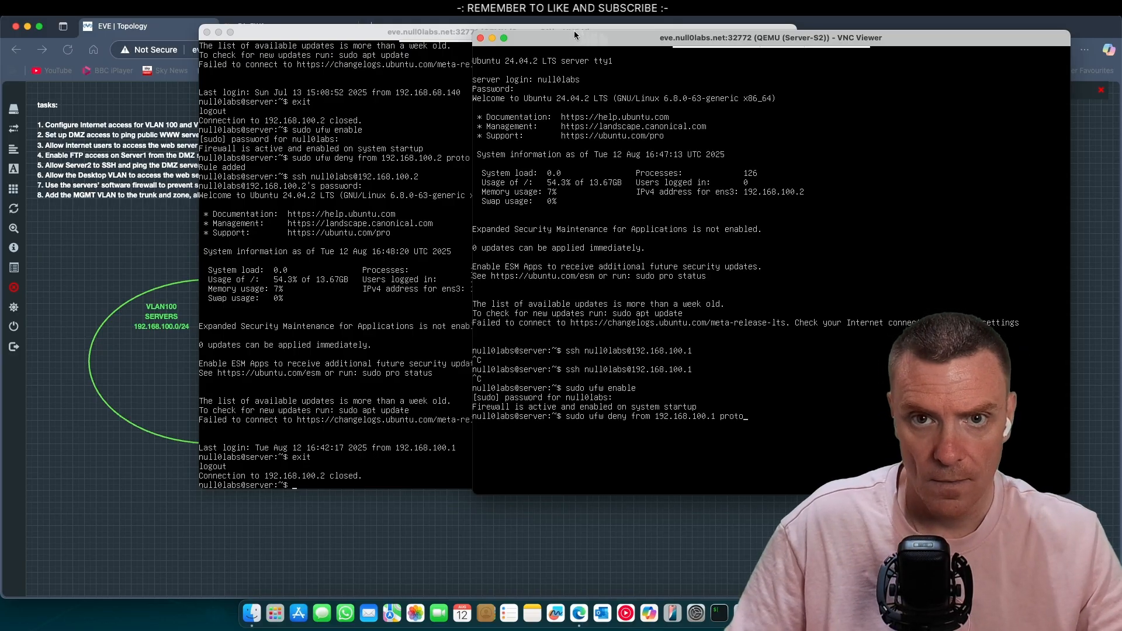
{"action": "left_click_drag", "start_coordinate": [579, 34], "coordinate": [641, 32]}
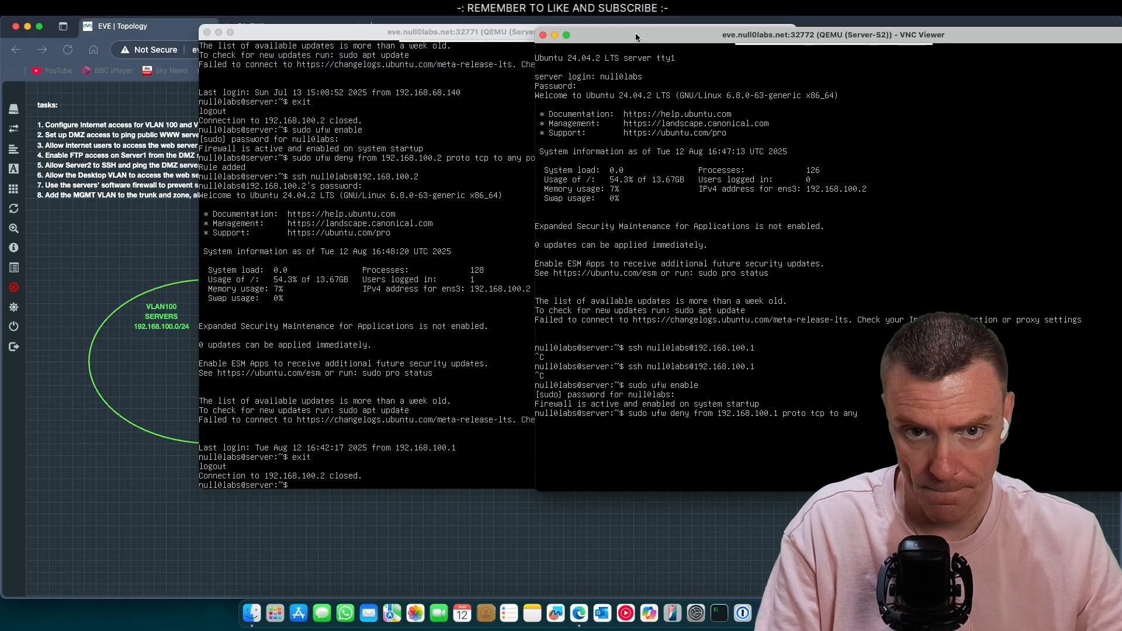
{"action": "type", "text": "por"}
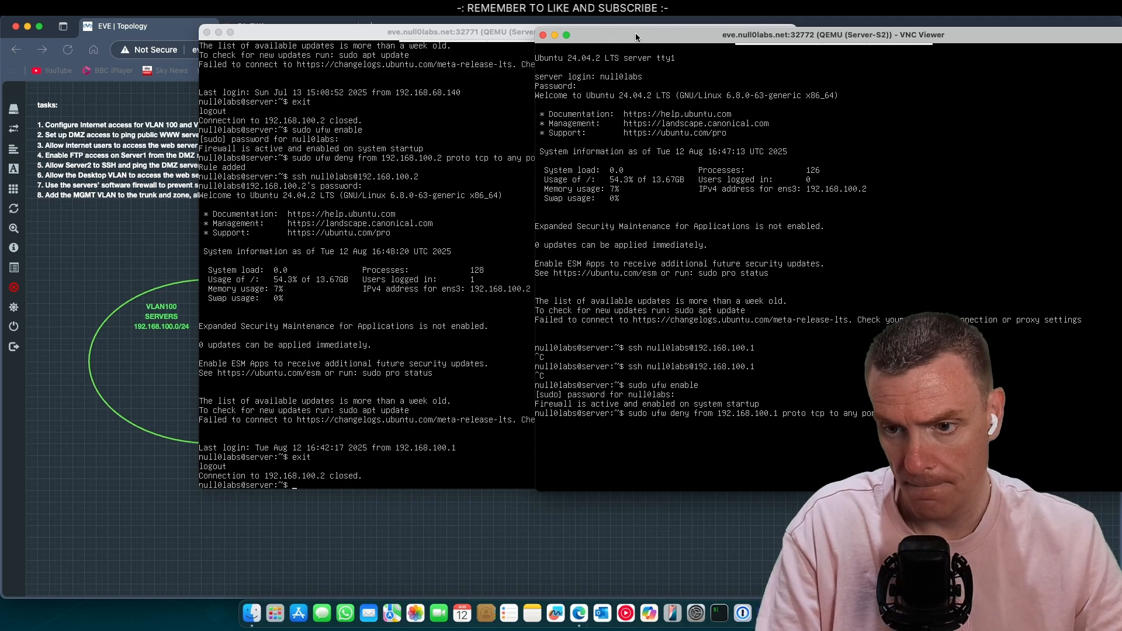
{"action": "key", "text": "Return"}
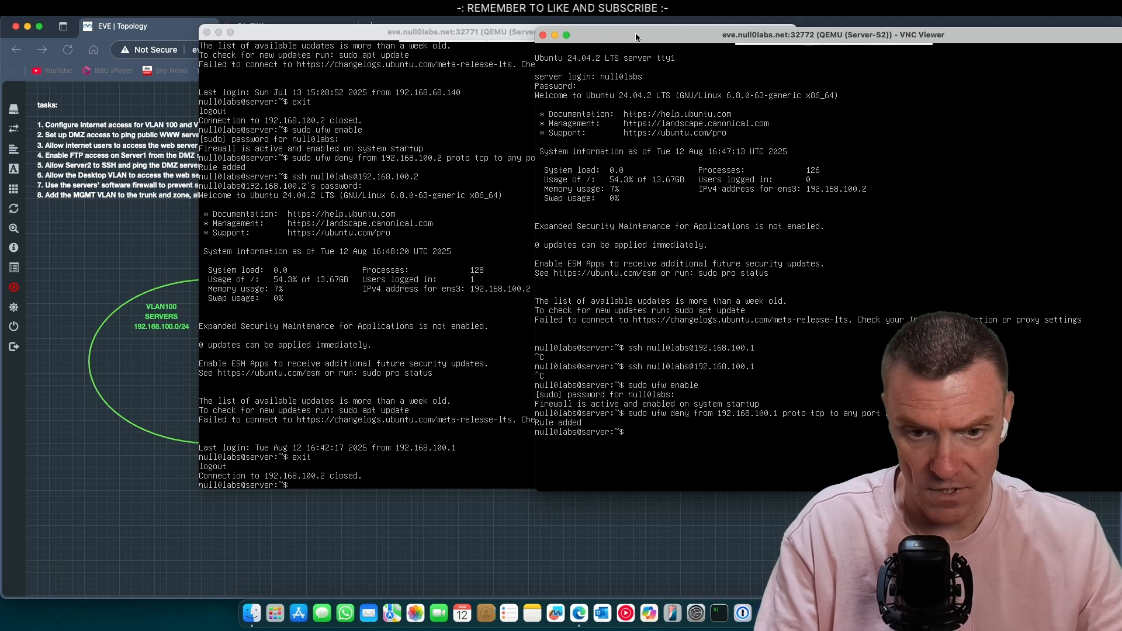
{"action": "left_click", "coordinate": [350, 113]}
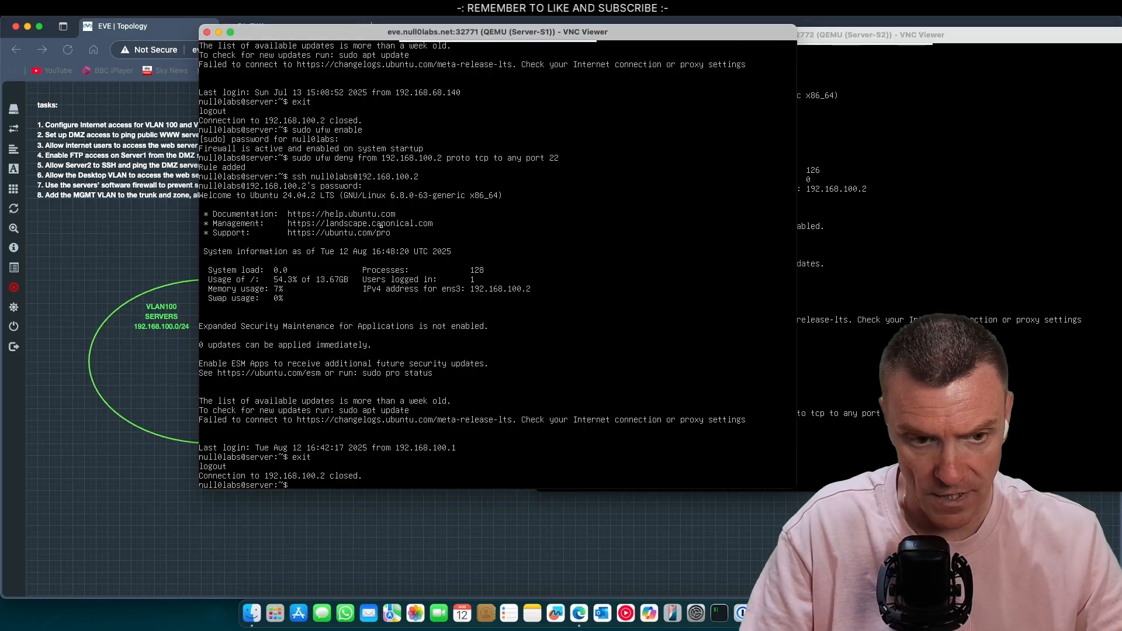
Step: Retry SSH from Server-S1 to 192.168.100.2, cancel the hang, log out, and close its console
{"action": "key", "text": "Up"}
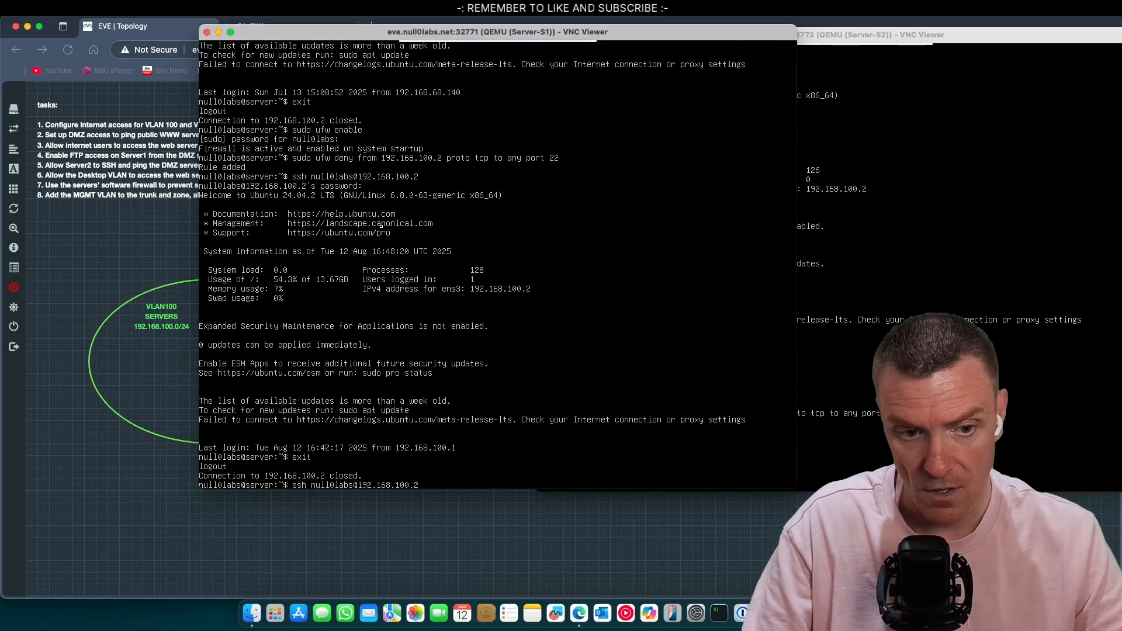
{"action": "key", "text": "Return"}
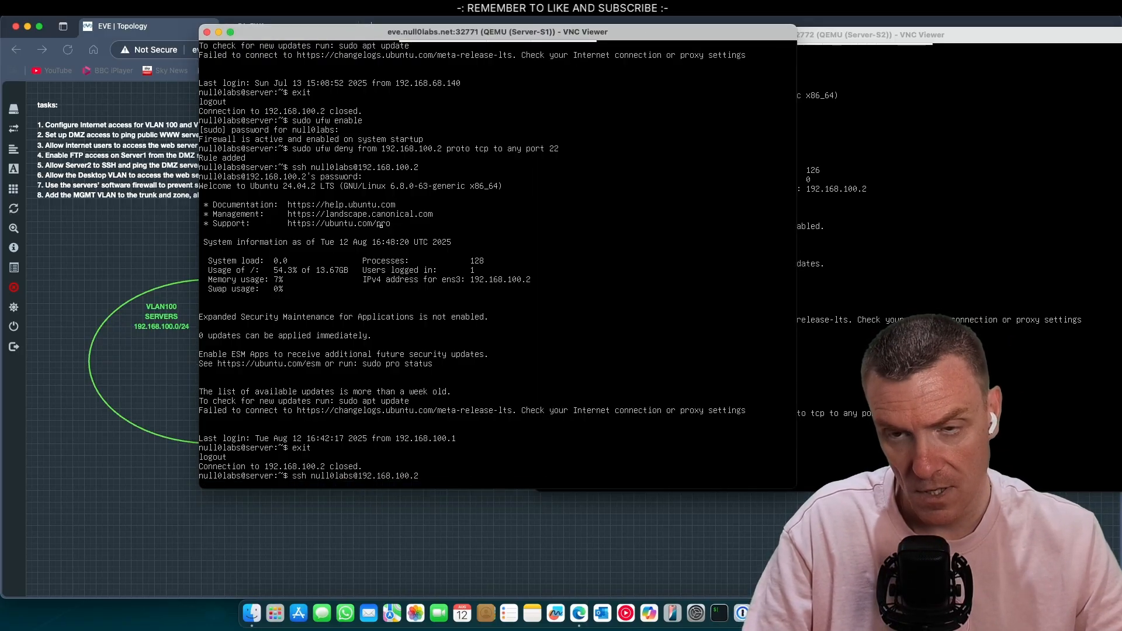
{"action": "key", "text": "ctrl+c"}
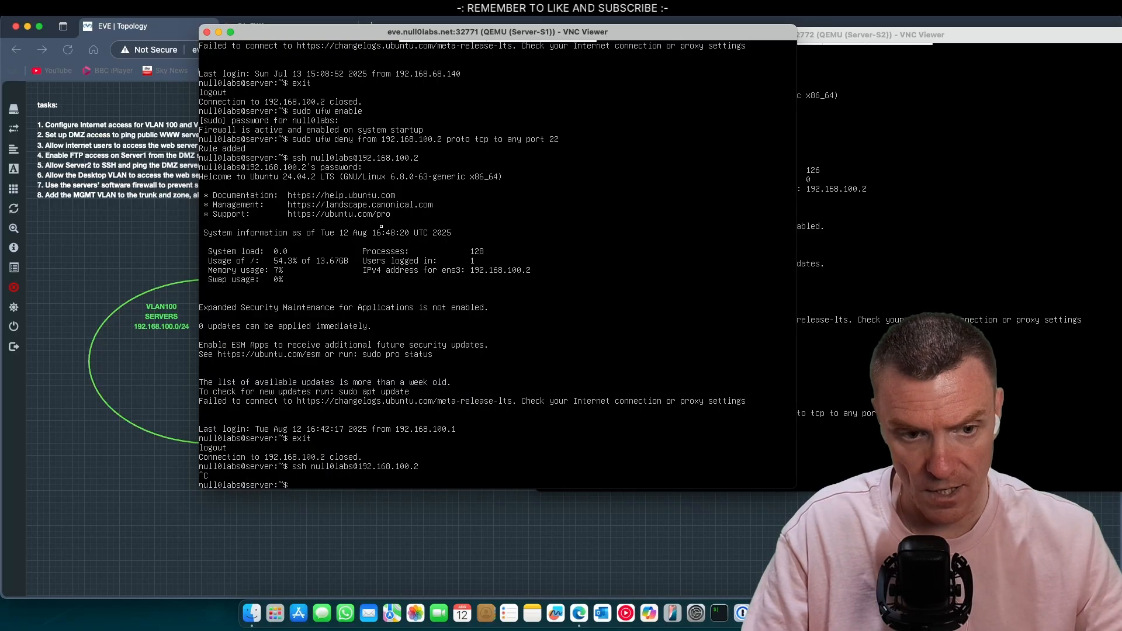
{"action": "type", "text": "exit"}
{"action": "key", "text": "Return"}
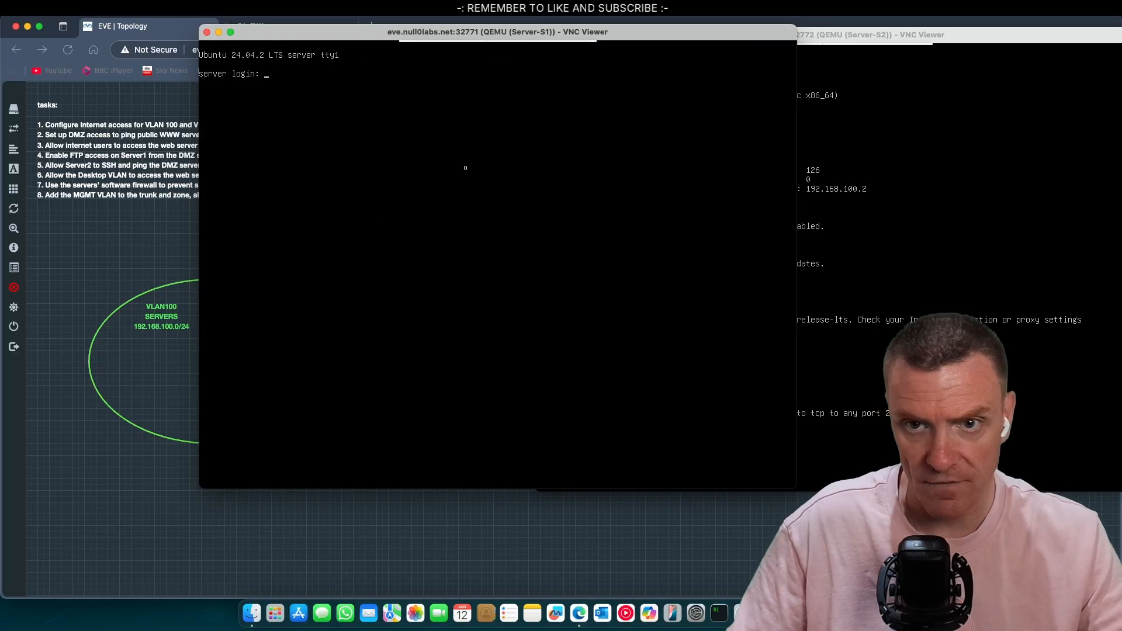
{"action": "left_click", "coordinate": [207, 32]}
Step: Log out of Server-S2's console and close its VNC Viewer window
{"action": "left_click", "coordinate": [875, 300]}
{"action": "type", "text": "ex"}
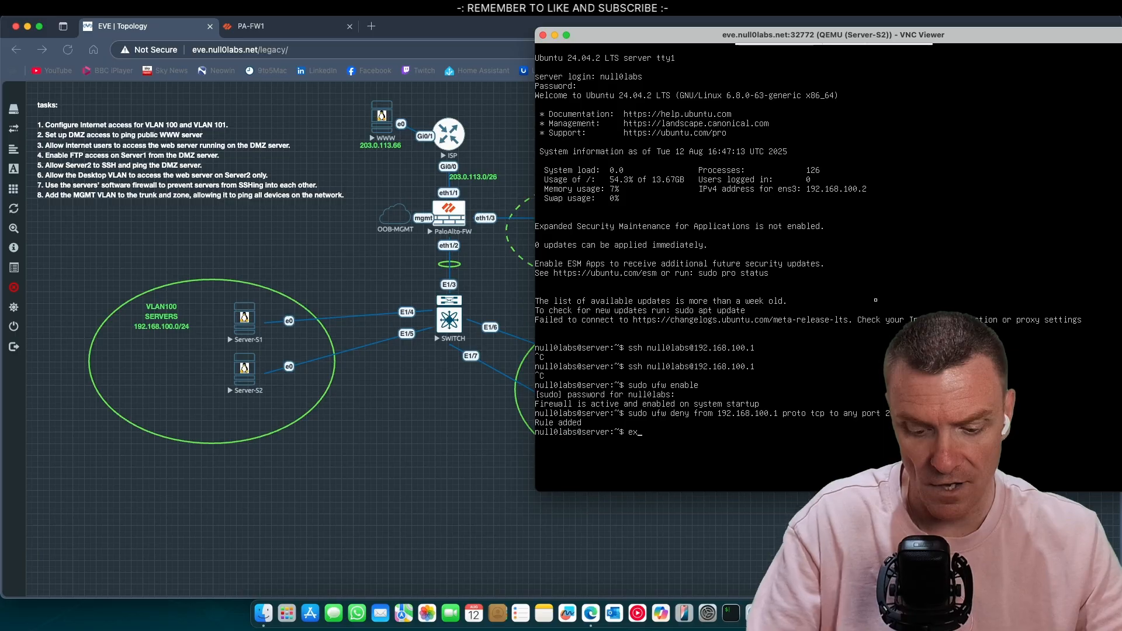
{"action": "type", "text": "it"}
{"action": "key", "text": "Return"}
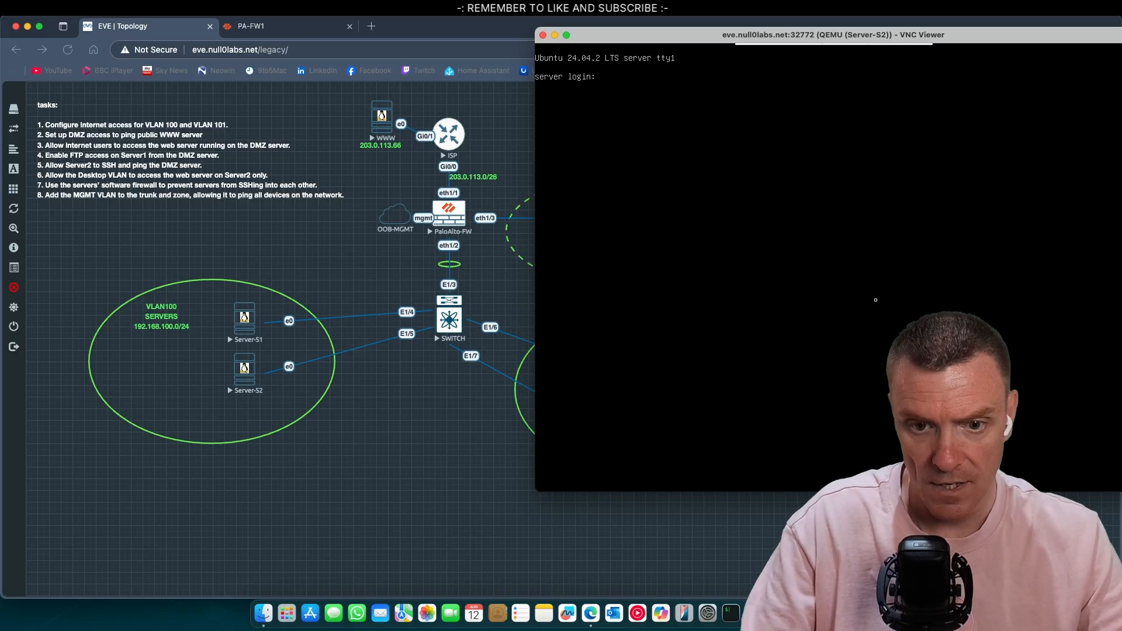
{"action": "left_click", "coordinate": [543, 35]}
Step: Reopen the server's VNC console from the EVE topology, accepting the unencrypted connection
{"action": "left_click", "coordinate": [248, 342]}
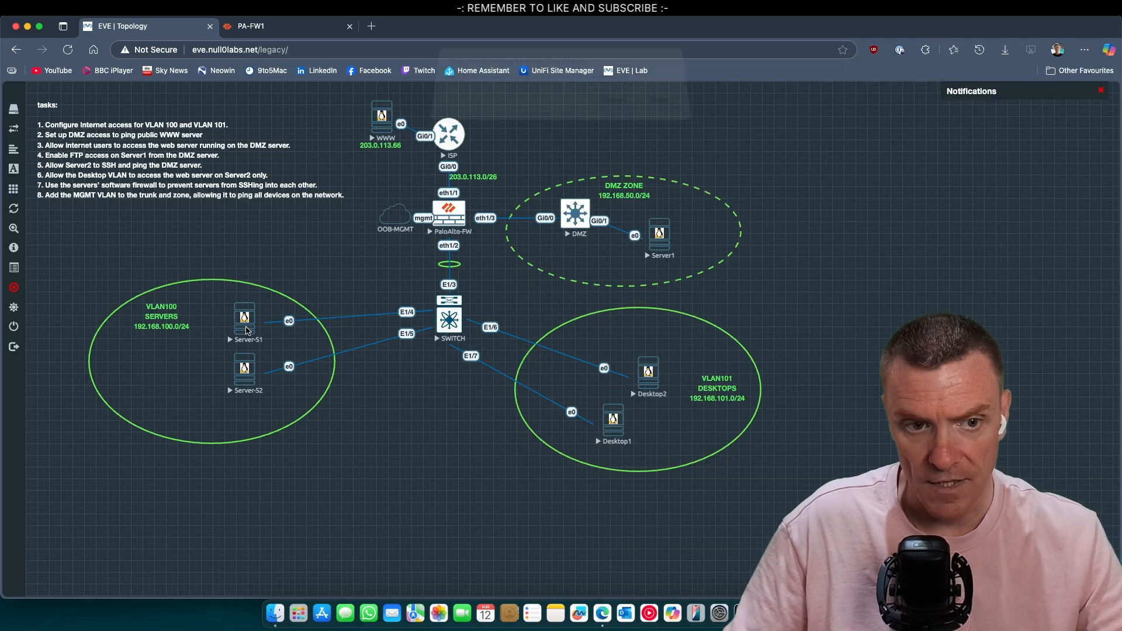
{"action": "left_click", "coordinate": [659, 111]}
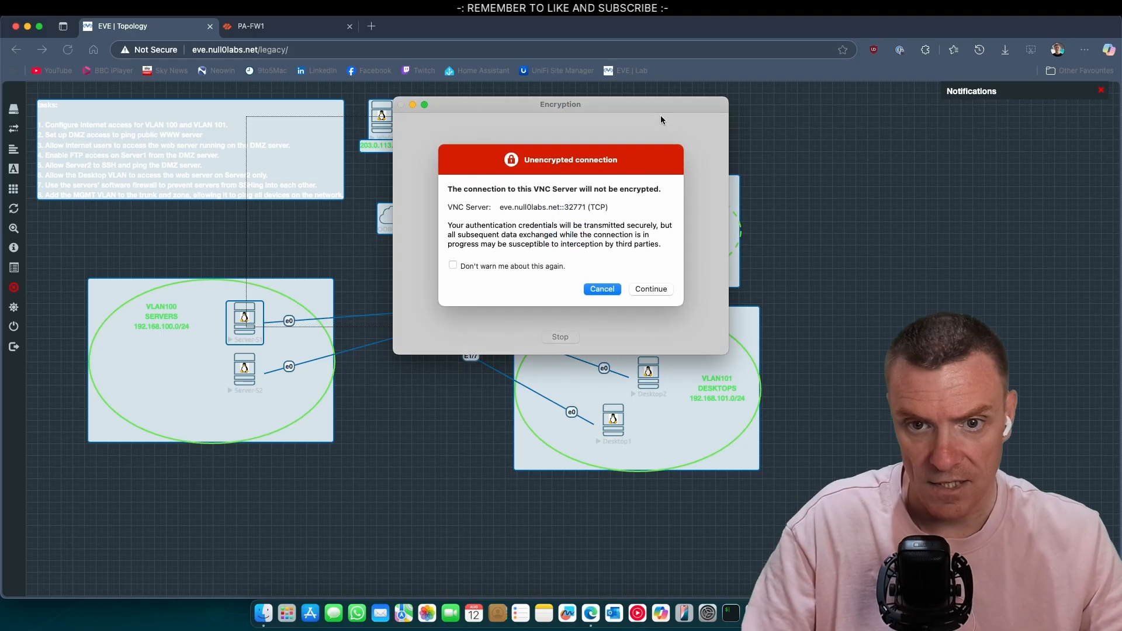
{"action": "left_click", "coordinate": [648, 289]}
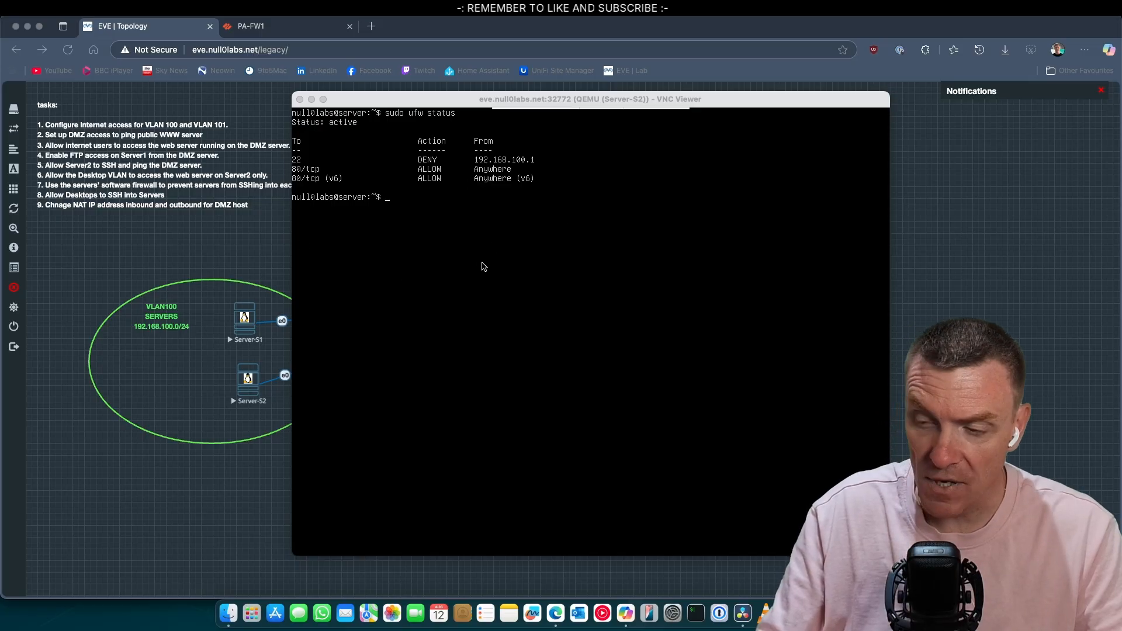
Step: Allow SSH through ufw on Server-S2 and list the rules showing 22/tcp allowed from anywhere
{"action": "left_click", "coordinate": [455, 242]}
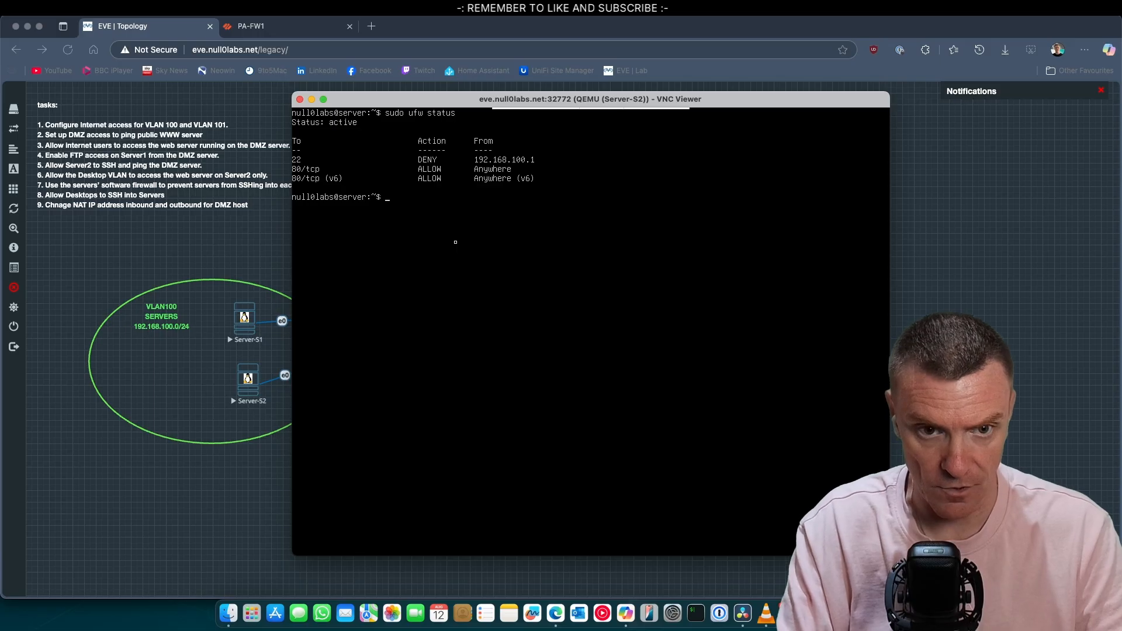
{"action": "key", "text": "Up"}
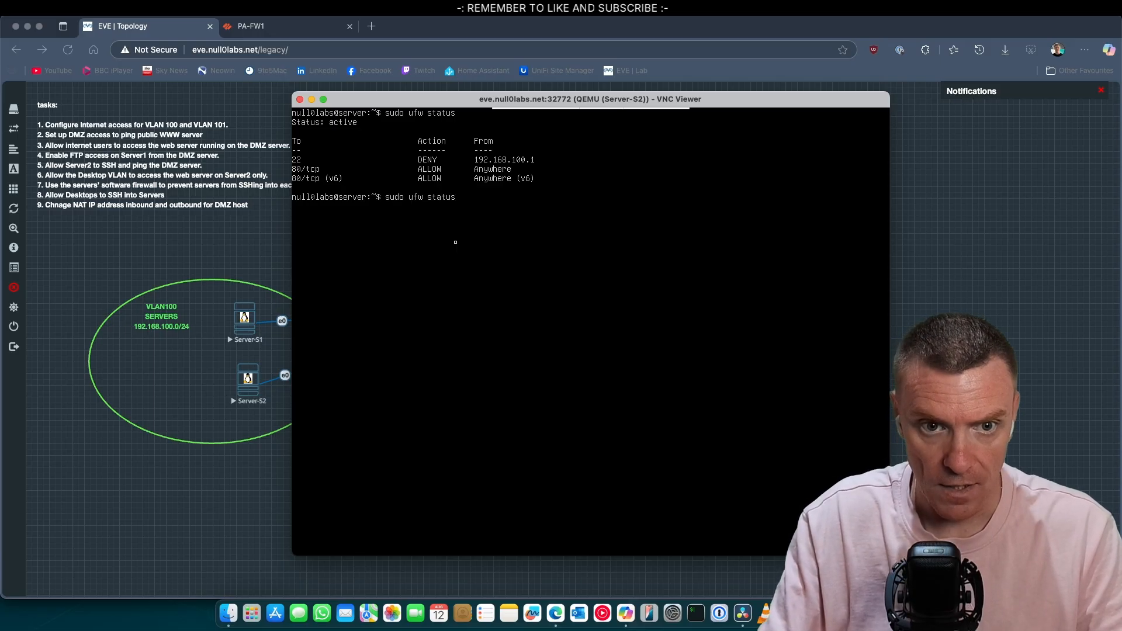
{"action": "key", "text": "BackSpace"}
{"action": "key", "text": "BackSpace"}
{"action": "key", "text": "BackSpace"}
{"action": "key", "text": "BackSpace"}
{"action": "key", "text": "BackSpace"}
{"action": "key", "text": "BackSpace"}
{"action": "type", "text": "reload"}
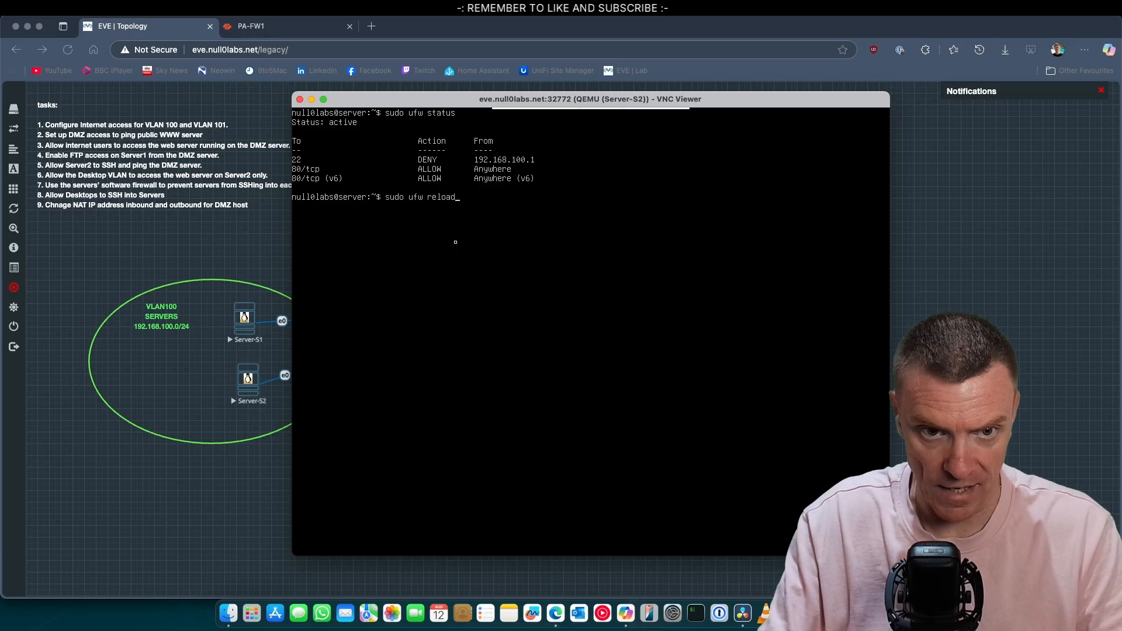
{"action": "key", "text": "Up"}
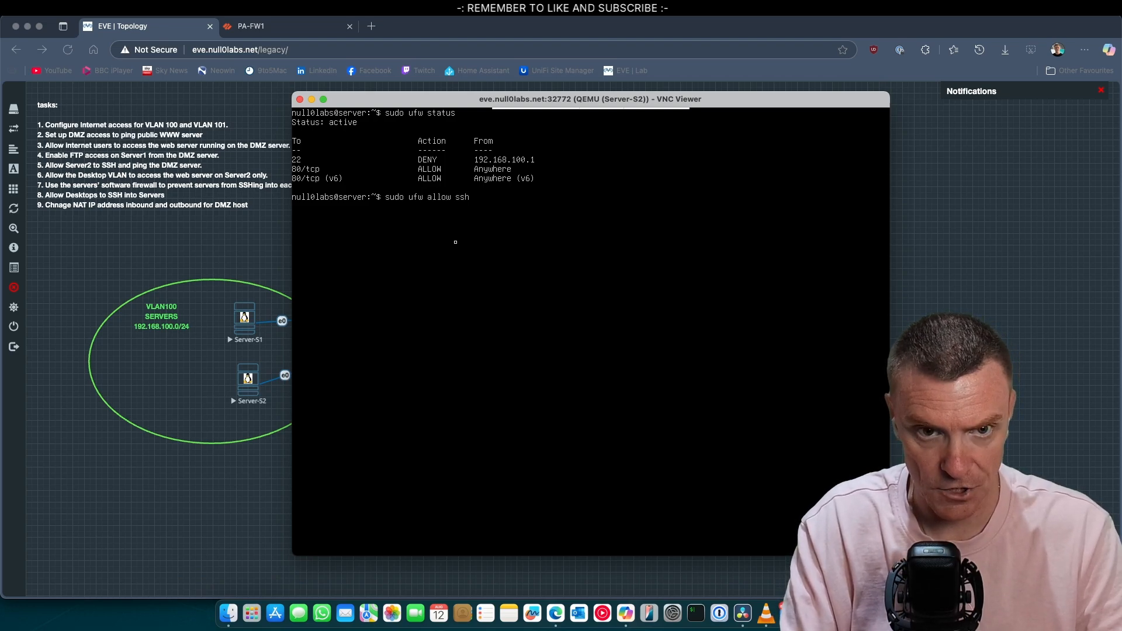
{"action": "key", "text": "Return"}
{"action": "key", "text": "Up"}
{"action": "key", "text": "Up"}
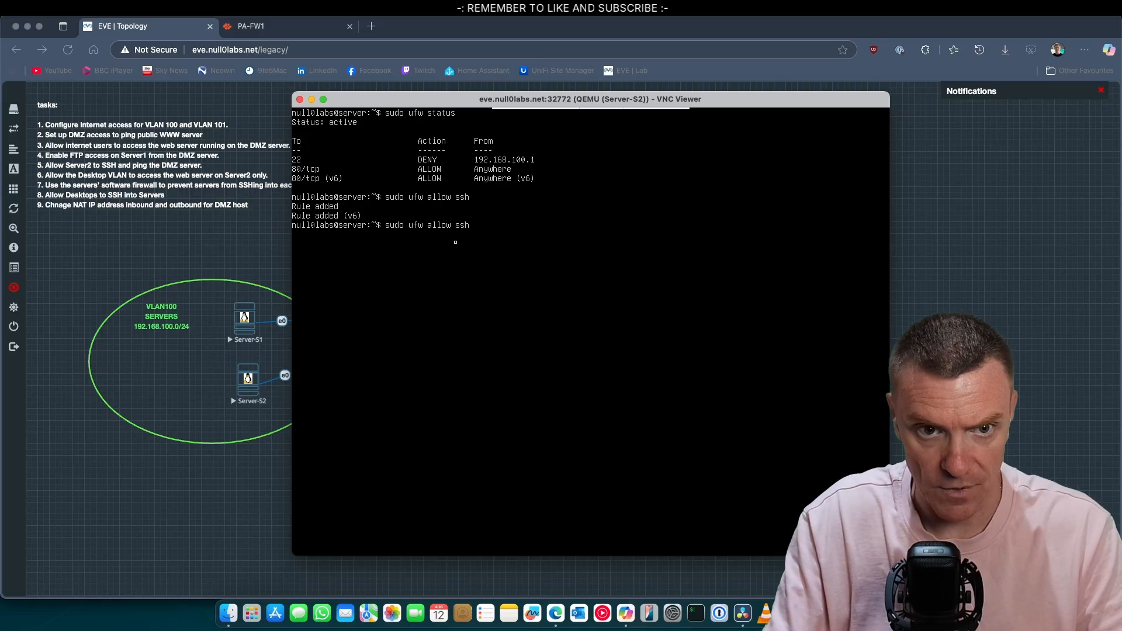
{"action": "key", "text": "Return"}
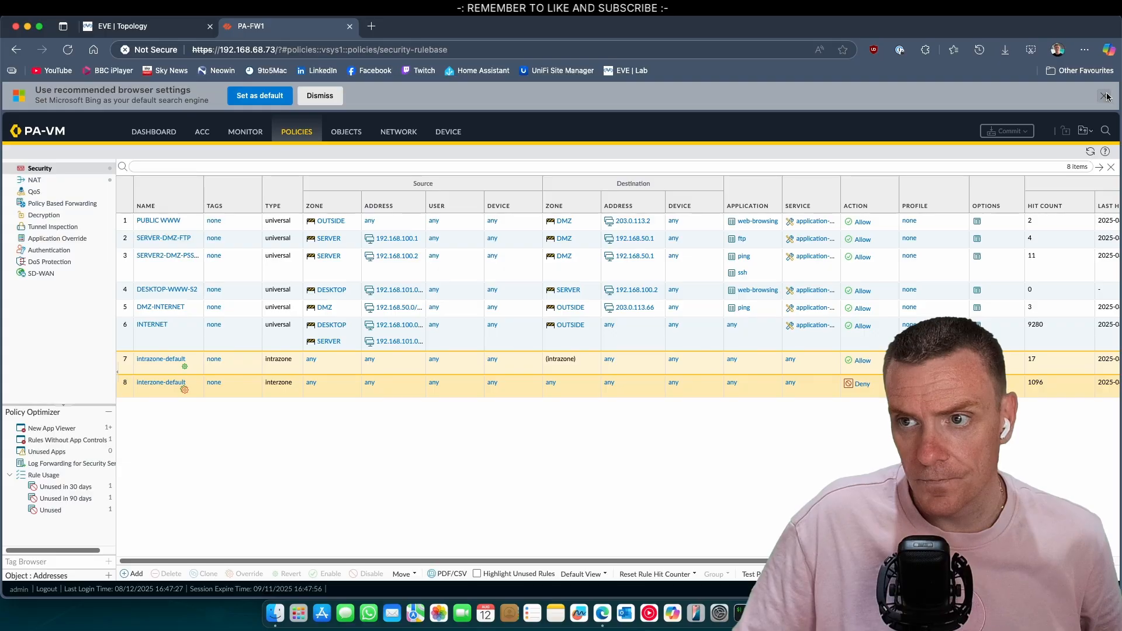
{"action": "left_click", "coordinate": [1104, 95]}
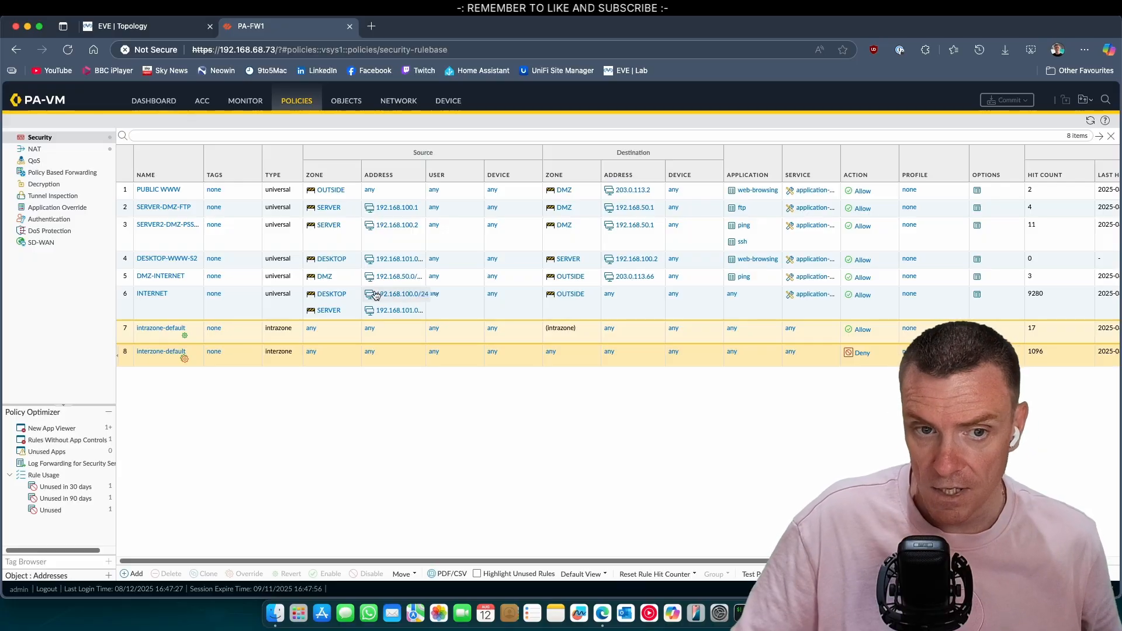
Step: Clone the DESKTOP-WWW-S2 rule, placing the copy right after the original
{"action": "left_click", "coordinate": [129, 259]}
{"action": "right_click", "coordinate": [130, 260]}
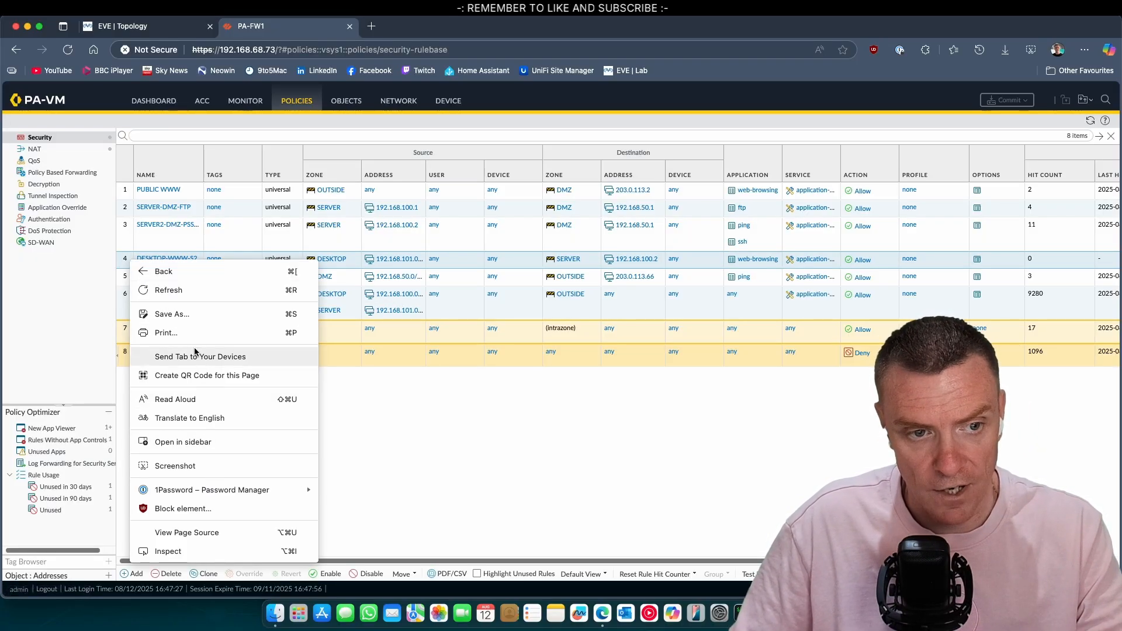
{"action": "left_click", "coordinate": [331, 524]}
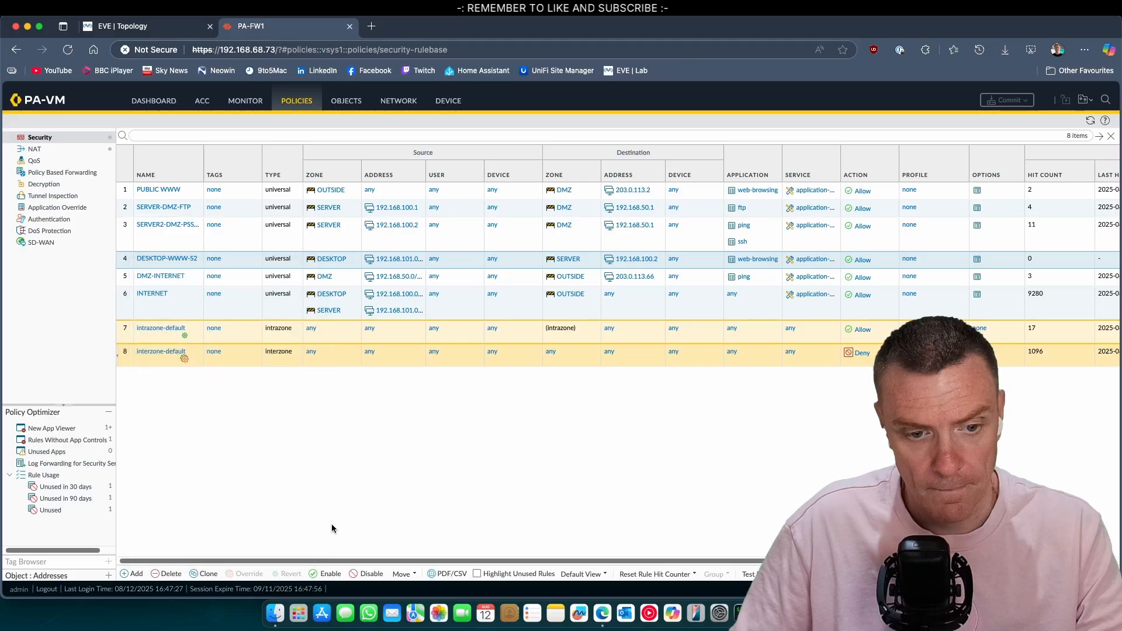
{"action": "left_click", "coordinate": [205, 574]}
{"action": "left_click", "coordinate": [613, 415]}
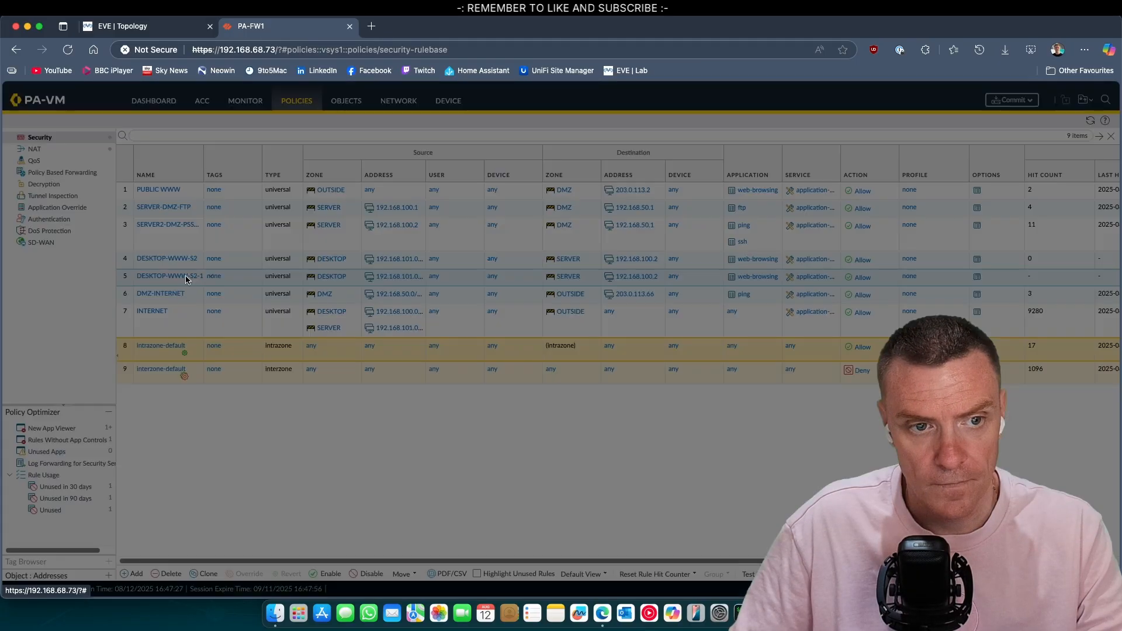
Step: Rename the cloned rule to DESKTOP-SSH-SERVER and set its destination address to Any
{"action": "left_click", "coordinate": [186, 279]}
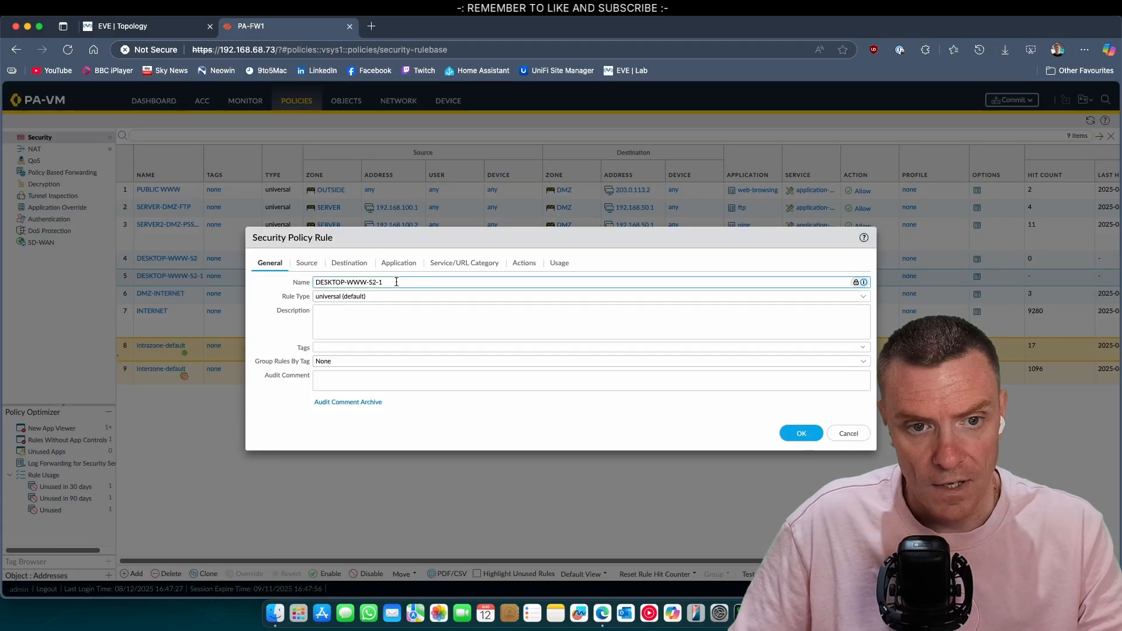
{"action": "key", "text": "BackSpace"}
{"action": "key", "text": "BackSpace"}
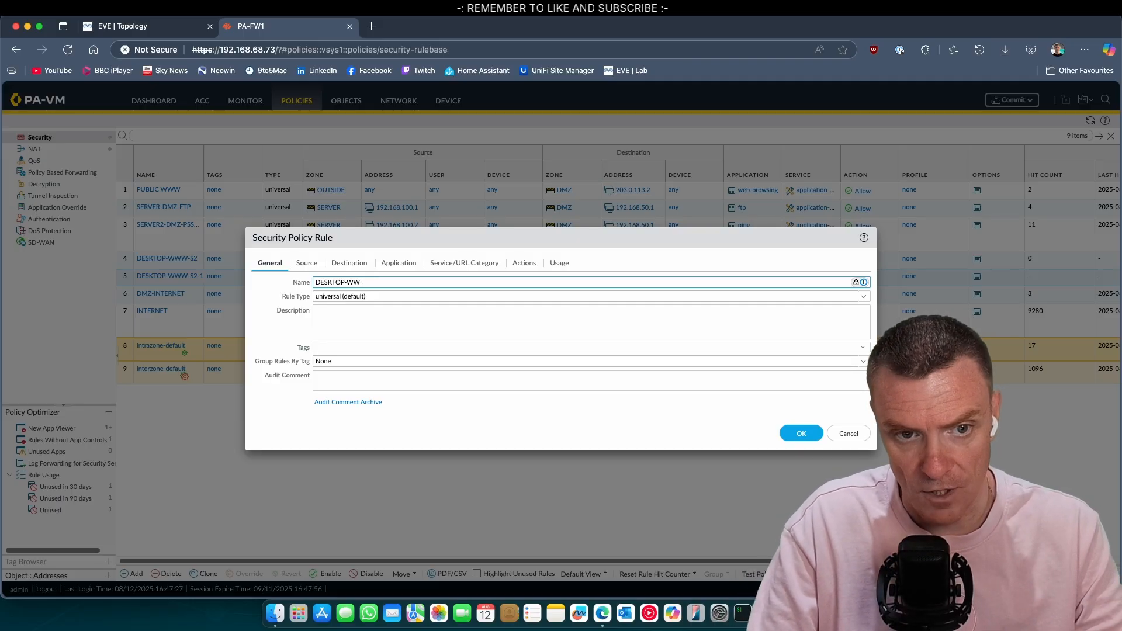
{"action": "key", "text": "BackSpace"}
{"action": "key", "text": "BackSpace"}
{"action": "key", "text": "BackSpace"}
{"action": "key", "text": "BackSpace"}
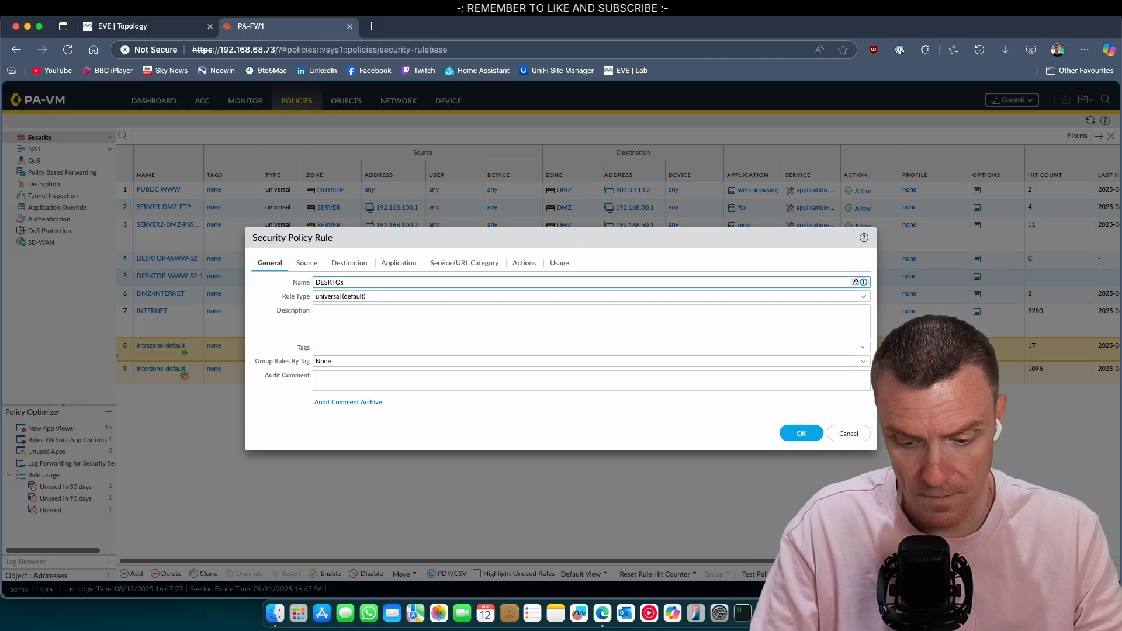
{"action": "type", "text": "-SSH"}
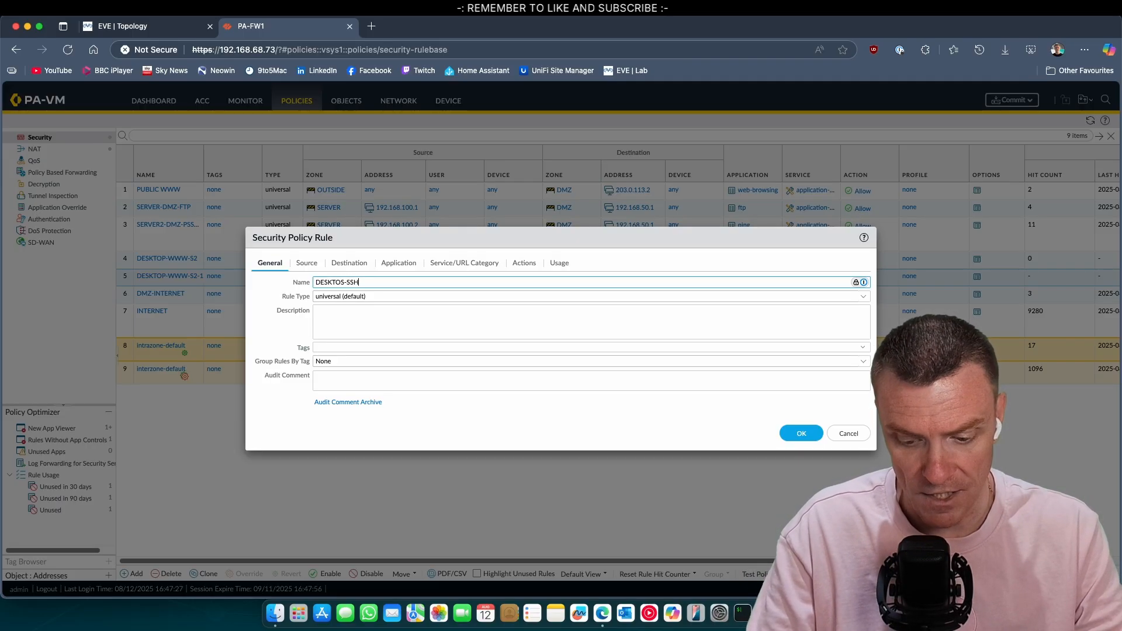
{"action": "type", "text": "-SERVER"}
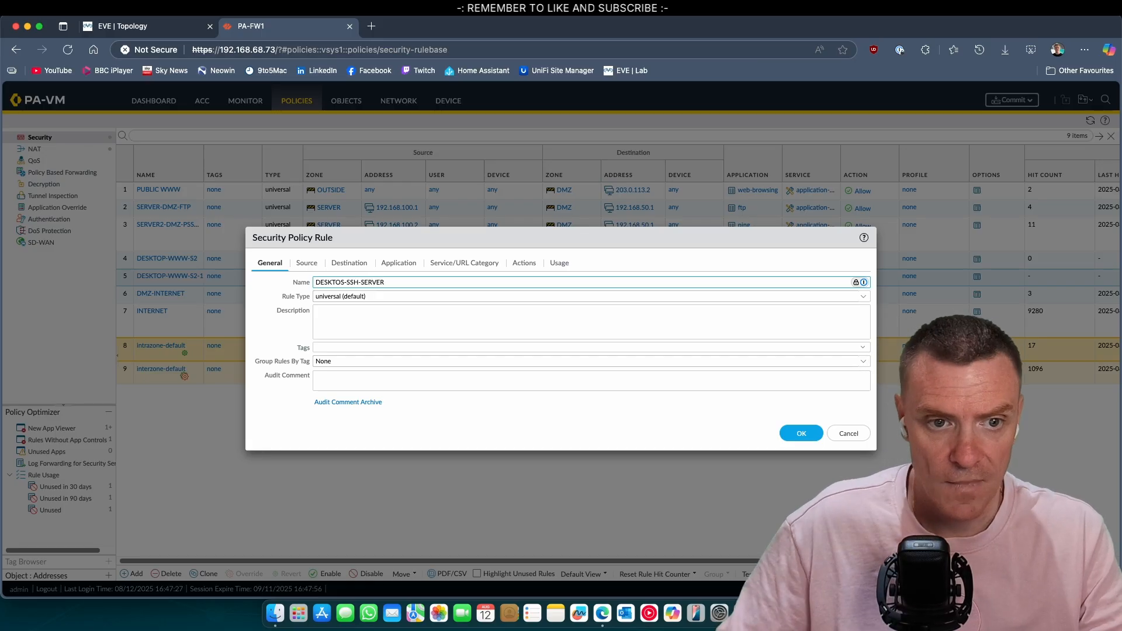
{"action": "left_click", "coordinate": [306, 263]}
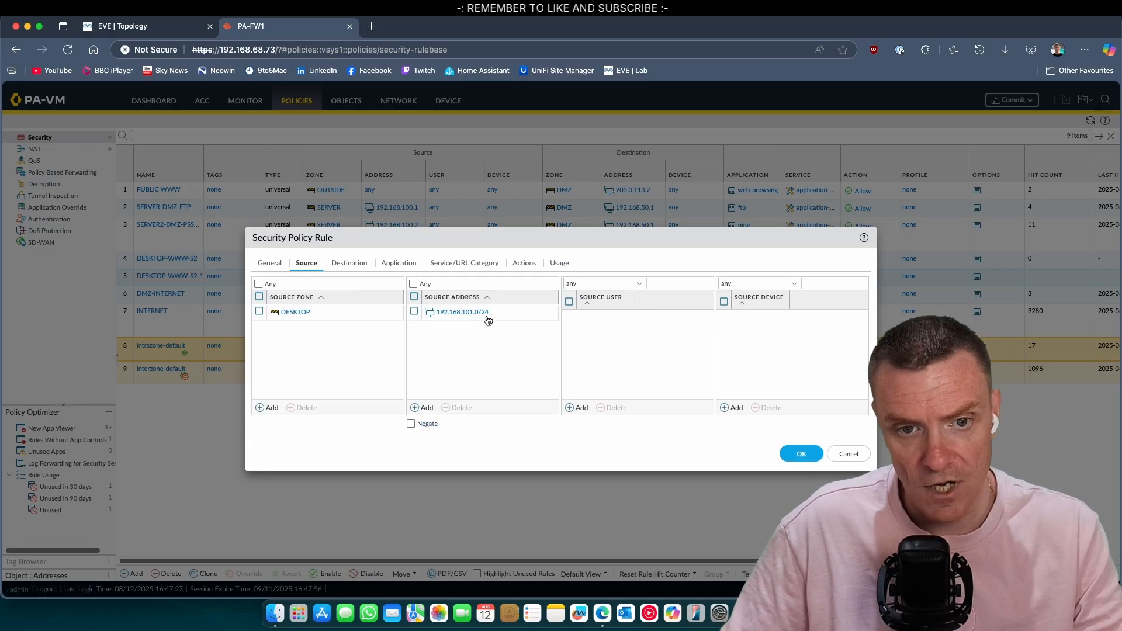
{"action": "left_click", "coordinate": [350, 263]}
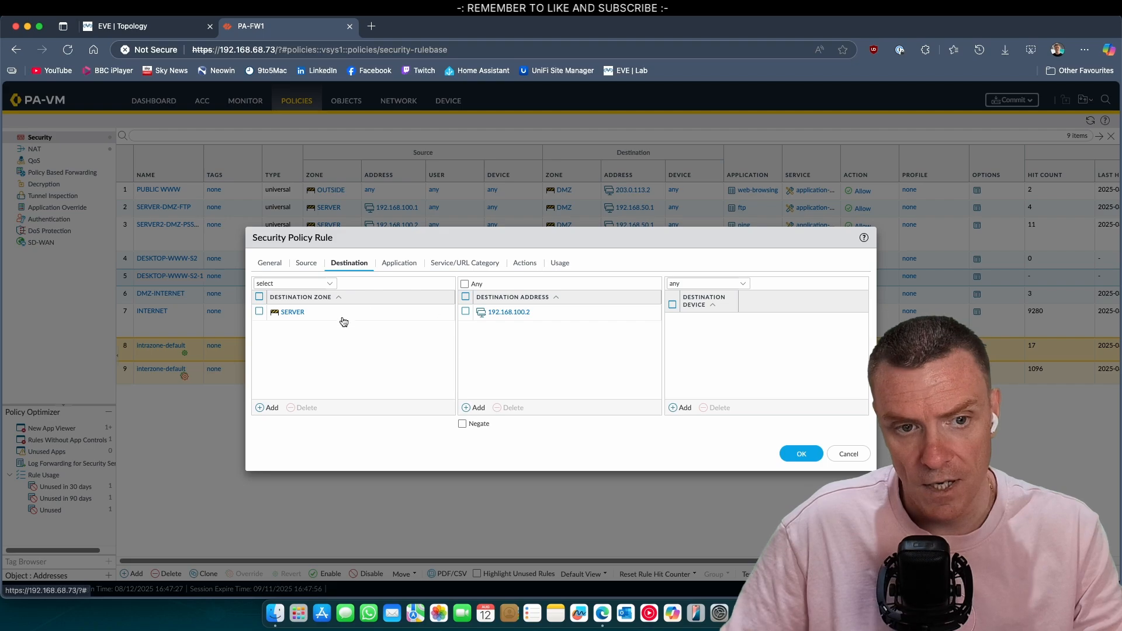
{"action": "left_click", "coordinate": [571, 312]}
{"action": "left_click", "coordinate": [466, 284]}
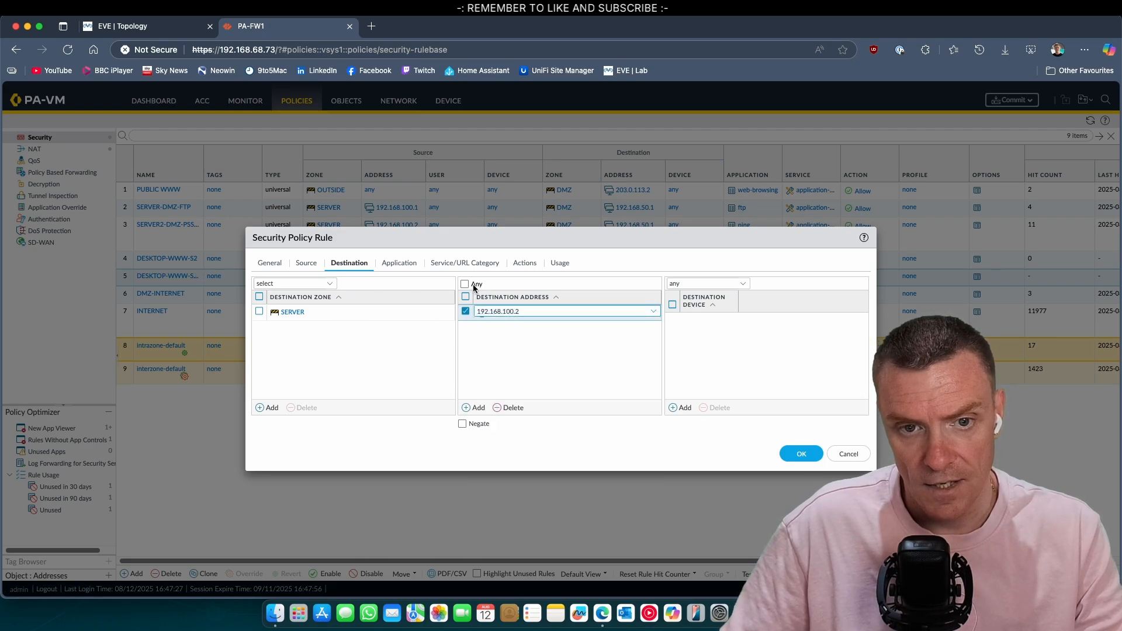
{"action": "left_click", "coordinate": [509, 408]}
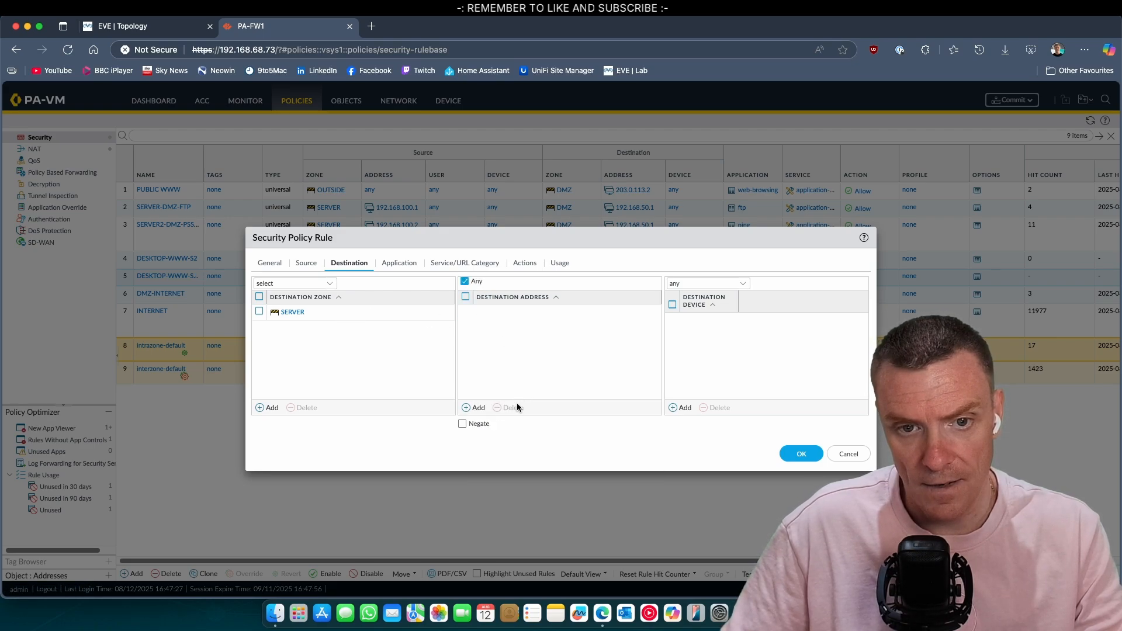
Step: Replace web-browsing with ssh as the rule's application and save the rule
{"action": "left_click", "coordinate": [399, 263]}
{"action": "left_click", "coordinate": [351, 312]}
{"action": "type", "text": "ssh"}
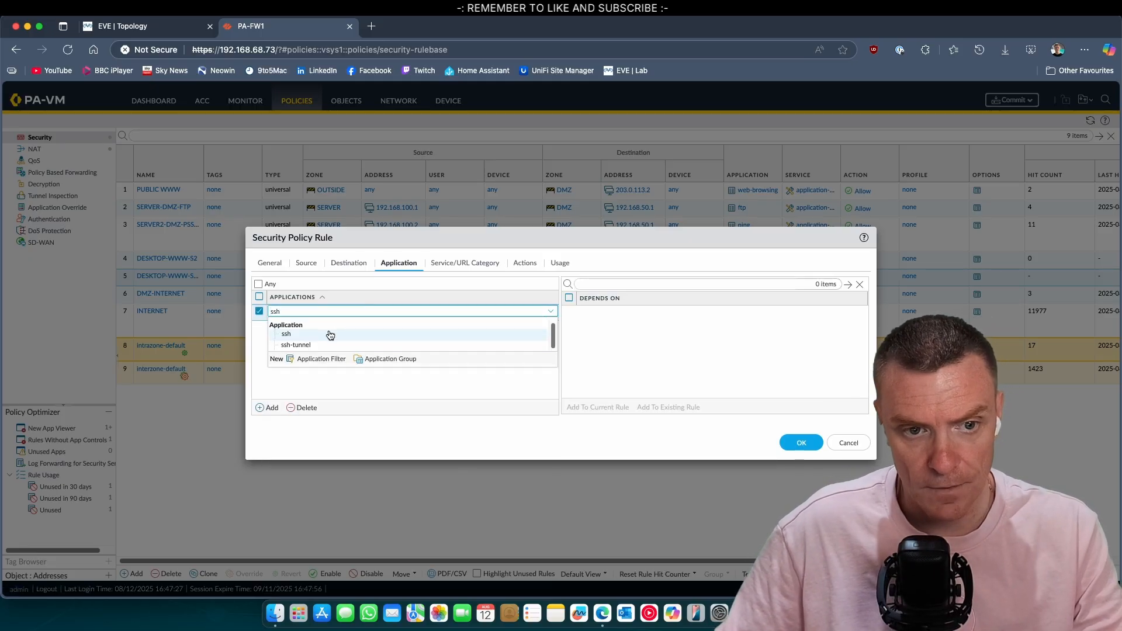
{"action": "left_click", "coordinate": [330, 334]}
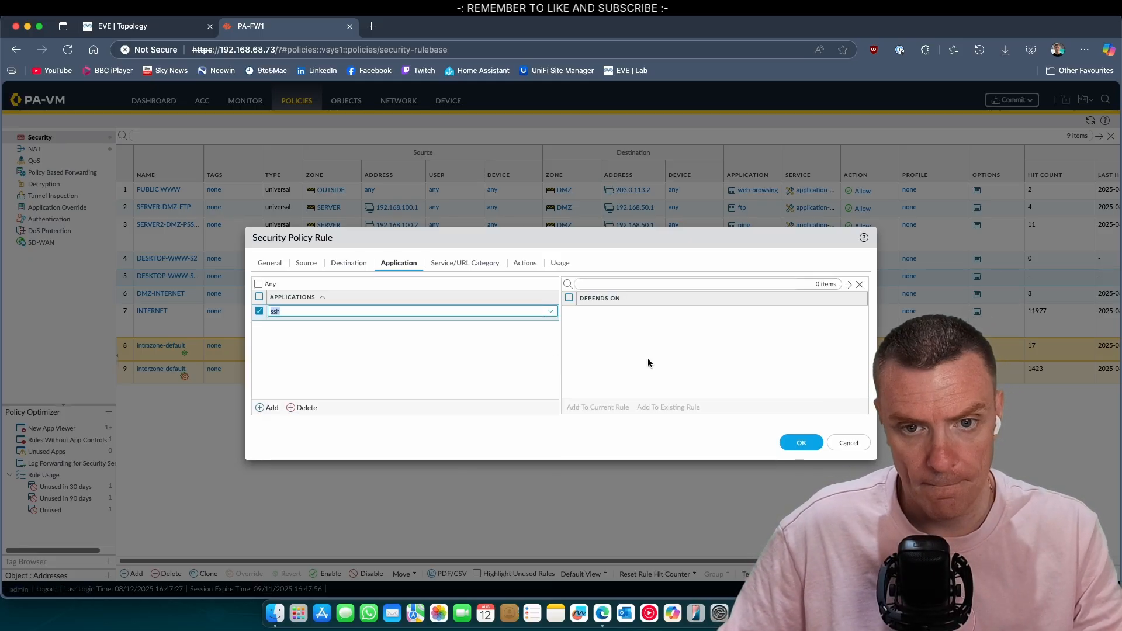
{"action": "left_click", "coordinate": [801, 442]}
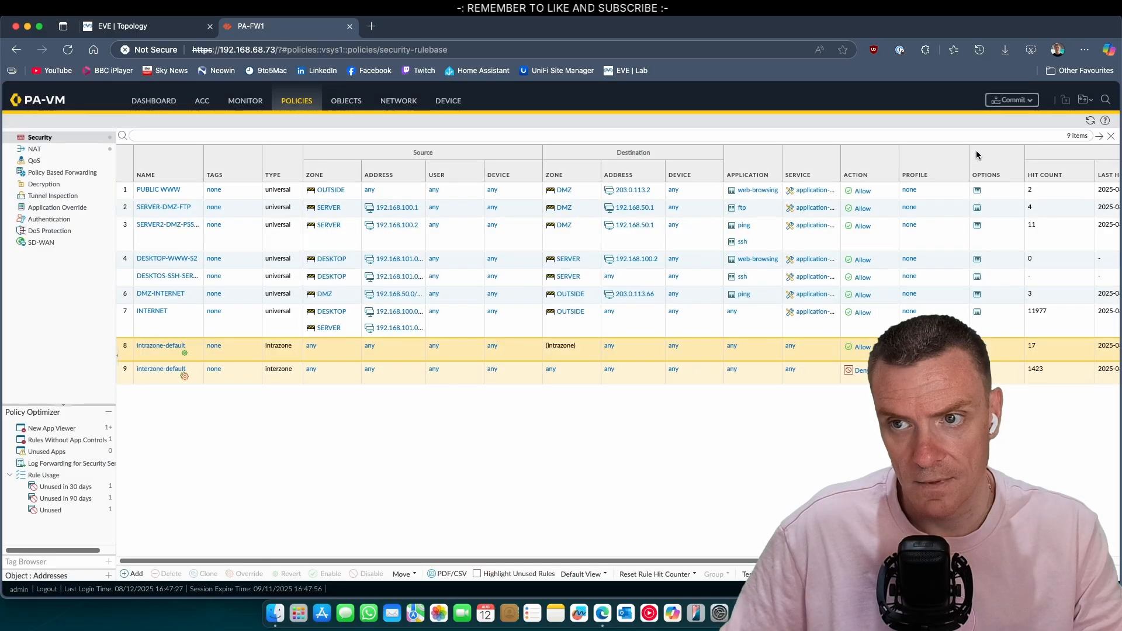
Step: Commit all configuration changes on PA-FW1 and return to watch the commit status
{"action": "left_click", "coordinate": [1012, 100]}
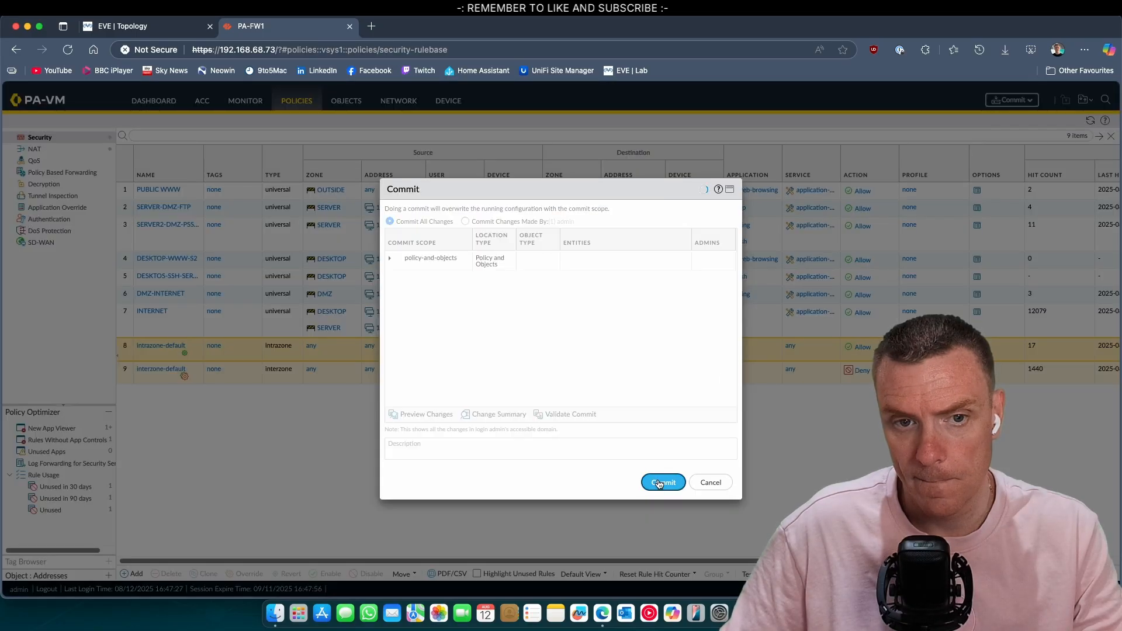
{"action": "left_click", "coordinate": [661, 479]}
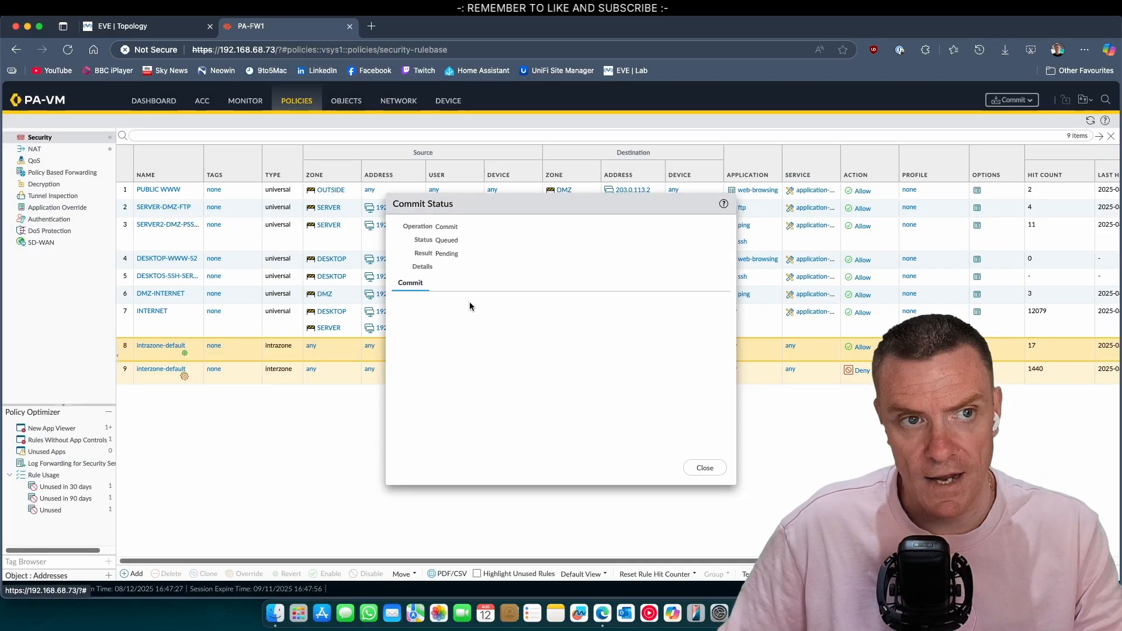
{"action": "left_click", "coordinate": [164, 30]}
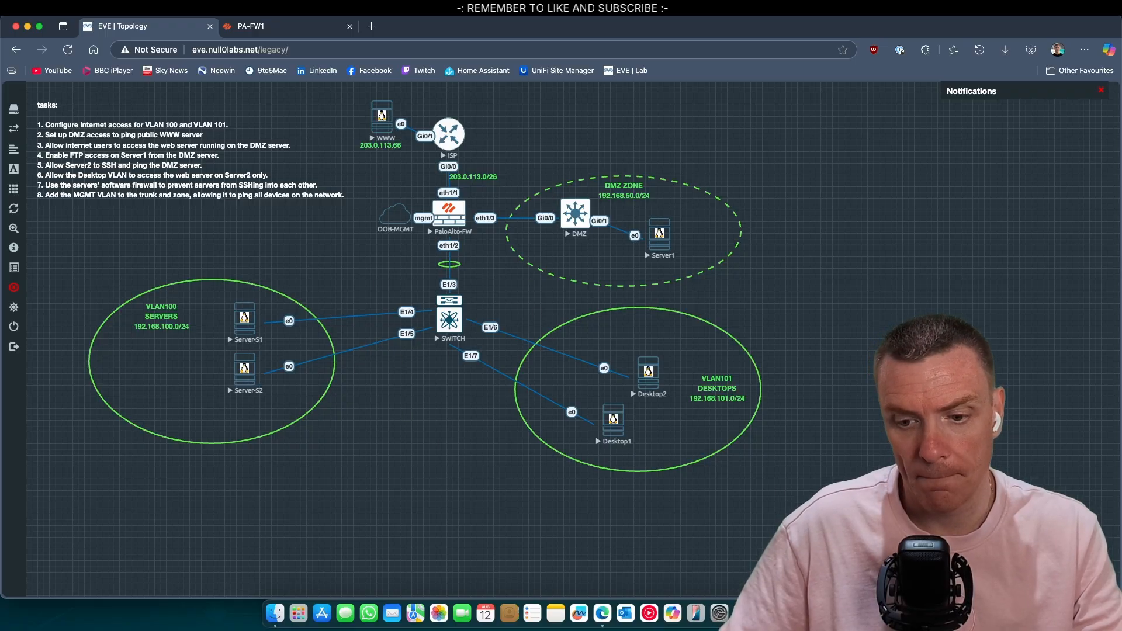
{"action": "left_click", "coordinate": [254, 29]}
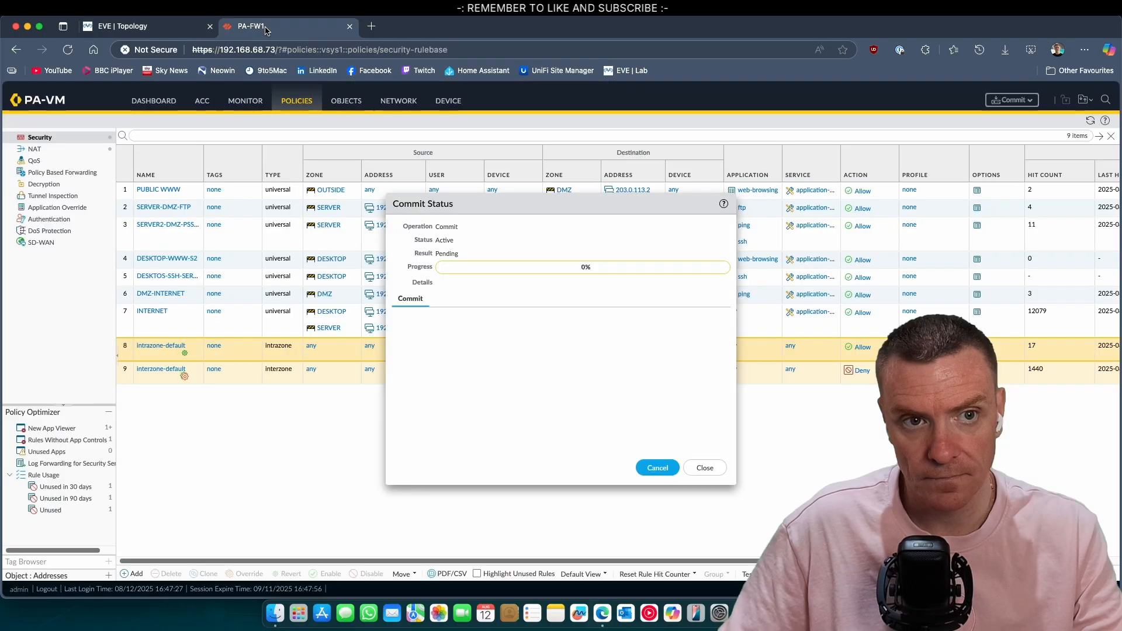
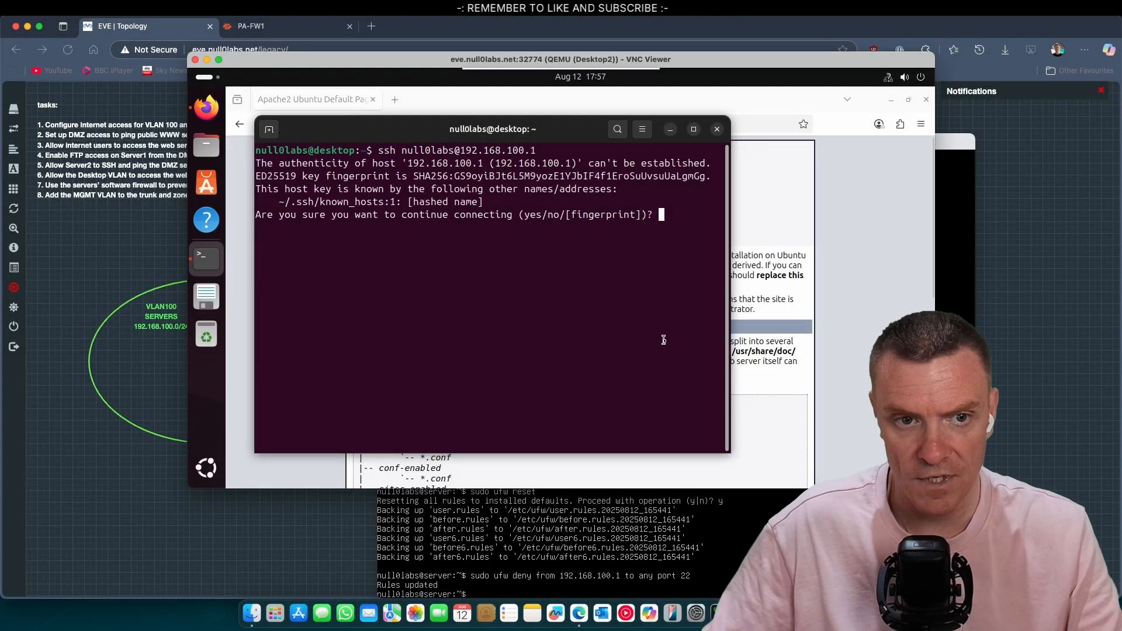
Step: Answer yes to trust the 192.168.100.1 host key at the SSH prompt
{"action": "type", "text": "y"}
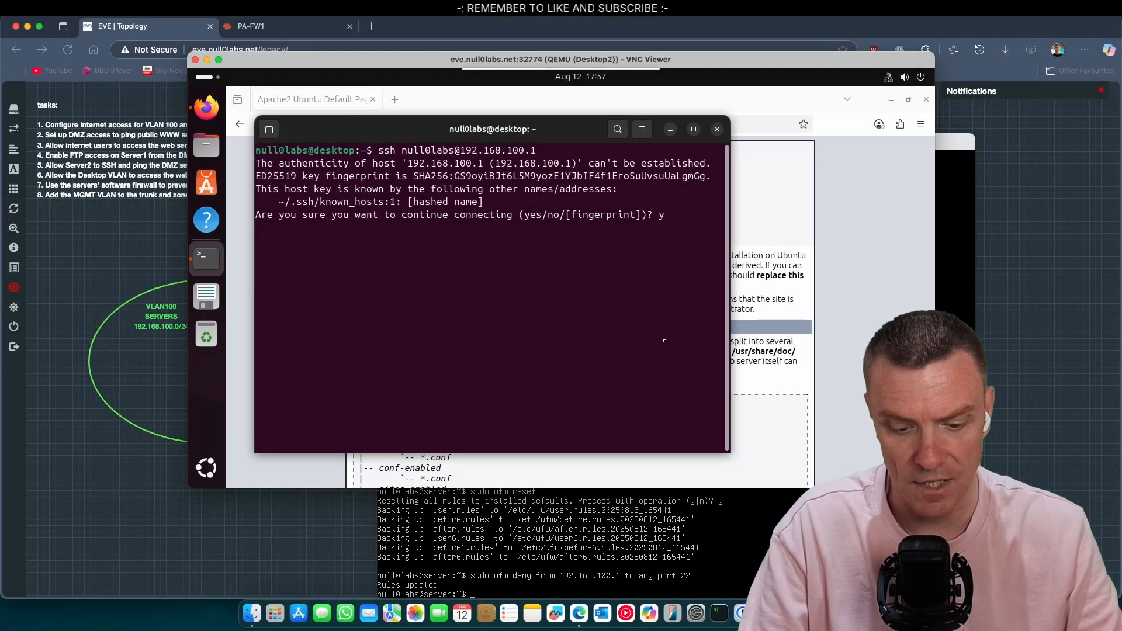
{"action": "type", "text": "es"}
{"action": "key", "text": "Return"}
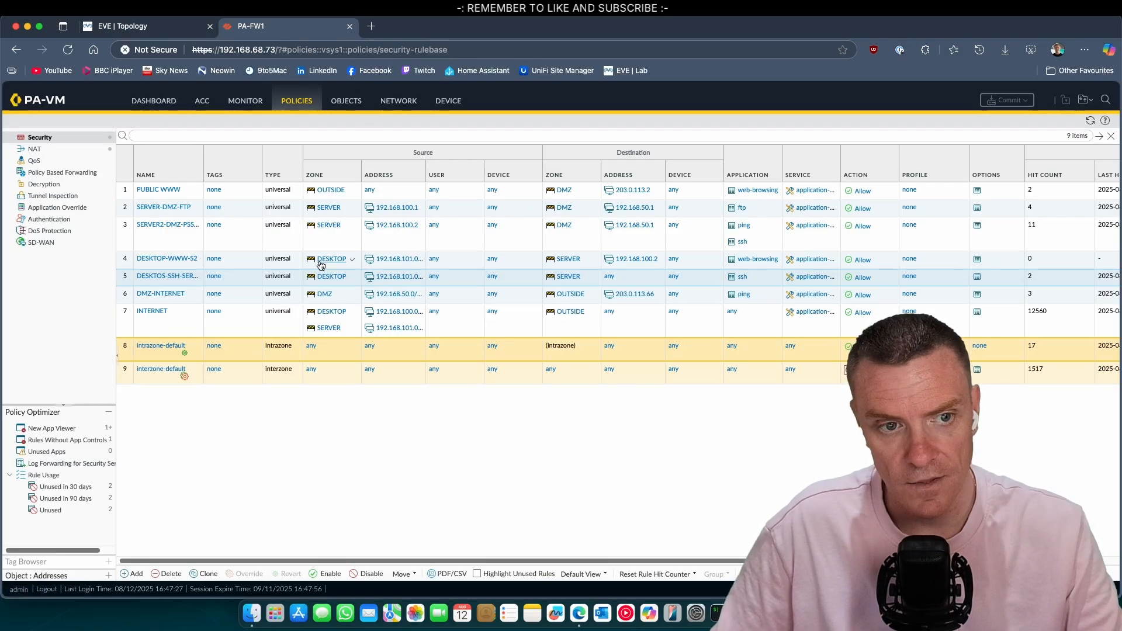
Step: Check the traffic logs for the DESKTOS-SSH-SERVER rule, then move on to the NAT rules
{"action": "left_click", "coordinate": [200, 282]}
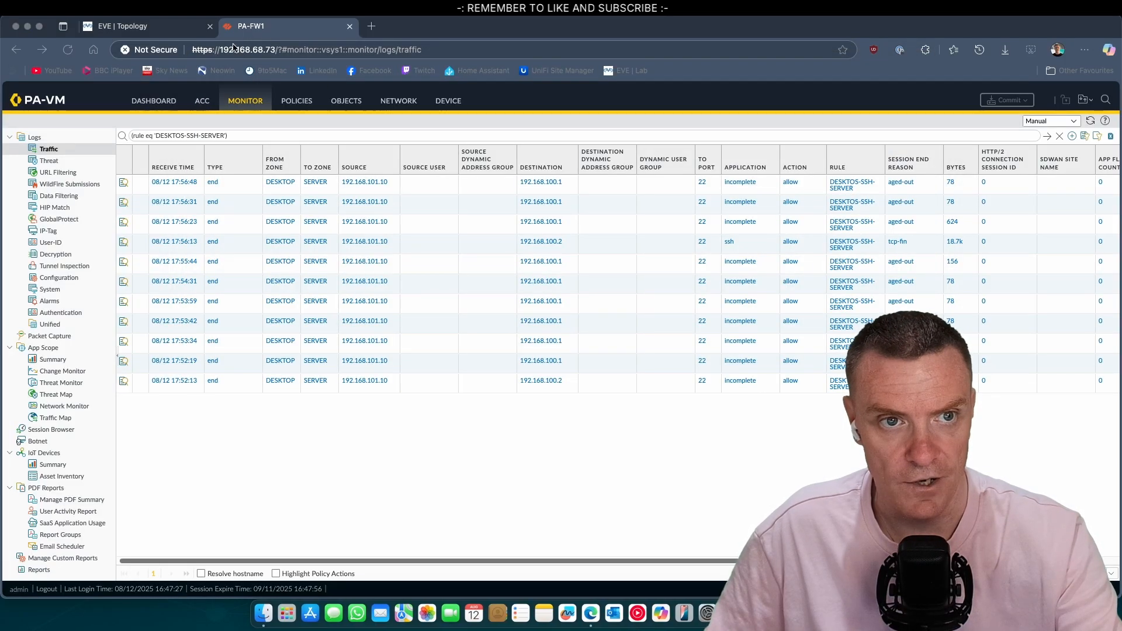
{"action": "left_click", "coordinate": [188, 27]}
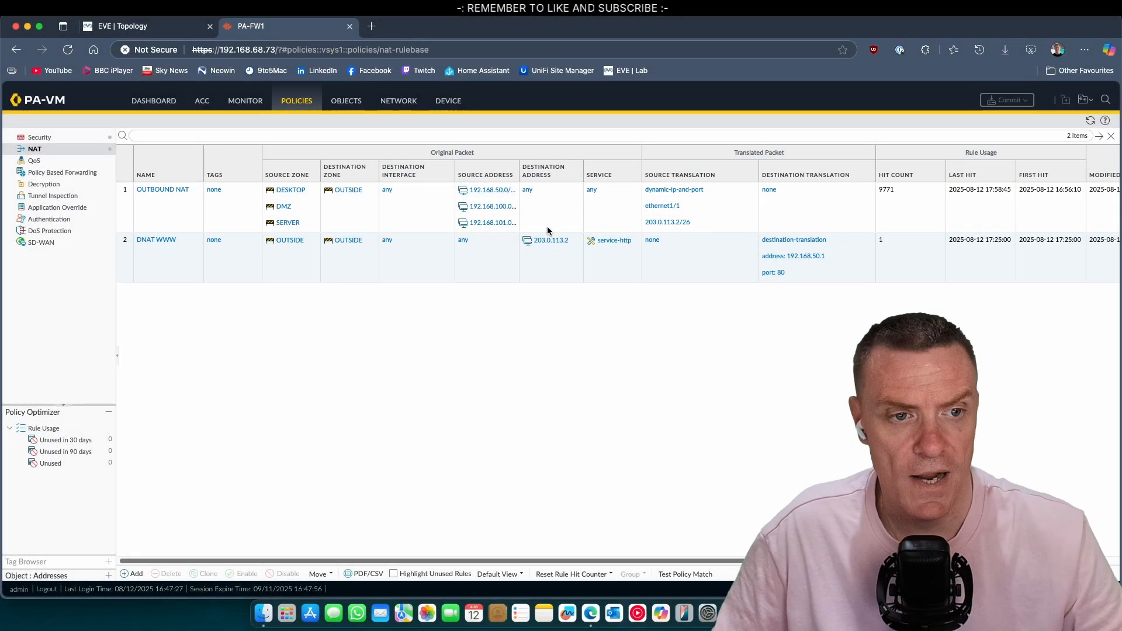
Step: Change the DNAT WWW rule's original destination from 203.0.113.2 to 203.0.113.3 and save it
{"action": "left_click", "coordinate": [157, 240]}
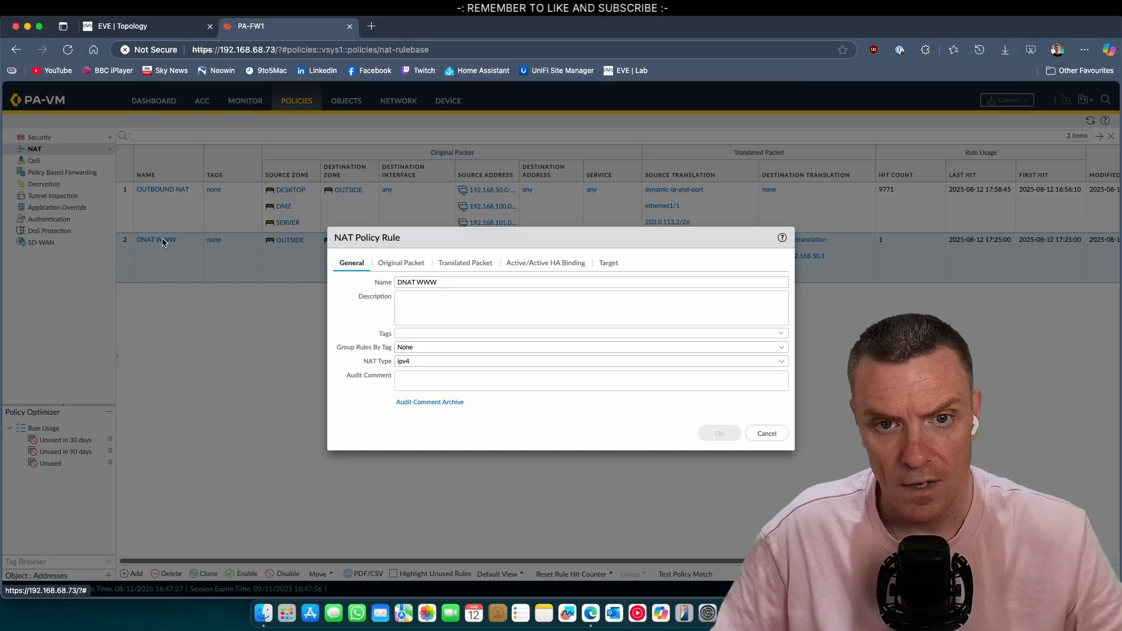
{"action": "left_click", "coordinate": [403, 264]}
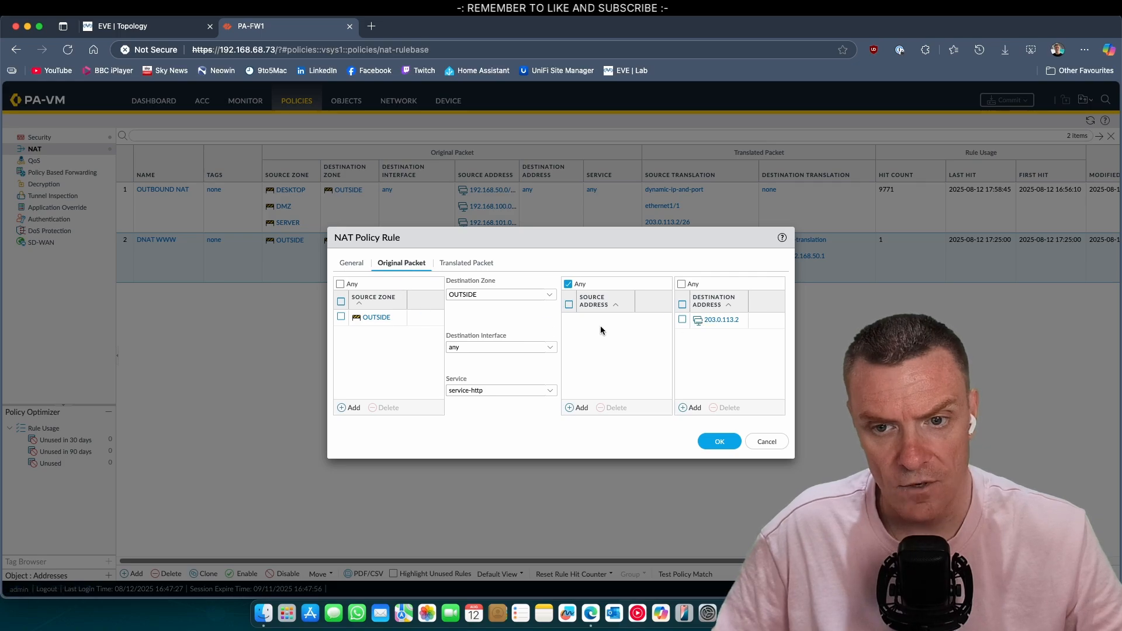
{"action": "left_click", "coordinate": [727, 325]}
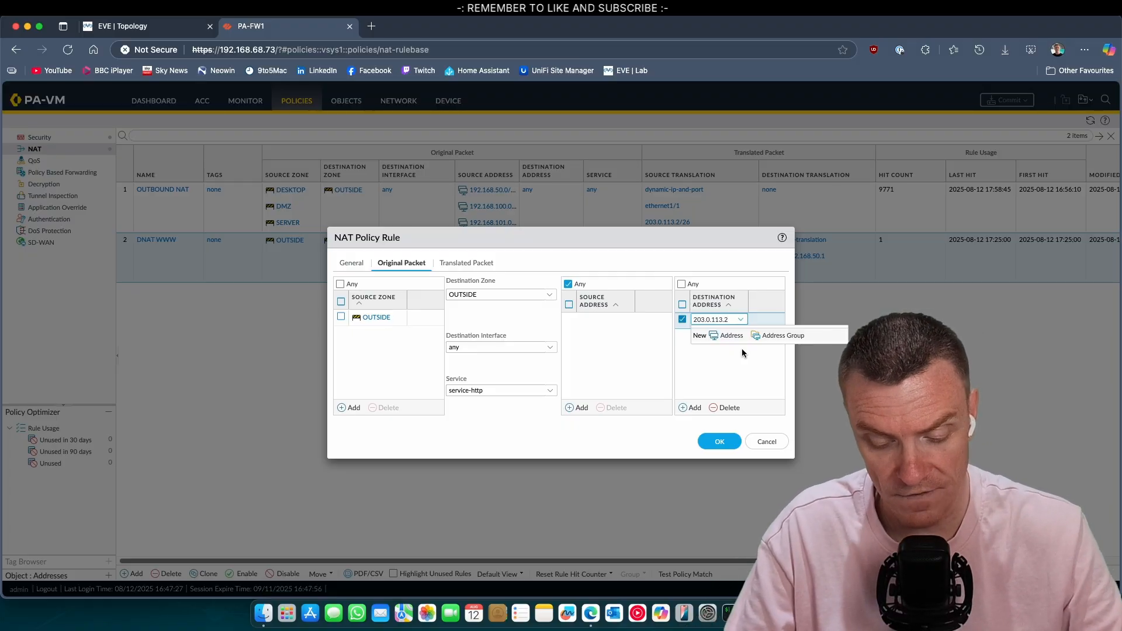
{"action": "key", "text": "BackSpace"}
{"action": "type", "text": "3"}
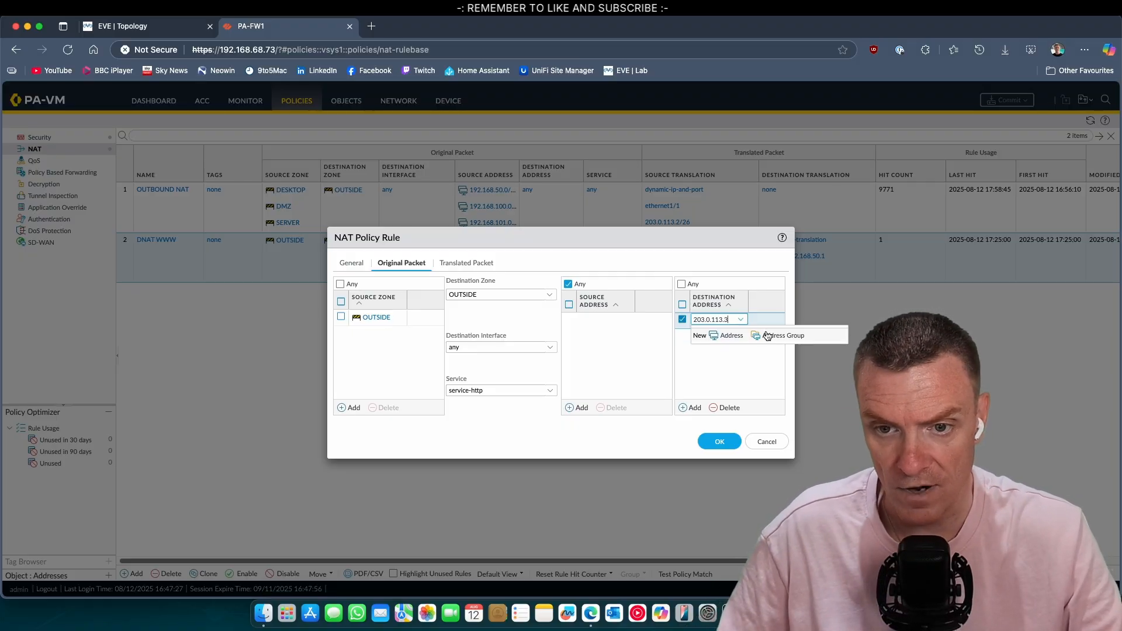
{"action": "left_click", "coordinate": [745, 366]}
{"action": "left_click", "coordinate": [483, 265]}
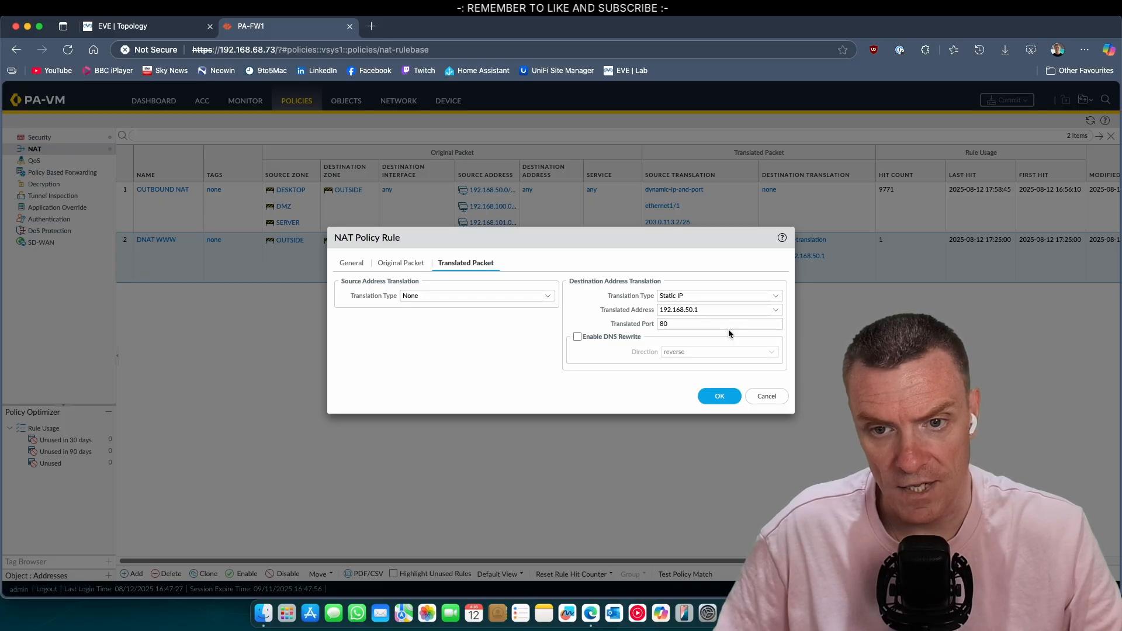
{"action": "left_click", "coordinate": [720, 396]}
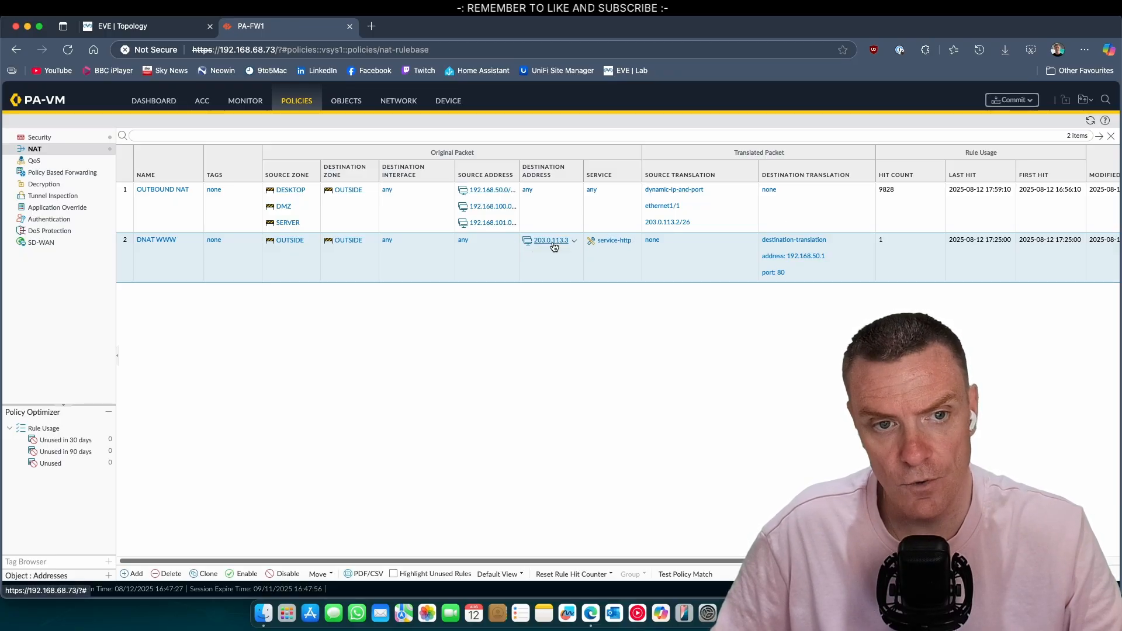
{"action": "left_click", "coordinate": [64, 138]}
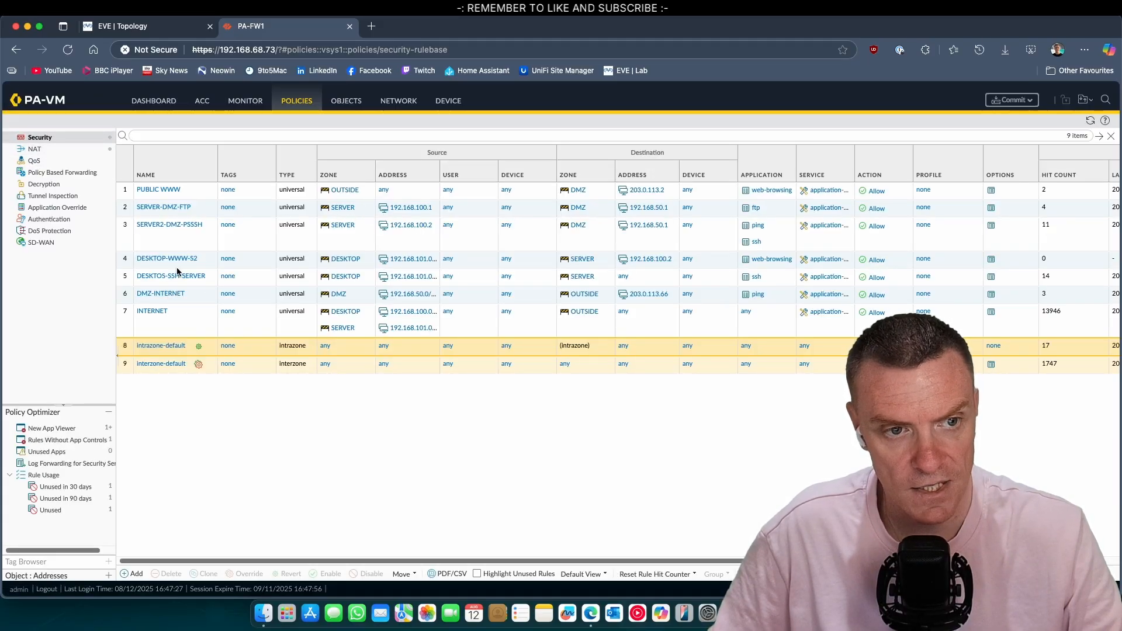
Step: Change the PUBLIC WWW security rule's destination address from 203.0.113.2 to 203.0.113.3 and save it
{"action": "left_click", "coordinate": [159, 189]}
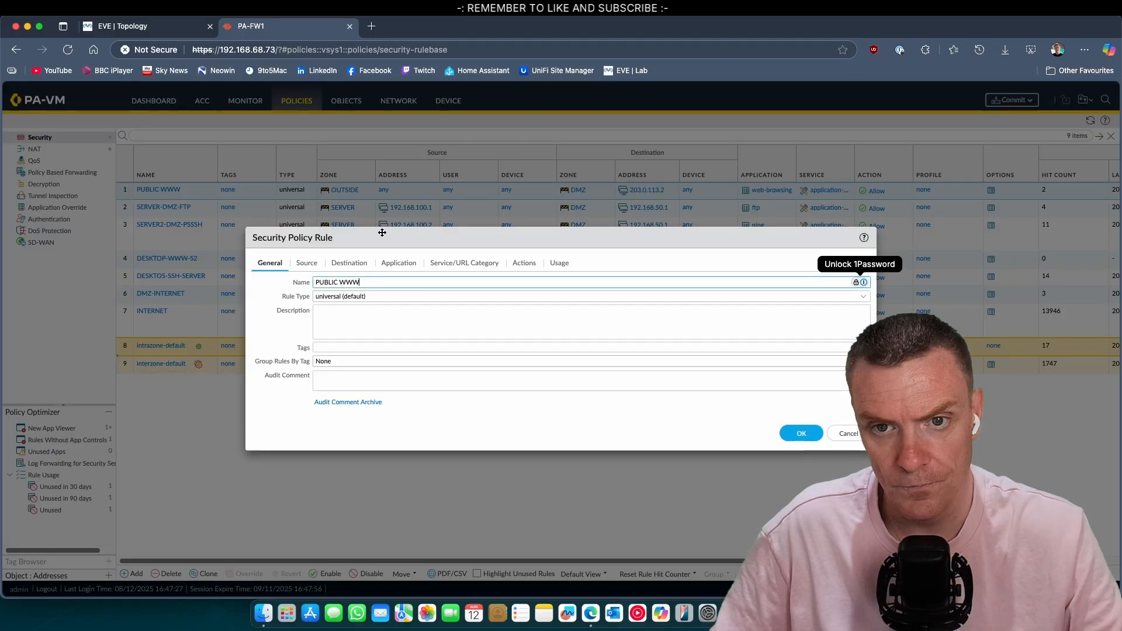
{"action": "left_click", "coordinate": [349, 263]}
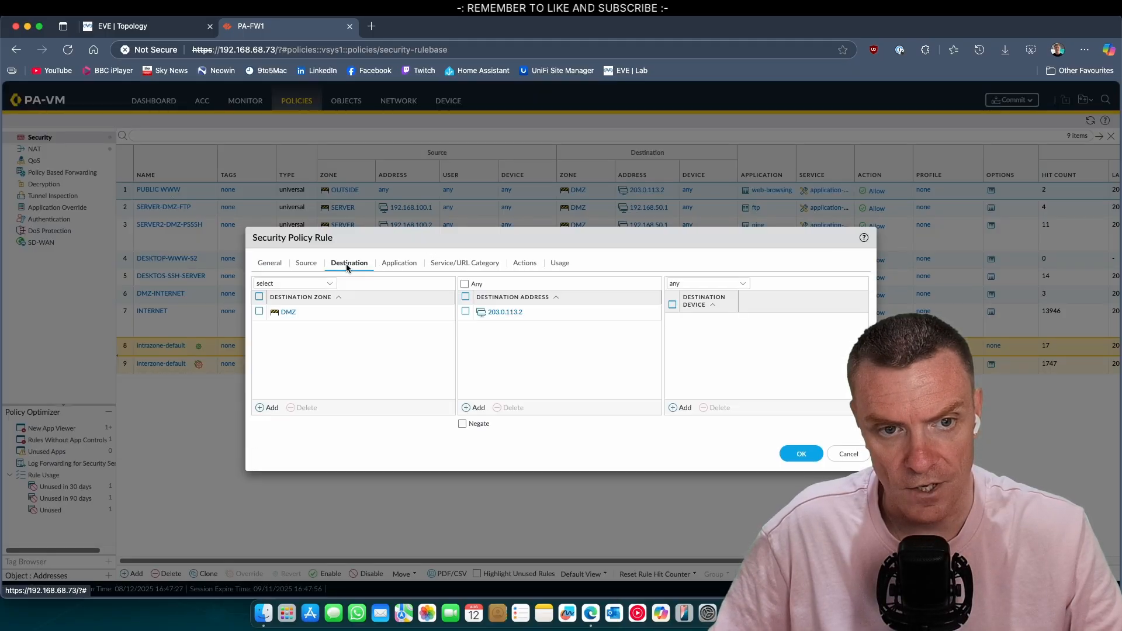
{"action": "left_click", "coordinate": [528, 311]}
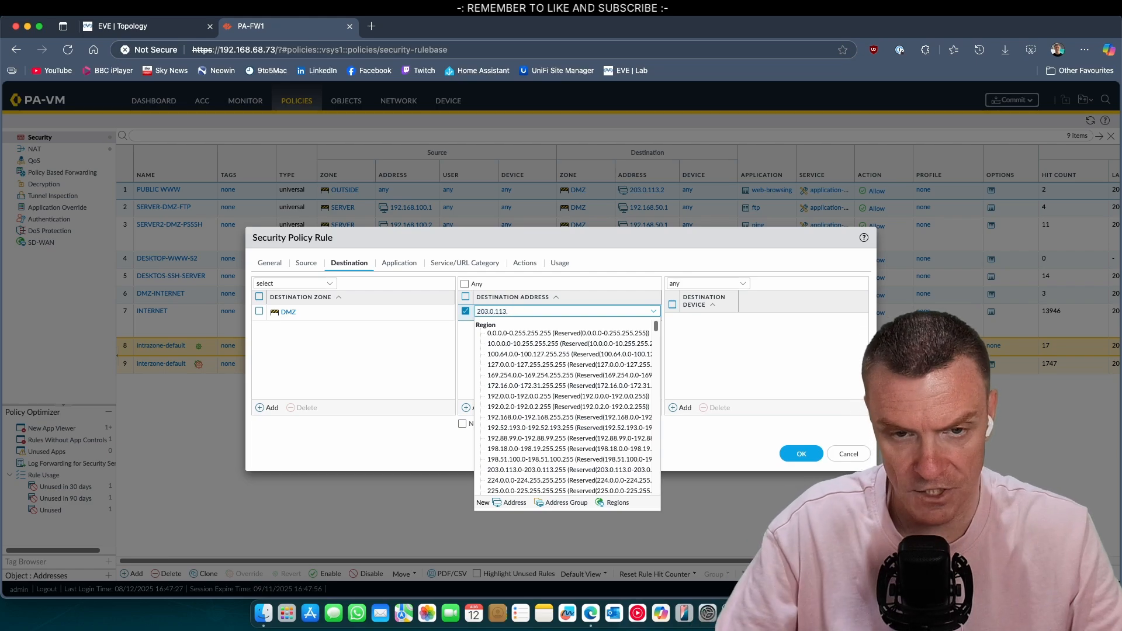
{"action": "type", "text": "203.0.113.3"}
{"action": "left_click", "coordinate": [609, 348]}
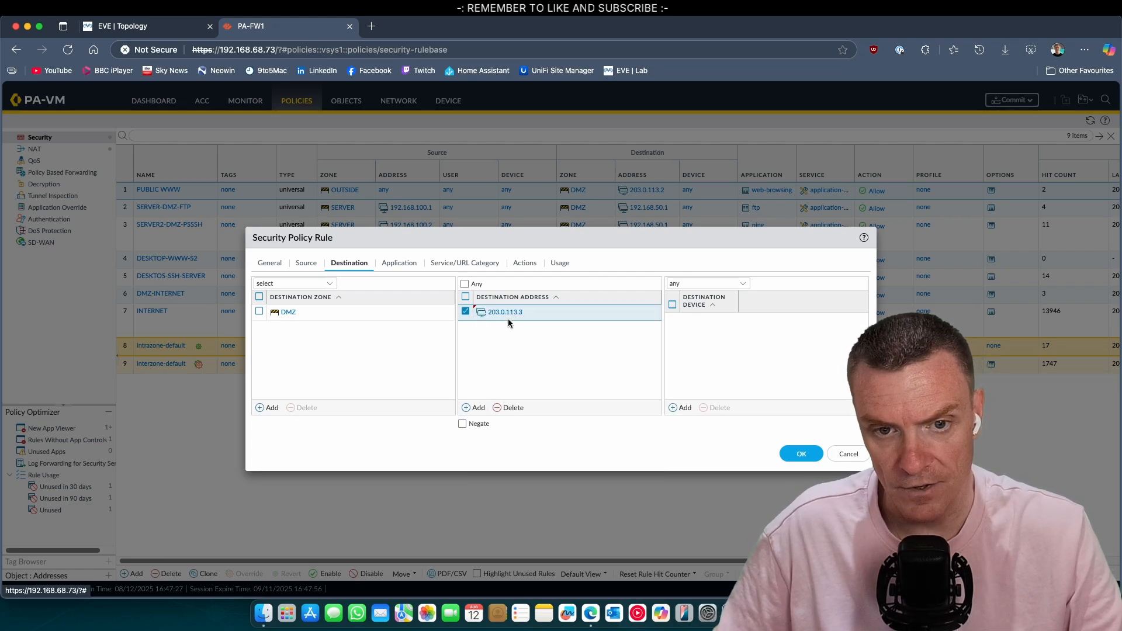
{"action": "left_click", "coordinate": [800, 454]}
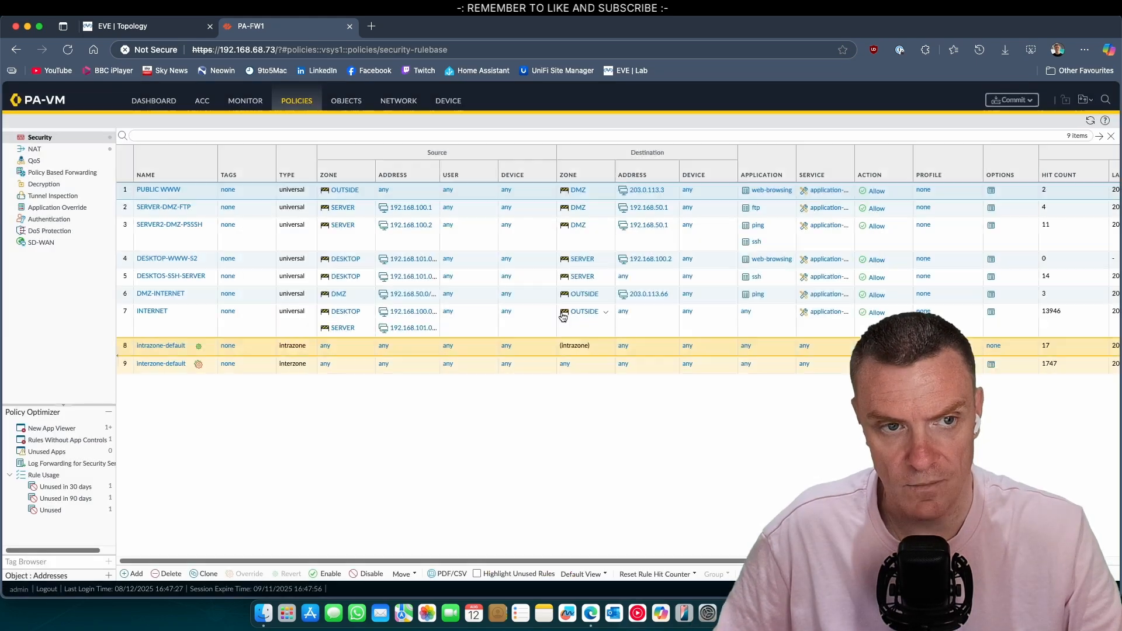
{"action": "left_click", "coordinate": [50, 150]}
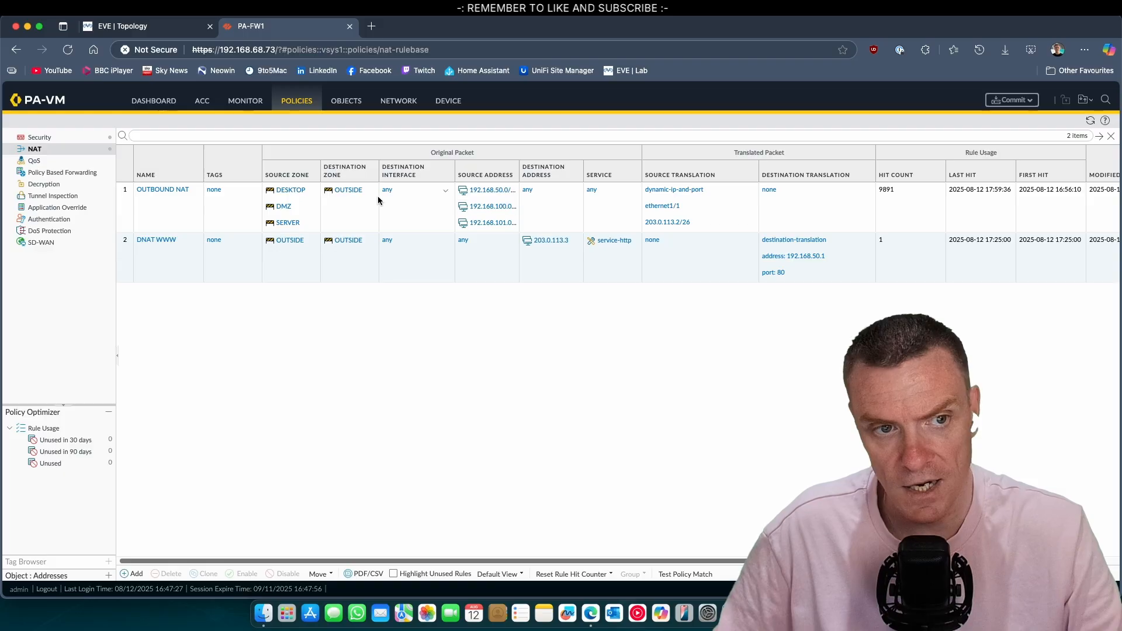
Step: Create a new NAT rule named WWW-SOURCE-NAT
{"action": "left_click", "coordinate": [140, 206]}
{"action": "left_click", "coordinate": [132, 574]}
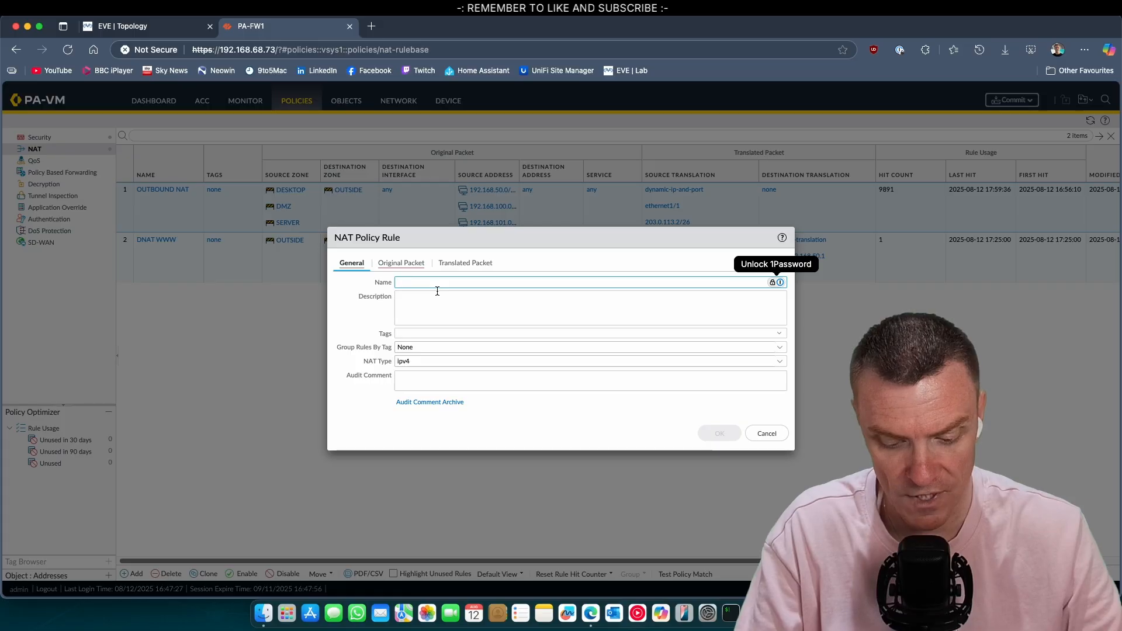
{"action": "type", "text": "DM"}
{"action": "type", "text": "W"}
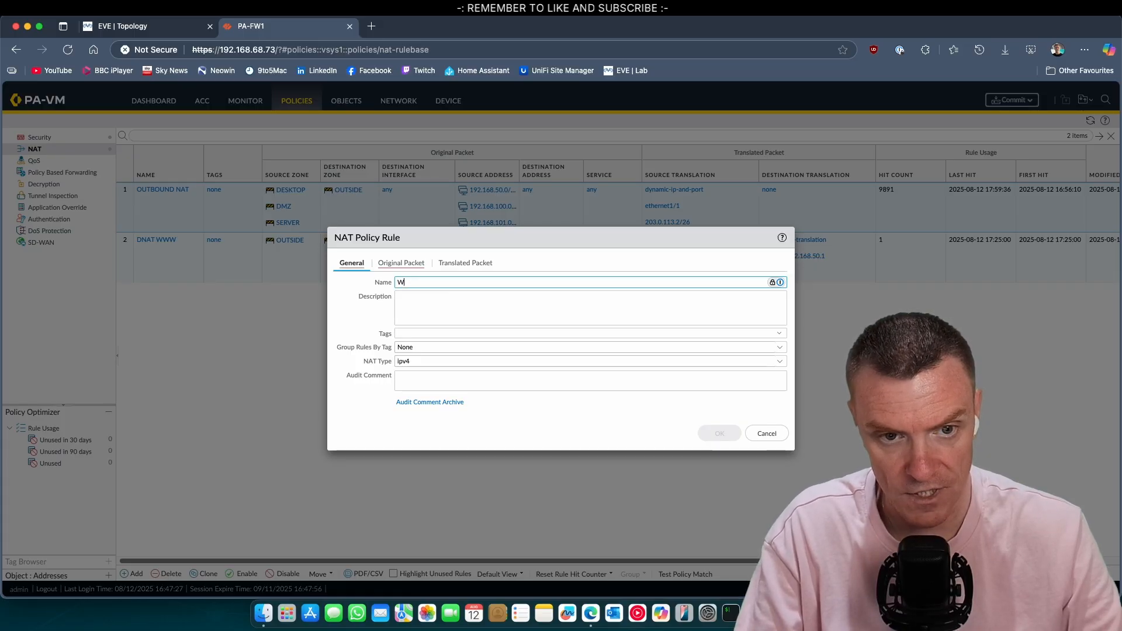
{"action": "type", "text": "WW-S"}
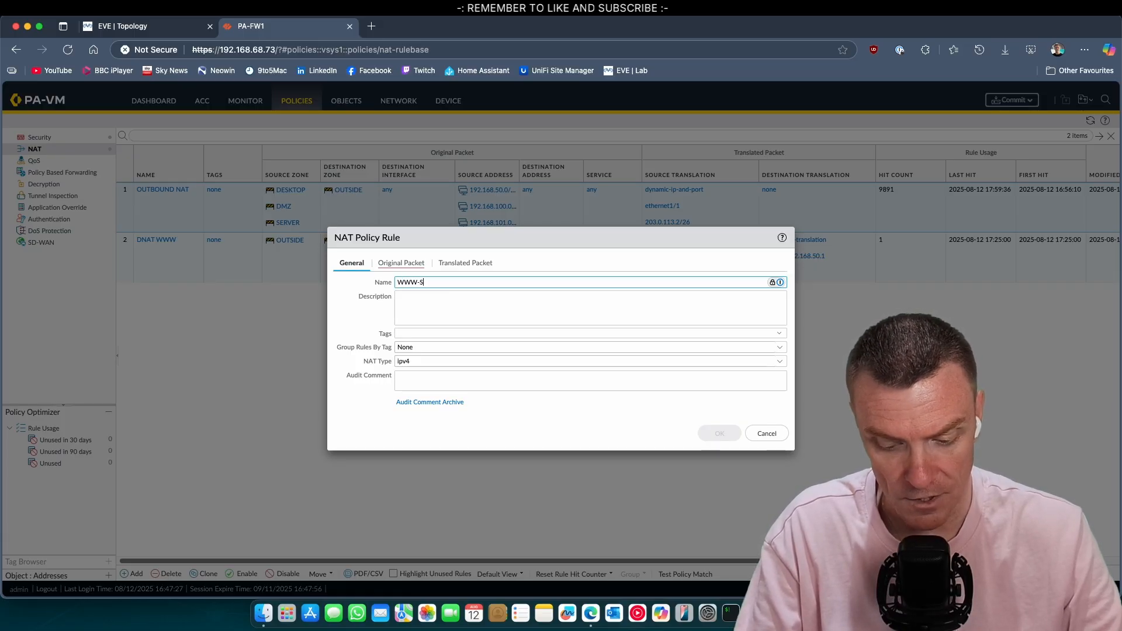
{"action": "type", "text": "OURCE-NA"}
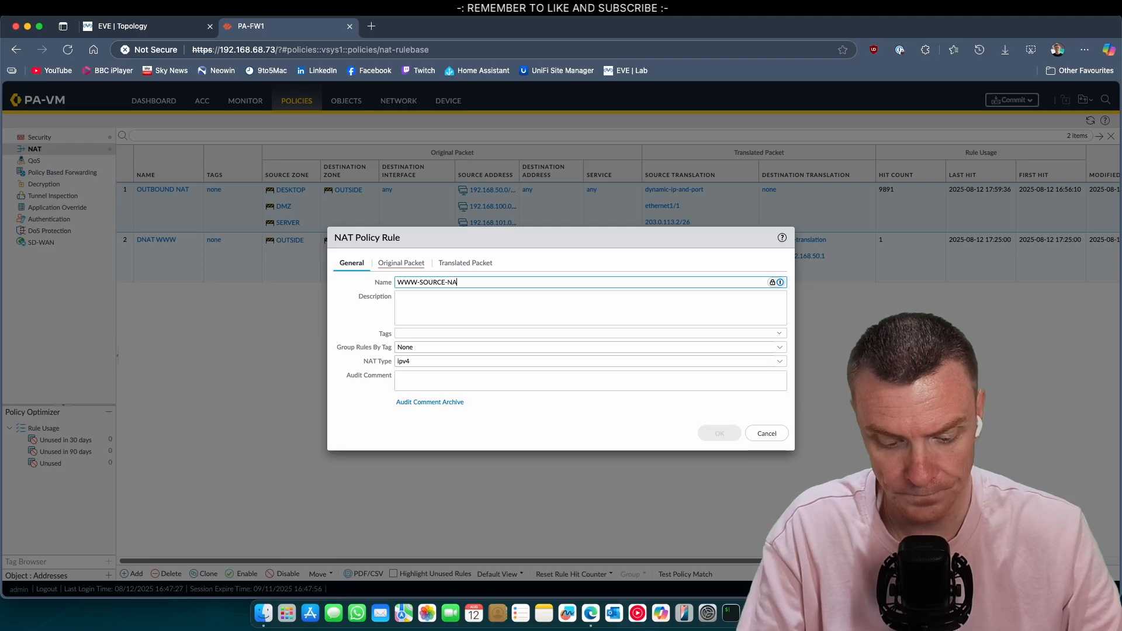
{"action": "type", "text": "R"}
{"action": "key", "text": "BackSpace"}
{"action": "type", "text": "T"}
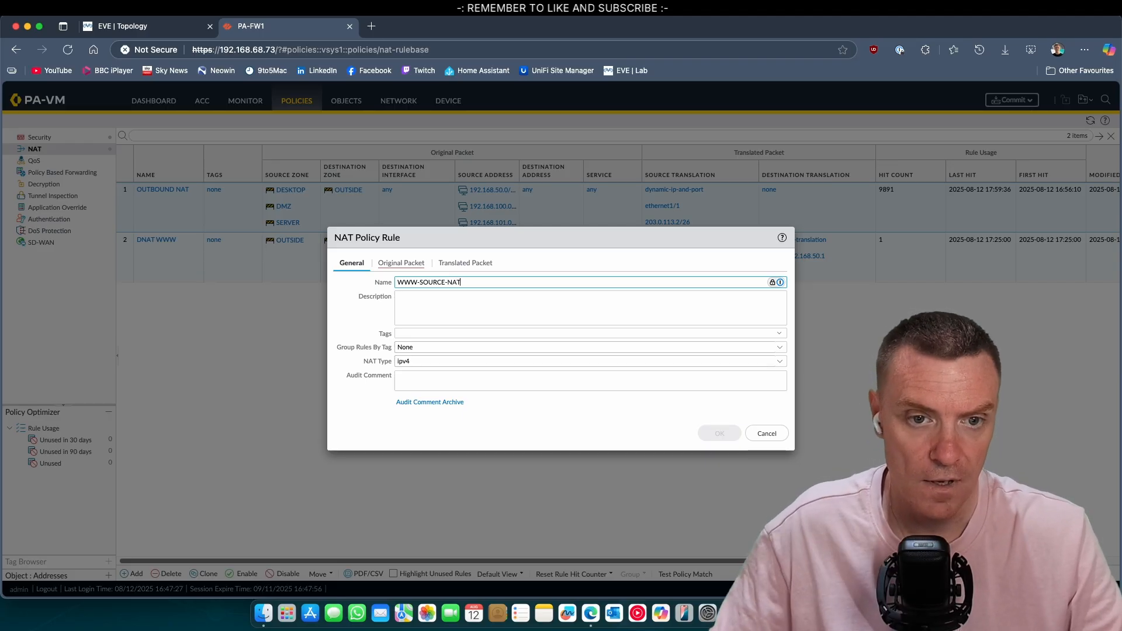
Step: Match source zone DMZ, destination zone OUTSIDE, and source address 192.168.50.1
{"action": "left_click", "coordinate": [383, 263]}
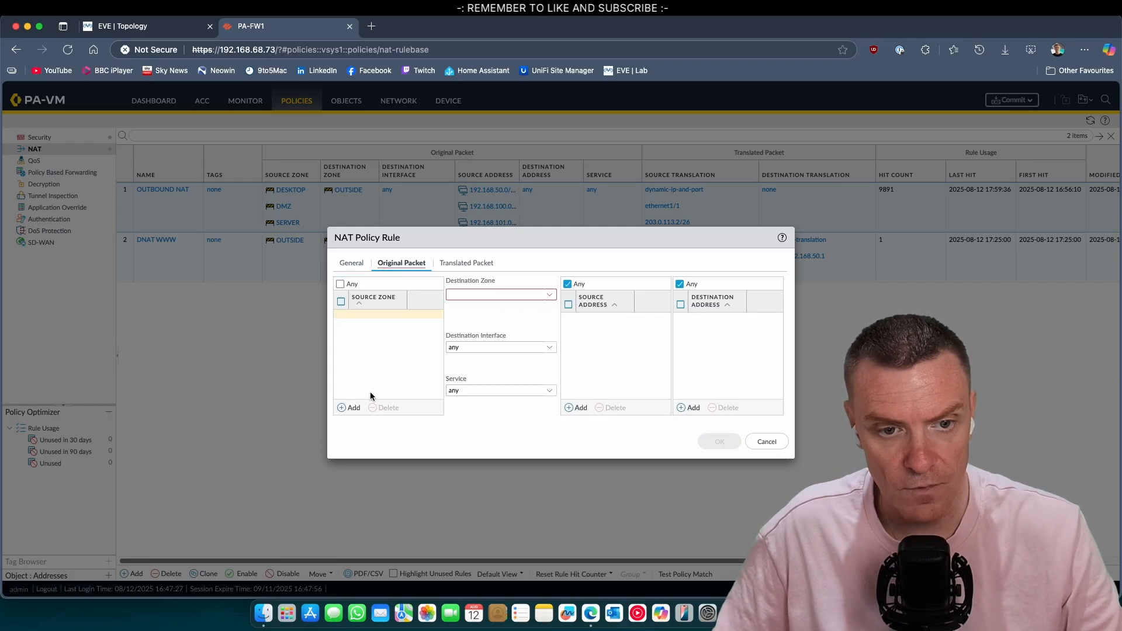
{"action": "left_click", "coordinate": [360, 408]}
{"action": "left_click", "coordinate": [409, 337]}
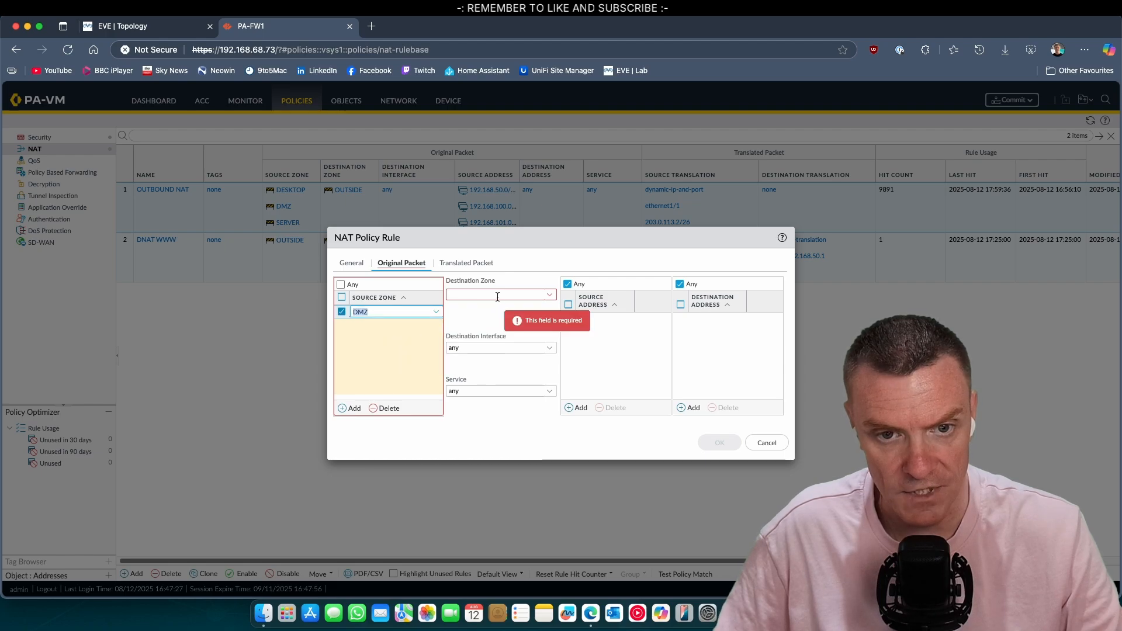
{"action": "left_click", "coordinate": [537, 296]}
{"action": "left_click", "coordinate": [549, 295]}
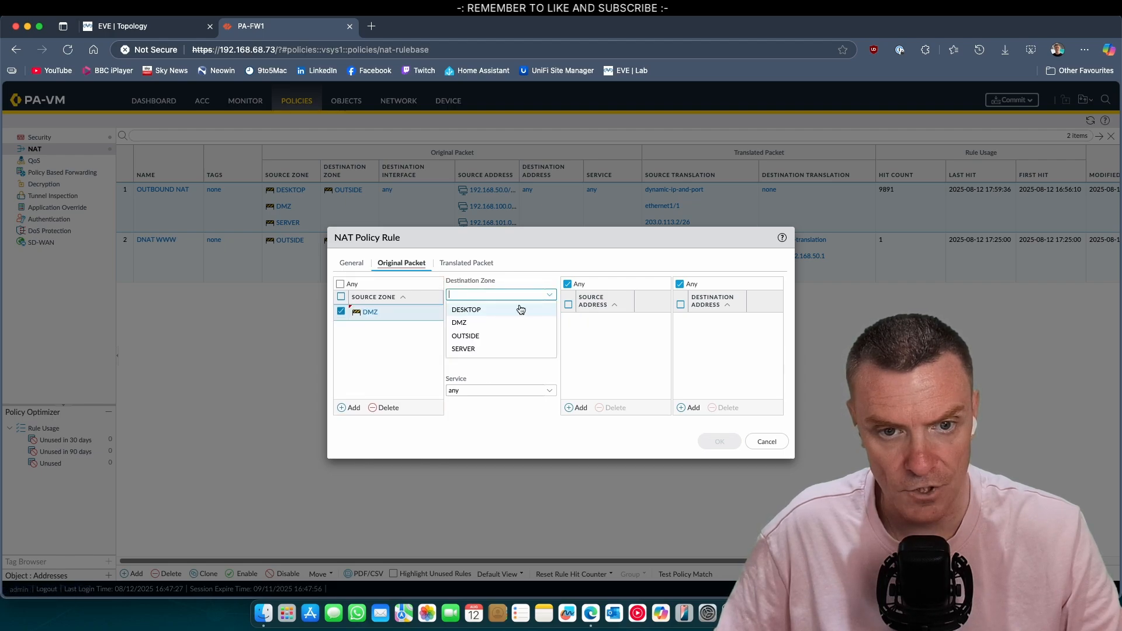
{"action": "left_click", "coordinate": [482, 339]}
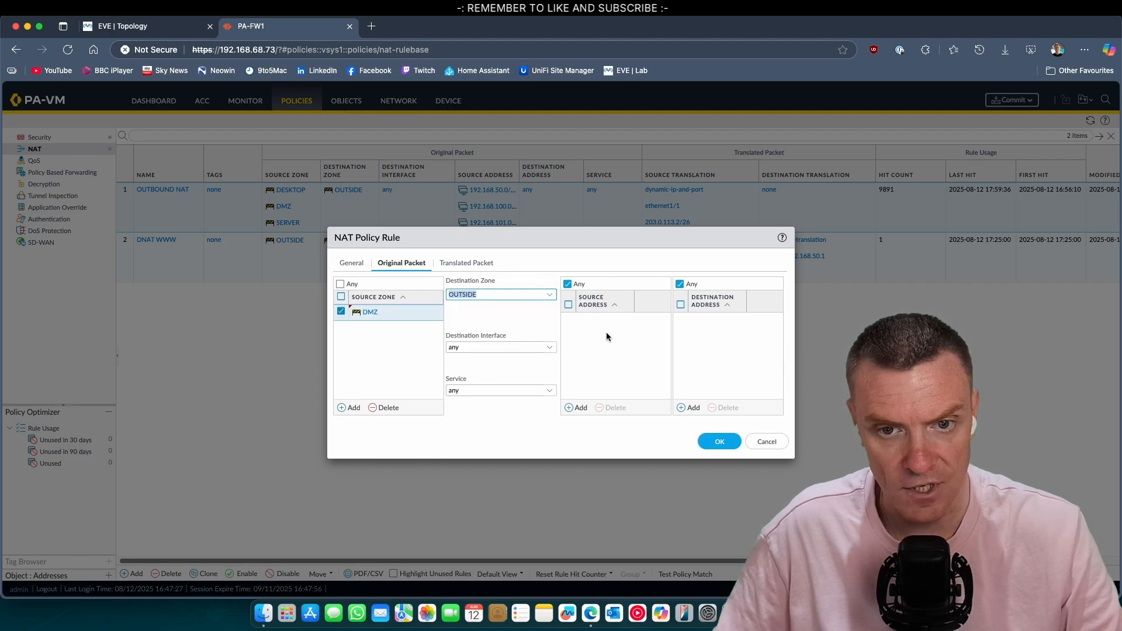
{"action": "left_click", "coordinate": [581, 408]}
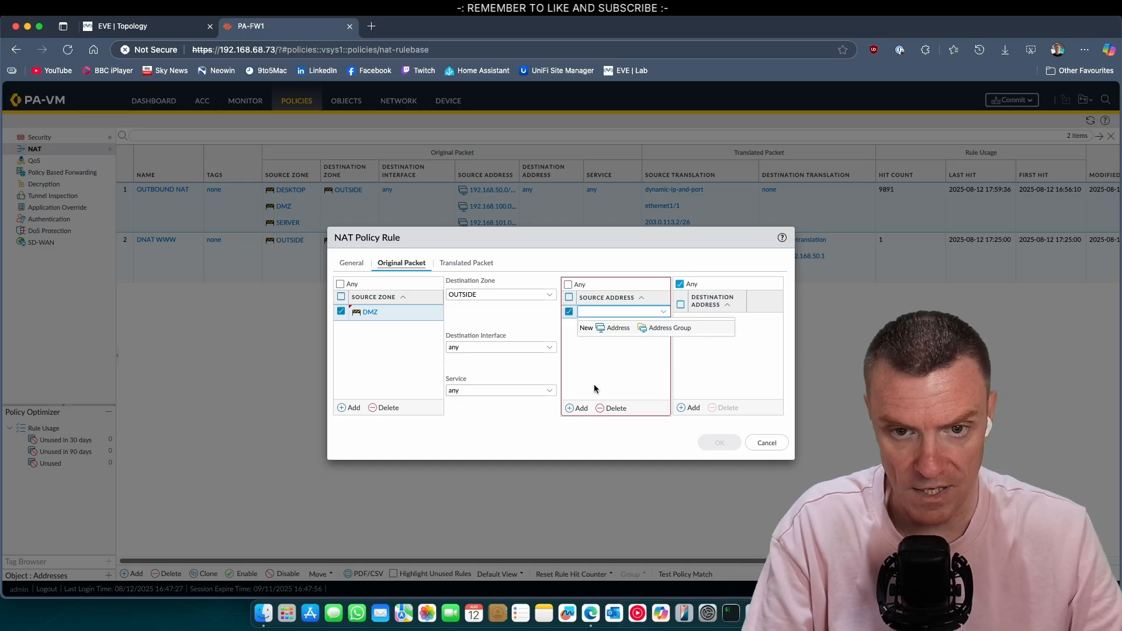
{"action": "type", "text": "192.168"}
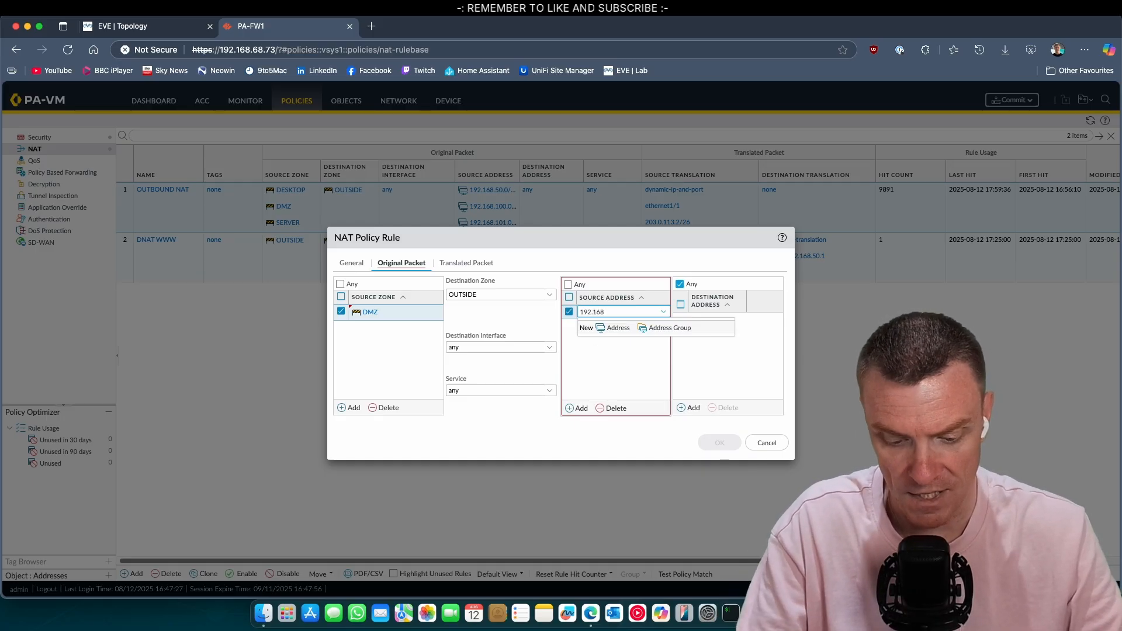
{"action": "type", "text": ".50.1"}
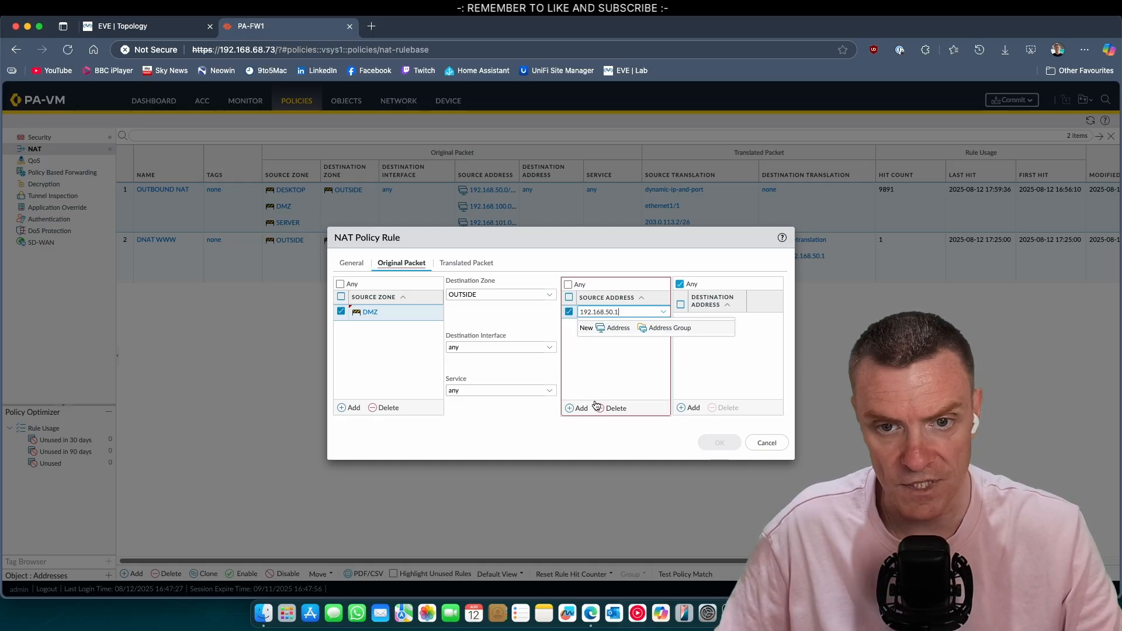
{"action": "left_click", "coordinate": [626, 378]}
Step: Set source translation to Dynamic IP And Port with address type Translated Address
{"action": "left_click", "coordinate": [473, 266]}
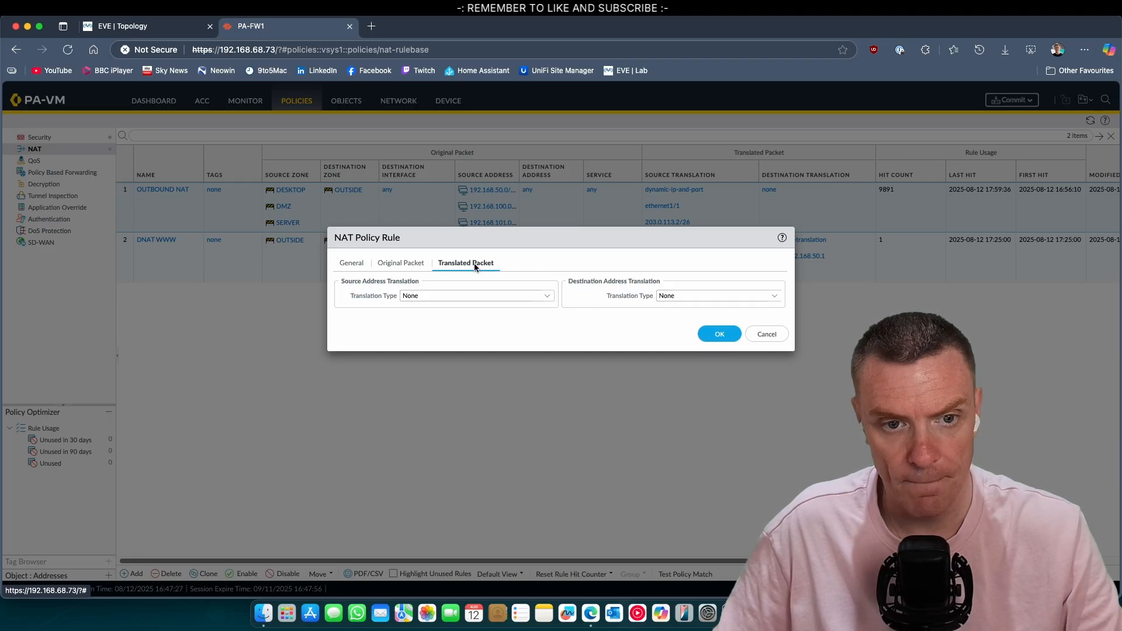
{"action": "left_click", "coordinate": [543, 298]}
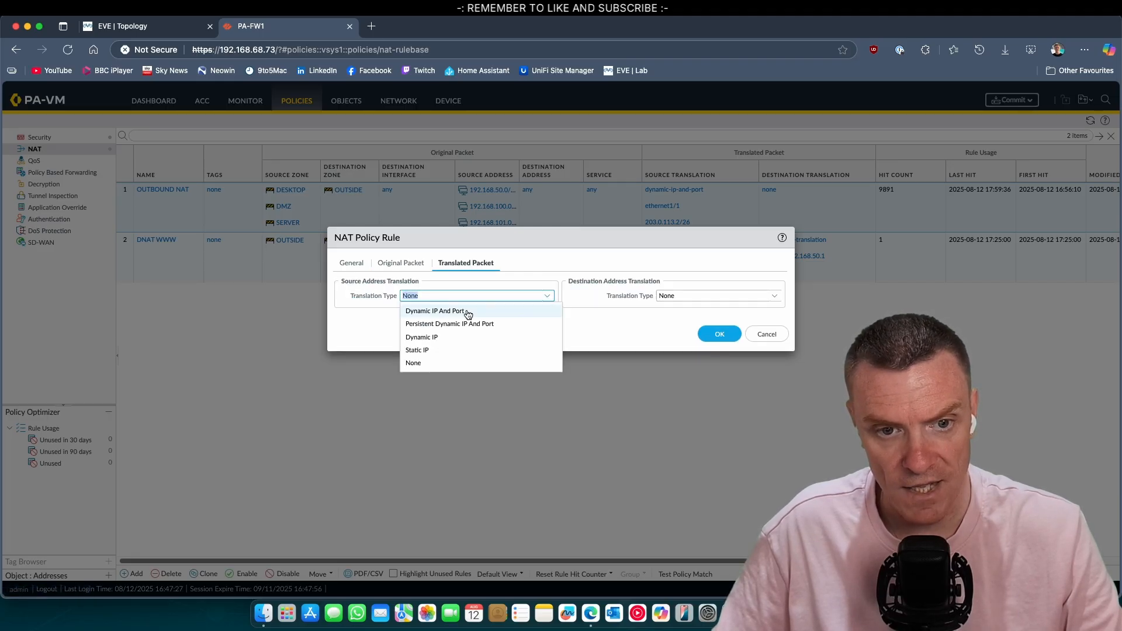
{"action": "left_click", "coordinate": [462, 350]}
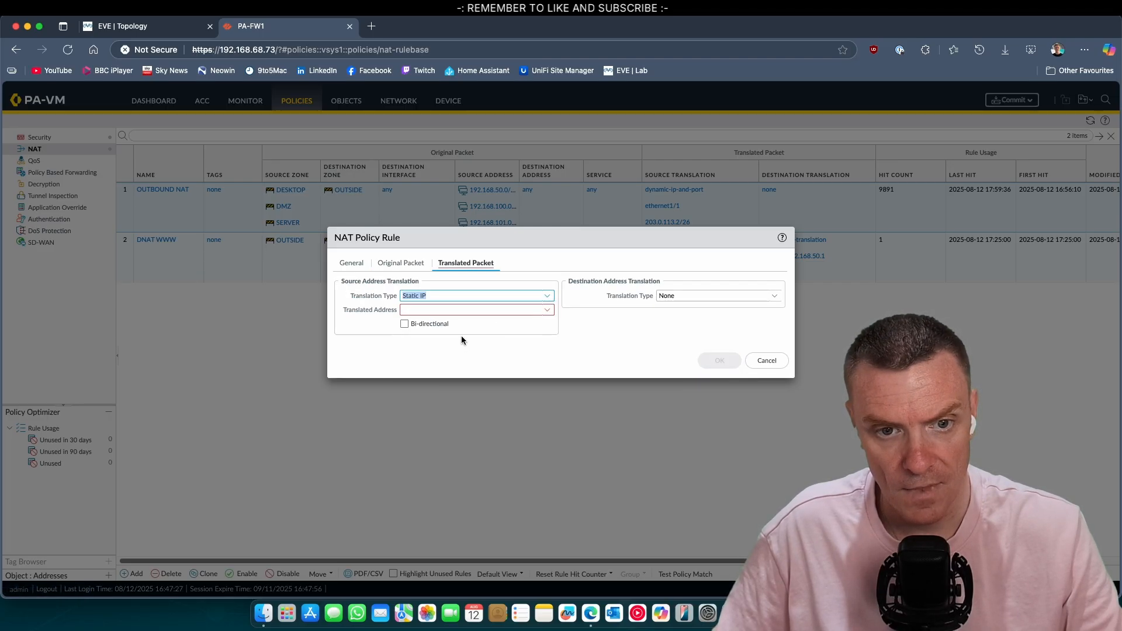
{"action": "left_click", "coordinate": [544, 301]}
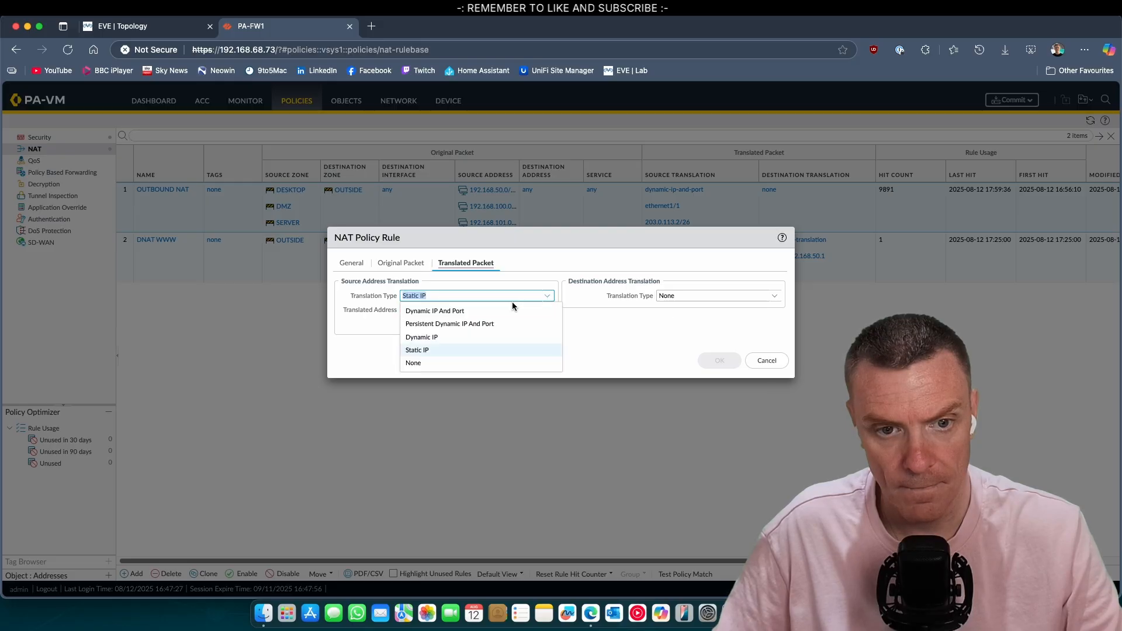
{"action": "left_click", "coordinate": [467, 316]}
{"action": "left_click", "coordinate": [536, 313]}
{"action": "left_click", "coordinate": [546, 312]}
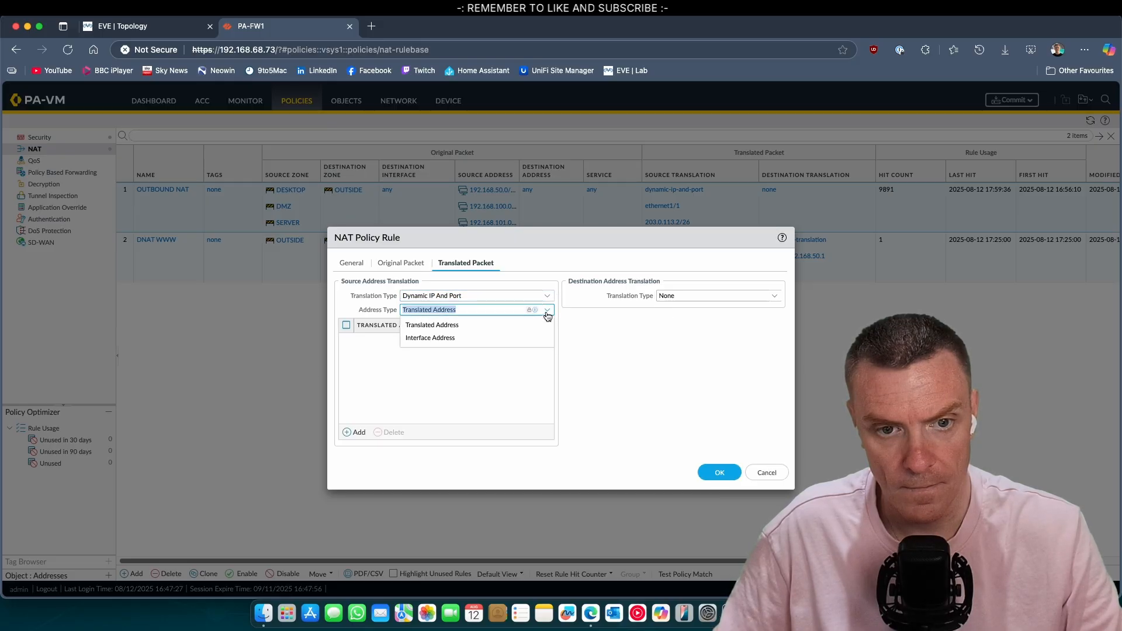
{"action": "left_click", "coordinate": [467, 325]}
Step: Add 203.0.113.3 as the translated source address
{"action": "left_click", "coordinate": [356, 433]}
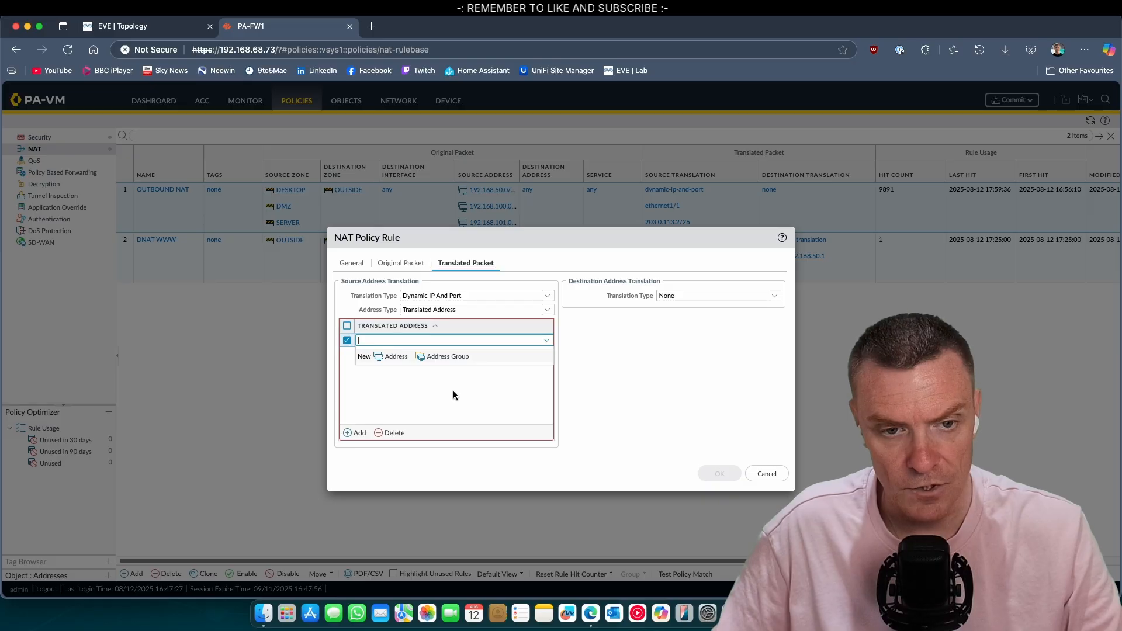
{"action": "type", "text": "203.0.11"}
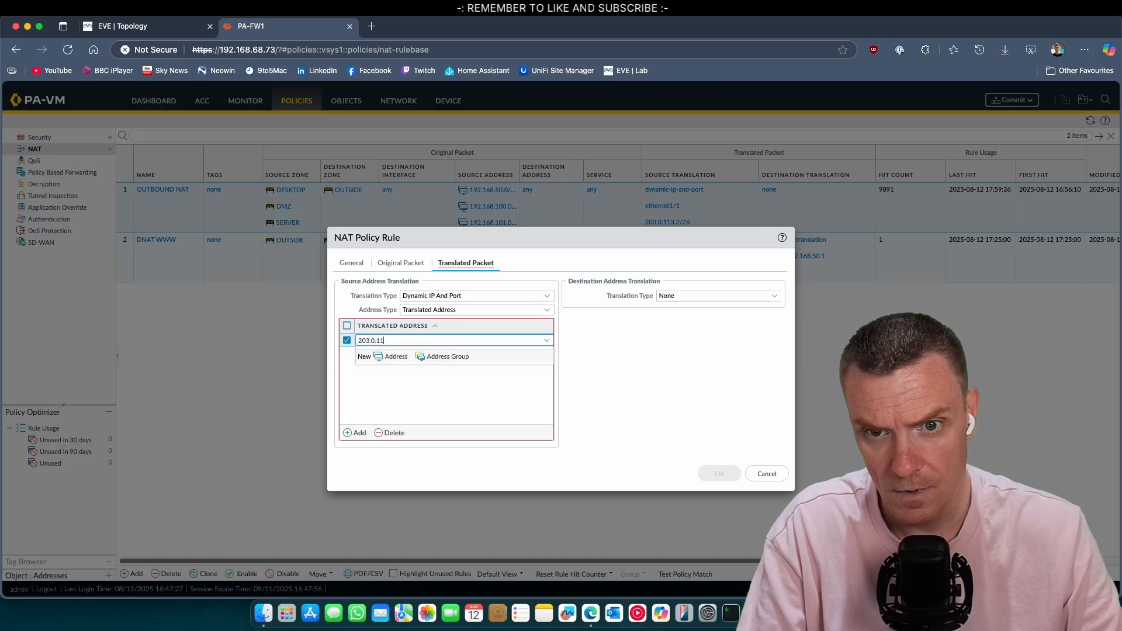
{"action": "type", "text": "2"}
{"action": "key", "text": "BackSpace"}
{"action": "type", "text": "3.3"}
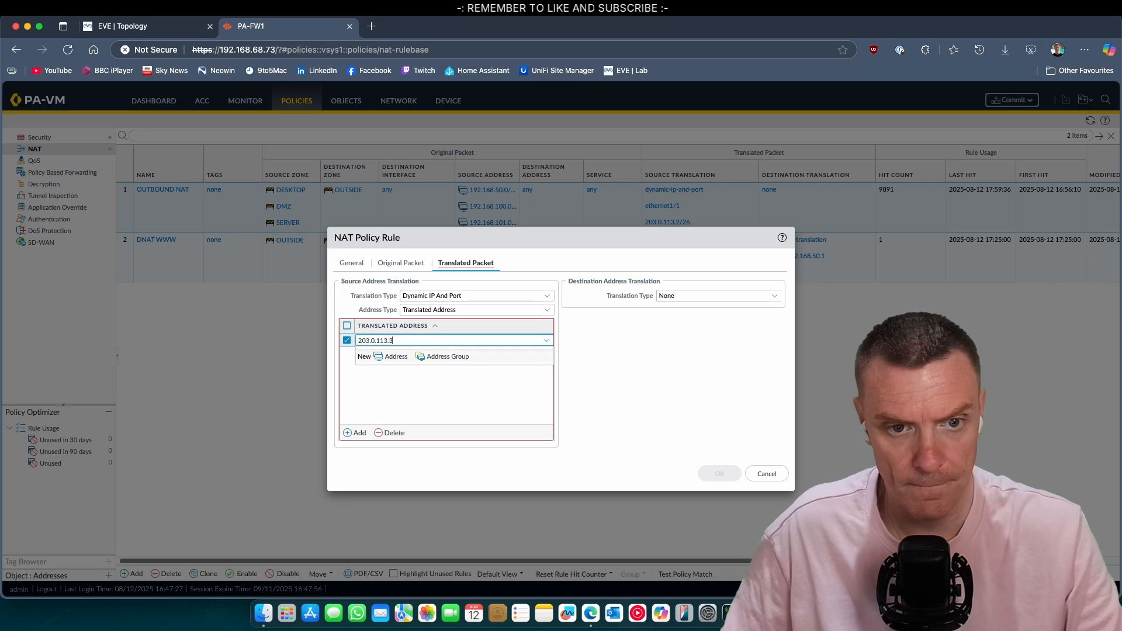
{"action": "left_click", "coordinate": [485, 403]}
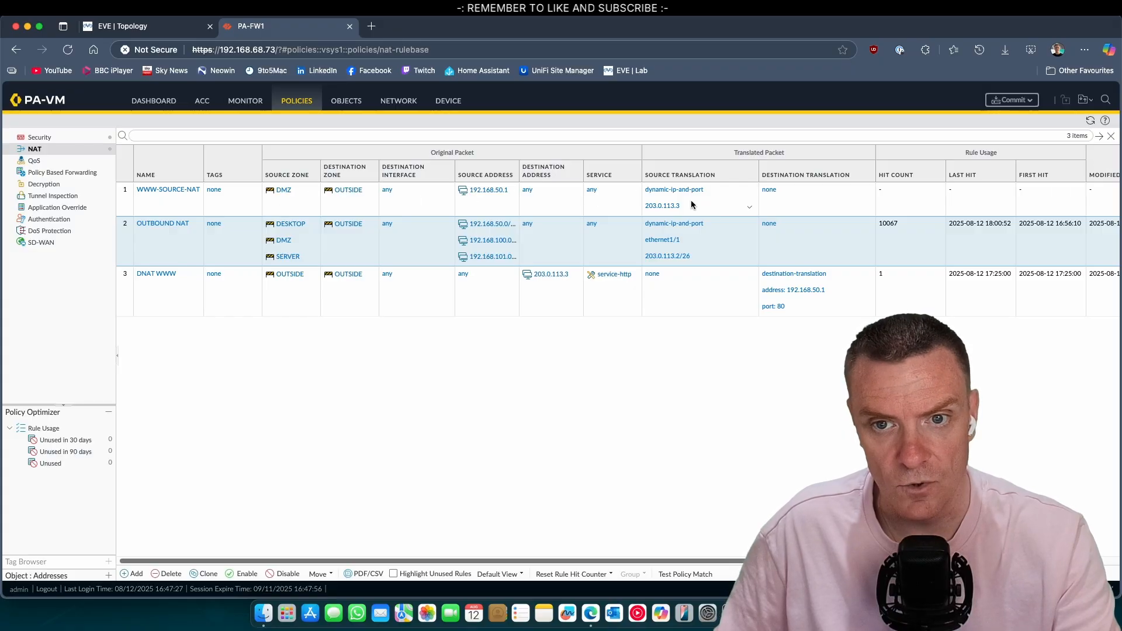
Step: Select the WWW-SOURCE-NAT rule and commit all pending changes to the firewall
{"action": "left_click", "coordinate": [172, 206]}
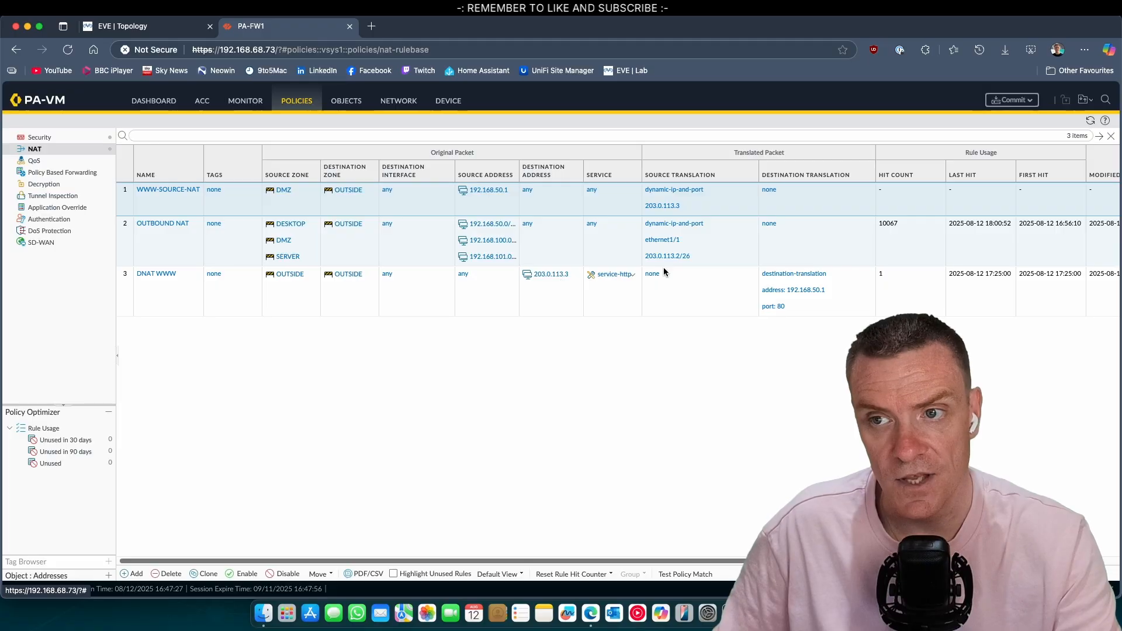
{"action": "left_click", "coordinate": [1011, 101]}
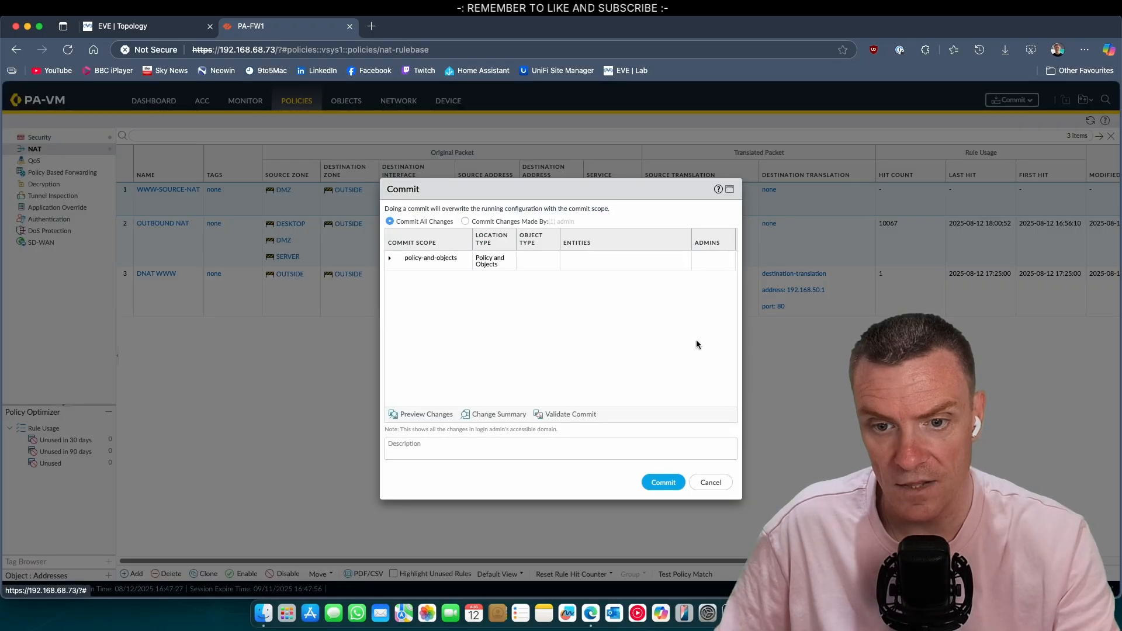
{"action": "left_click", "coordinate": [661, 479]}
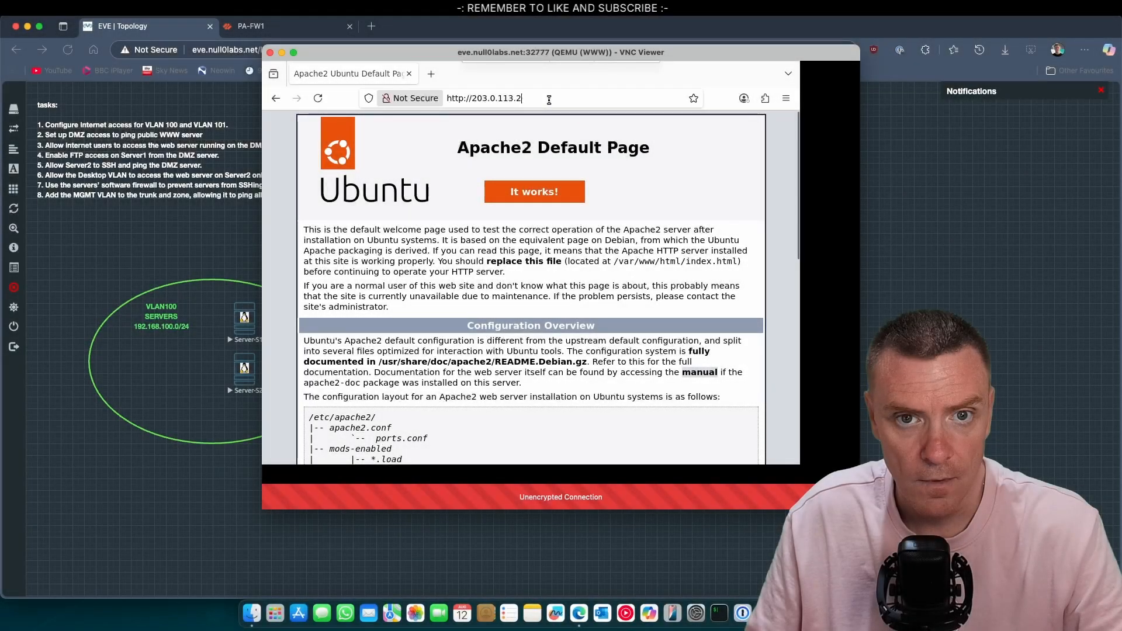
{"action": "left_click", "coordinate": [548, 100]}
{"action": "type", "text": "http://203.0.113.3"}
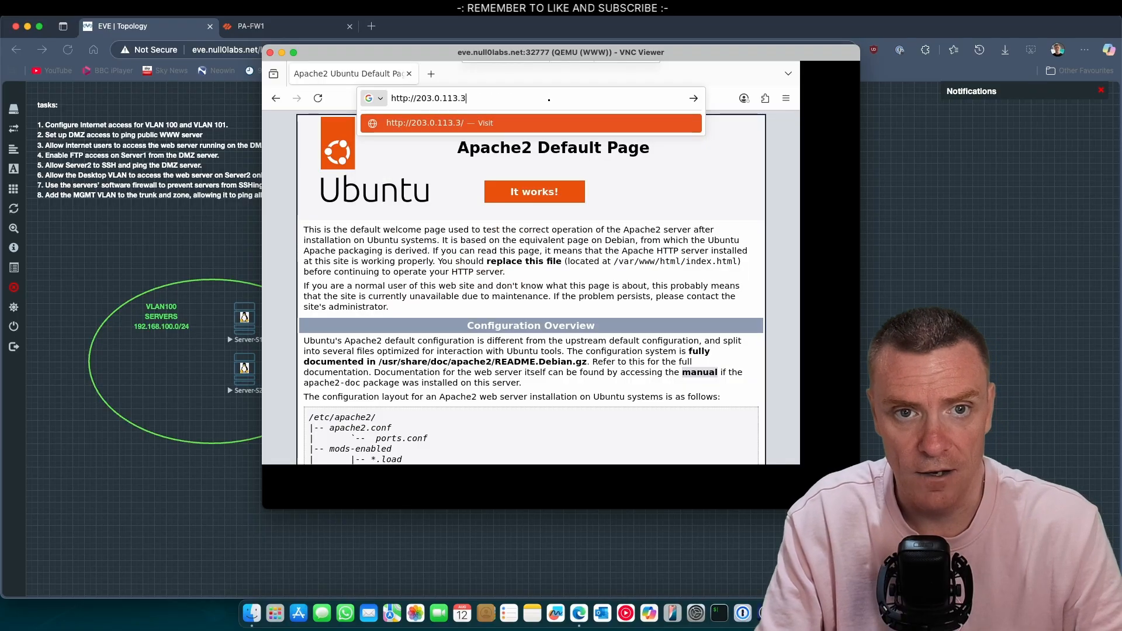
{"action": "key", "text": "Return"}
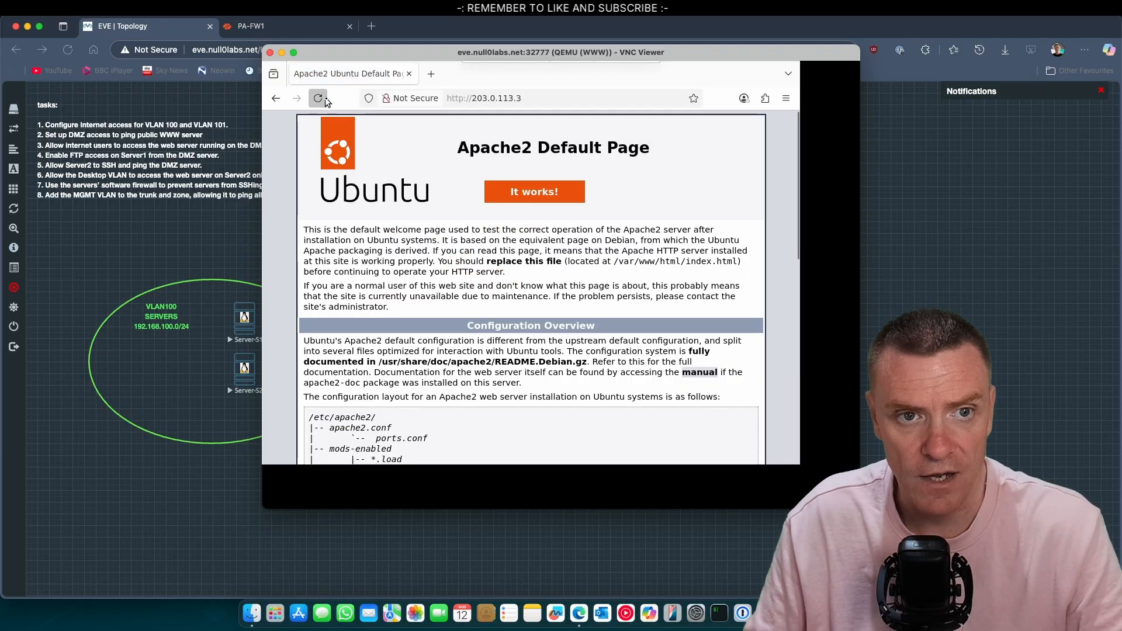
{"action": "left_click", "coordinate": [565, 98]}
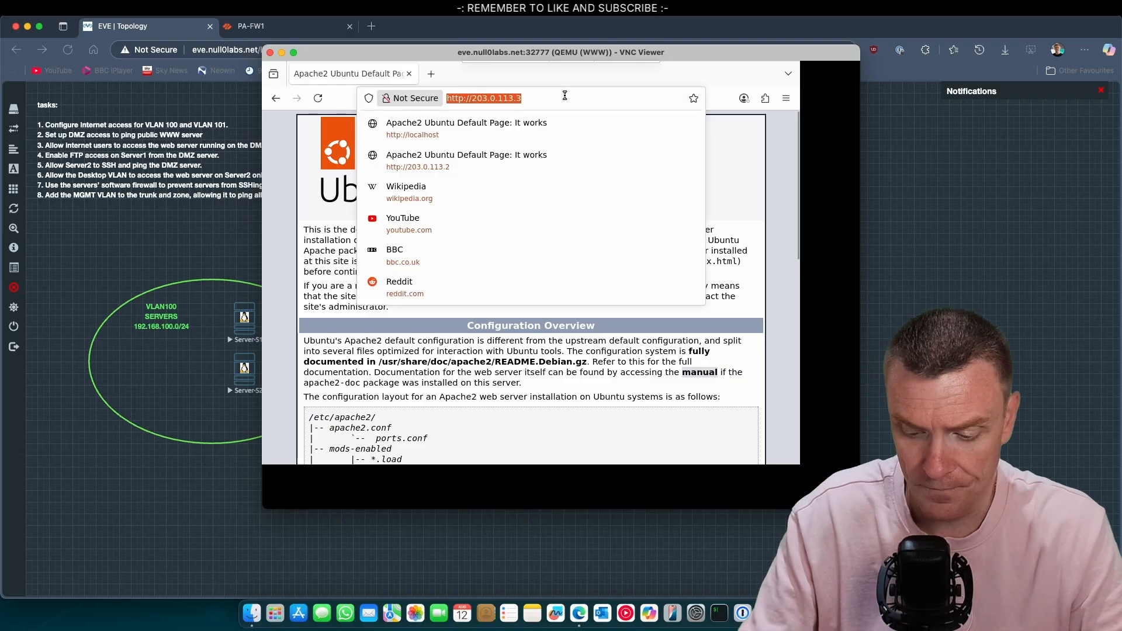
{"action": "key", "text": "Right"}
{"action": "key", "text": "BackSpace"}
{"action": "type", "text": "2"}
{"action": "key", "text": "Return"}
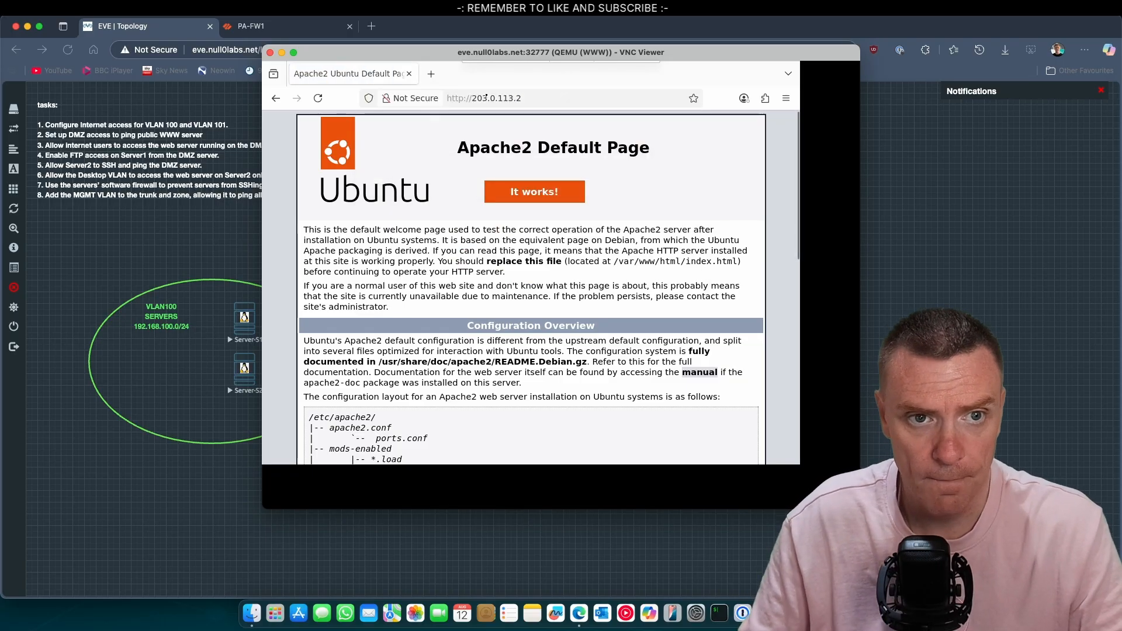
{"action": "left_click", "coordinate": [319, 102]}
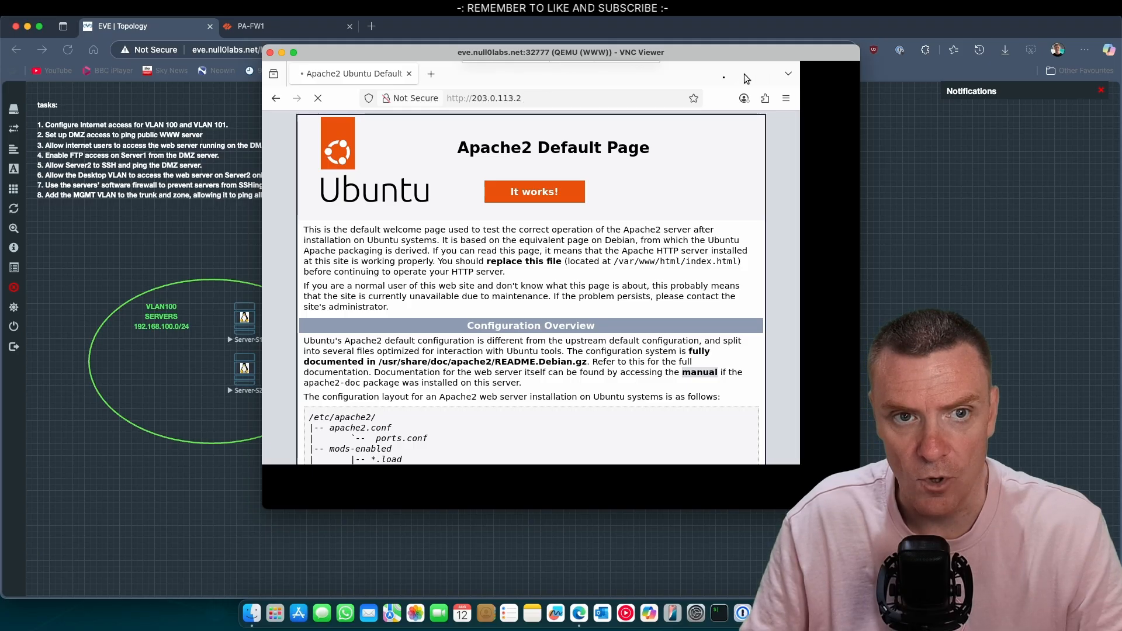
{"action": "left_click", "coordinate": [270, 53]}
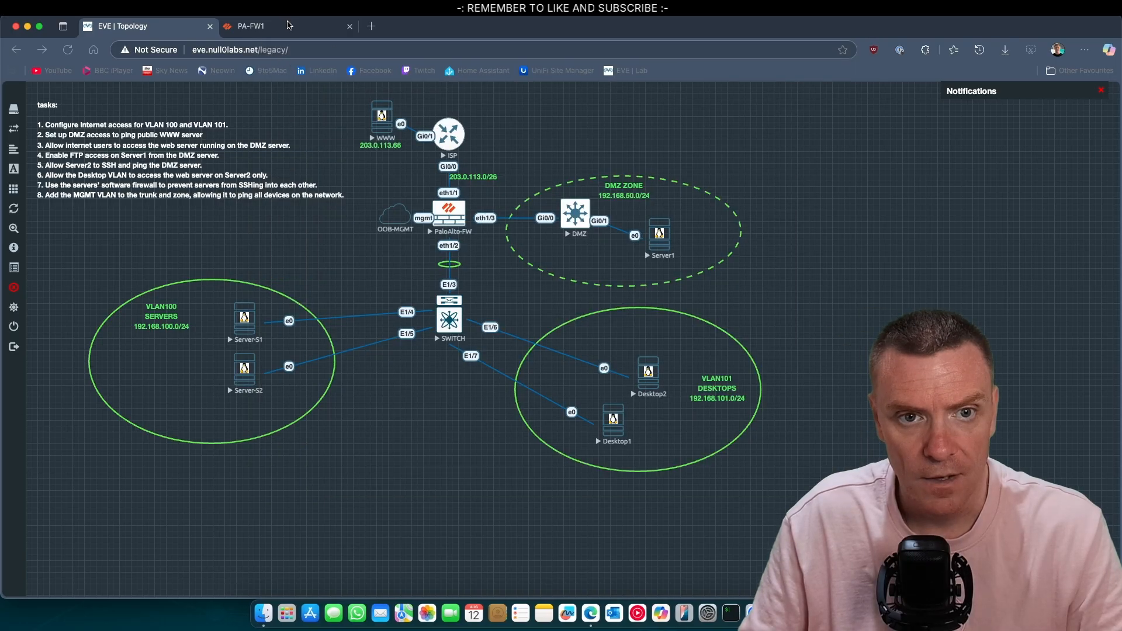
Step: Set the DNAT WWW rule's service to any and save it
{"action": "left_click", "coordinate": [286, 26]}
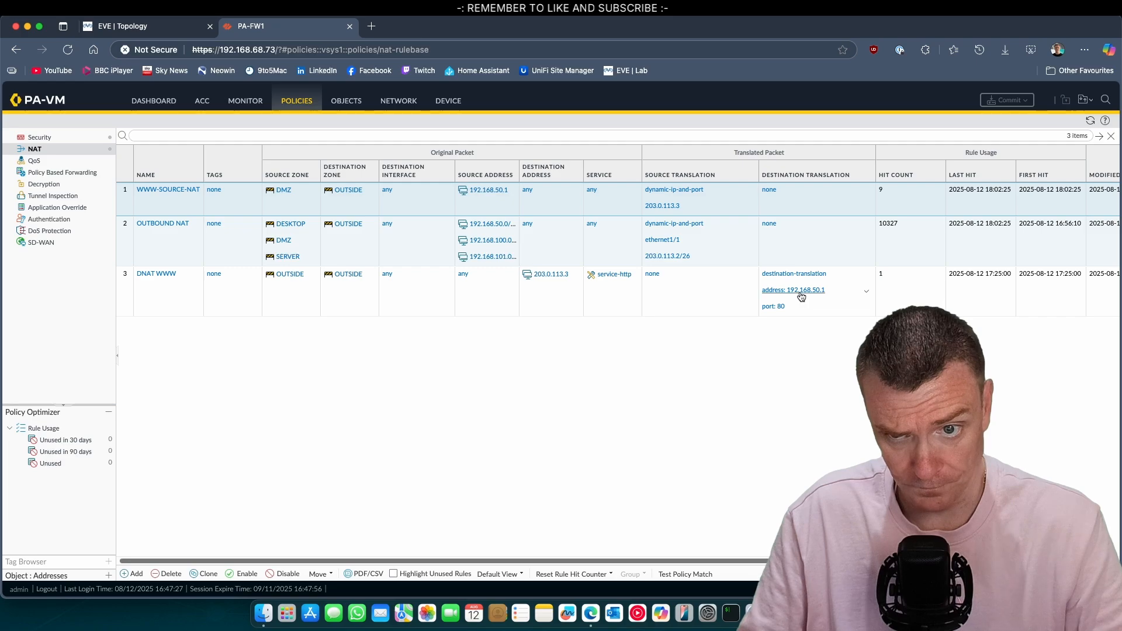
{"action": "left_click", "coordinate": [632, 276]}
{"action": "left_click", "coordinate": [159, 275]}
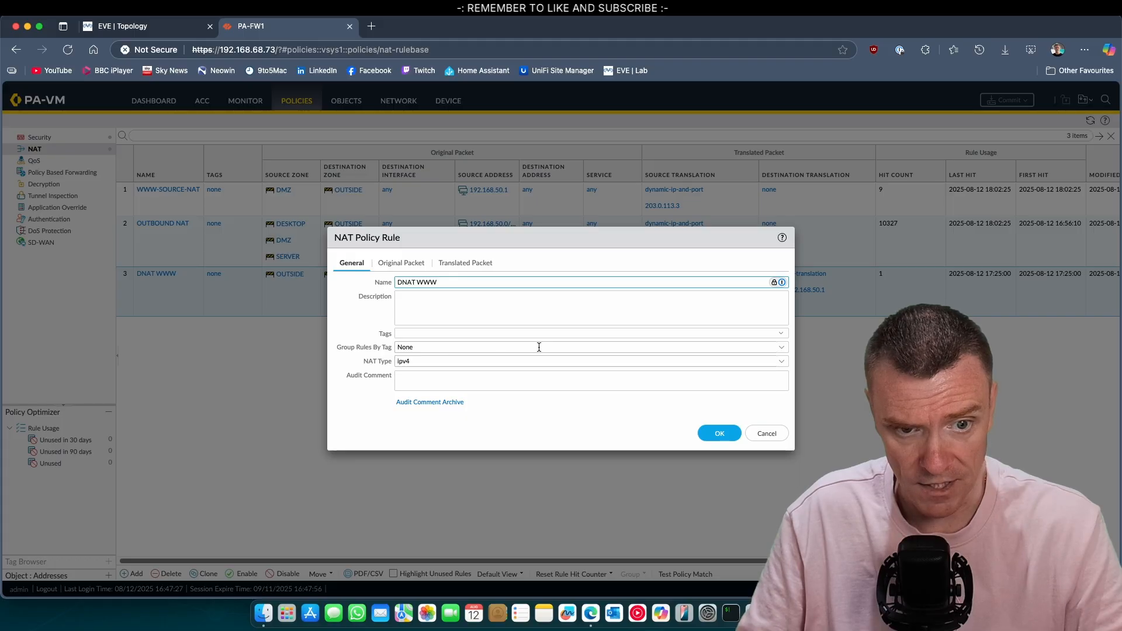
{"action": "left_click", "coordinate": [402, 263]}
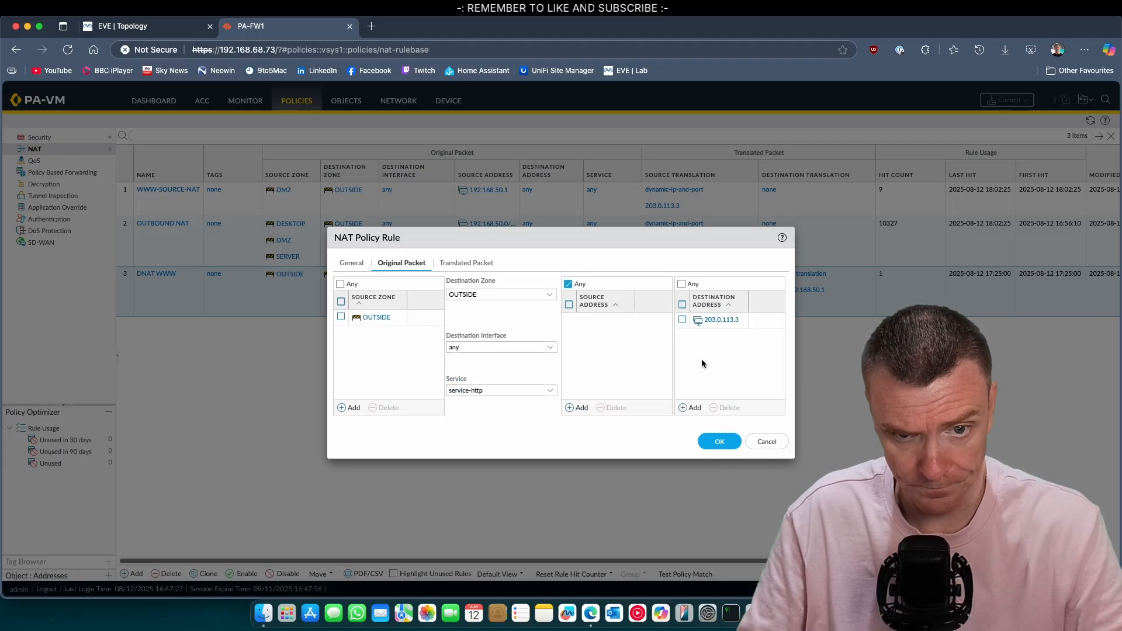
{"action": "left_click", "coordinate": [546, 395]}
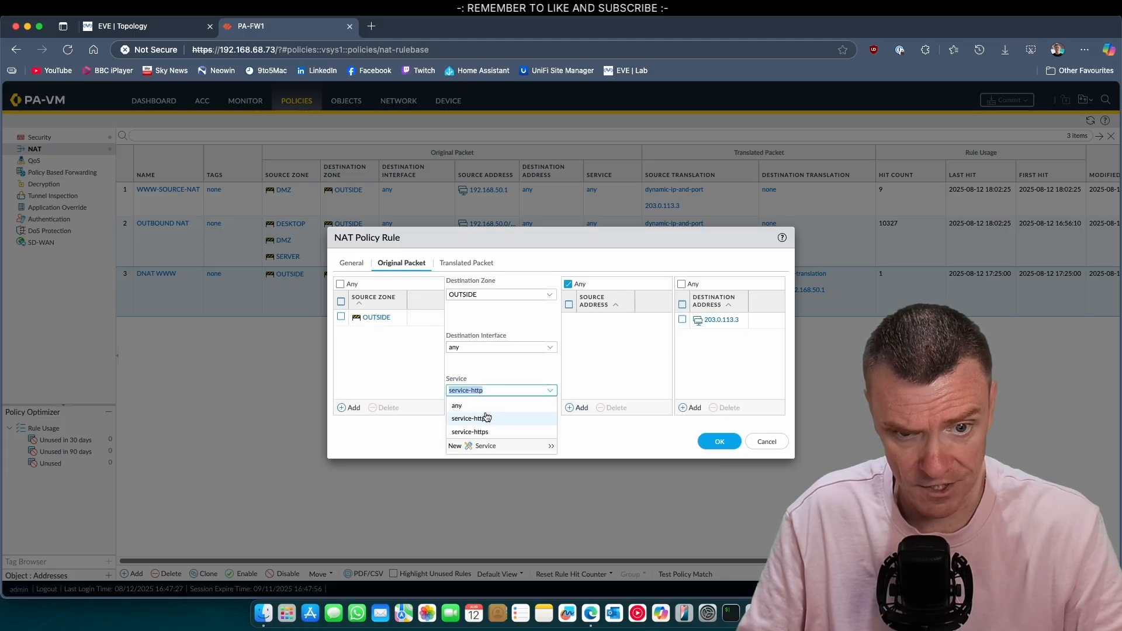
{"action": "left_click", "coordinate": [484, 418]}
{"action": "left_click", "coordinate": [514, 391]}
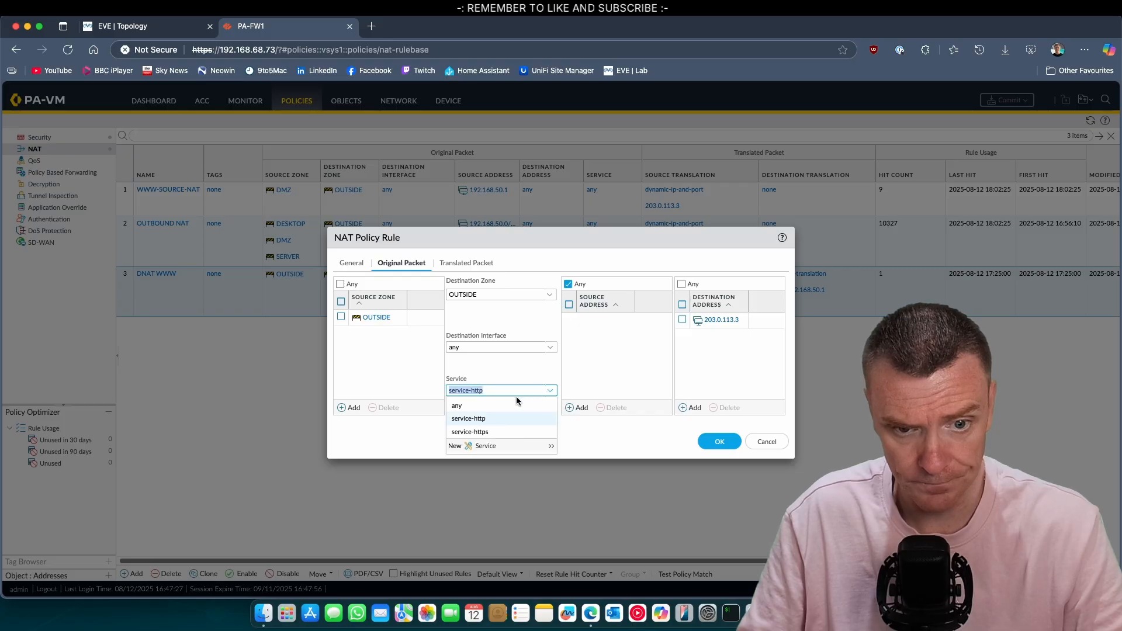
{"action": "left_click", "coordinate": [505, 404]}
{"action": "left_click", "coordinate": [720, 442]}
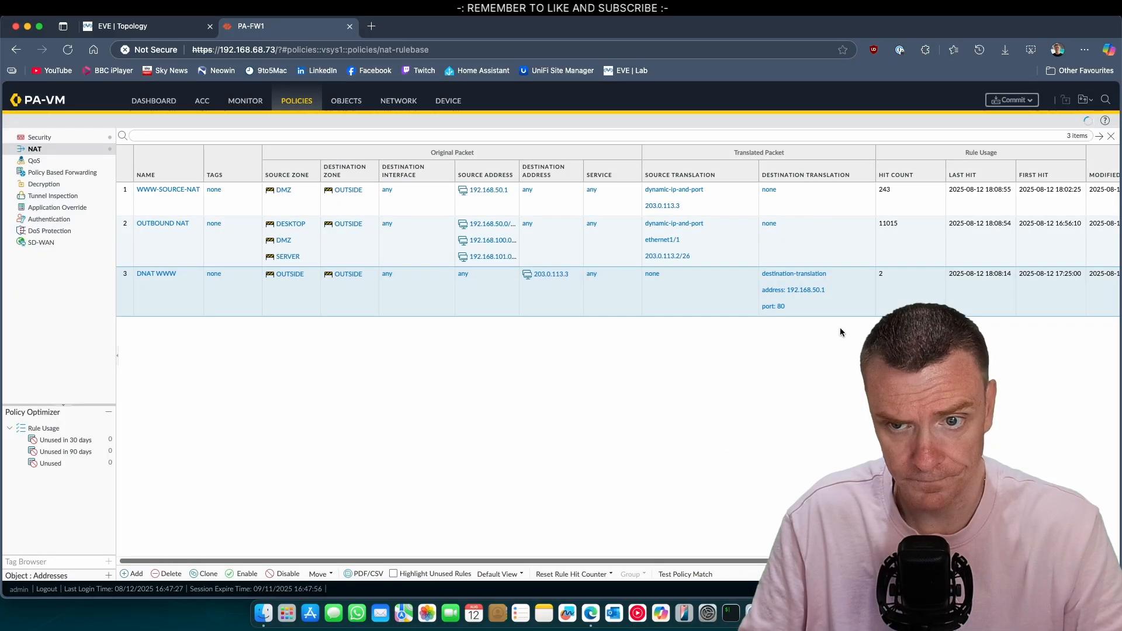
Step: Clear the DNAT WWW rule's translated port 80 and save the rule
{"action": "left_click", "coordinate": [206, 278]}
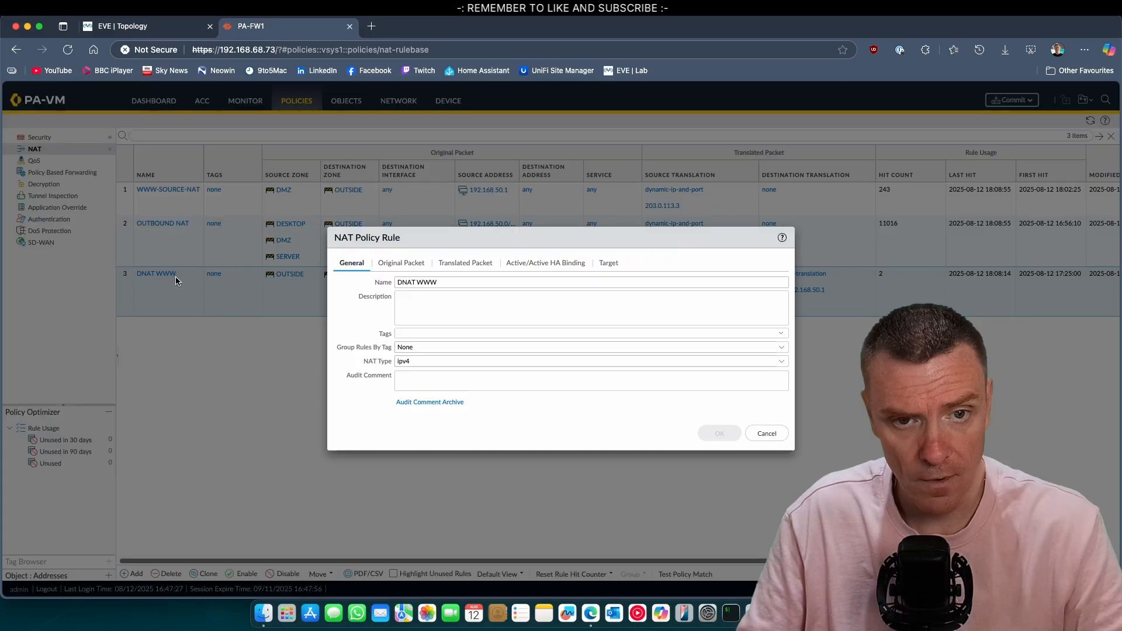
{"action": "left_click", "coordinate": [478, 263]}
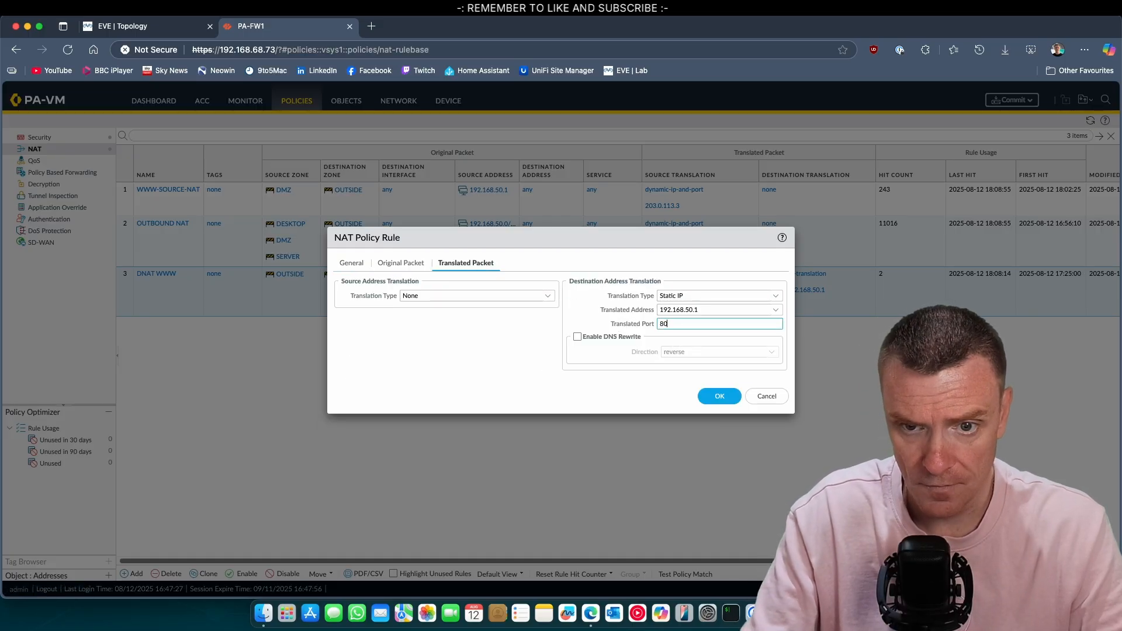
{"action": "key", "text": "BackSpace"}
{"action": "key", "text": "BackSpace"}
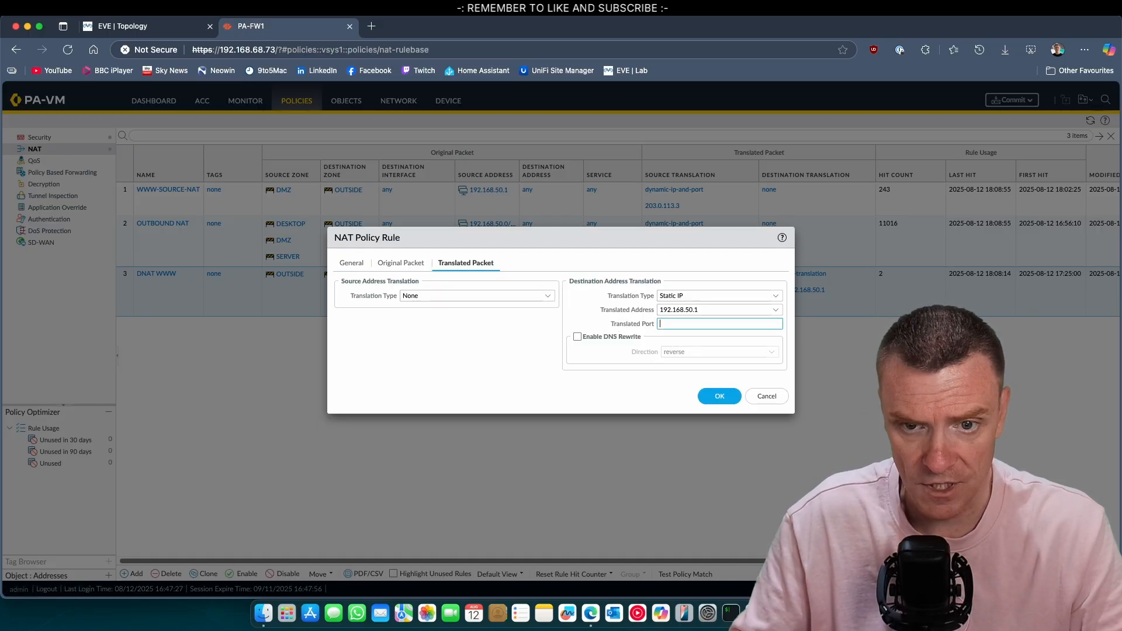
{"action": "left_click", "coordinate": [722, 393]}
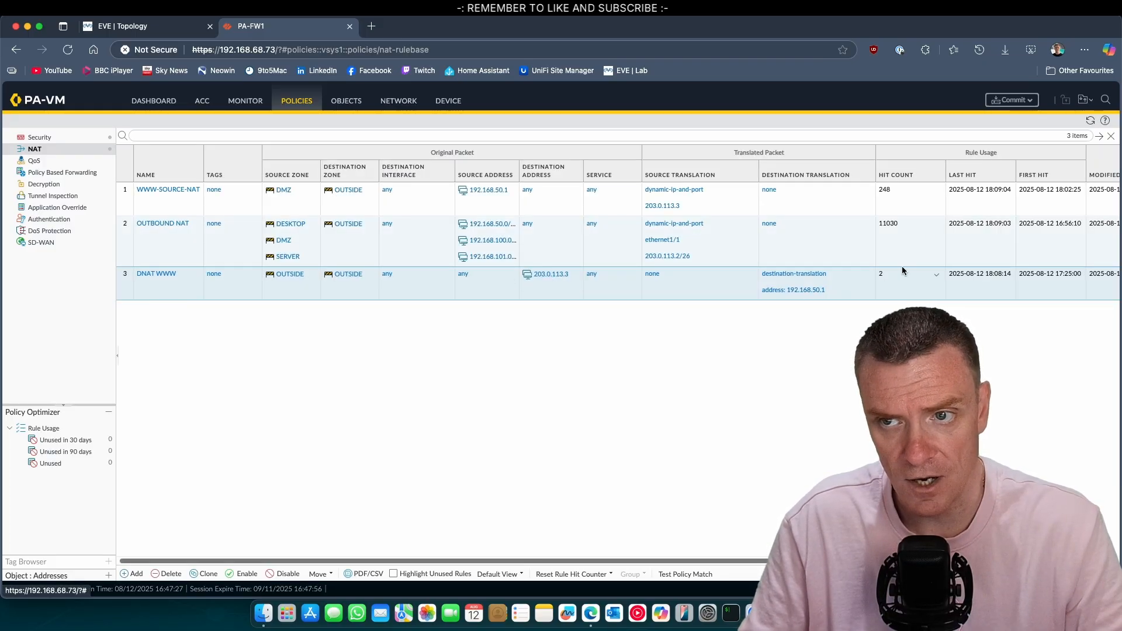
{"action": "left_click", "coordinate": [1012, 100]}
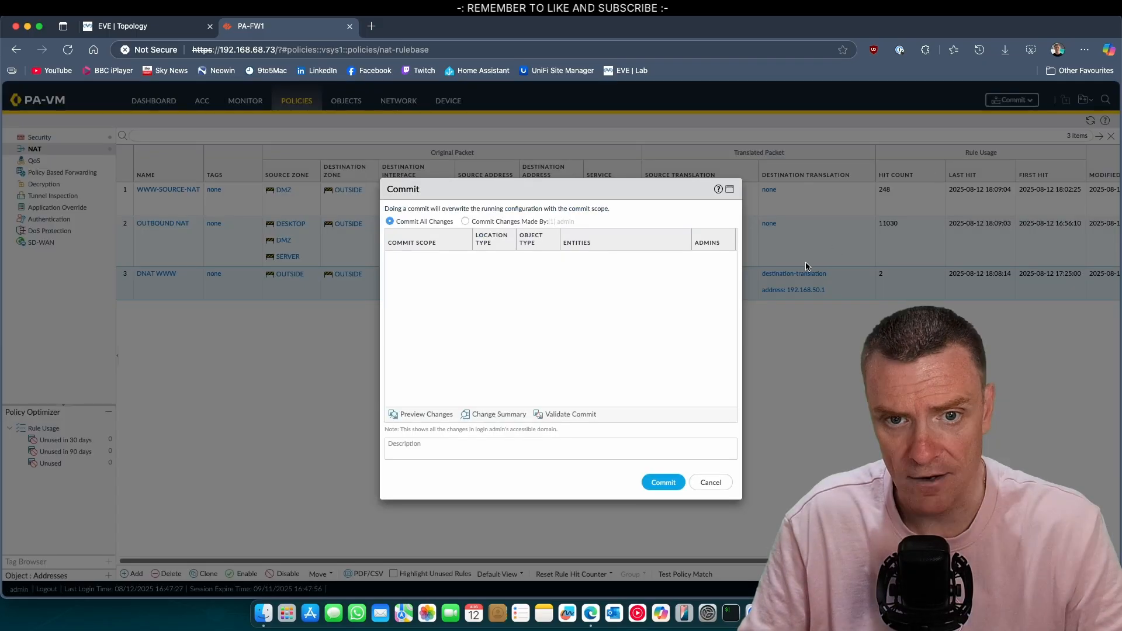
Step: Commit the NAT changes and close the successful commit report
{"action": "left_click", "coordinate": [663, 482]}
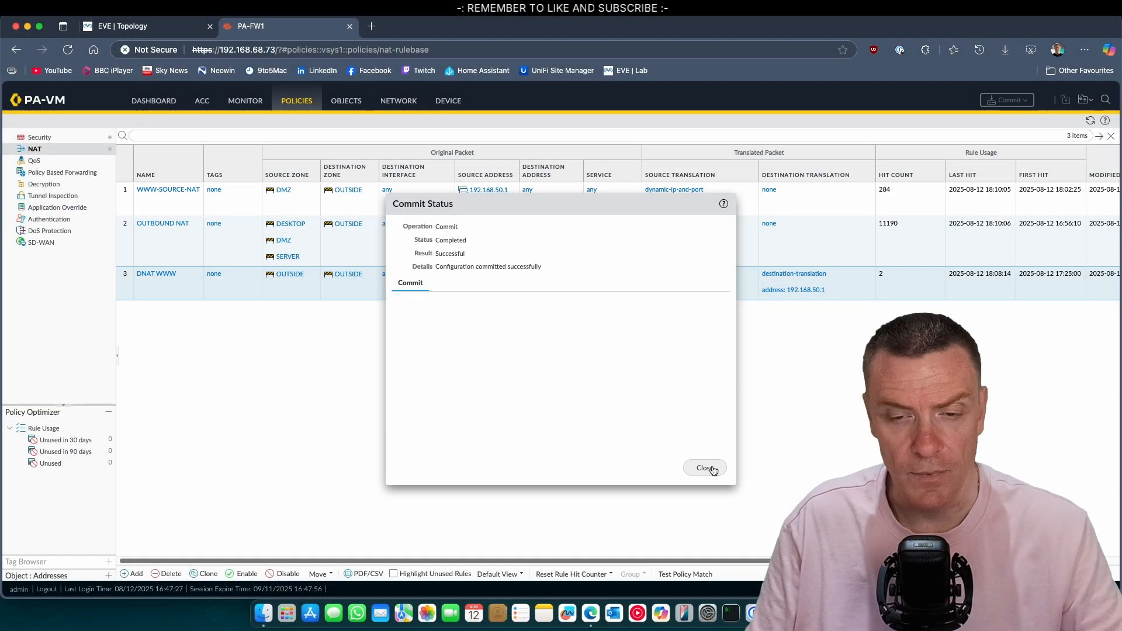
{"action": "left_click", "coordinate": [705, 468]}
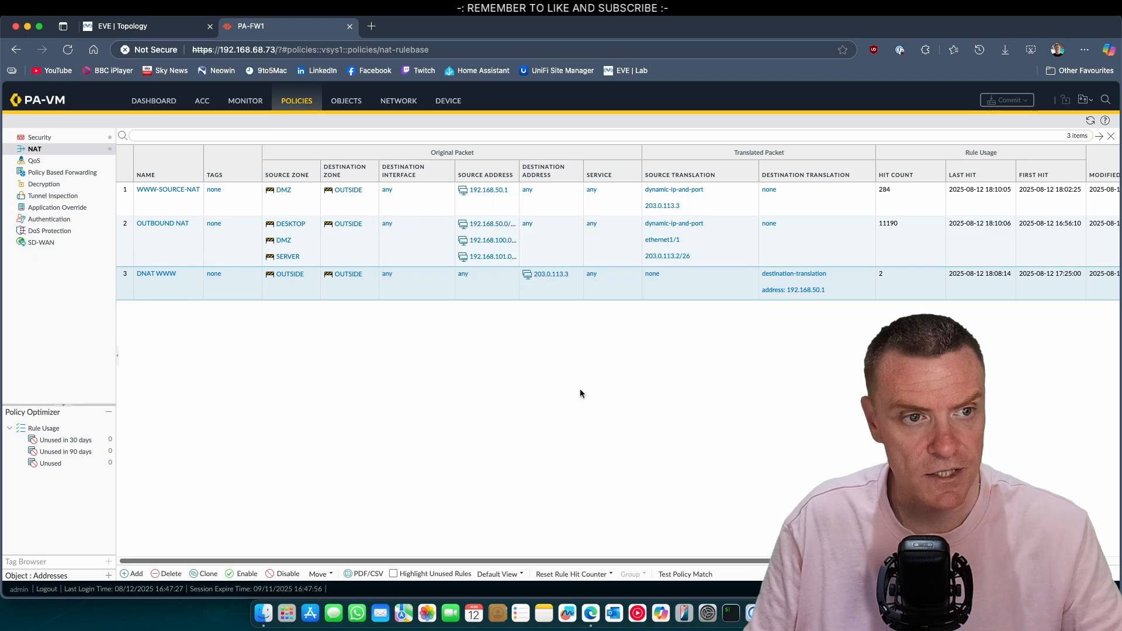
Step: Add ping to the PUBLIC WWW security rule's applications alongside web-browsing and save the rule
{"action": "left_click", "coordinate": [38, 138]}
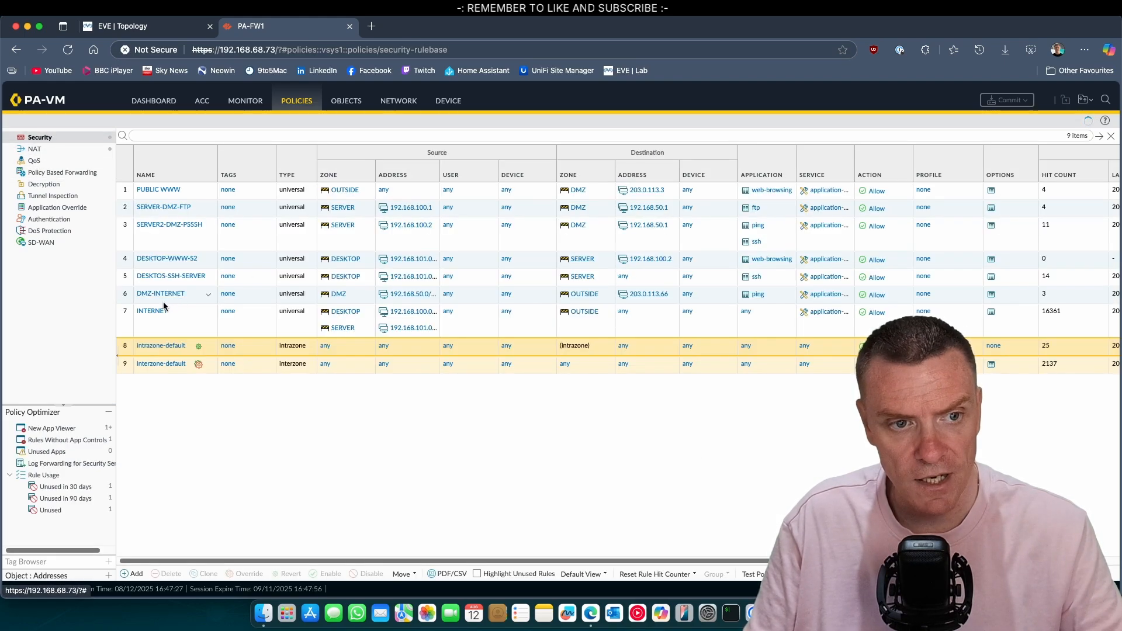
{"action": "left_click", "coordinate": [187, 195]}
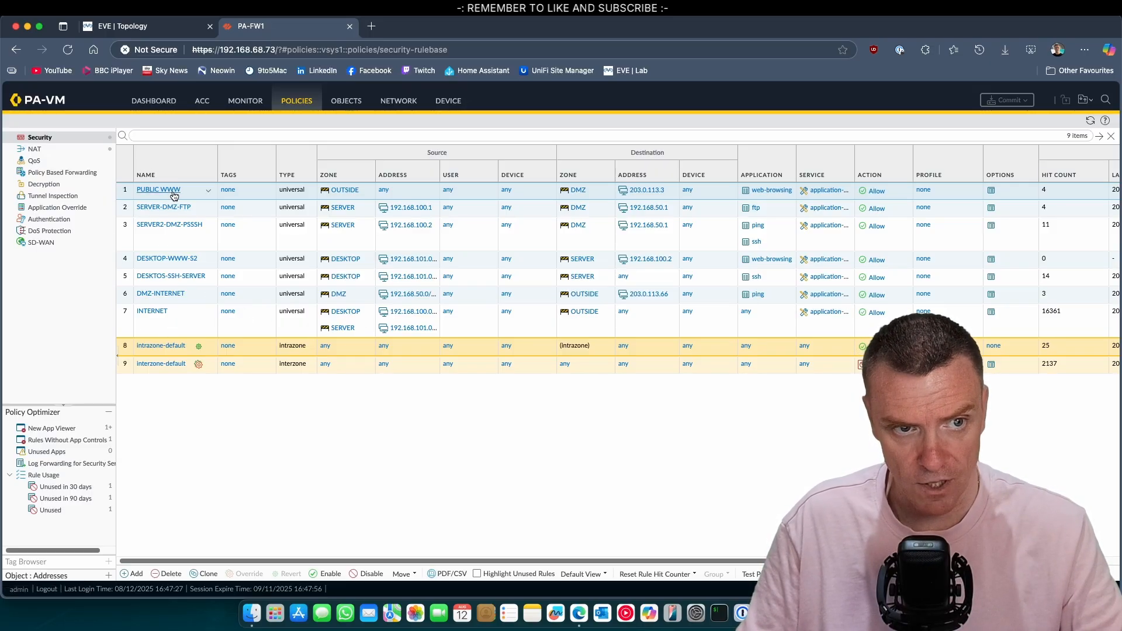
{"action": "left_click", "coordinate": [174, 196]}
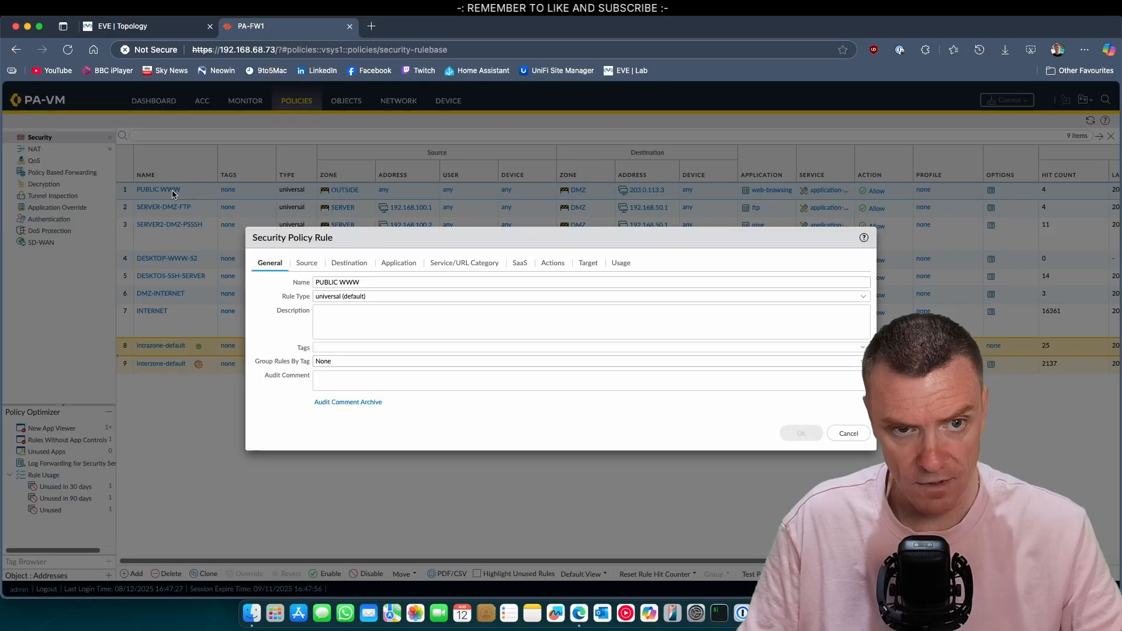
{"action": "left_click", "coordinate": [397, 264]}
{"action": "left_click", "coordinate": [271, 408]}
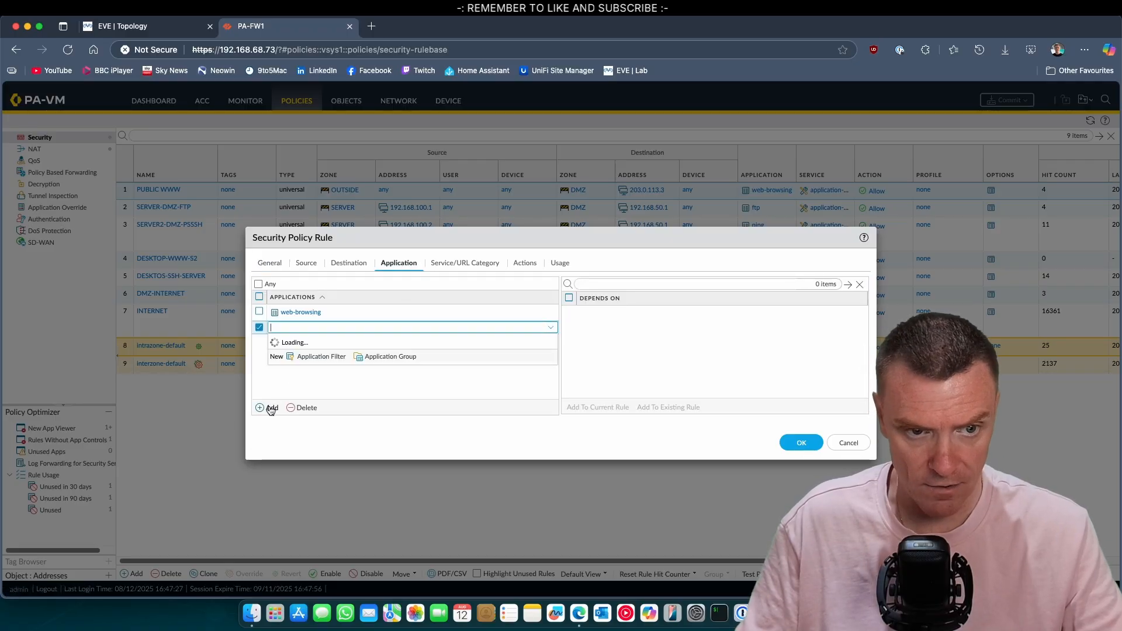
{"action": "type", "text": "ping"}
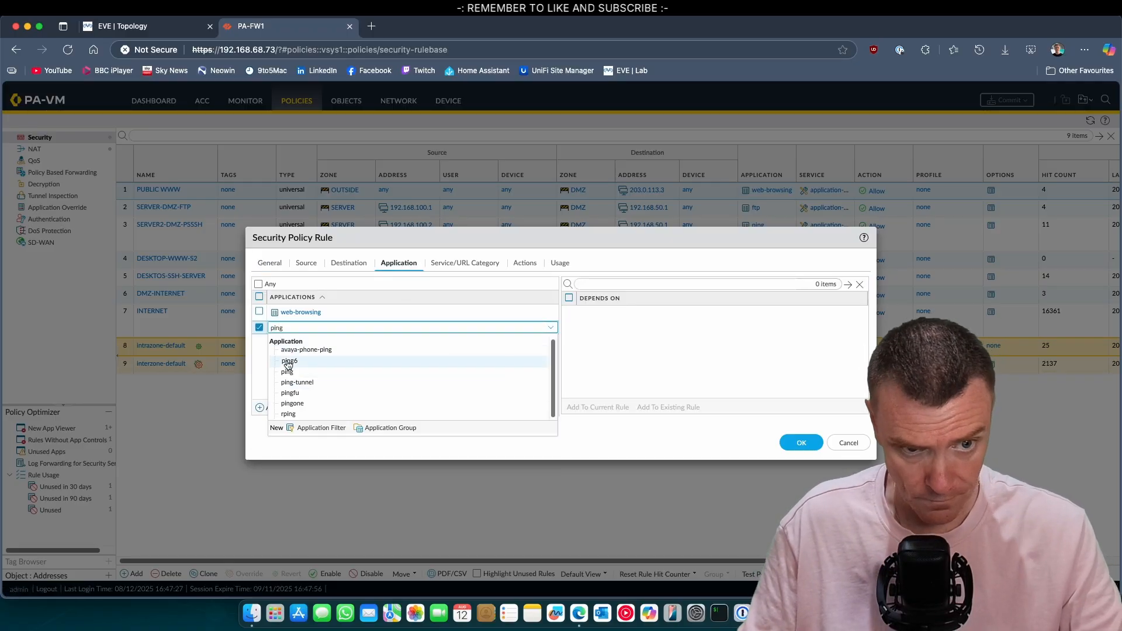
{"action": "left_click", "coordinate": [291, 370]}
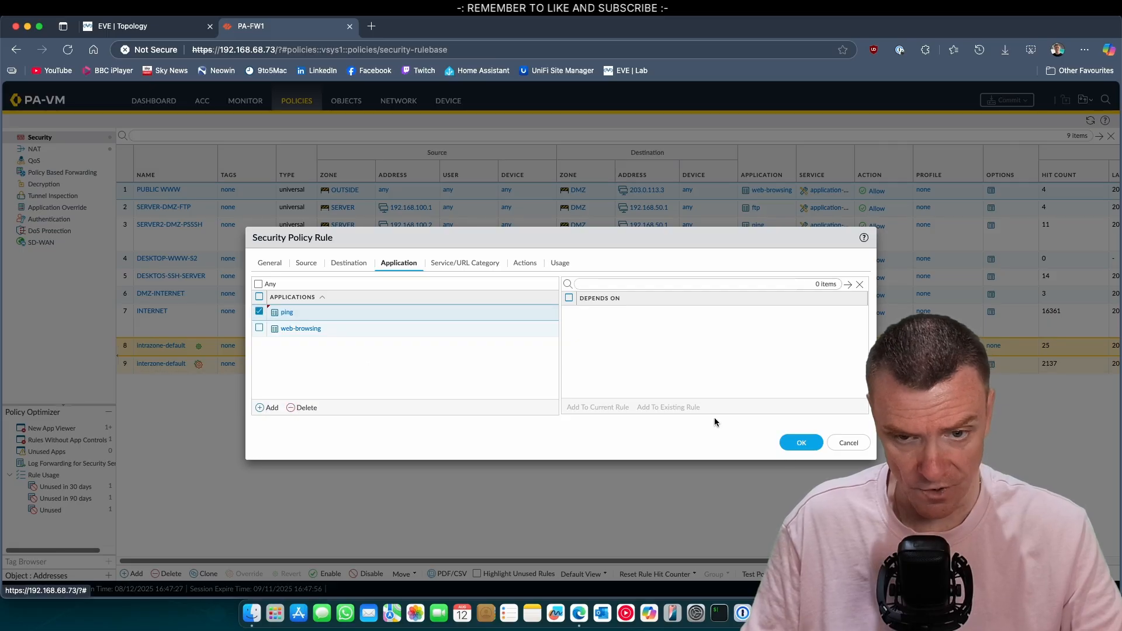
{"action": "left_click", "coordinate": [801, 442]}
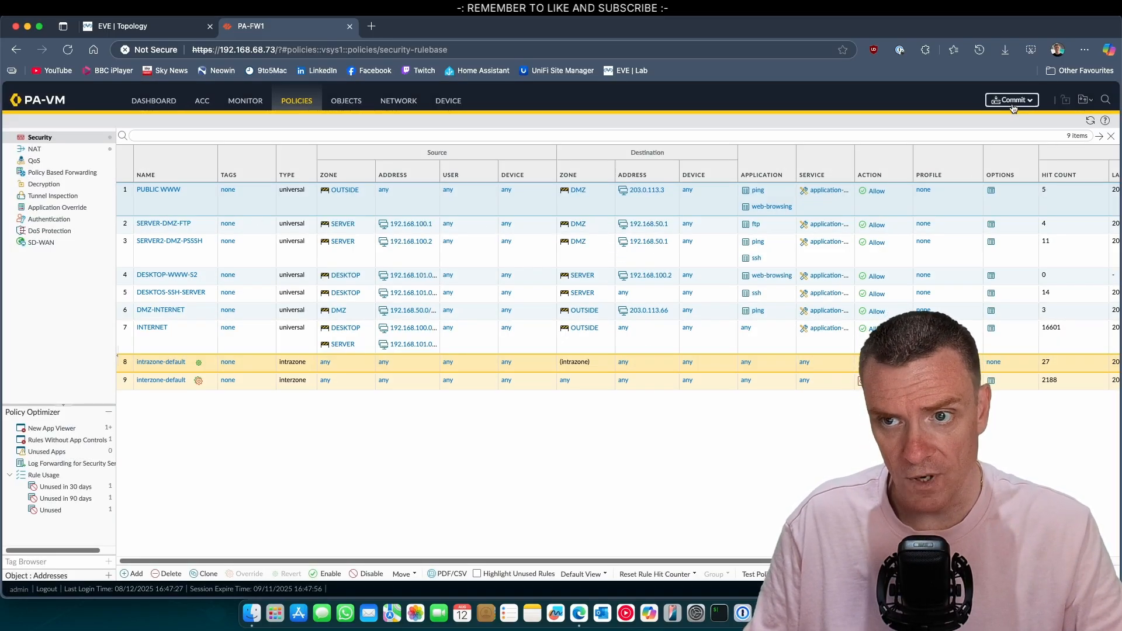
{"action": "left_click", "coordinate": [1010, 100]}
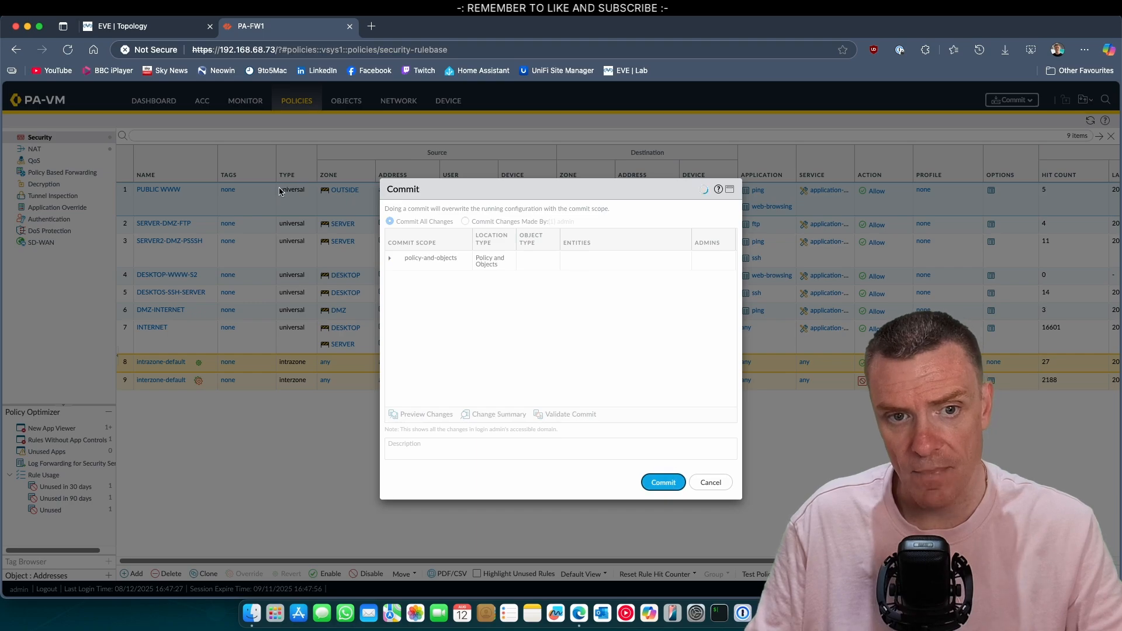
Step: Commit the security rule change, then switch to the EVE lab topology tab
{"action": "left_click", "coordinate": [663, 482]}
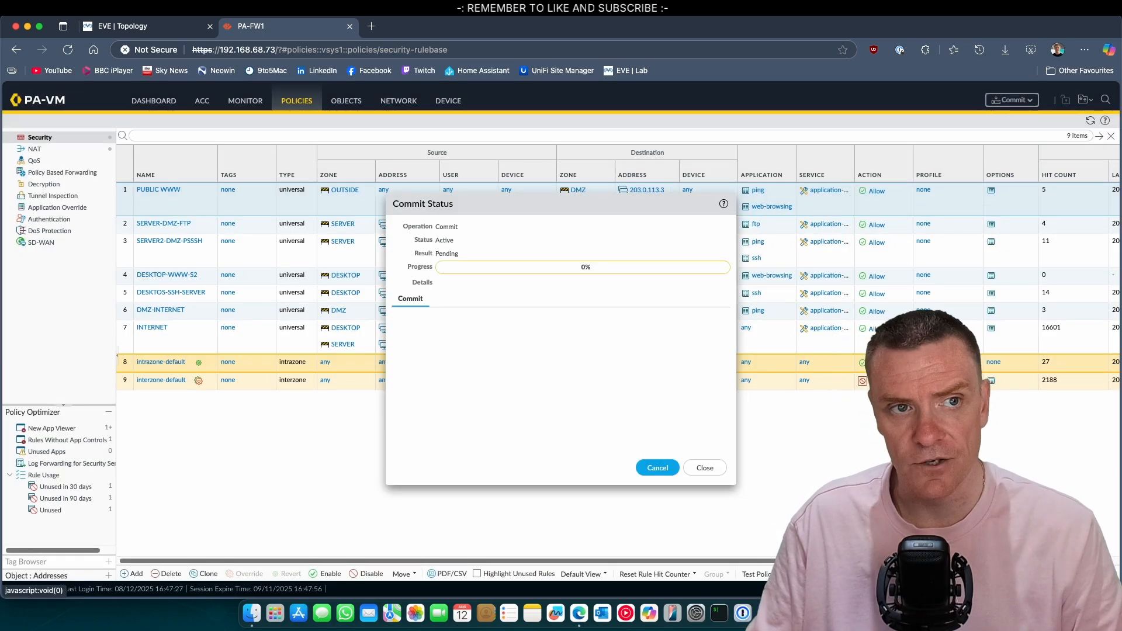
{"action": "left_click", "coordinate": [136, 27]}
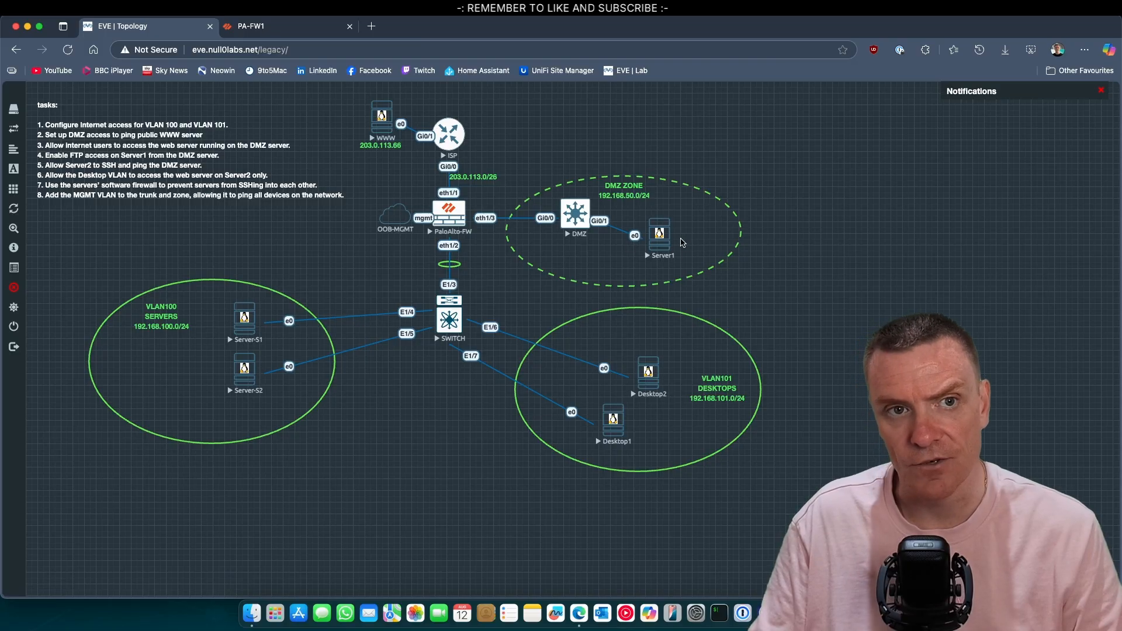
Step: Return to the PA-FW1 policies tab and dismiss the Commit Status report
{"action": "left_click", "coordinate": [311, 29]}
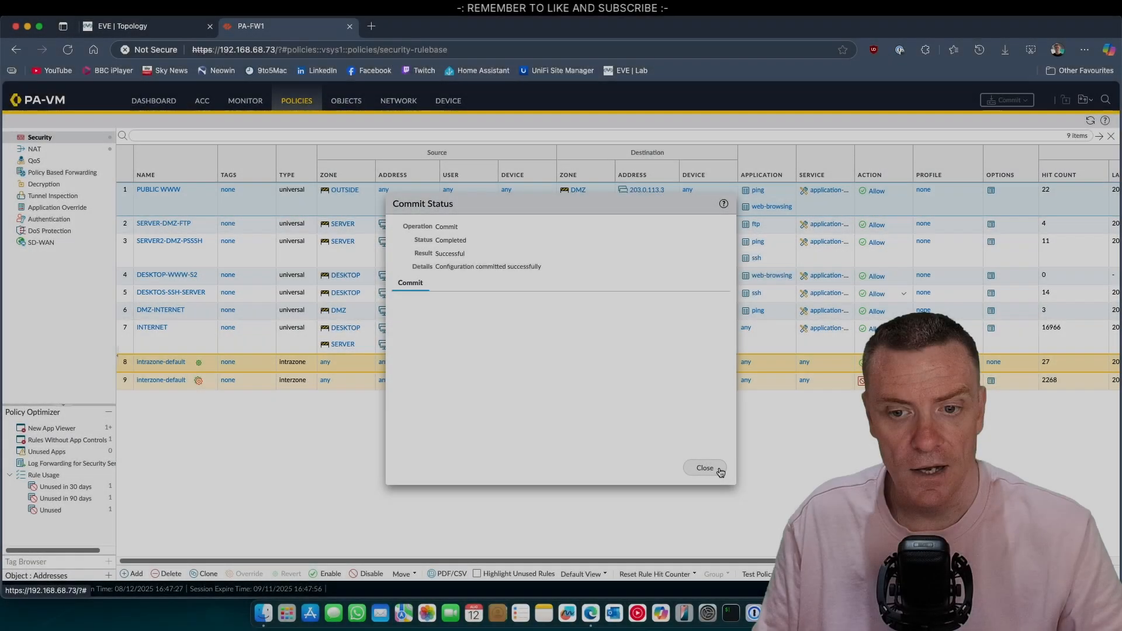
{"action": "left_click", "coordinate": [710, 469]}
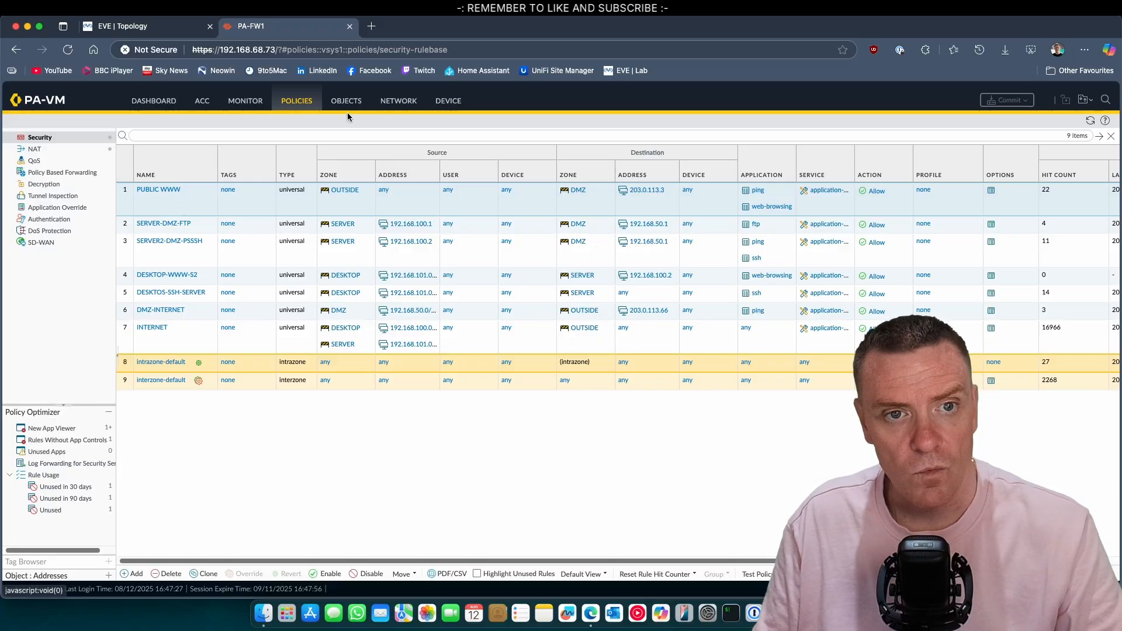
Step: Add a new Superuser administrator under Device > Administrators, entering its password and confirmation
{"action": "left_click", "coordinate": [444, 104]}
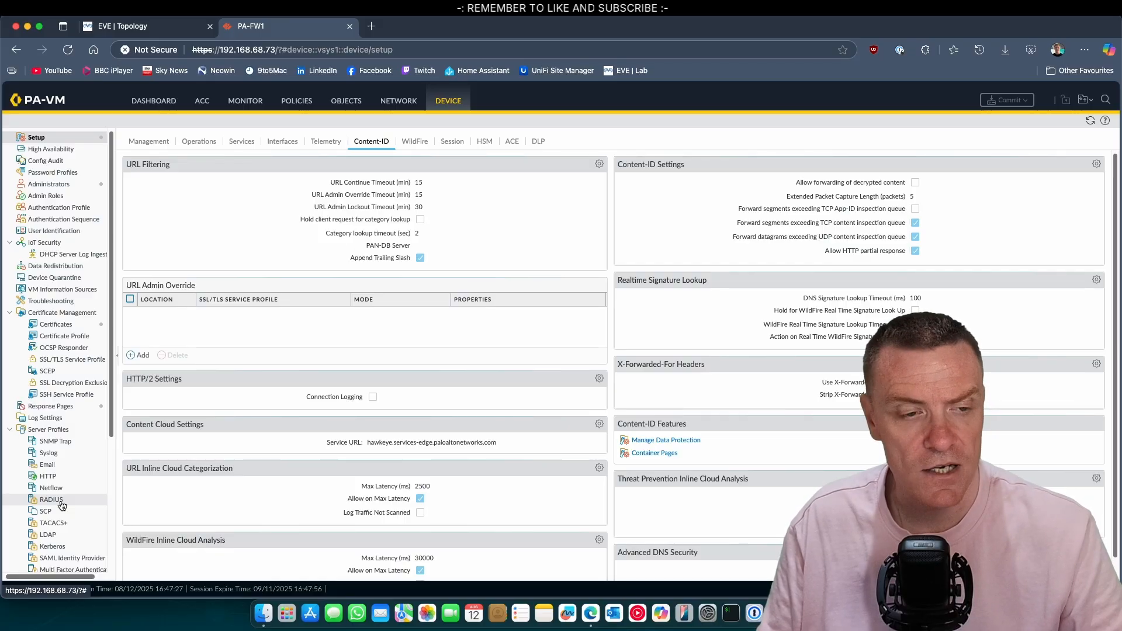
{"action": "left_click", "coordinate": [65, 186]}
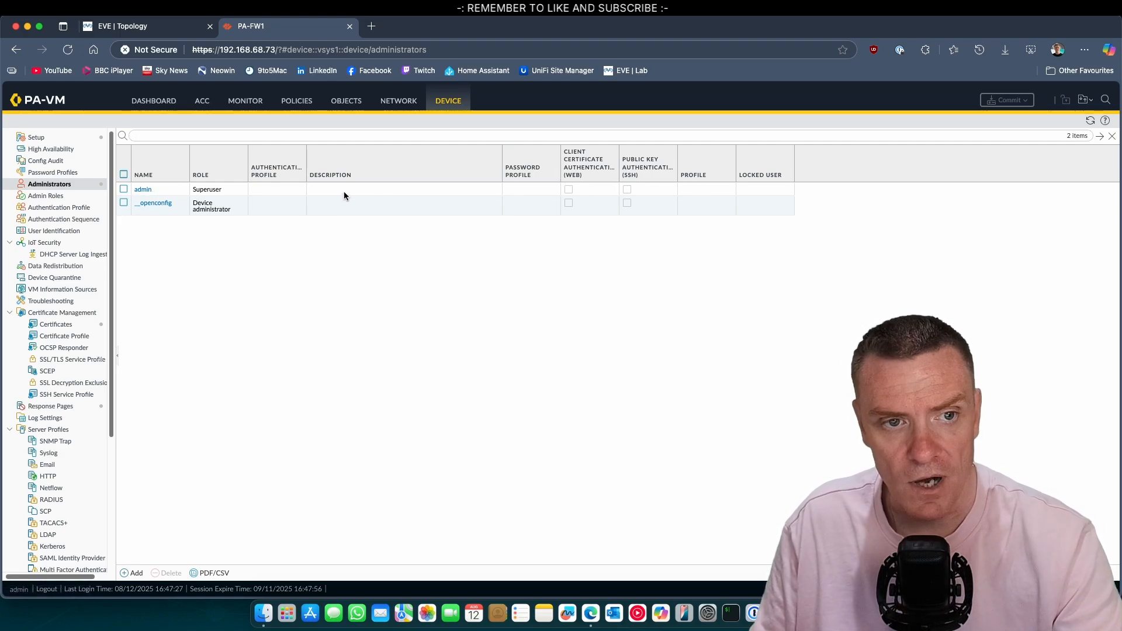
{"action": "left_click", "coordinate": [133, 572]}
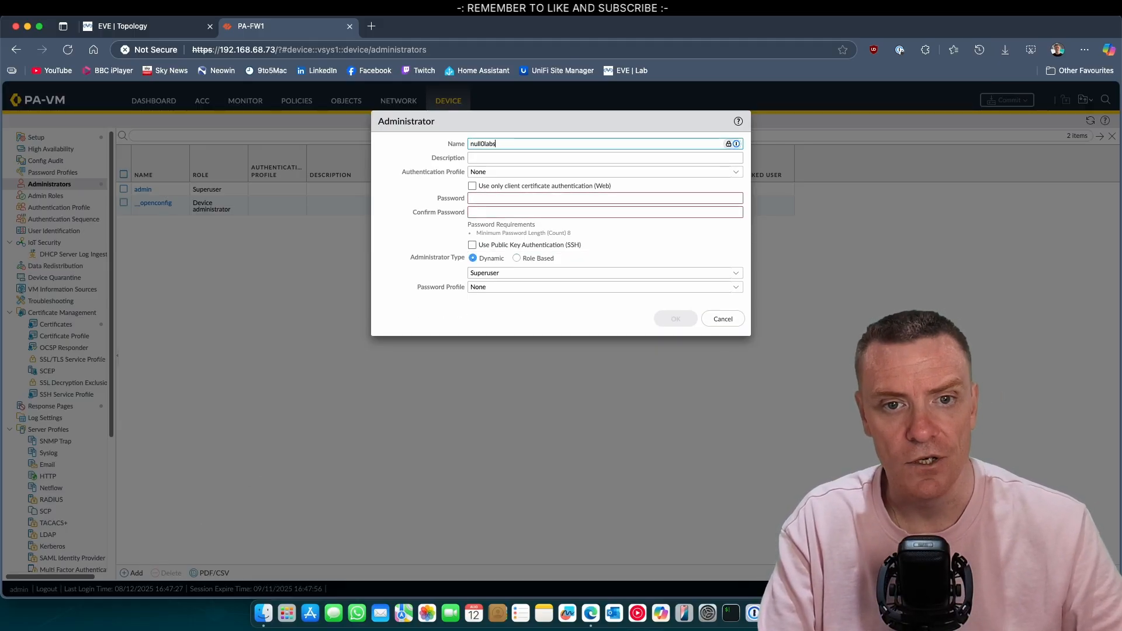
{"action": "key", "text": "Tab"}
{"action": "key", "text": "Tab"}
{"action": "key", "text": "Tab"}
{"action": "key", "text": "Tab"}
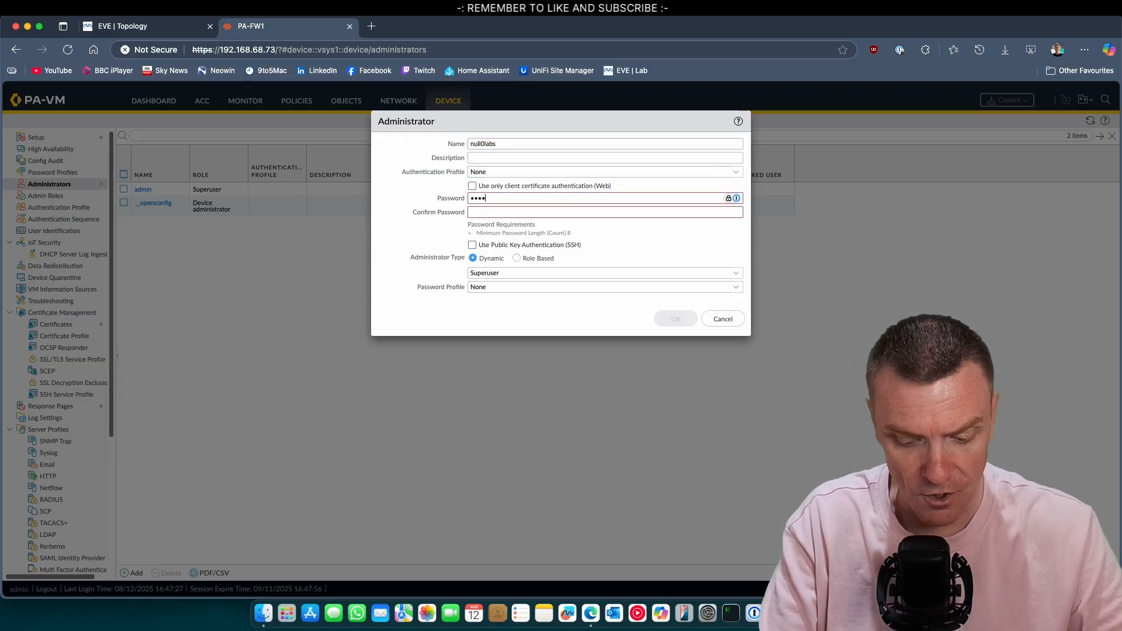
{"action": "type", "text": "••••••••••••"}
{"action": "key", "text": "Tab"}
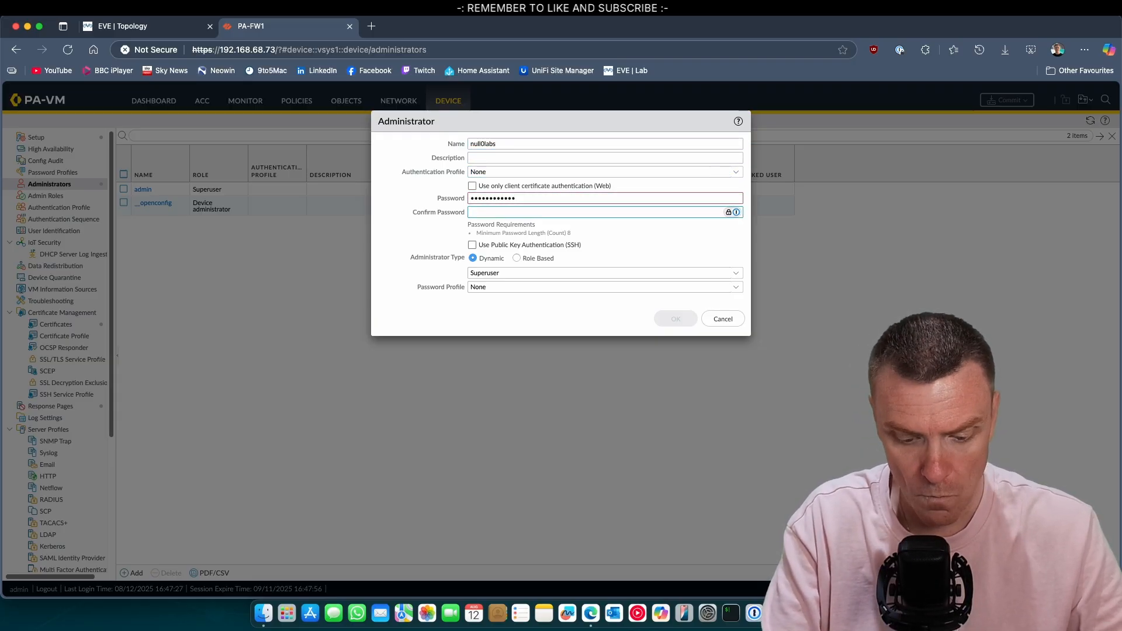
{"action": "type", "text": "•••"}
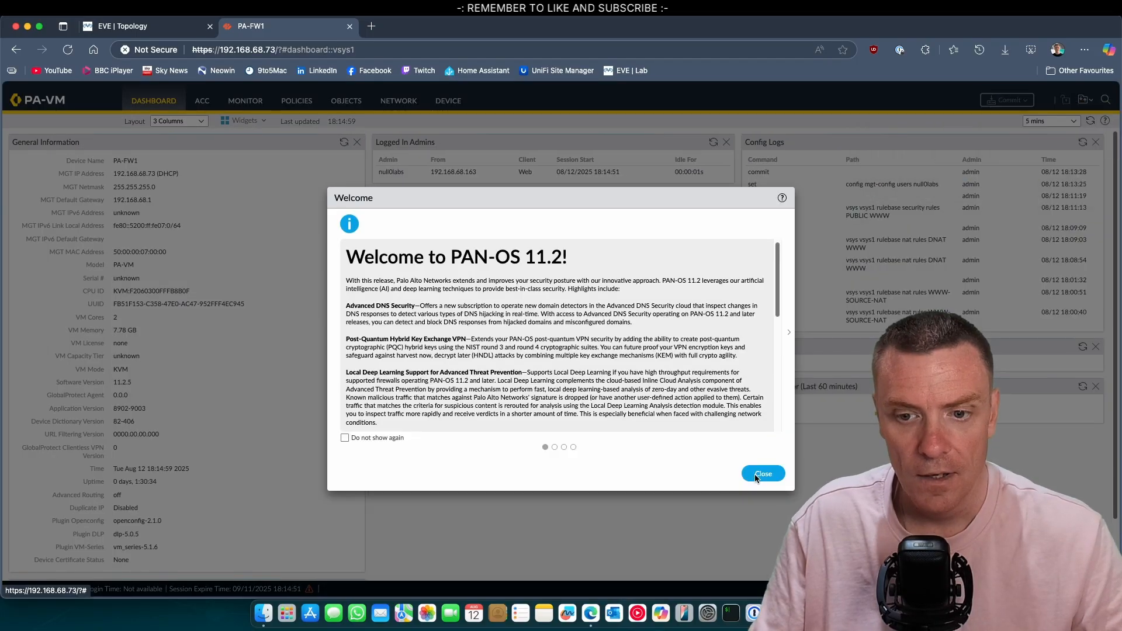
Step: Close the PAN-OS 11.2 welcome and check the new admin in the Logged In Admins widget
{"action": "left_click", "coordinate": [763, 474]}
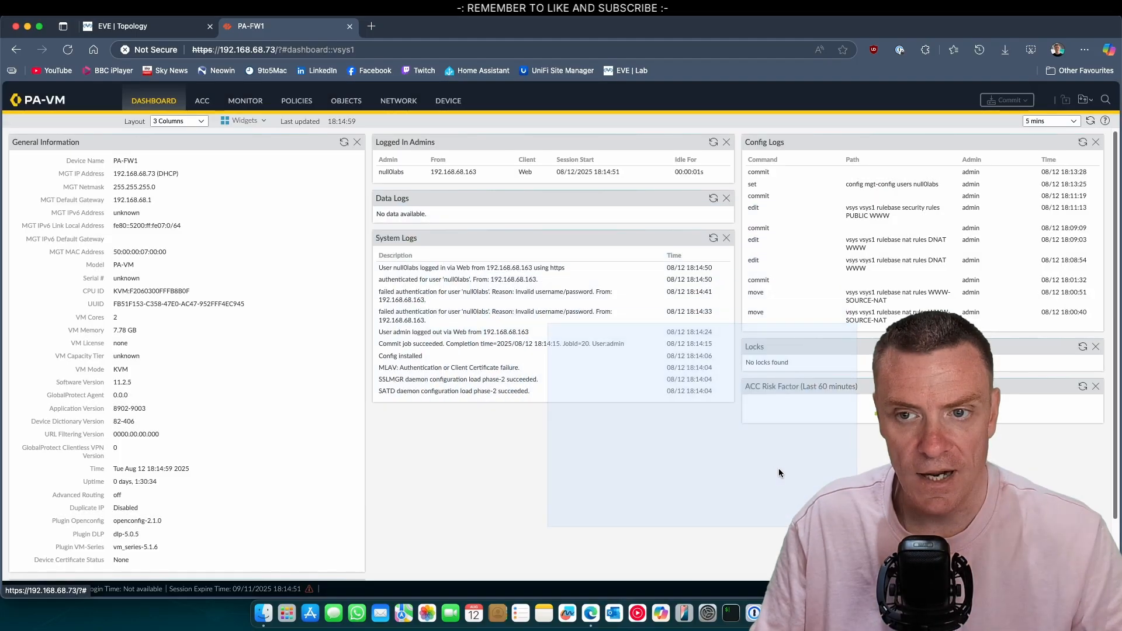
{"action": "double_click", "coordinate": [384, 173]}
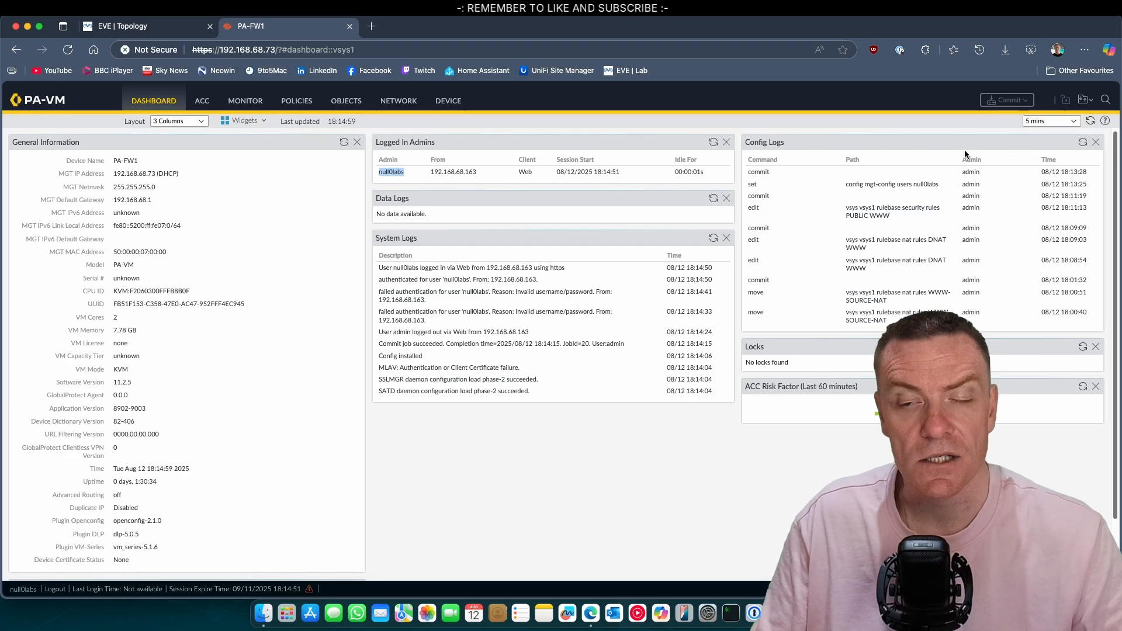
{"action": "left_click", "coordinate": [963, 298]}
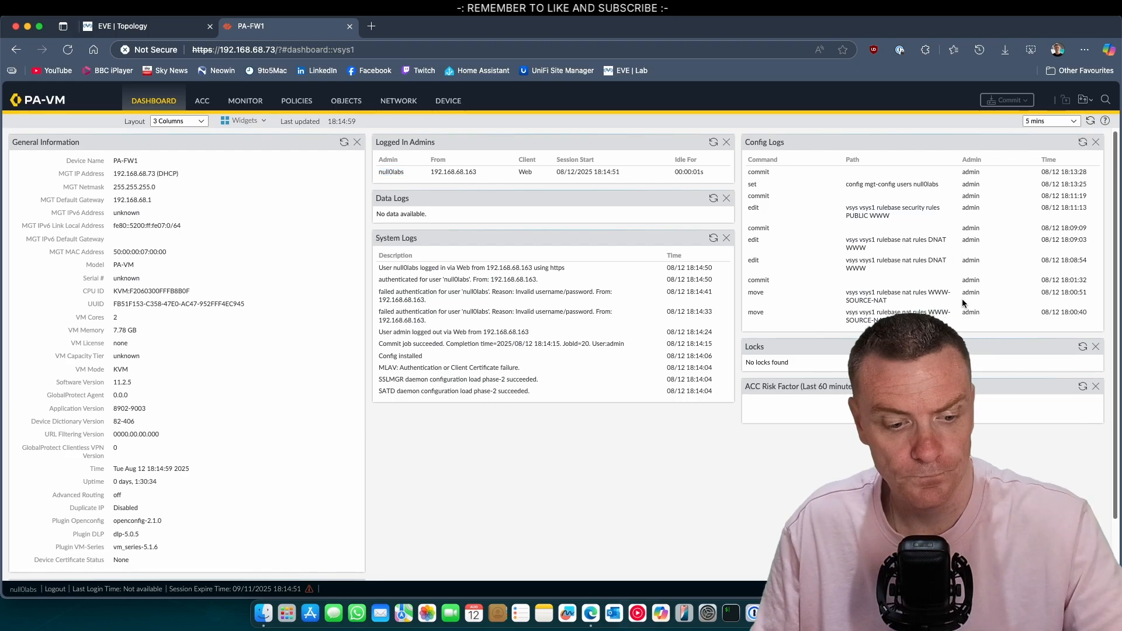